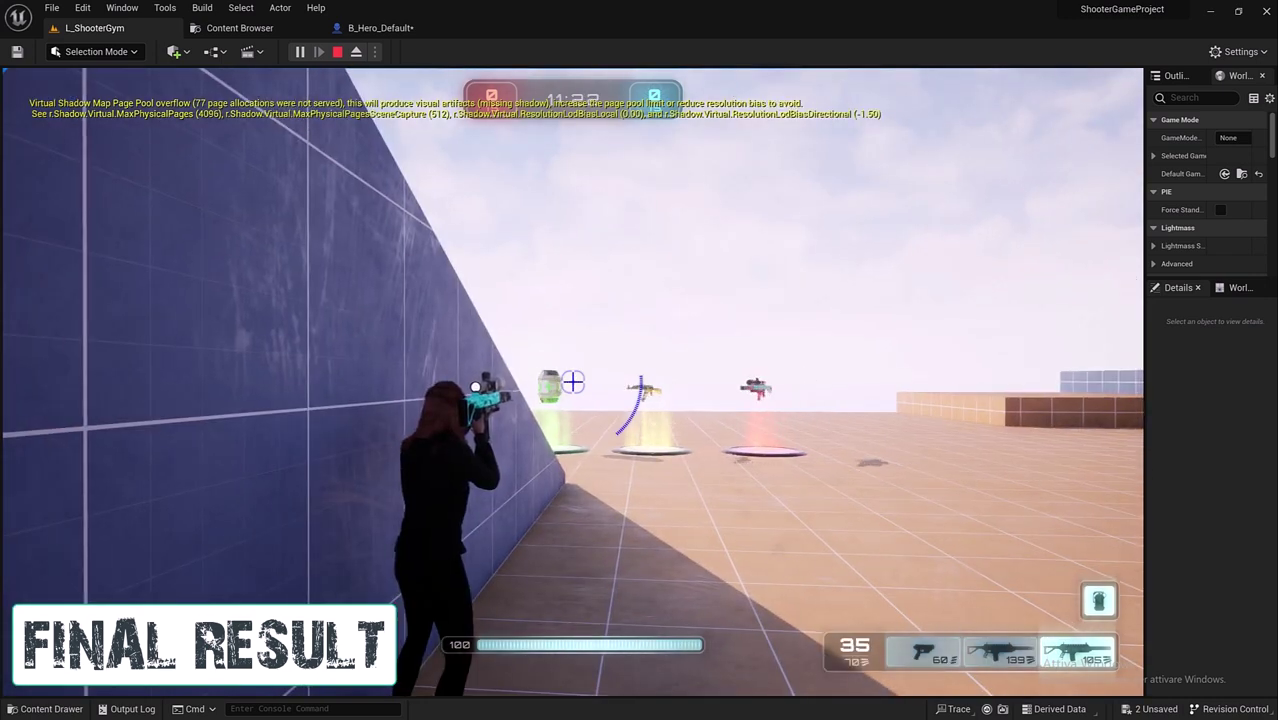
# Step: Stop the Play-in-Editor session and return to the L_ShooterGym level viewport
pyautogui.press('Escape')
pyautogui.click(573, 379)
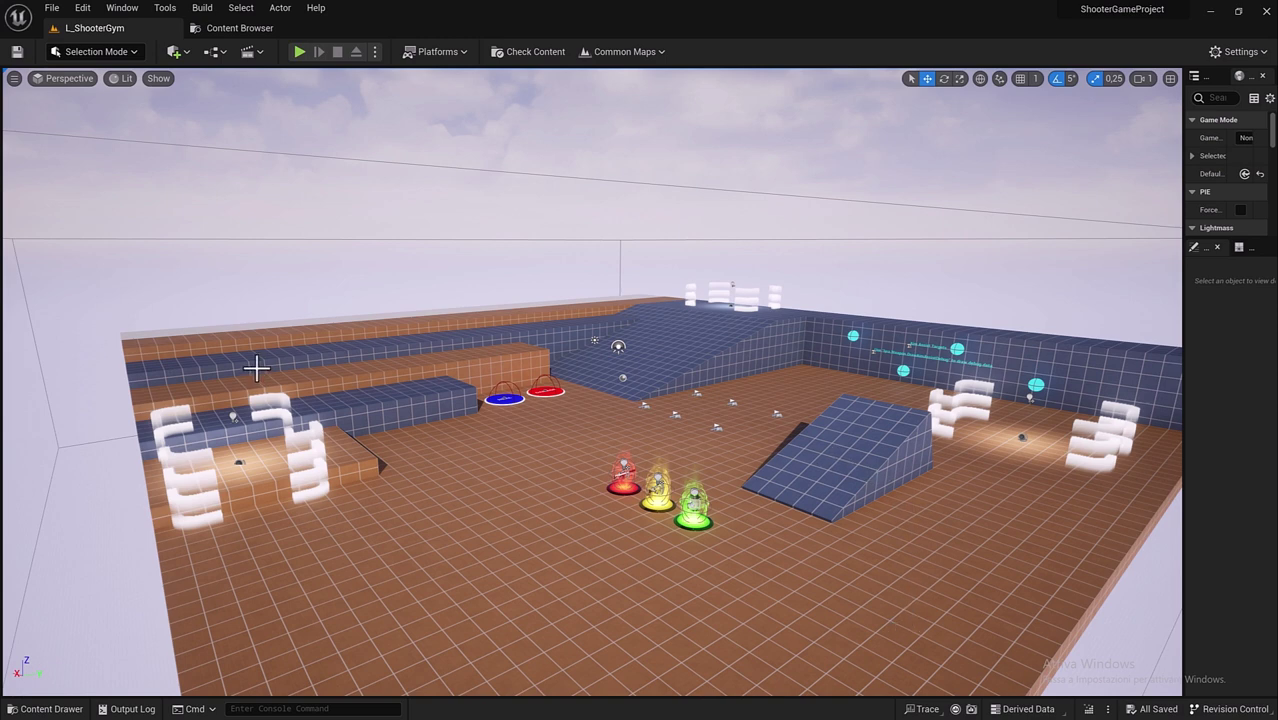
# Step: Browse the Content Browser to A_MyShooterGame > Blueprints > BlueprintsWeapons > WEAPONS_BASE
pyautogui.click(230, 28)
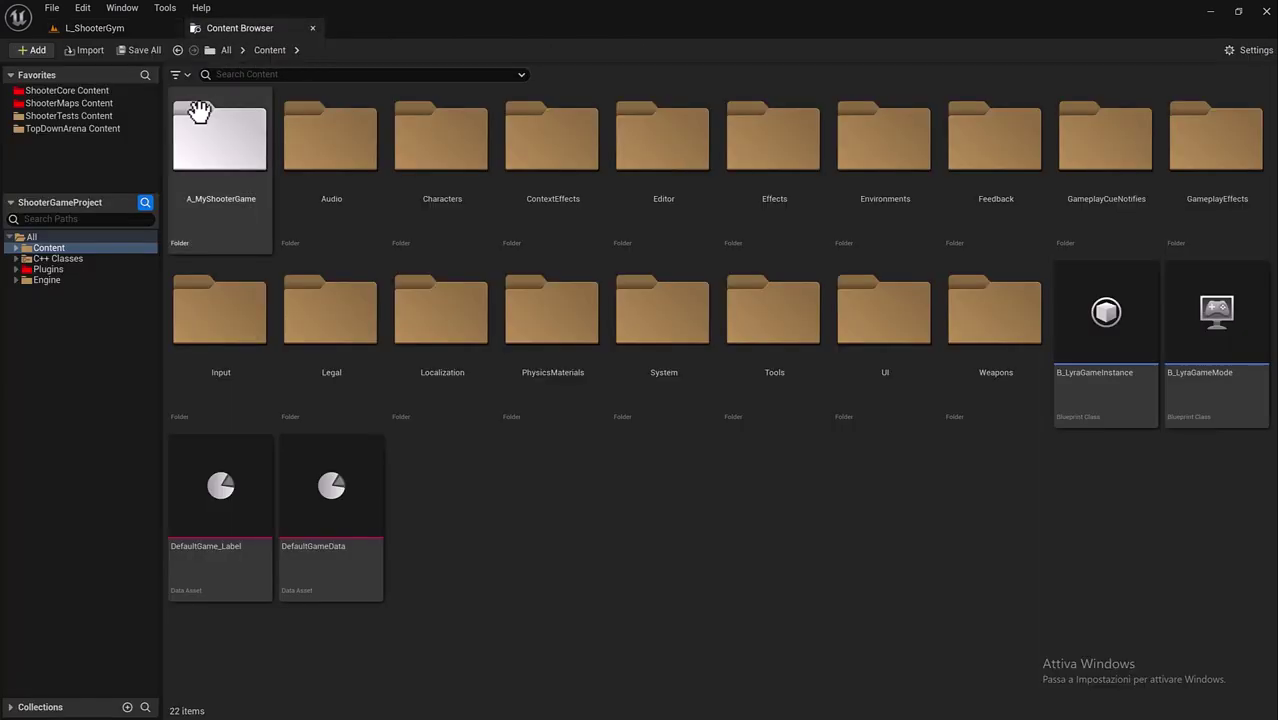
pyautogui.doubleClick(242, 203)
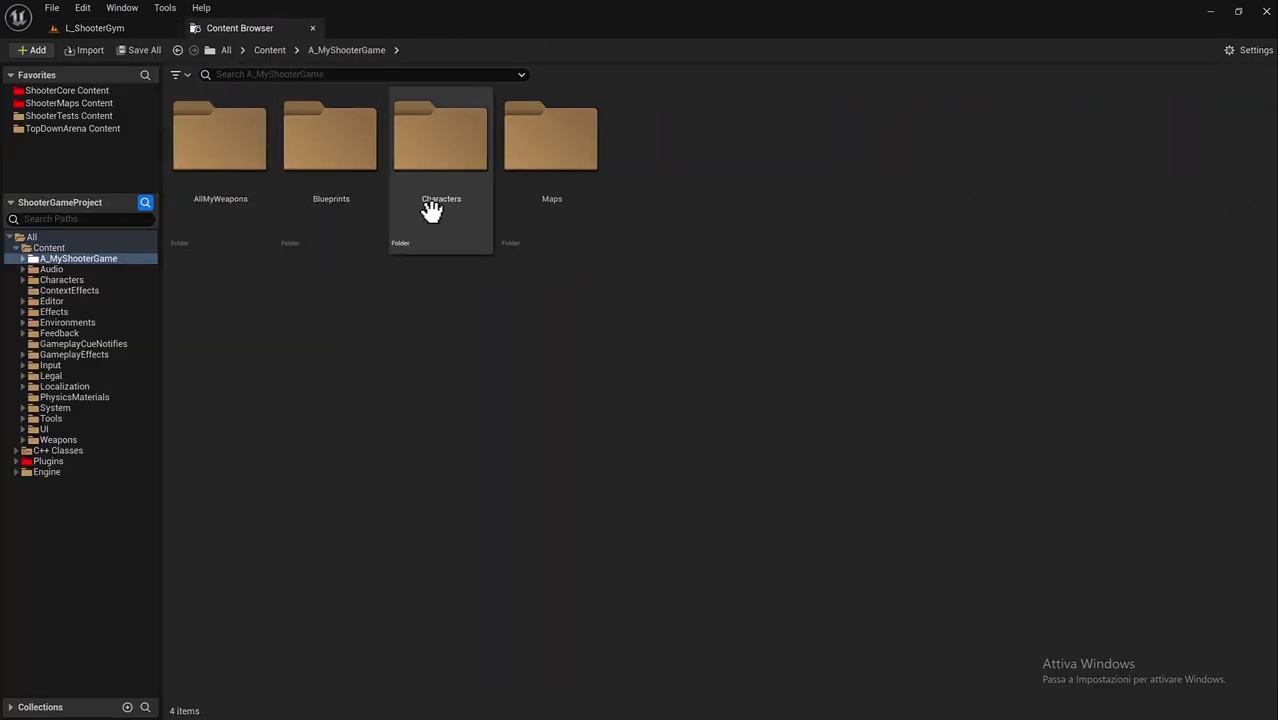
pyautogui.doubleClick(340, 205)
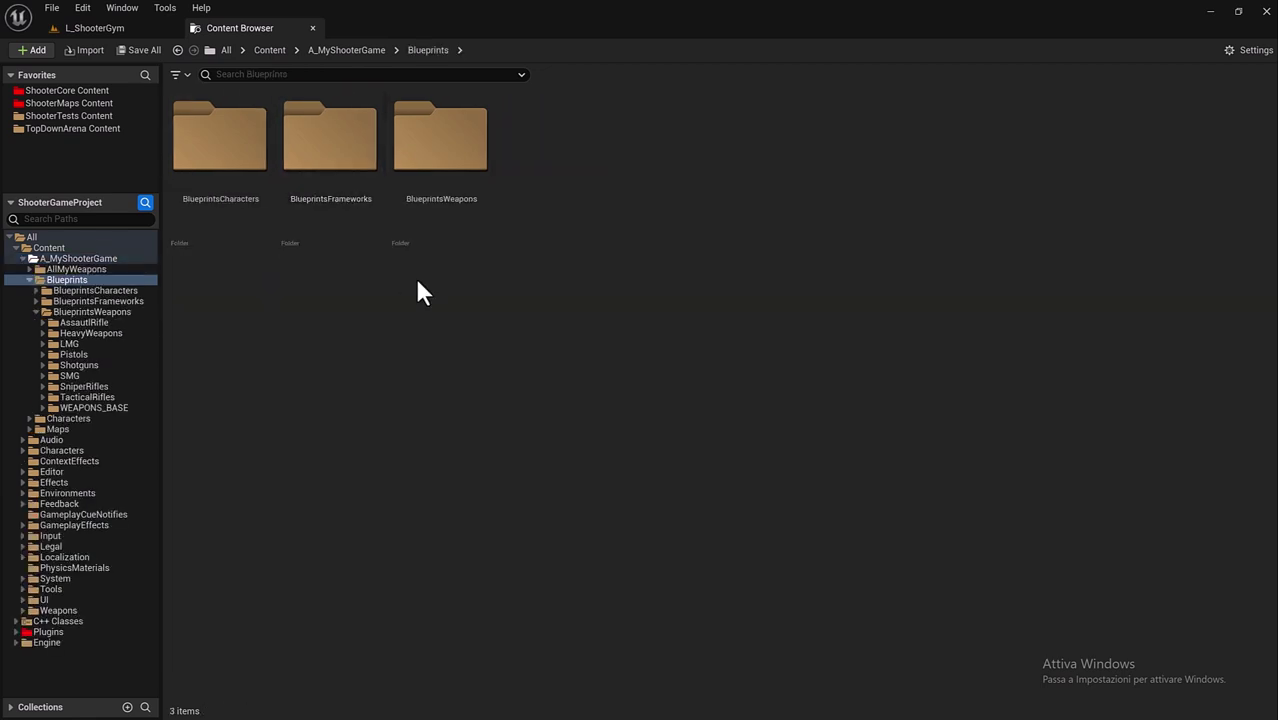
pyautogui.doubleClick(441, 200)
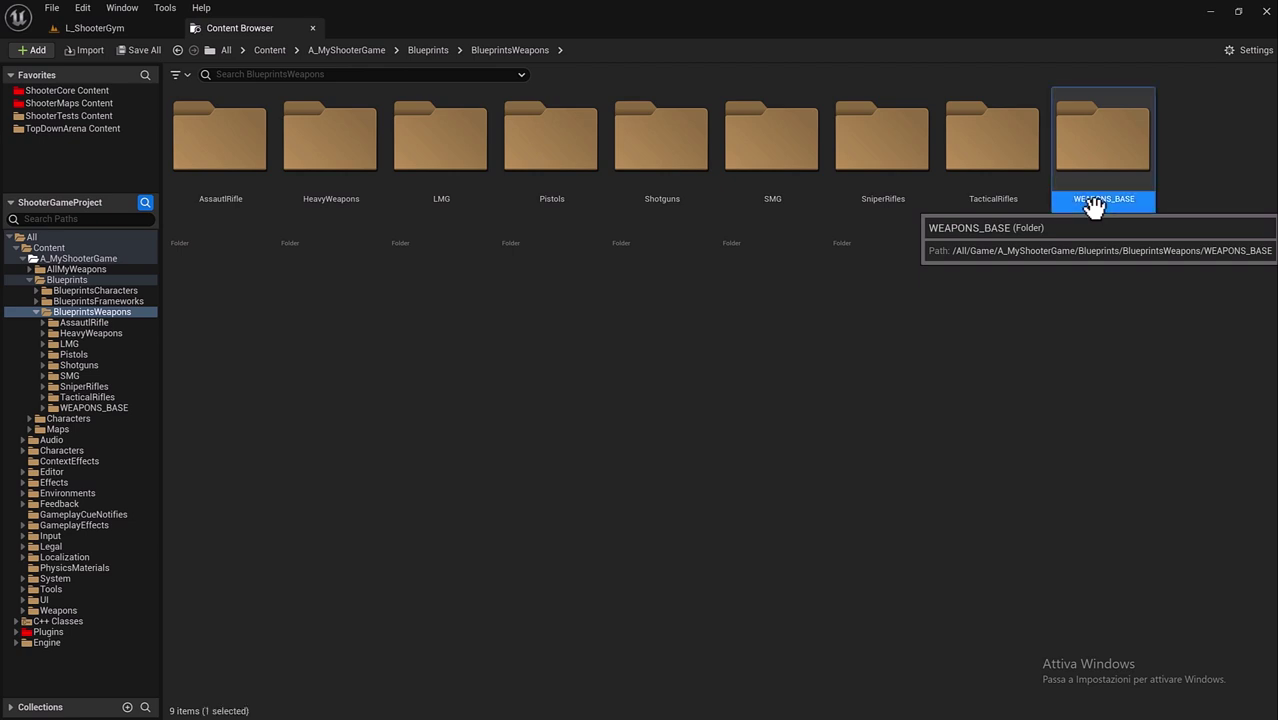
pyautogui.doubleClick(1094, 204)
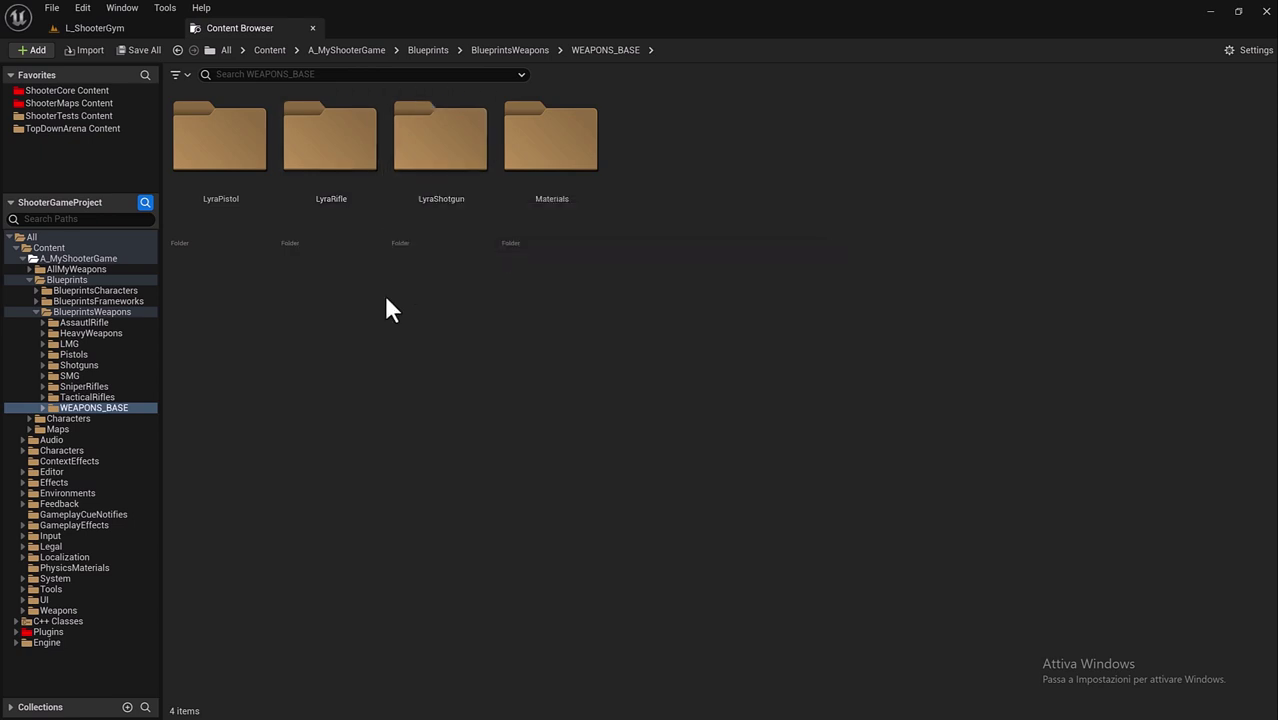
# Step: Check the empty SniperRifles/Sniper_A folder, then show the 14 assets in WEAPONS_BASE/LyraRifle
pyautogui.click(88, 314)
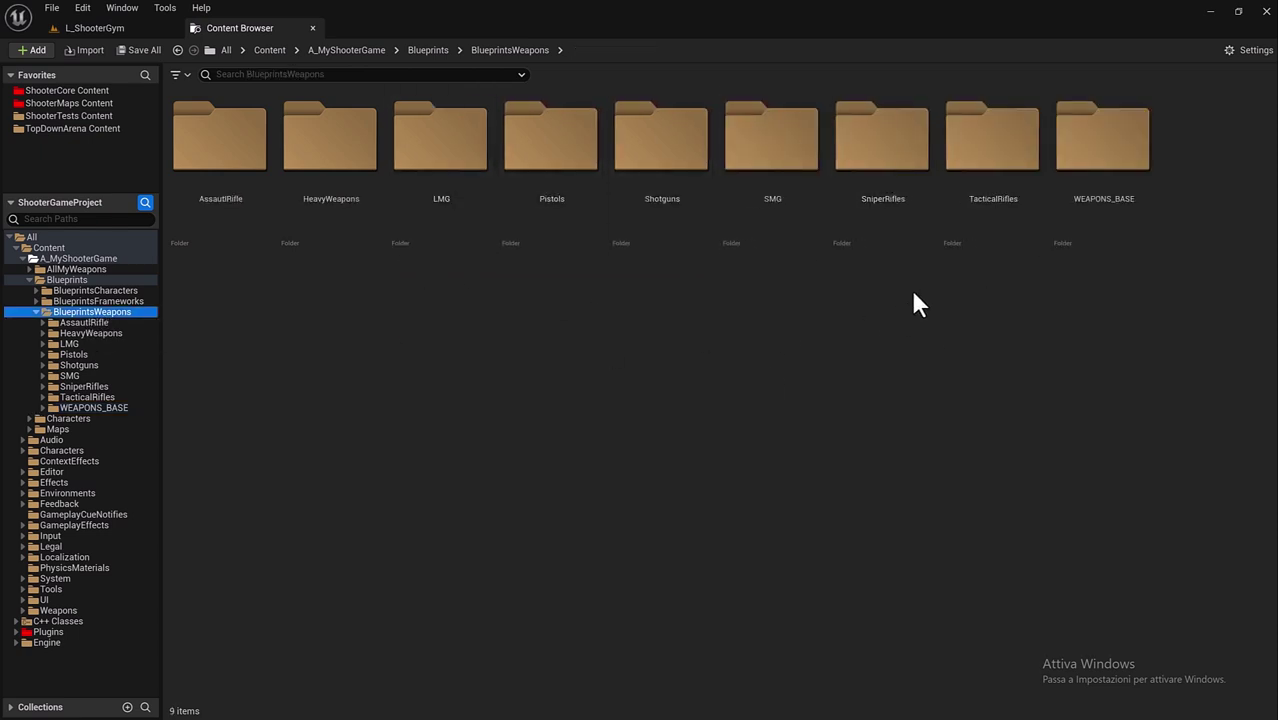
pyautogui.doubleClick(896, 212)
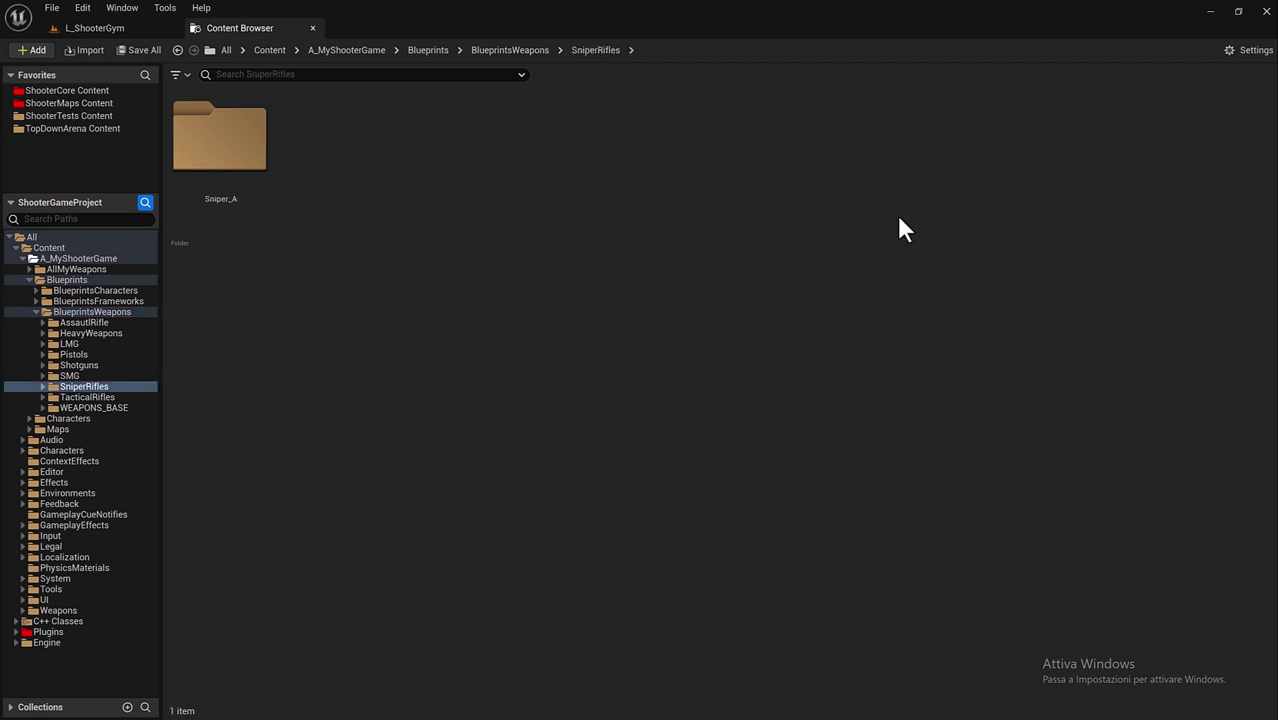
pyautogui.doubleClick(220, 206)
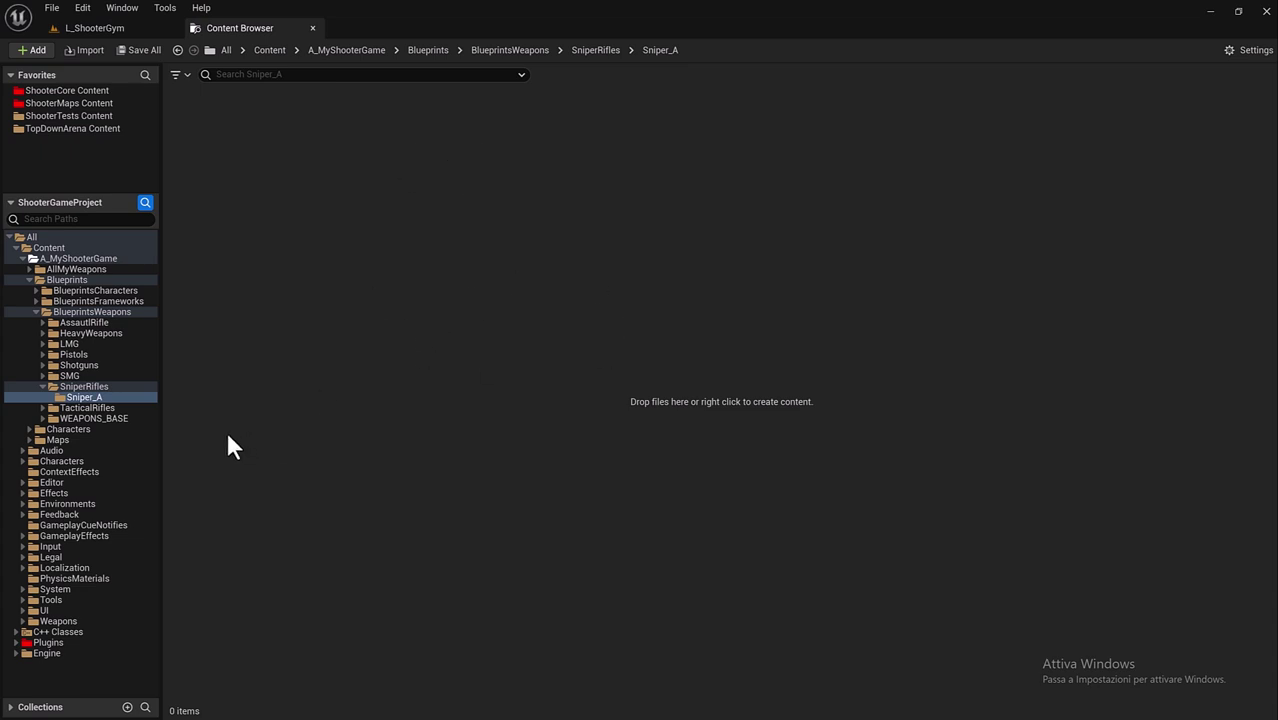
pyautogui.click(41, 417)
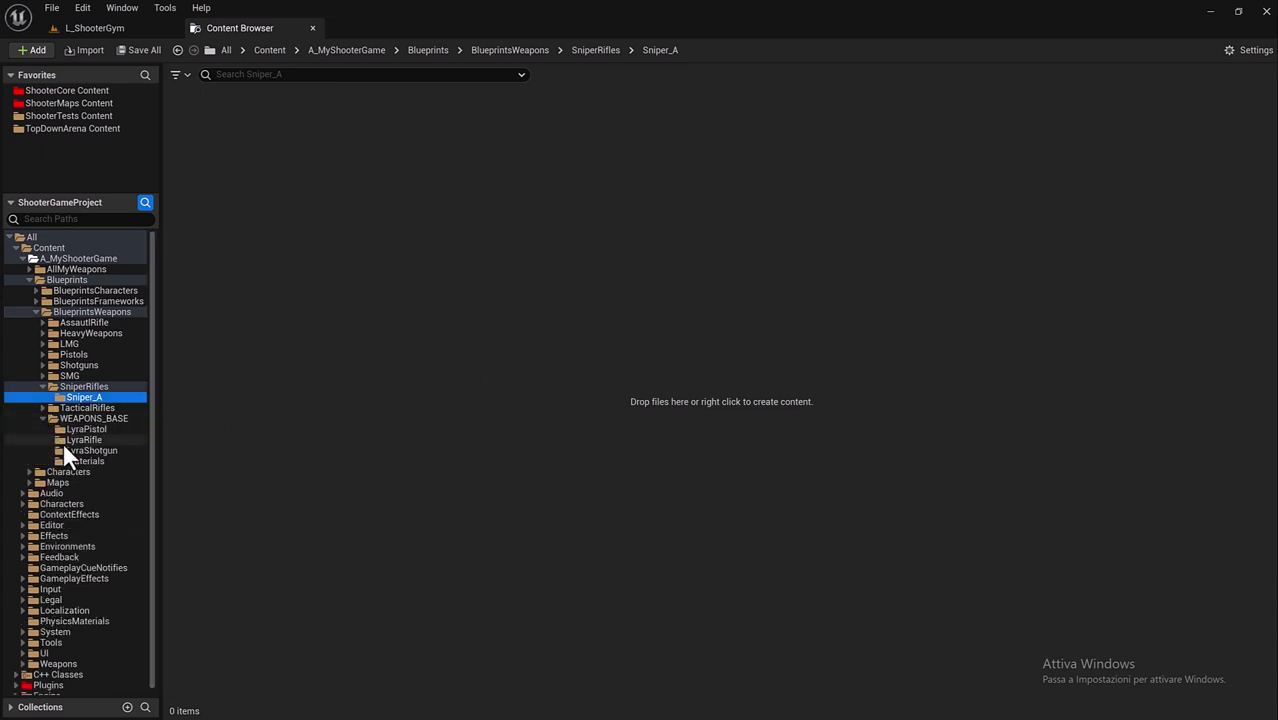
pyautogui.click(84, 440)
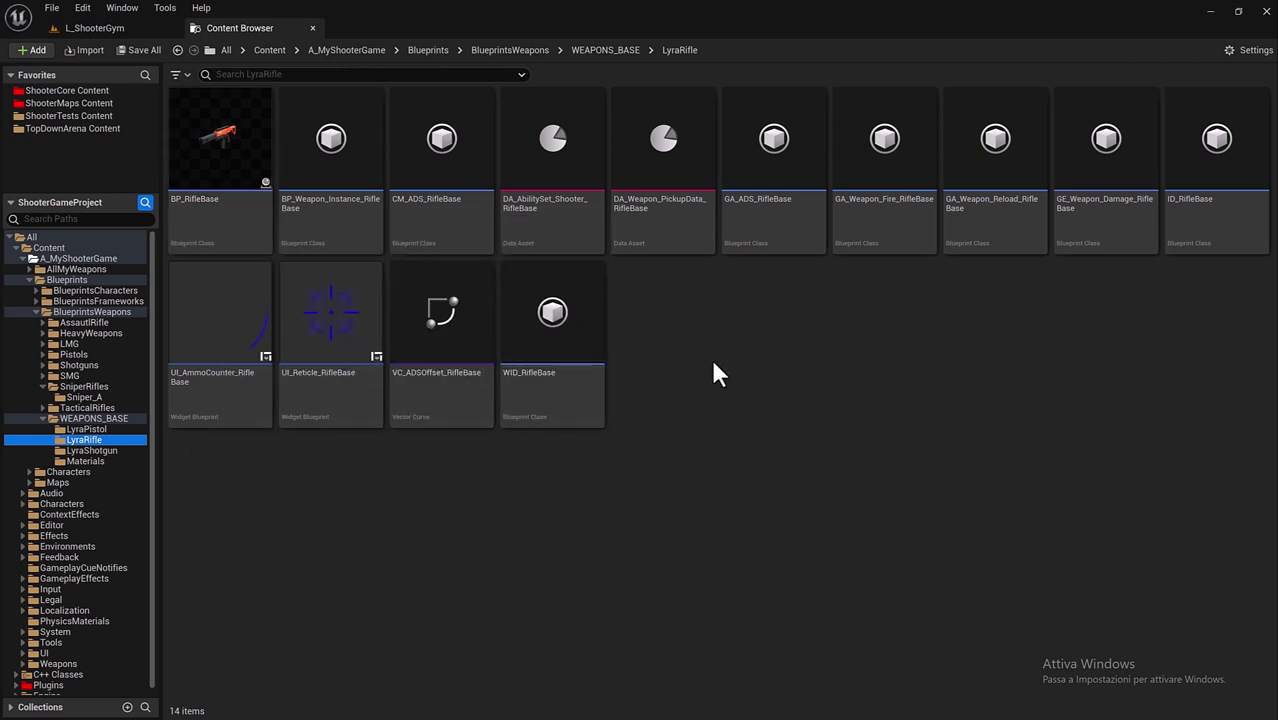
# Step: Select VC_ADSOffset_RifleBase, CM_ADS_RifleBase and GA_ADS_RifleBase together in LyraRifle
pyautogui.click(242, 207)
pyautogui.keyDown('shift'); pyautogui.click(524, 330); pyautogui.keyUp('shift')
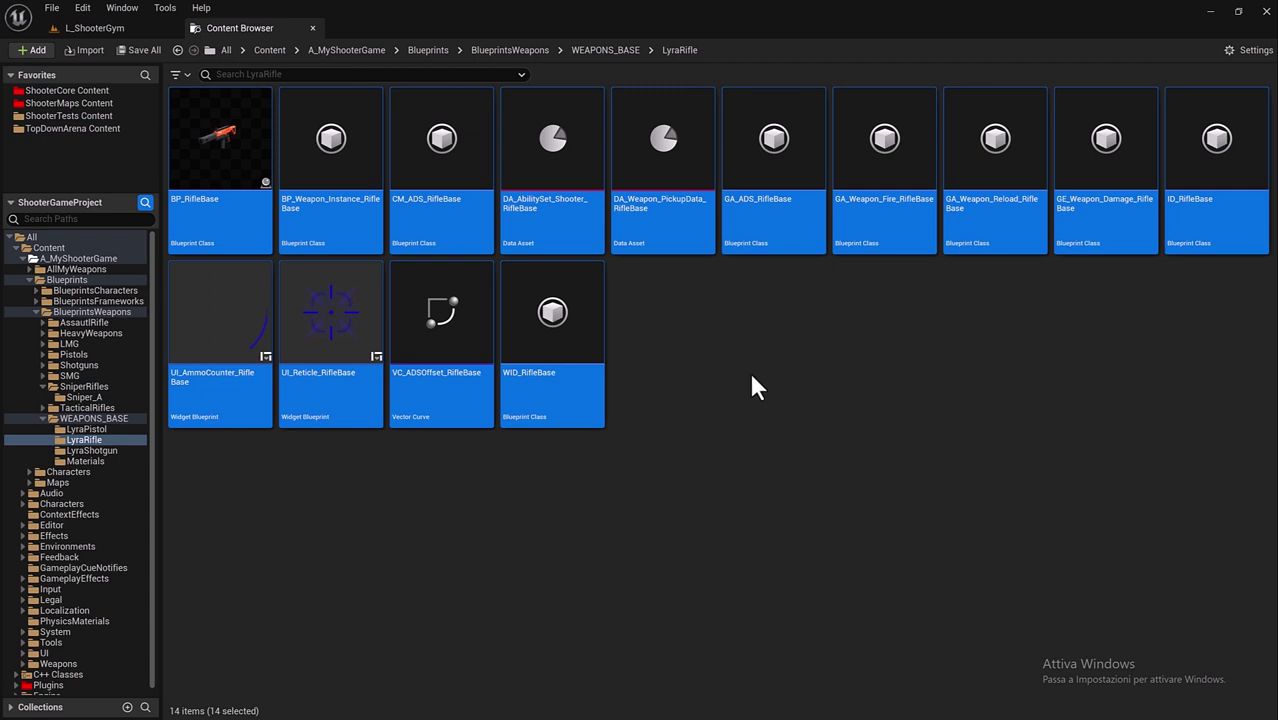
pyautogui.click(436, 224)
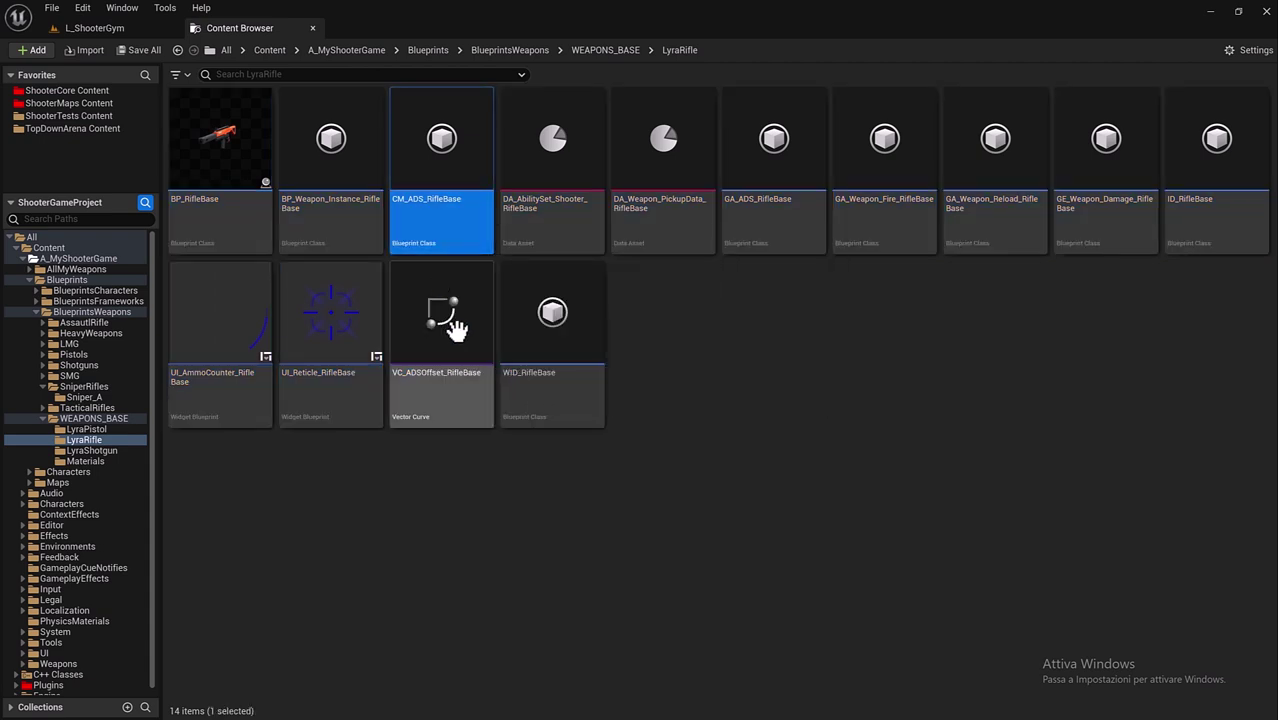
pyautogui.click(455, 325)
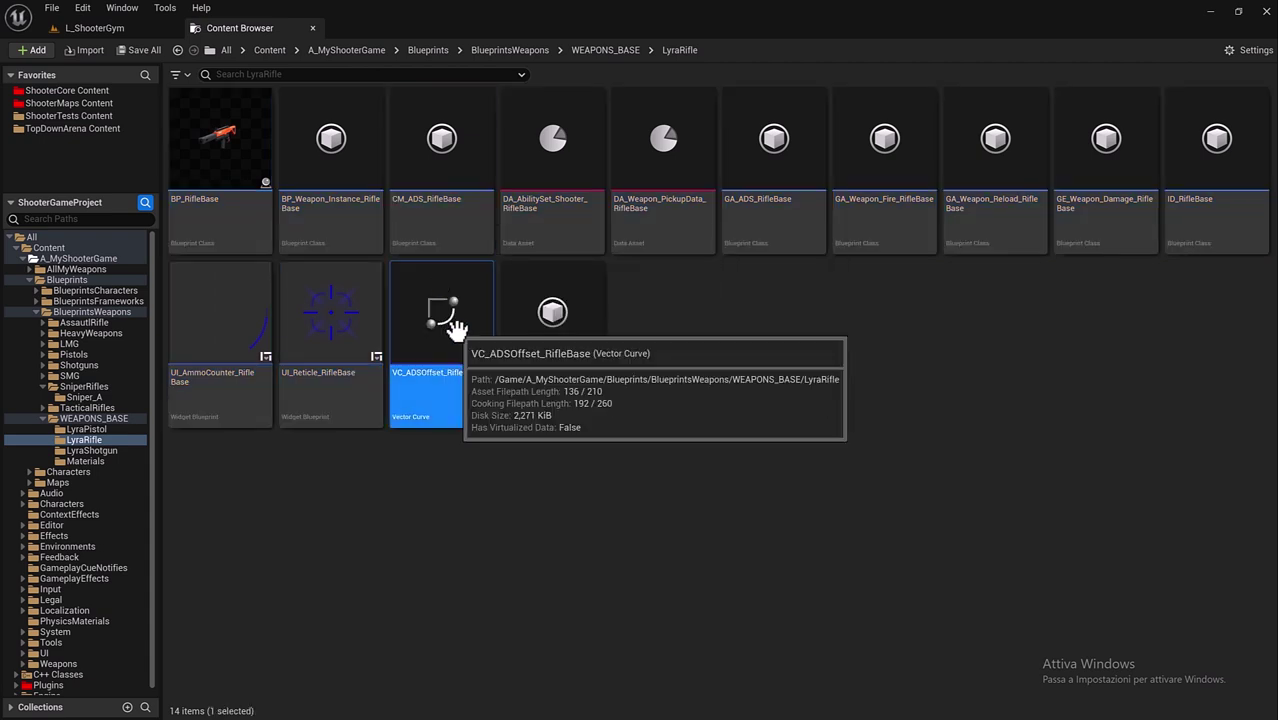
pyautogui.click(790, 222)
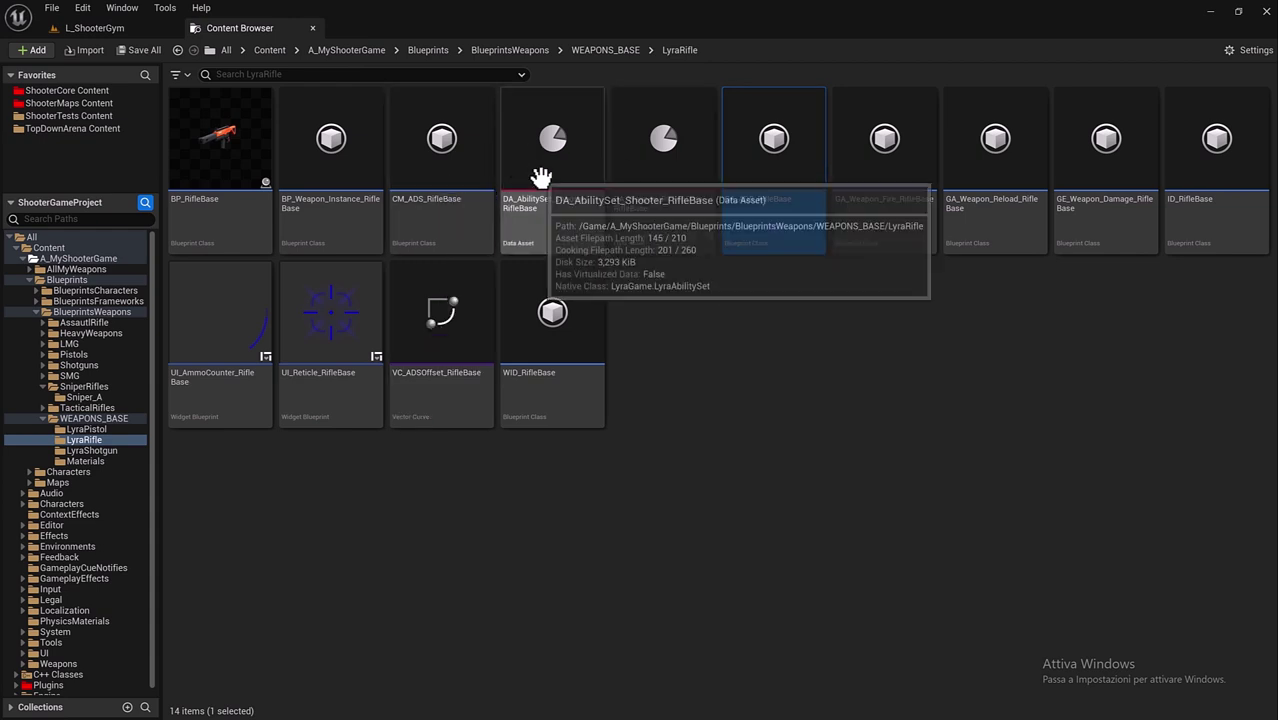
pyautogui.click(480, 305)
pyautogui.keyDown('ctrl'); pyautogui.click(488, 236); pyautogui.keyUp('ctrl')
pyautogui.keyDown('ctrl'); pyautogui.click(736, 240); pyautogui.keyUp('ctrl')
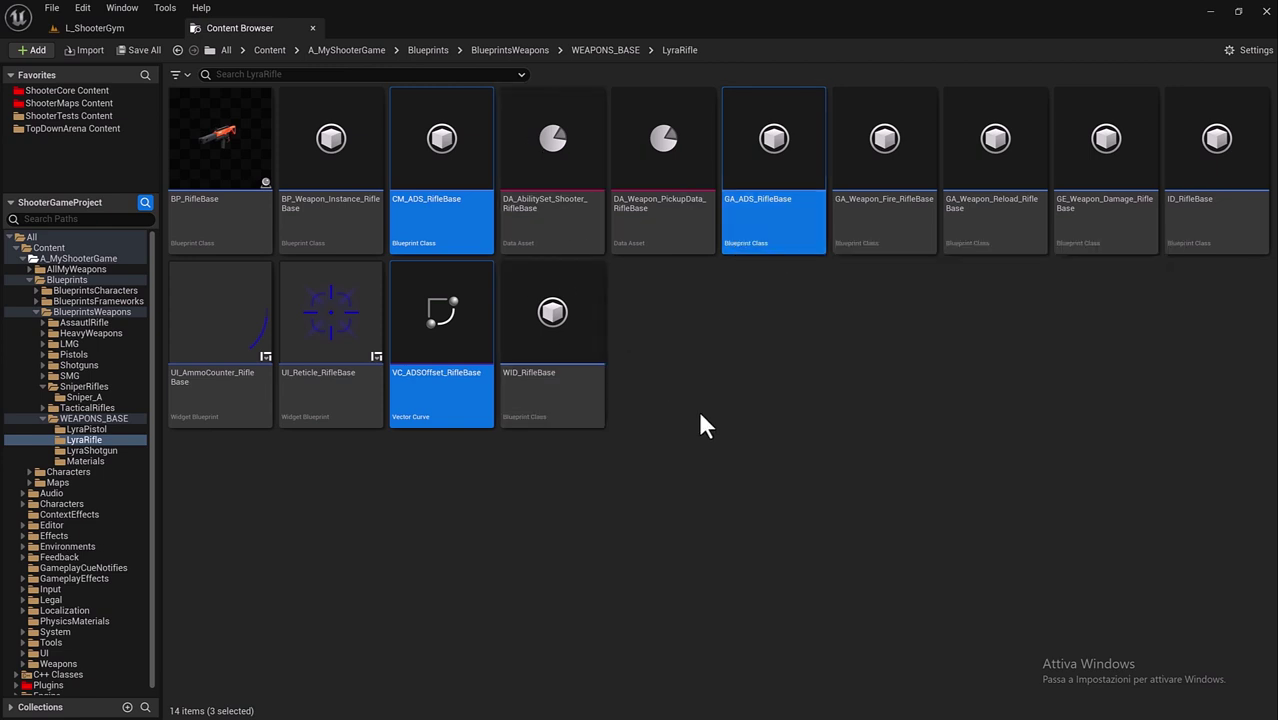
# Step: Delete the three ADS assets and select all 11 remaining rifle assets
pyautogui.press('Delete')
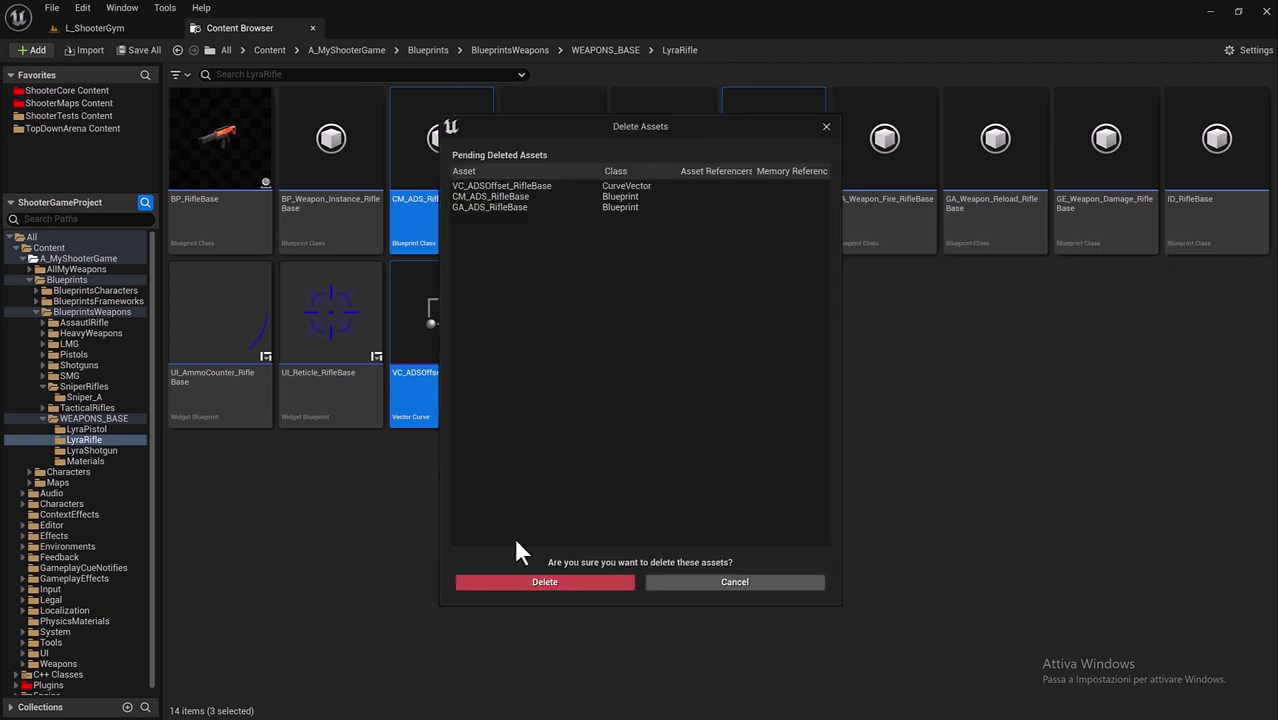
pyautogui.click(506, 576)
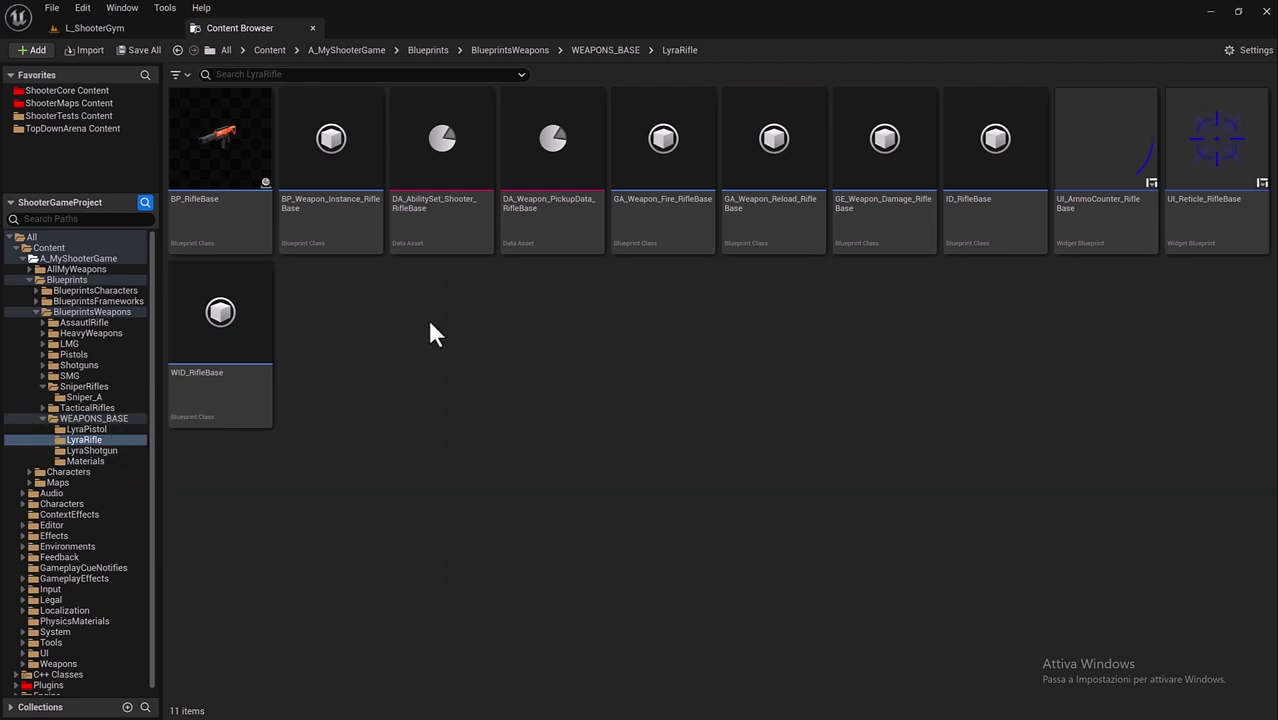
pyautogui.click(245, 200)
pyautogui.hotkey('ctrl', 'a')
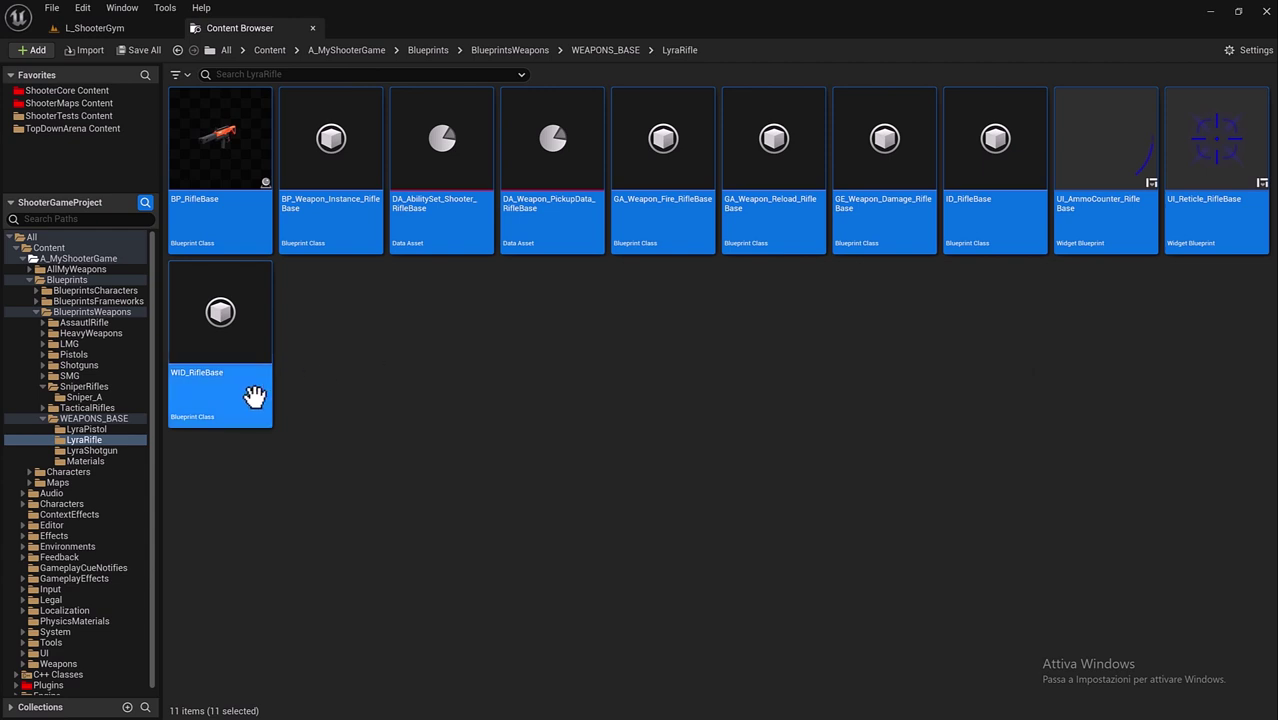
# Step: Paste the 11 copied LyraRifle assets into Sniper_A and save them with Save Selected
pyautogui.click(85, 398)
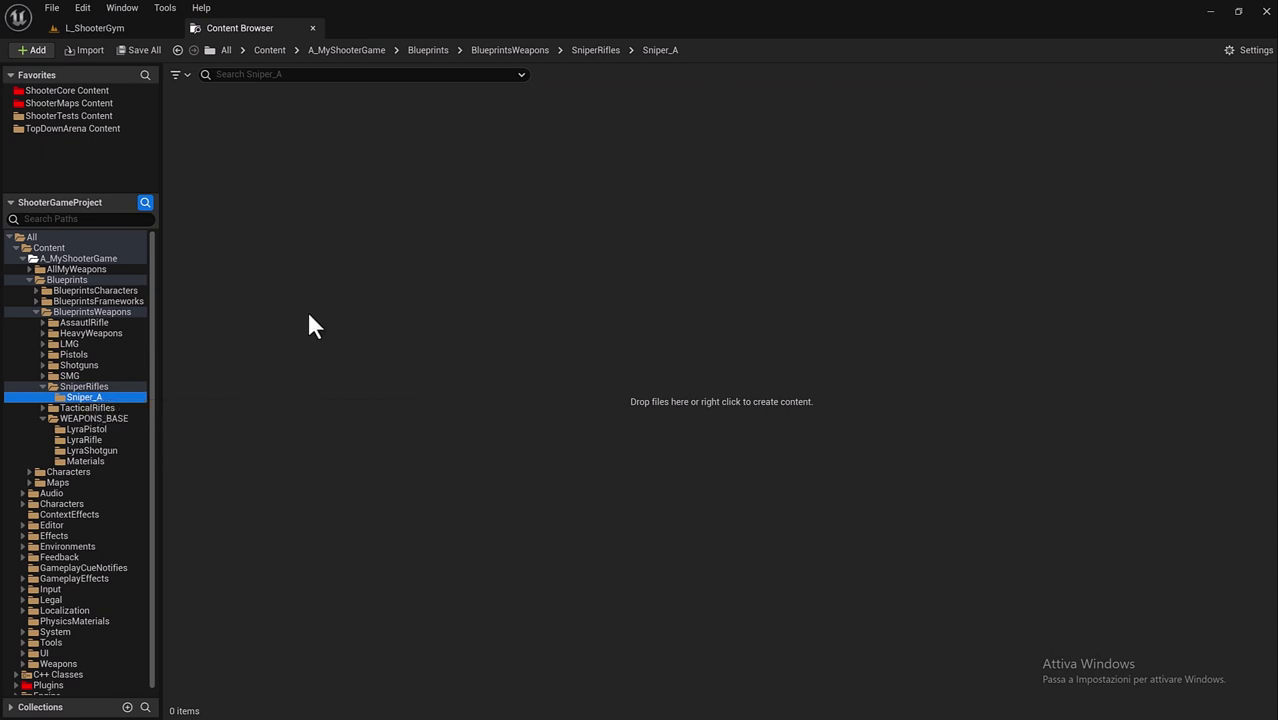
pyautogui.click(322, 194)
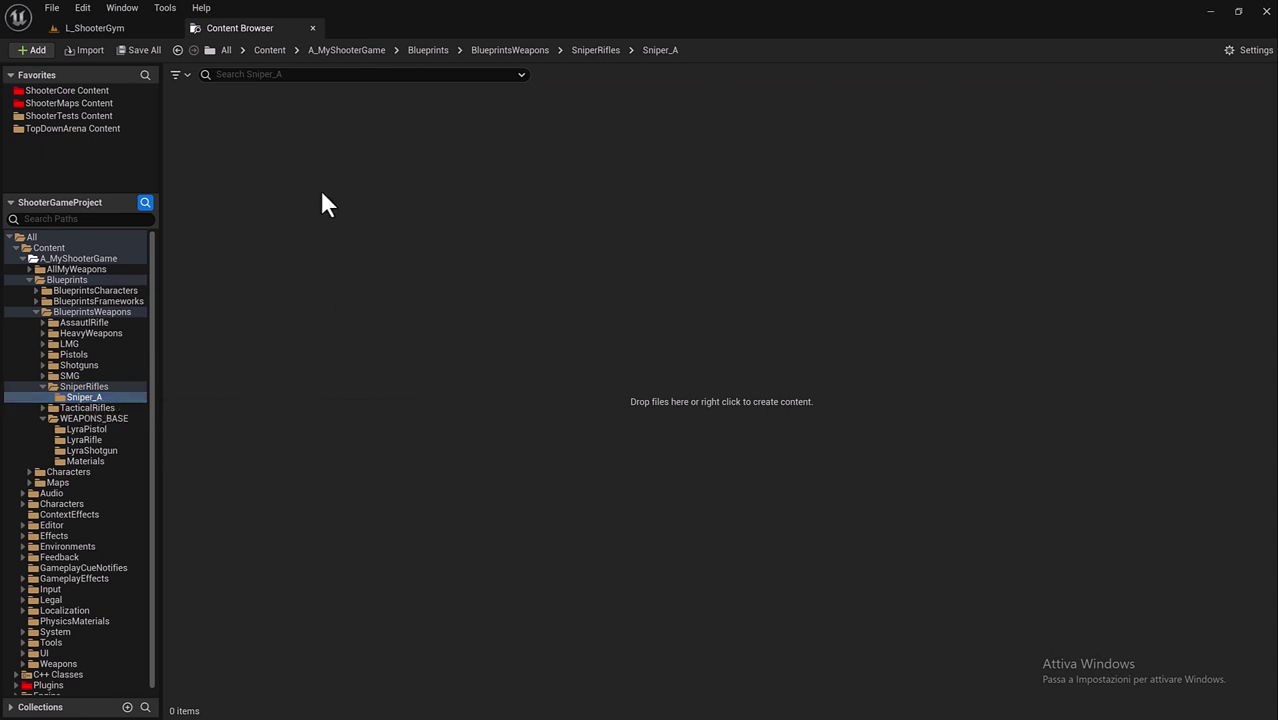
pyautogui.hotkey('ctrl', 'v')
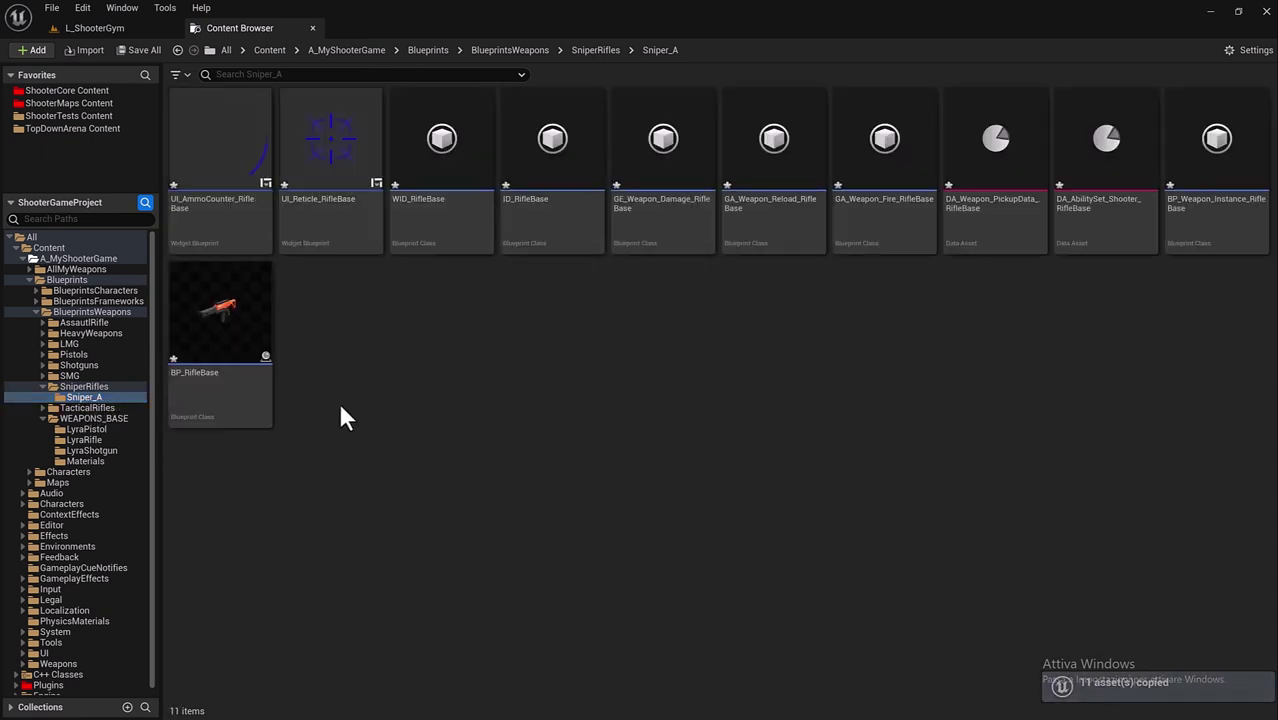
pyautogui.click(145, 50)
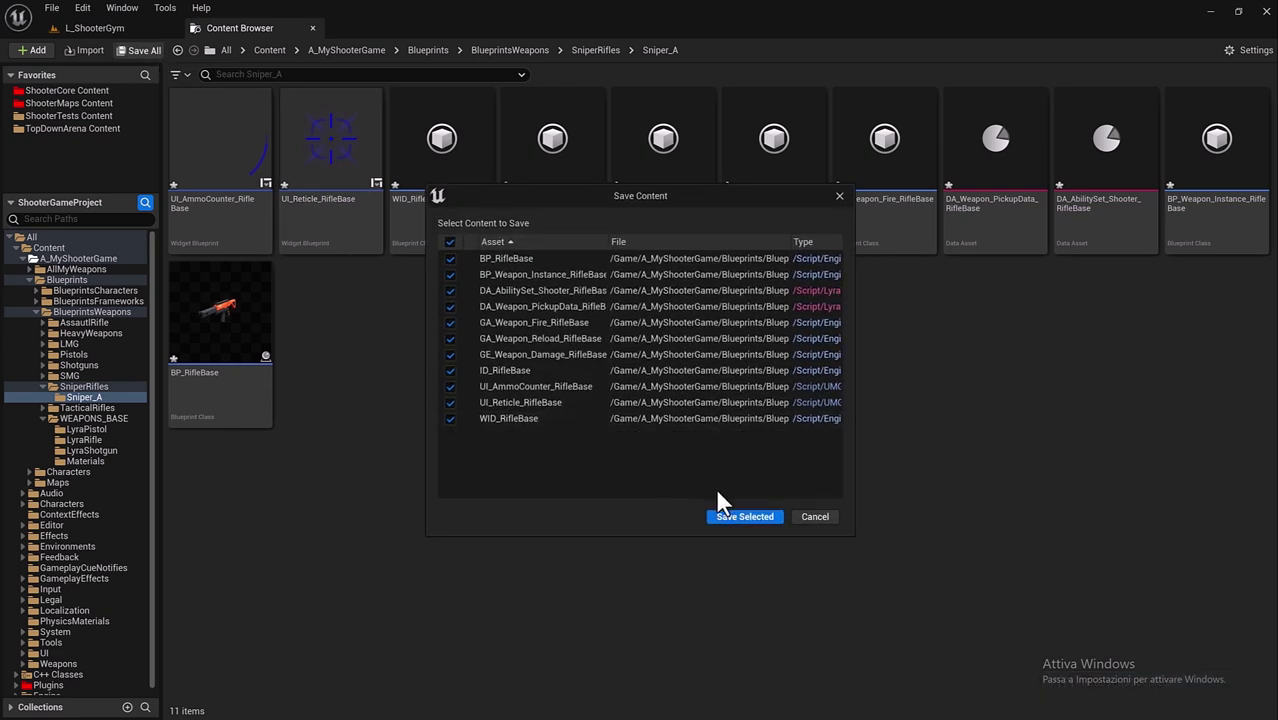
pyautogui.click(735, 516)
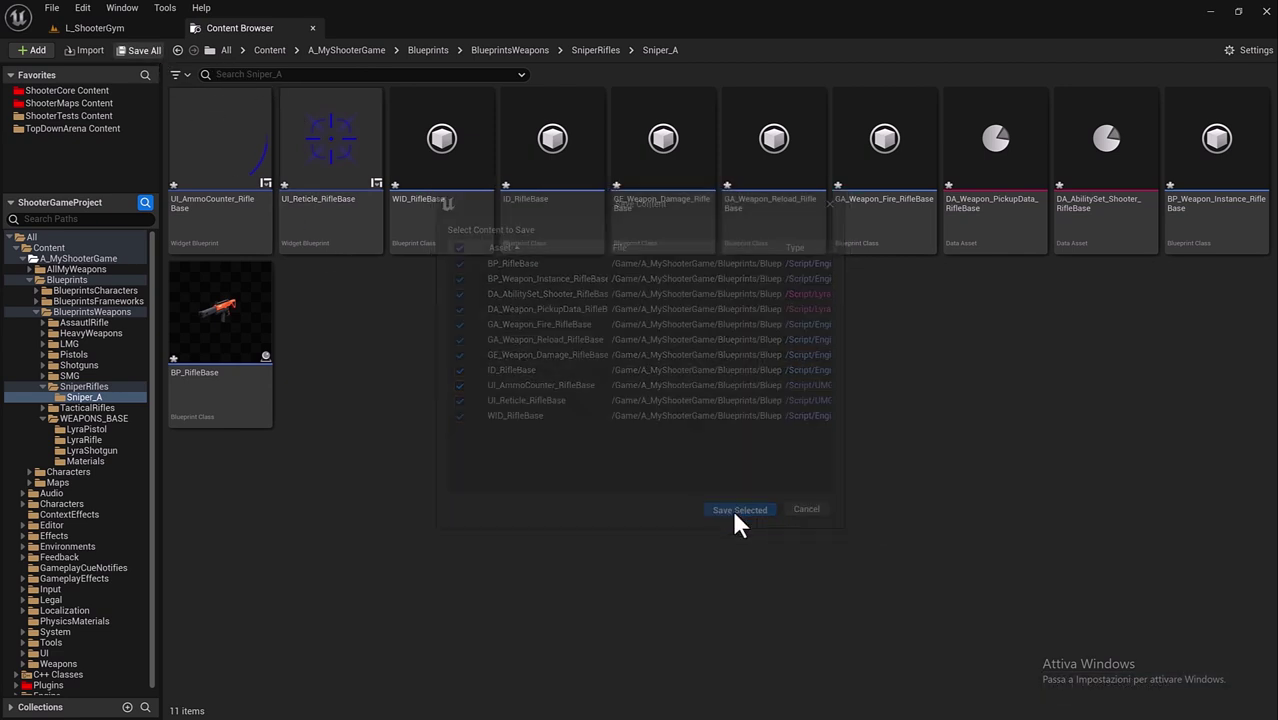
pyautogui.click(584, 50)
# Step: Open the Sniper_A folder and rename BP_RifleBase to BP_Sniper_A
pyautogui.click(213, 208)
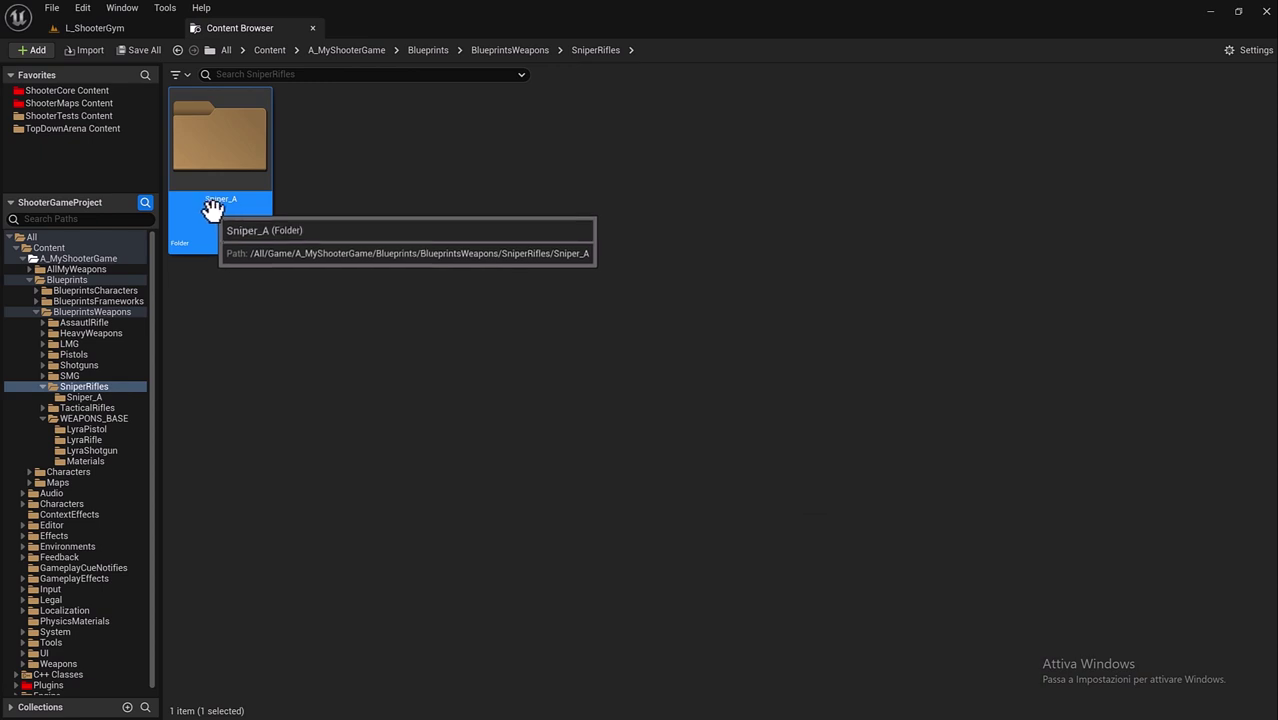
pyautogui.press('F2')
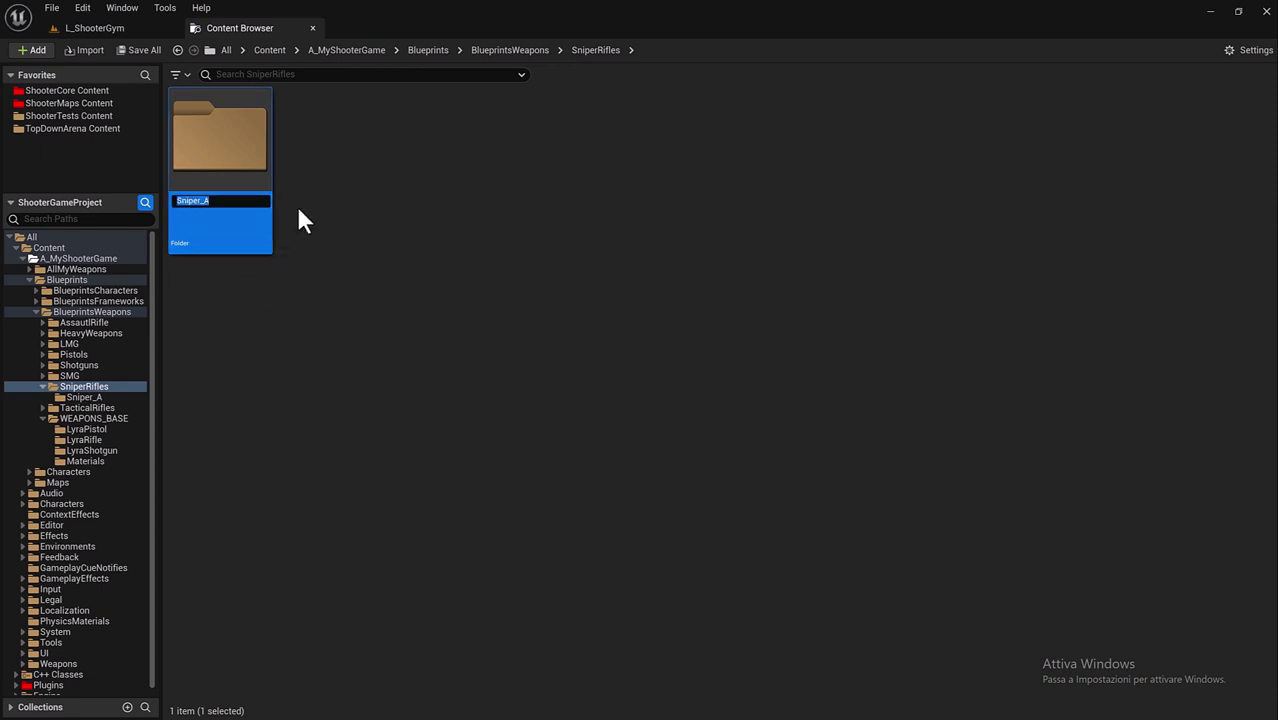
pyautogui.click(300, 215)
pyautogui.doubleClick(228, 155)
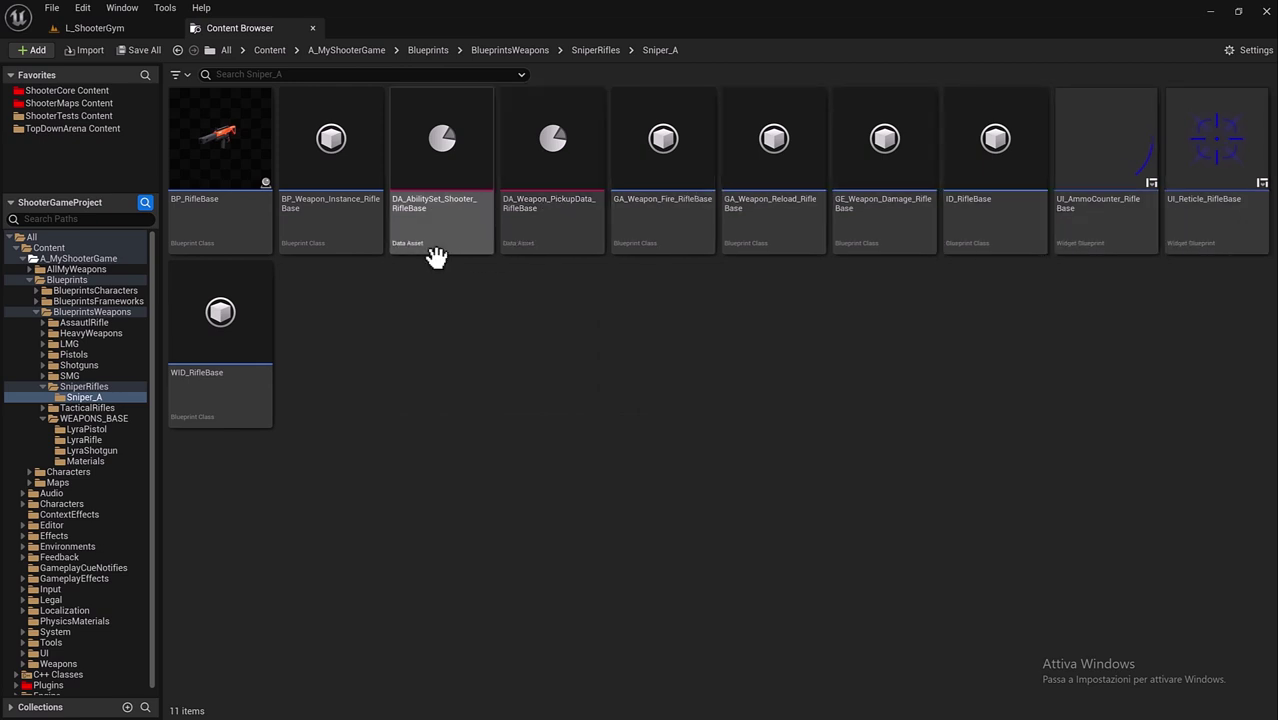
pyautogui.moveTo(224, 297)
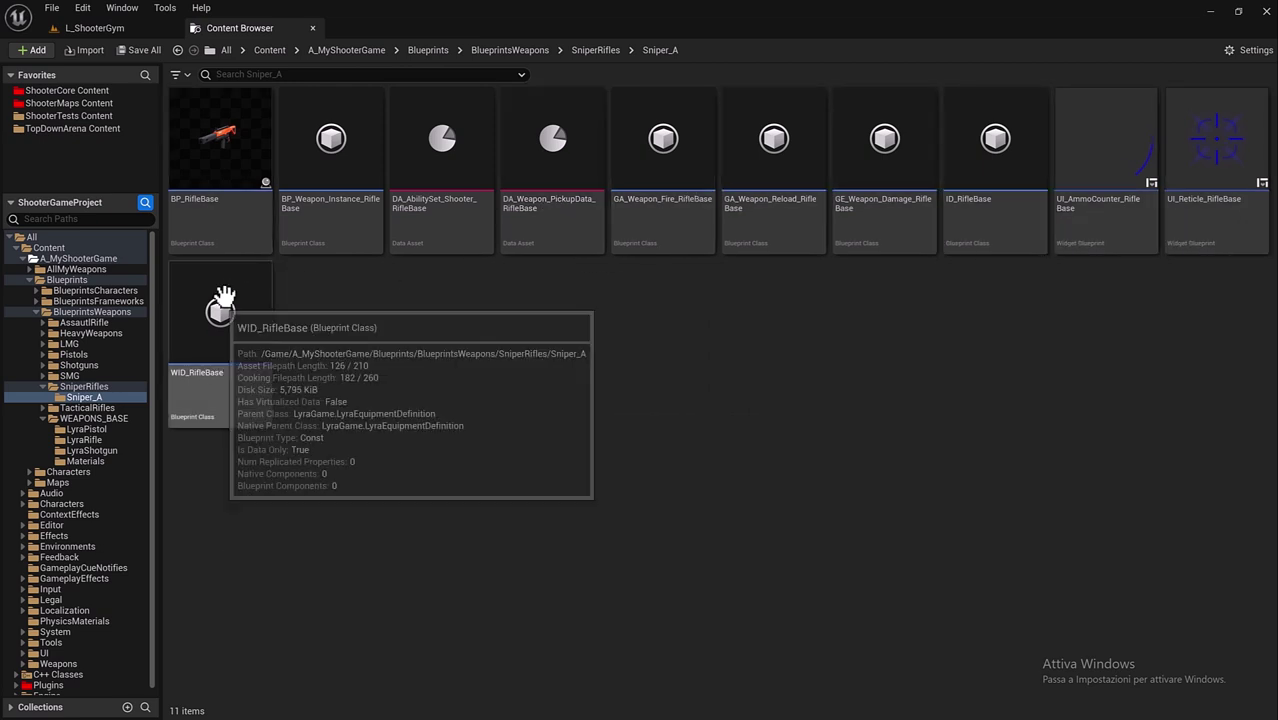
pyautogui.click(207, 220)
pyautogui.click(205, 217)
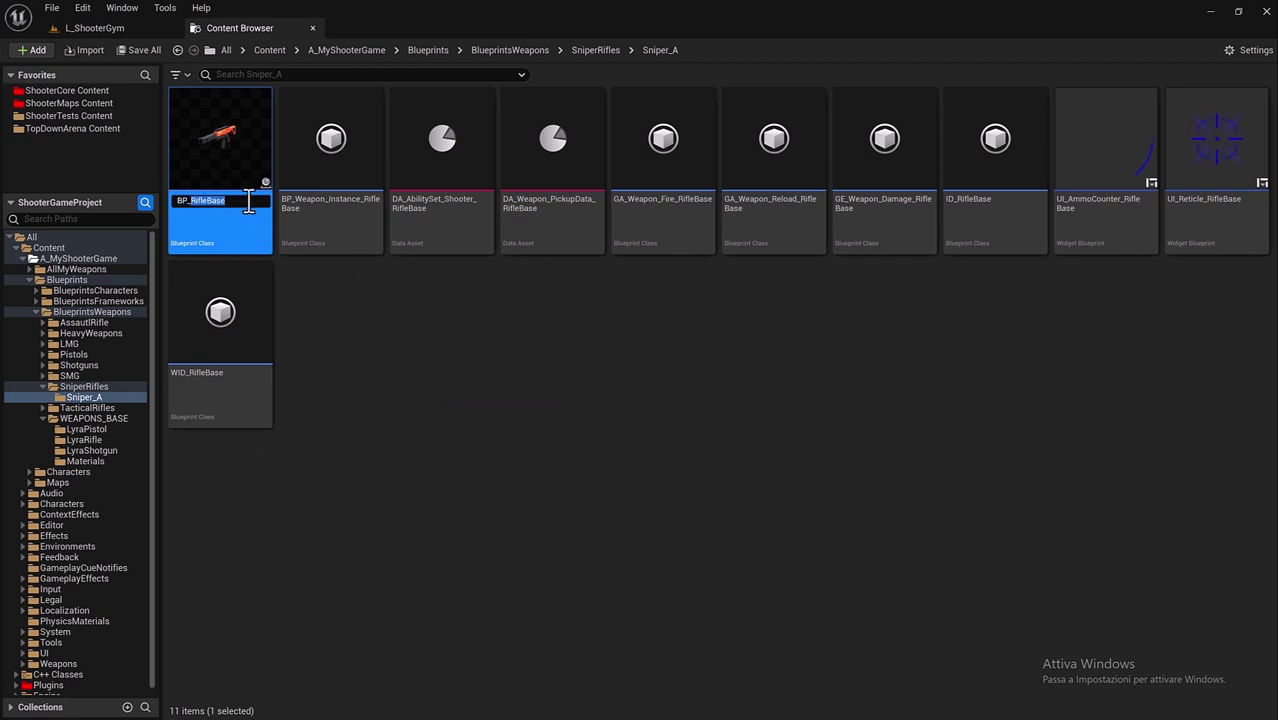
pyautogui.press('Return')
# Step: Rename BP_Weapon_Instance_RifleBase to BP_Weapon_Instance_Sniper_A
pyautogui.moveTo(302, 223)
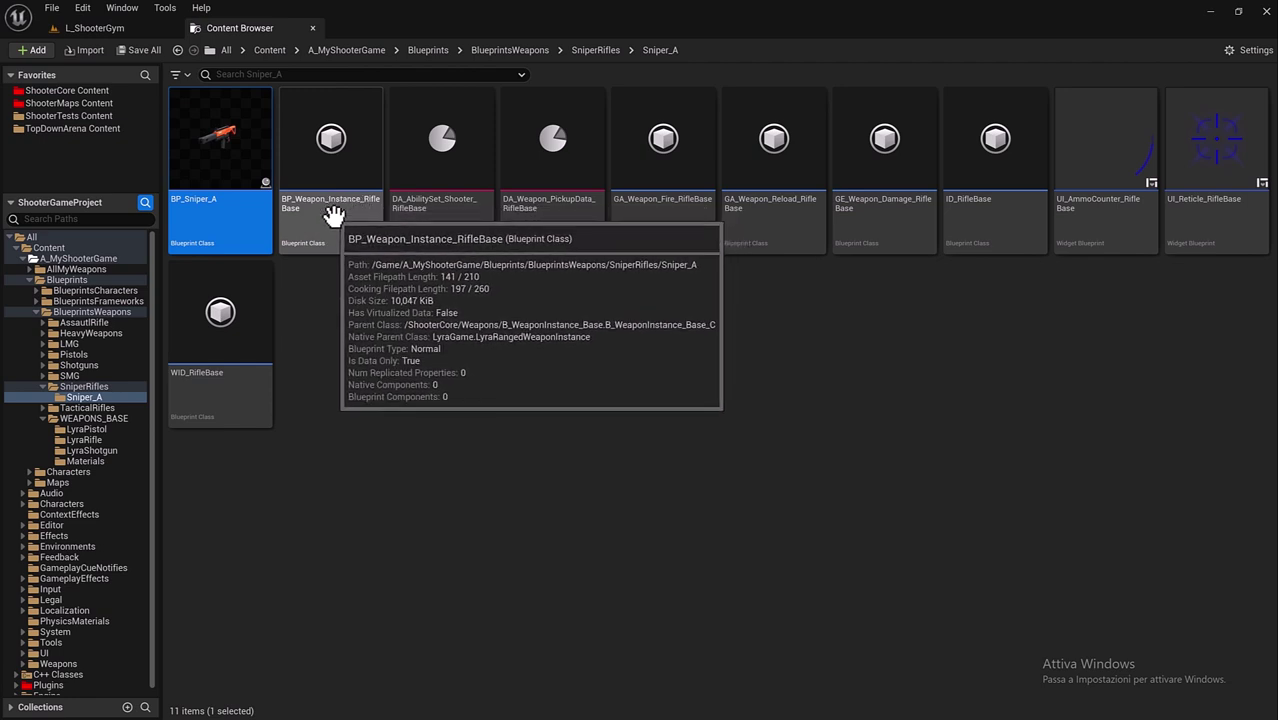
pyautogui.click(339, 214)
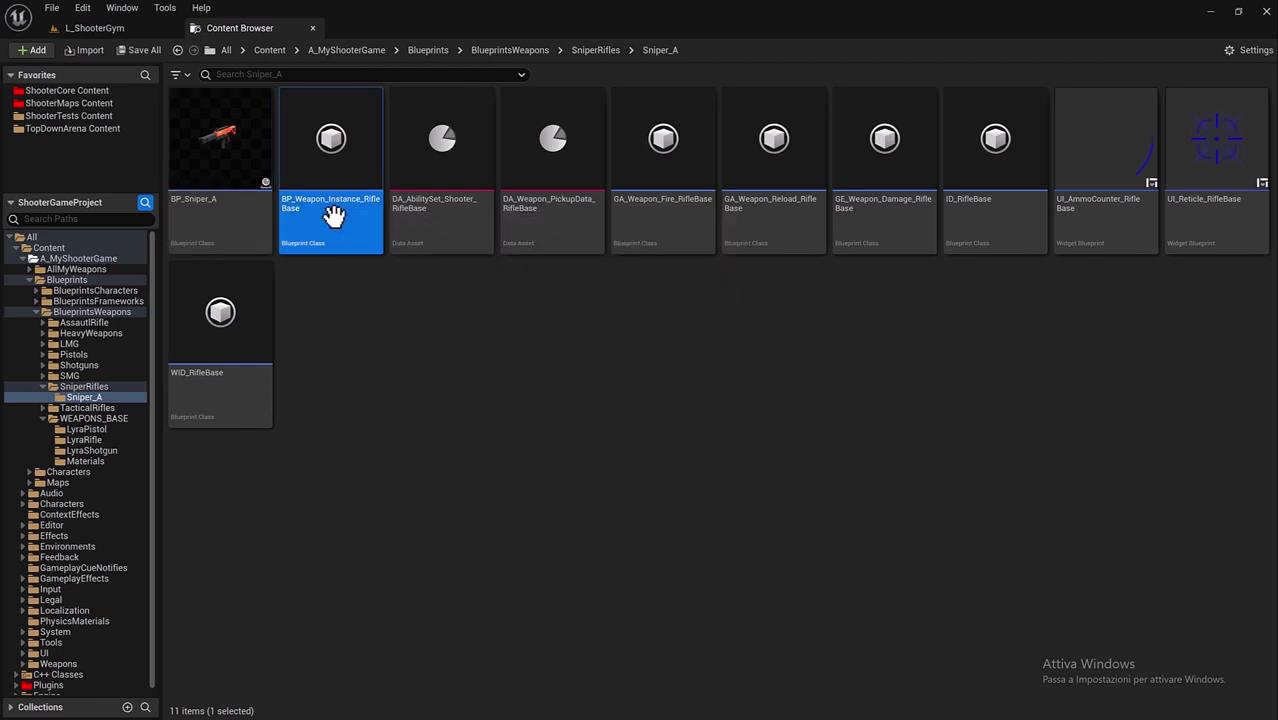
pyautogui.click(351, 201)
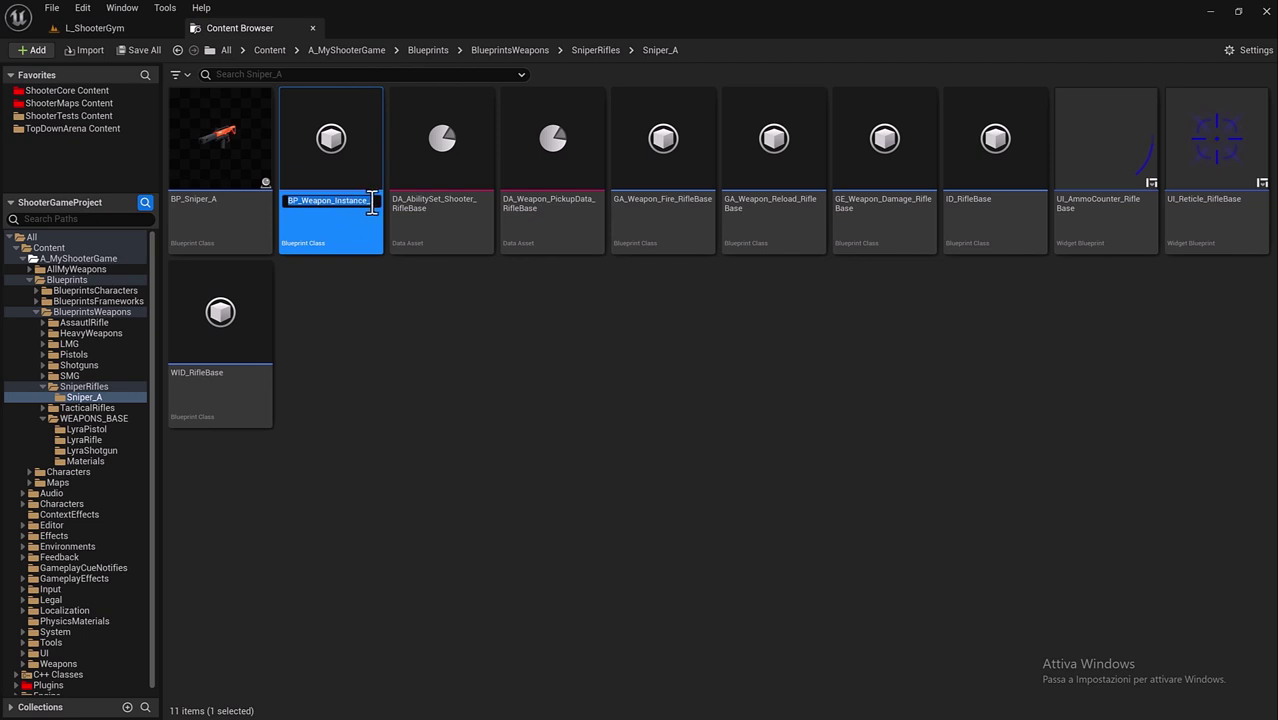
pyautogui.moveTo(372, 203); pyautogui.dragTo(380, 200)
pyautogui.write('Sniper_A')
pyautogui.press('Return')
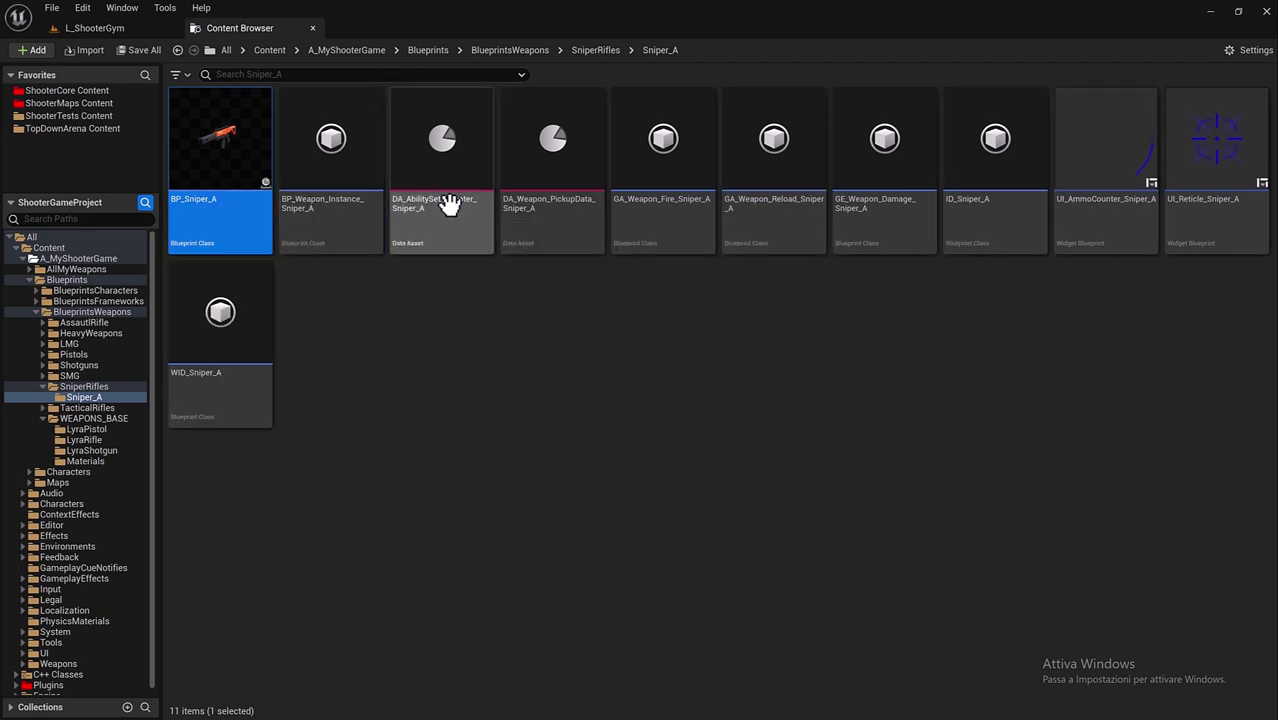
# Step: Open BP_Weapon_Instance_Sniper_A to review its details, then close it
pyautogui.click(336, 214)
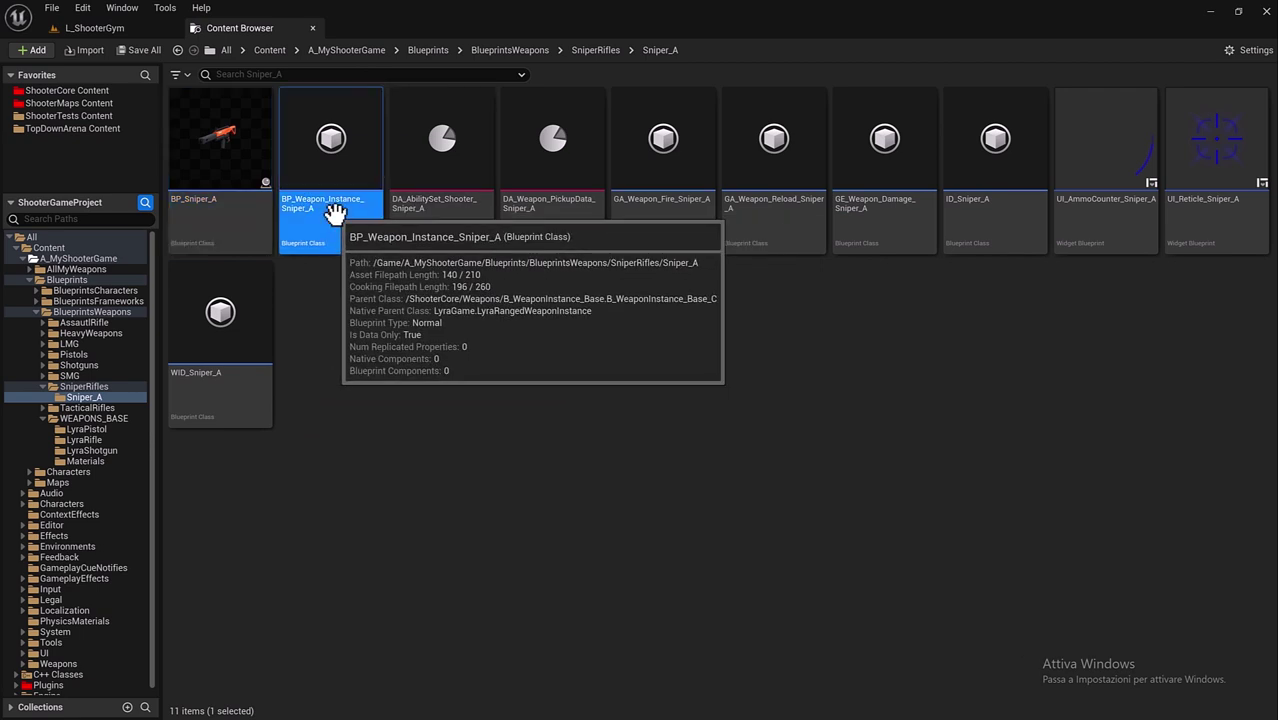
pyautogui.doubleClick(335, 214)
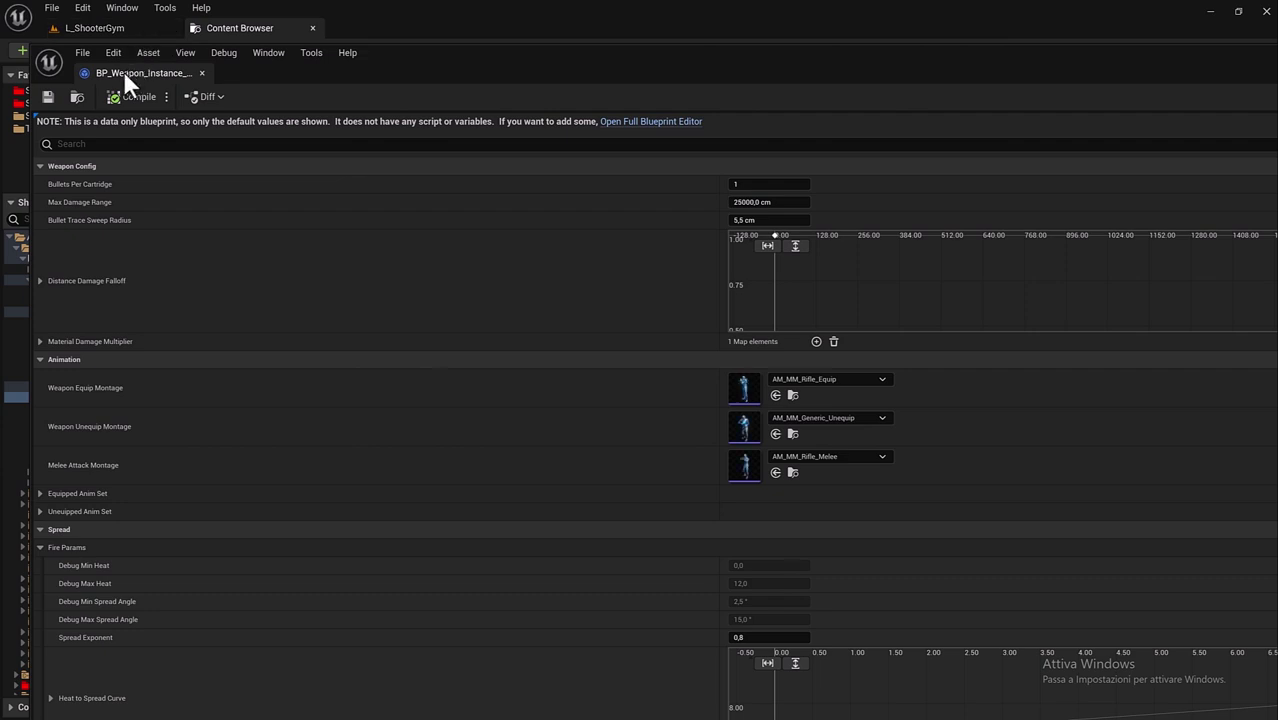
pyautogui.moveTo(123, 70); pyautogui.dragTo(410, 31)
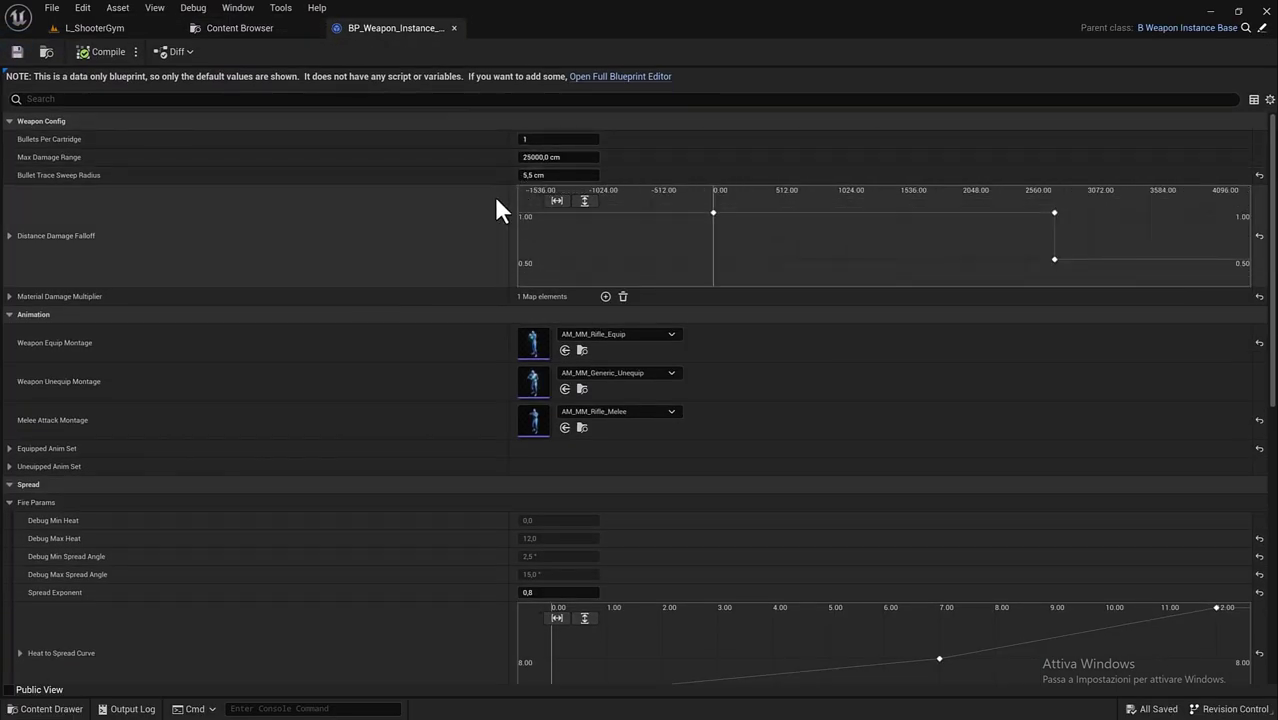
pyautogui.scroll(-3, 388, 297)
pyautogui.scroll(-3, 388, 297)
pyautogui.scroll(-6, 388, 297)
pyautogui.scroll(-2, 388, 297)
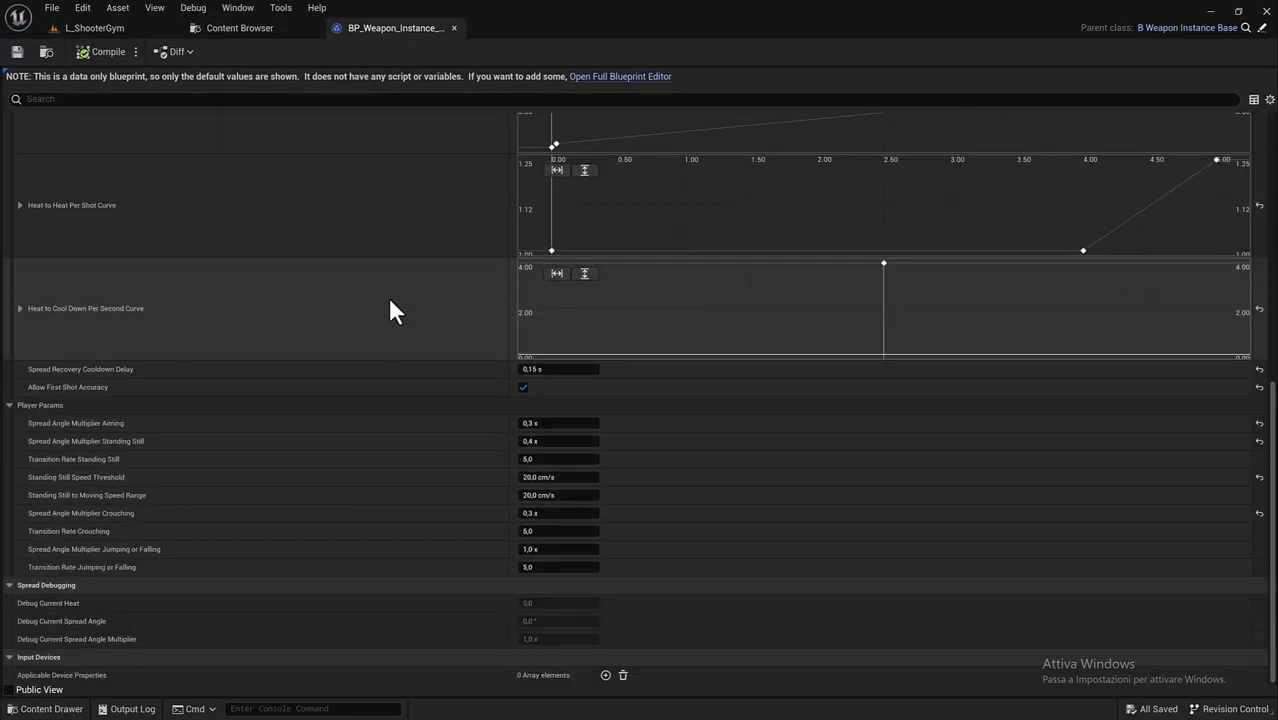
pyautogui.click(453, 28)
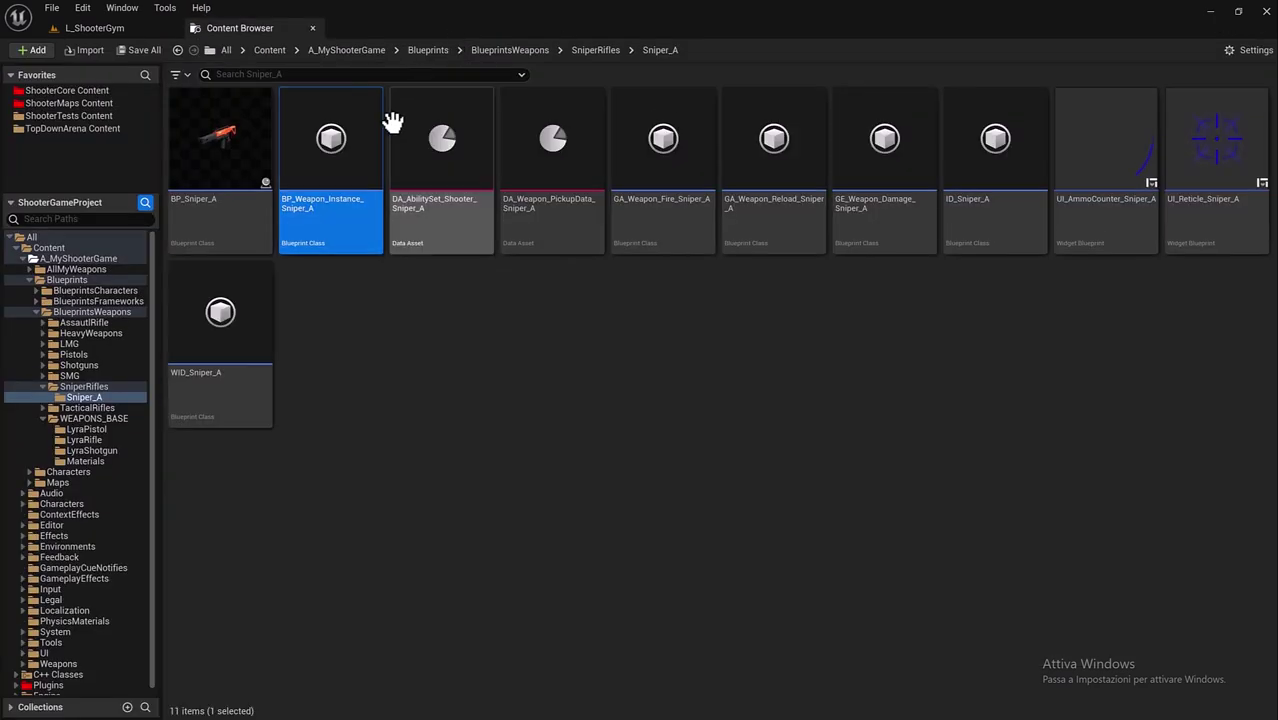
# Step: Open DA_AbilitySet_Shooter_Sniper_A and inspect its granted ability entries
pyautogui.doubleClick(465, 222)
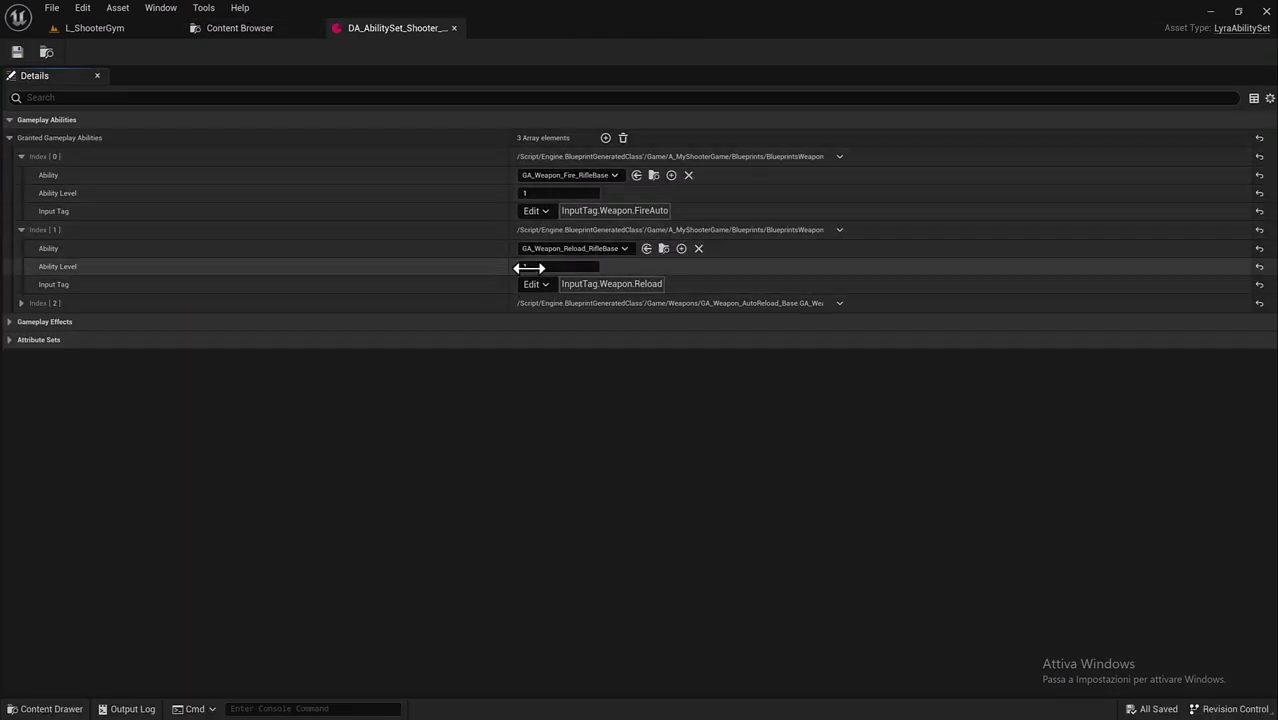
pyautogui.click(19, 302)
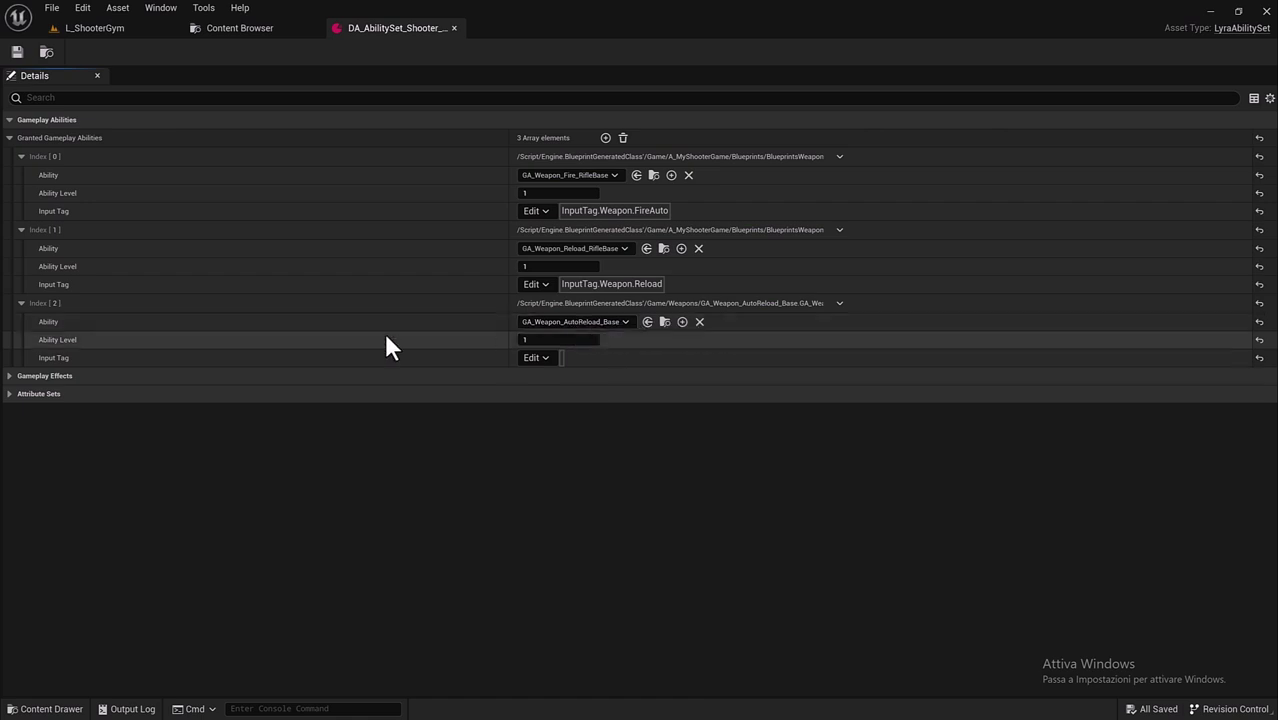
pyautogui.click(19, 302)
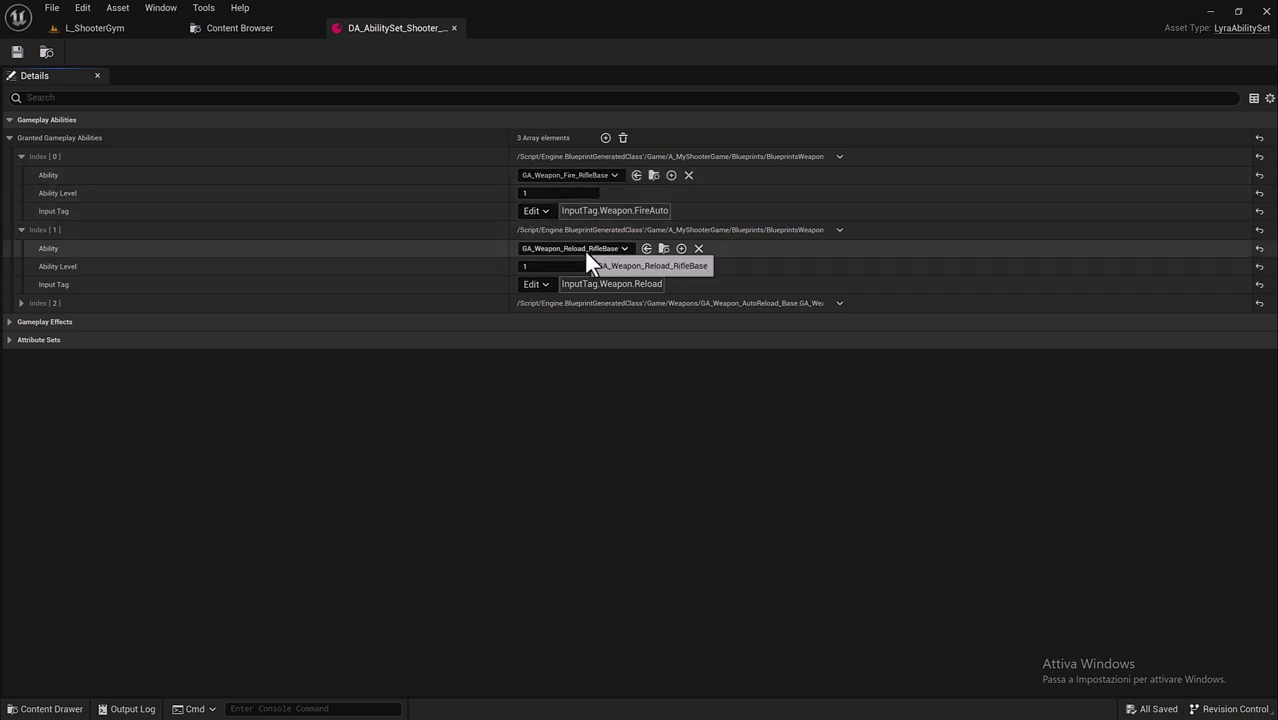
pyautogui.click(236, 27)
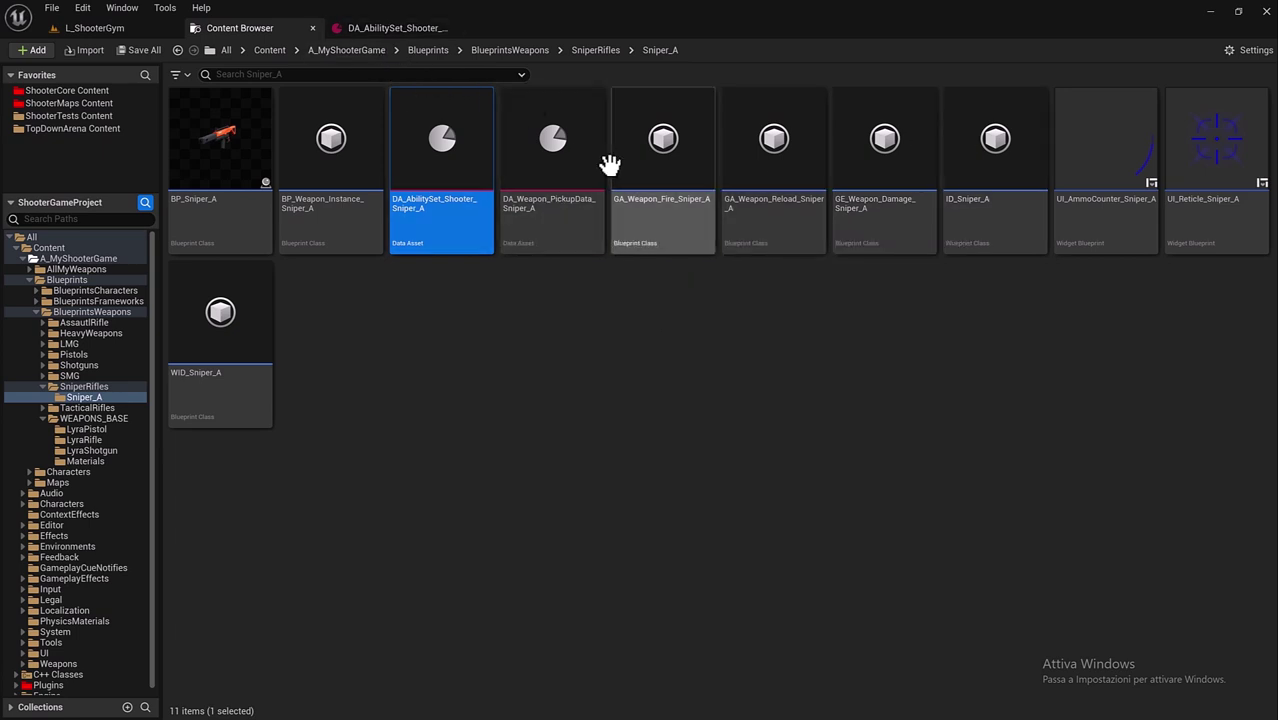
pyautogui.click(400, 28)
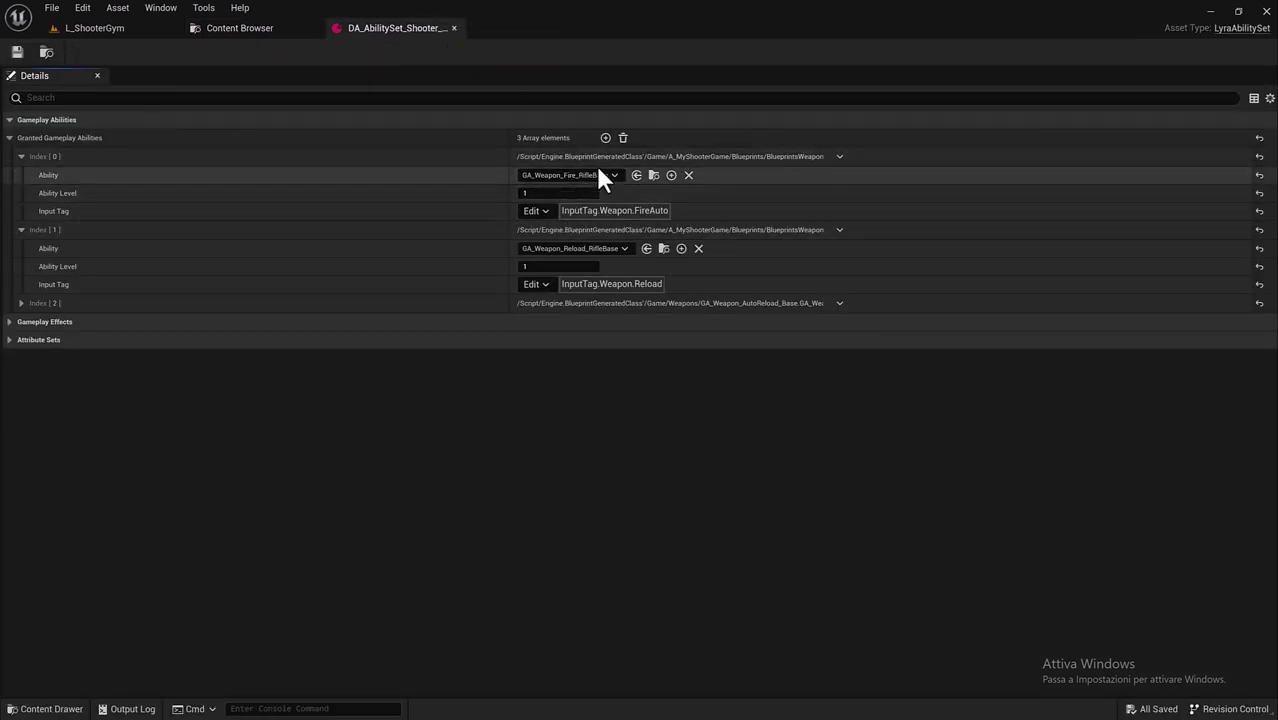
# Step: Set Index 0 to GA_Weapon_Fire_Sniper_A and Index 1 to GA_Weapon_Reload_Sniper_A, then open DA_Weapon_PickupData_Sniper_A
pyautogui.click(614, 176)
pyautogui.write('Sniper_A')
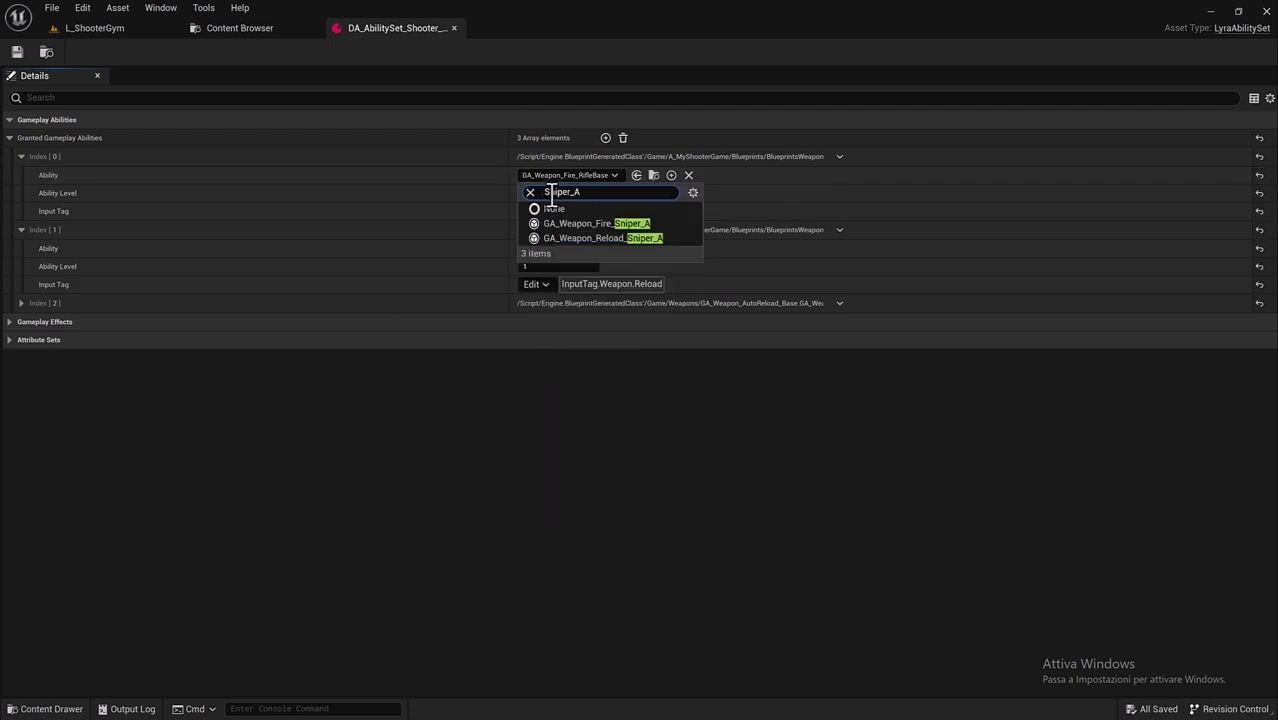
pyautogui.click(601, 223)
pyautogui.click(592, 247)
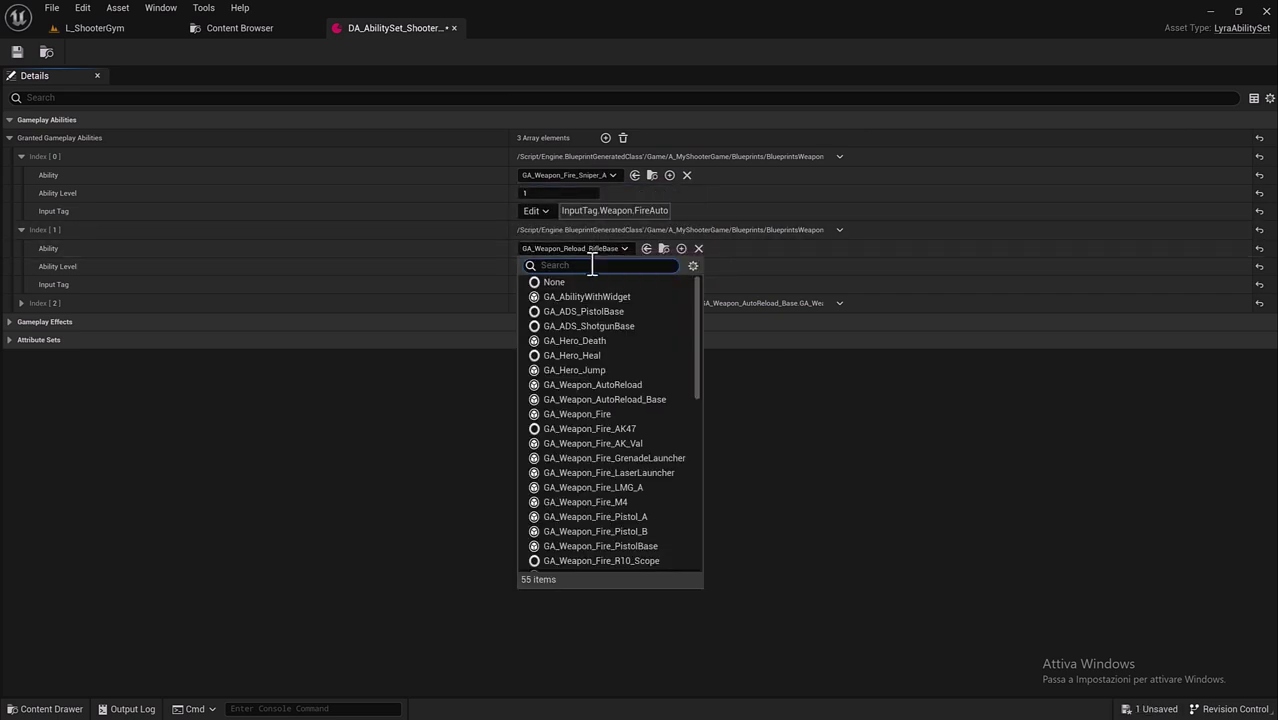
pyautogui.write('Sniper_A')
pyautogui.click(605, 310)
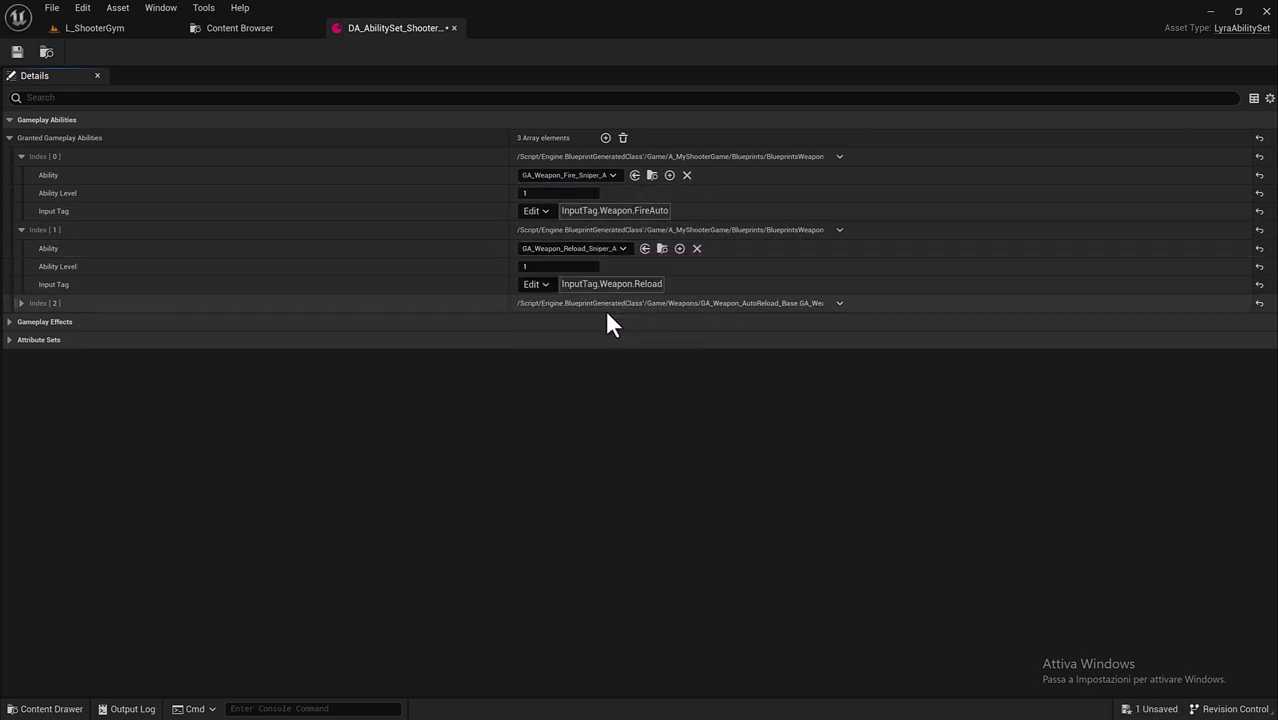
pyautogui.click(454, 28)
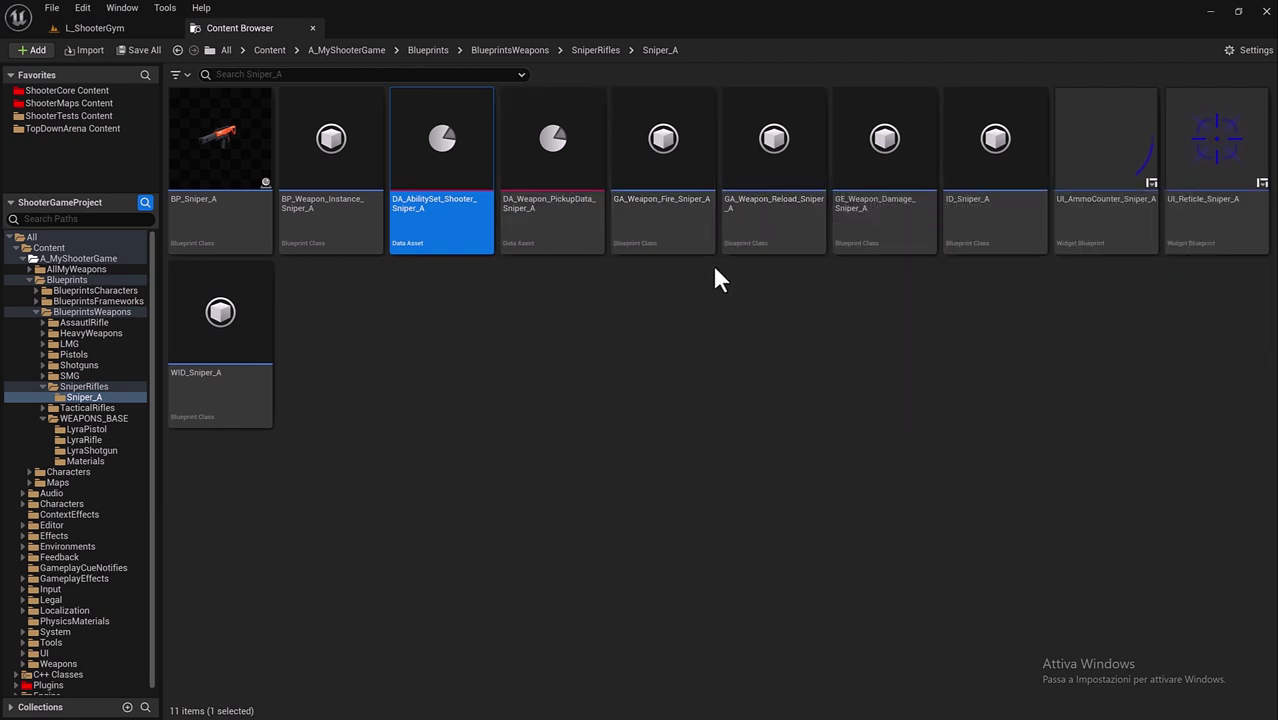
pyautogui.doubleClick(571, 228)
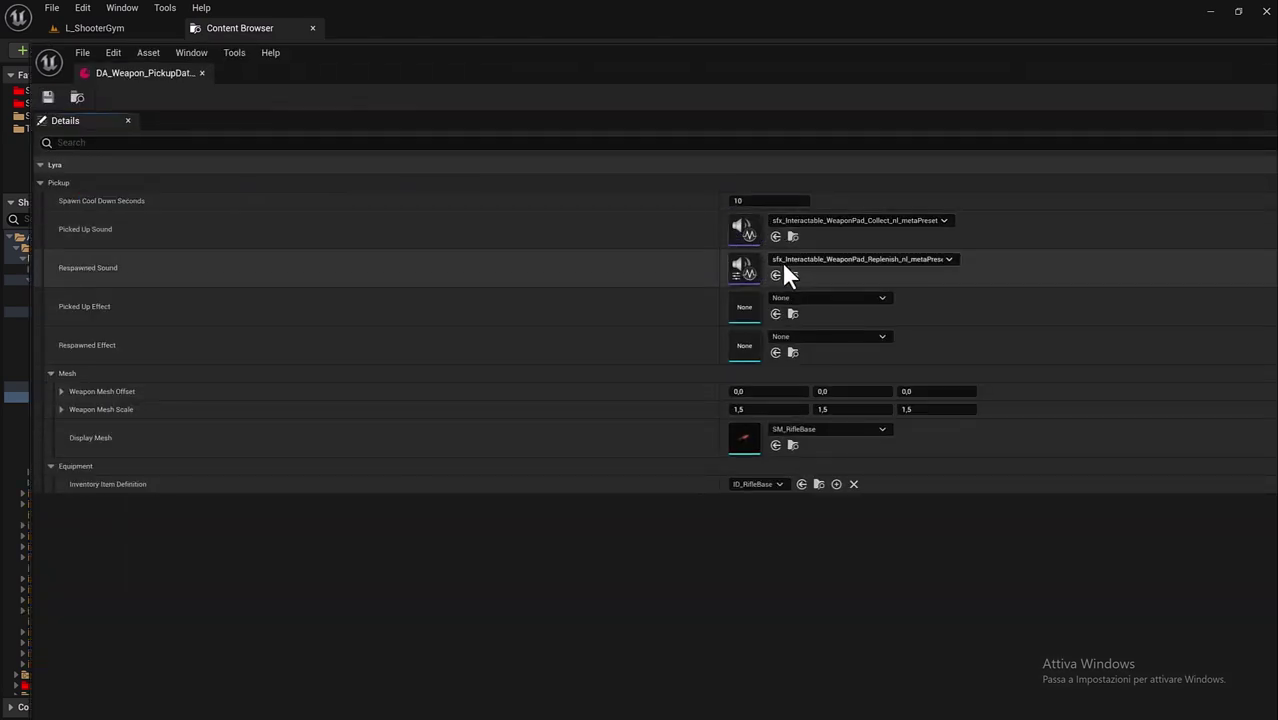
# Step: Set Display Mesh to SM_Sniper_A and Inventory Item Definition to ID_Sniper_A, then close the pickup data
pyautogui.click(809, 434)
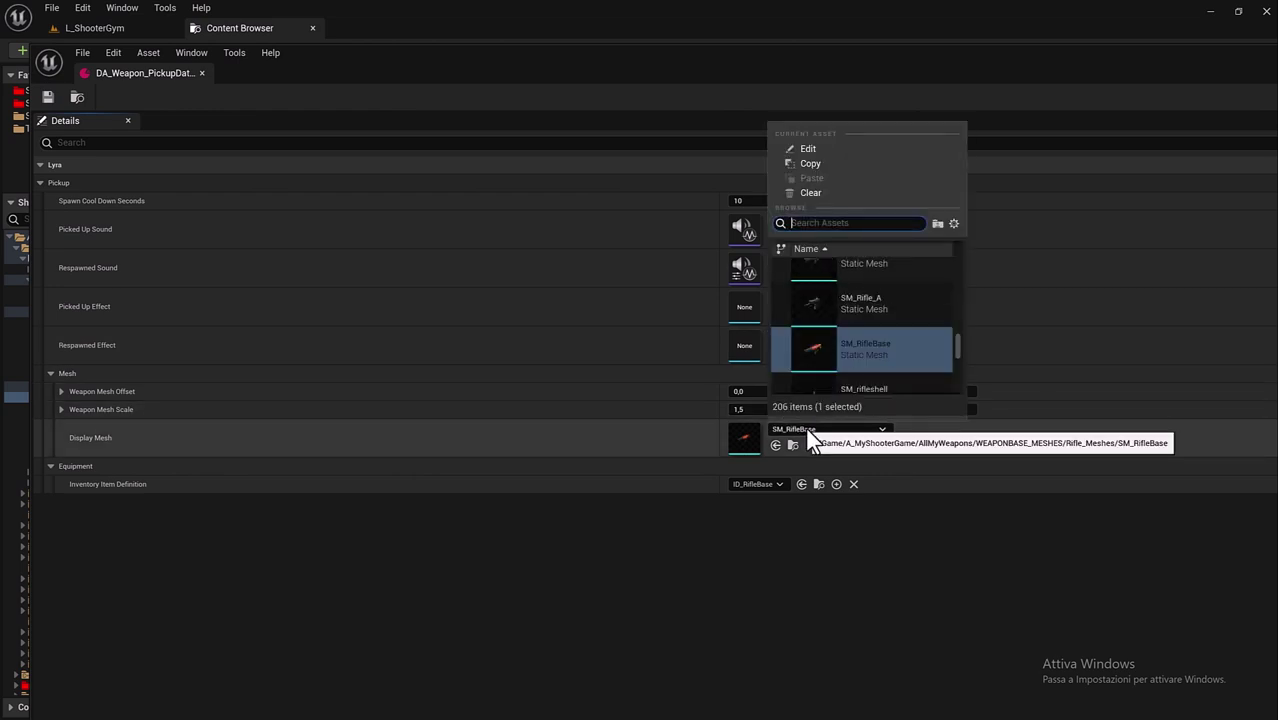
pyautogui.write('Sniper_A')
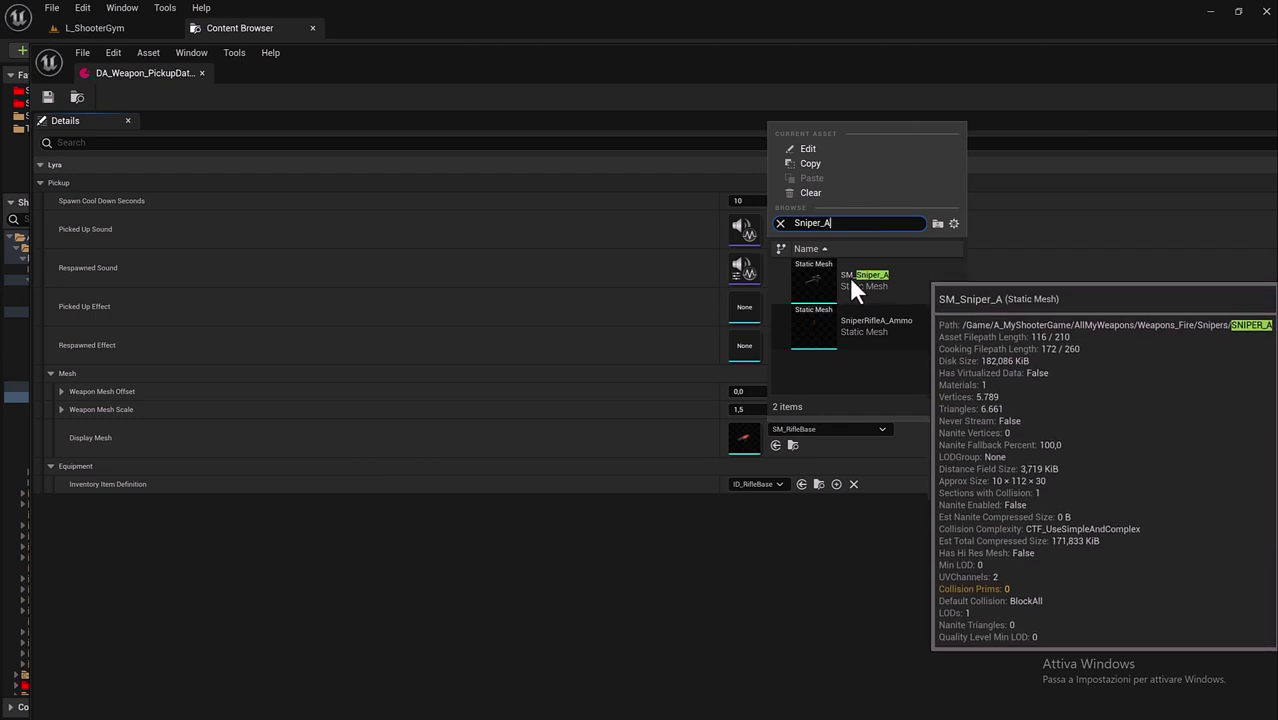
pyautogui.click(851, 280)
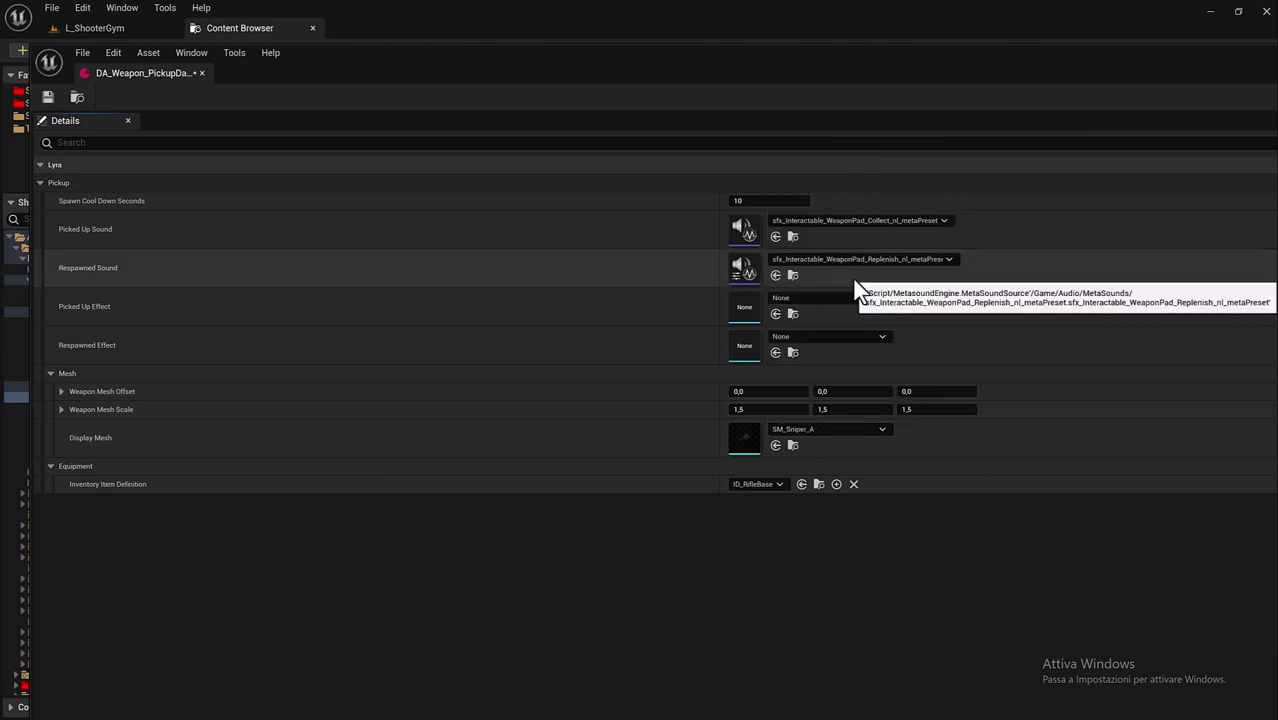
pyautogui.click(773, 482)
pyautogui.write('Sniper_A')
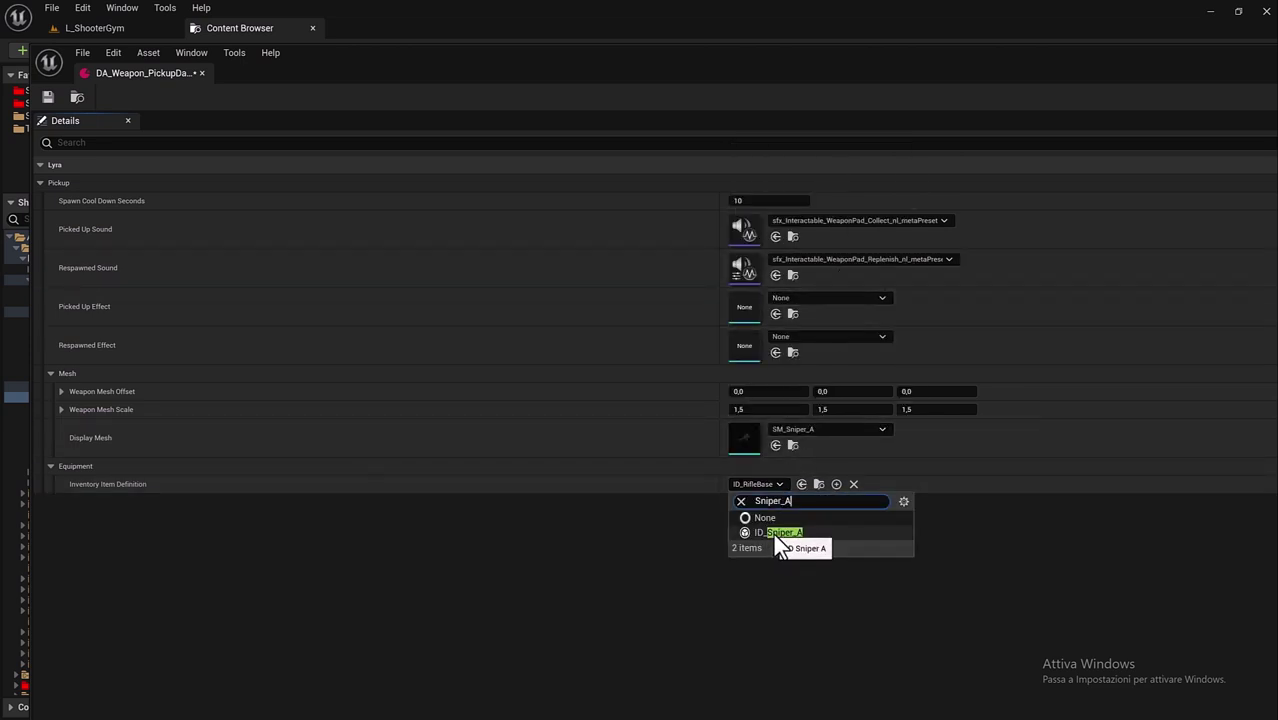
pyautogui.click(776, 533)
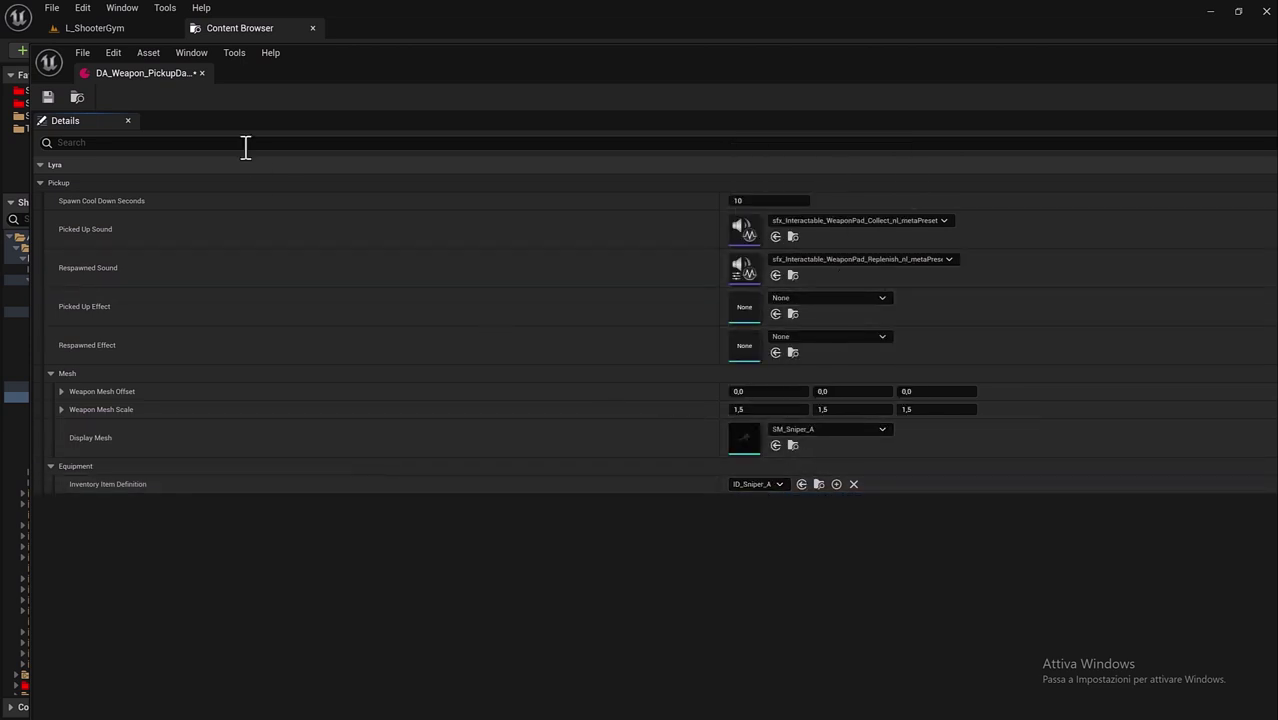
pyautogui.click(202, 73)
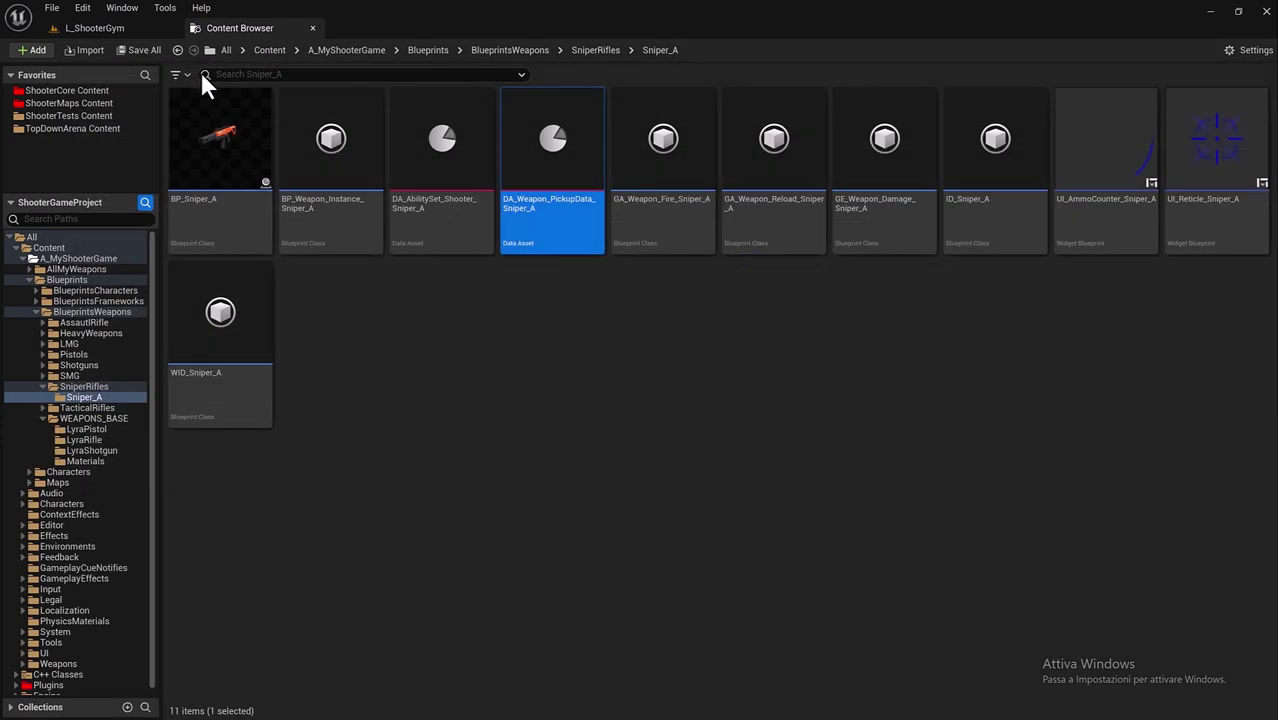
# Step: Set GA_Weapon_Fire_Sniper_A's GE Damage to GE_Weapon_Damage_Sniper_A and close the ability
pyautogui.doubleClick(692, 231)
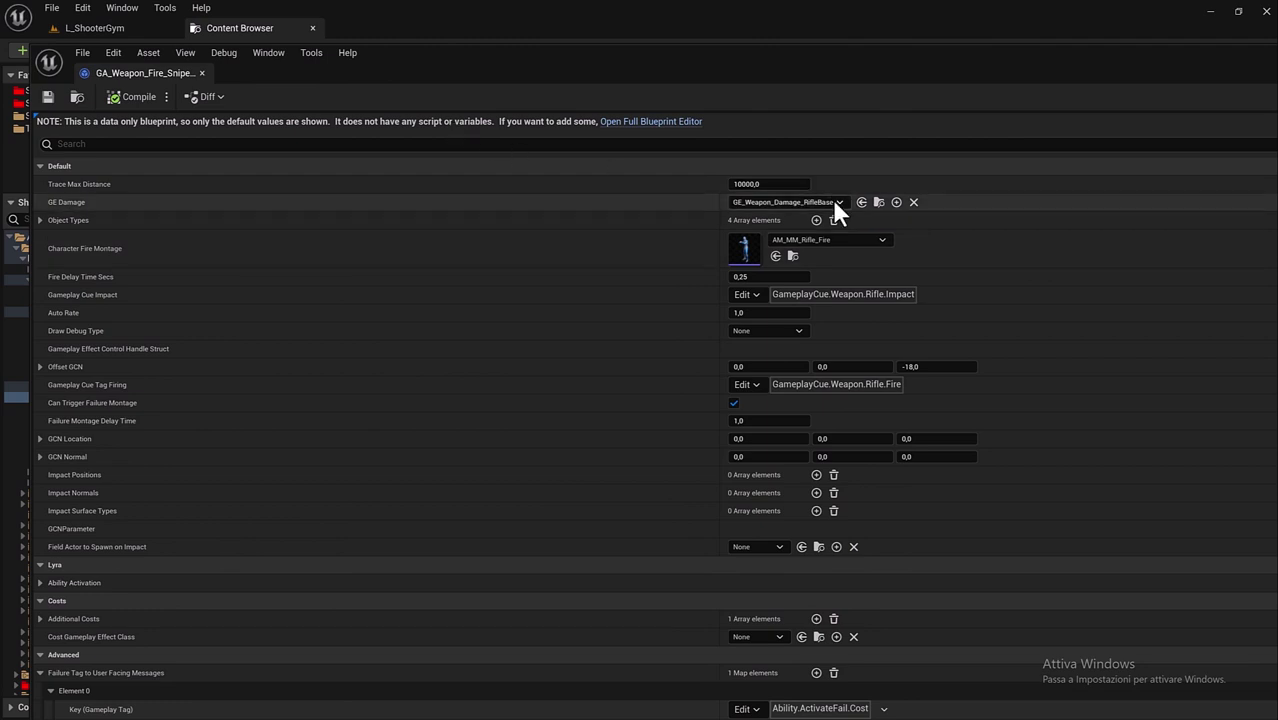
pyautogui.click(836, 204)
pyautogui.write('Sniper_A')
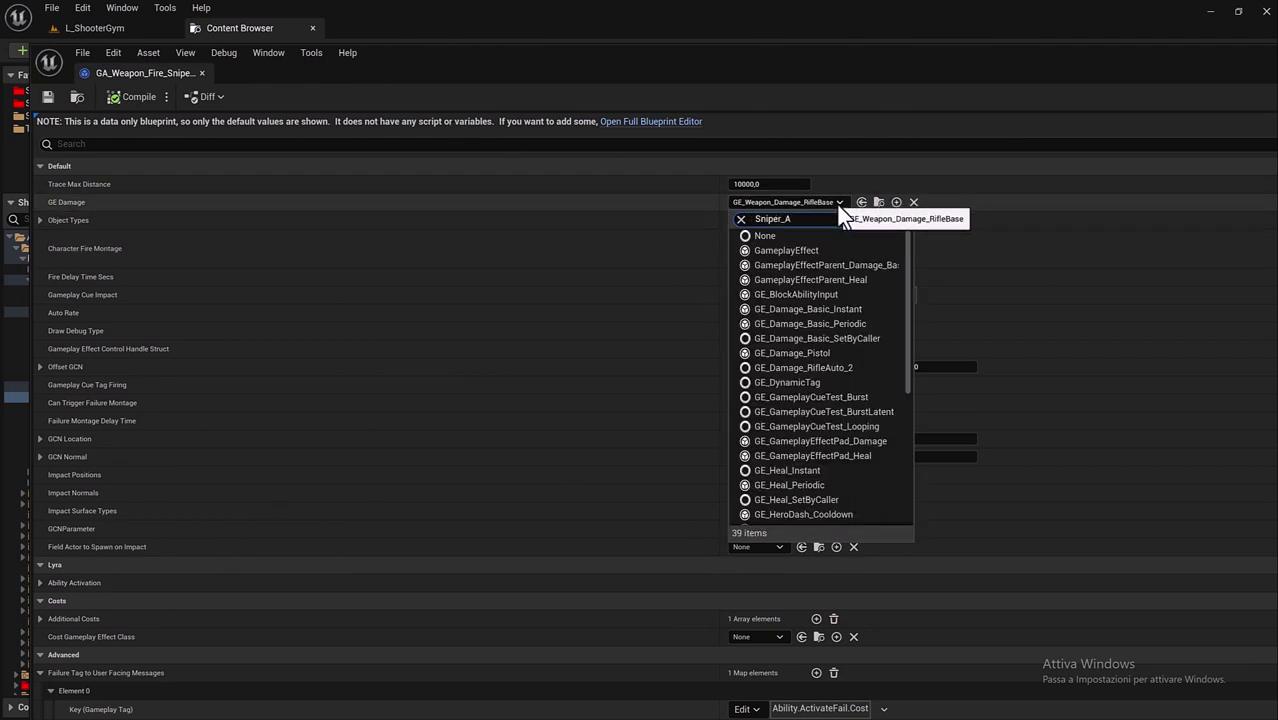
pyautogui.click(795, 250)
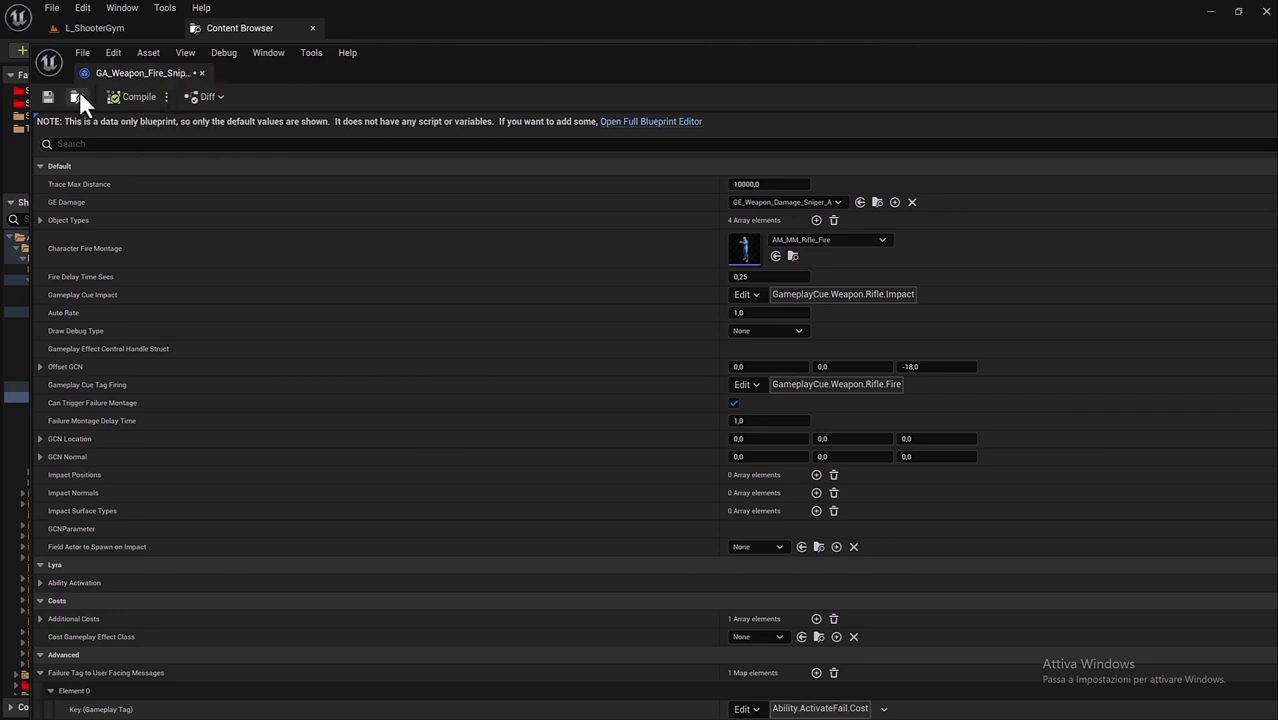
pyautogui.click(202, 73)
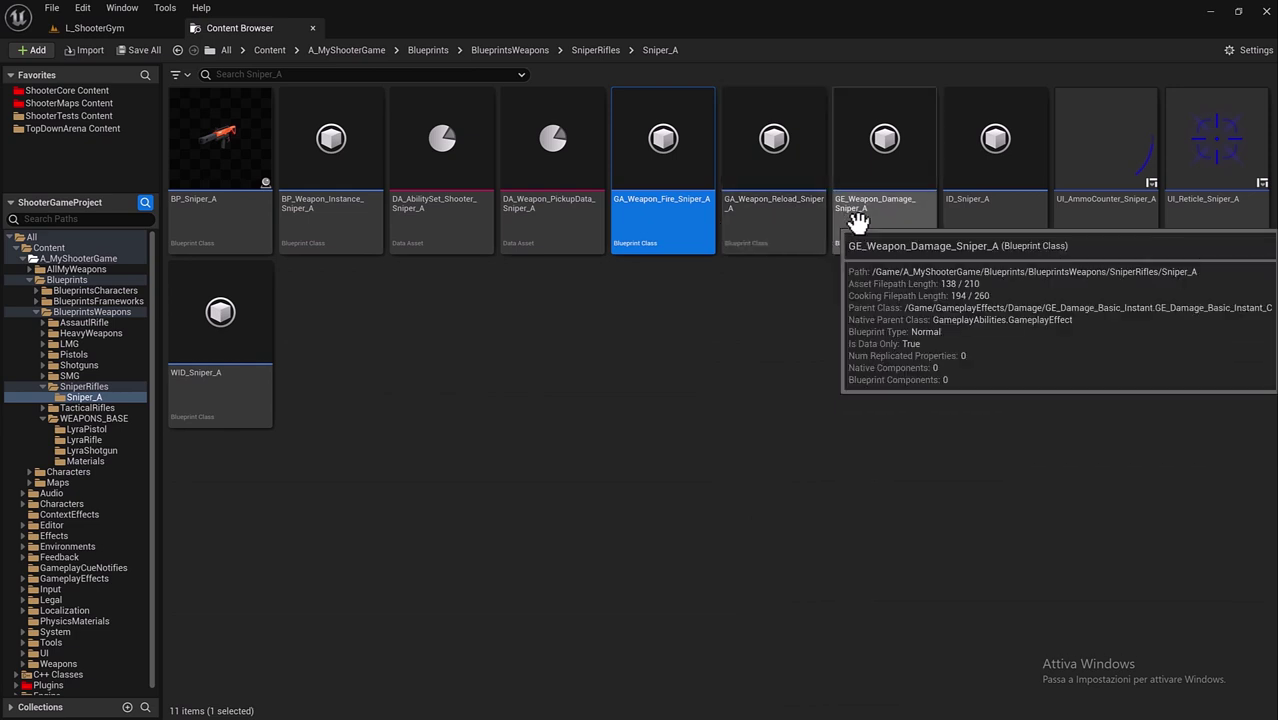
# Step: In ID_Sniper_A, set both display names to Sniper_A and the equipment definition to WID_Sniper_A
pyautogui.click(976, 219)
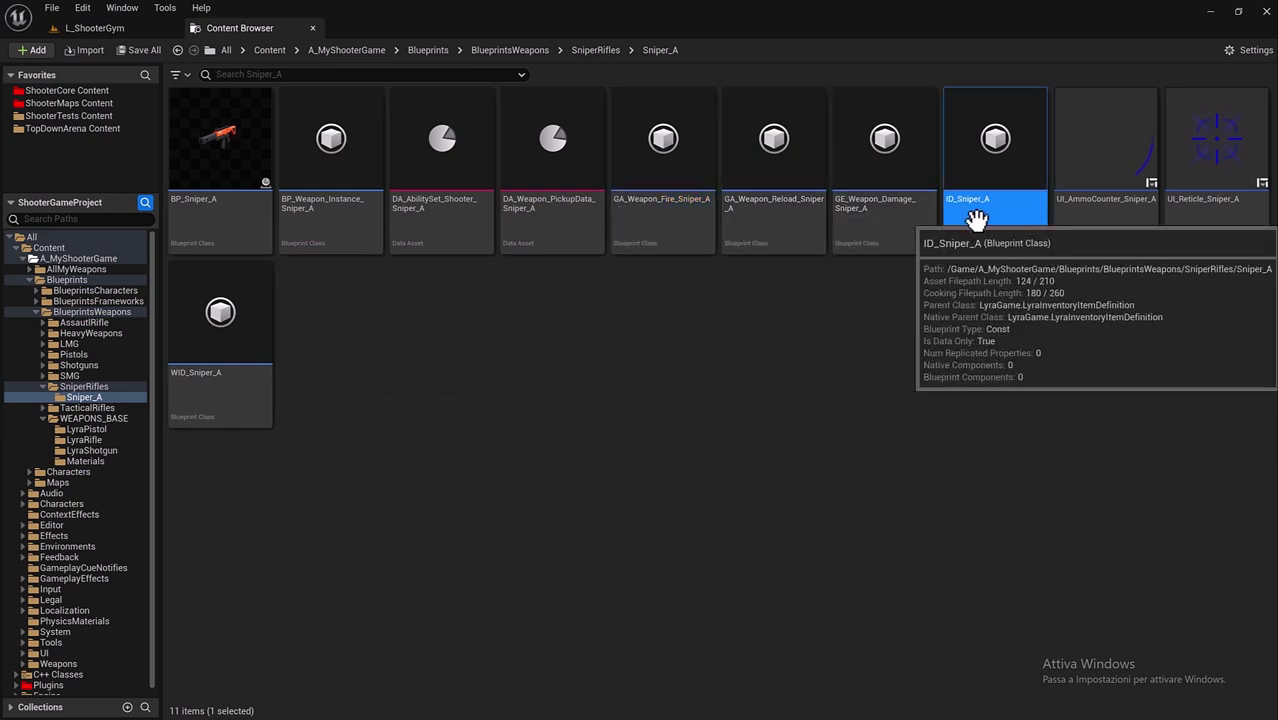
pyautogui.doubleClick(976, 219)
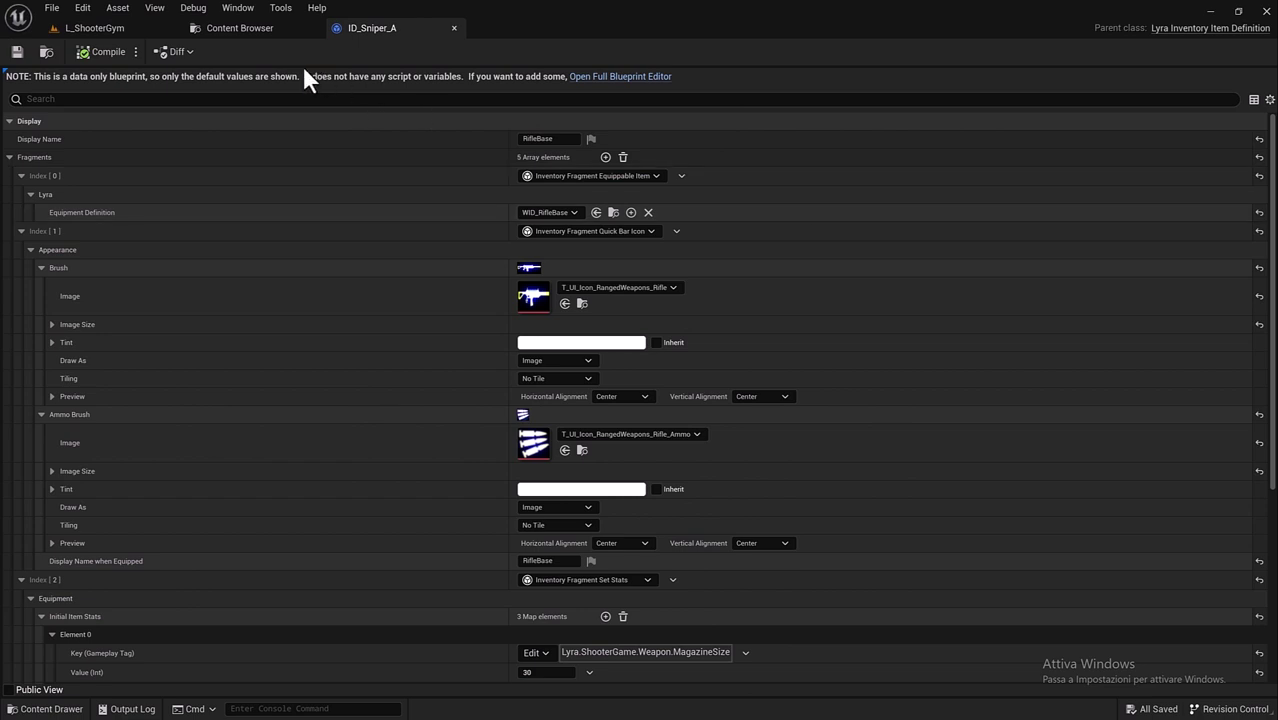
pyautogui.click(557, 139)
pyautogui.write('Sniper_A')
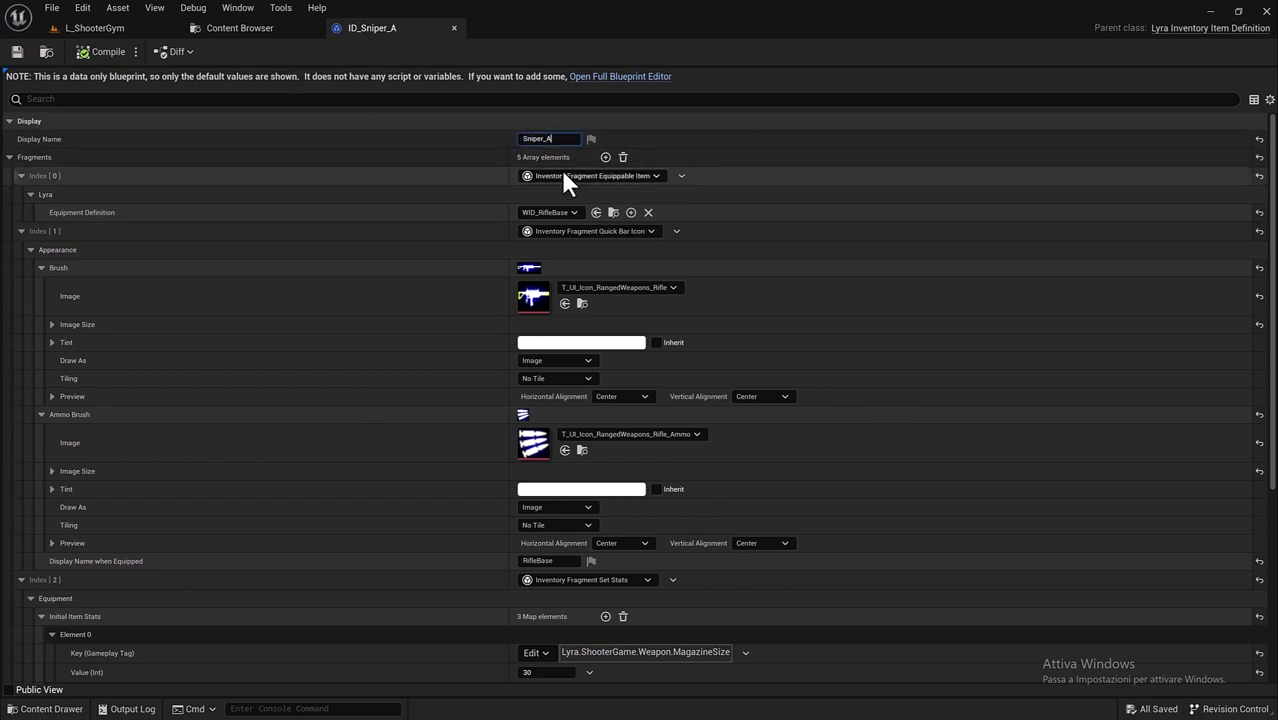
pyautogui.click(566, 212)
pyautogui.write('Sniper_A')
pyautogui.click(579, 256)
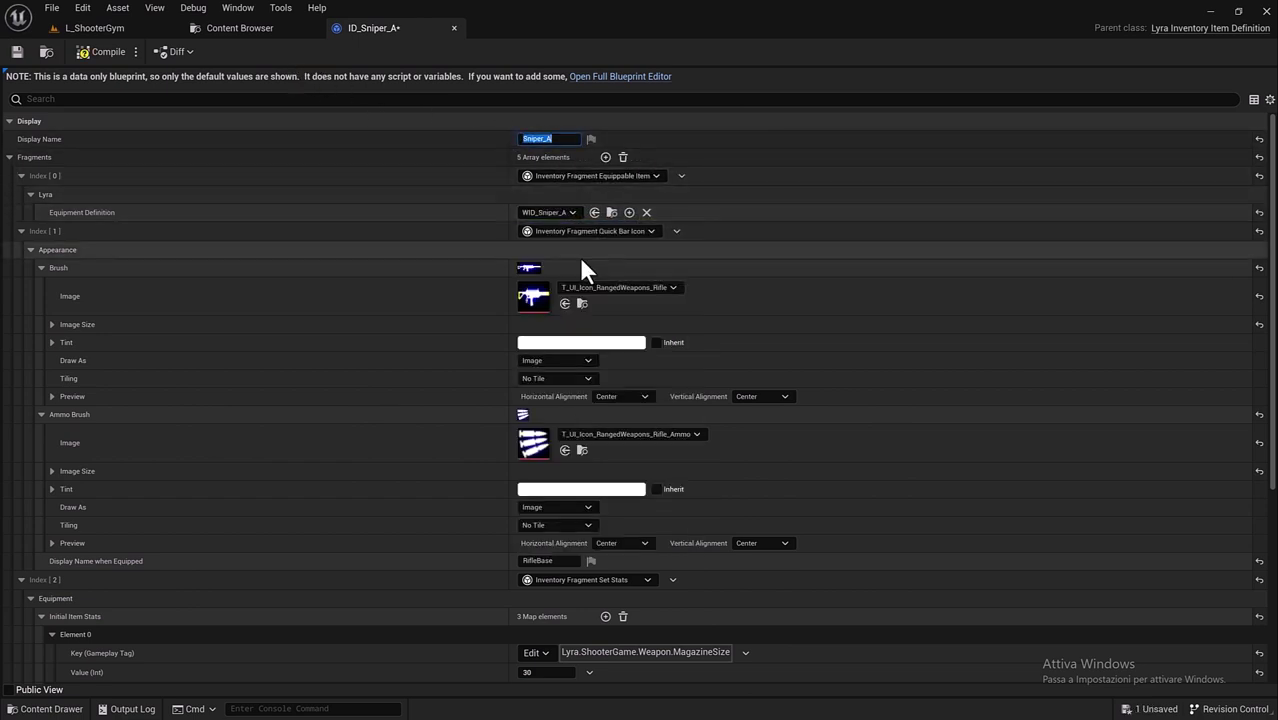
pyautogui.click(545, 560)
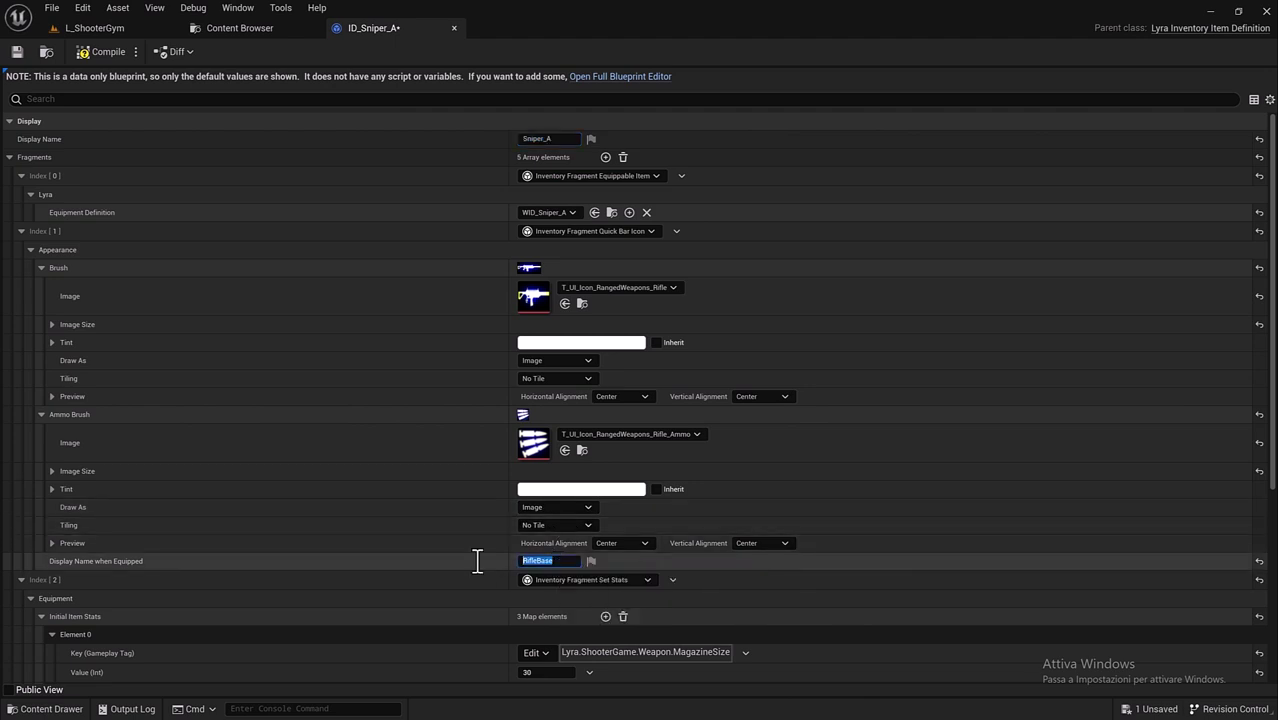
pyautogui.write('Sniper_A')
pyautogui.press('Return')
# Step: Set the pickup mesh to SKM_Sniper_A and reticle widgets to UI_Reticle_Sniper_A and UI_AmmoCounter_Sniper_A
pyautogui.scroll(-3, 476, 556)
pyautogui.scroll(-2, 476, 550)
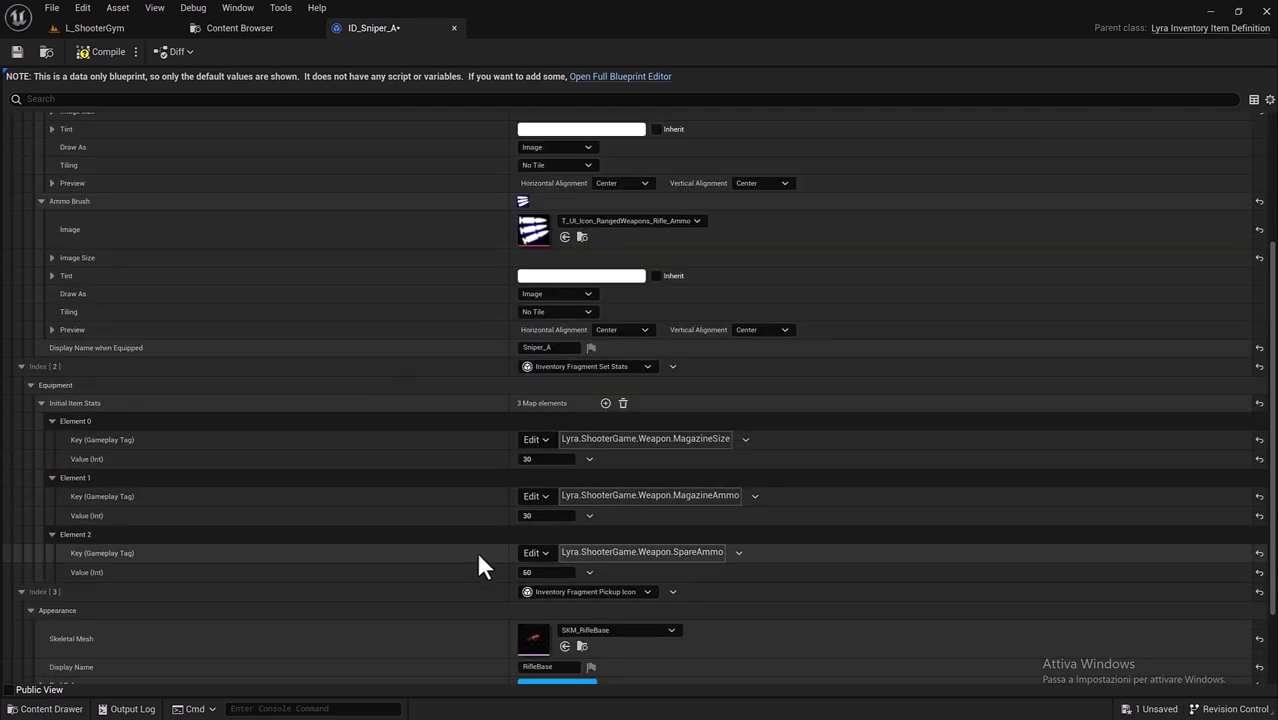
pyautogui.scroll(-2, 476, 545)
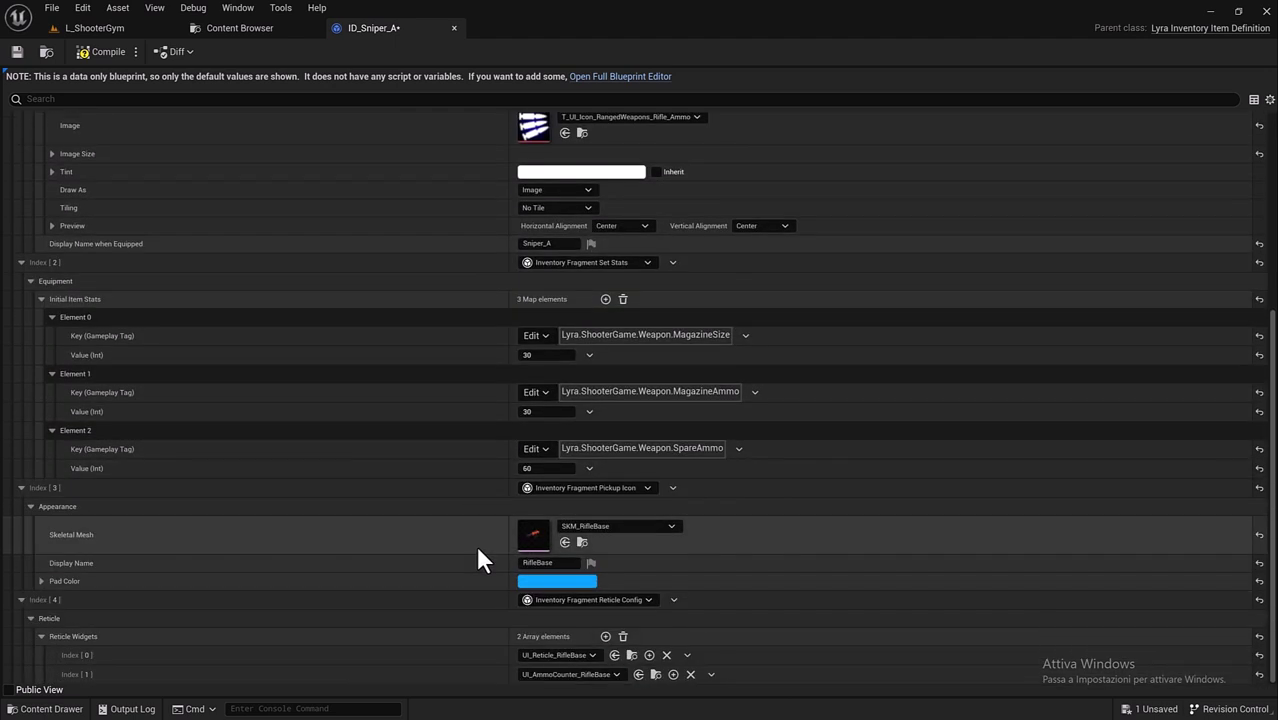
pyautogui.click(628, 527)
pyautogui.write('Sniper_A')
pyautogui.click(651, 378)
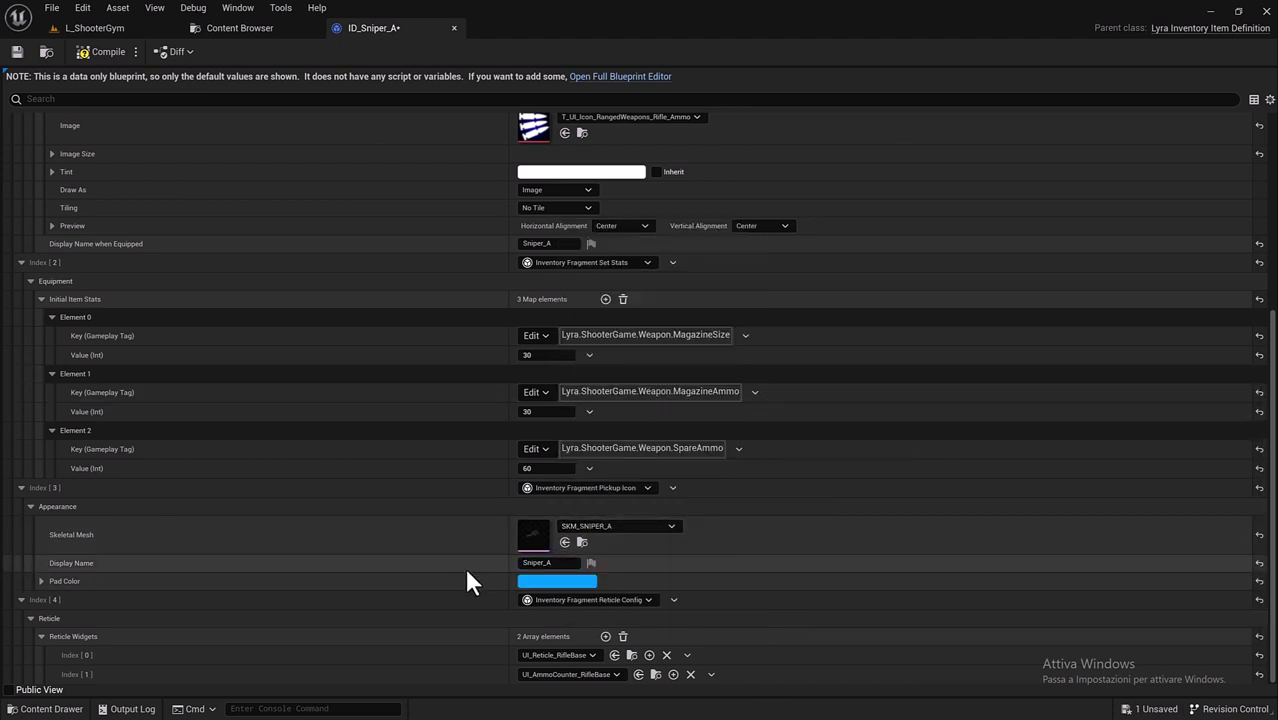
pyautogui.click(573, 655)
pyautogui.write('Sniper_A')
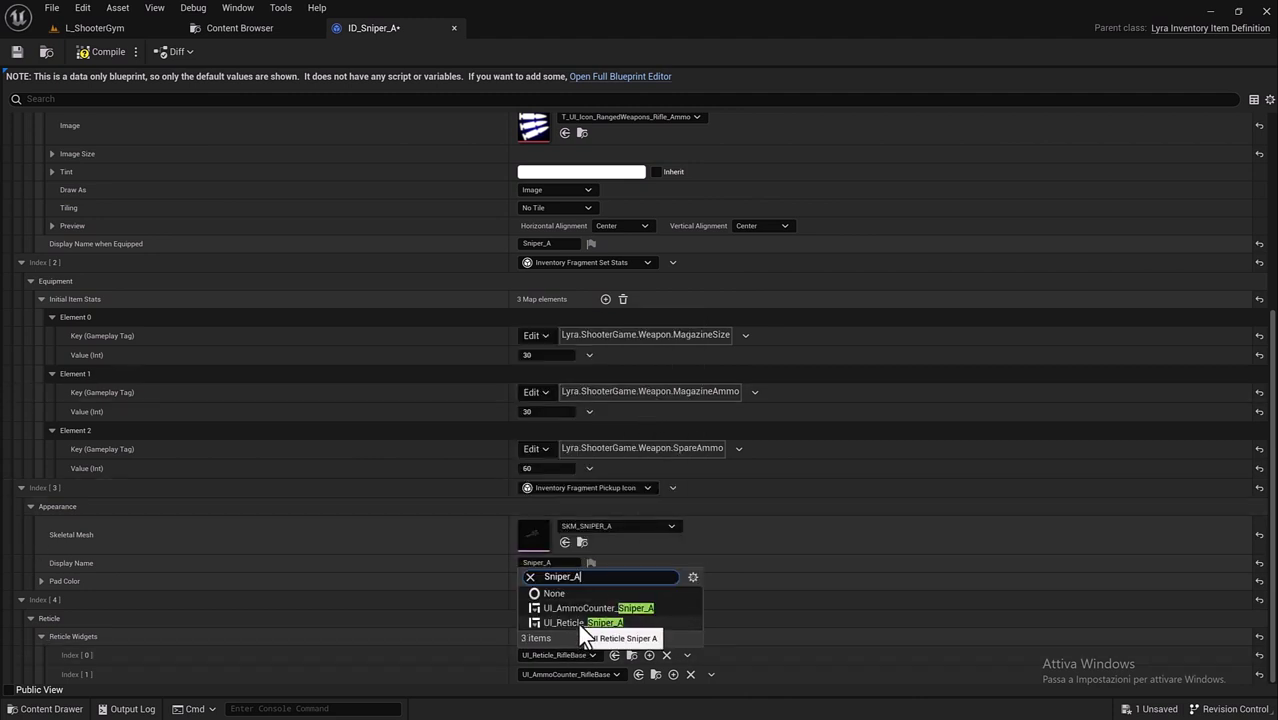
pyautogui.click(580, 623)
pyautogui.click(561, 673)
pyautogui.write('Sniper_A')
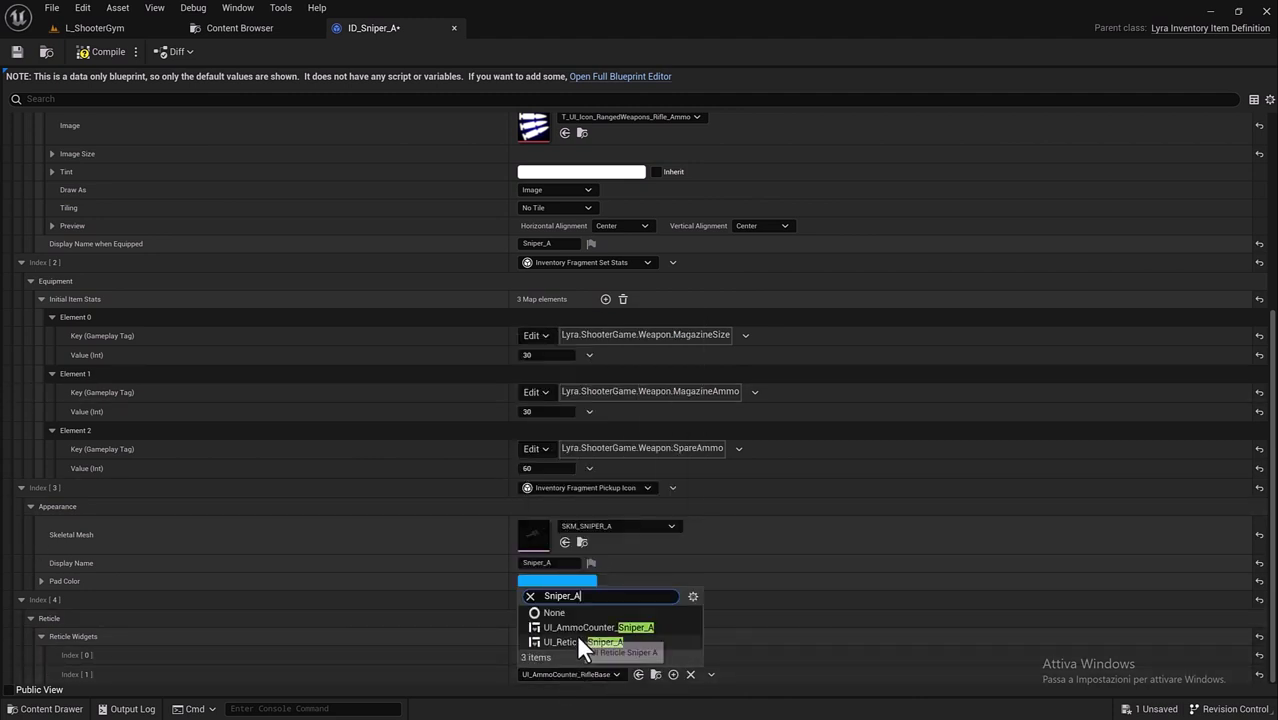
pyautogui.click(580, 627)
pyautogui.scroll(2, 450, 447)
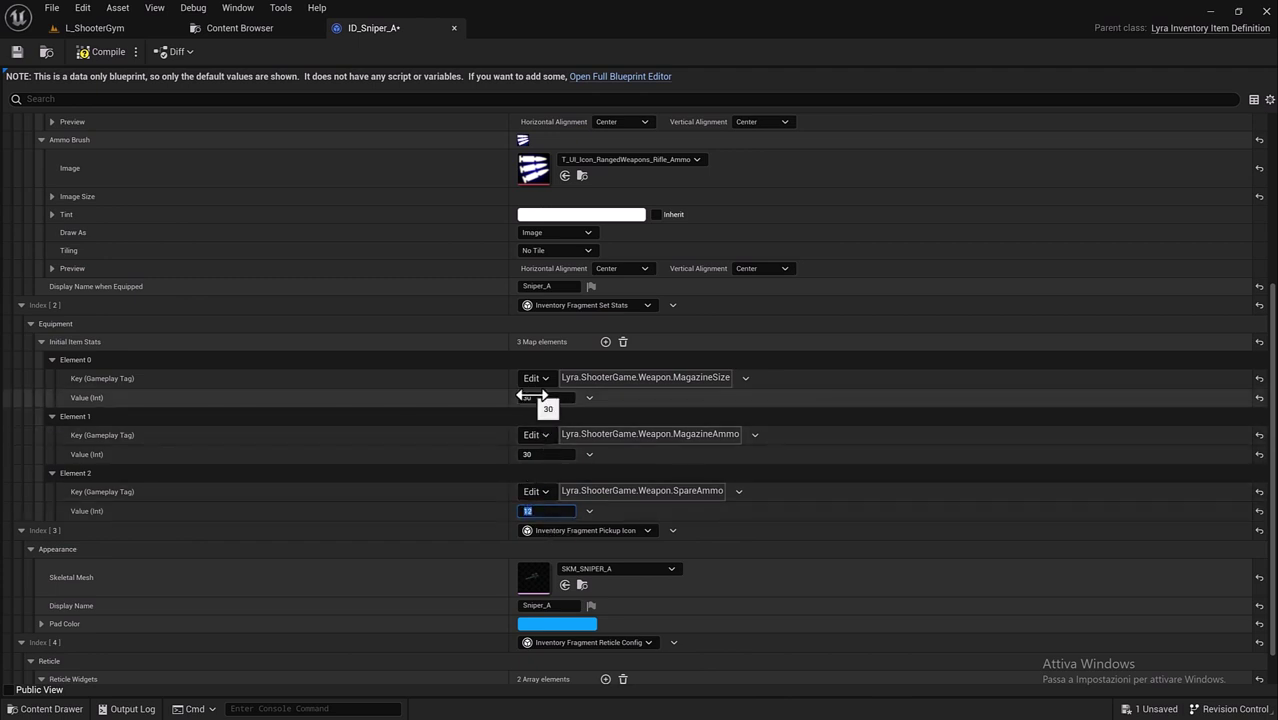
# Step: Set MagazineAmmo and MagazineSize to 4 in ID_Sniper_A, then close the item editor
pyautogui.click(528, 455)
pyautogui.write('4')
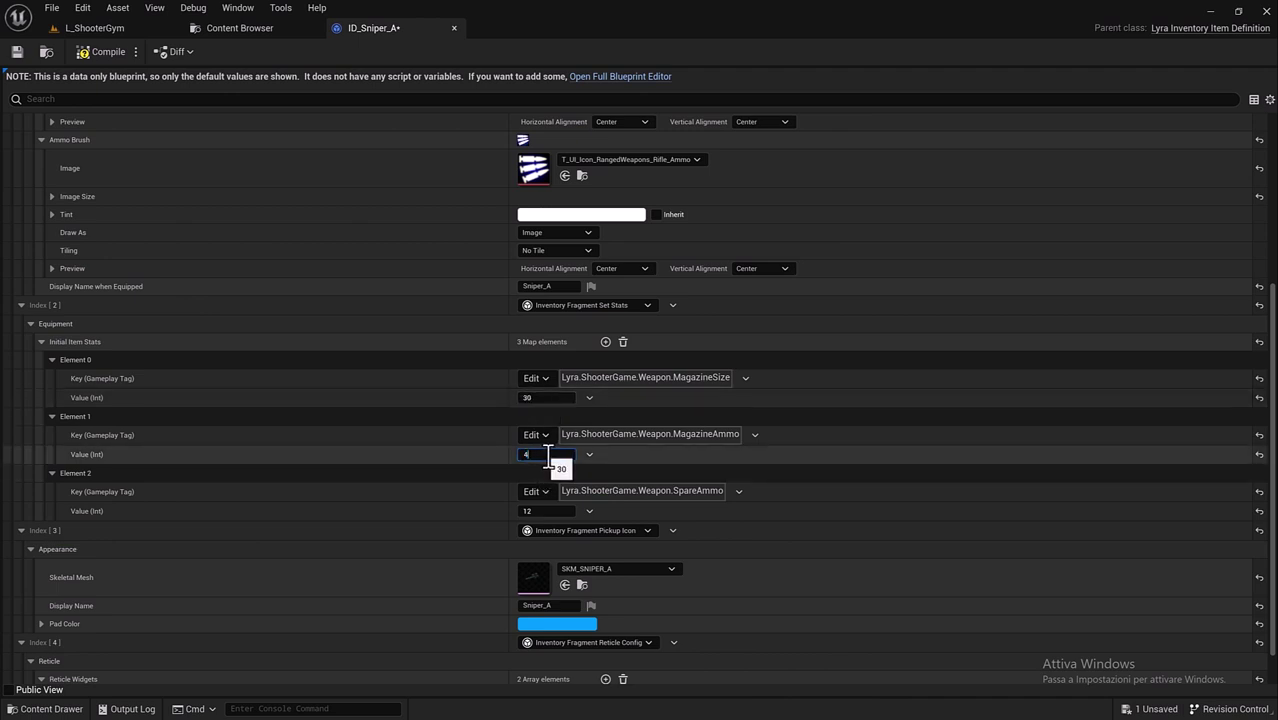
pyautogui.click(537, 401)
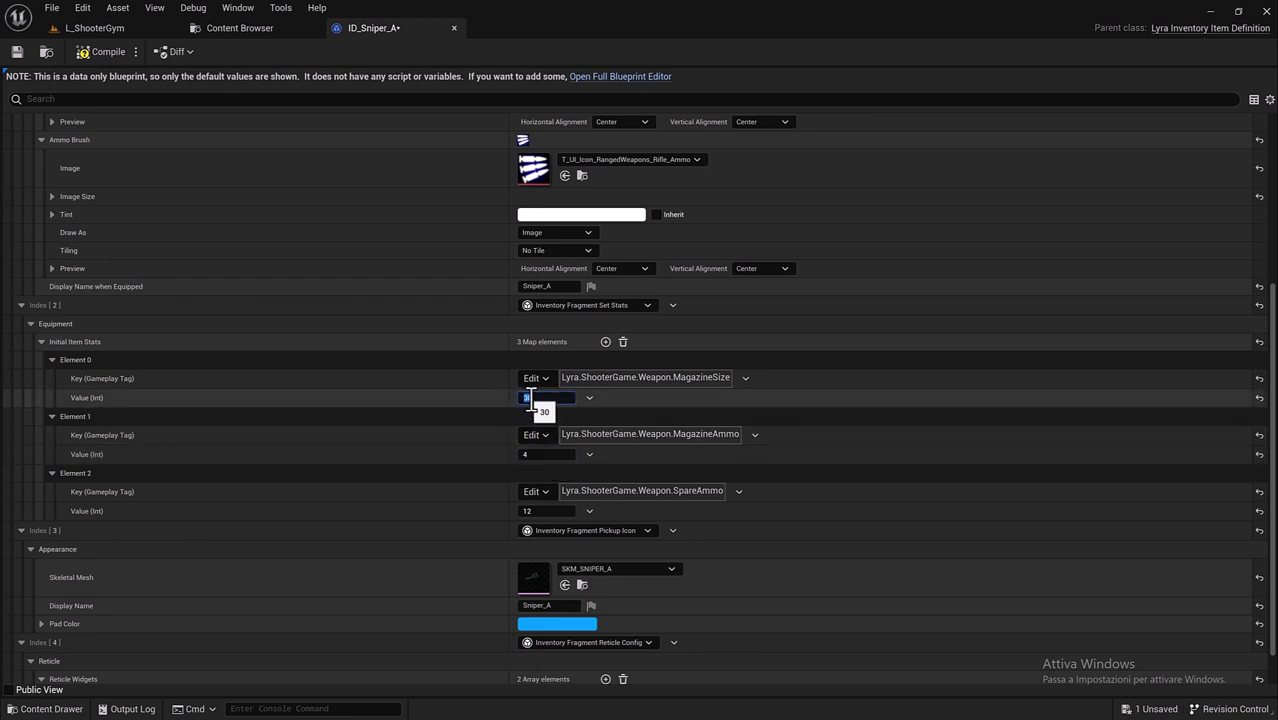
pyautogui.write('8')
pyautogui.hotkey('ctrl', 'z')
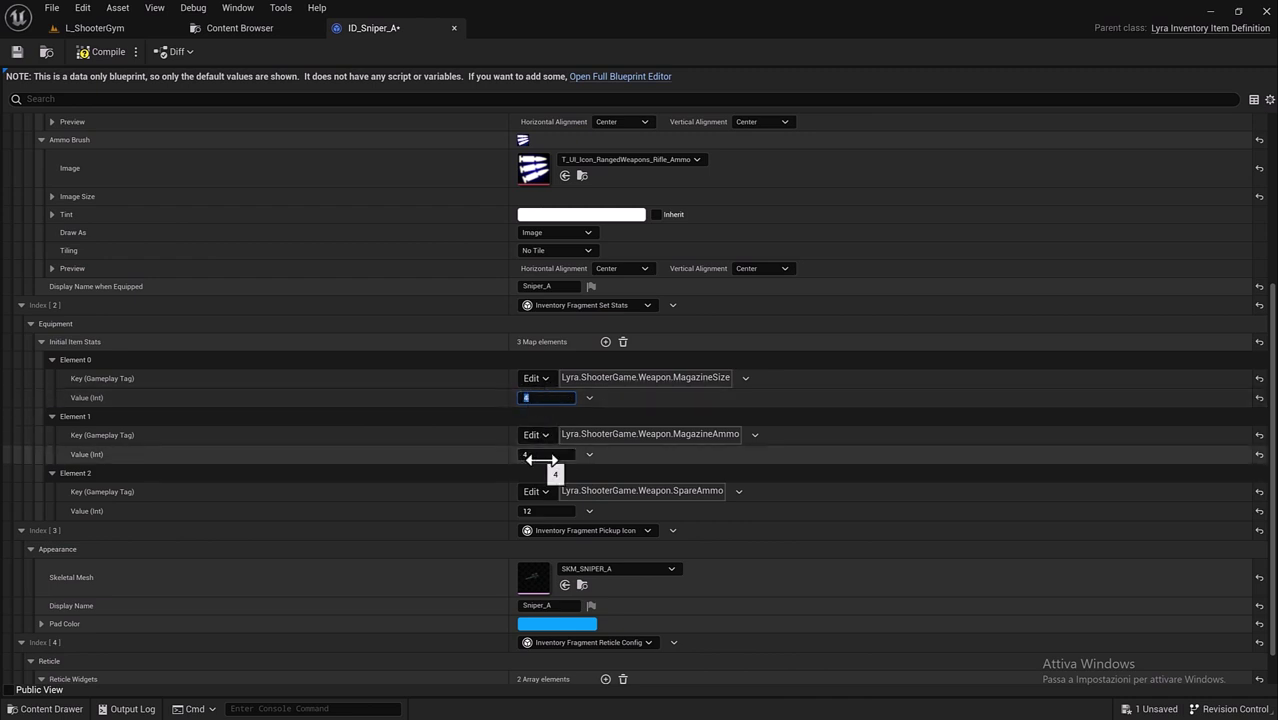
pyautogui.click(481, 394)
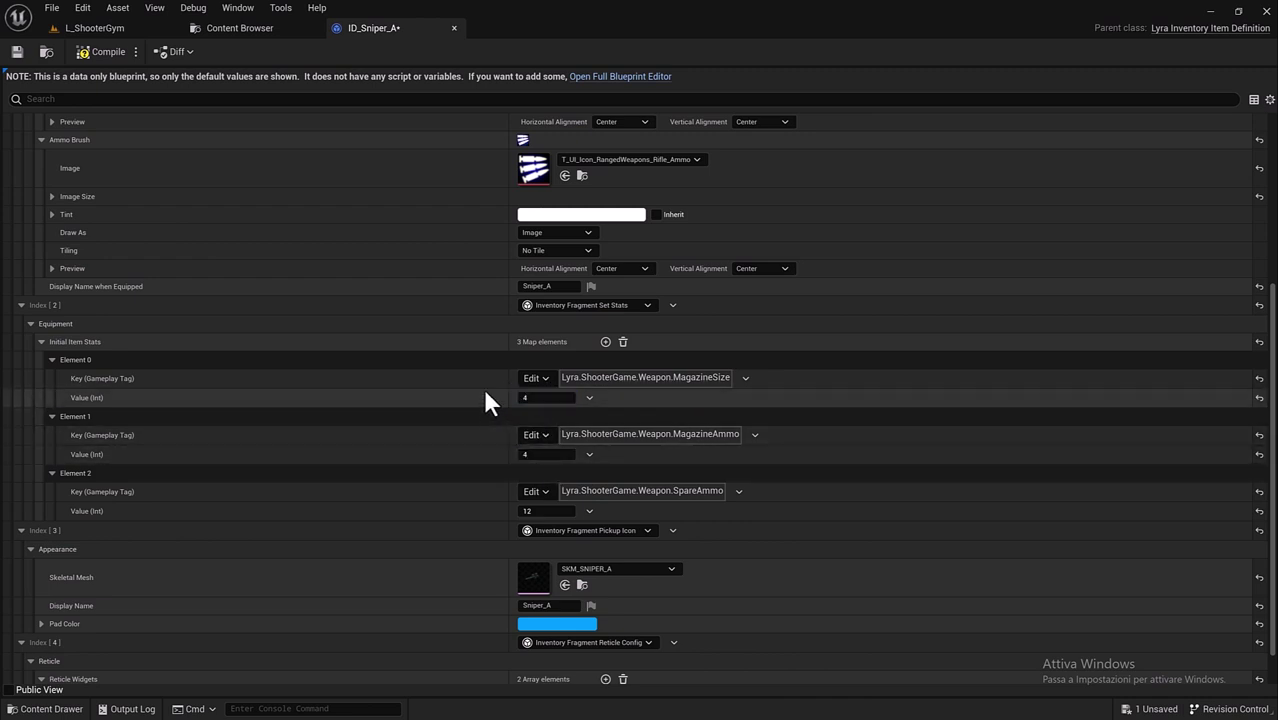
pyautogui.scroll(2, 483, 398)
pyautogui.scroll(2, 432, 430)
pyautogui.scroll(2, 432, 430)
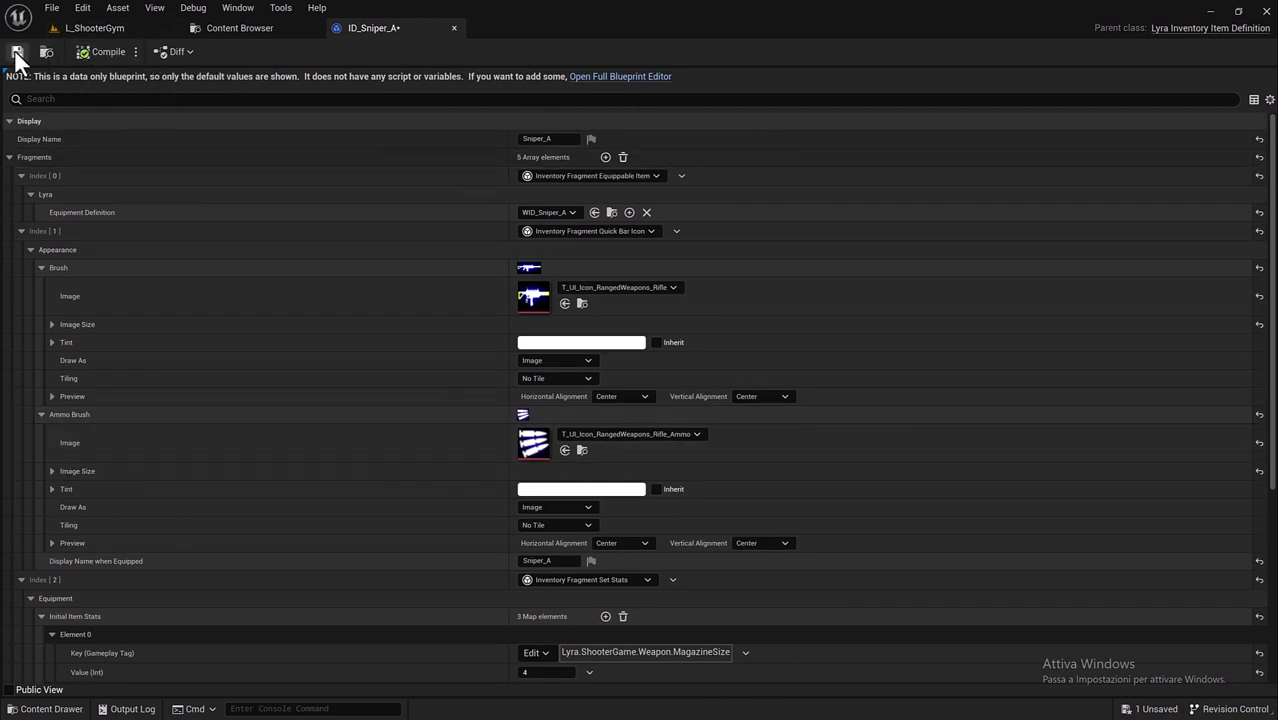
pyautogui.click(454, 28)
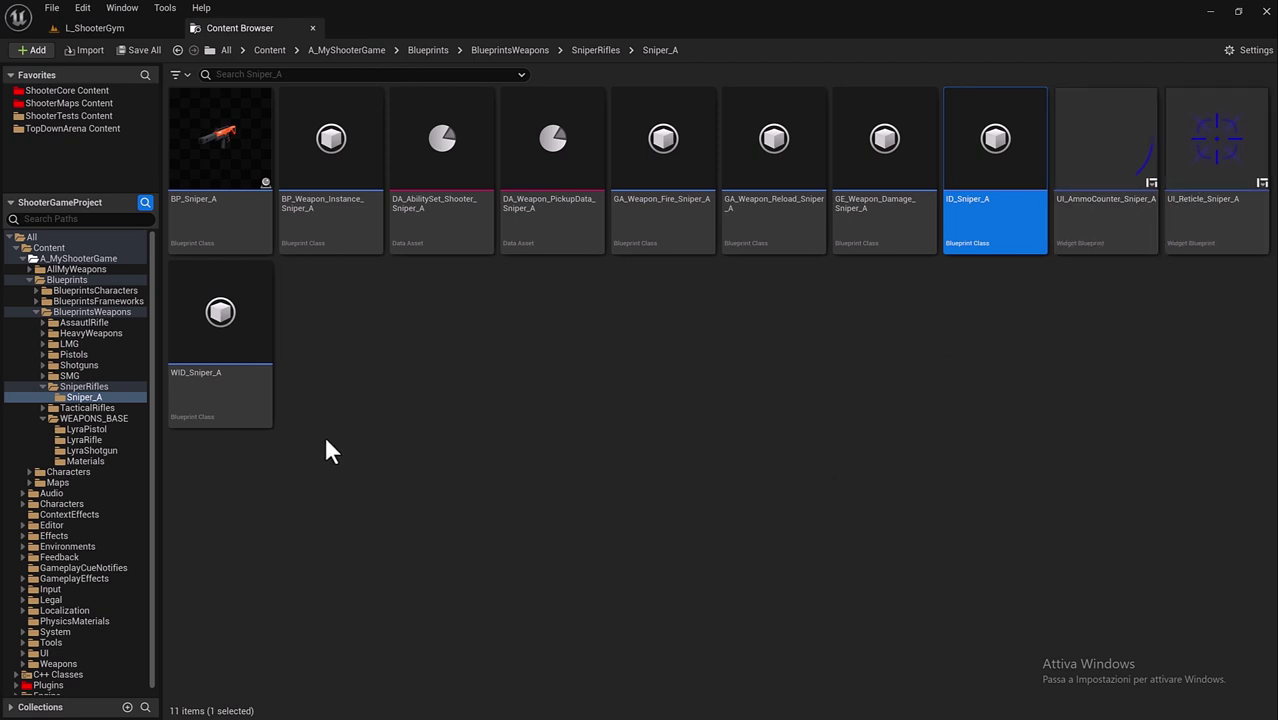
# Step: In WID_Sniper_A, set instance type to BP_Weapon_Instance_Sniper_A and ability set to DA_AbilitySet_Shooter_Sniper_A
pyautogui.doubleClick(214, 376)
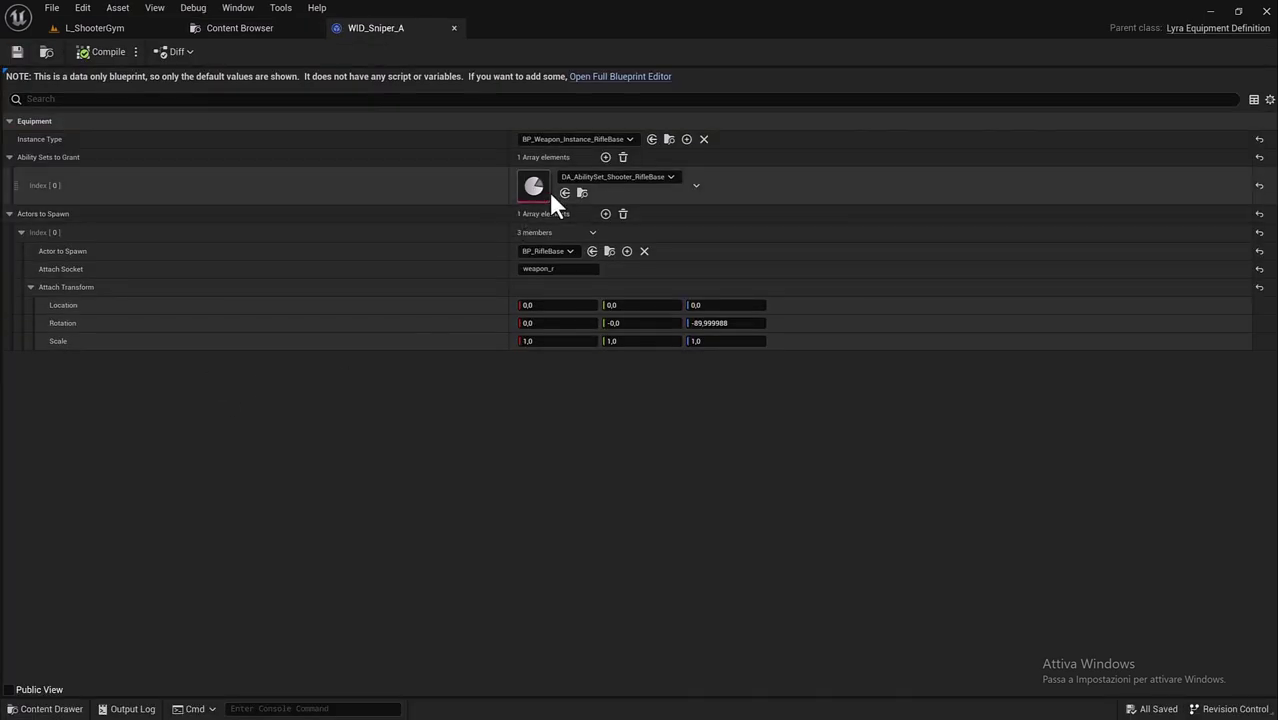
pyautogui.click(628, 139)
pyautogui.write('Sniper_A')
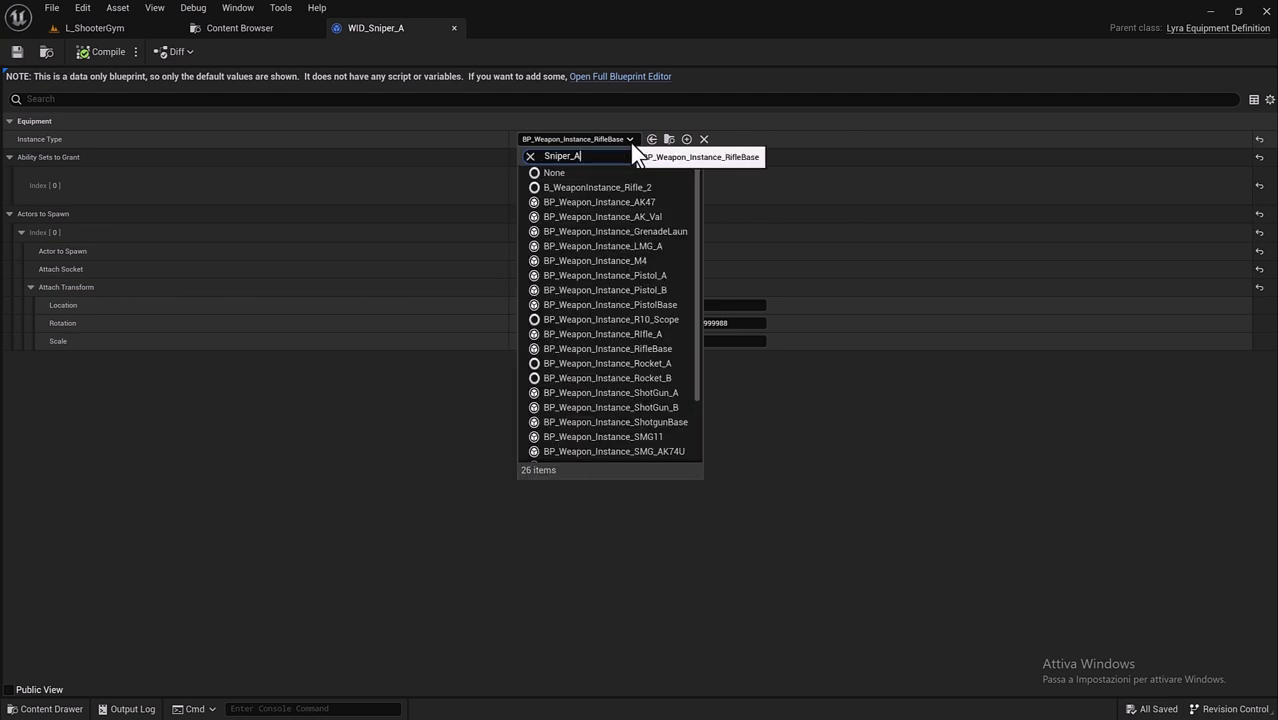
pyautogui.click(620, 188)
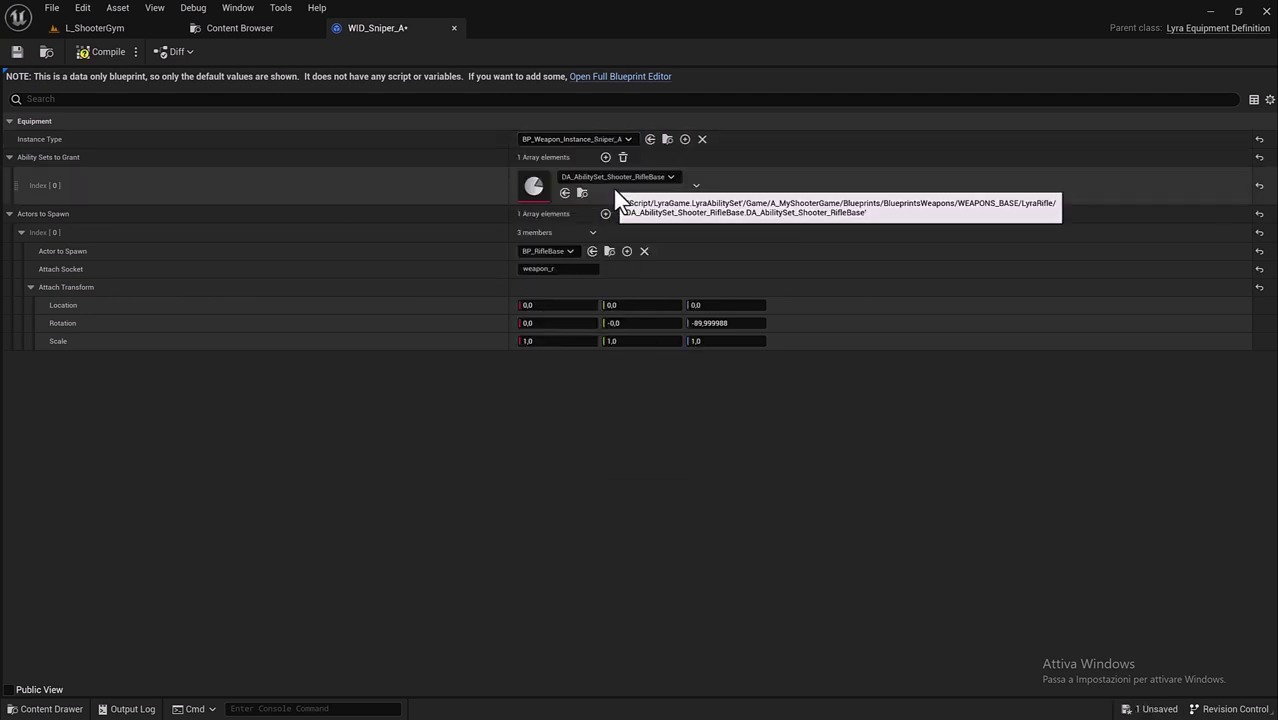
pyautogui.click(621, 177)
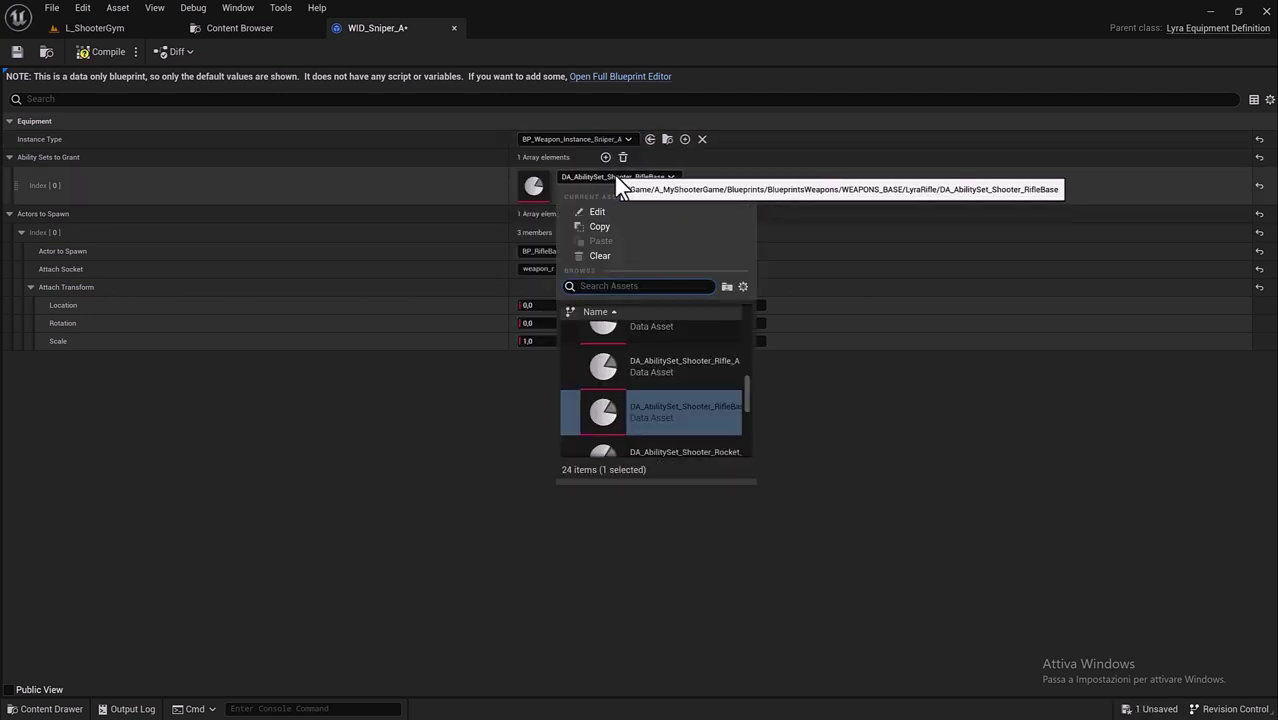
pyautogui.write('Sniper_A')
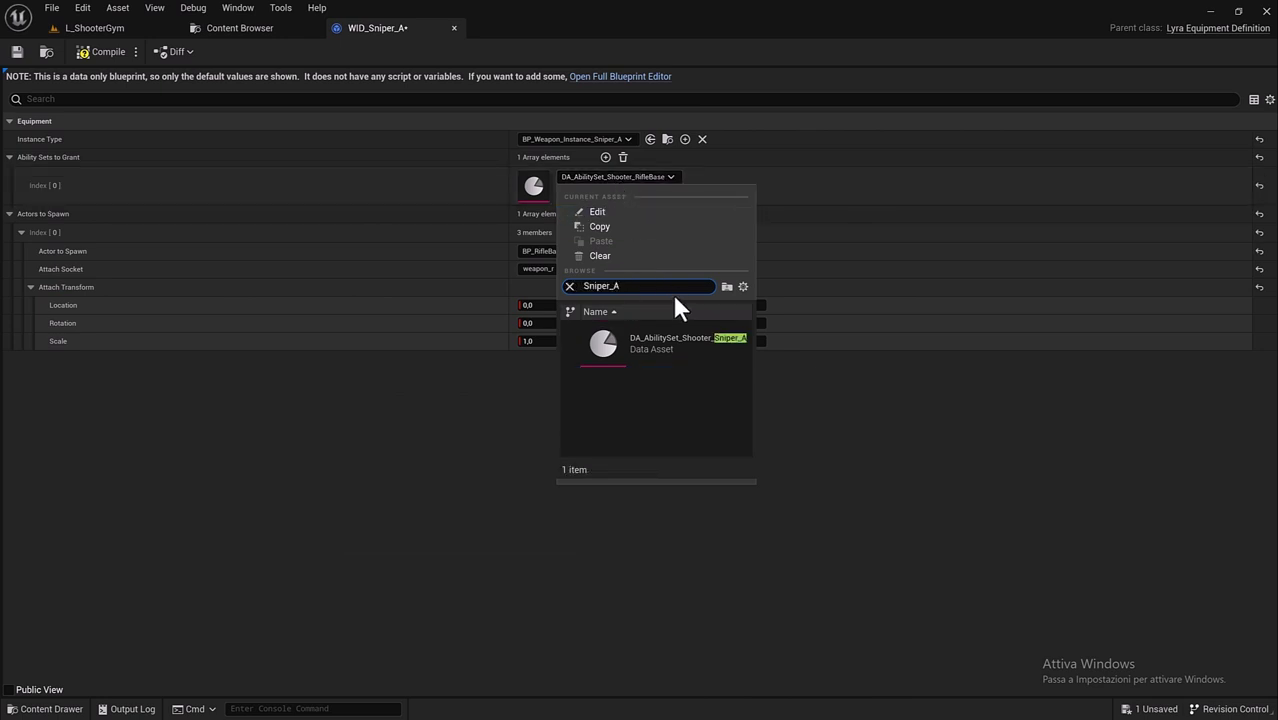
pyautogui.click(678, 335)
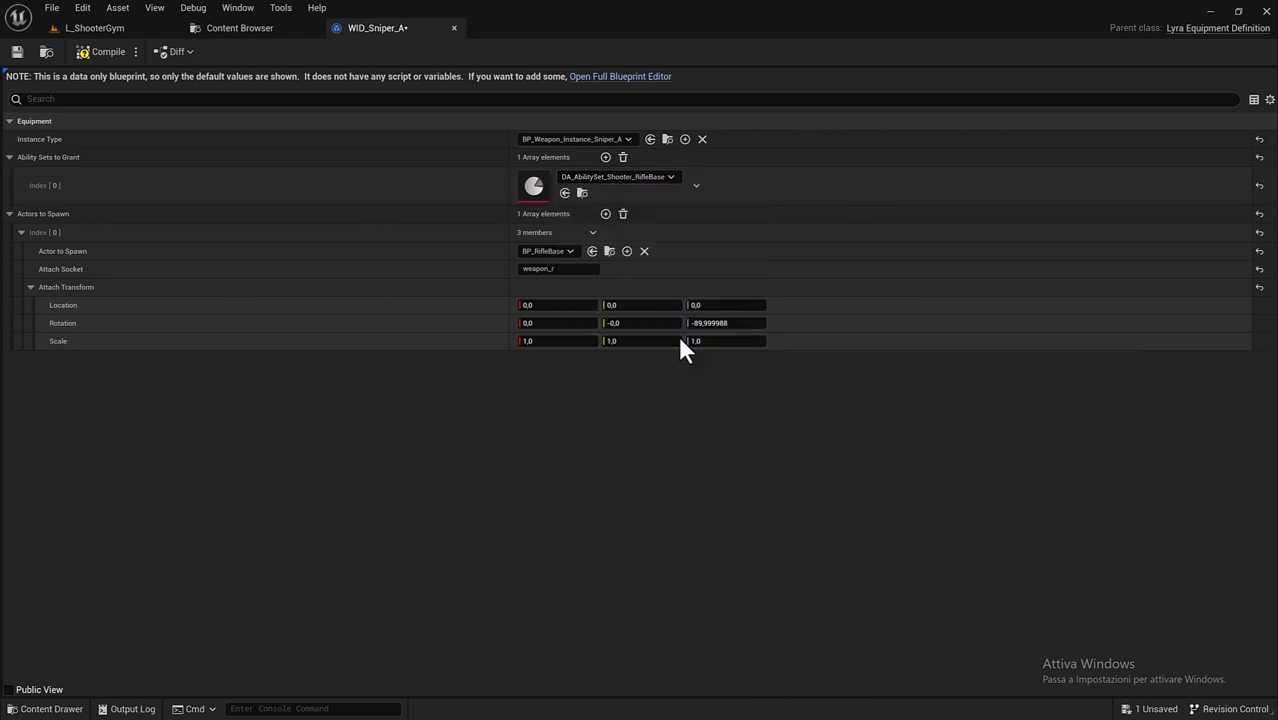
# Step: Make it spawn BP_Sniper_A instead of BP_RifleBase, then compile and close the blueprint
pyautogui.click(560, 251)
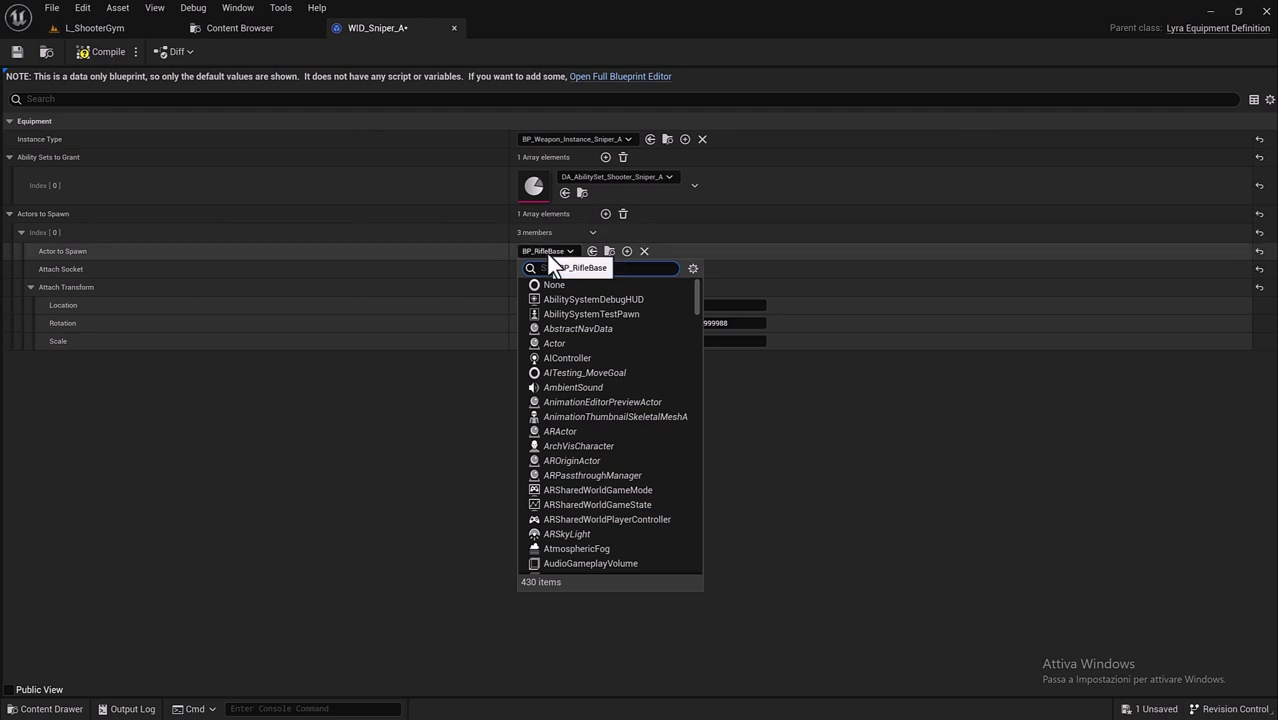
pyautogui.write('Sniper_A')
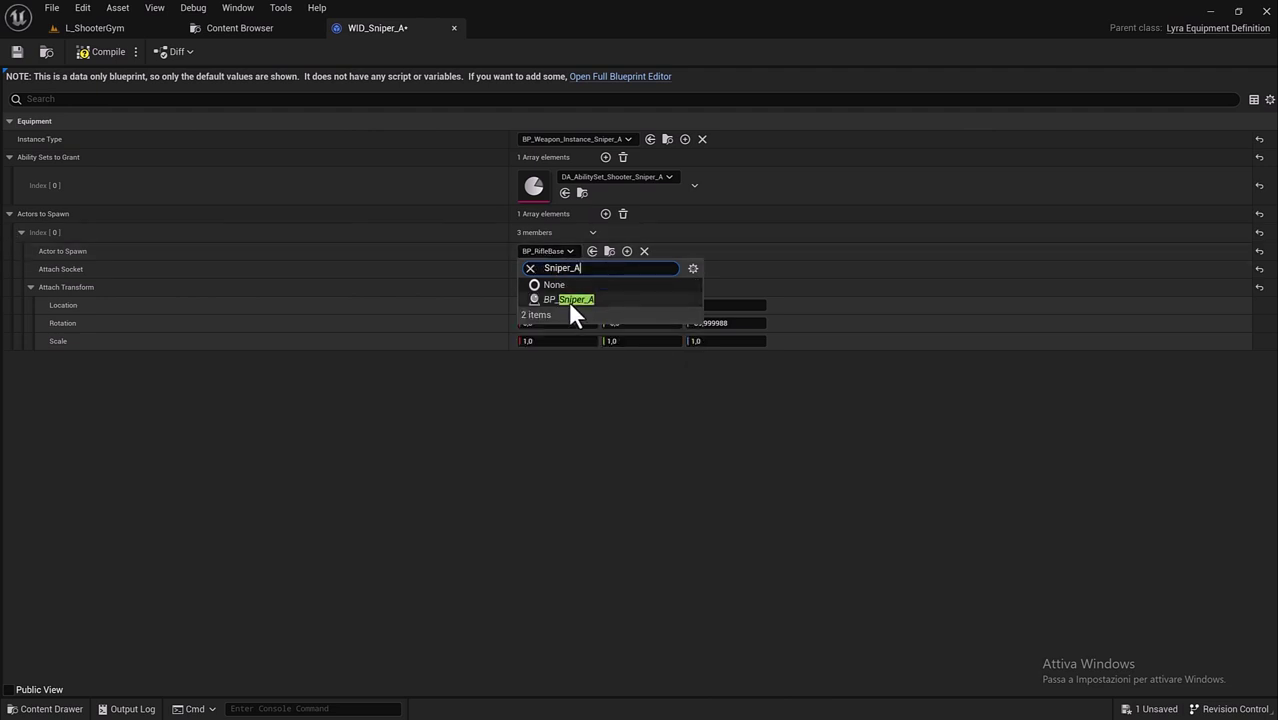
pyautogui.click(574, 300)
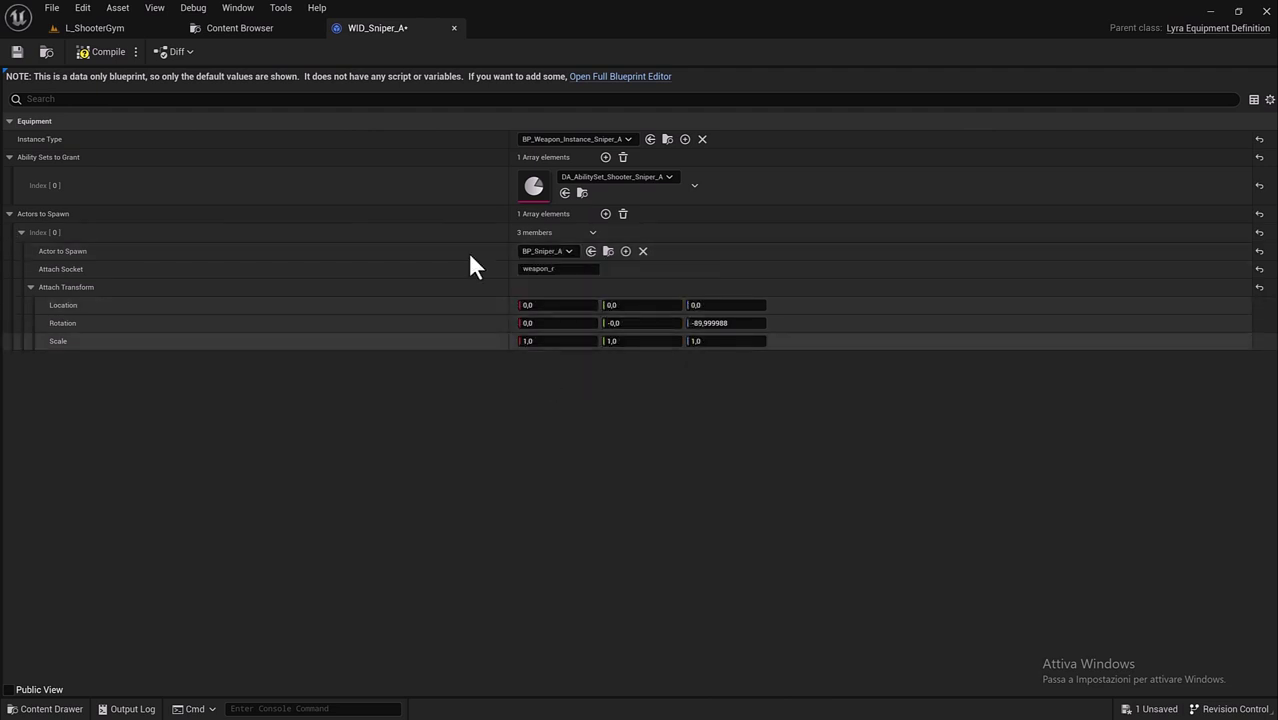
pyautogui.click(105, 59)
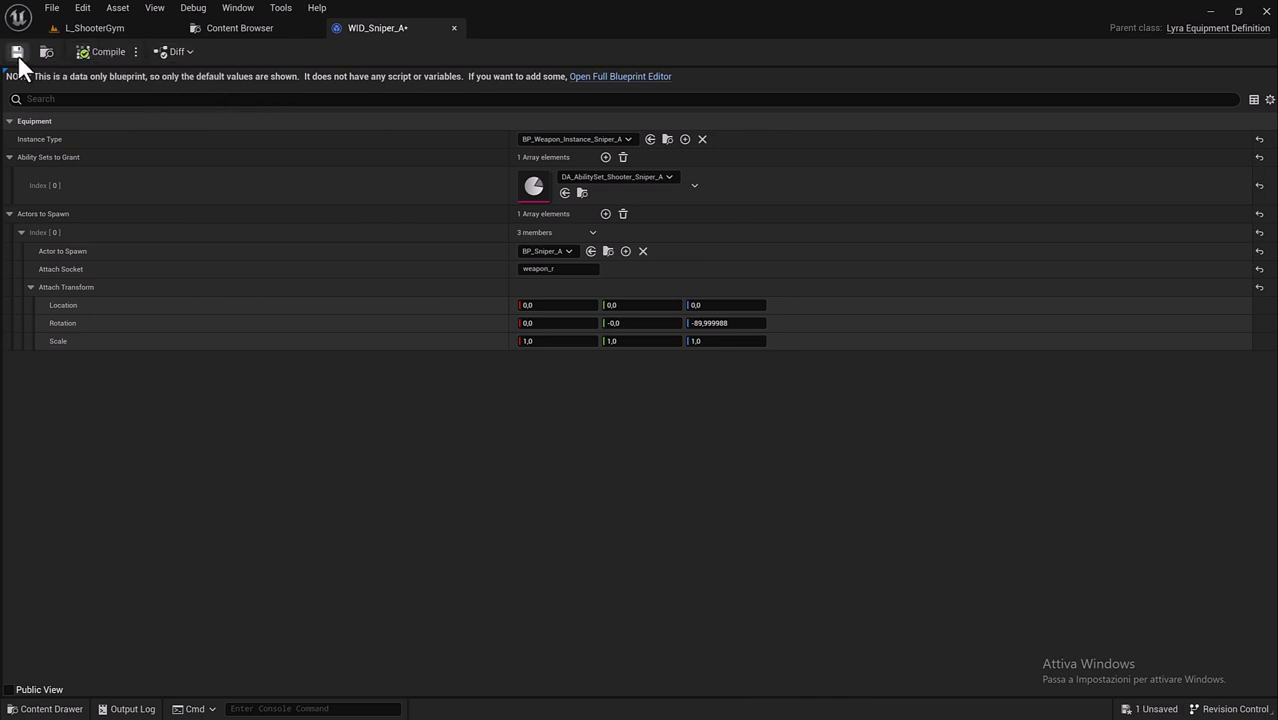
pyautogui.click(454, 28)
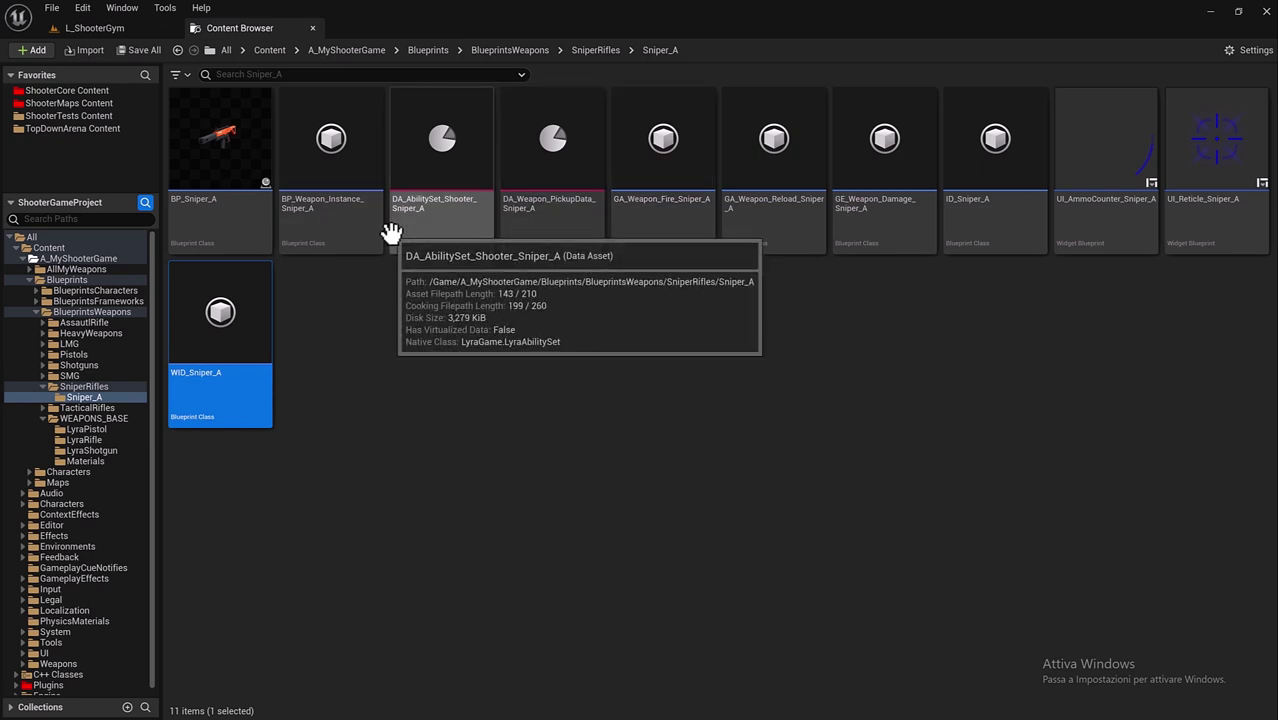
# Step: In L_ShooterGym, duplicate the red weapon spawner pad and place the copy to its left
pyautogui.click(132, 28)
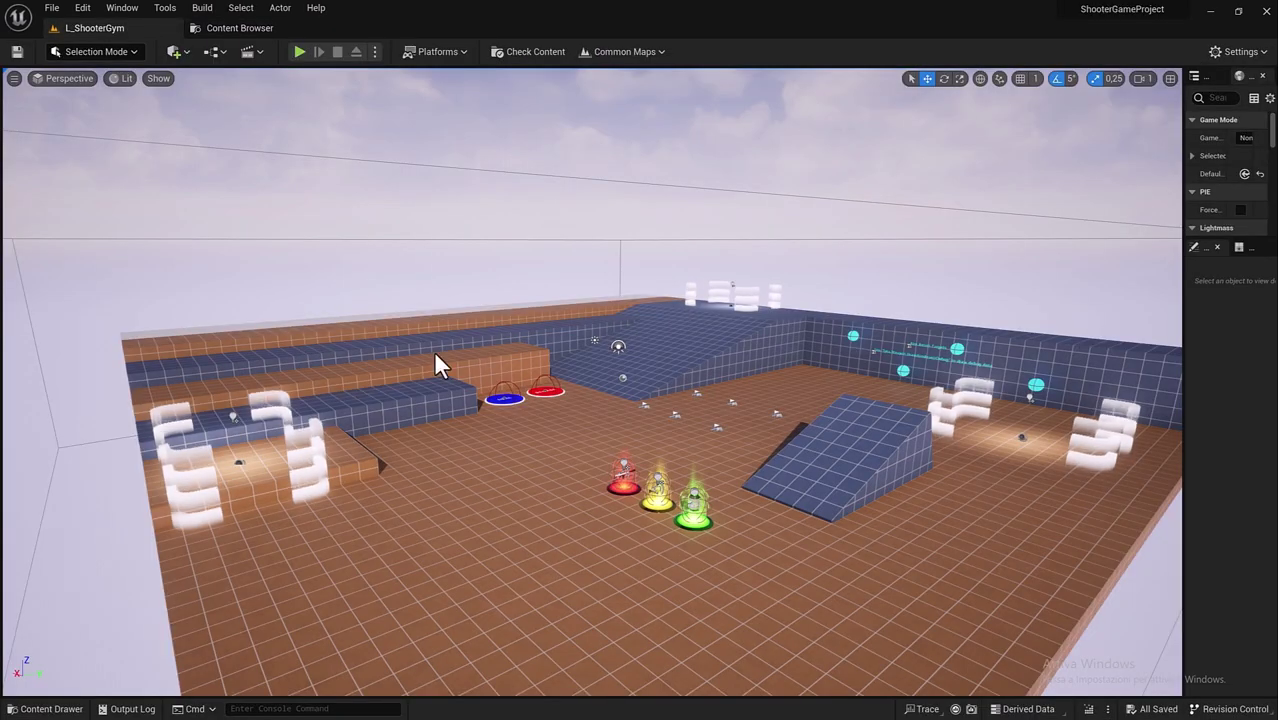
pyautogui.moveTo(436, 355); pyautogui.dragTo(600, 330, button='right')
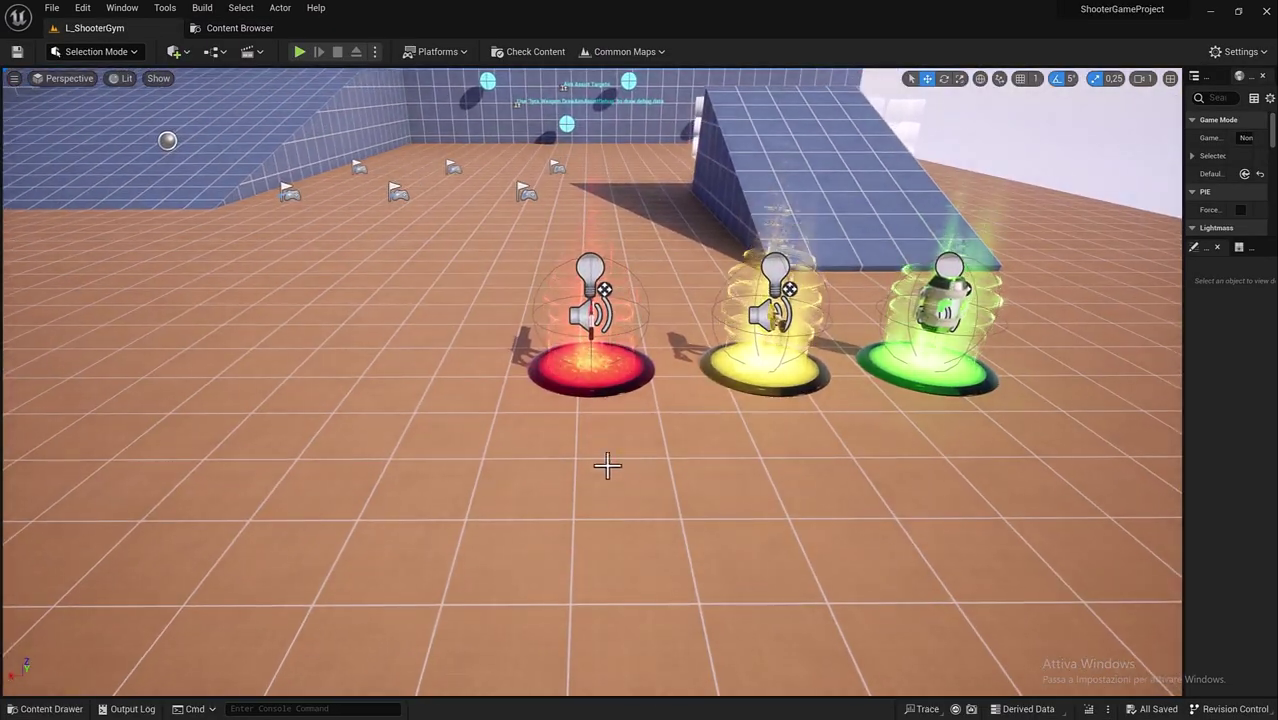
pyautogui.click(602, 365)
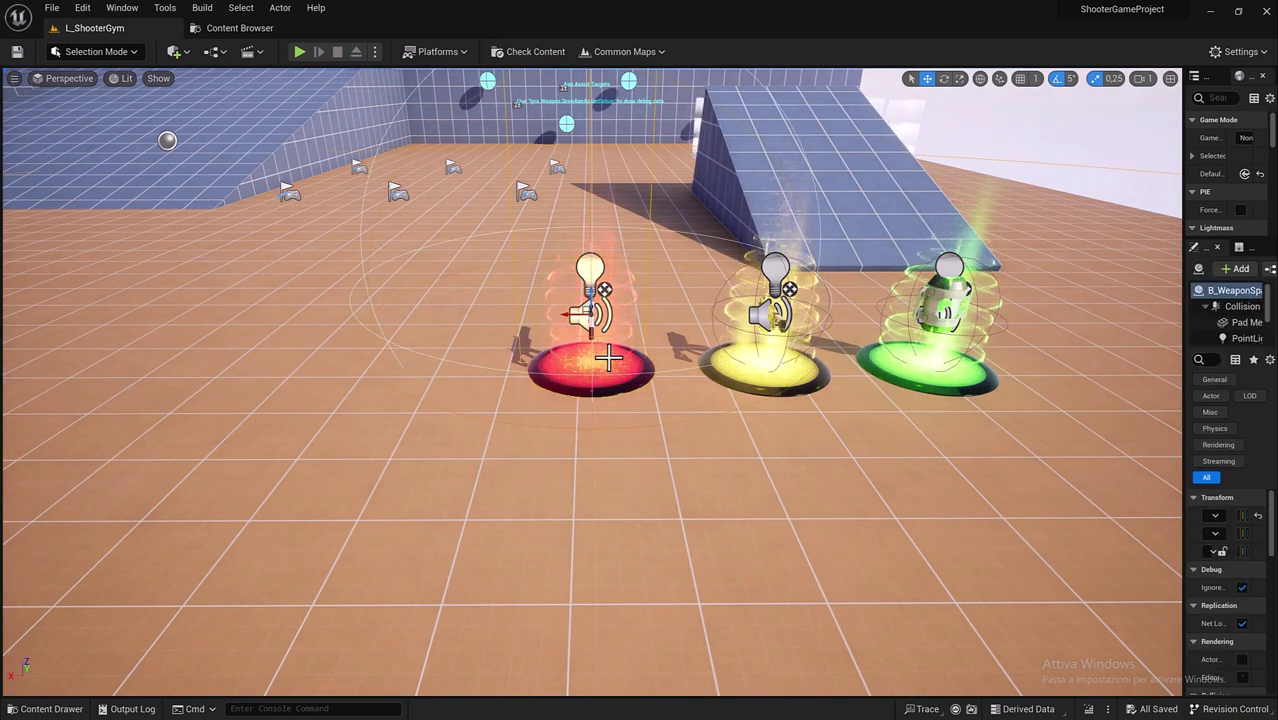
pyautogui.moveTo(609, 357); pyautogui.dragTo(212, 356)
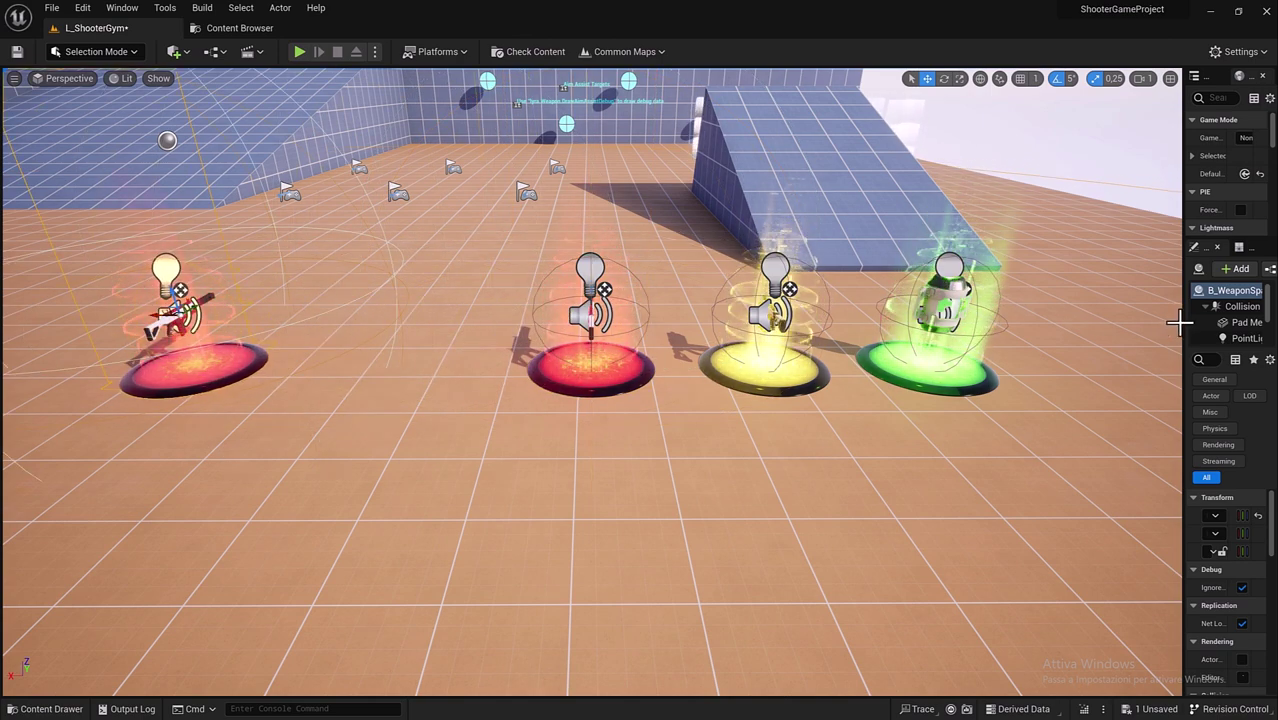
# Step: Set the new spawner's pad light colour to white
pyautogui.moveTo(1169, 325); pyautogui.dragTo(931, 308)
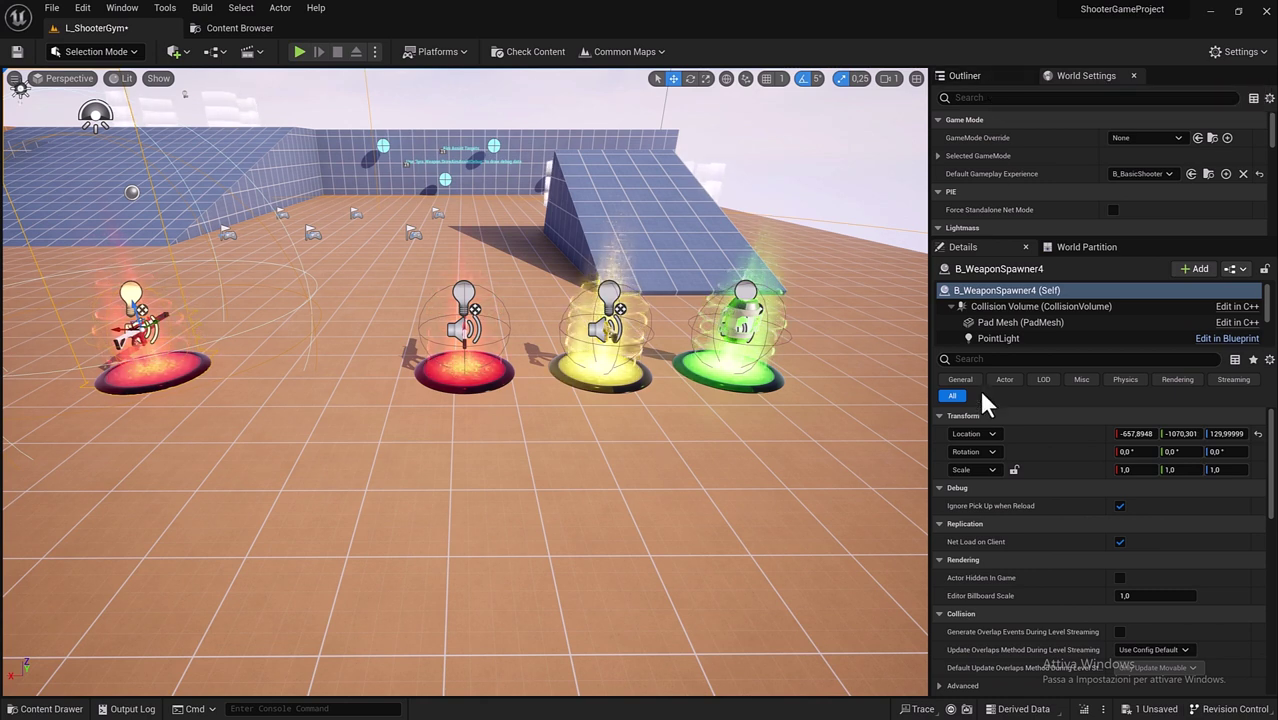
pyautogui.click(985, 75)
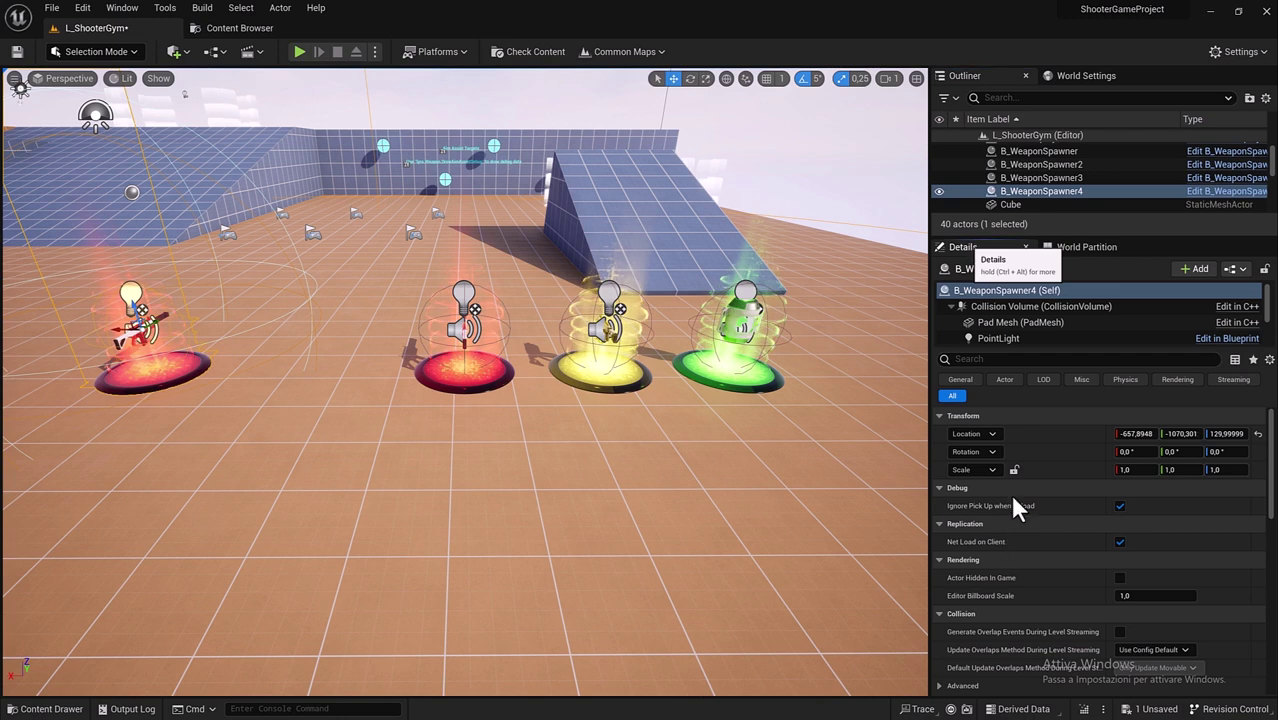
pyautogui.scroll(-3, 1012, 504)
pyautogui.scroll(-3, 1012, 504)
pyautogui.scroll(-2, 1012, 504)
pyautogui.scroll(-2, 1012, 504)
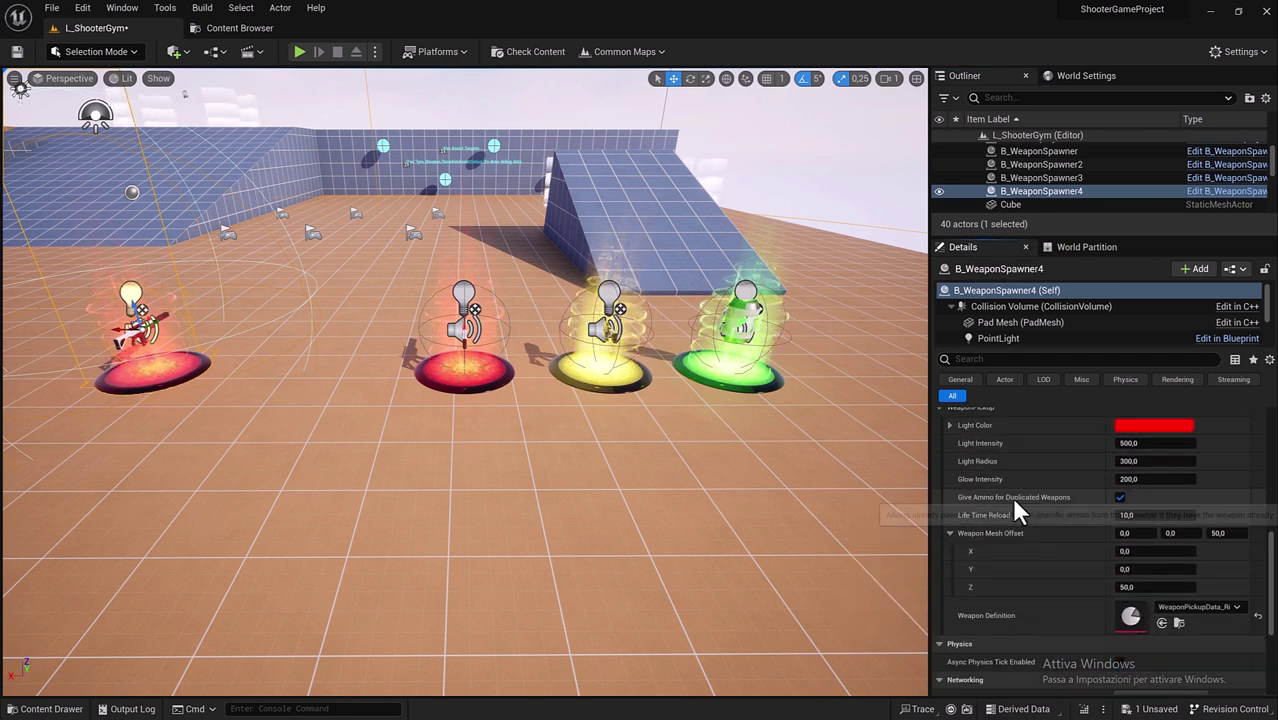
pyautogui.scroll(1, 995, 455)
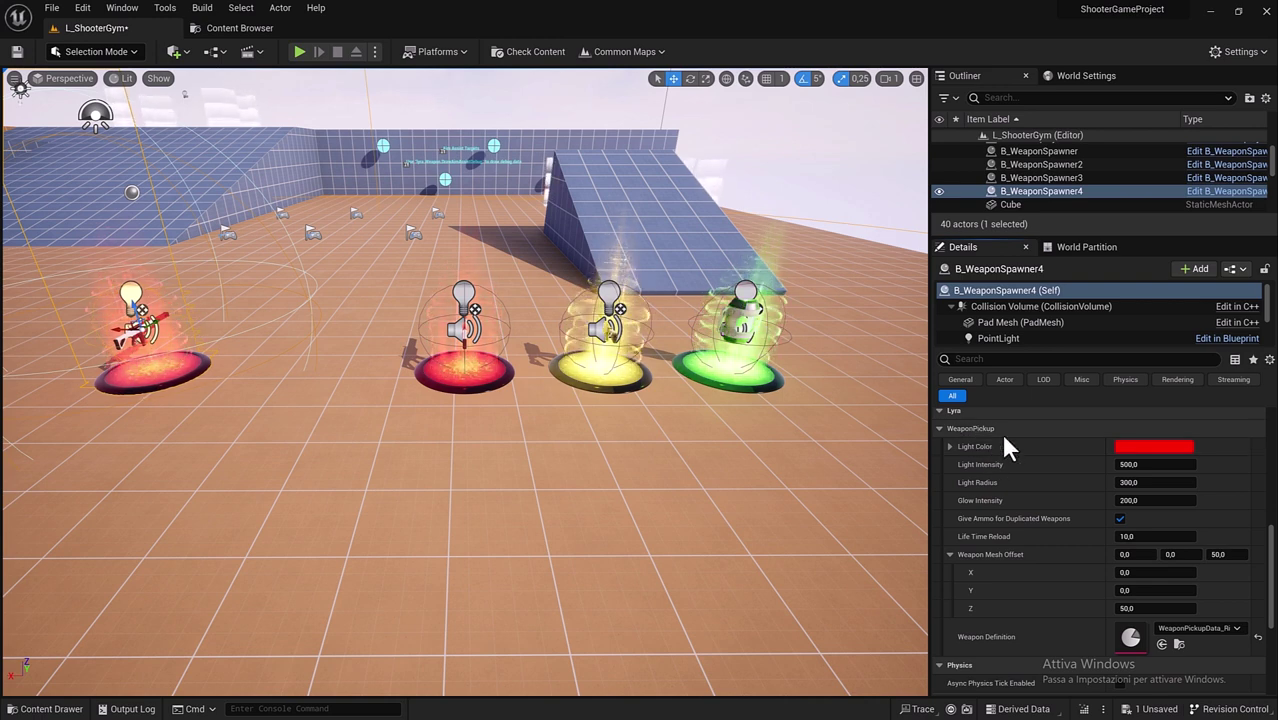
pyautogui.click(1140, 447)
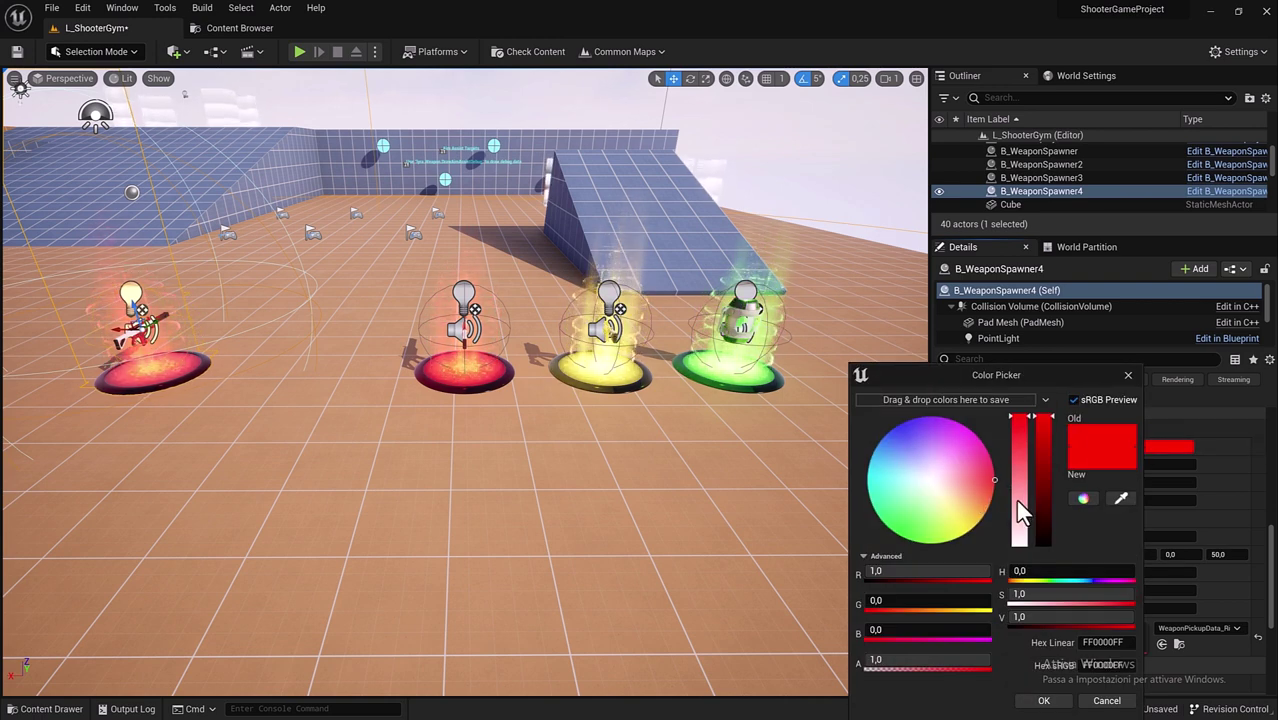
pyautogui.moveTo(1020, 510); pyautogui.dragTo(1020, 548)
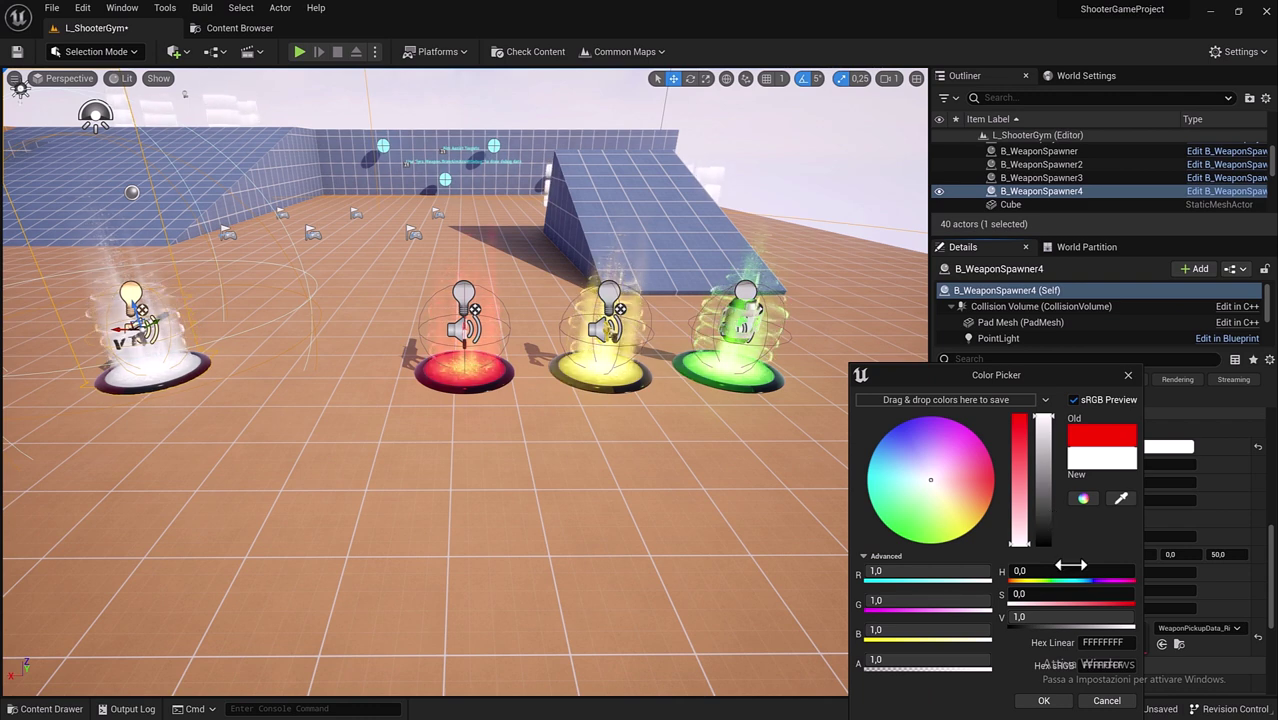
pyautogui.moveTo(986, 377); pyautogui.dragTo(962, 300)
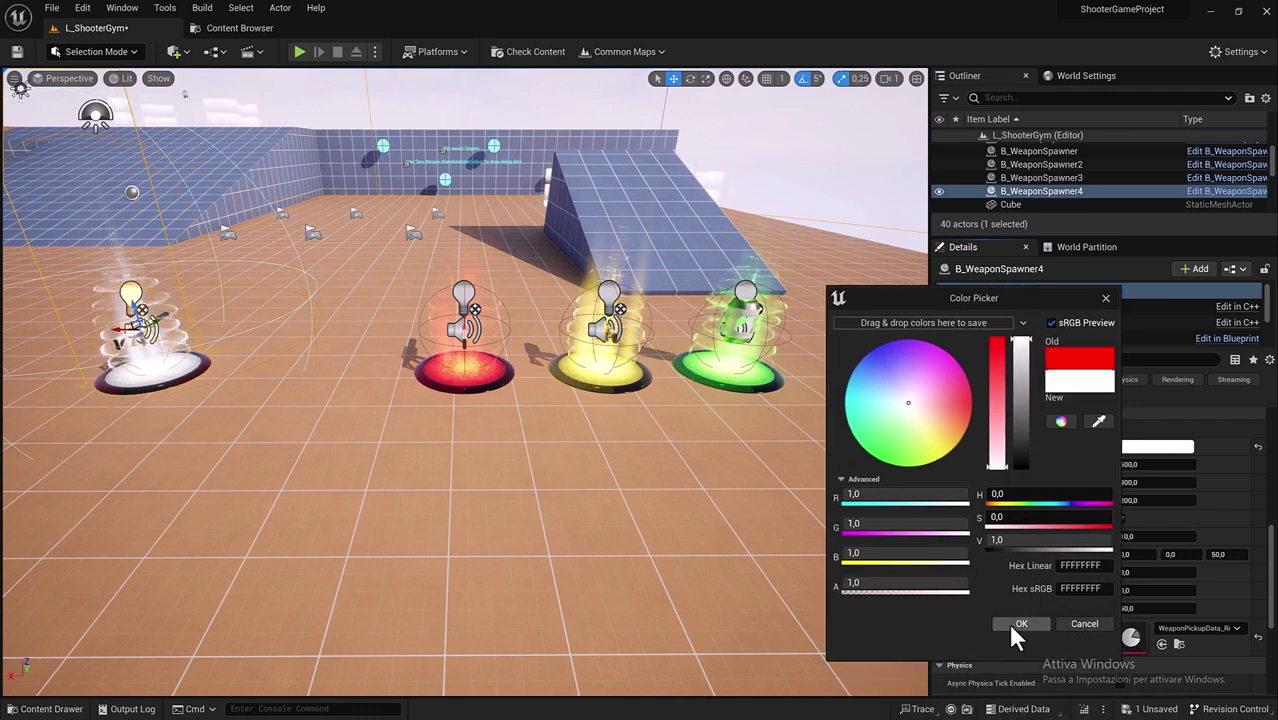
pyautogui.click(1012, 625)
# Step: Assign DA_Weapon_PickupData_Sniper_A as the new spawner's weapon definition
pyautogui.scroll(-3, 1110, 515)
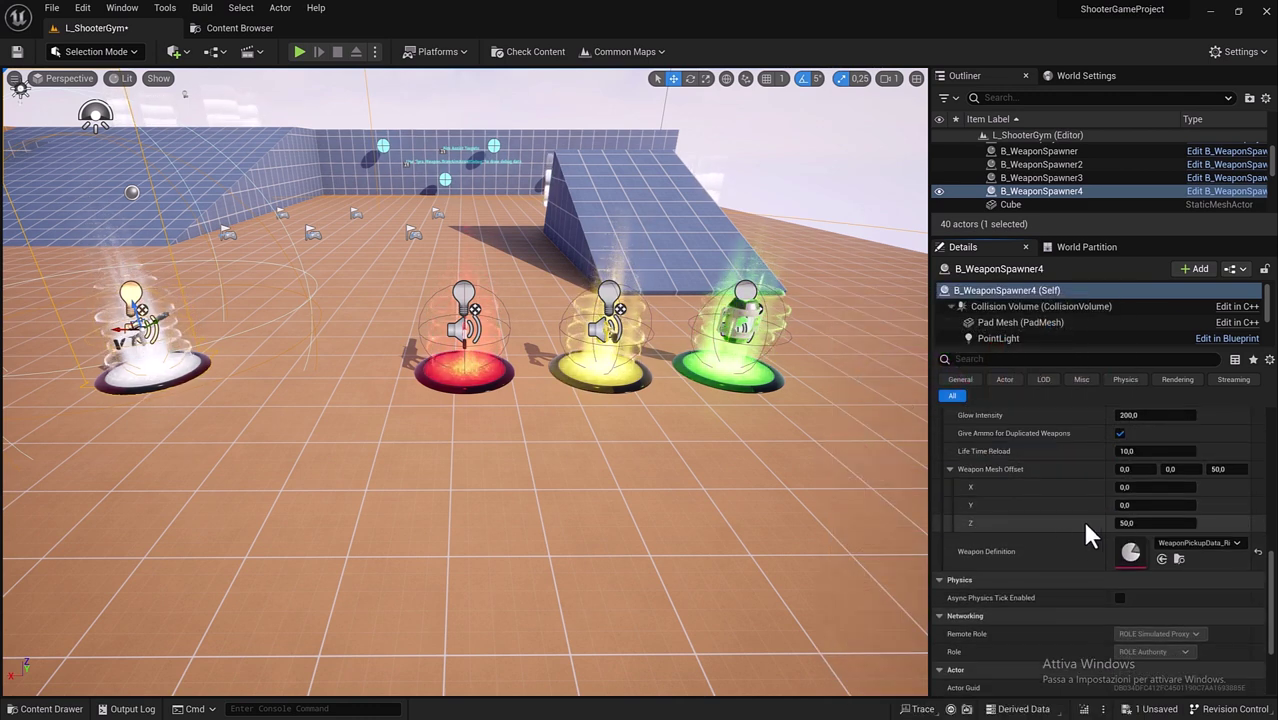
pyautogui.click(1181, 543)
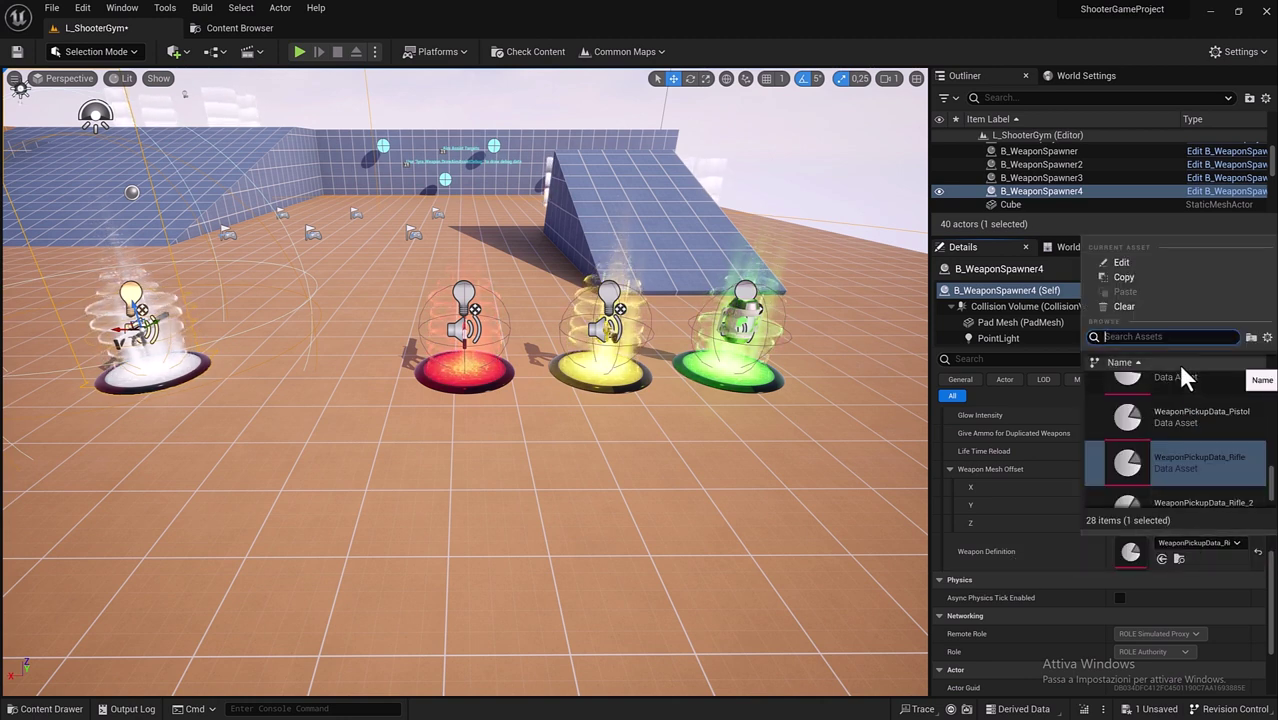
pyautogui.write('Sniper_A')
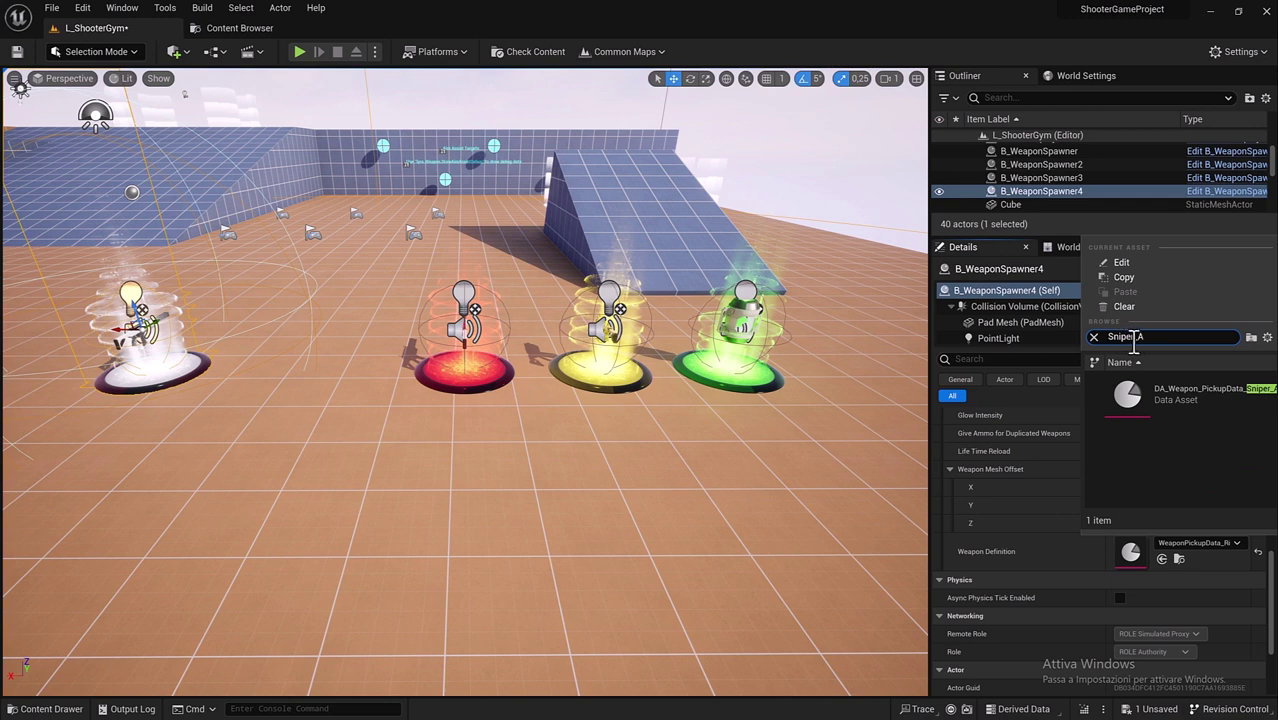
pyautogui.click(1161, 389)
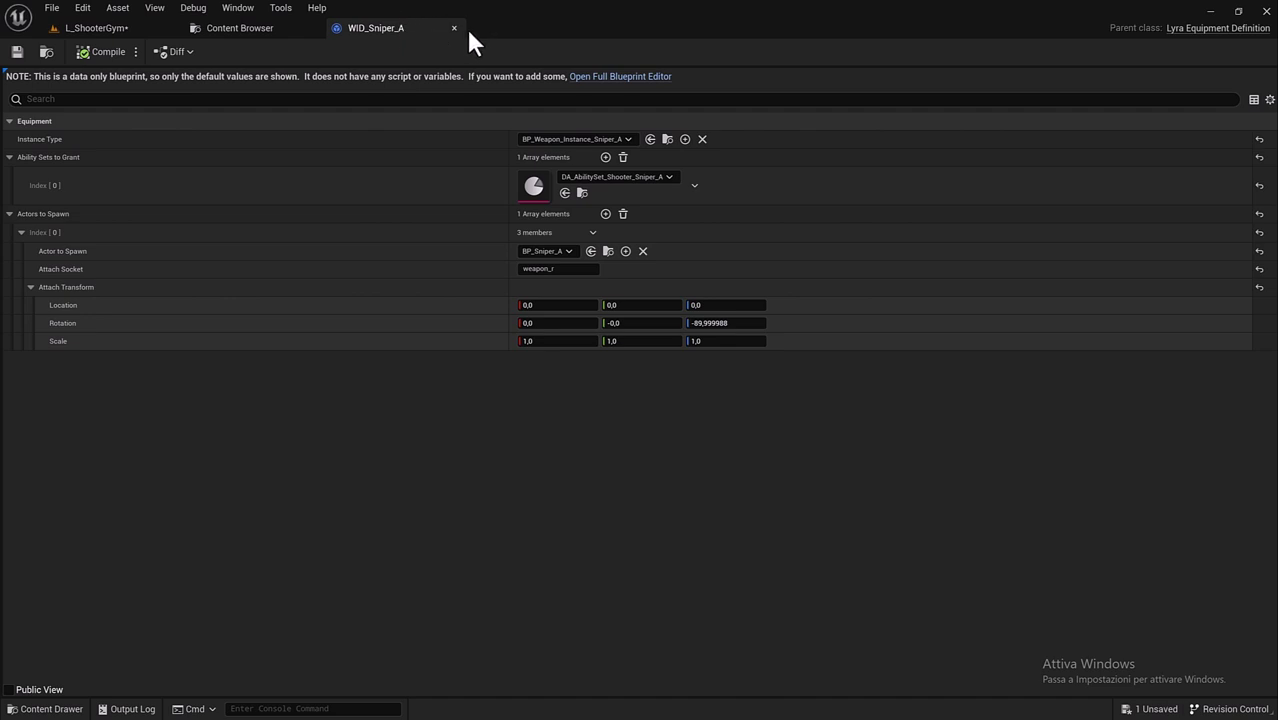
# Step: Set BP_Sniper_A's SkeletalMesh component to SKM_SNIPER_A and close the blueprint
pyautogui.click(453, 27)
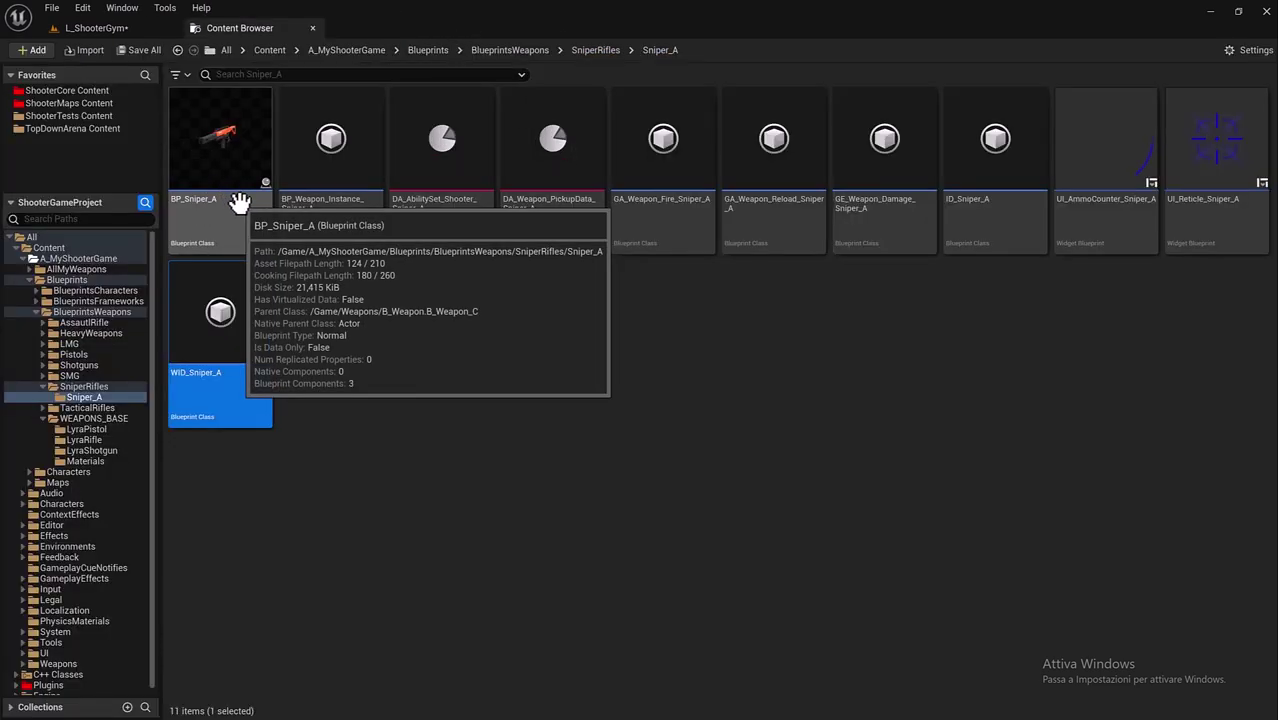
pyautogui.doubleClick(230, 194)
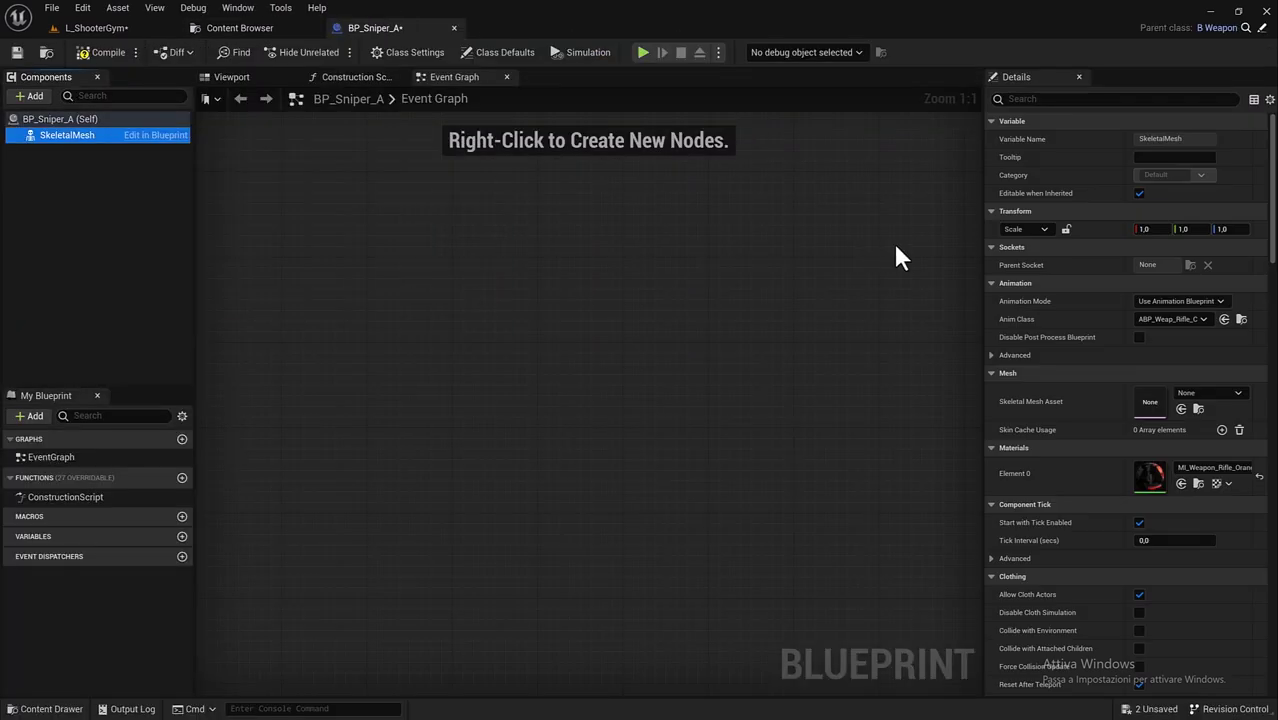
pyautogui.moveTo(980, 210); pyautogui.dragTo(812, 200)
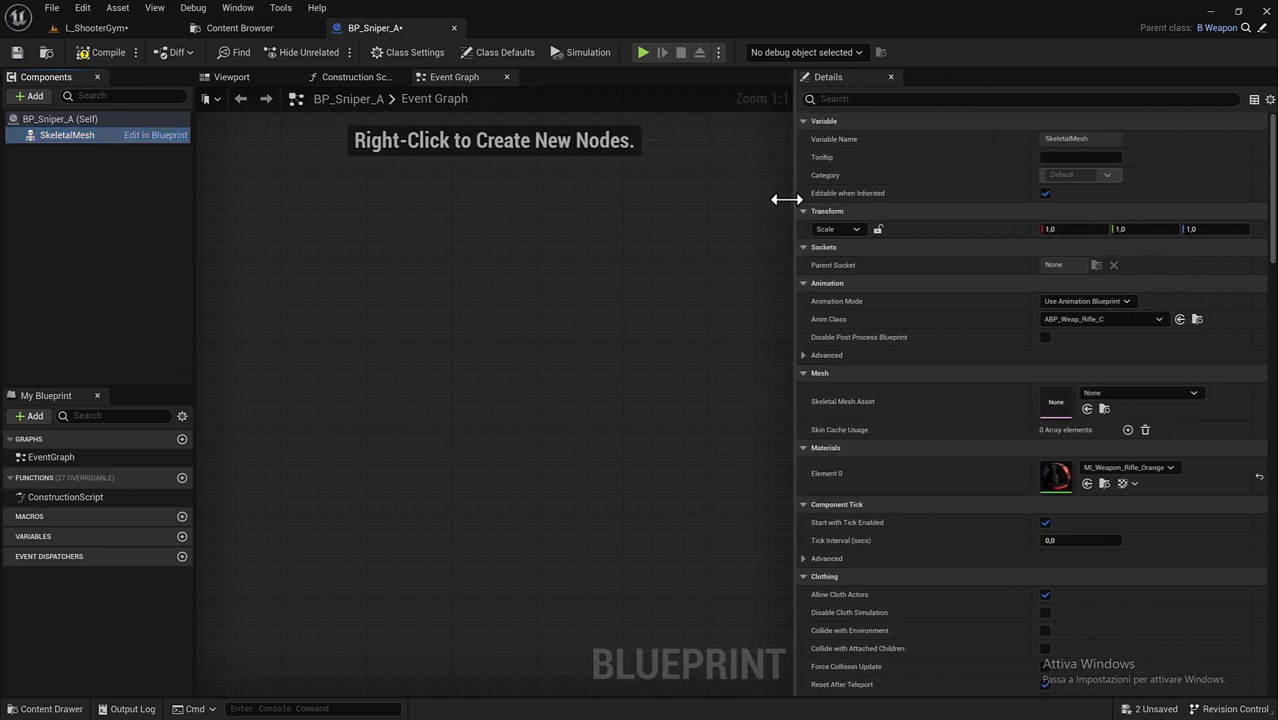
pyautogui.click(225, 77)
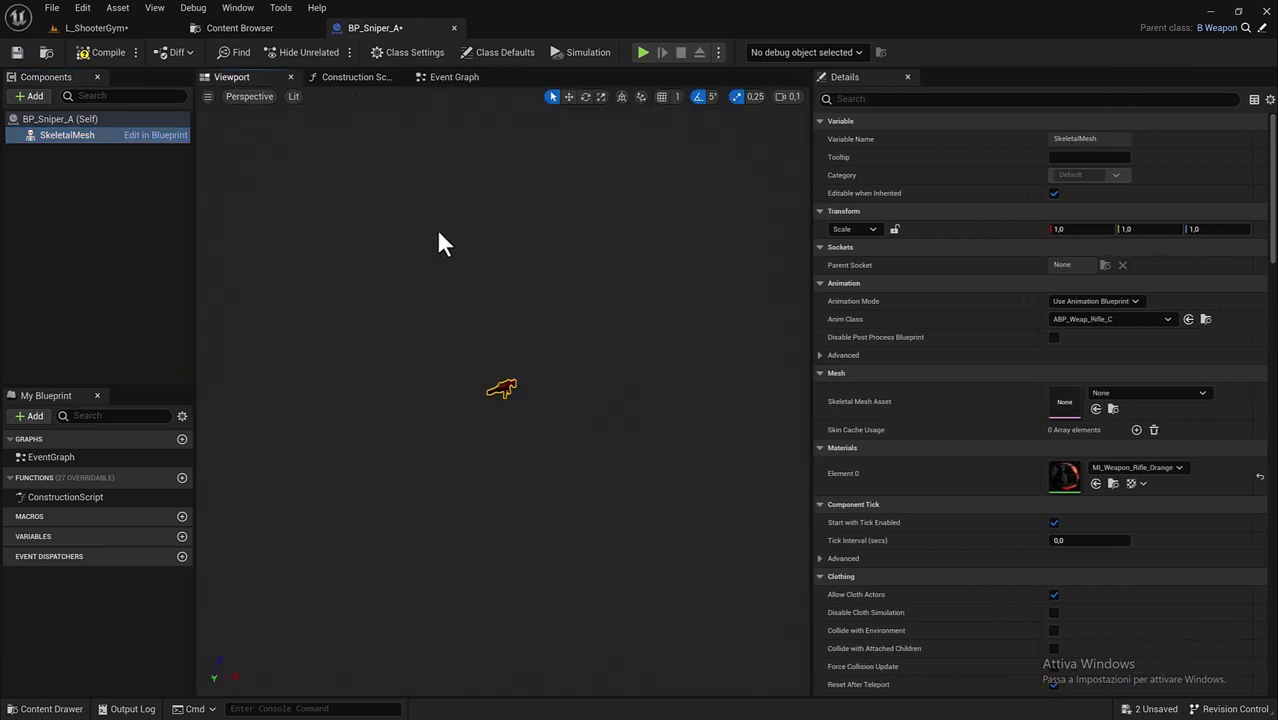
pyautogui.click(1133, 392)
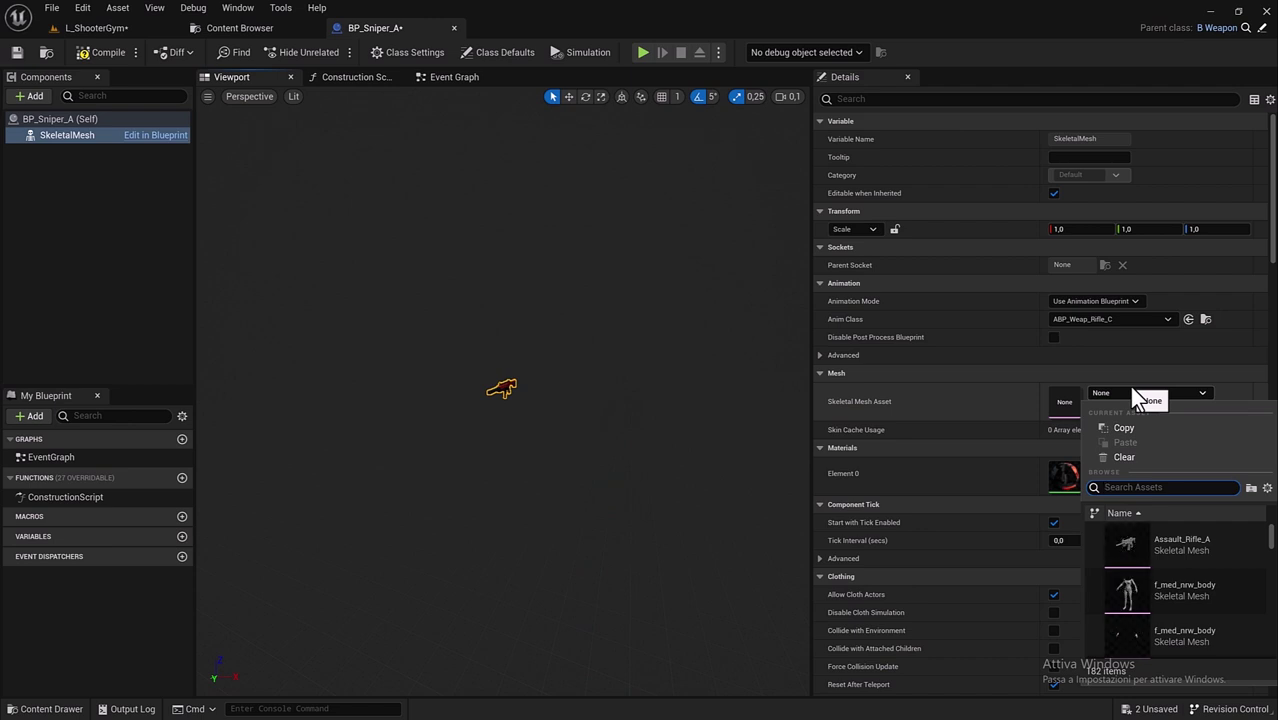
pyautogui.write('sniper')
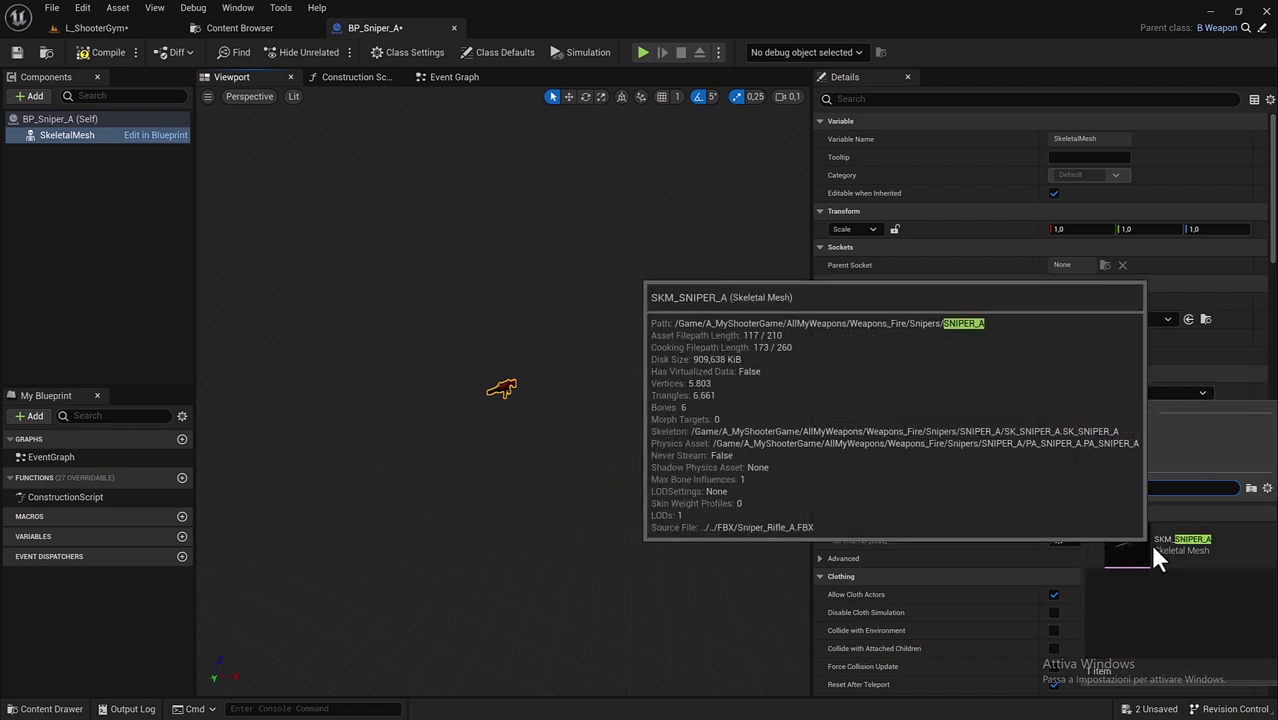
pyautogui.click(1149, 541)
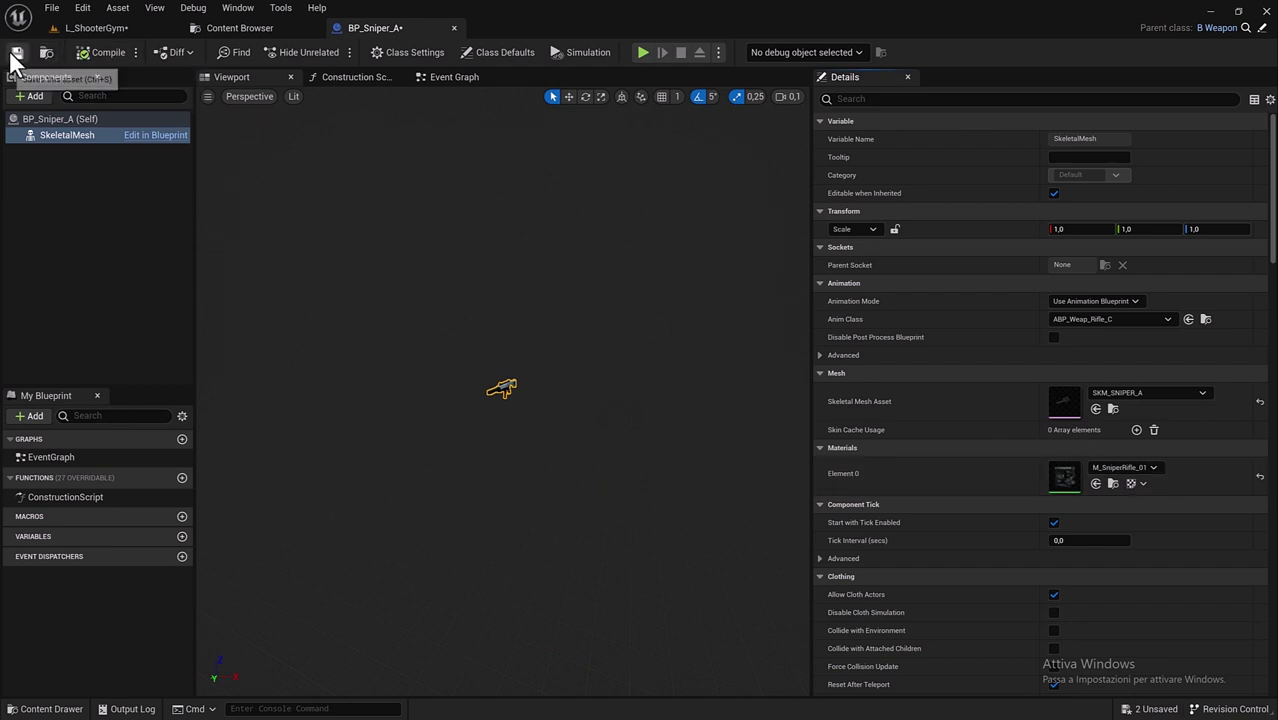
pyautogui.click(454, 27)
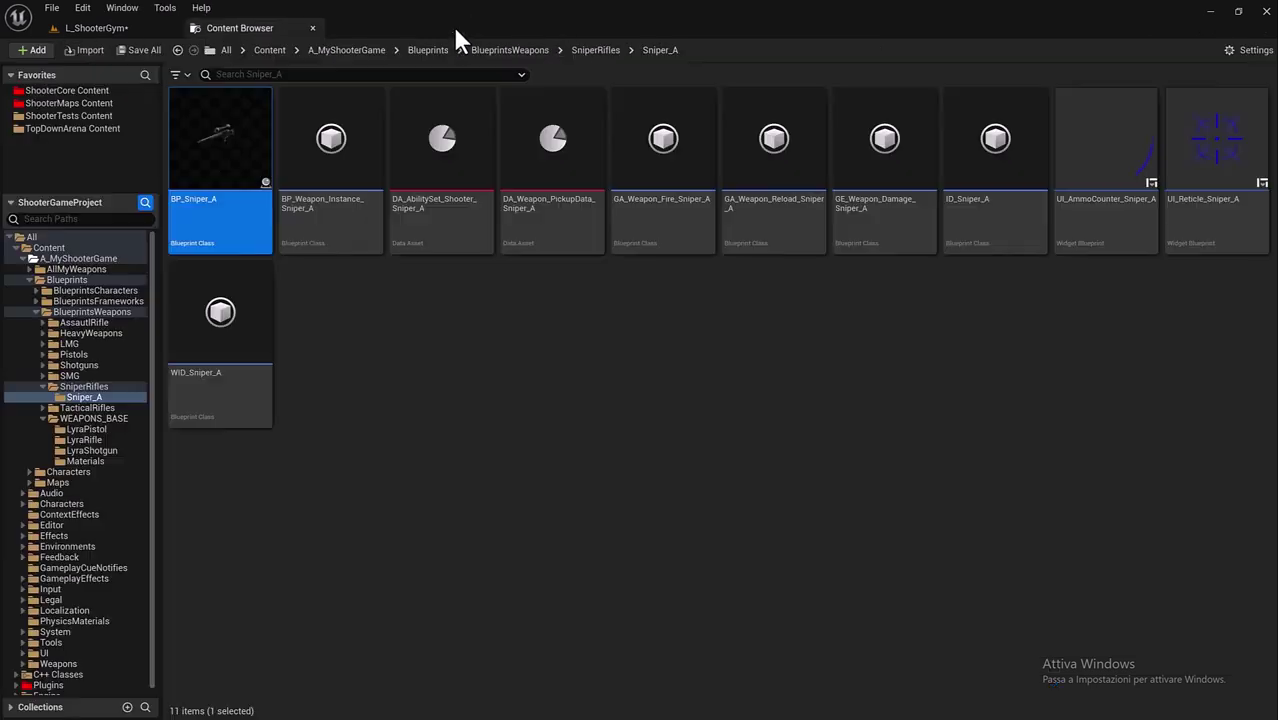
# Step: Open BP_Sniper_A in the full editor and change Shell Eject Mesh from SM_rifleshell to SniperRifleA_Ammo
pyautogui.doubleClick(231, 147)
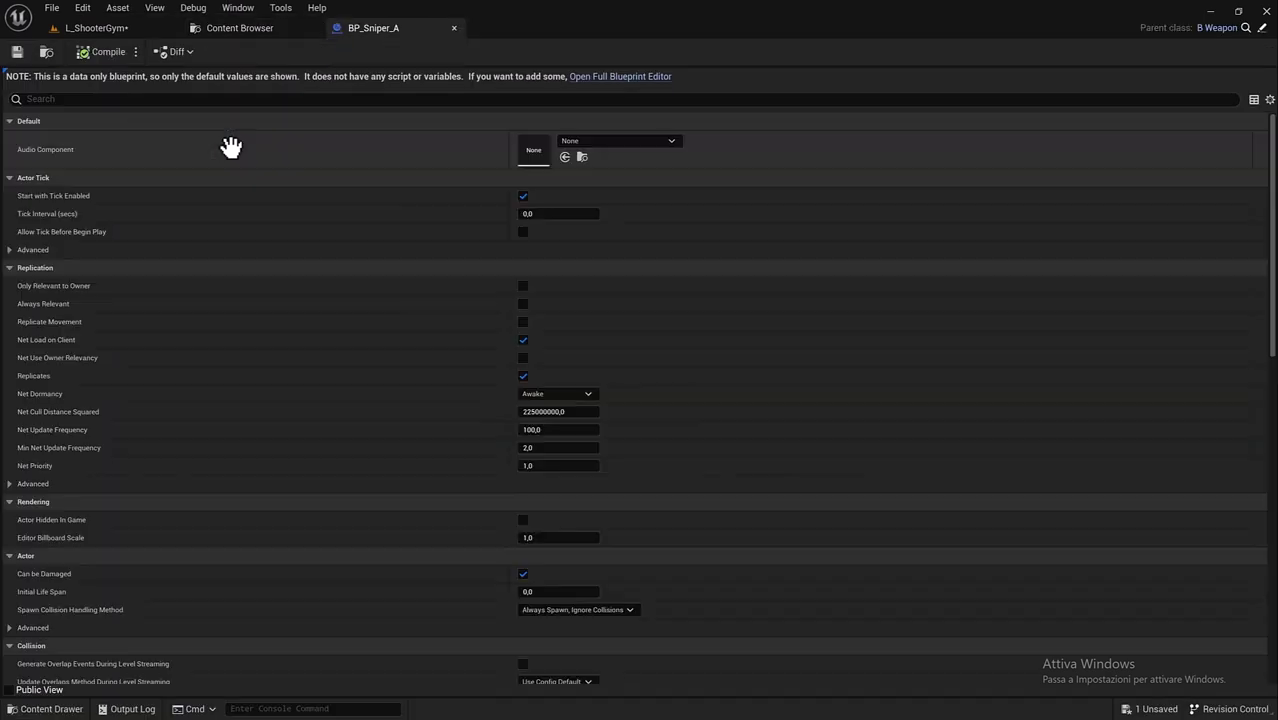
pyautogui.click(593, 77)
pyautogui.click(240, 80)
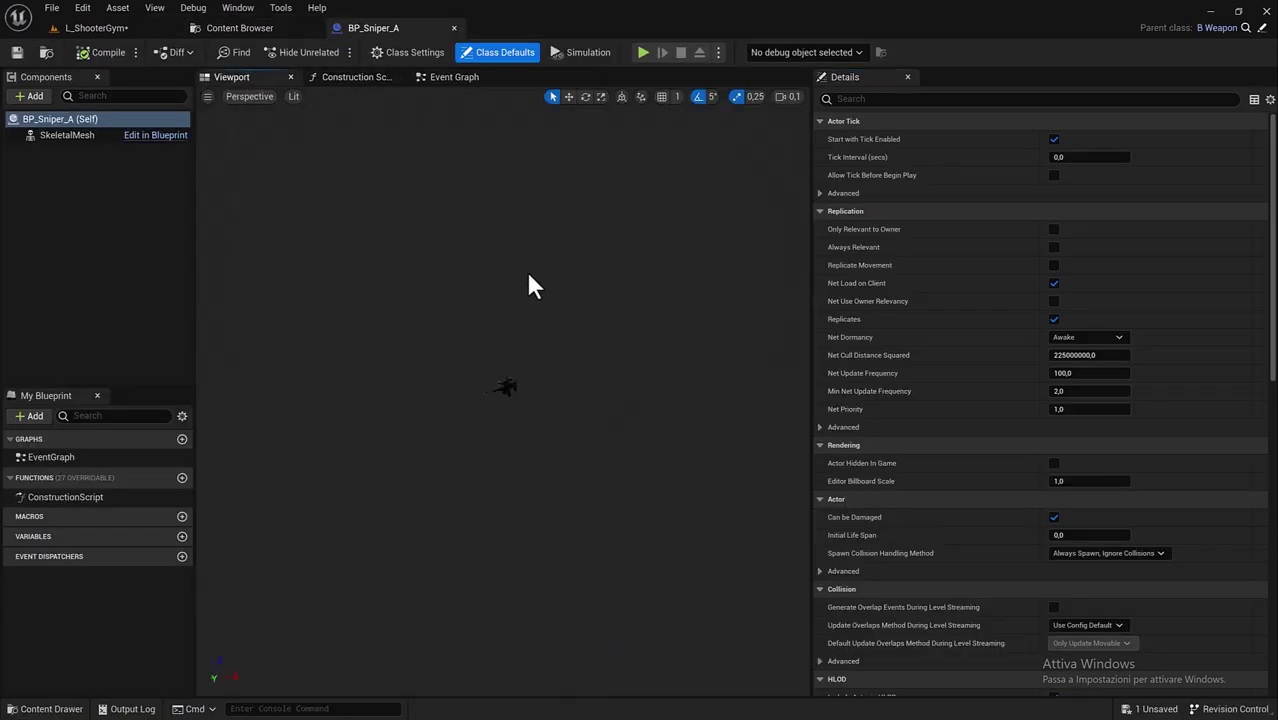
pyautogui.moveTo(541, 294)
pyautogui.mouseDown()
pyautogui.moveTo(545, 240)
pyautogui.moveTo(530, 260)
pyautogui.moveTo(545, 277)
pyautogui.mouseUp()
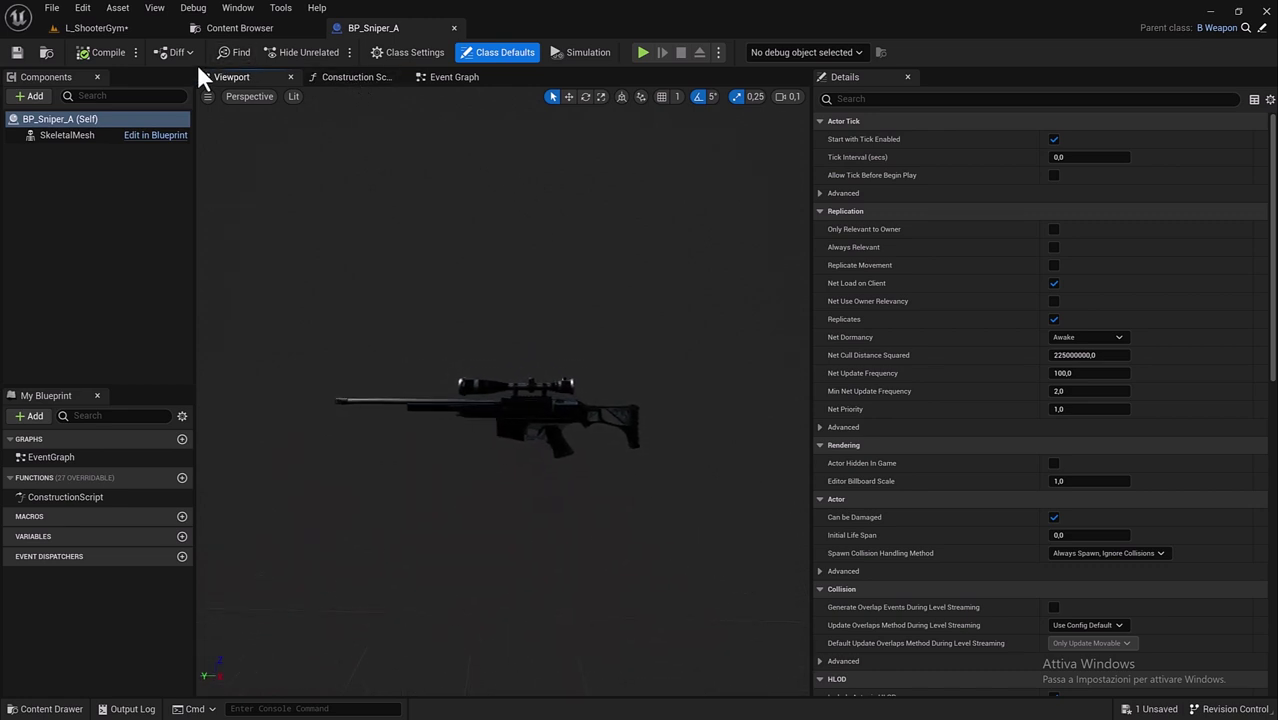
pyautogui.scroll(-2, 970, 255)
pyautogui.scroll(-4, 985, 250)
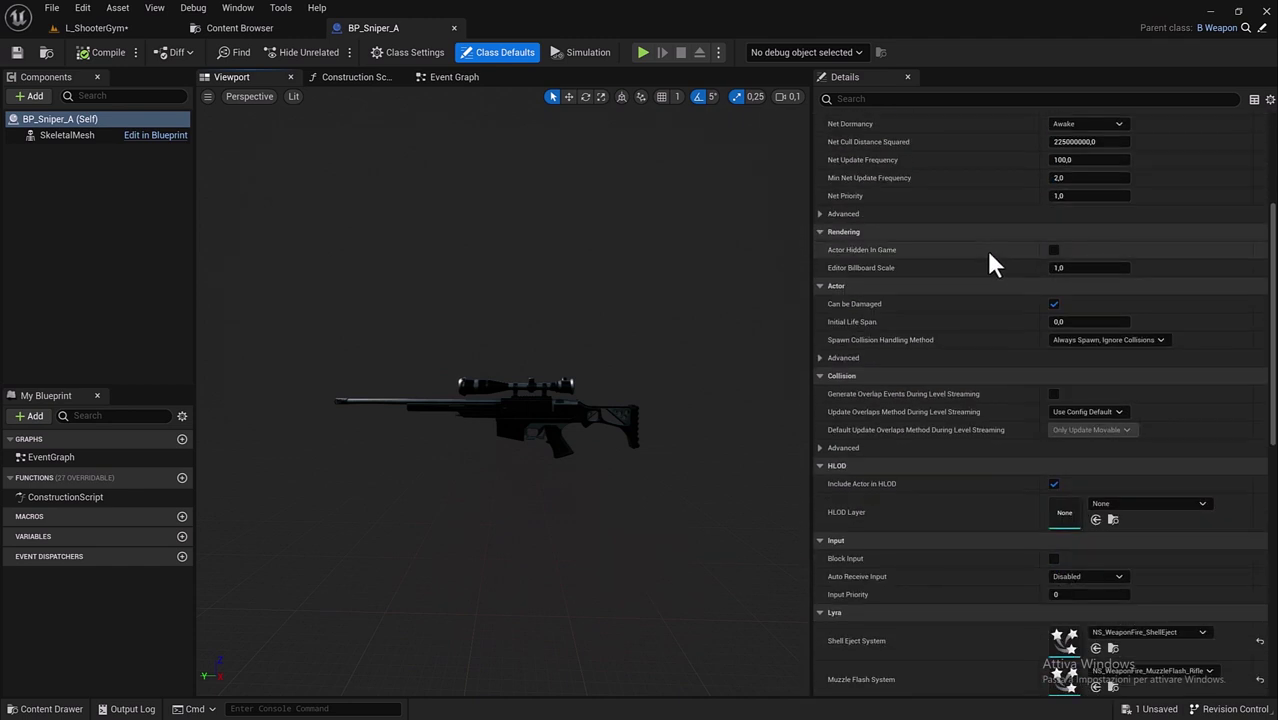
pyautogui.scroll(-5, 985, 250)
pyautogui.scroll(-4, 985, 252)
pyautogui.scroll(-2, 985, 250)
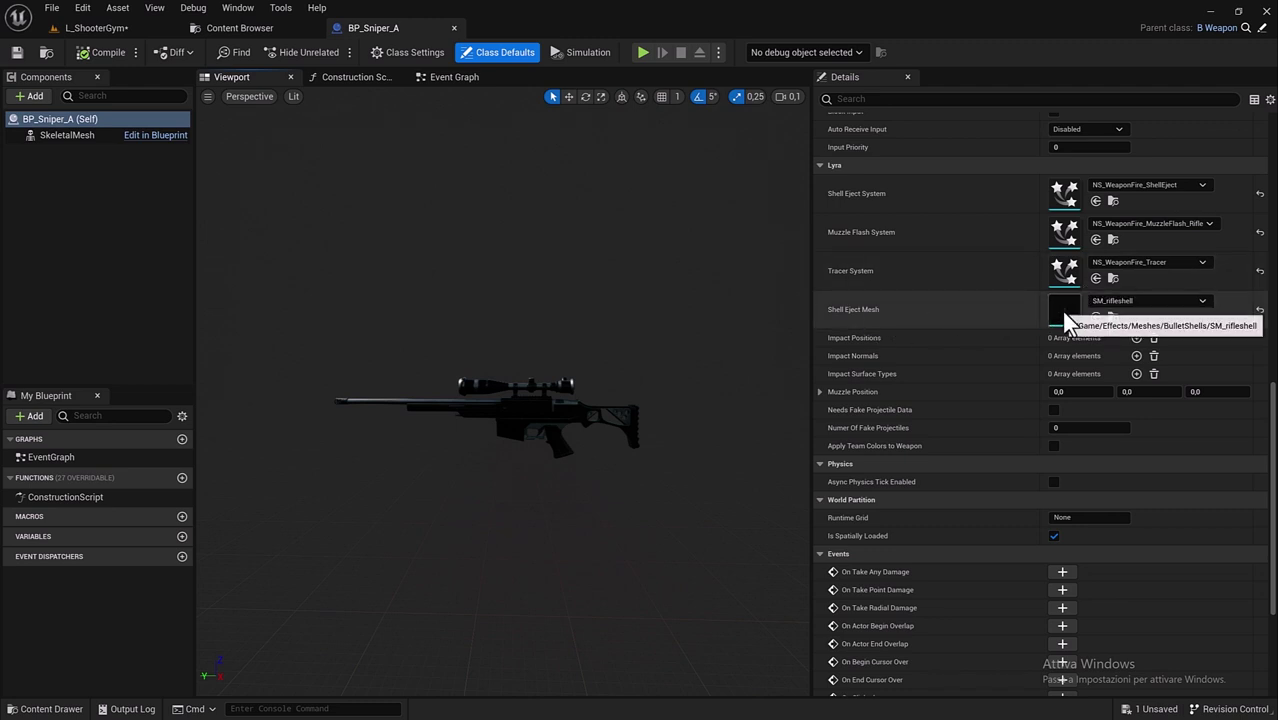
pyautogui.click(1113, 303)
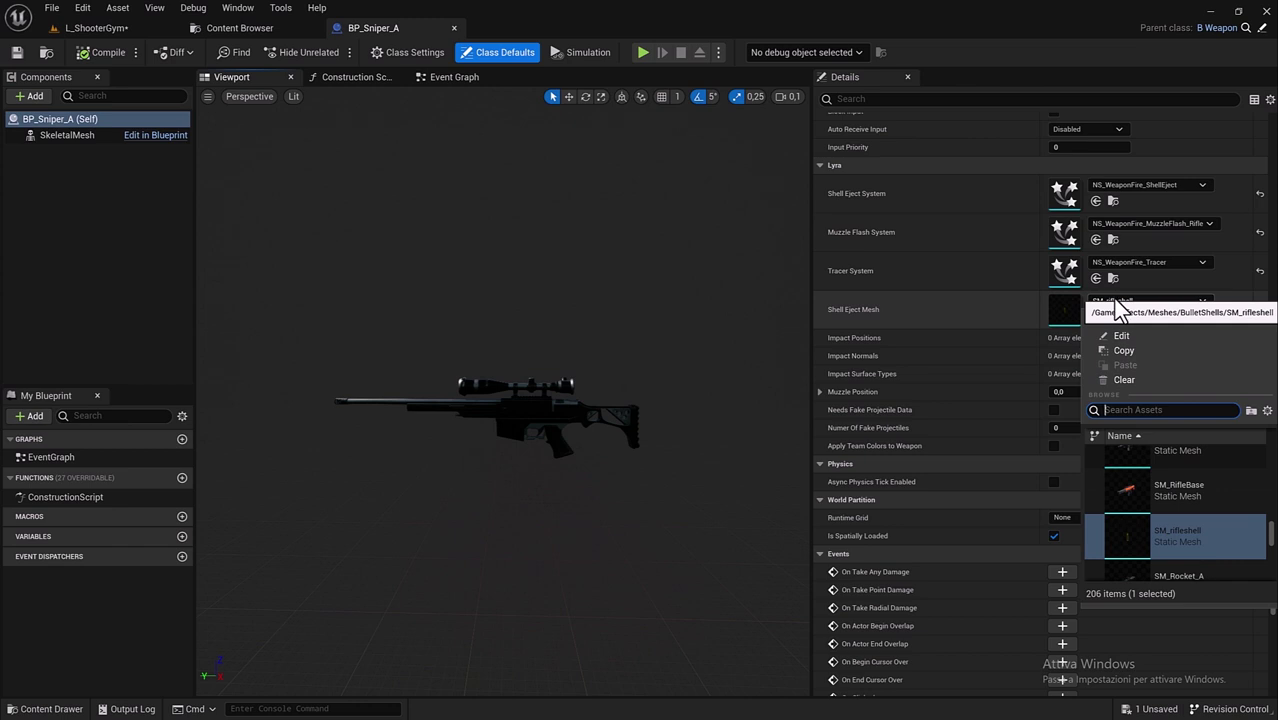
pyautogui.write('Sniper_A')
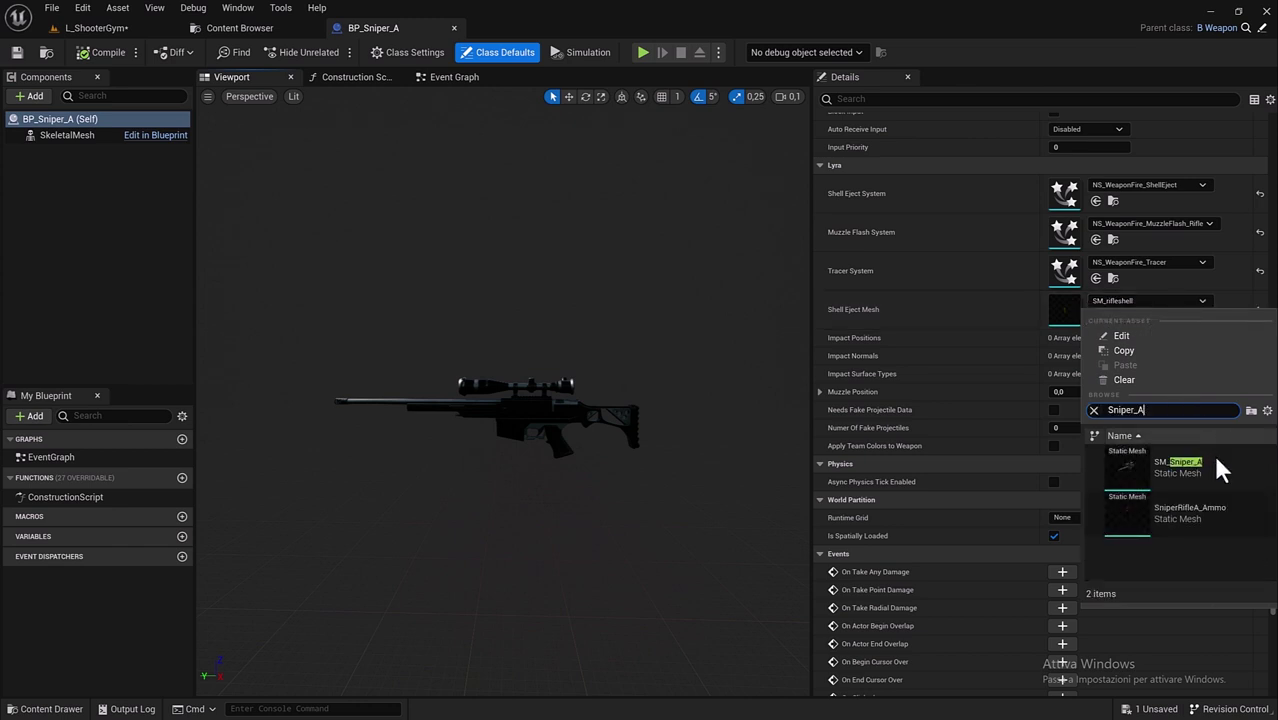
pyautogui.click(1188, 507)
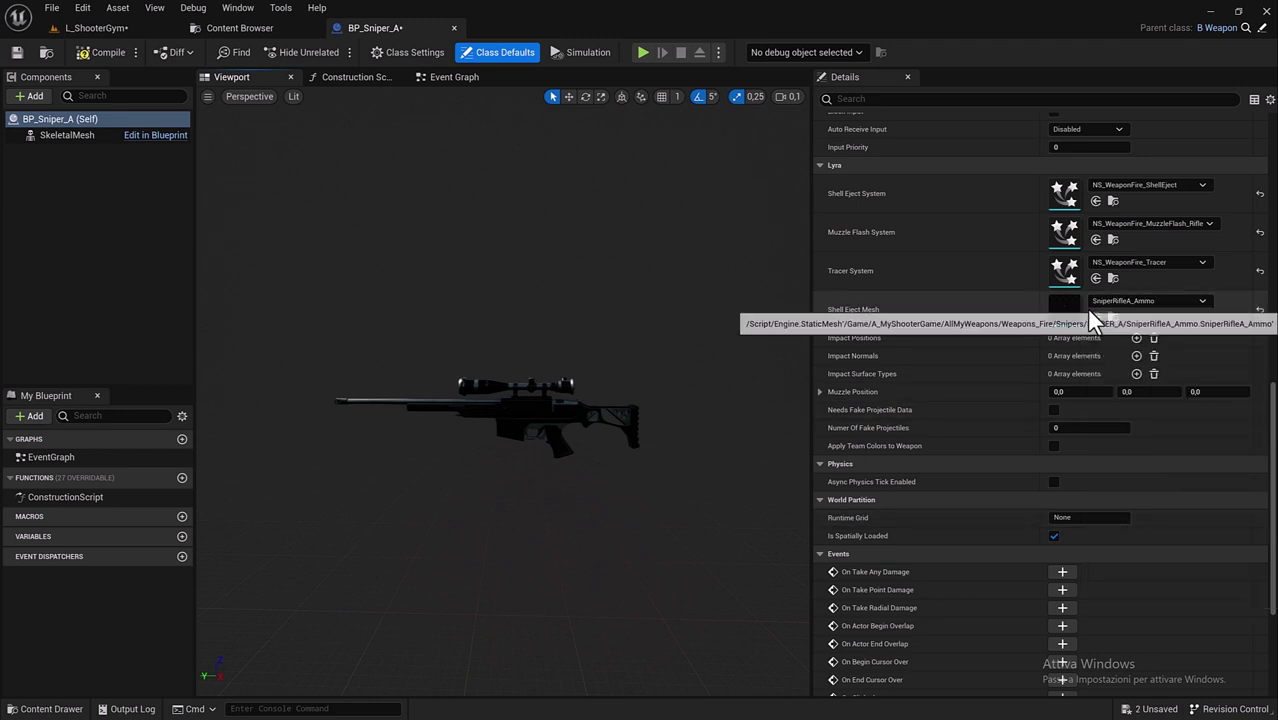
# Step: Save BP_Sniper_A, play L_ShooterGym and walk onto the pad to pick up the sniper
pyautogui.click(22, 52)
pyautogui.click(101, 27)
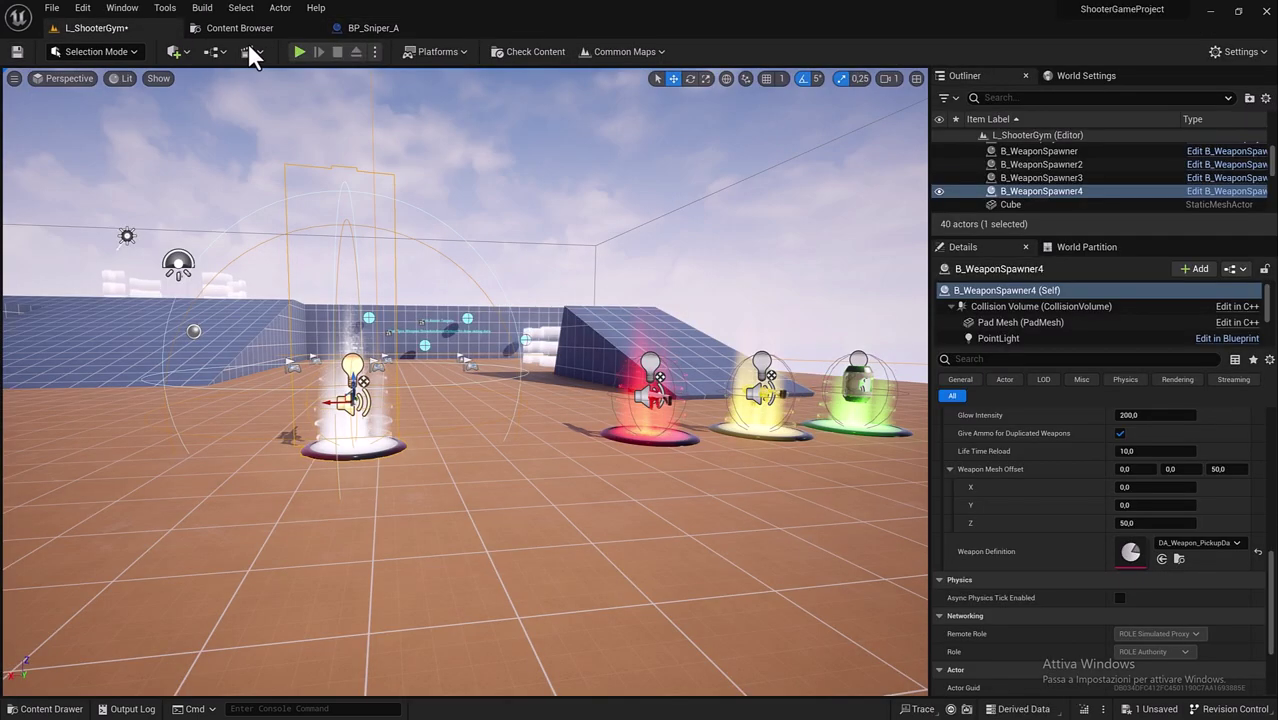
pyautogui.click(300, 58)
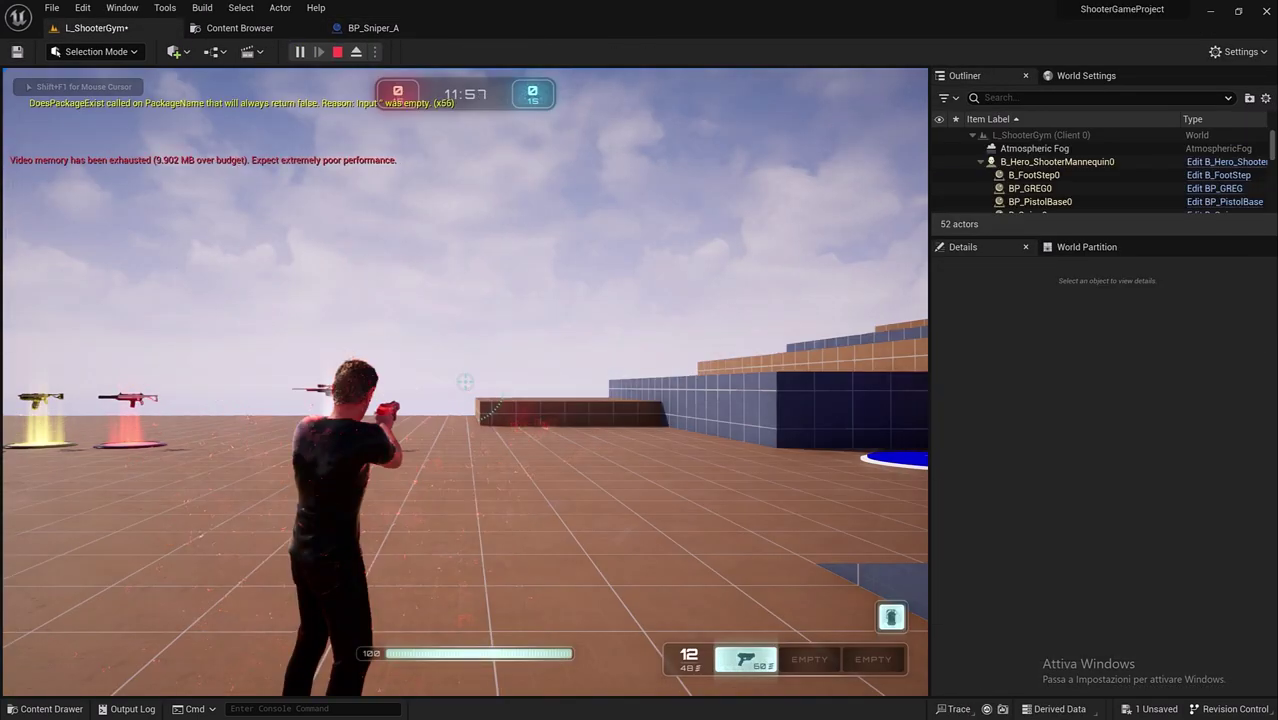
pyautogui.press('w')
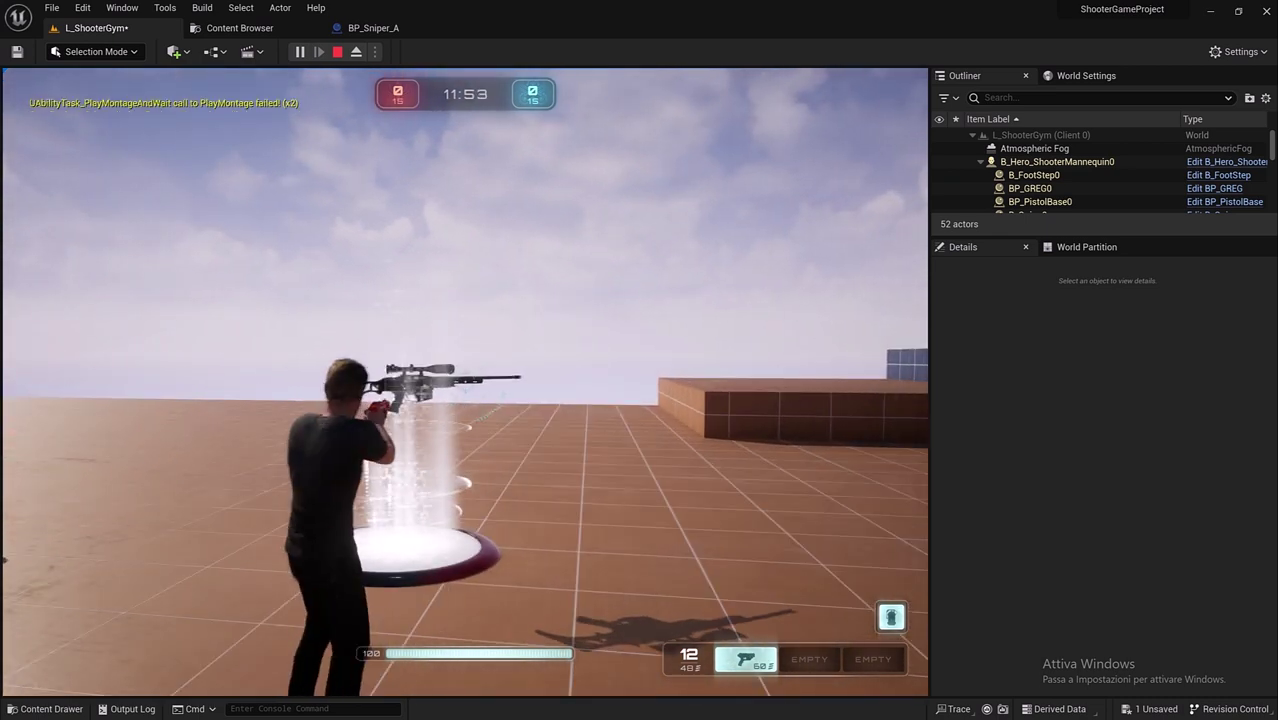
pyautogui.press('w')
pyautogui.press('w')
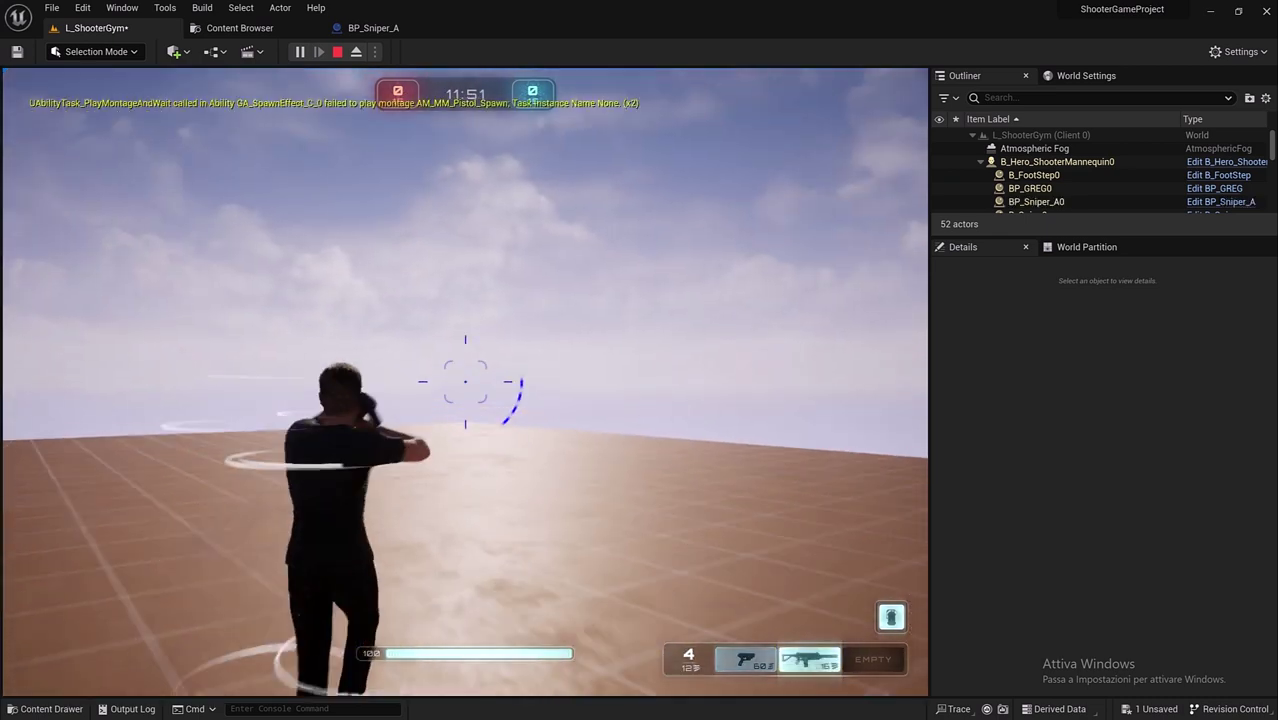
# Step: Move around, fire and aim through the sniper scope, then end the play session
pyautogui.press('s')
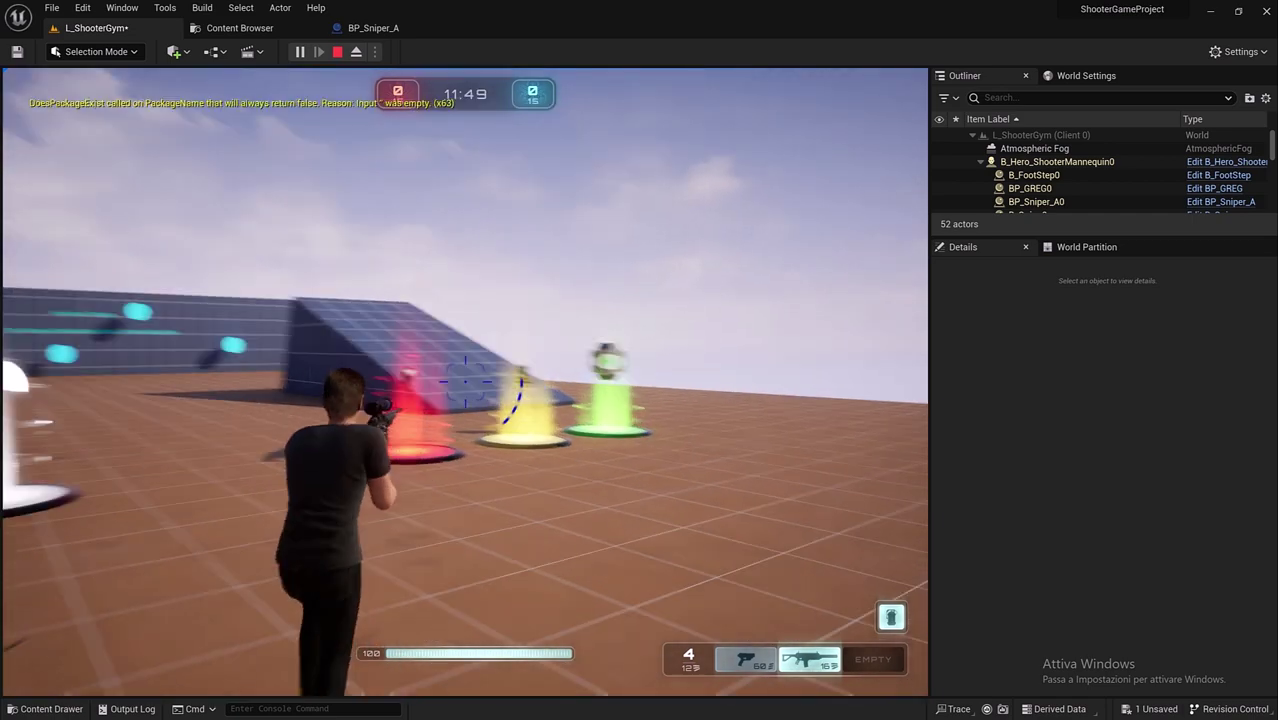
pyautogui.press('a')
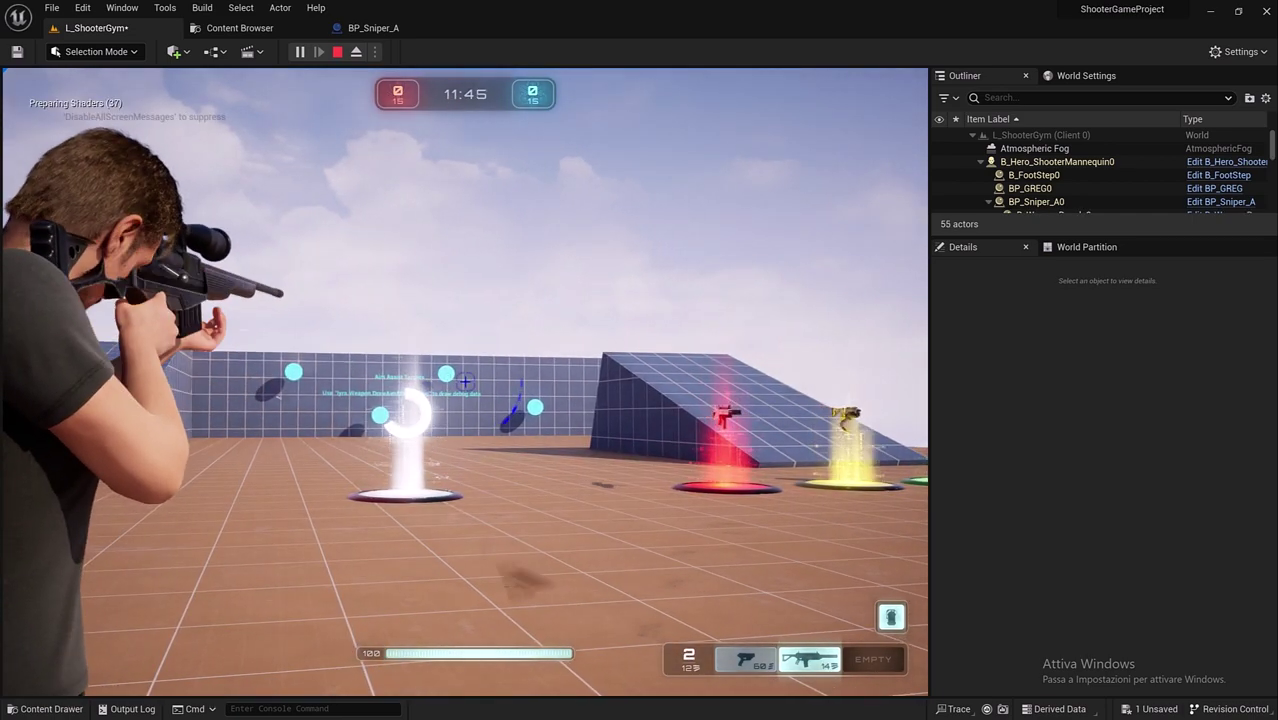
pyautogui.press('d')
pyautogui.click(464, 381)
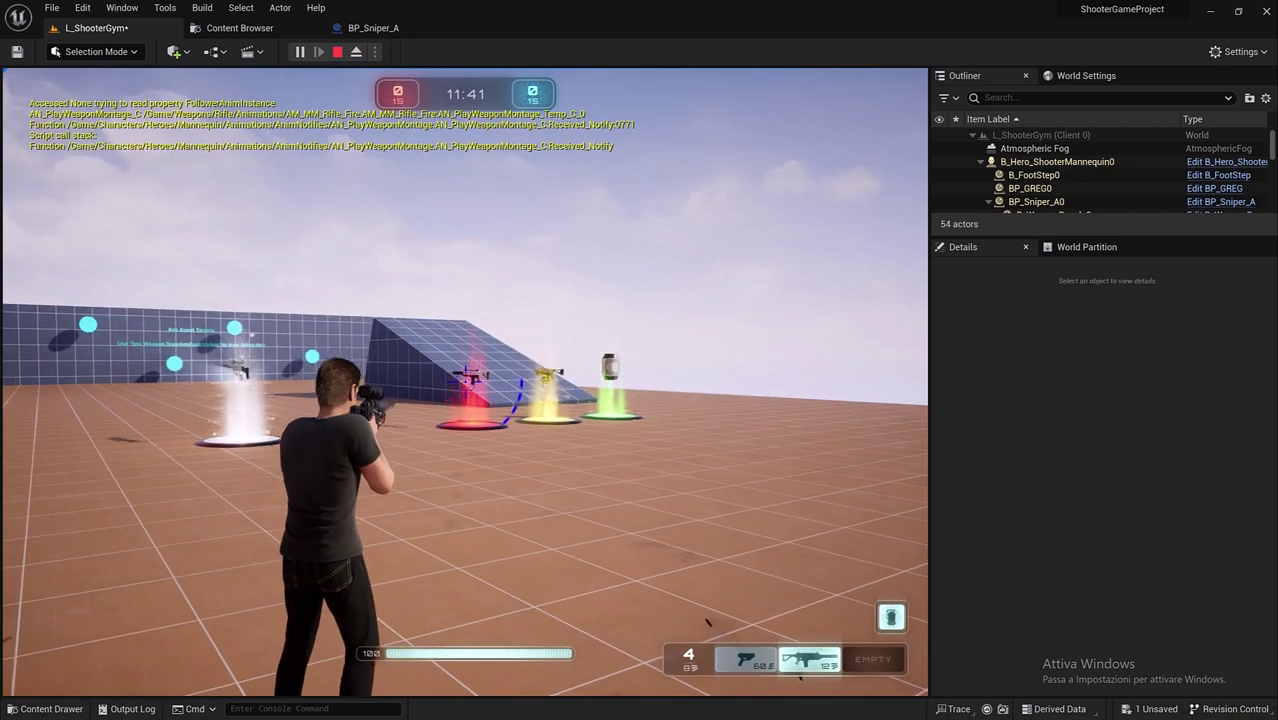
pyautogui.rightClick(464, 381)
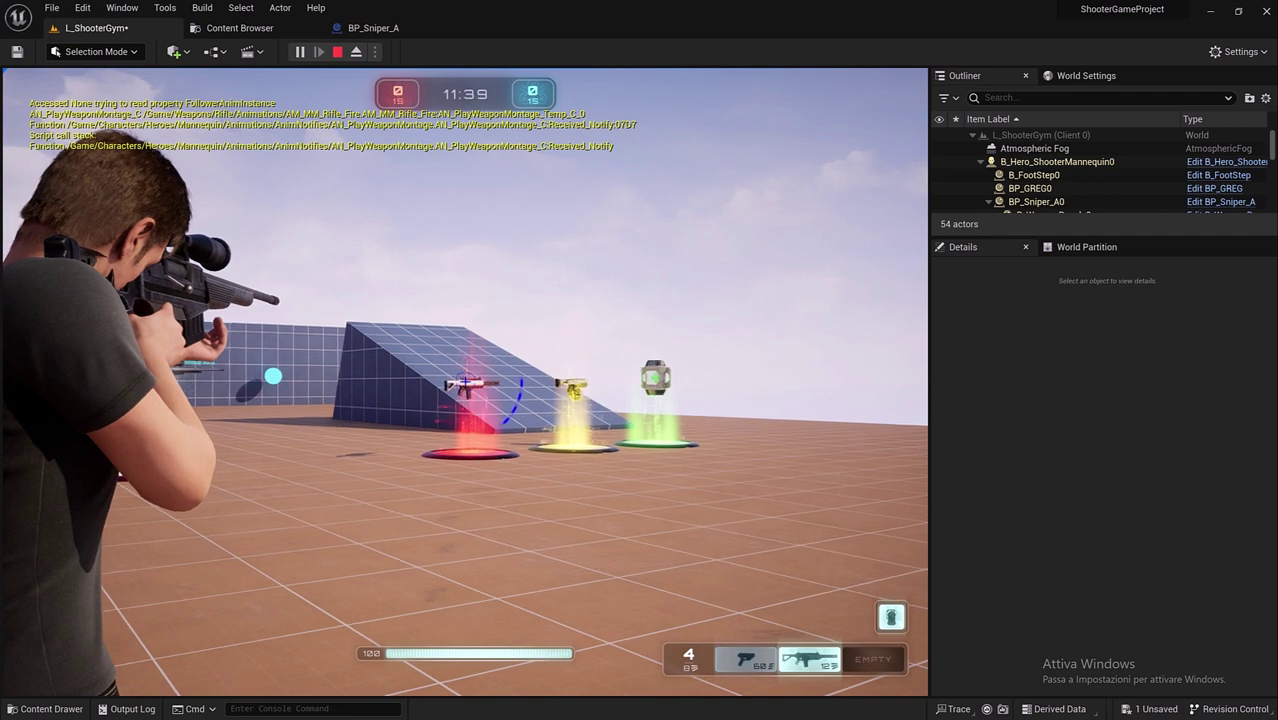
pyautogui.press('a')
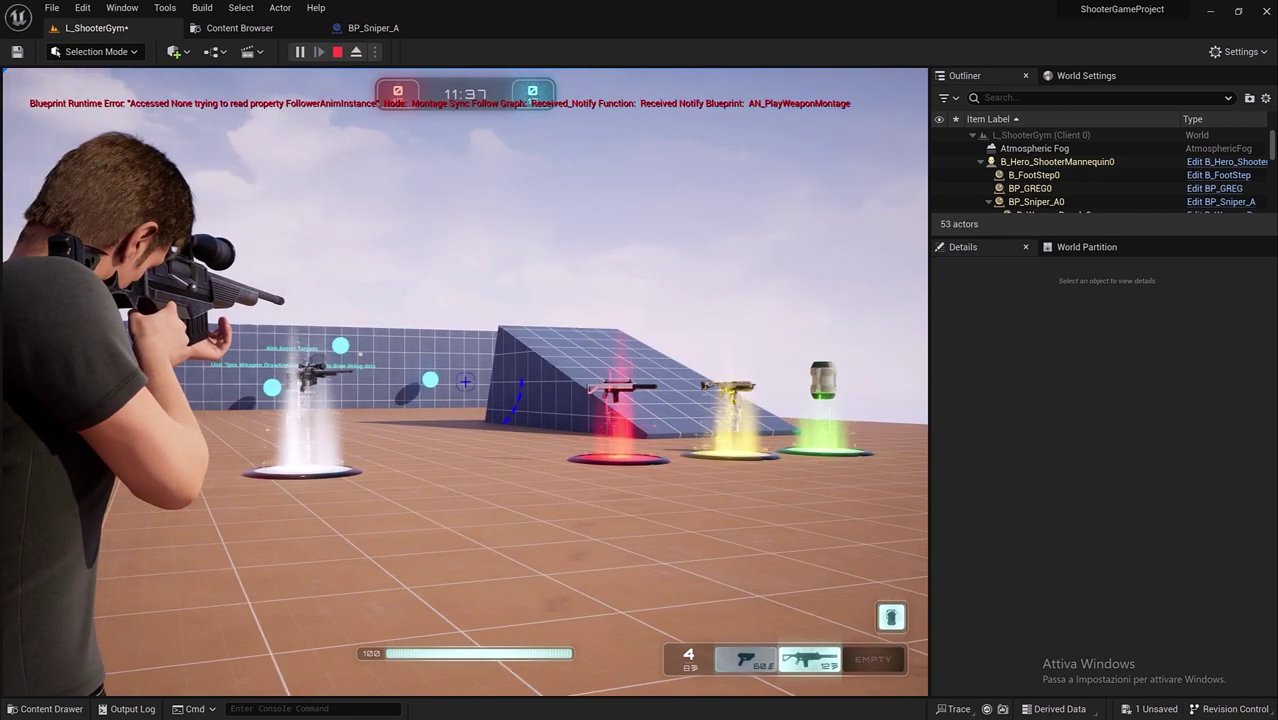
pyautogui.rightClick(464, 381)
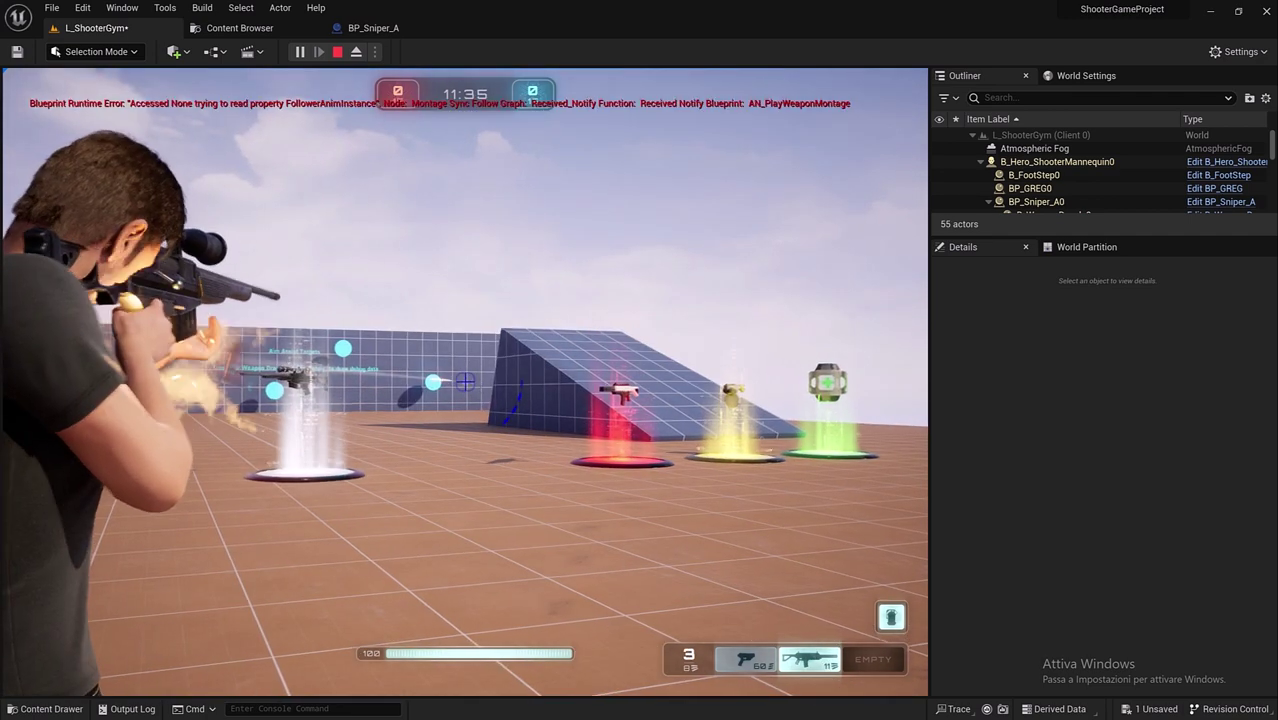
pyautogui.press('r')
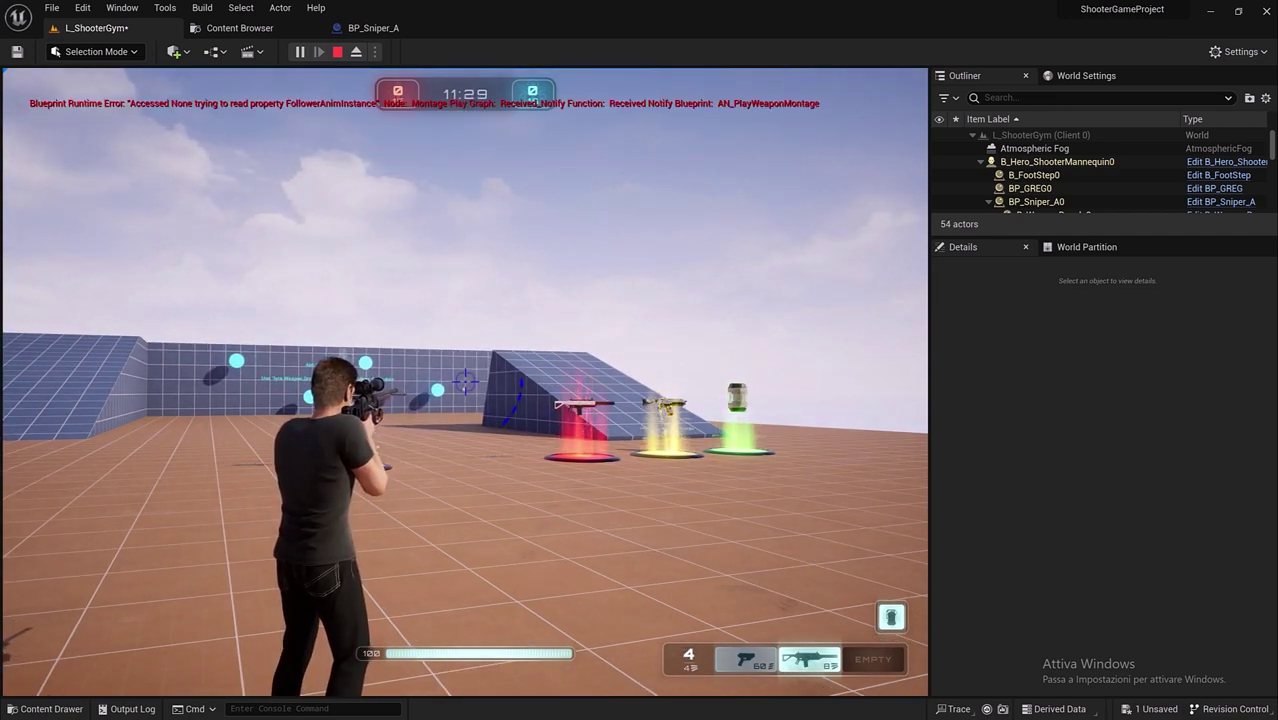
pyautogui.press('Escape')
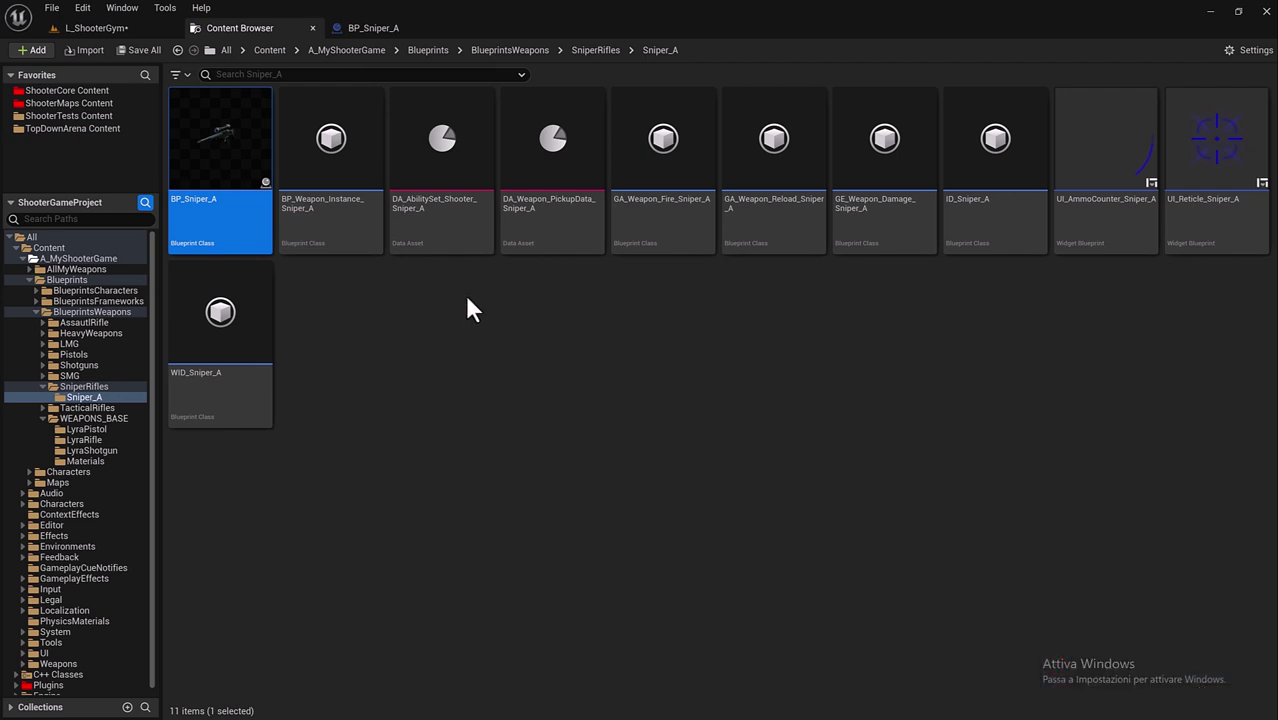
# Step: Create a folder named Scopes inside BlueprintsWeapons
pyautogui.click(508, 51)
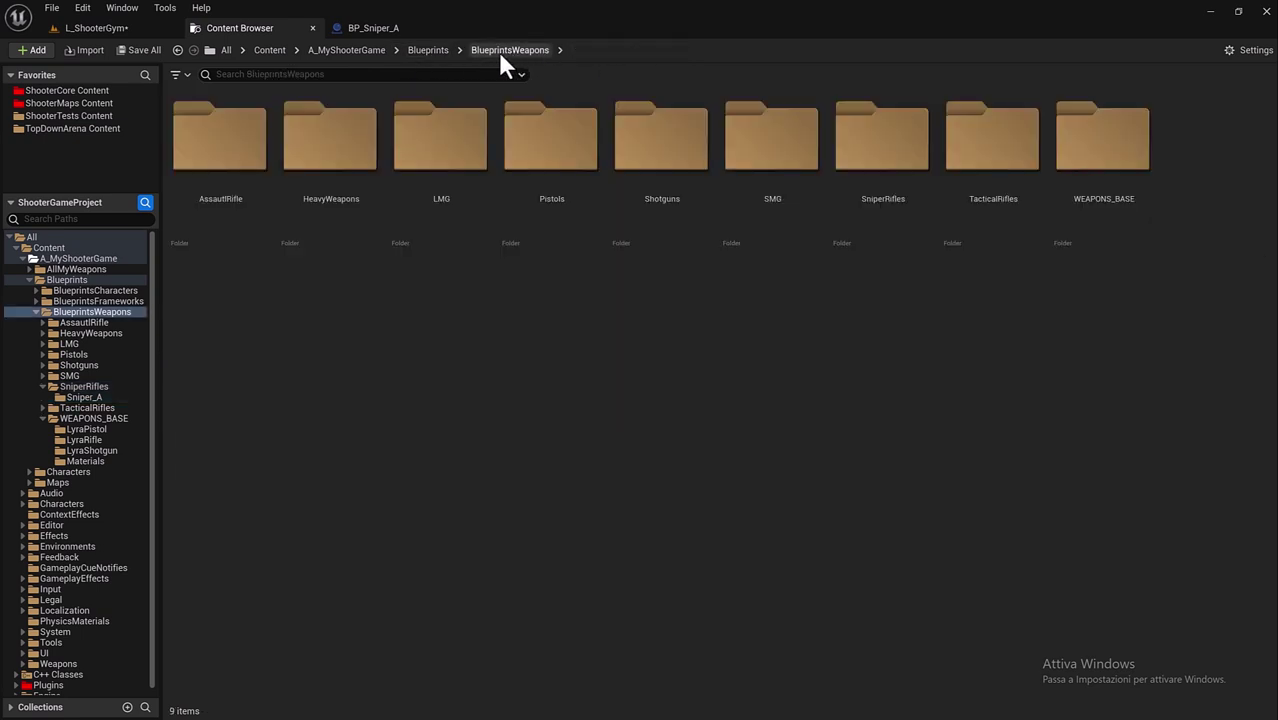
pyautogui.rightClick(253, 303)
pyautogui.click(340, 257)
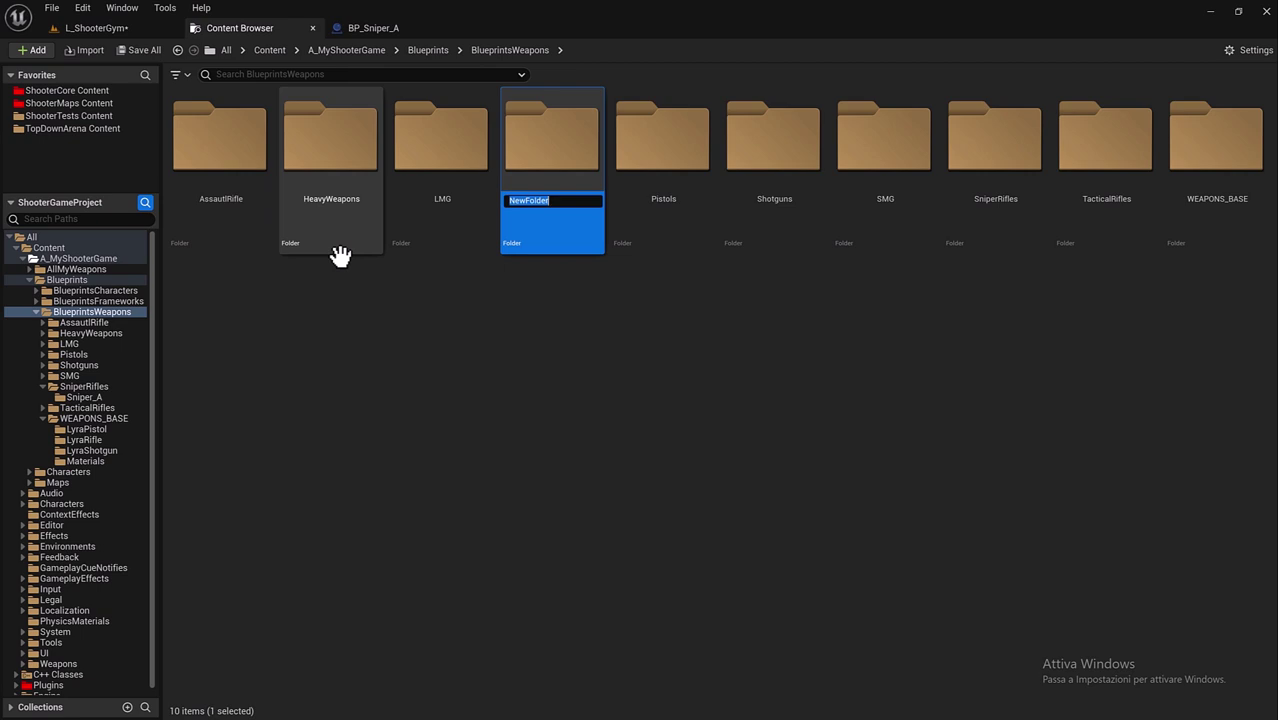
pyautogui.press('BackSpace')
pyautogui.write('Scopes')
pyautogui.press('Return')
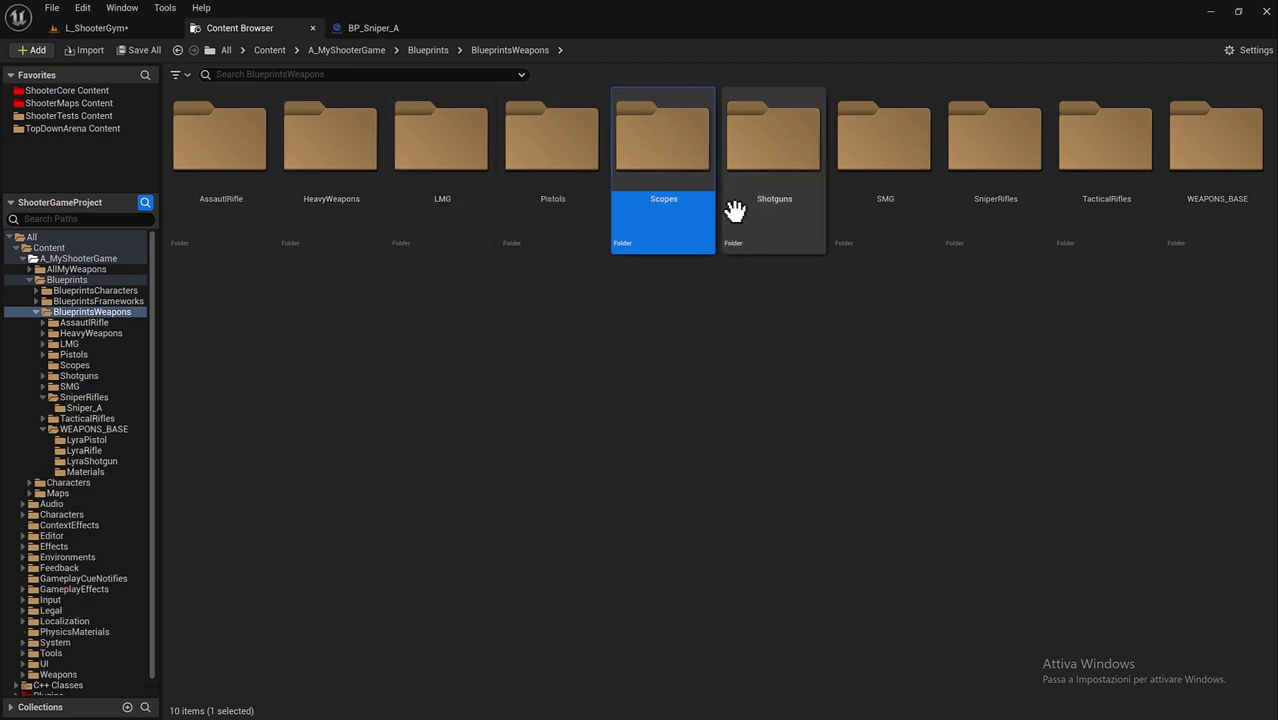
# Step: Inside Scopes, create a WideScope folder and open it
pyautogui.doubleClick(689, 234)
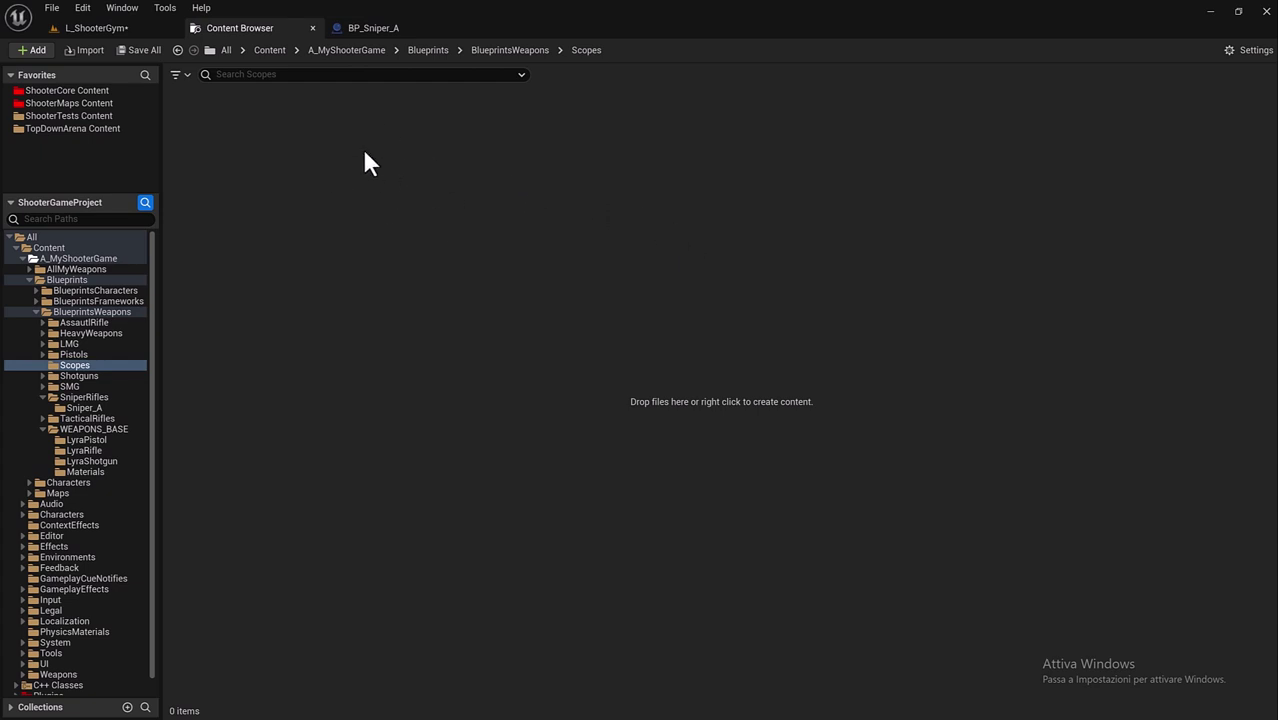
pyautogui.rightClick(288, 157)
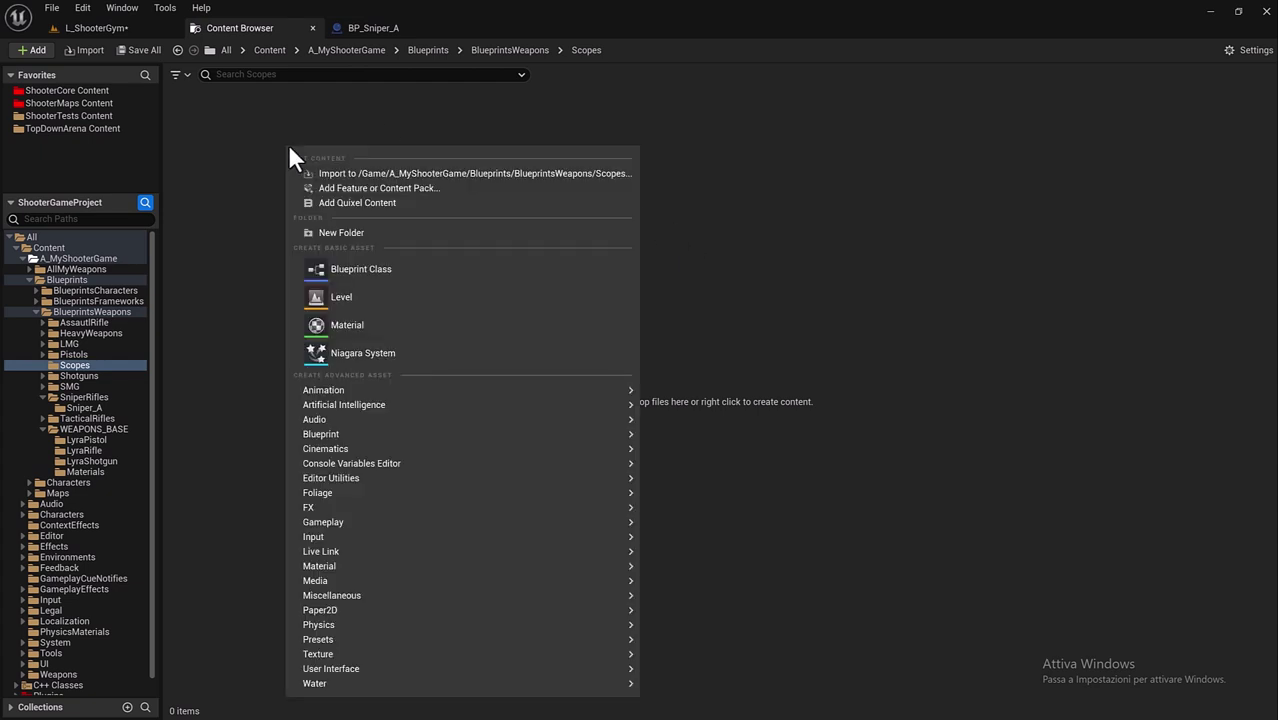
pyautogui.click(336, 236)
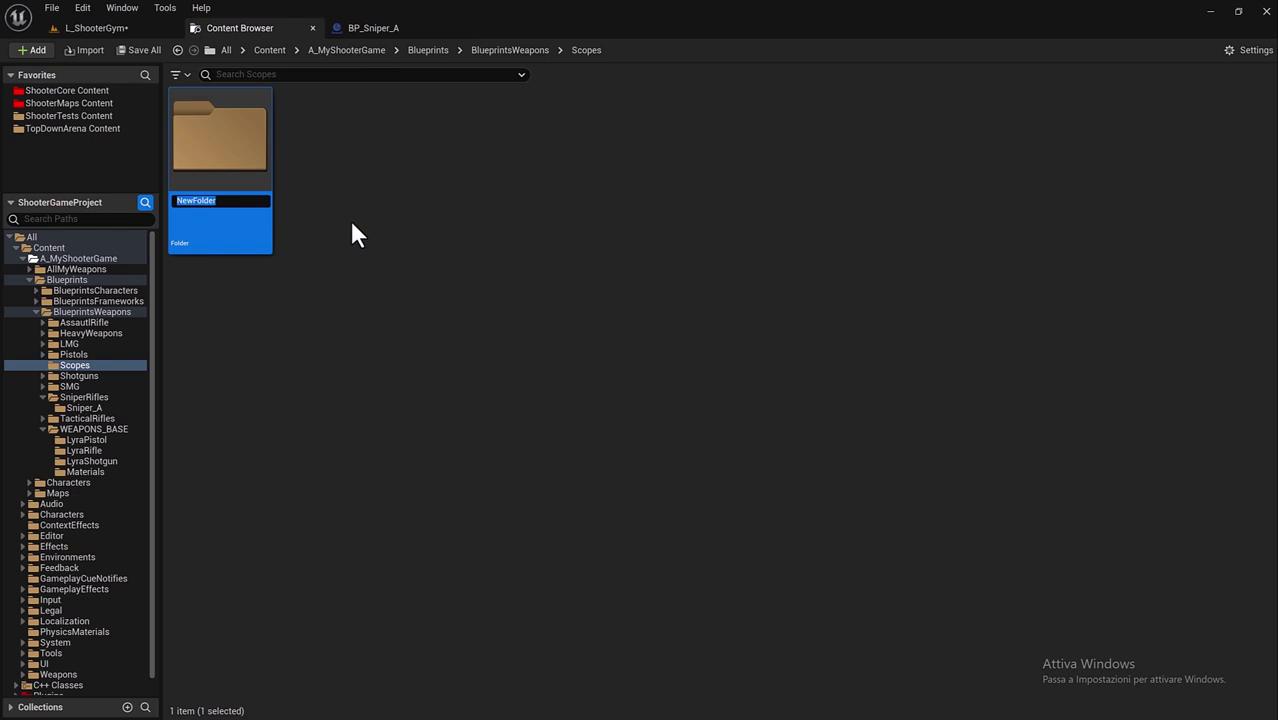
pyautogui.write('W')
pyautogui.write('ideS')
pyautogui.write('cope')
pyautogui.press('Return')
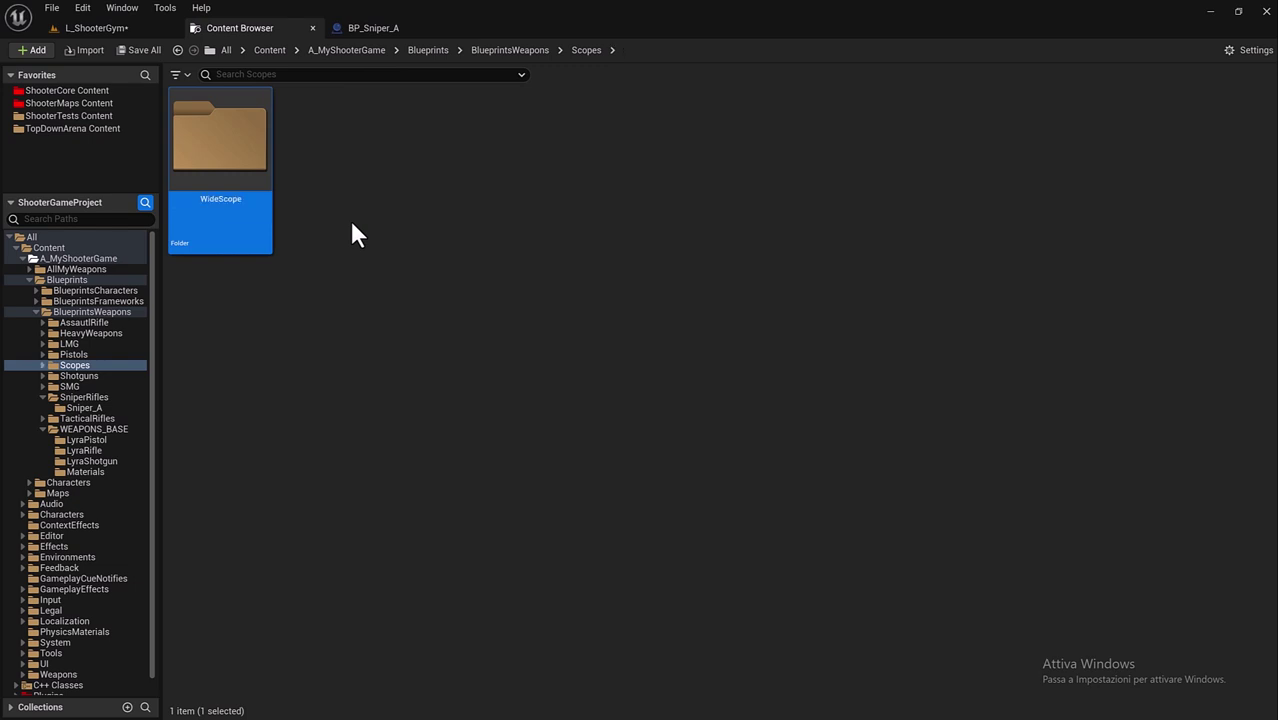
pyautogui.doubleClick(262, 160)
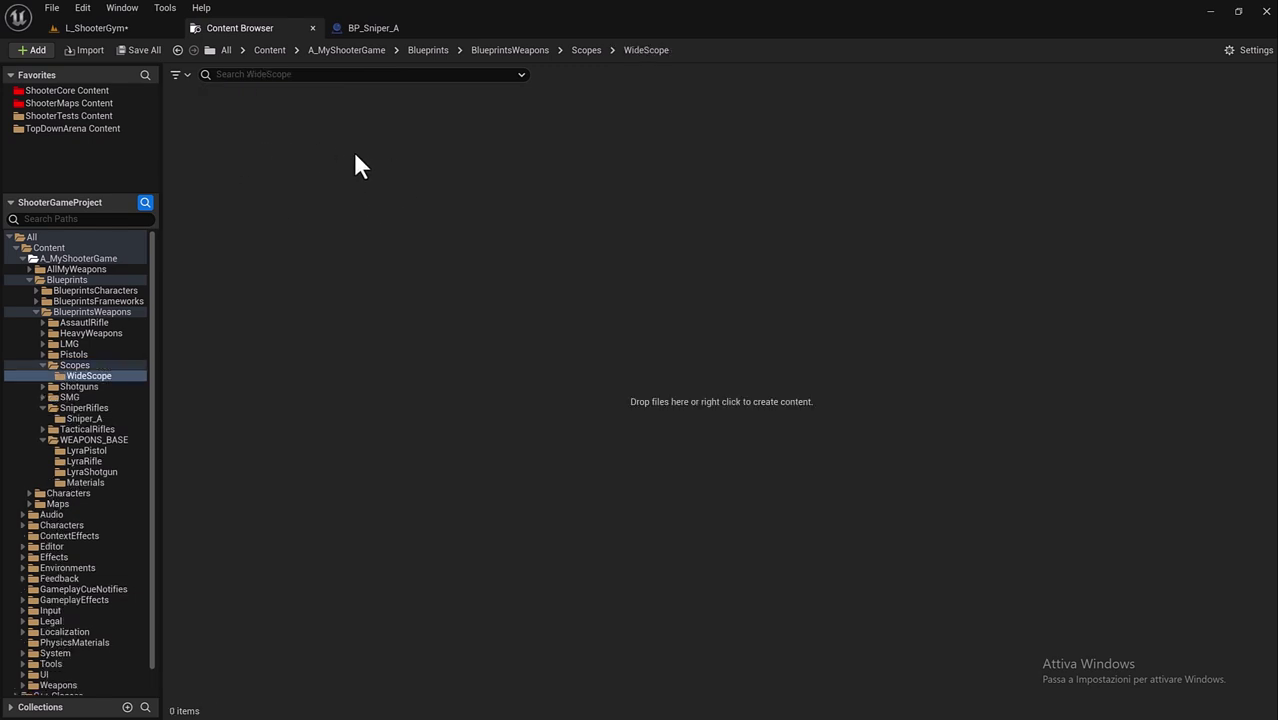
# Step: Add a Render Target texture named RT_Scope to the WideScope folder
pyautogui.rightClick(294, 158)
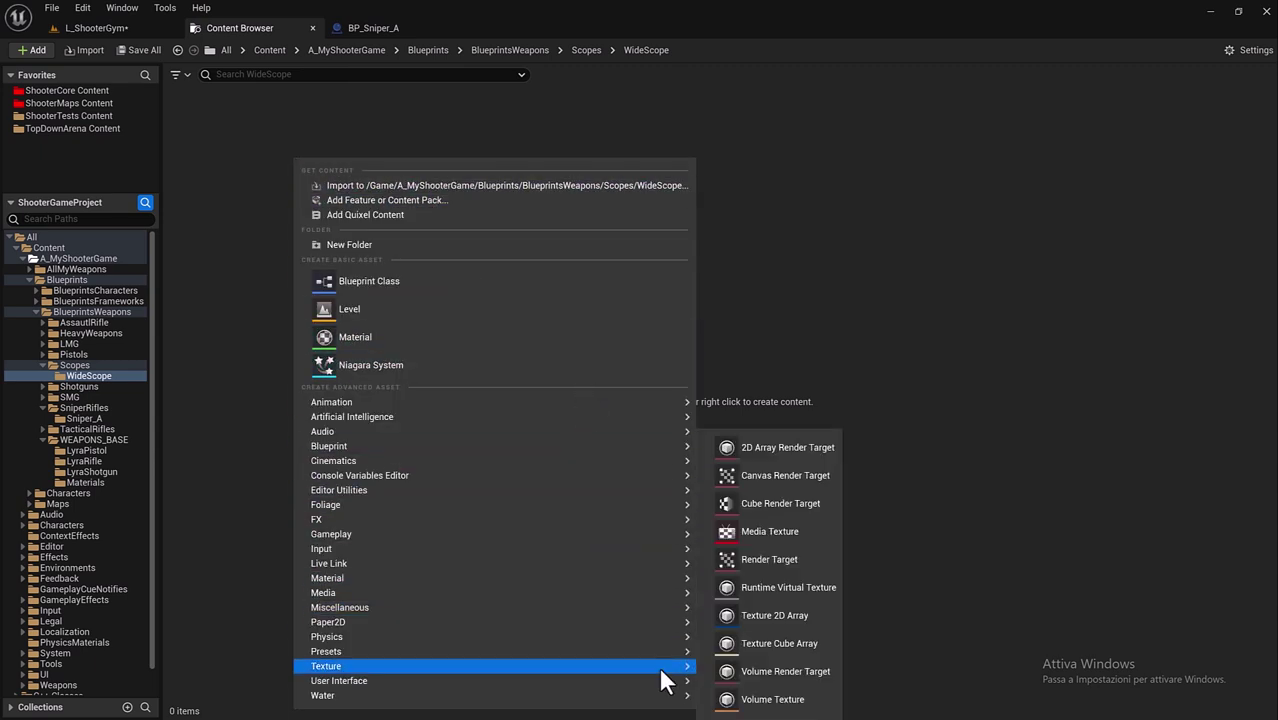
pyautogui.moveTo(670, 666)
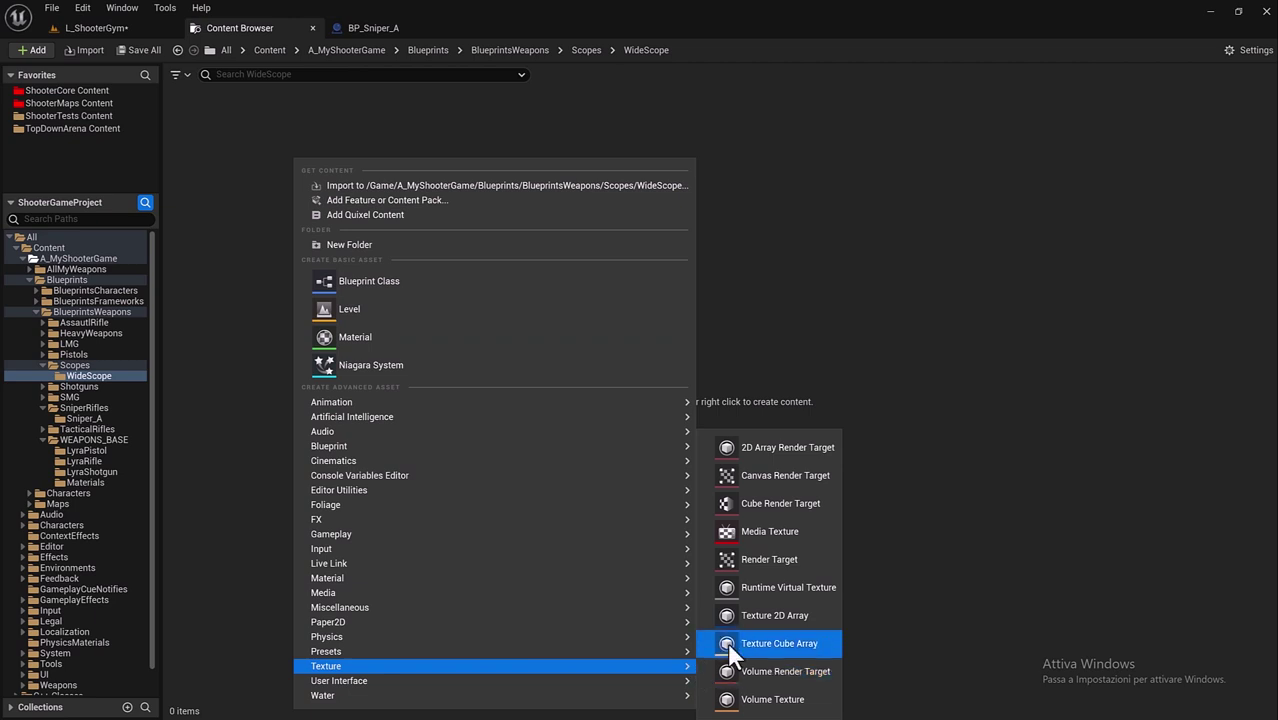
pyautogui.click(758, 563)
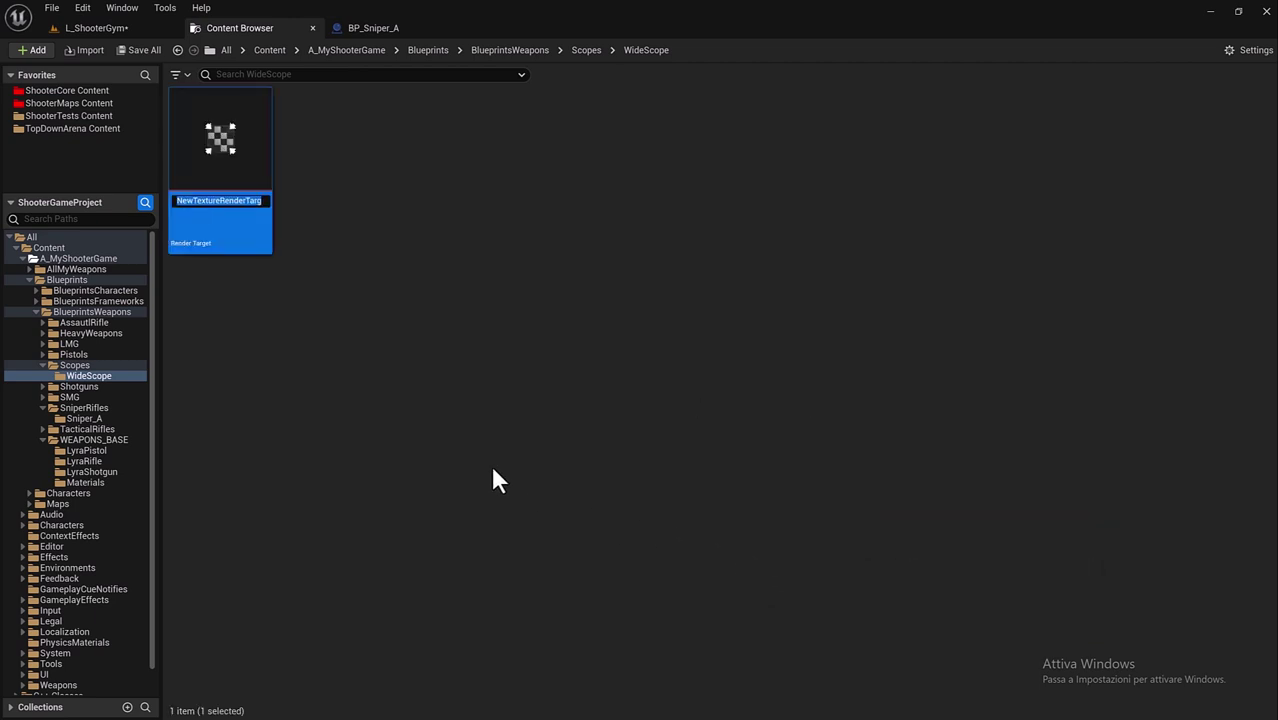
pyautogui.write('RT_Scope')
pyautogui.press('Return')
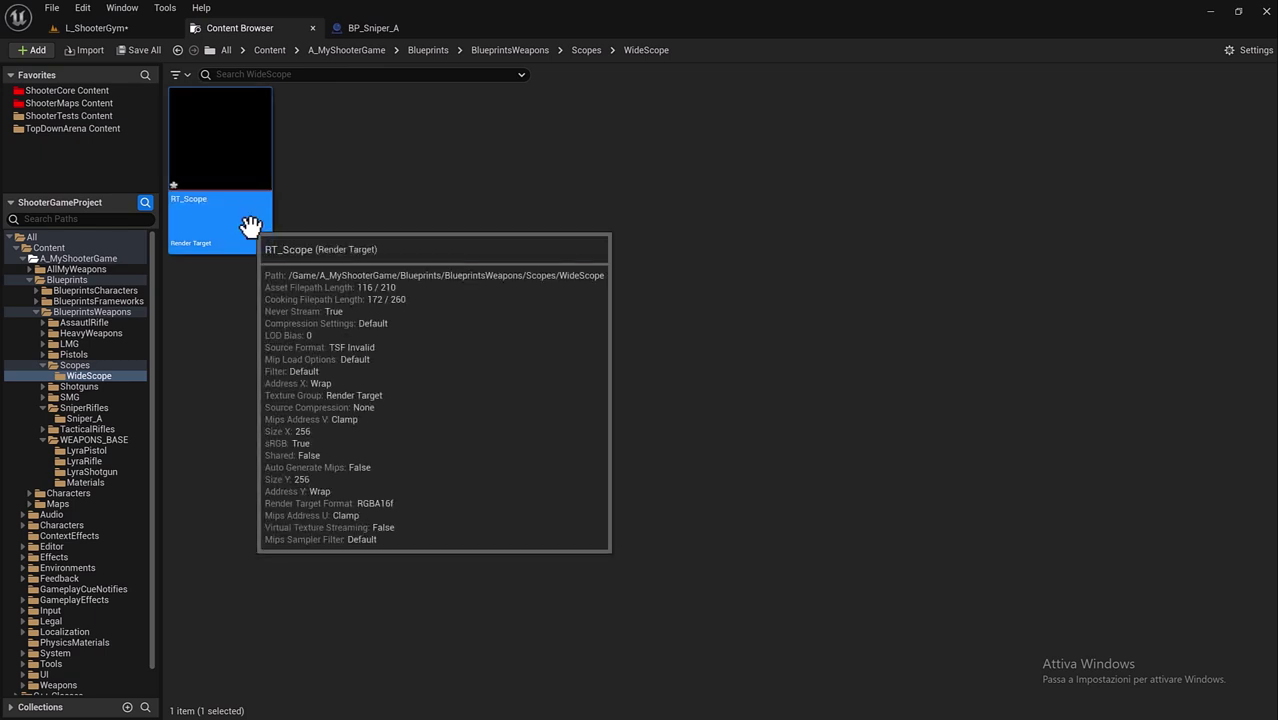
# Step: Open RT_Scope docked, set Size X and Size Y to 1920, and save it
pyautogui.doubleClick(250, 225)
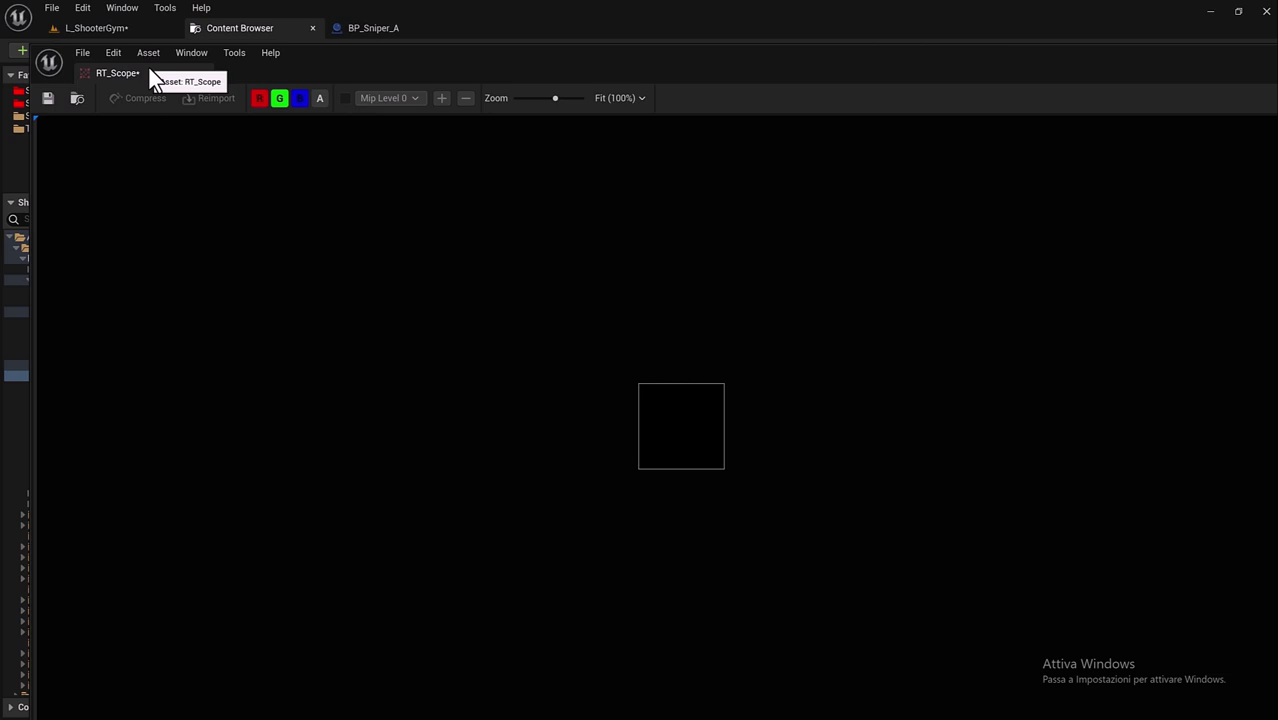
pyautogui.moveTo(149, 68); pyautogui.dragTo(528, 28)
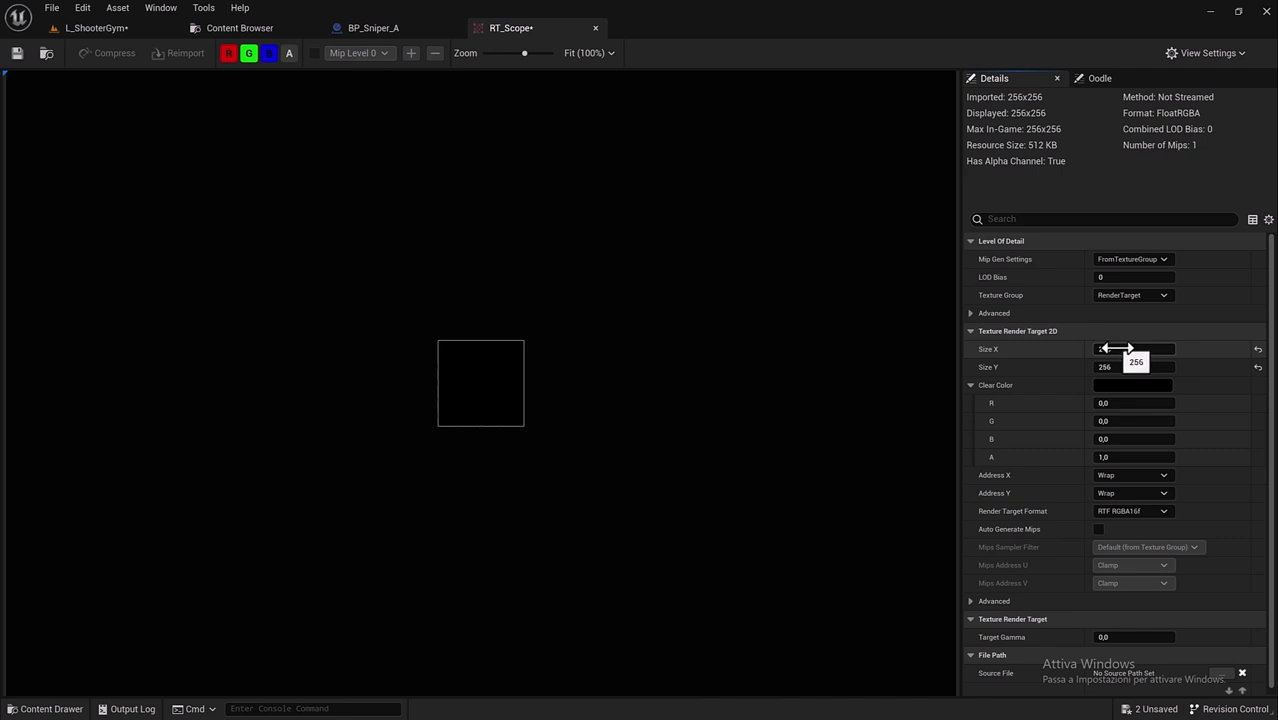
pyautogui.click(1113, 349)
pyautogui.press('Tab')
pyautogui.write('1920')
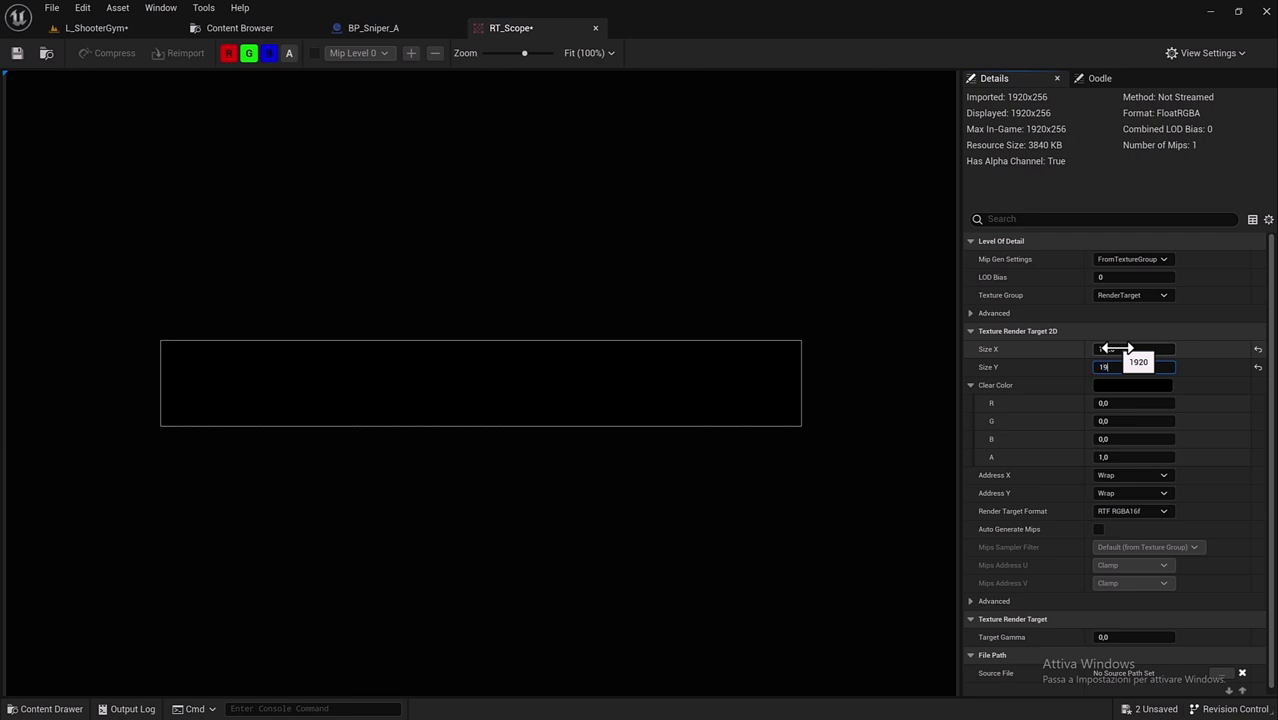
pyautogui.press('Return')
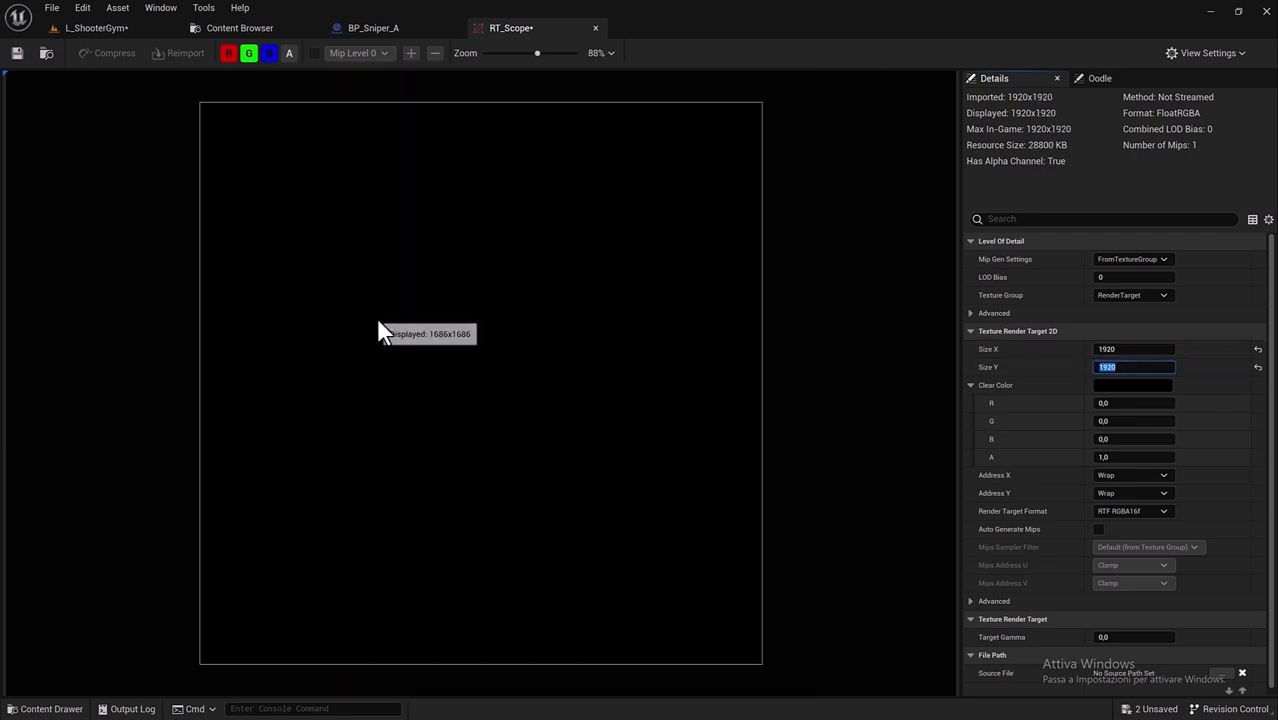
pyautogui.click(16, 53)
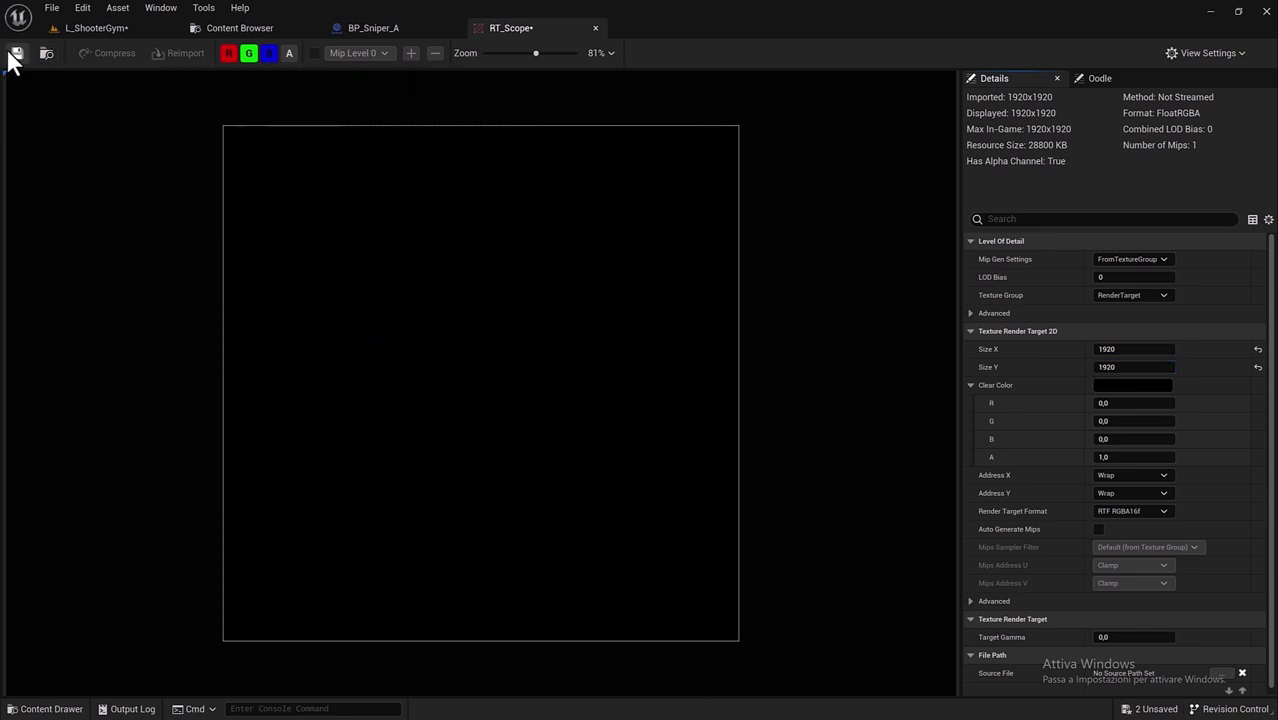
# Step: Close the RT_Scope editor and create a material from it, named RT_Scope_Mat by default
pyautogui.click(595, 28)
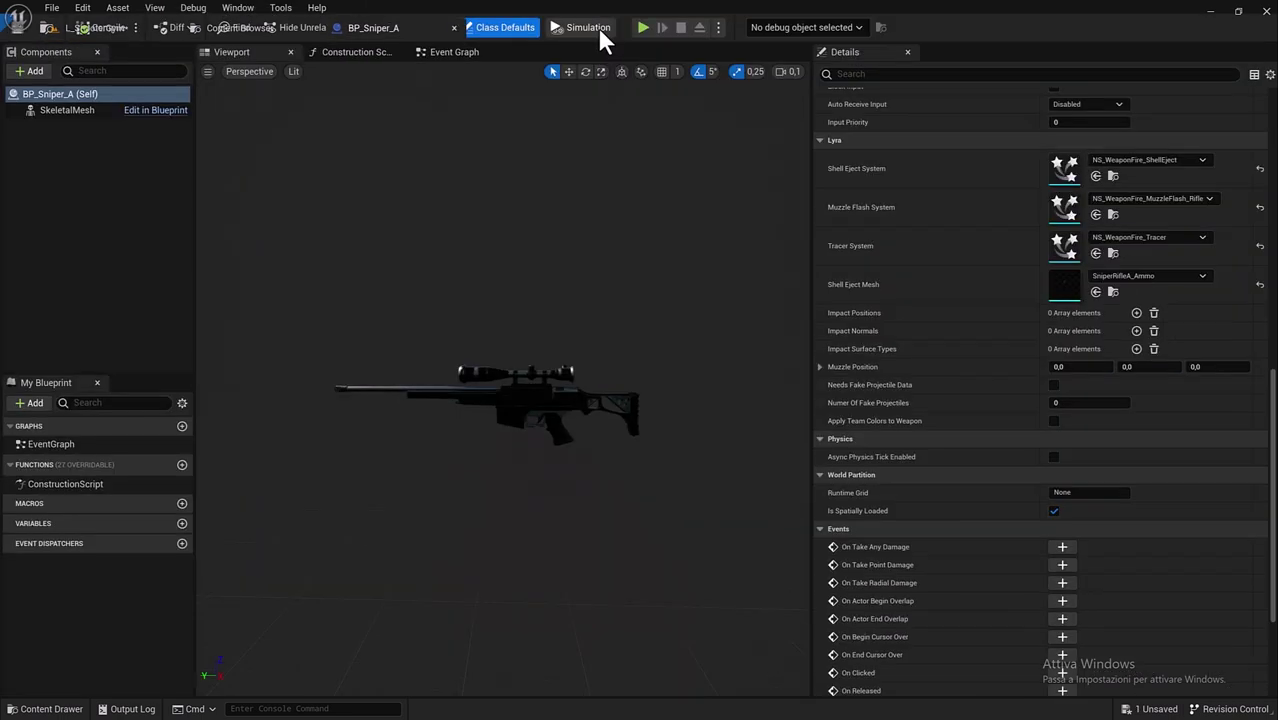
pyautogui.click(262, 26)
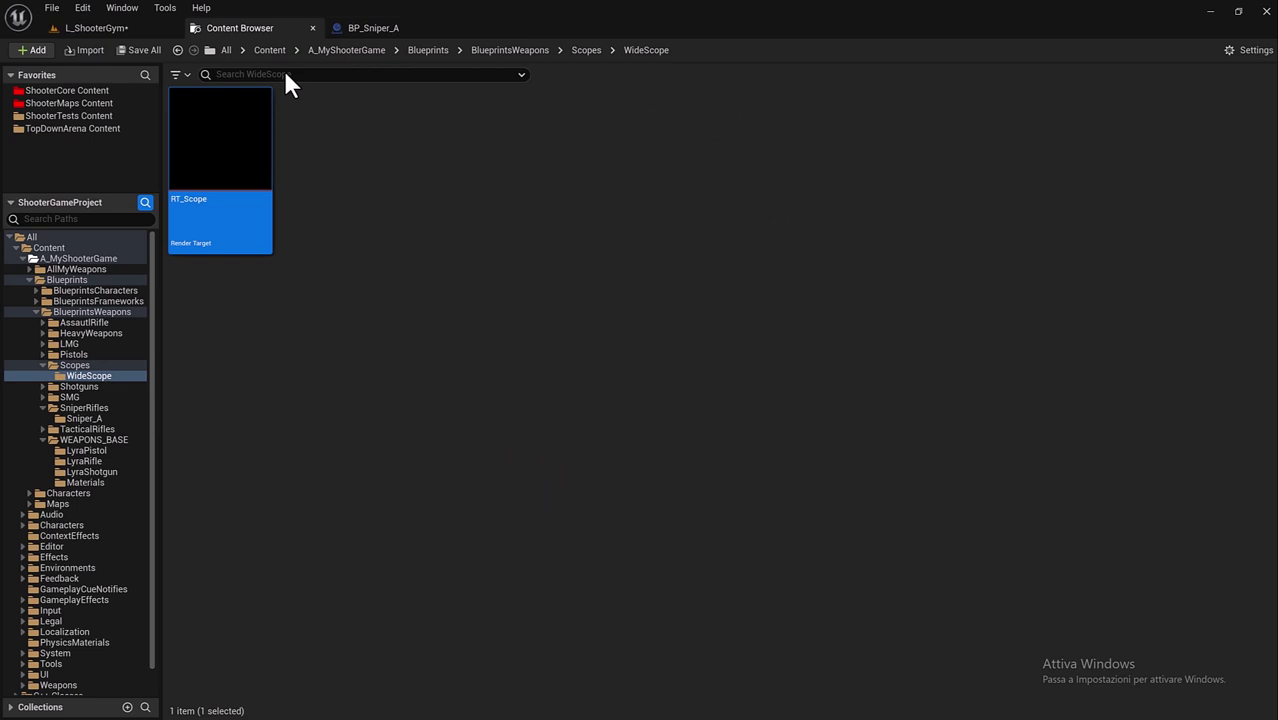
pyautogui.moveTo(216, 214)
pyautogui.rightClick(256, 152)
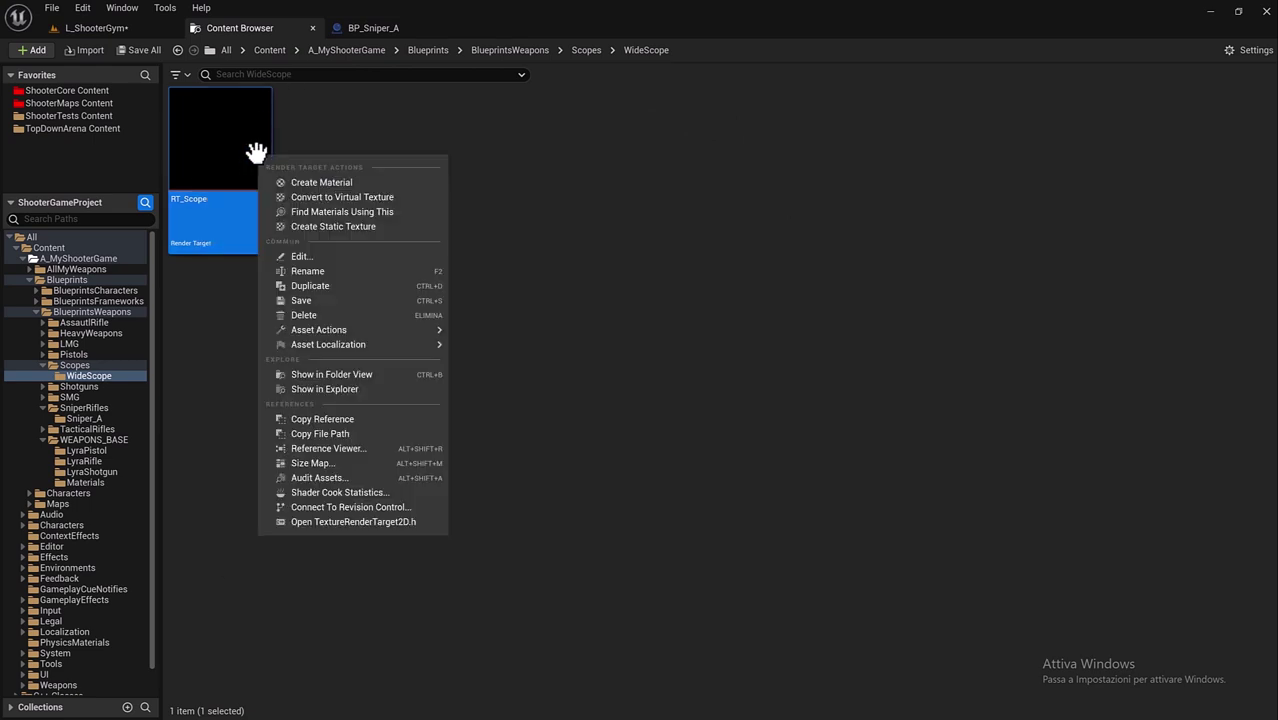
pyautogui.click(319, 182)
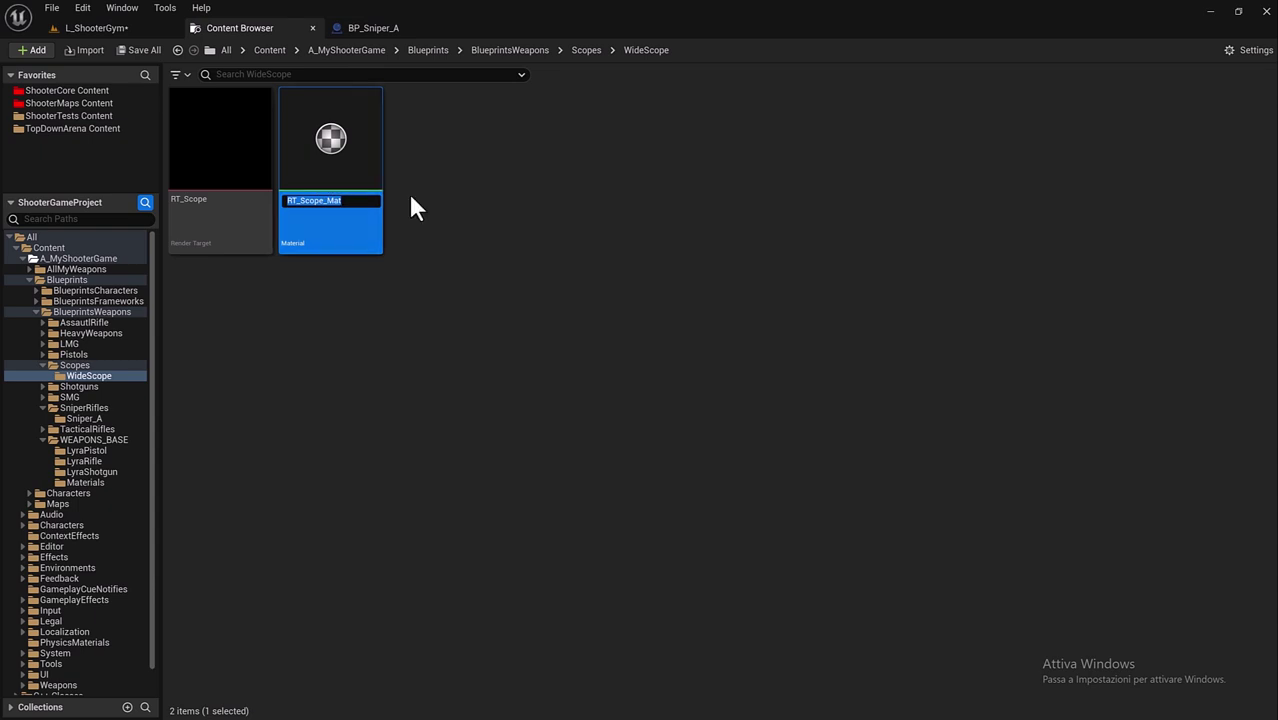
pyautogui.press('Return')
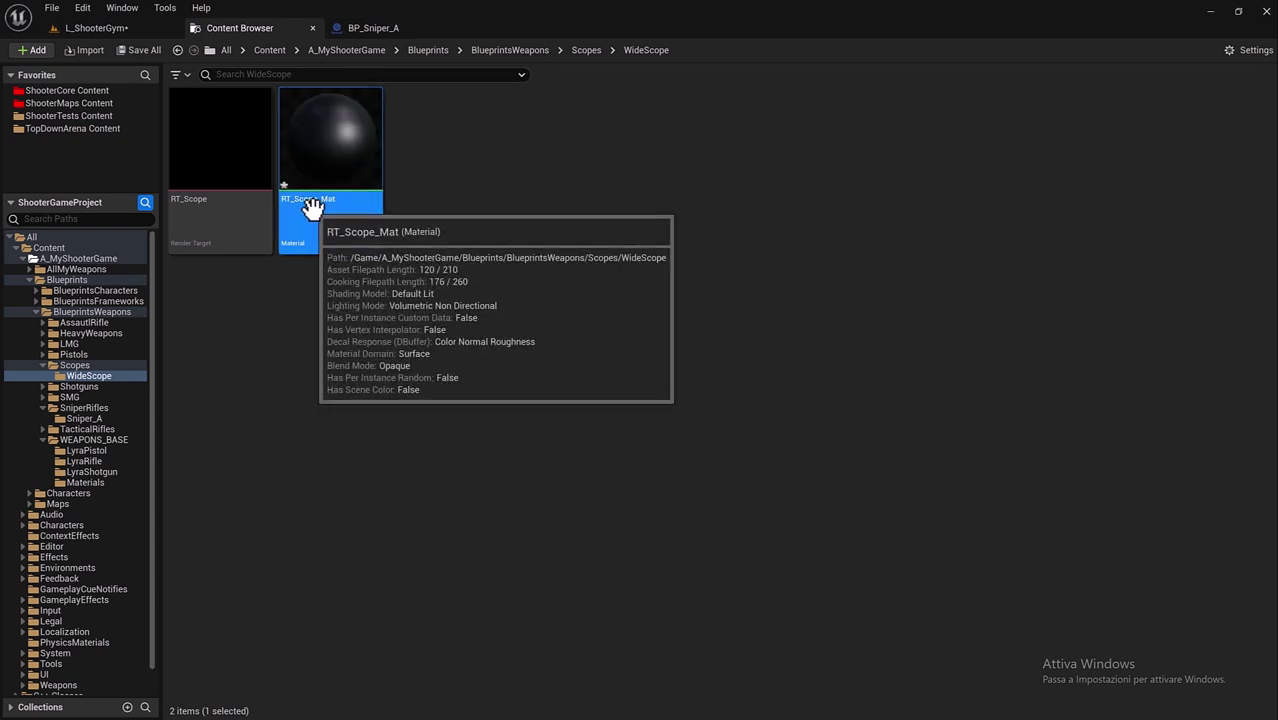
# Step: Rename RT_Scope_Mat to M_Scope and open it in the material editor
pyautogui.click(312, 203)
pyautogui.moveTo(297, 203); pyautogui.dragTo(270, 207)
pyautogui.write('M')
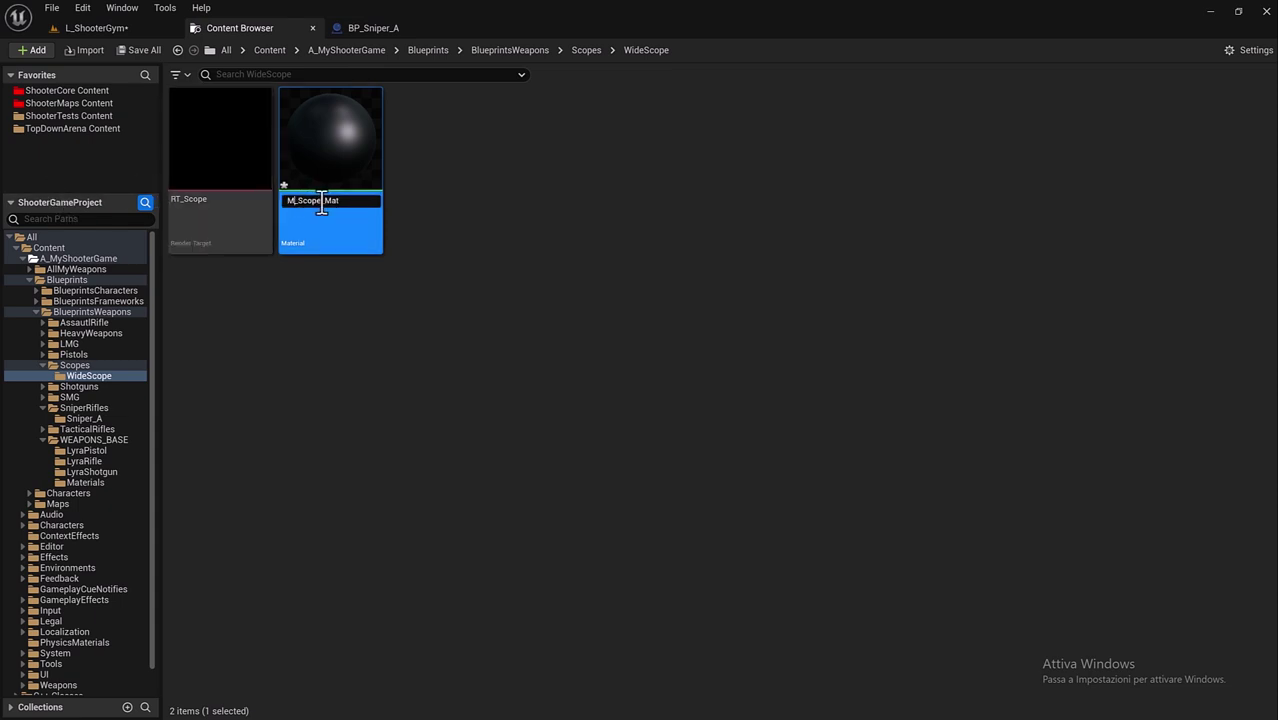
pyautogui.moveTo(322, 203); pyautogui.dragTo(354, 207)
pyautogui.press('Return')
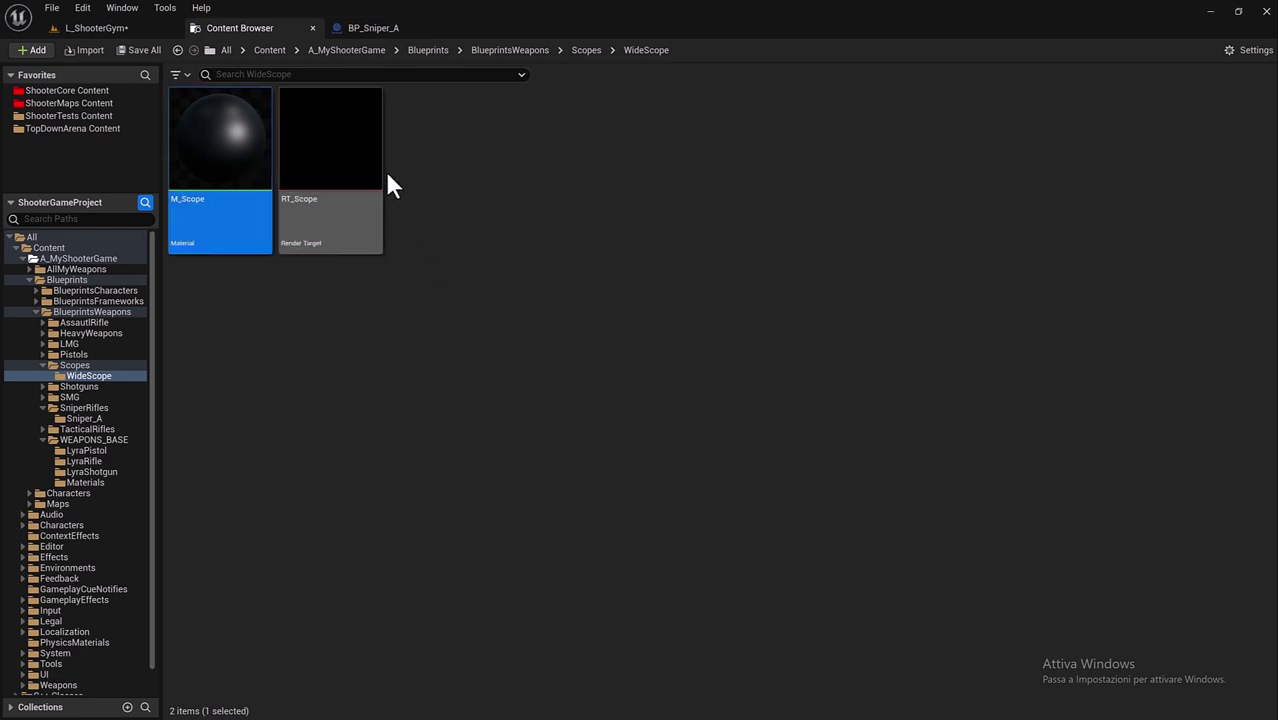
pyautogui.doubleClick(213, 112)
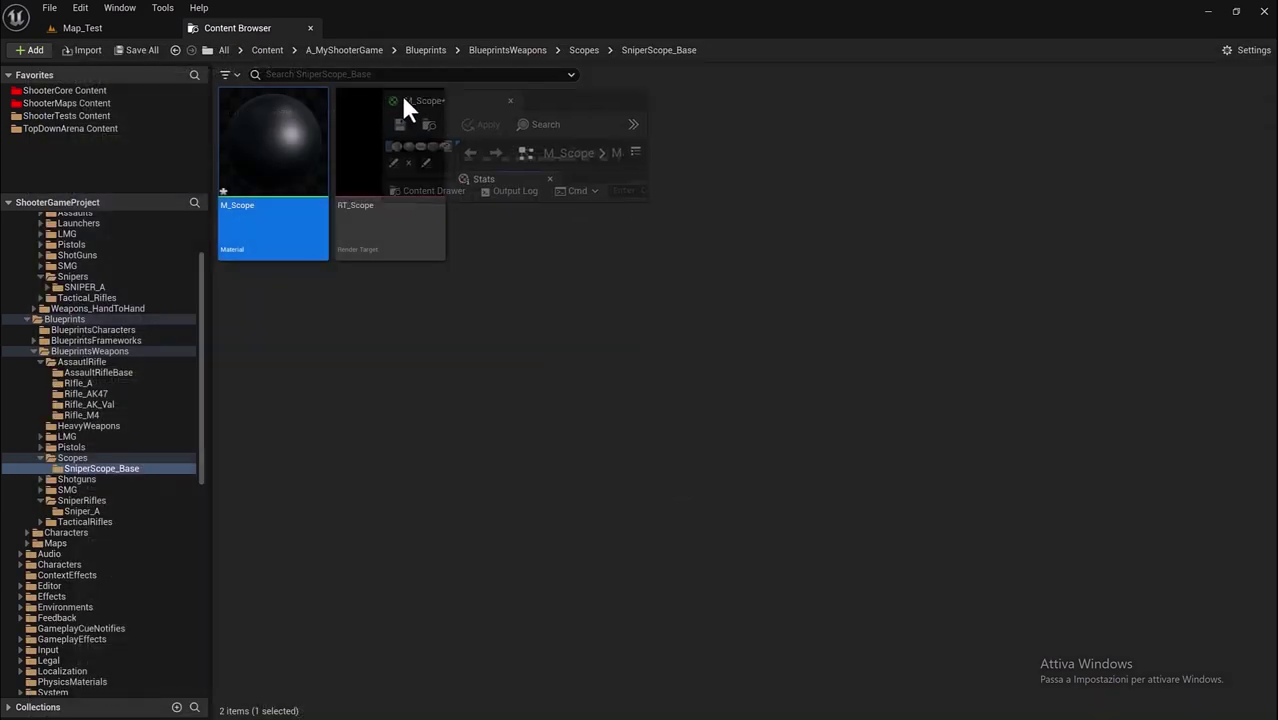
# Step: Dock the M_Scope editor, close shader statistics, and move the Texture Sample node left
pyautogui.moveTo(400, 92); pyautogui.dragTo(384, 32)
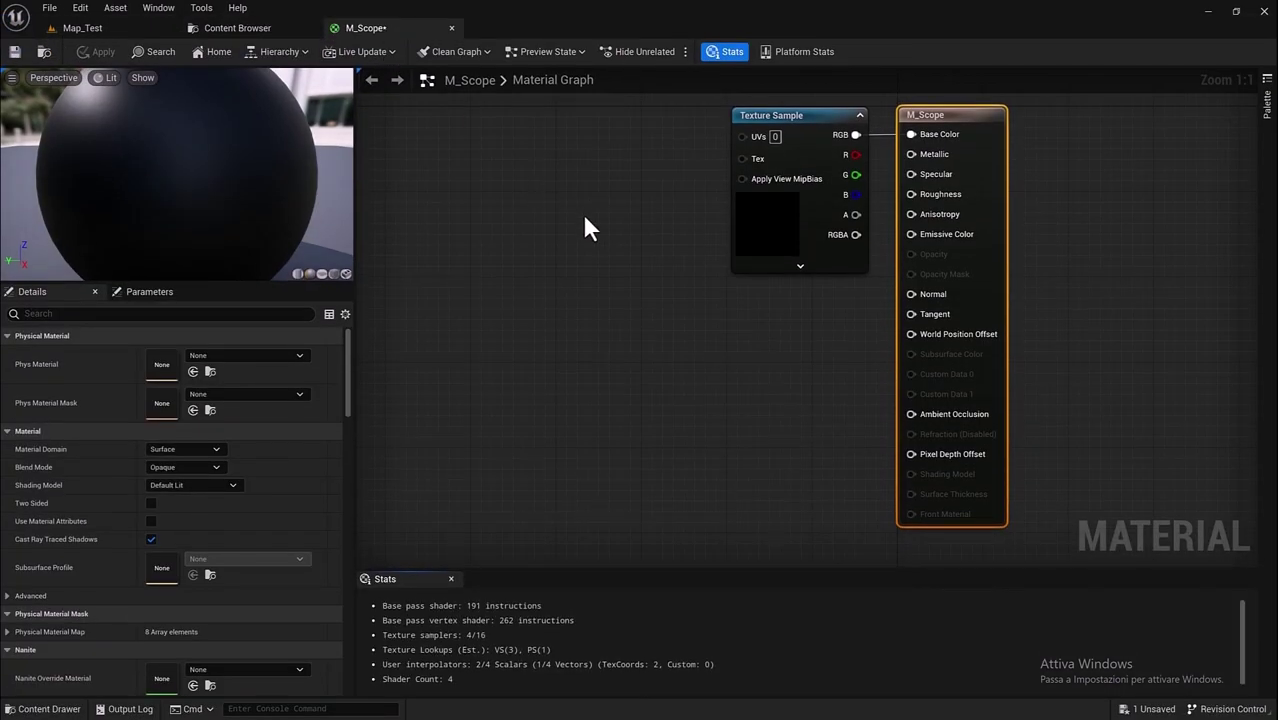
pyautogui.scroll(-2, 582, 322)
pyautogui.scroll(-2, 582, 322)
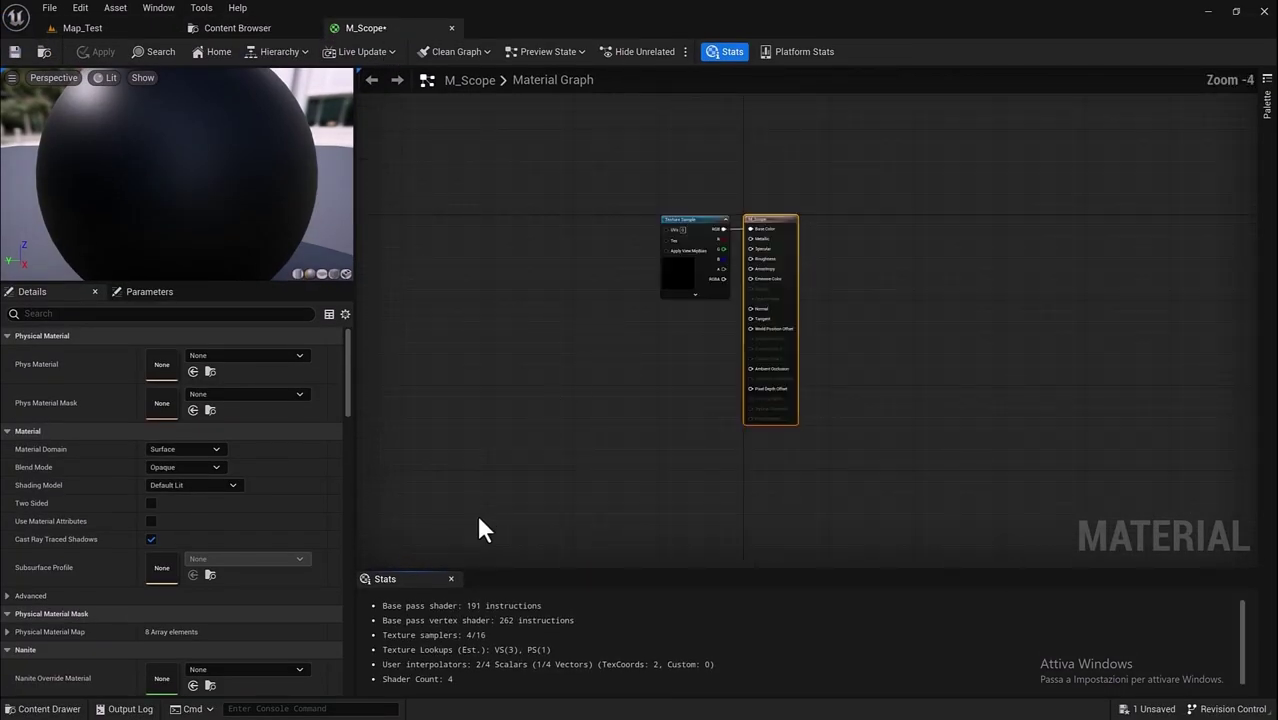
pyautogui.click(452, 580)
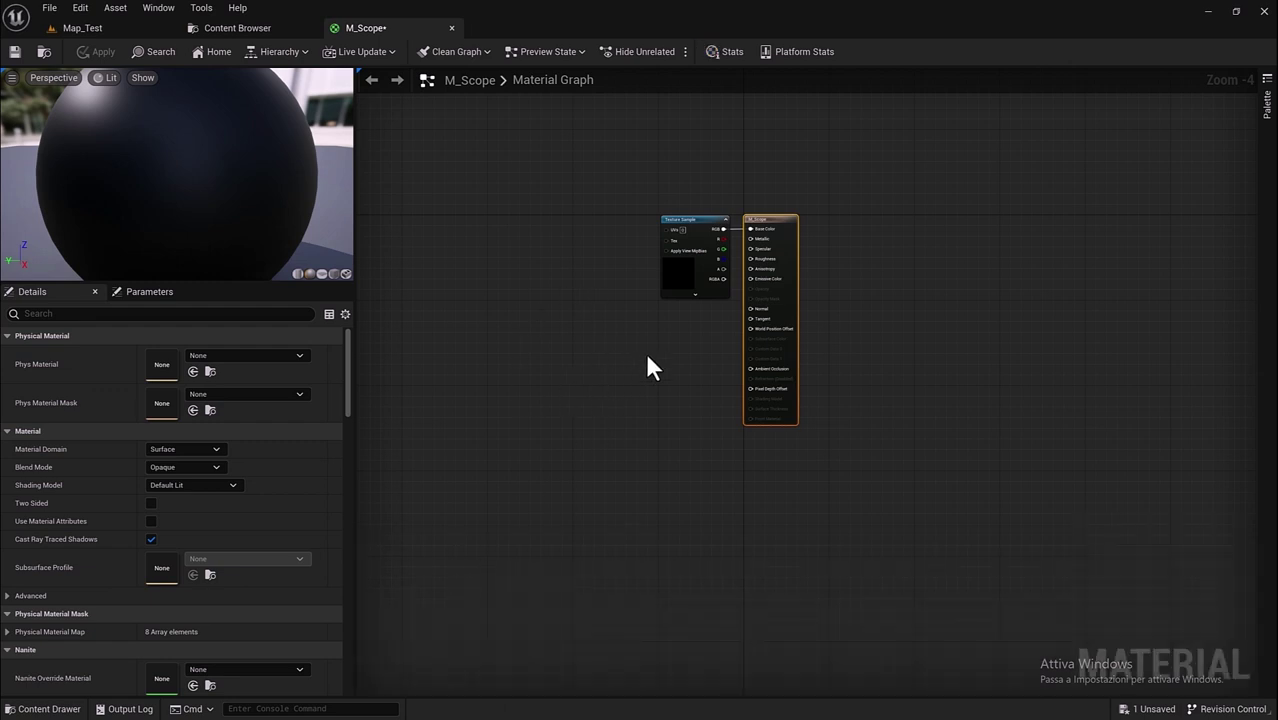
pyautogui.scroll(4, 685, 224)
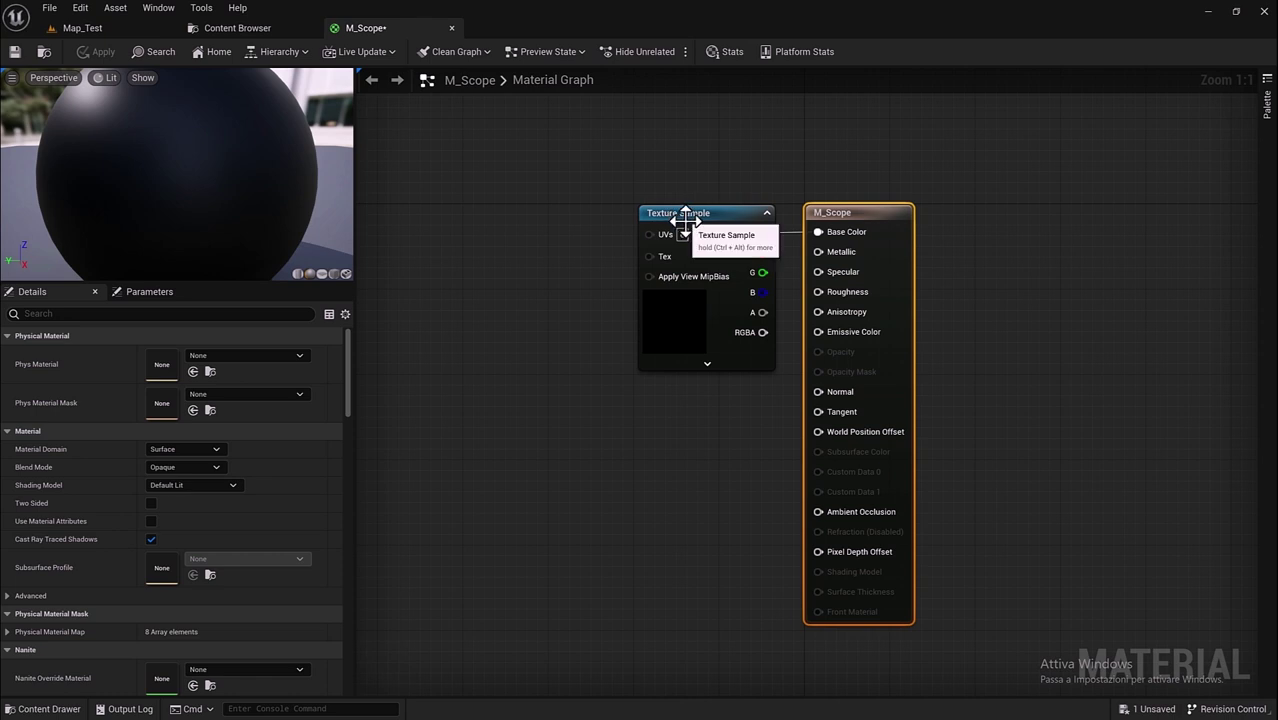
pyautogui.moveTo(685, 220); pyautogui.dragTo(423, 226)
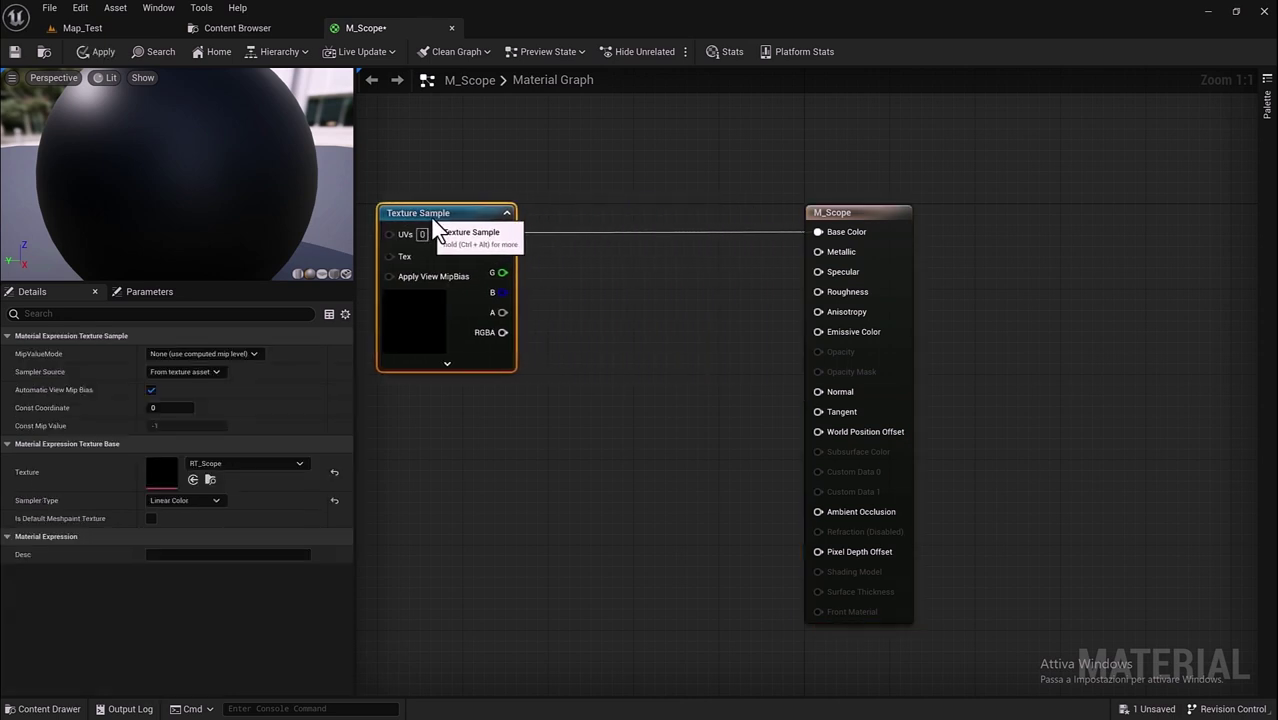
# Step: Set M_Scope's shading model to Unlit and apply the change
pyautogui.click(853, 213)
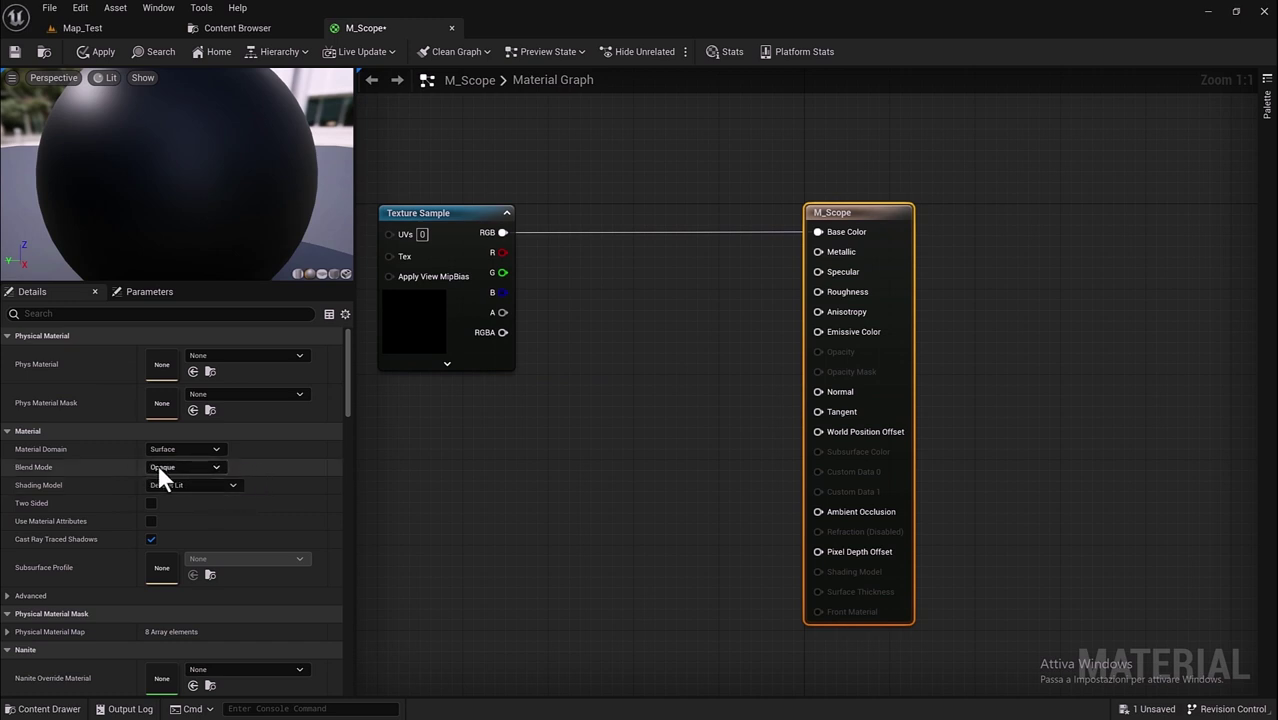
pyautogui.click(221, 485)
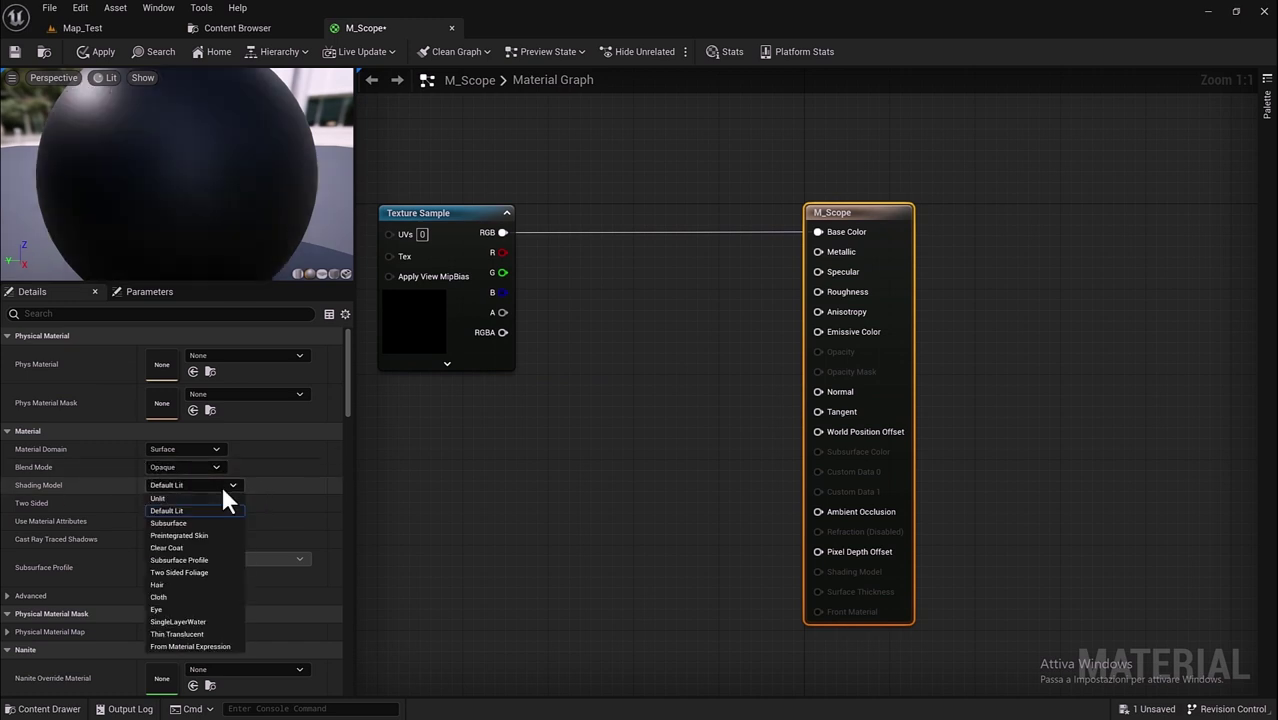
pyautogui.click(161, 497)
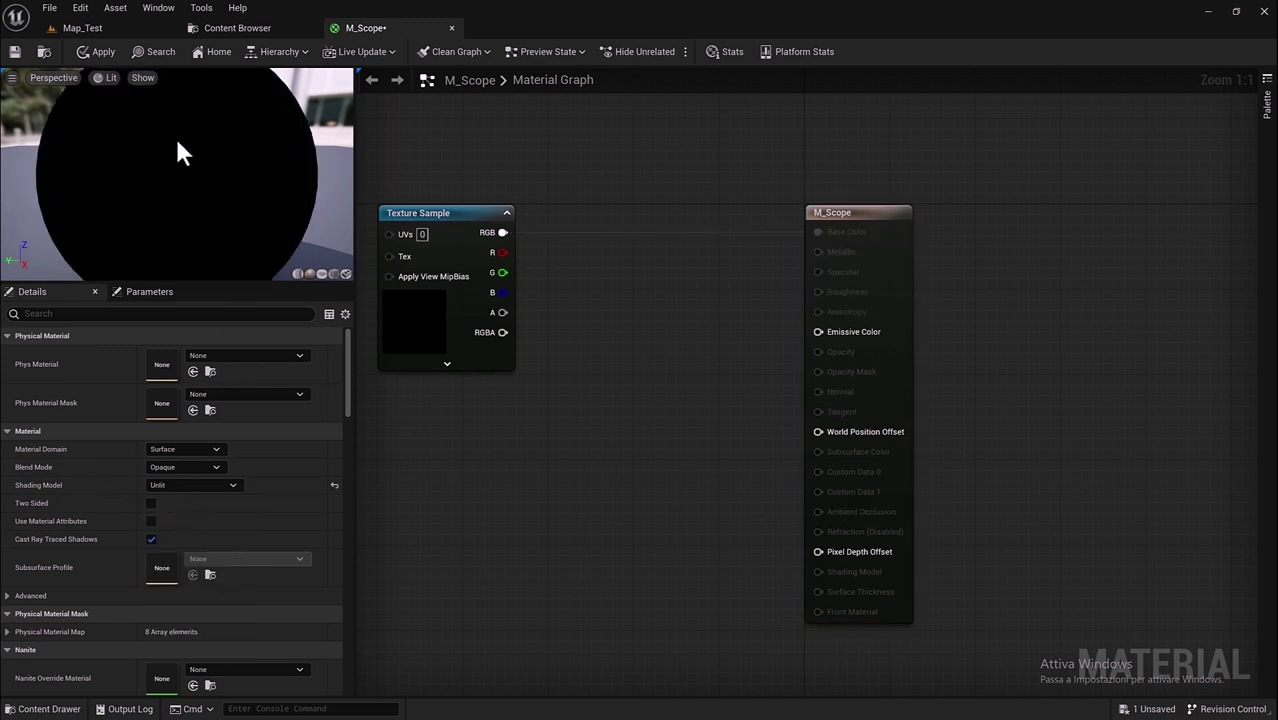
pyautogui.click(97, 51)
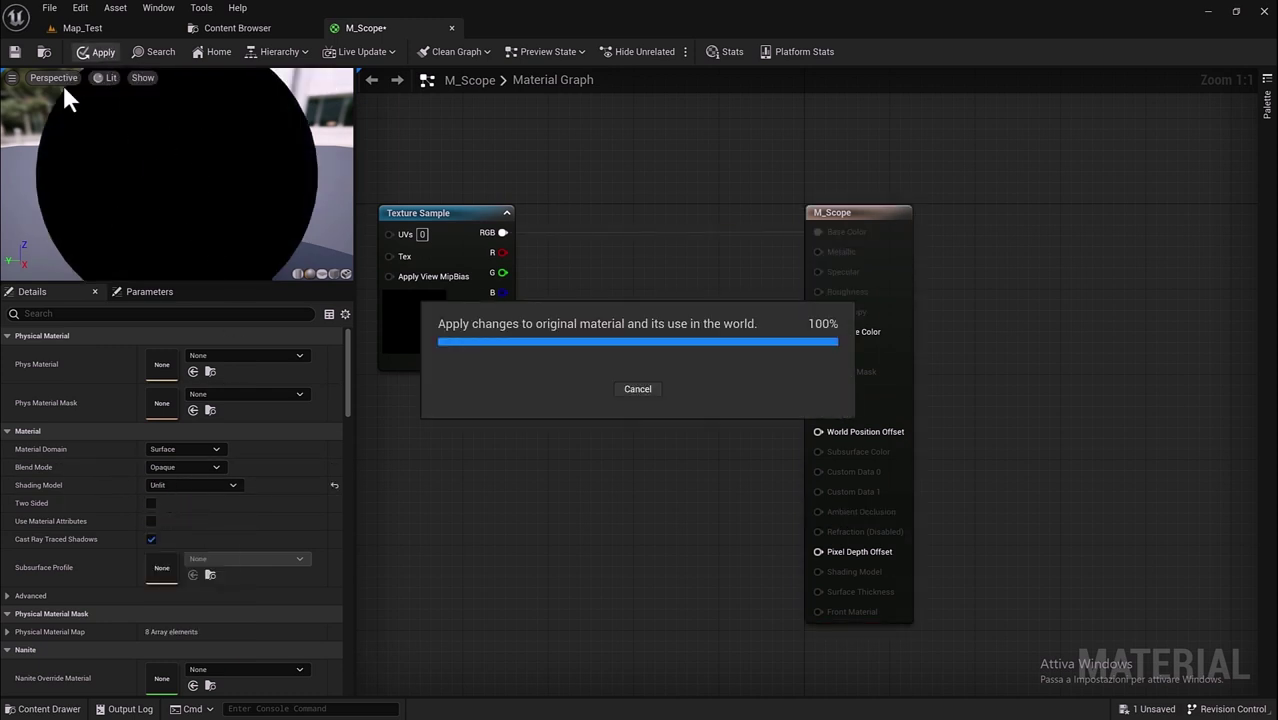
# Step: Convert the RT_Scope texture sample into a parameter named Param_TextureTarget, keeping RT_Scope as its texture
pyautogui.rightClick(462, 218)
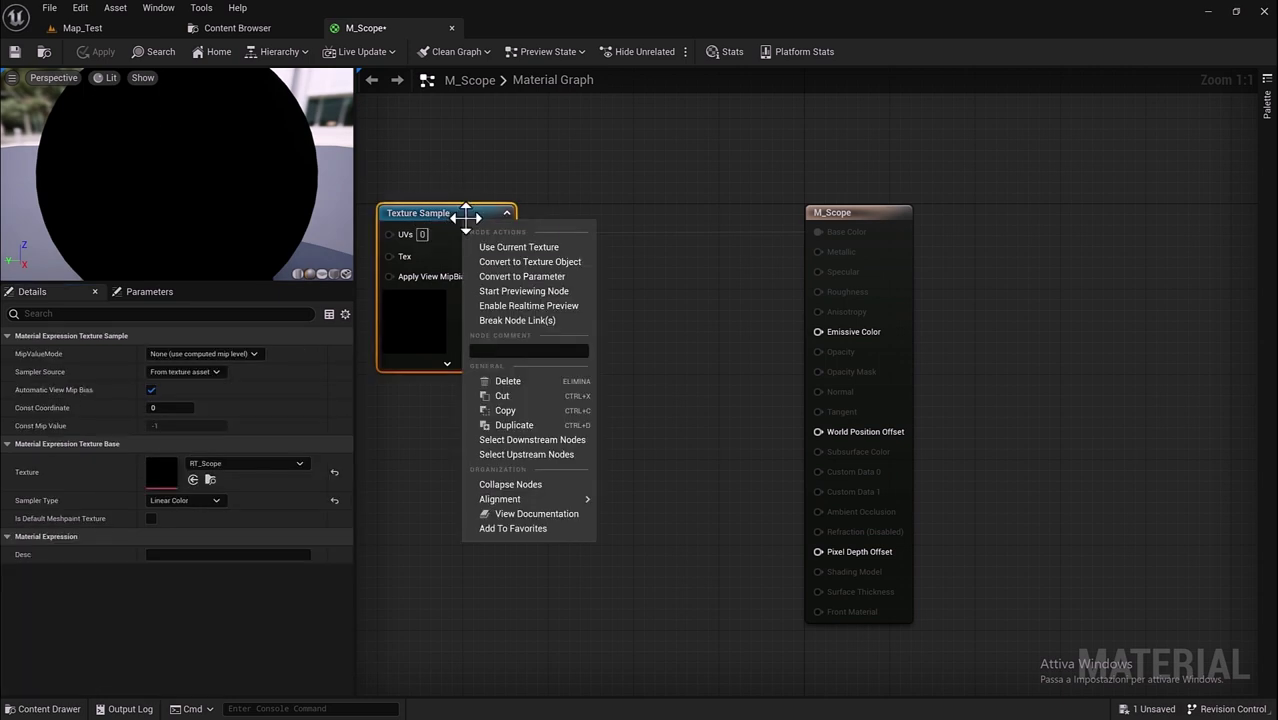
pyautogui.click(547, 277)
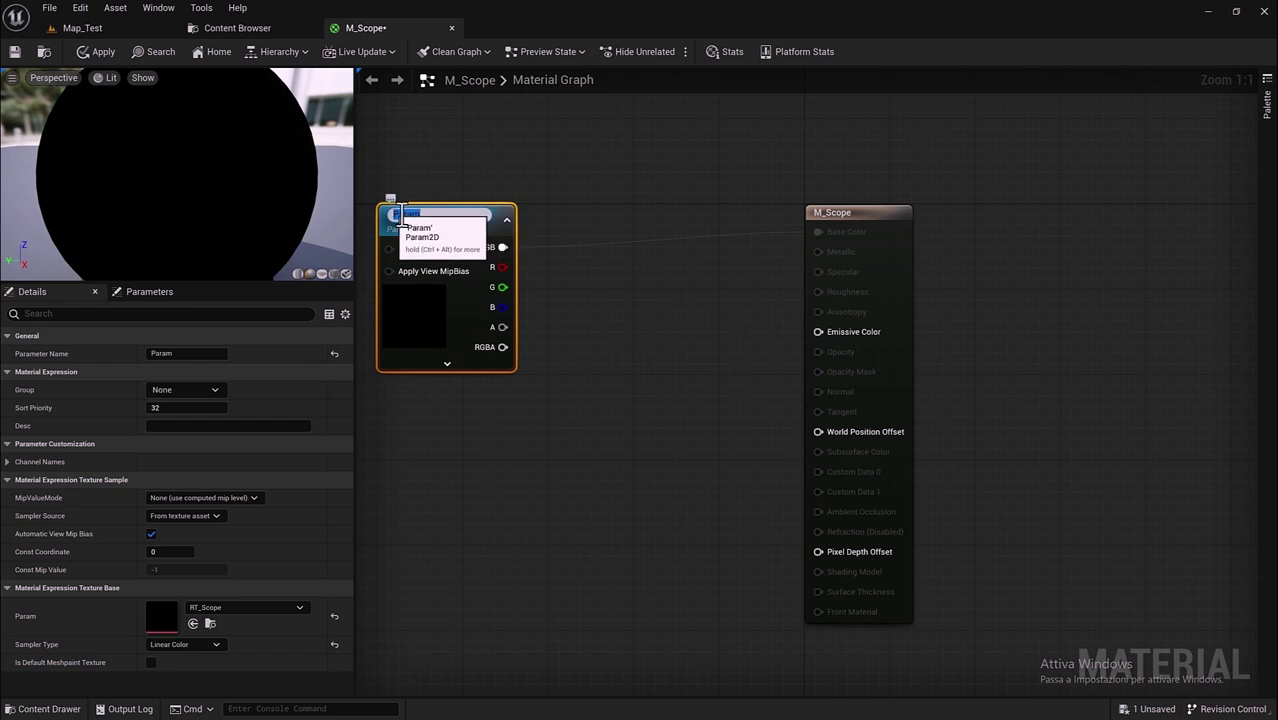
pyautogui.click(483, 214)
pyautogui.write('_Text')
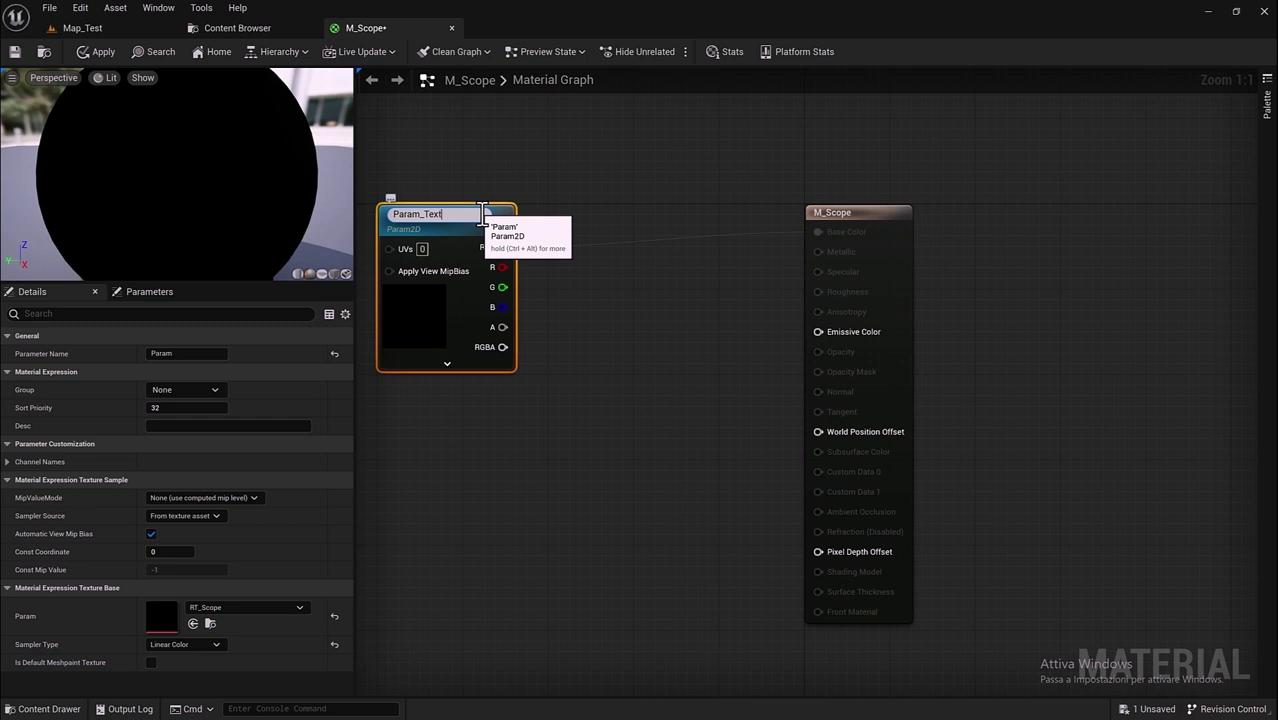
pyautogui.write('ureTarget')
pyautogui.press('Return')
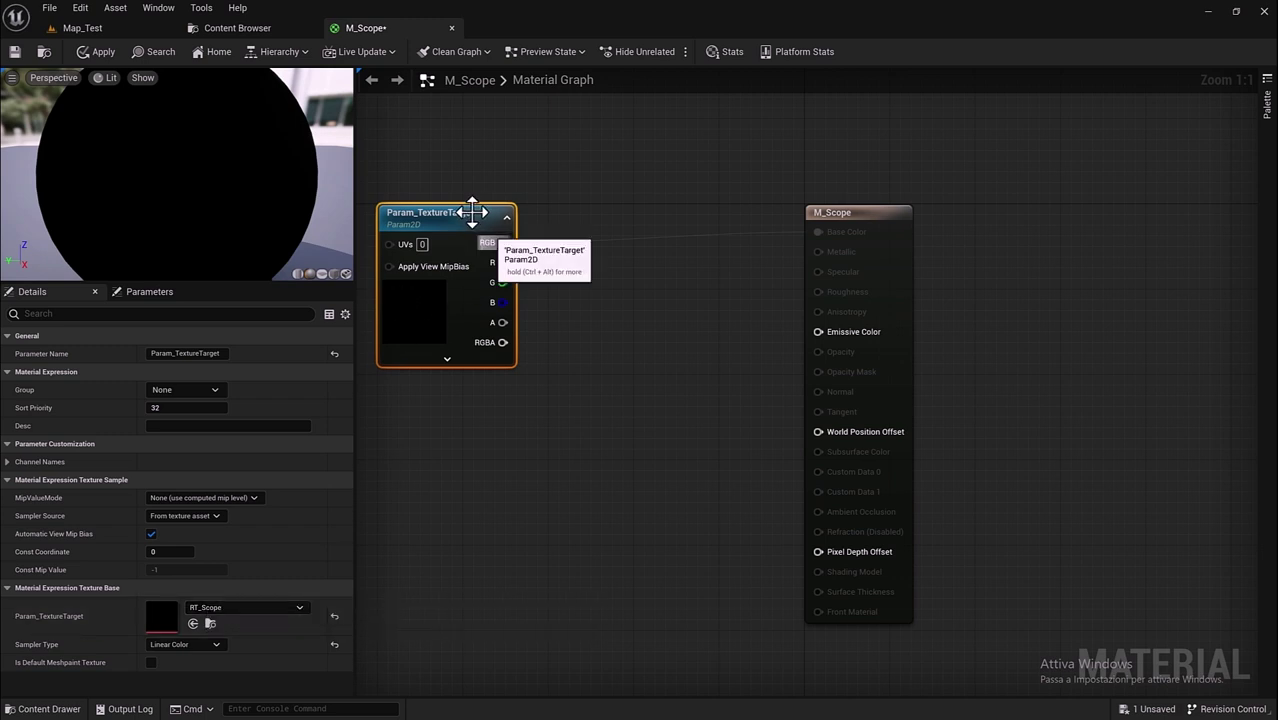
pyautogui.moveTo(468, 212); pyautogui.dragTo(500, 201)
pyautogui.click(218, 609)
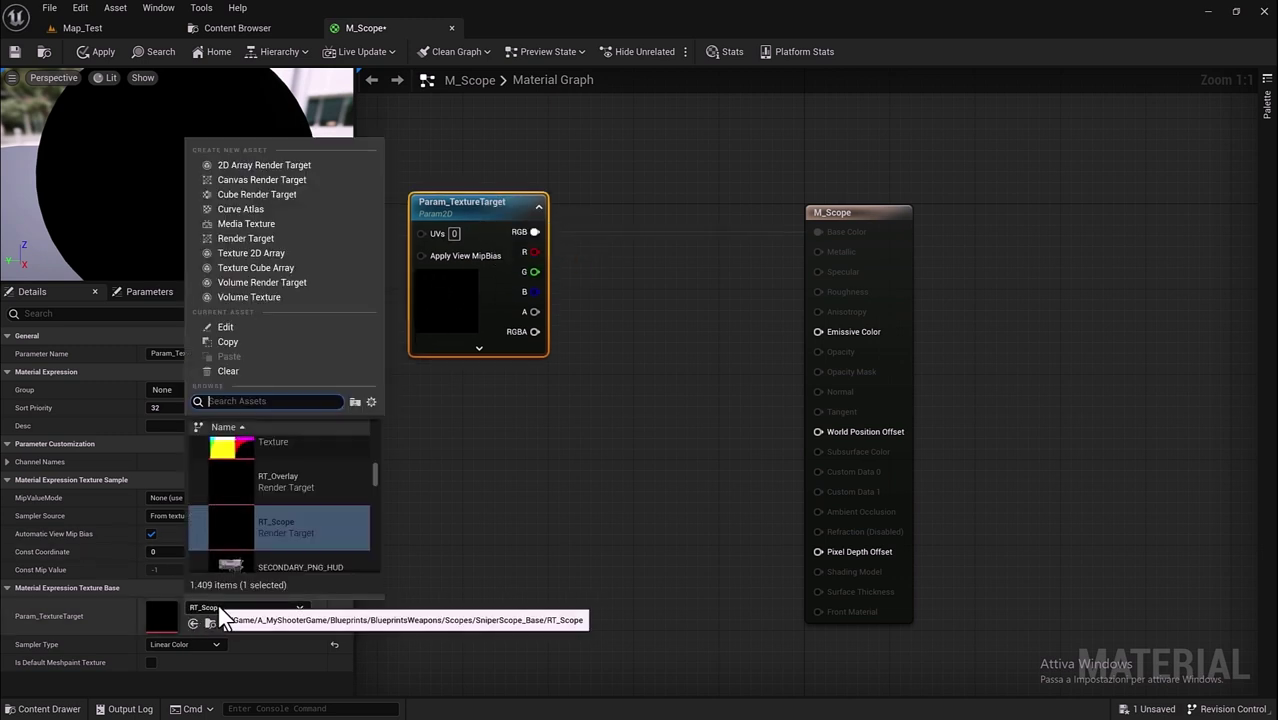
pyautogui.click(221, 606)
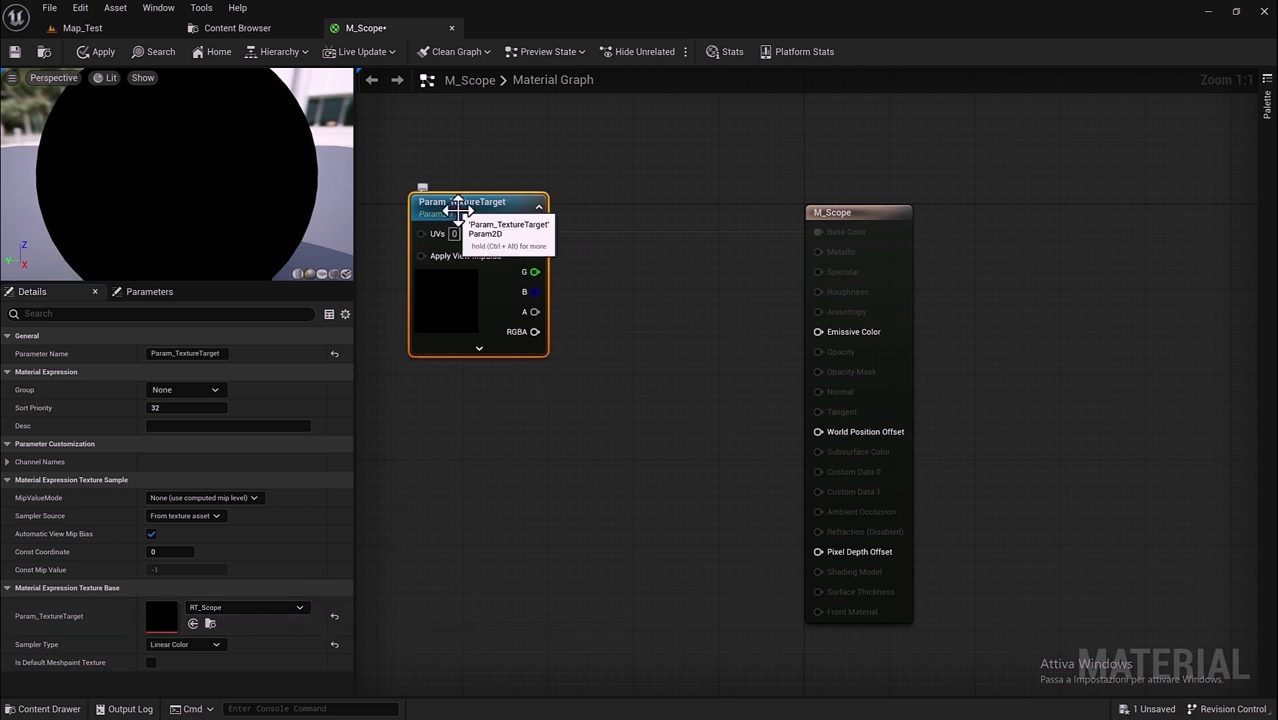
# Step: Duplicate Param_TextureTarget below the original and rename the copy Overlay_TextureTarget
pyautogui.hotkey('ctrl', 'd')
pyautogui.moveTo(553, 221); pyautogui.dragTo(516, 386)
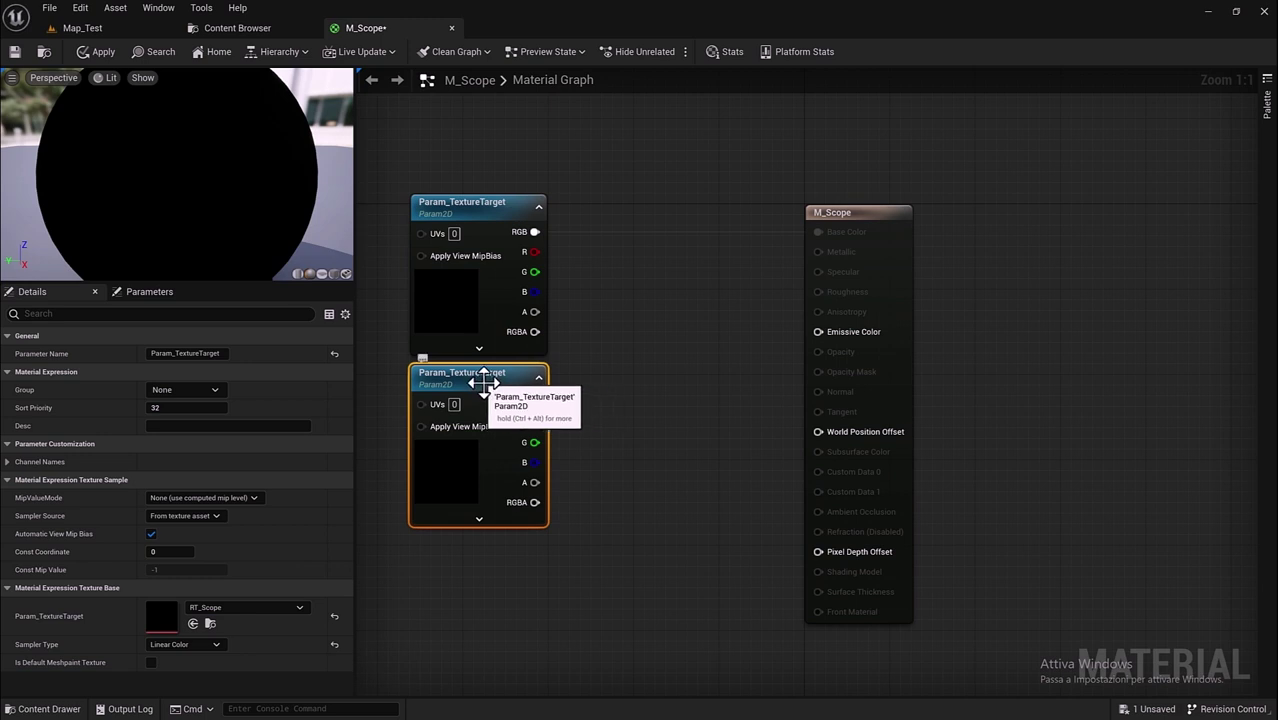
pyautogui.doubleClick(484, 382)
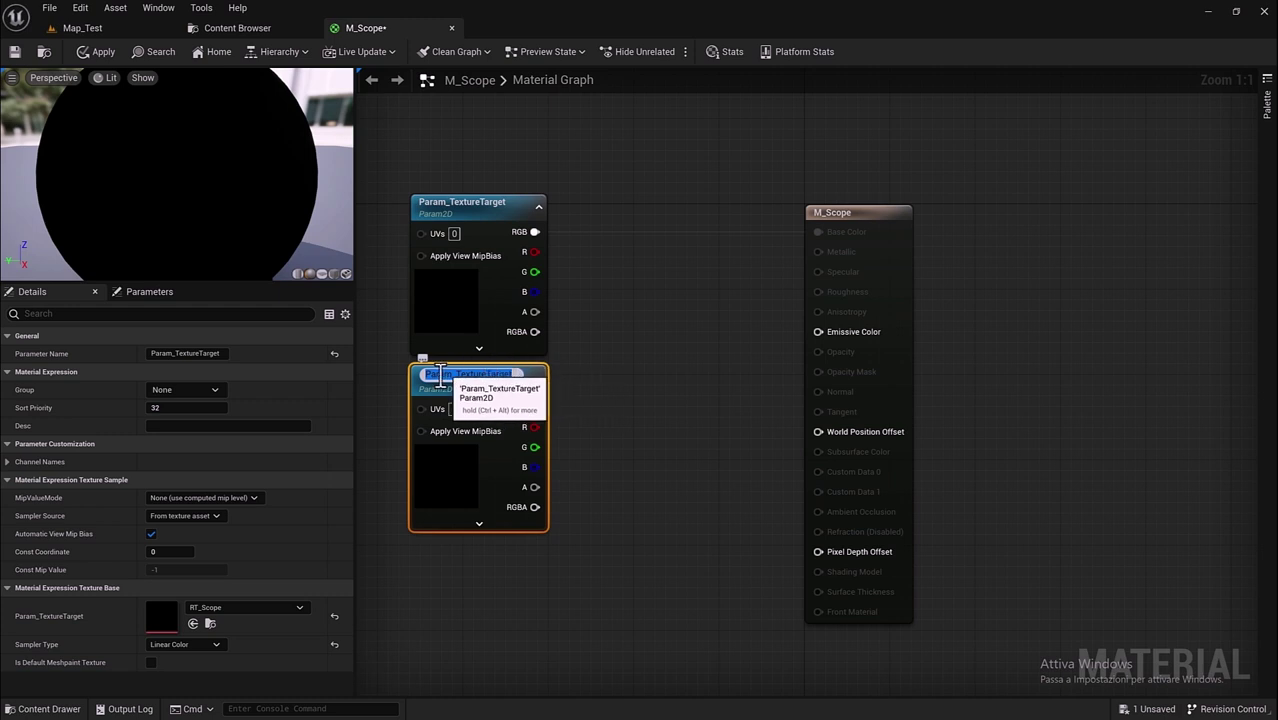
pyautogui.moveTo(414, 376); pyautogui.dragTo(413, 378)
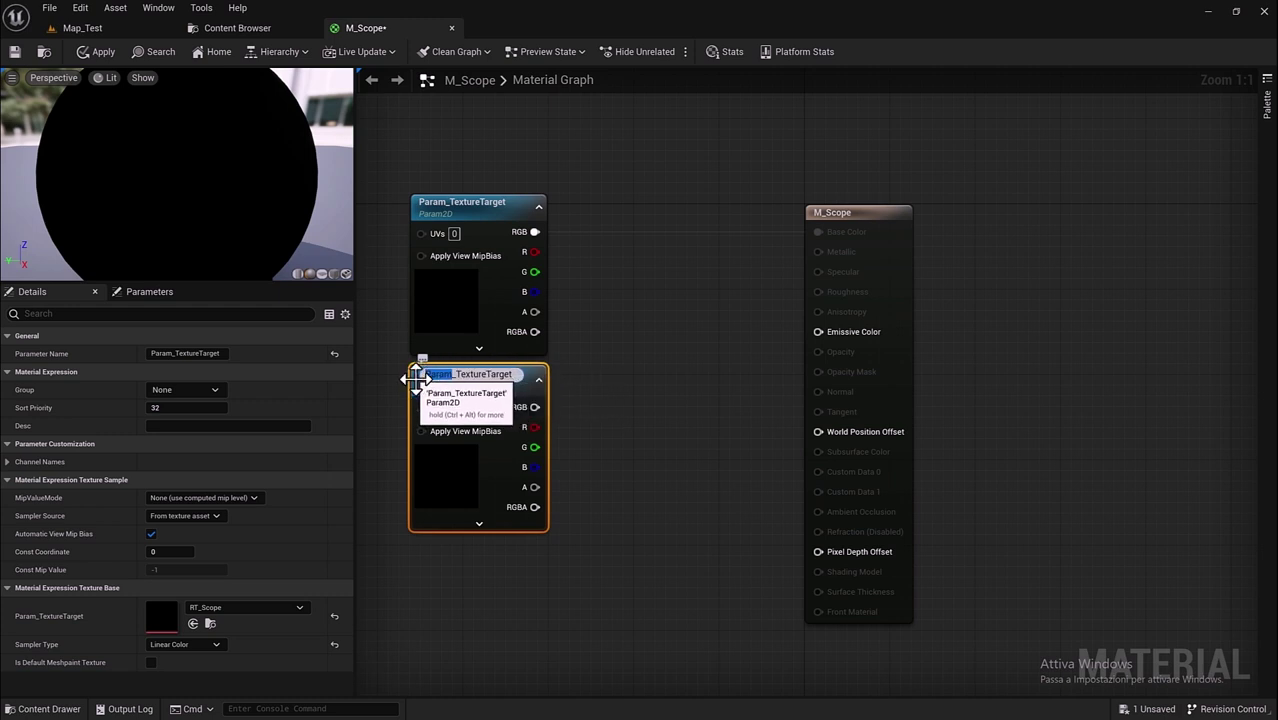
pyautogui.write('Overla')
pyautogui.write('y')
pyautogui.press('Return')
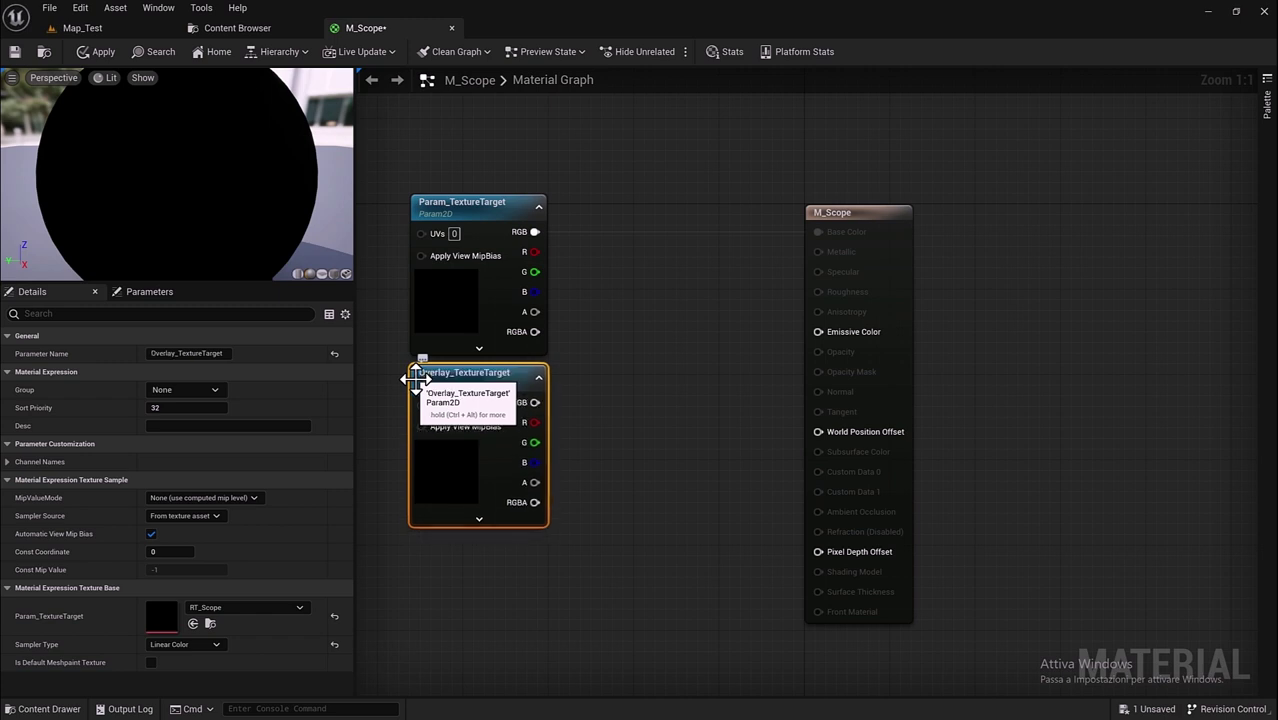
pyautogui.moveTo(573, 395); pyautogui.dragTo(679, 334, button='right')
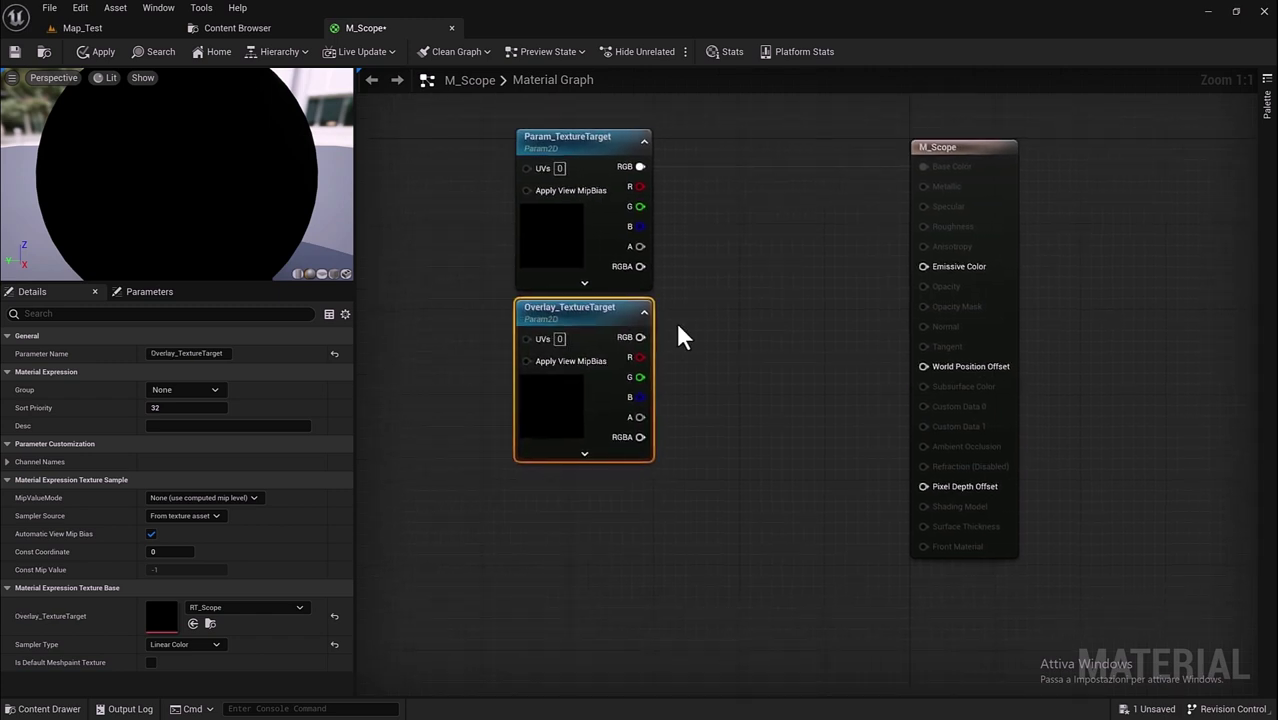
# Step: Search 'lens' and assign T_Scope_25x56_Lens_ALB as Overlay_TextureTarget's texture
pyautogui.click(299, 606)
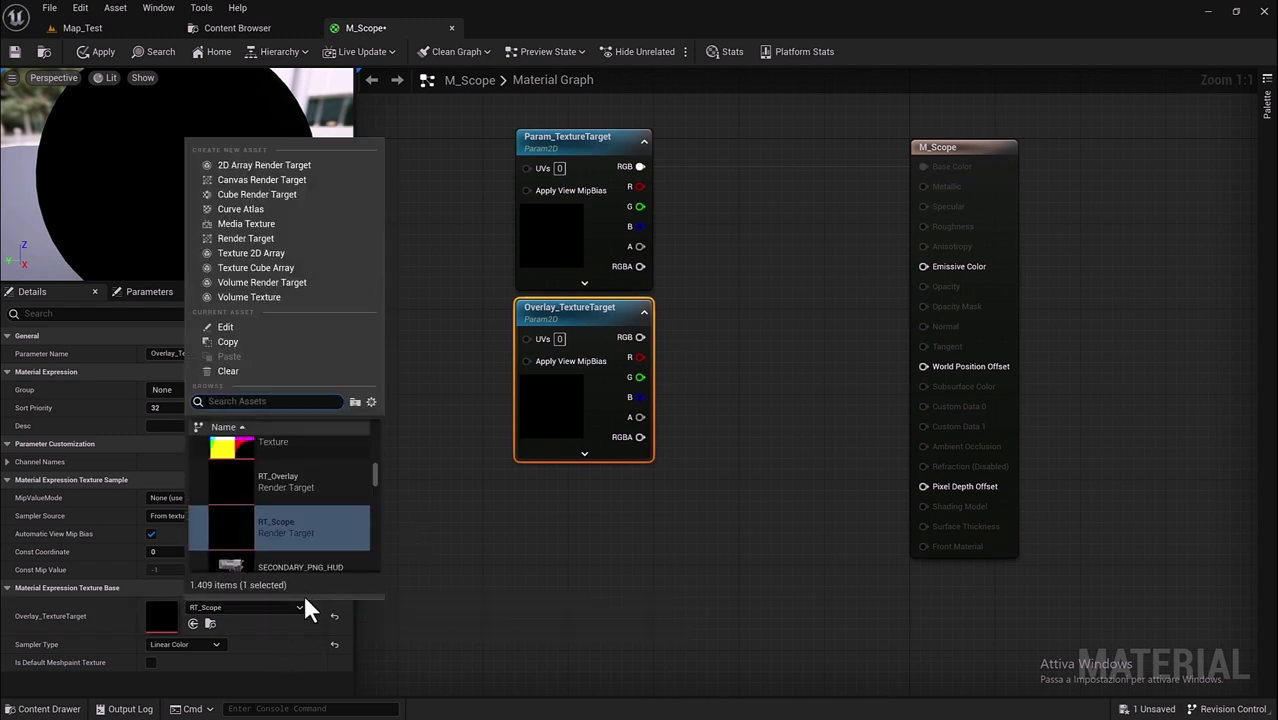
pyautogui.write('lens')
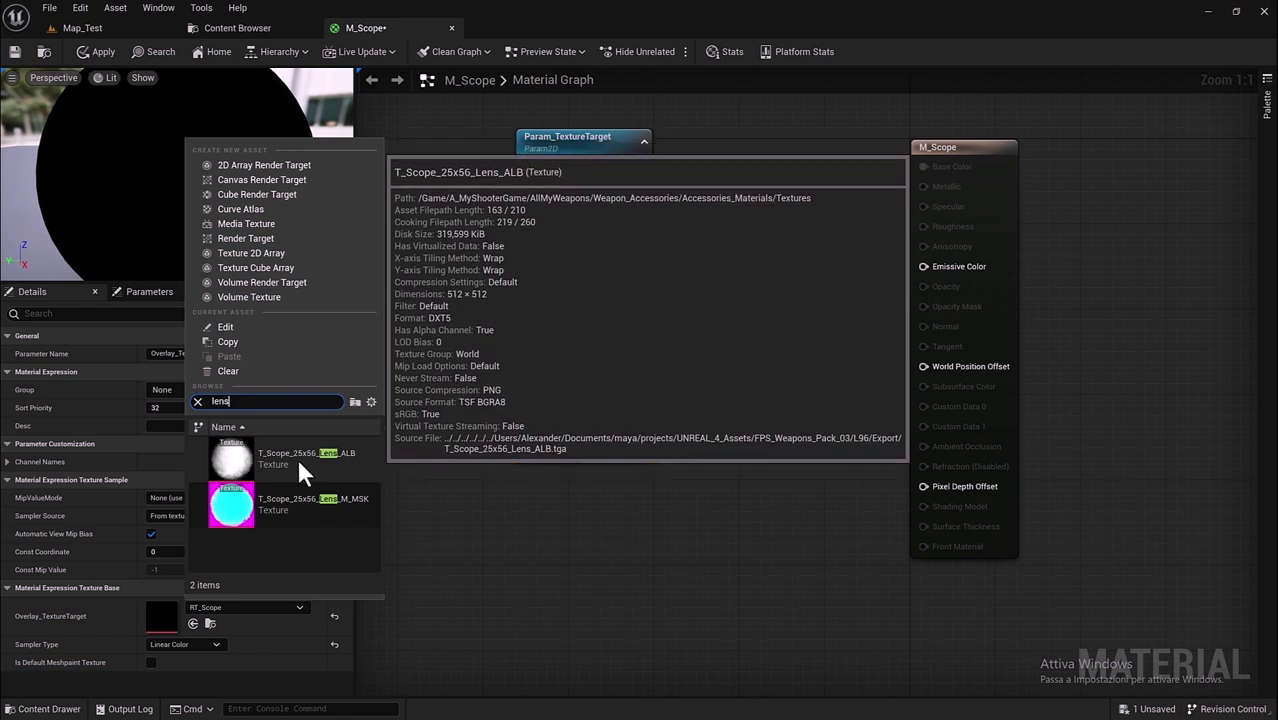
pyautogui.click(294, 462)
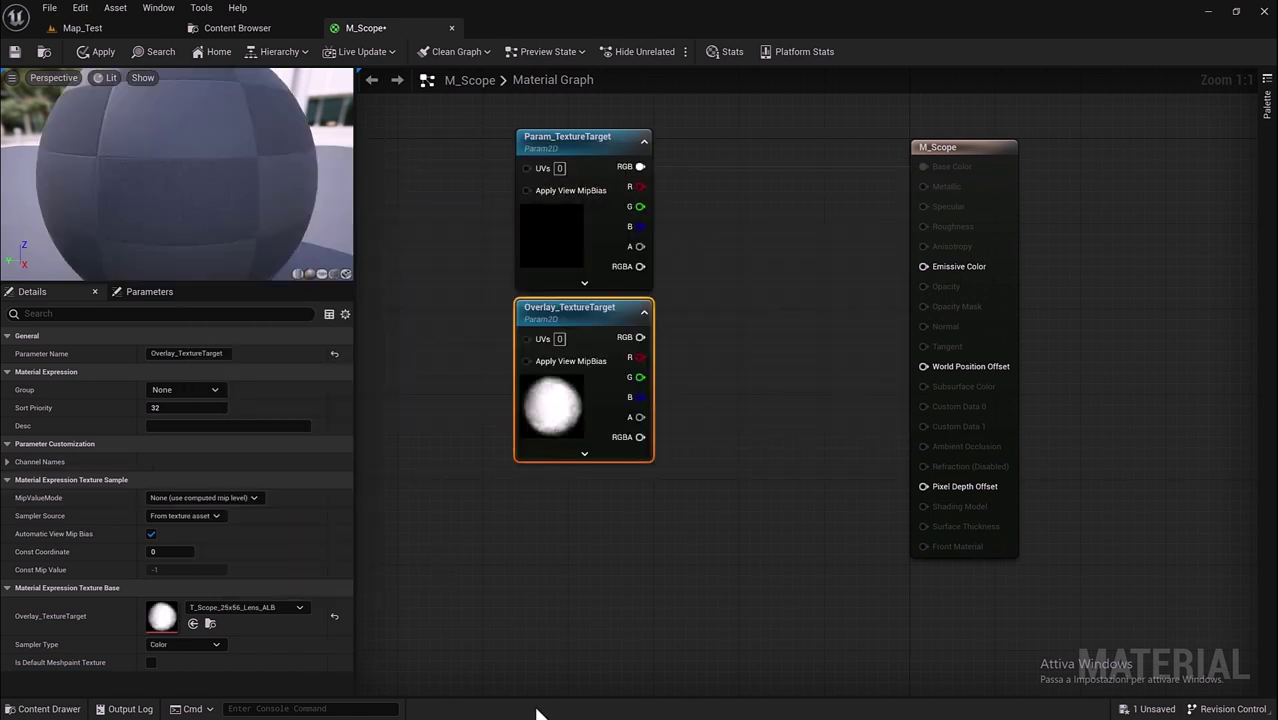
pyautogui.moveTo(452, 236); pyautogui.dragTo(551, 270, button='right')
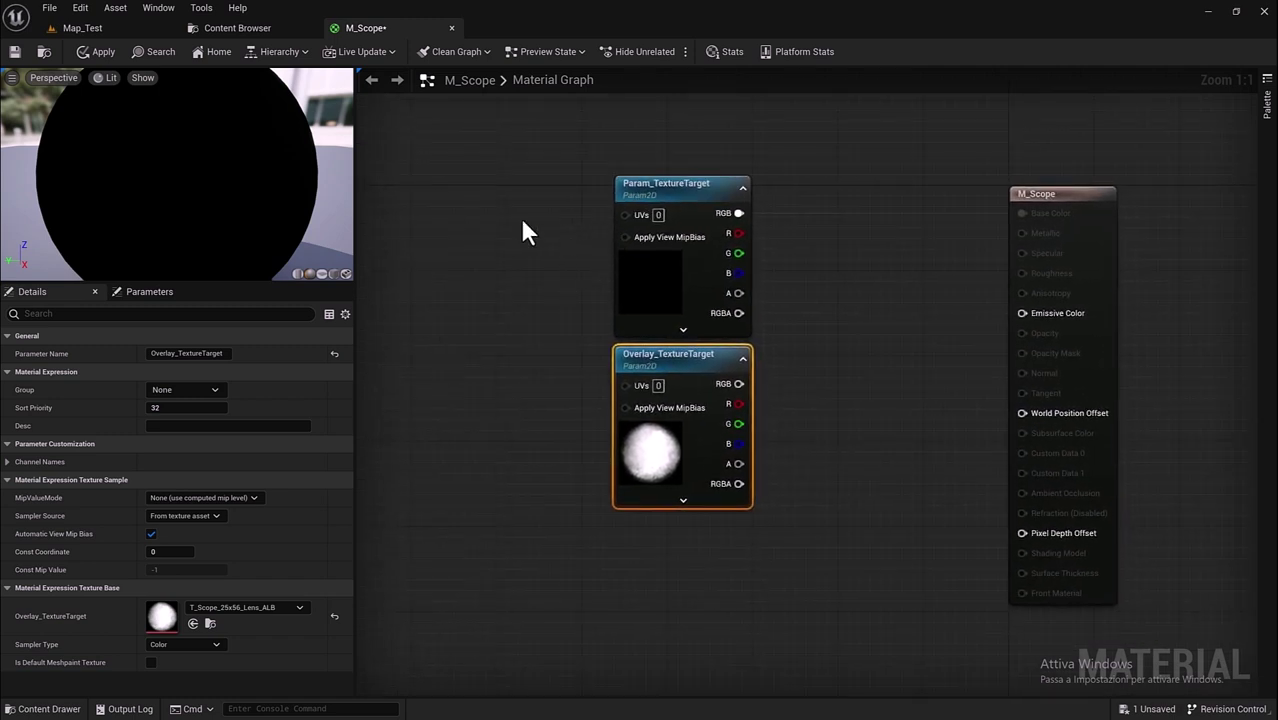
pyautogui.moveTo(522, 221); pyautogui.dragTo(588, 274, button='right')
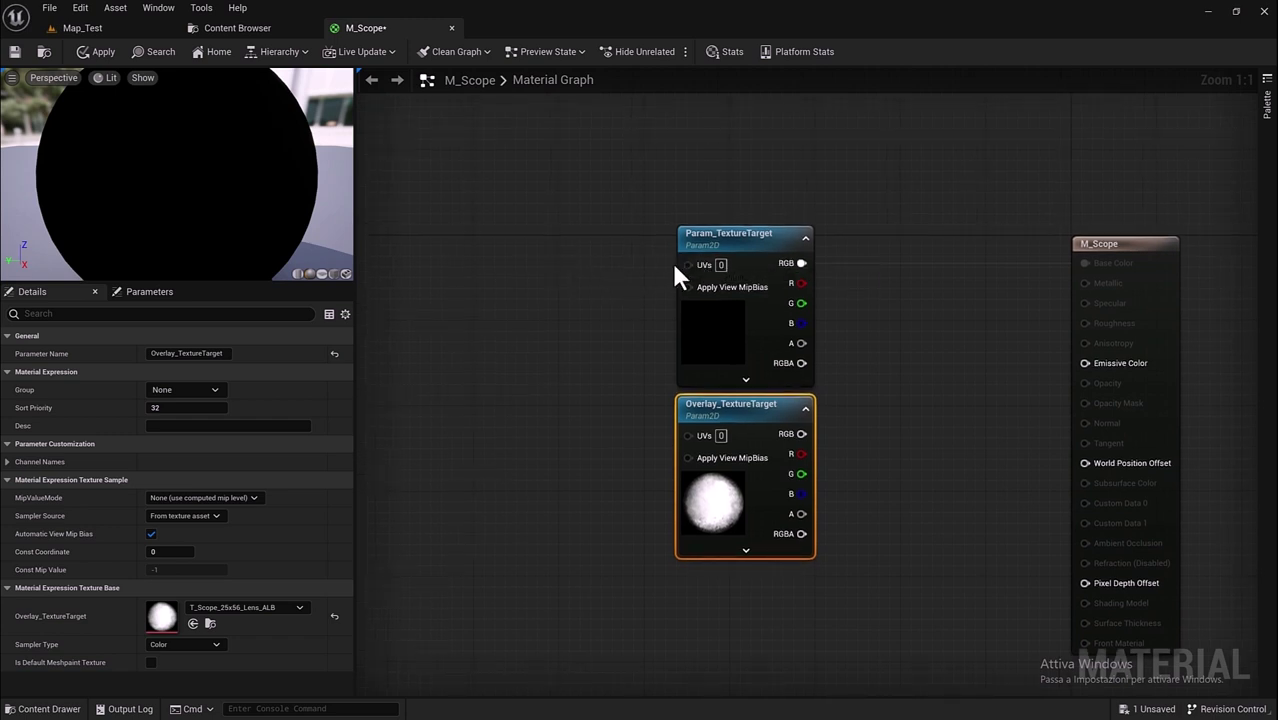
pyautogui.moveTo(688, 265); pyautogui.dragTo(482, 265)
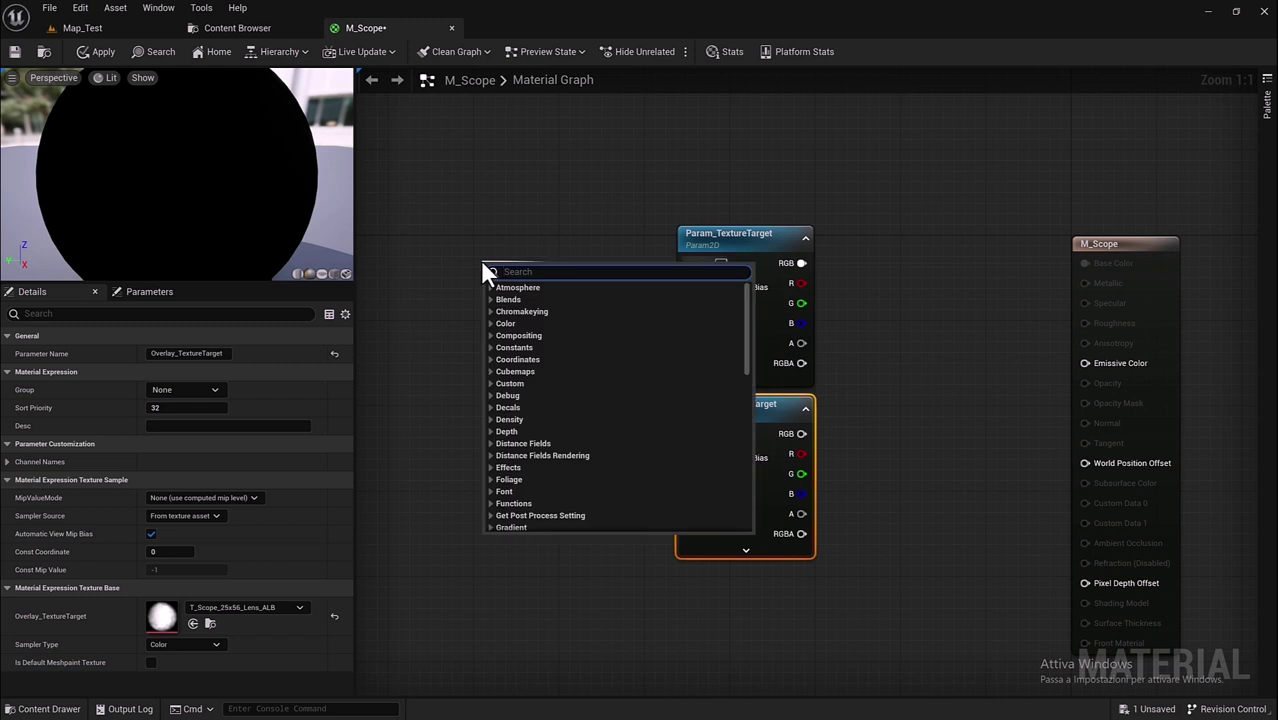
# Step: Add a BumpOffset node and a ScaleUVsByCenter node fed by it
pyautogui.click(431, 256)
pyautogui.rightClick(432, 250)
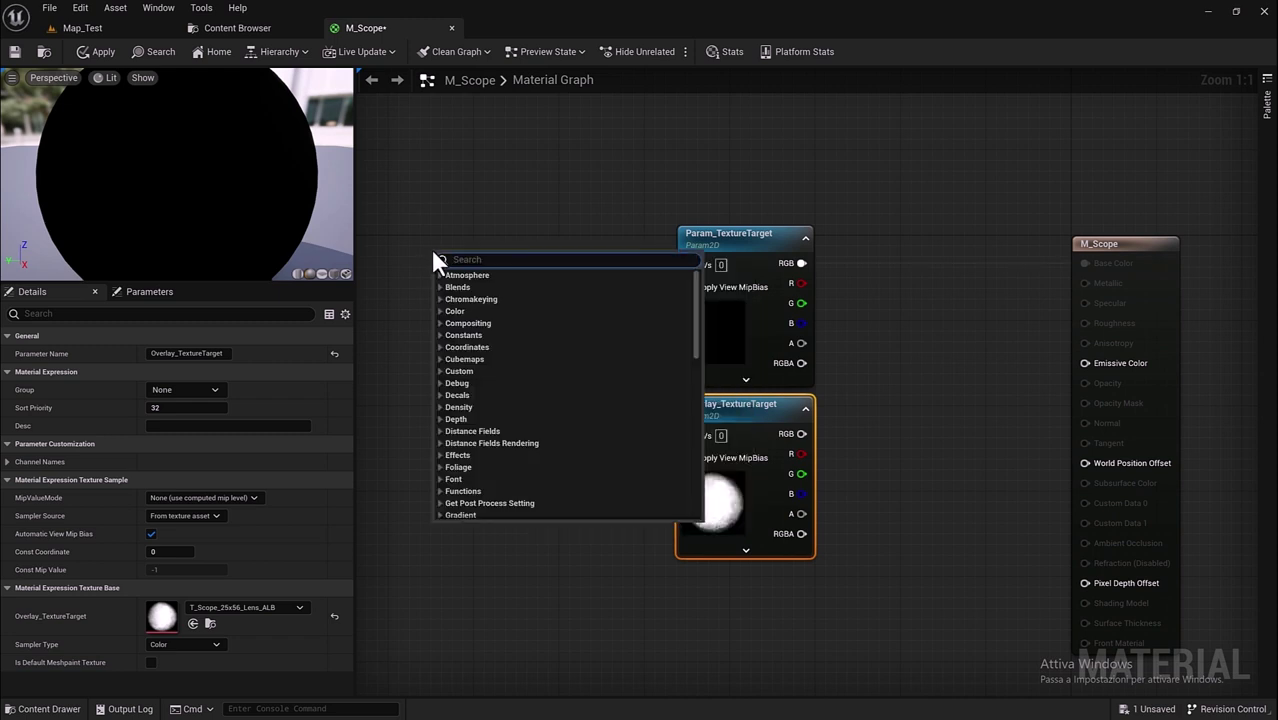
pyautogui.write('bump')
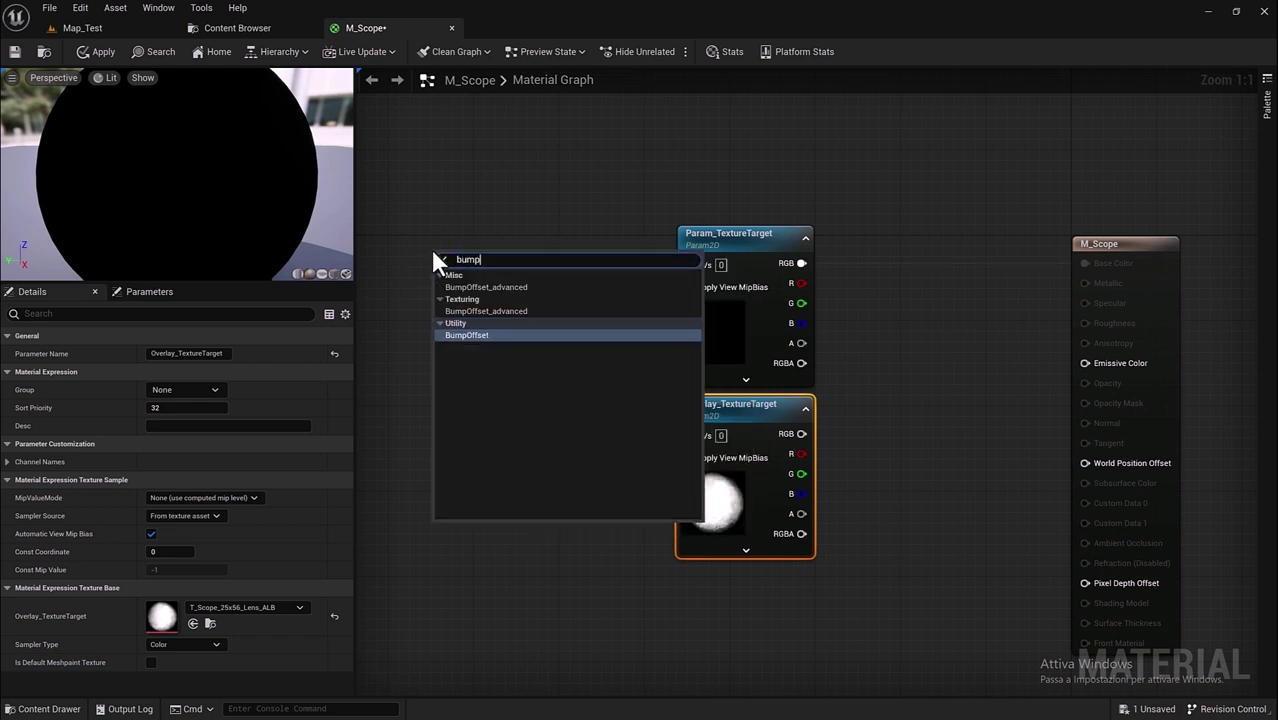
pyautogui.press('Return')
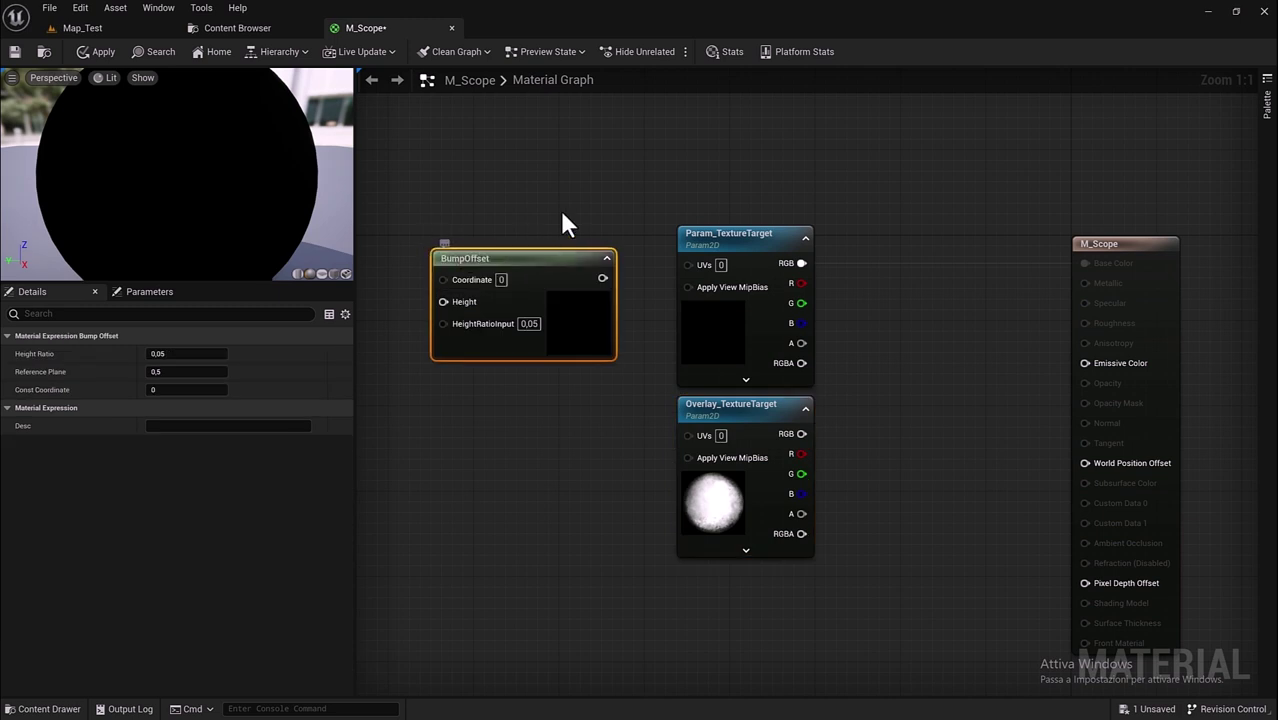
pyautogui.moveTo(560, 210); pyautogui.dragTo(836, 156, button='right')
pyautogui.moveTo(772, 240); pyautogui.dragTo(562, 230)
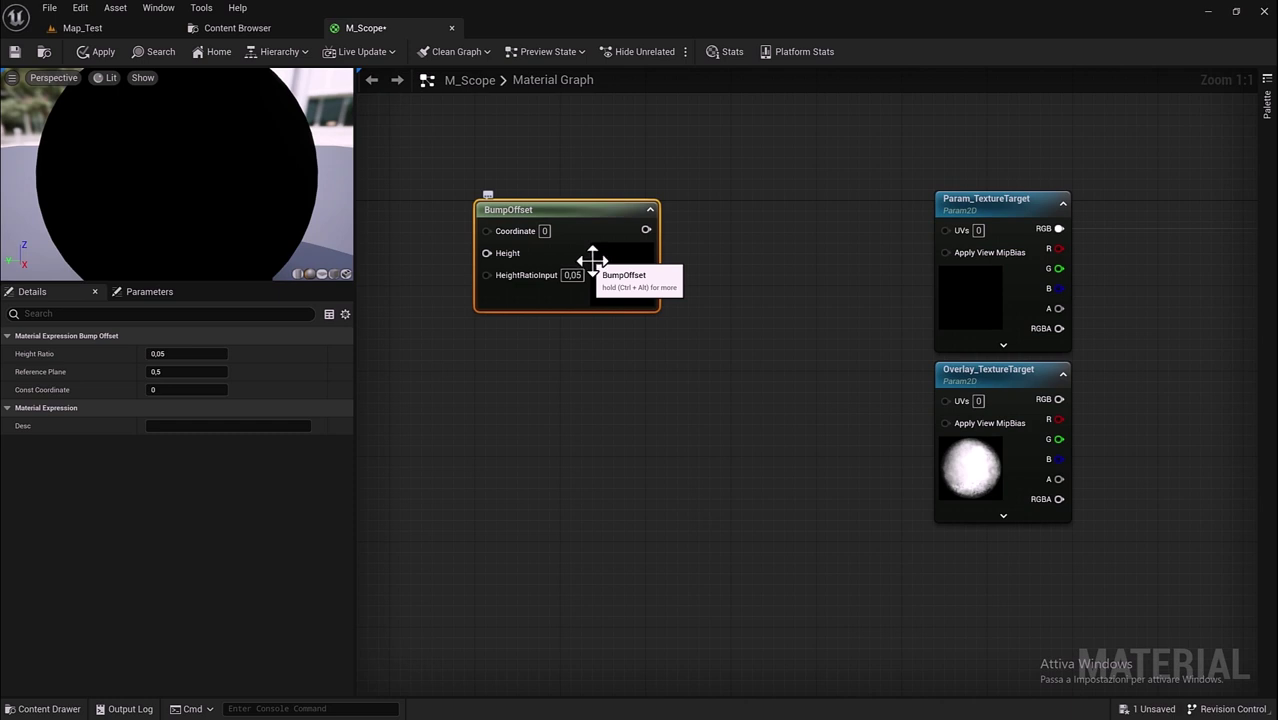
pyautogui.moveTo(646, 230); pyautogui.dragTo(689, 238)
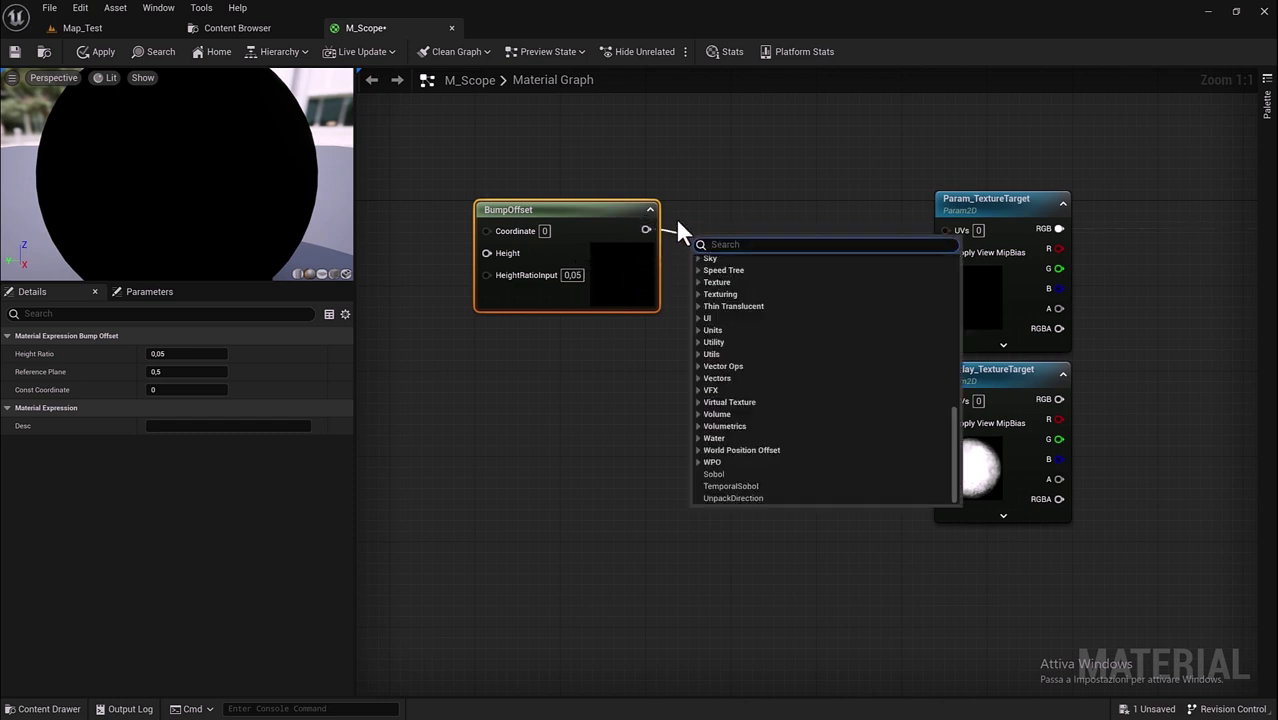
pyautogui.write('scale')
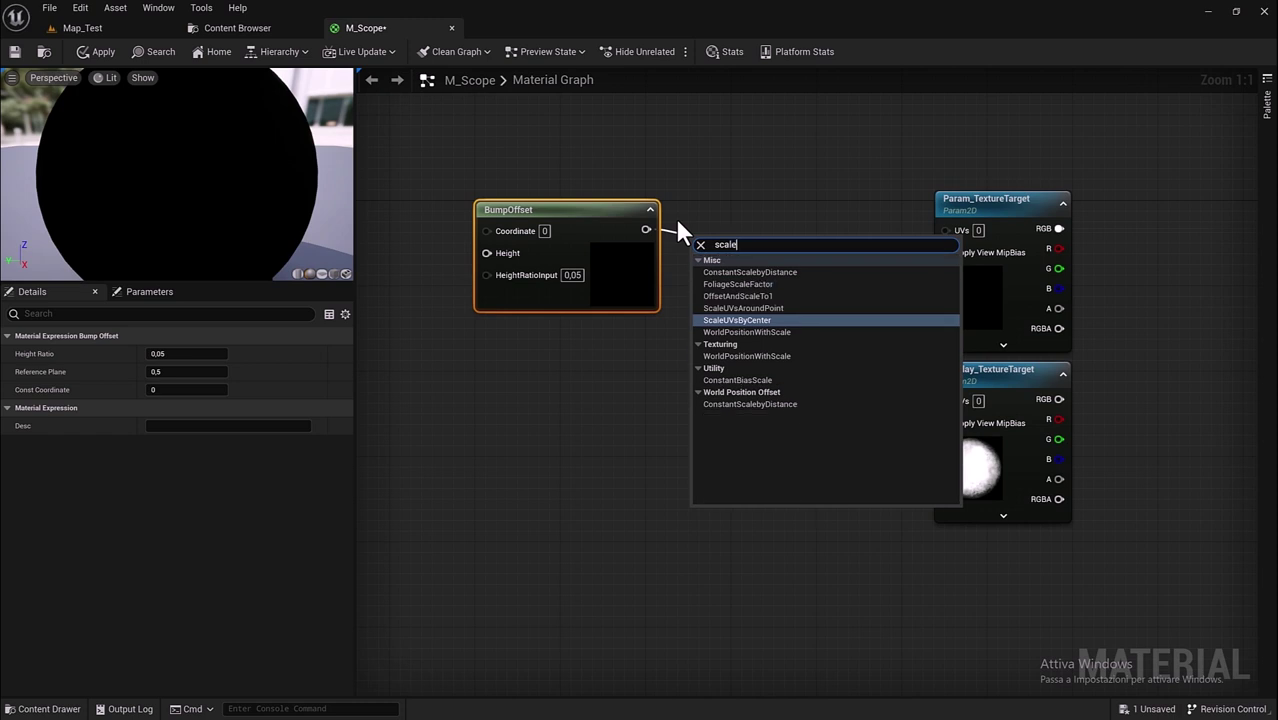
pyautogui.click(766, 320)
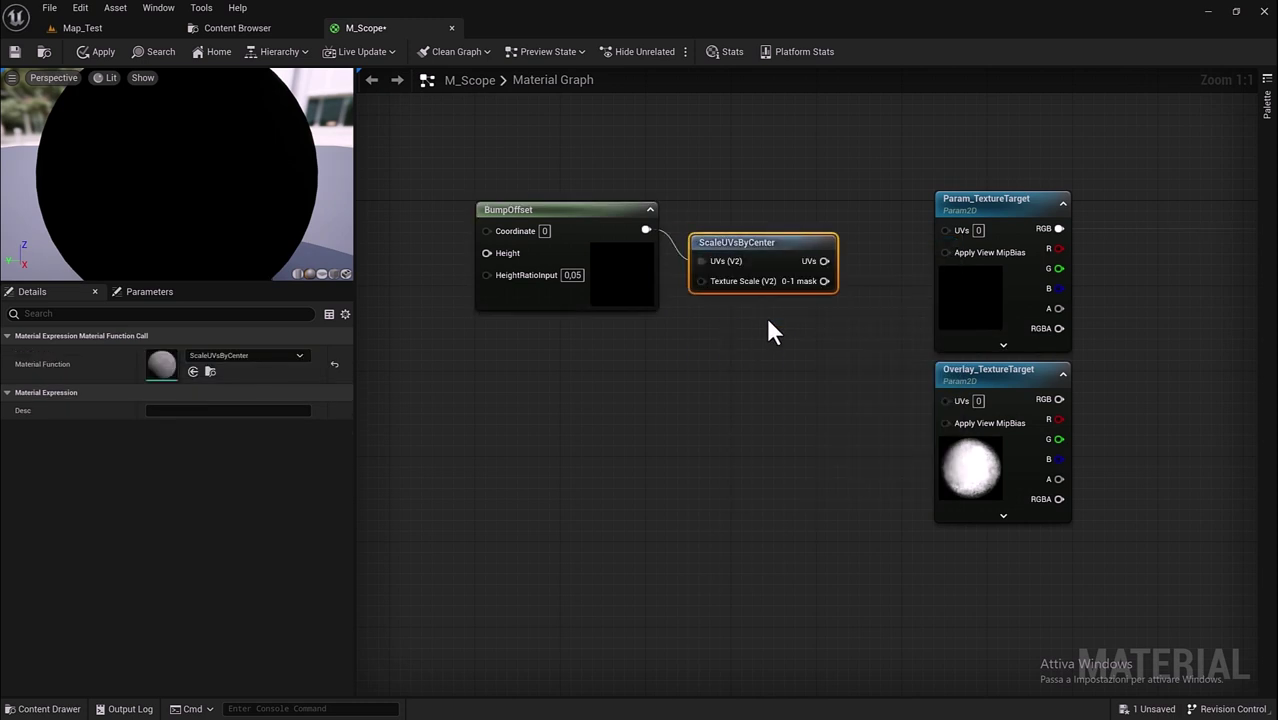
pyautogui.moveTo(759, 268); pyautogui.dragTo(766, 240)
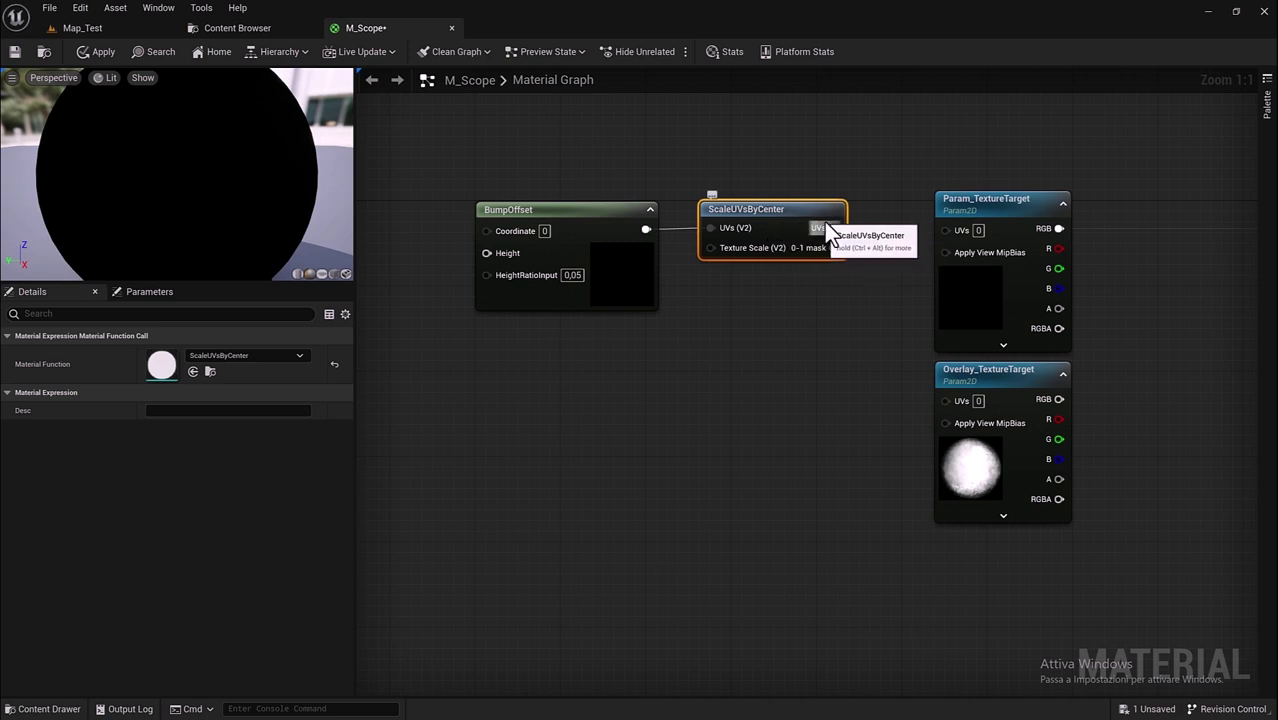
# Step: Wire ScaleUVsByCenter into Param_TextureTarget's UVs and its RGB into Emissive Color, then apply
pyautogui.moveTo(833, 228)
pyautogui.mouseDown()
pyautogui.moveTo(920, 260)
pyautogui.moveTo(944, 230)
pyautogui.mouseUp()
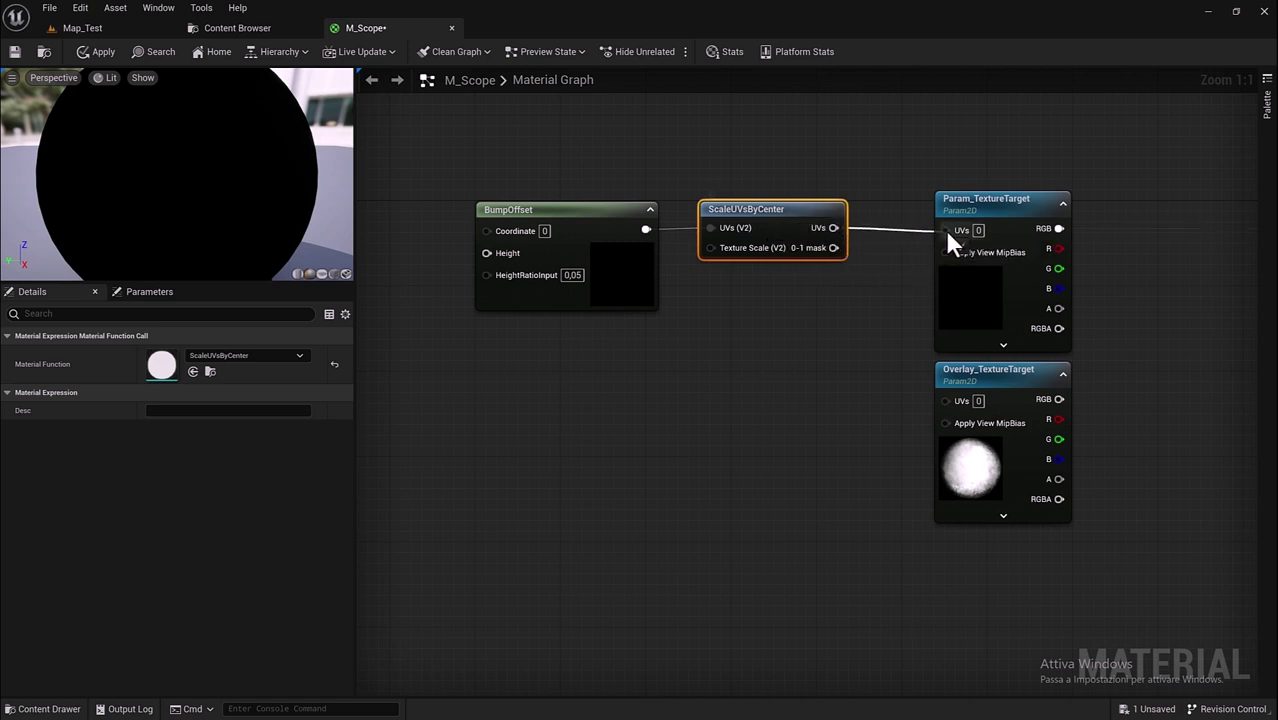
pyautogui.moveTo(904, 262); pyautogui.dragTo(559, 257, button='right')
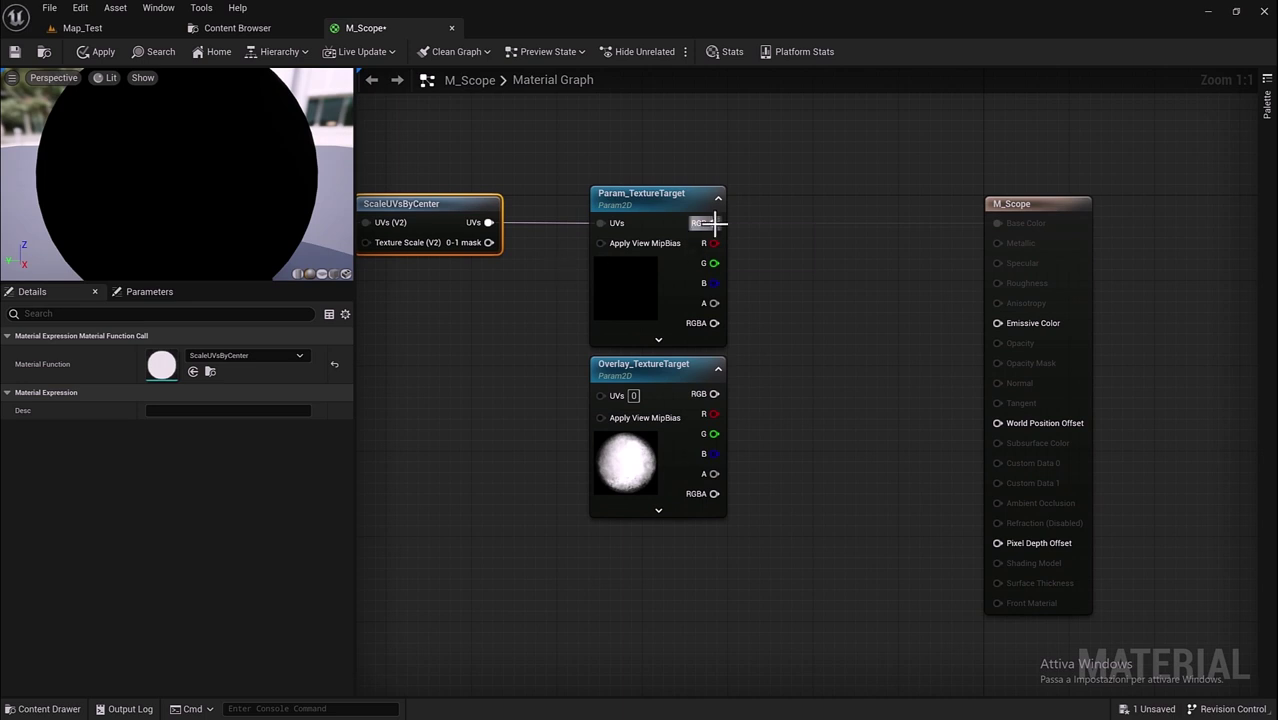
pyautogui.moveTo(711, 222); pyautogui.dragTo(995, 328)
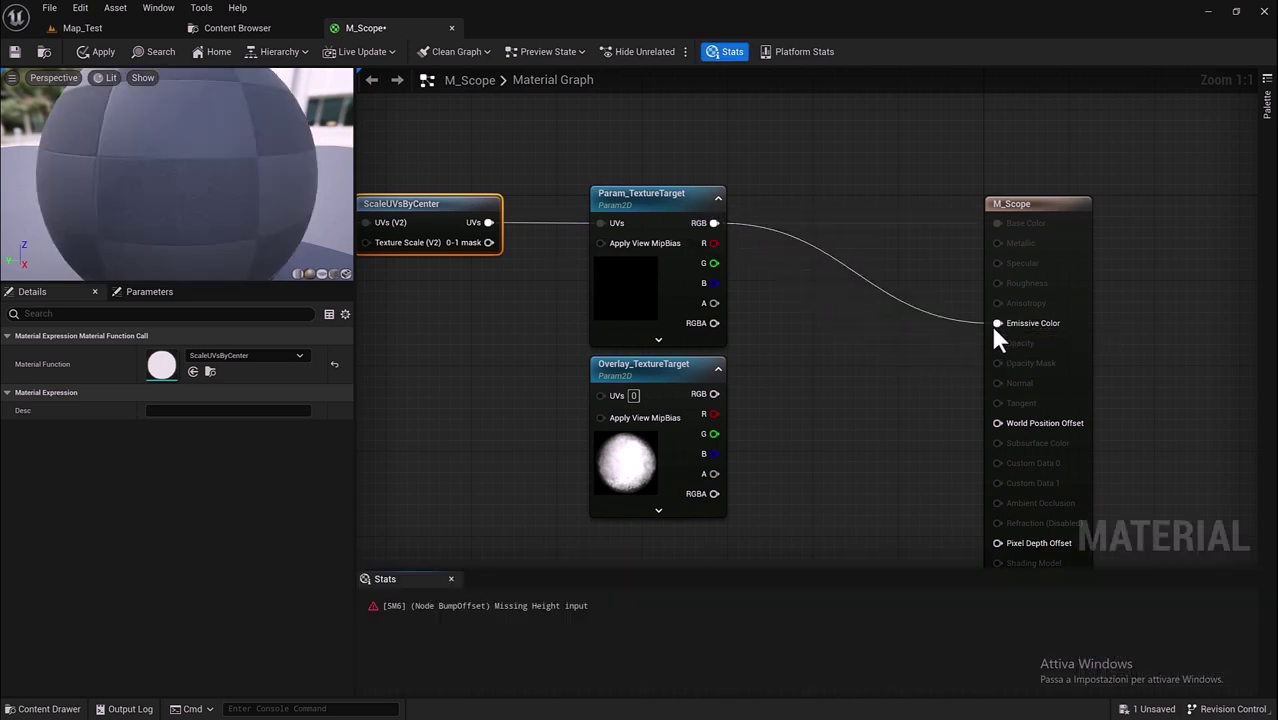
pyautogui.click(102, 54)
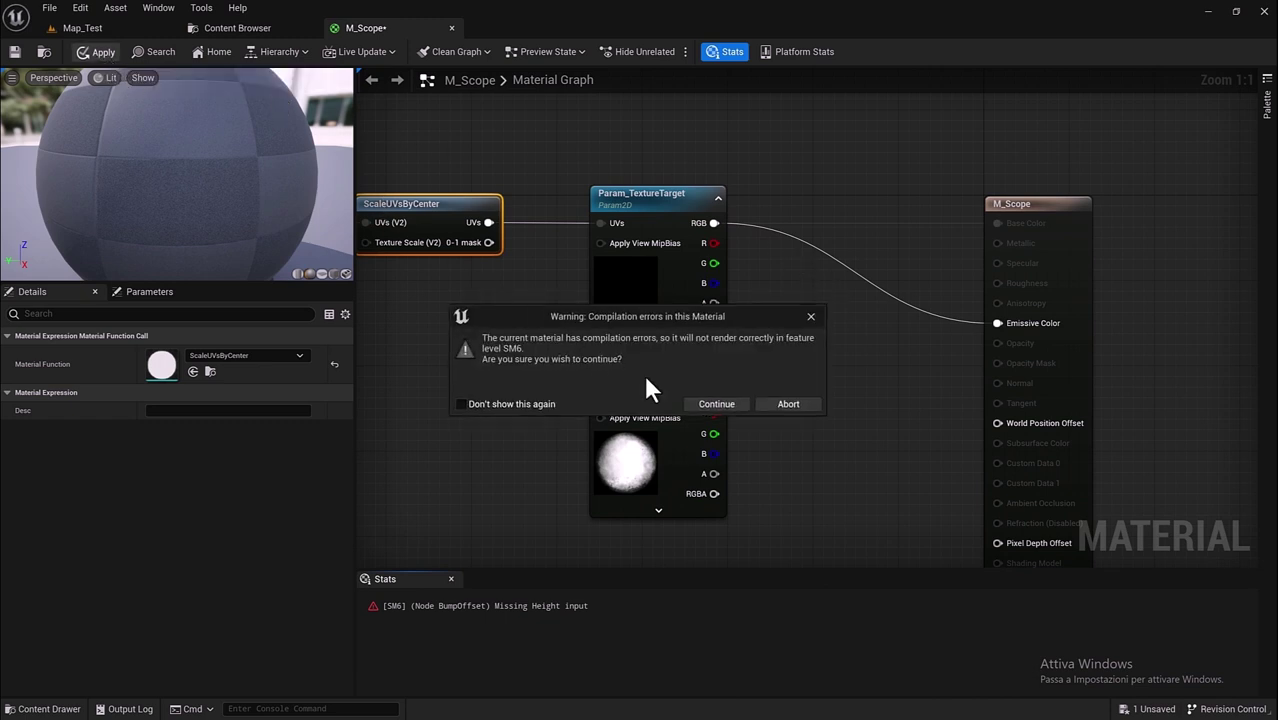
# Step: Dismiss the warning and add a Constant wired into BumpOffset's Height input
pyautogui.click(718, 403)
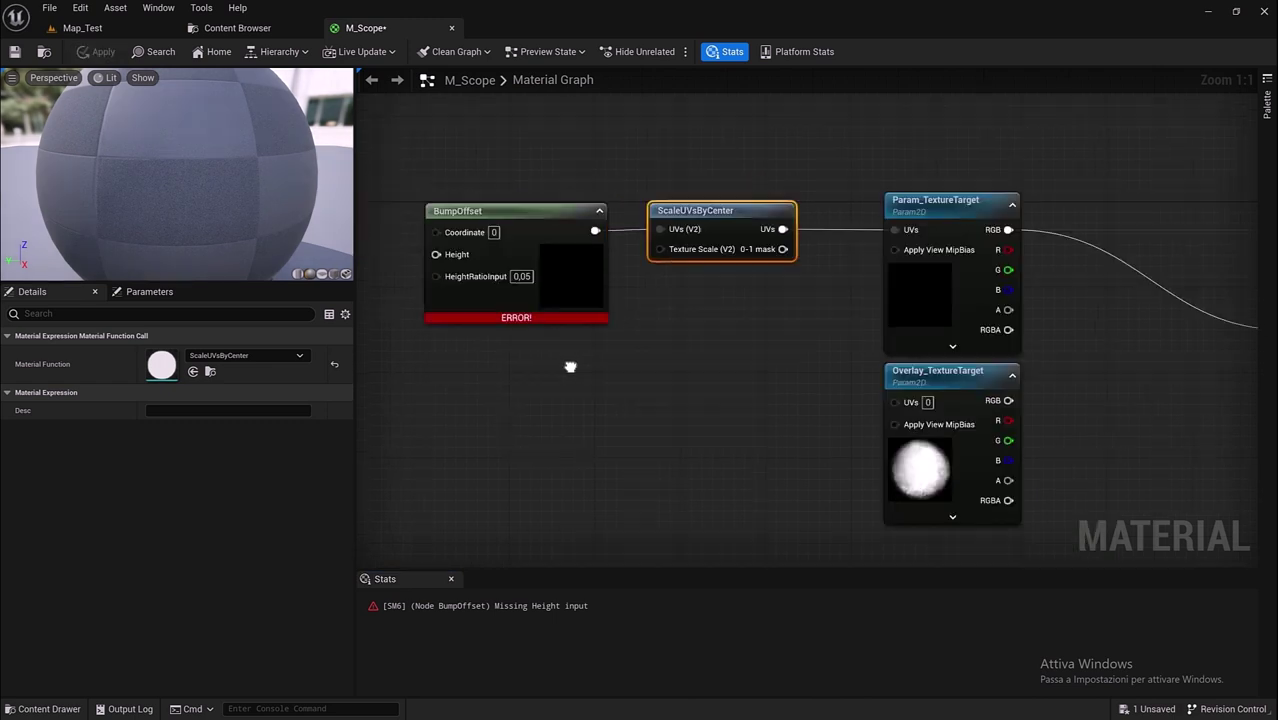
pyautogui.moveTo(571, 365)
pyautogui.mouseDown(button='right')
pyautogui.moveTo(713, 370)
pyautogui.moveTo(673, 374)
pyautogui.mouseUp(button='right')
pyautogui.moveTo(608, 322)
pyautogui.mouseDown(button='right')
pyautogui.moveTo(681, 367)
pyautogui.moveTo(711, 353)
pyautogui.mouseUp(button='right')
pyautogui.moveTo(678, 267); pyautogui.dragTo(555, 267)
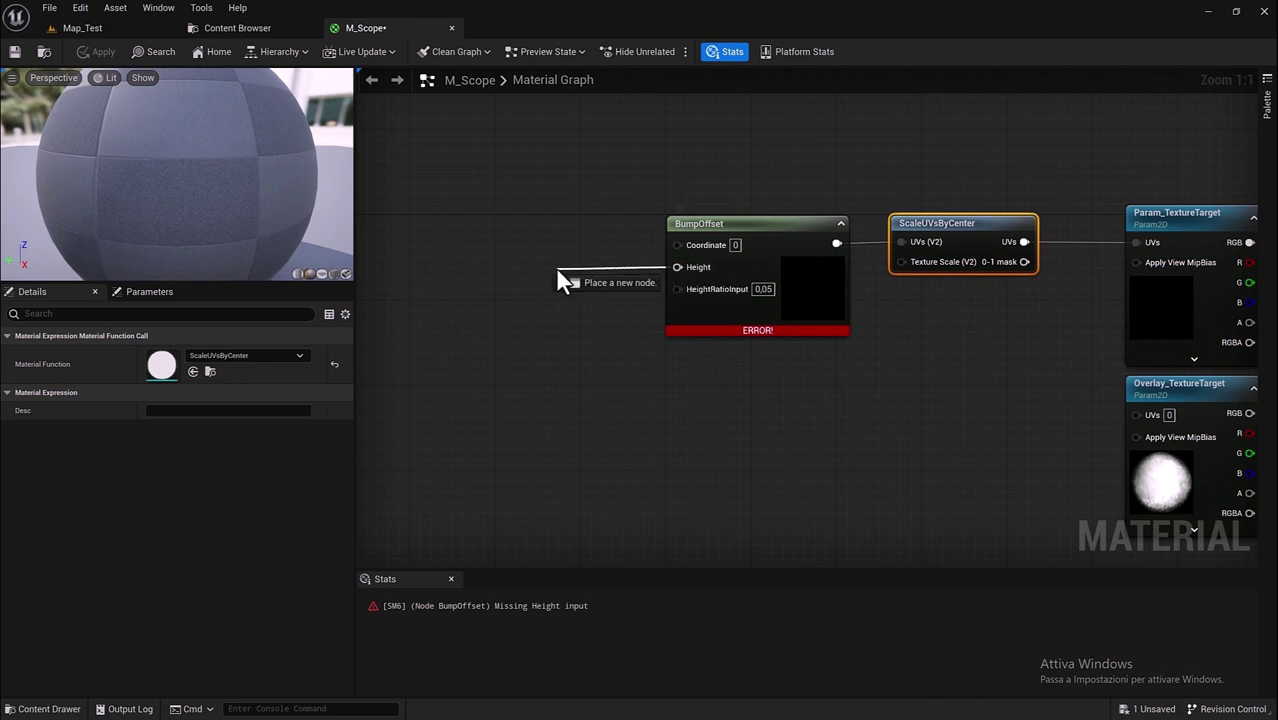
pyautogui.write('cons')
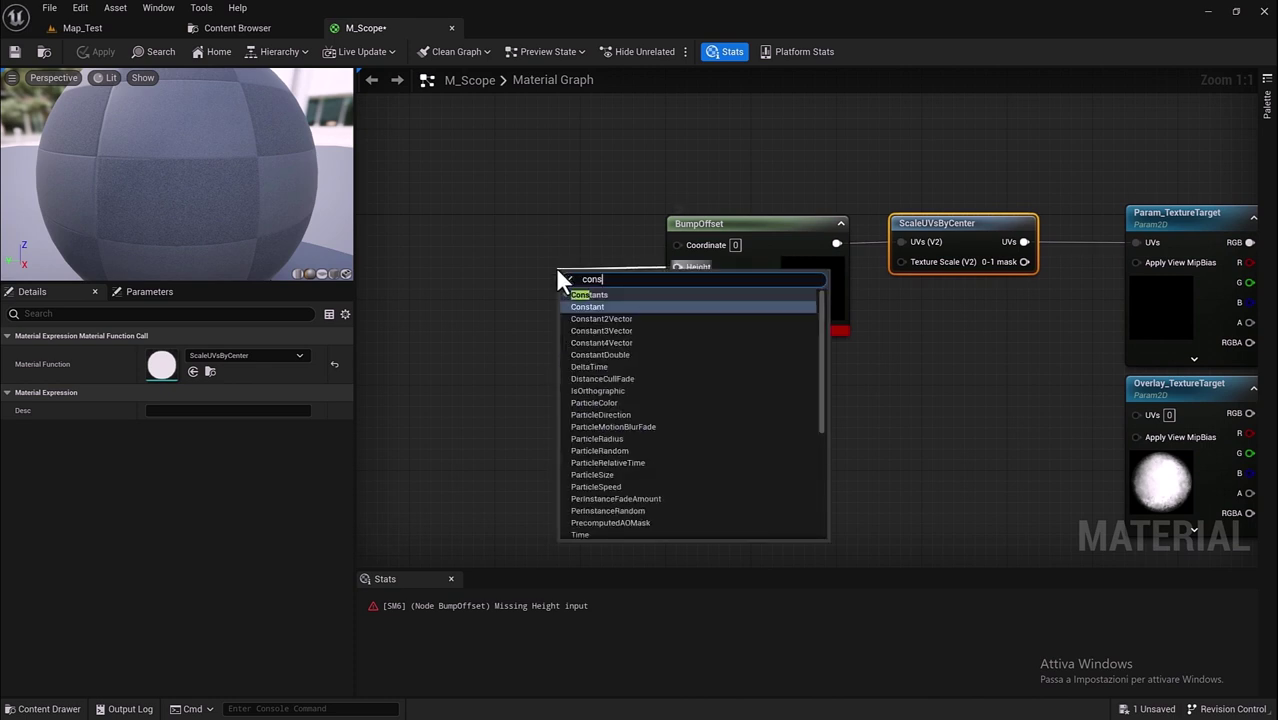
pyautogui.click(629, 305)
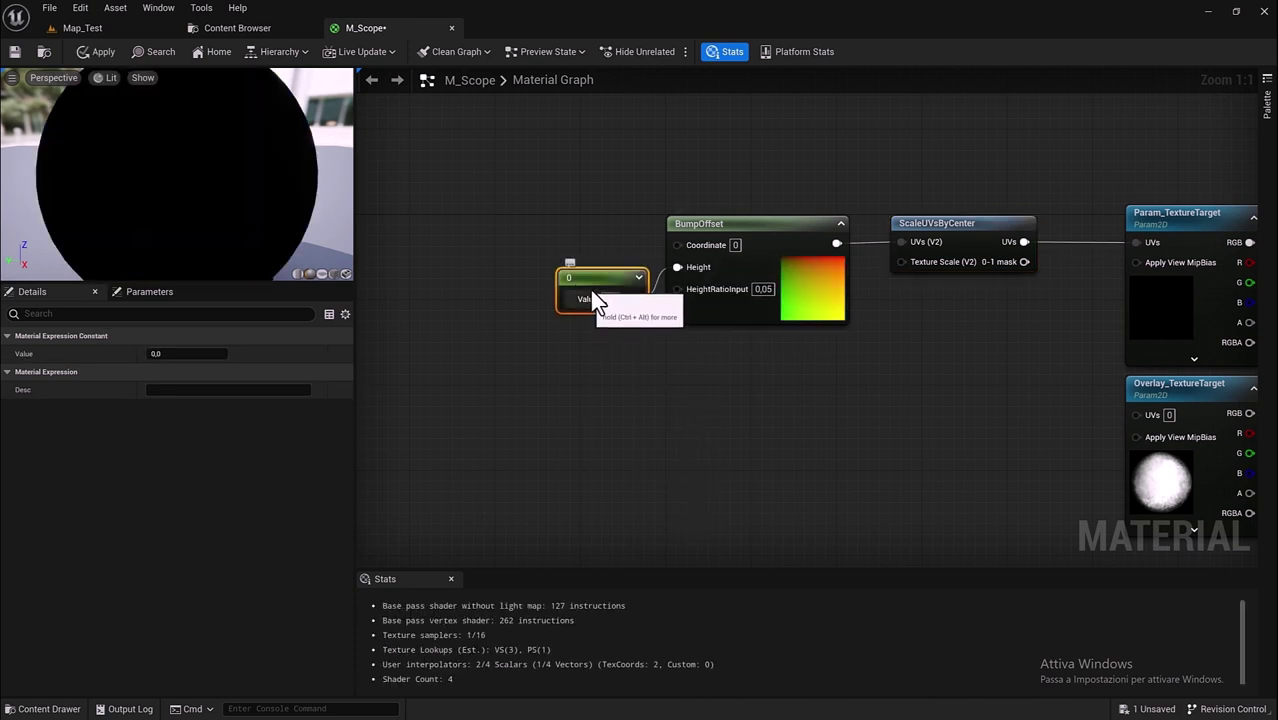
pyautogui.moveTo(595, 279); pyautogui.dragTo(523, 257)
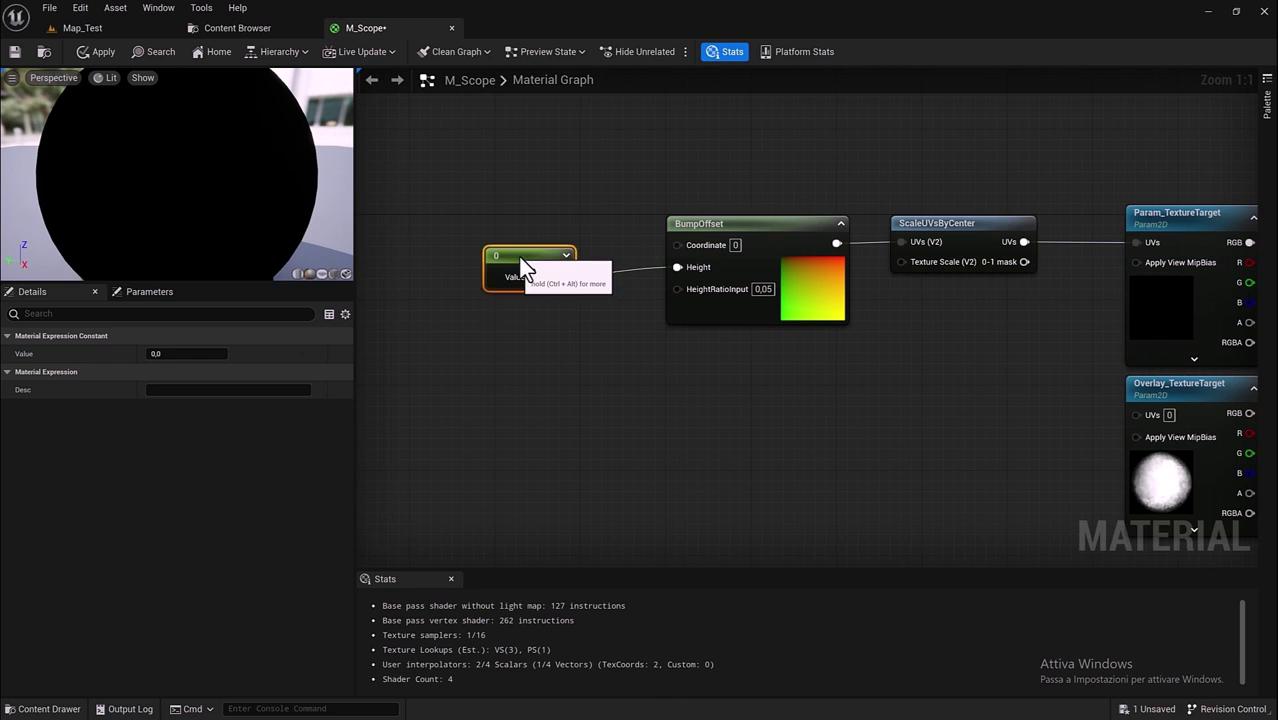
# Step: Set the constant to -800, then apply and save M_Scope
pyautogui.click(200, 353)
pyautogui.write('-')
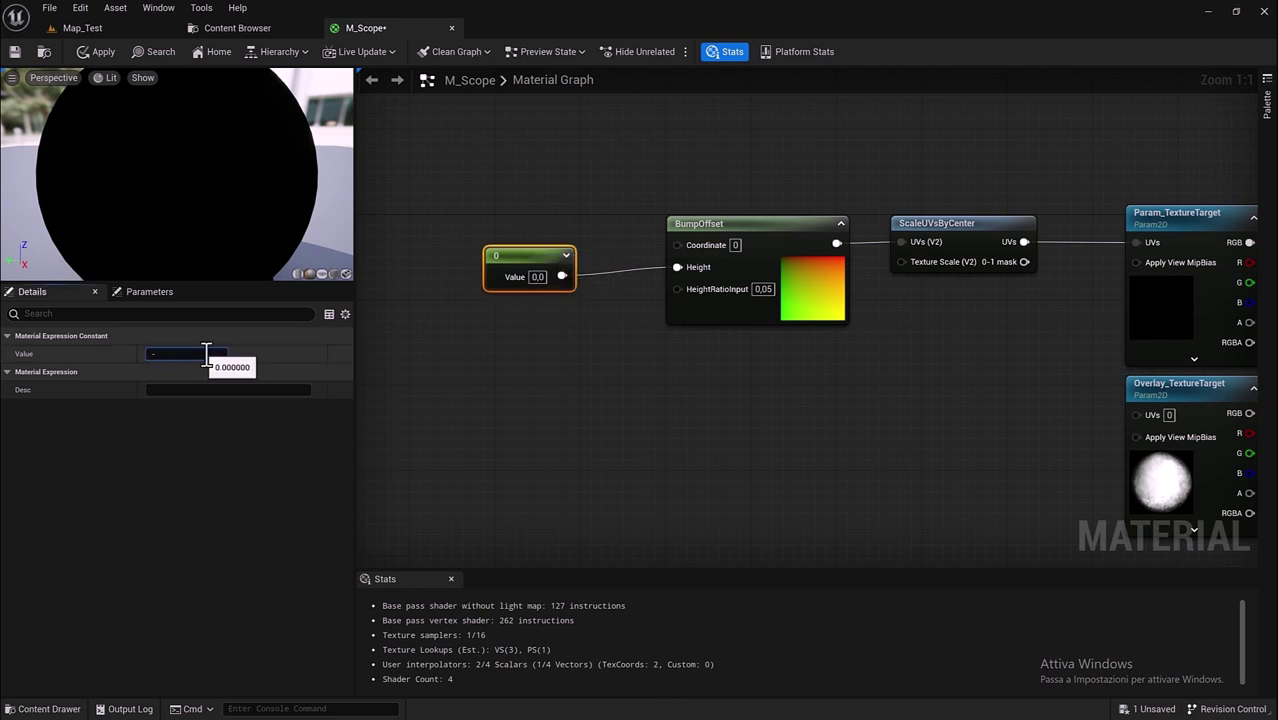
pyautogui.write('800')
pyautogui.press('Return')
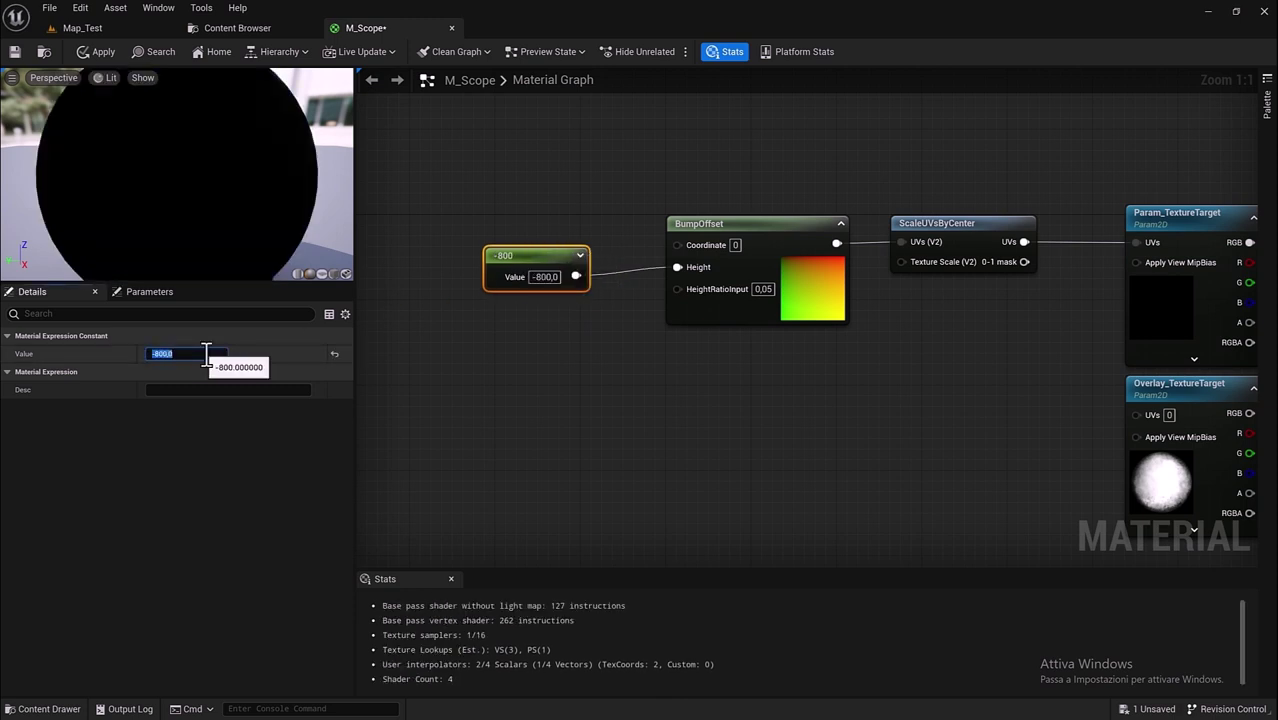
pyautogui.click(92, 52)
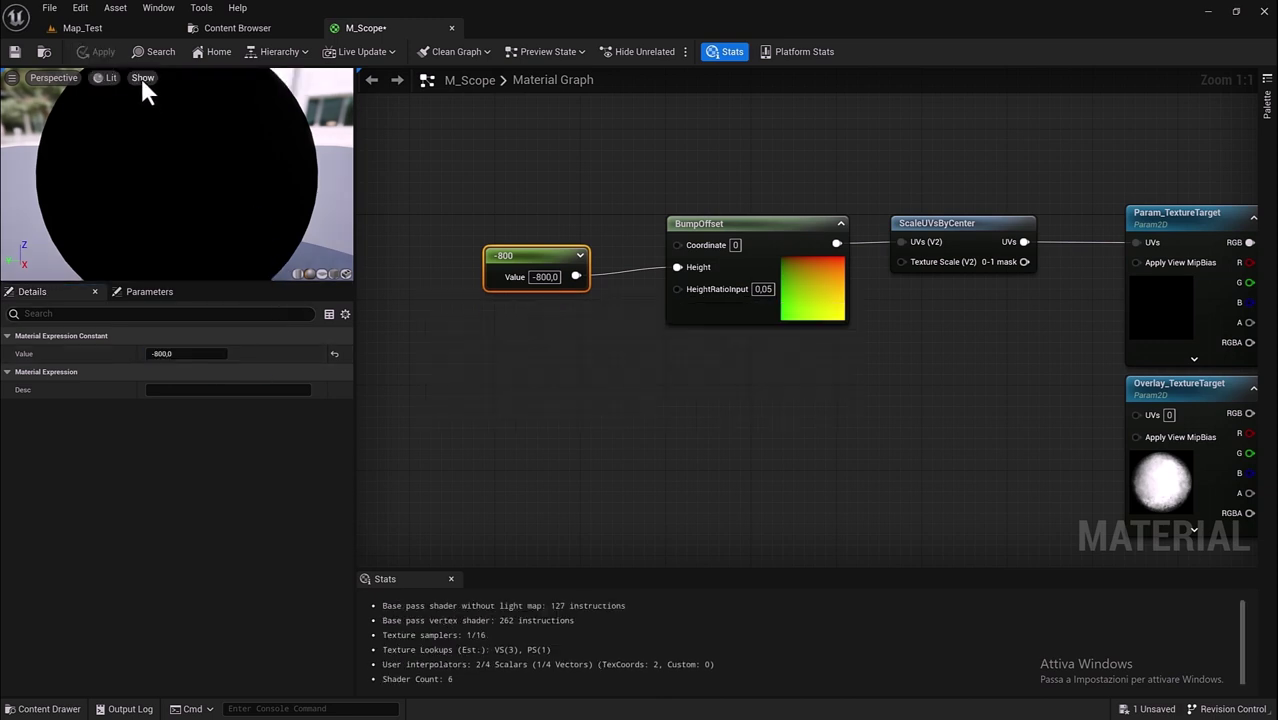
pyautogui.click(24, 51)
# Step: Duplicate the -800 constant as a 50 Texture Scale for ScaleUVsByCenter and enlarge the preview
pyautogui.moveTo(874, 440)
pyautogui.mouseDown(button='right')
pyautogui.moveTo(740, 384)
pyautogui.moveTo(794, 385)
pyautogui.mouseUp(button='right')
pyautogui.moveTo(457, 155); pyautogui.dragTo(1087, 255)
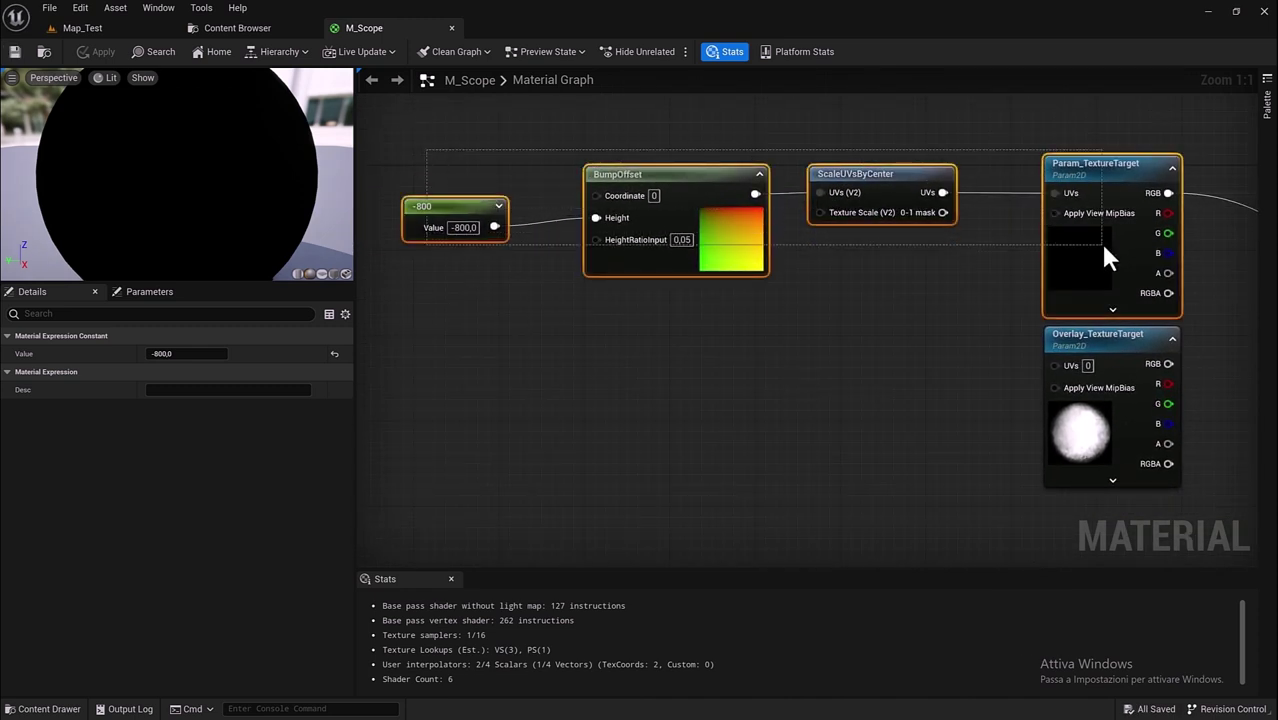
pyautogui.moveTo(676, 391); pyautogui.dragTo(661, 351, button='right')
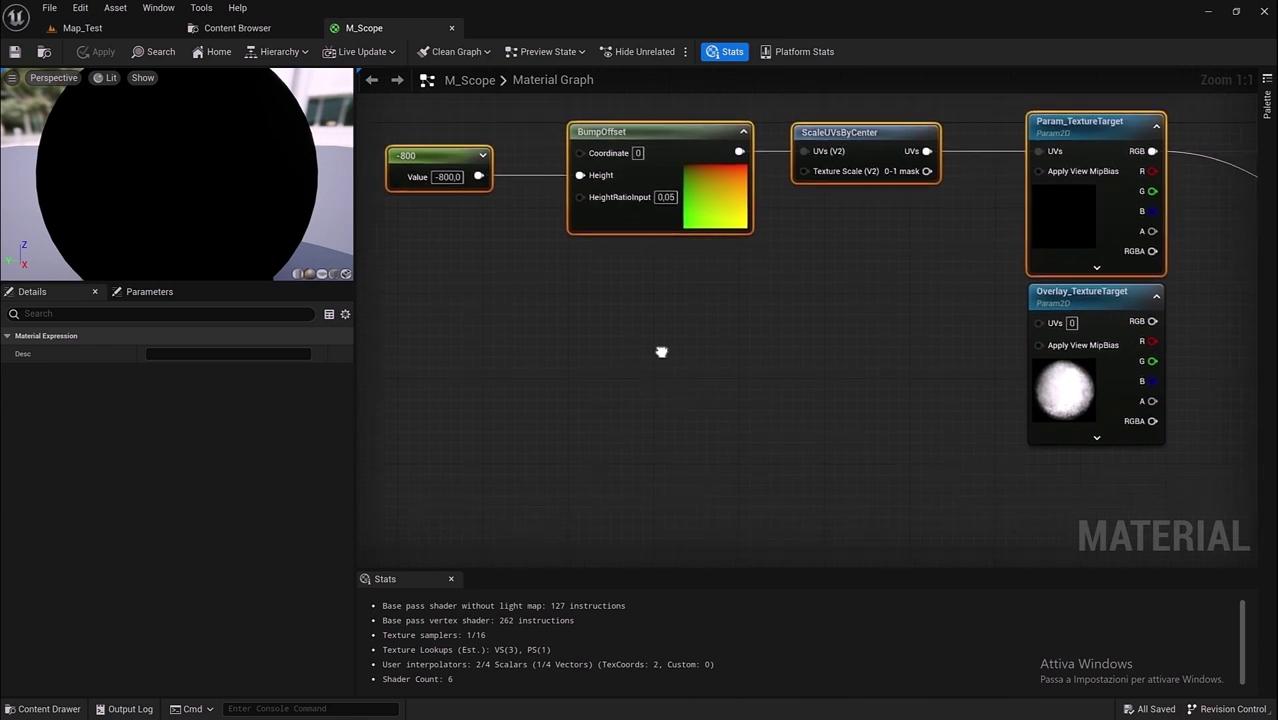
pyautogui.click(433, 157)
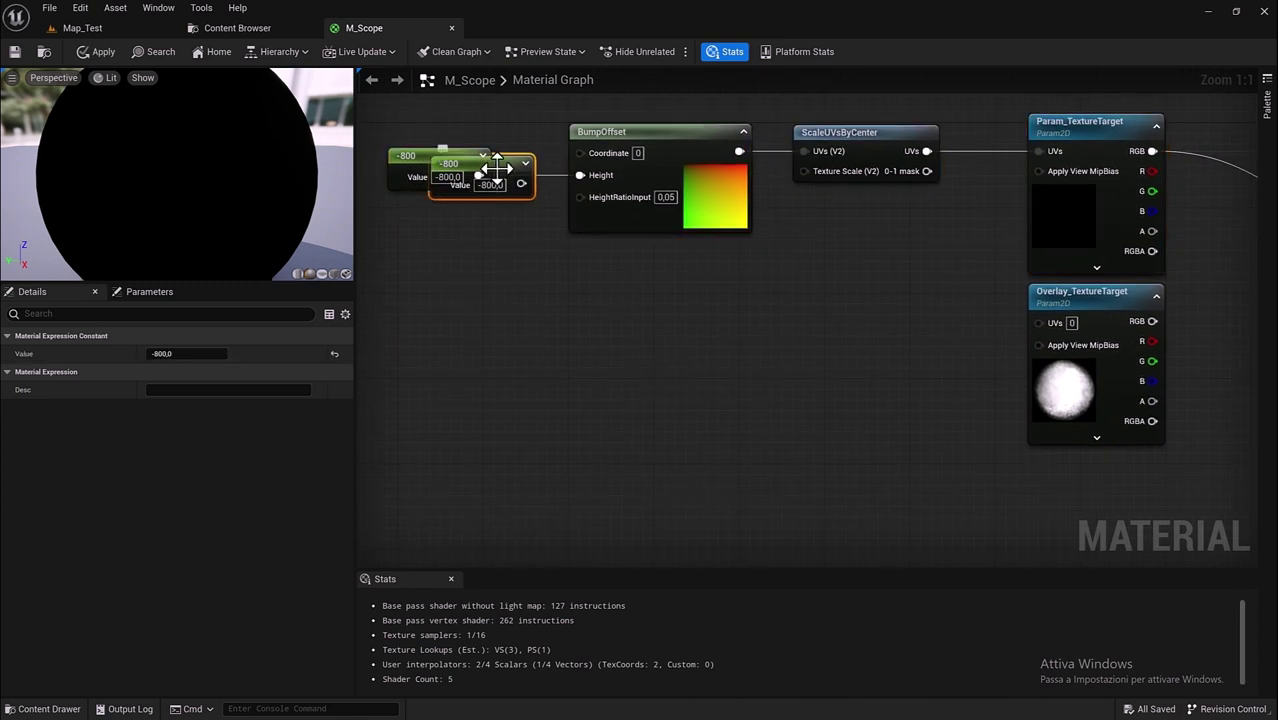
pyautogui.hotkey('ctrl', 'd')
pyautogui.moveTo(618, 294)
pyautogui.mouseDown()
pyautogui.moveTo(722, 259)
pyautogui.moveTo(815, 266)
pyautogui.moveTo(802, 170)
pyautogui.mouseUp()
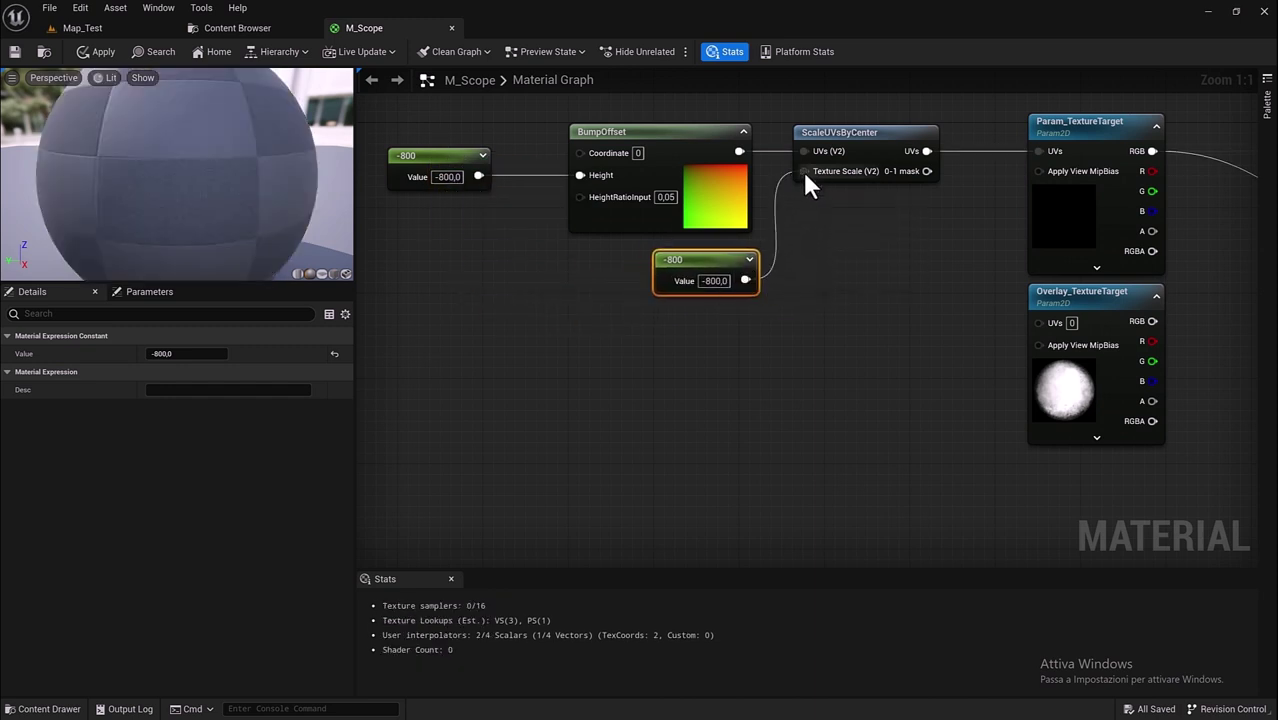
pyautogui.click(707, 281)
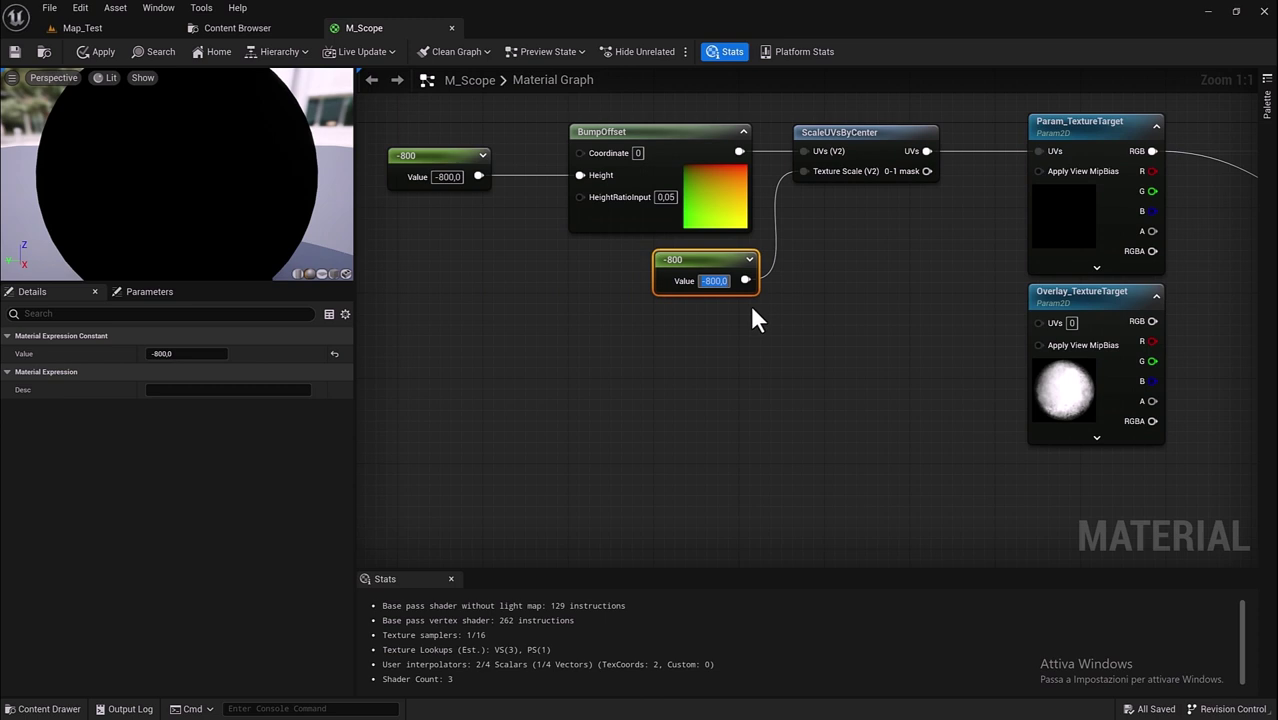
pyautogui.write('50')
pyautogui.press('Return')
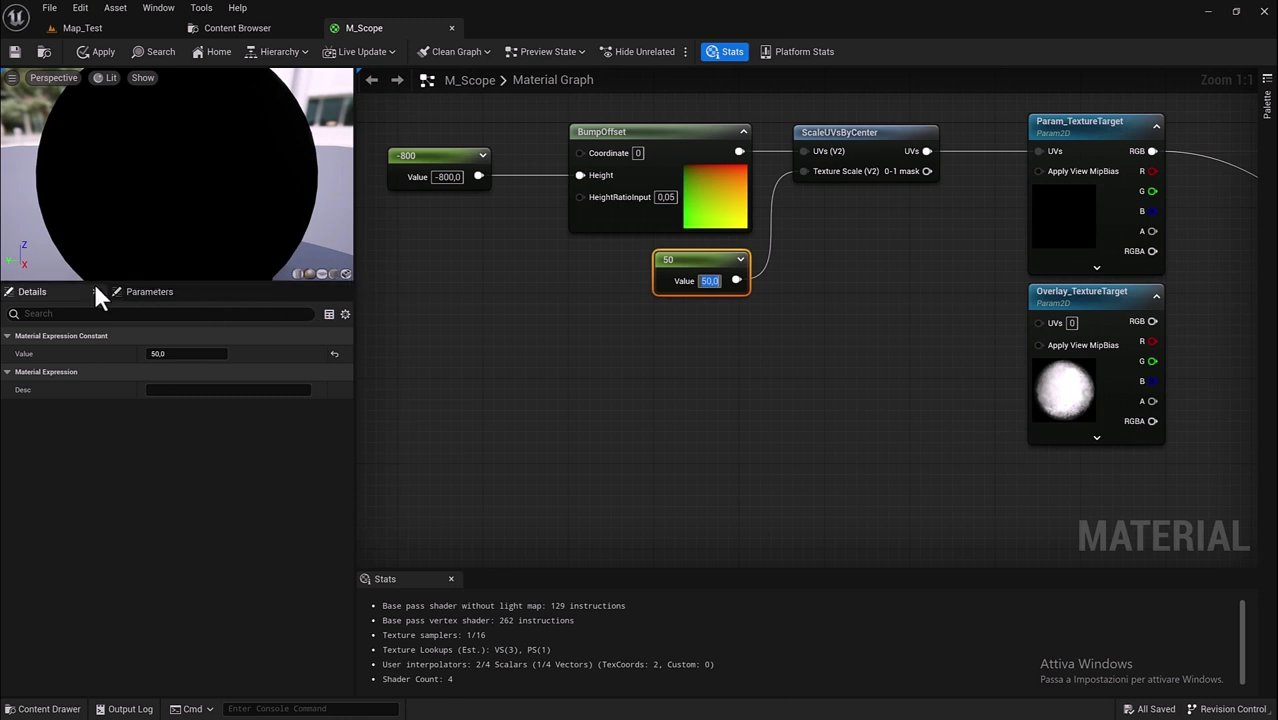
pyautogui.moveTo(96, 283); pyautogui.dragTo(96, 452)
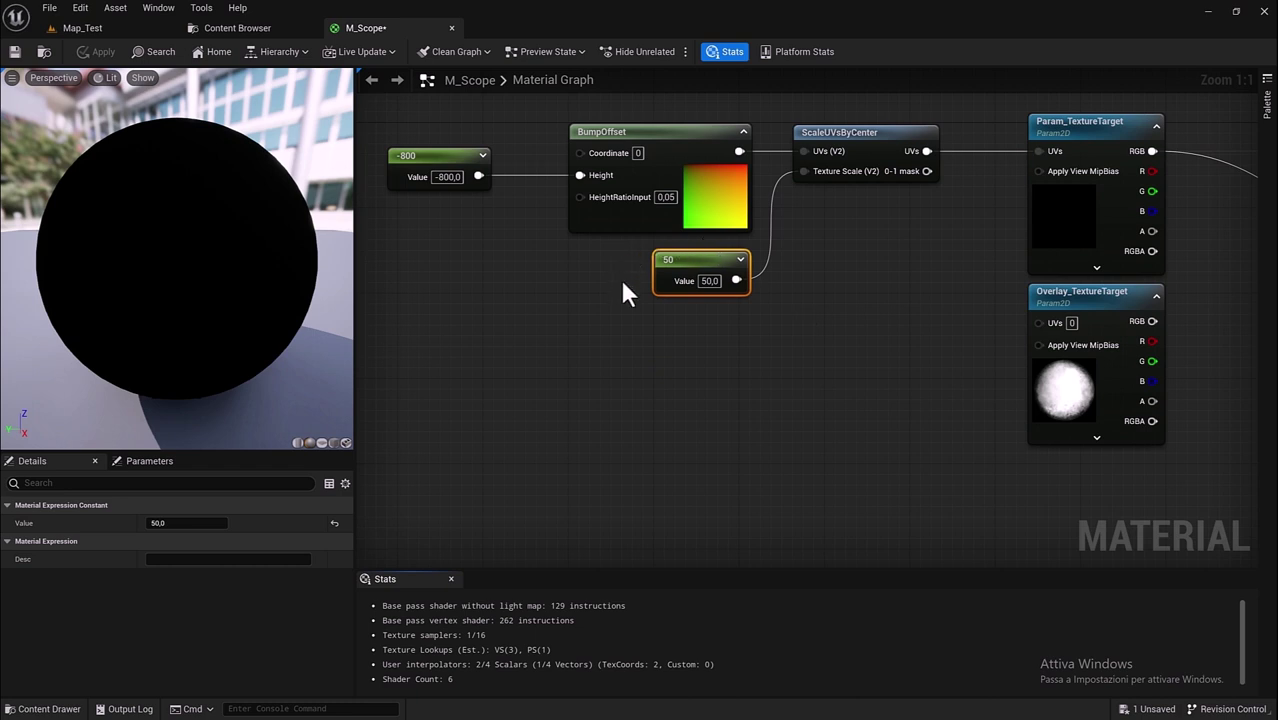
# Step: Duplicate the -800, BumpOffset, ScaleUVsByCenter and 50 chain and wire it into Overlay_TextureTarget's UVs
pyautogui.moveTo(622, 293); pyautogui.dragTo(670, 318, button='right')
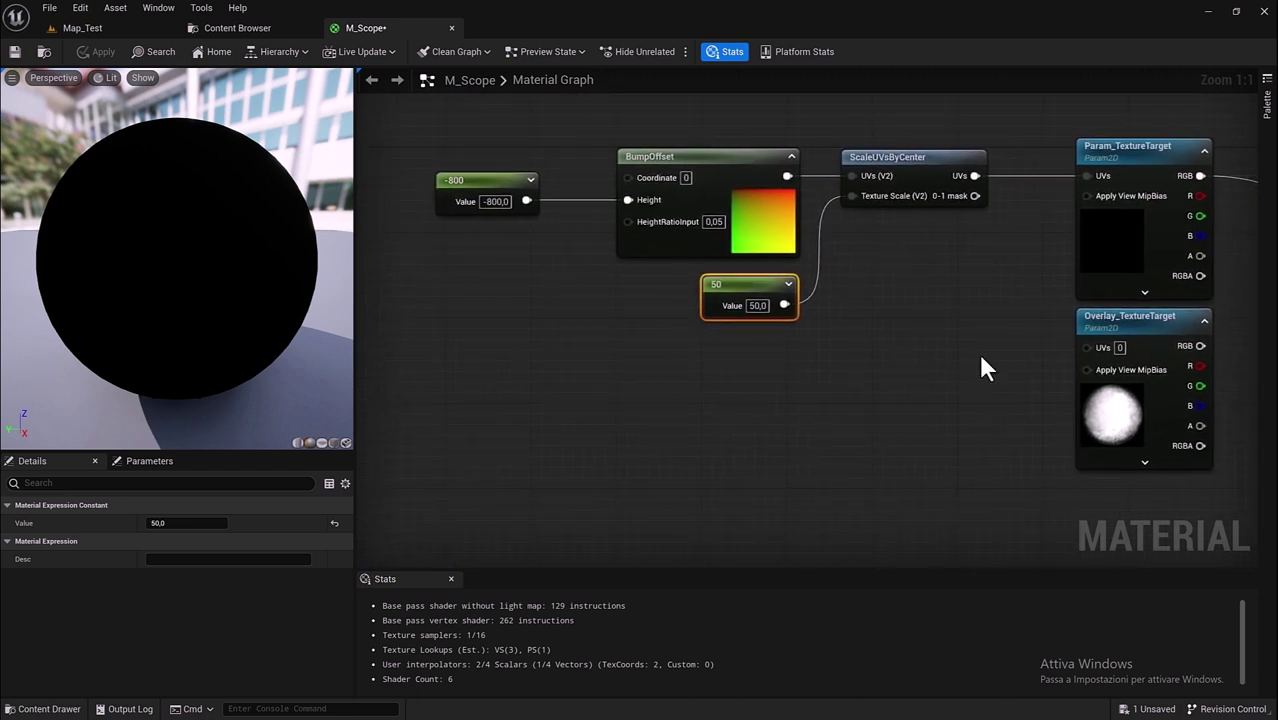
pyautogui.moveTo(945, 322); pyautogui.dragTo(417, 122)
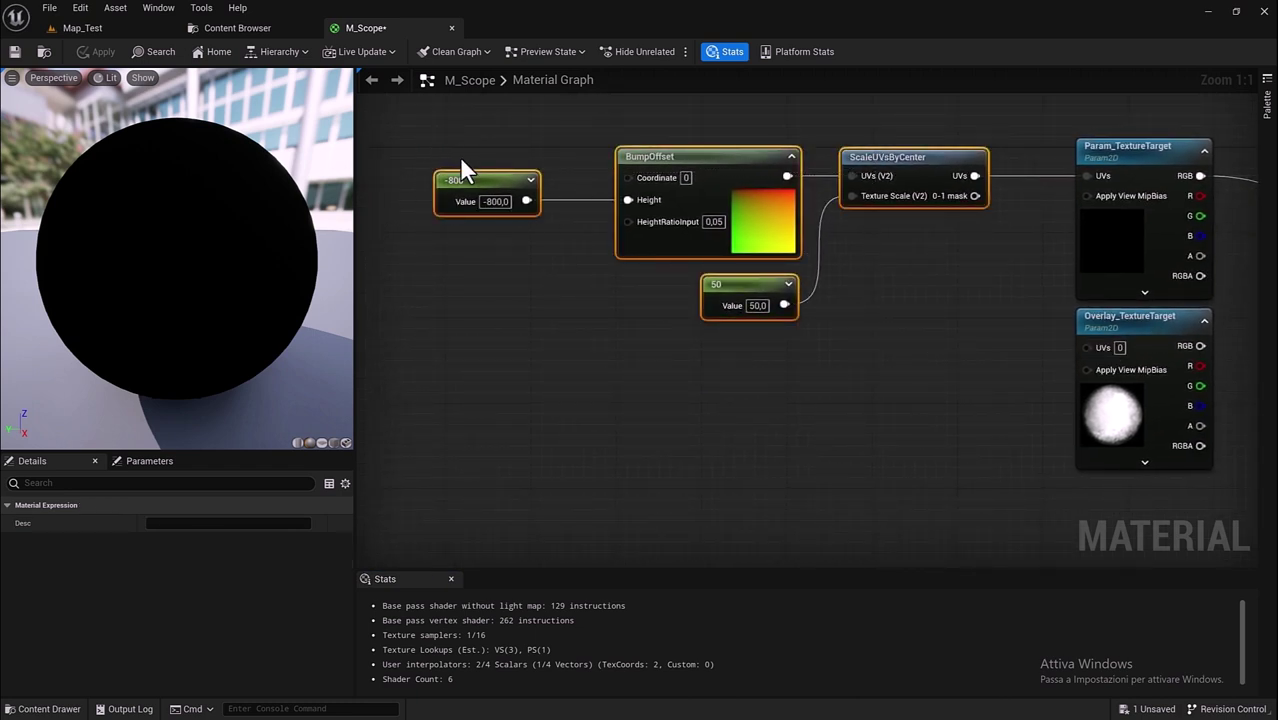
pyautogui.hotkey('ctrl', 'w')
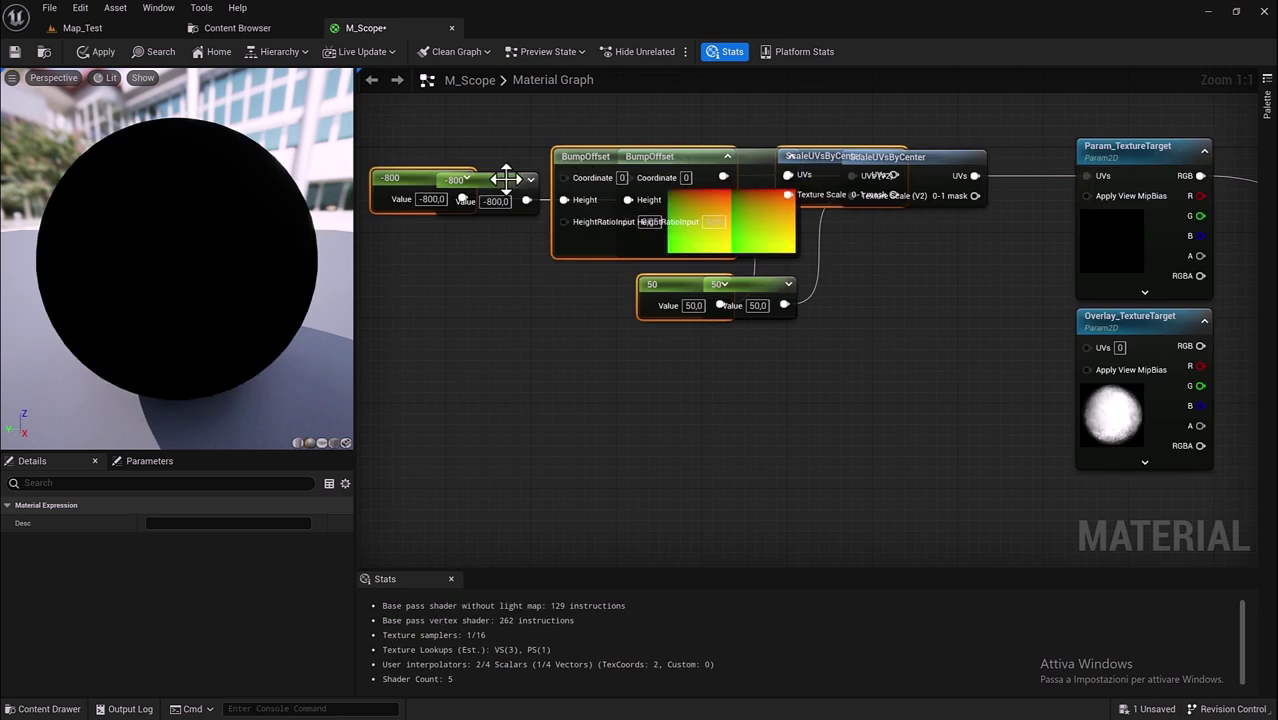
pyautogui.moveTo(388, 183); pyautogui.dragTo(483, 394)
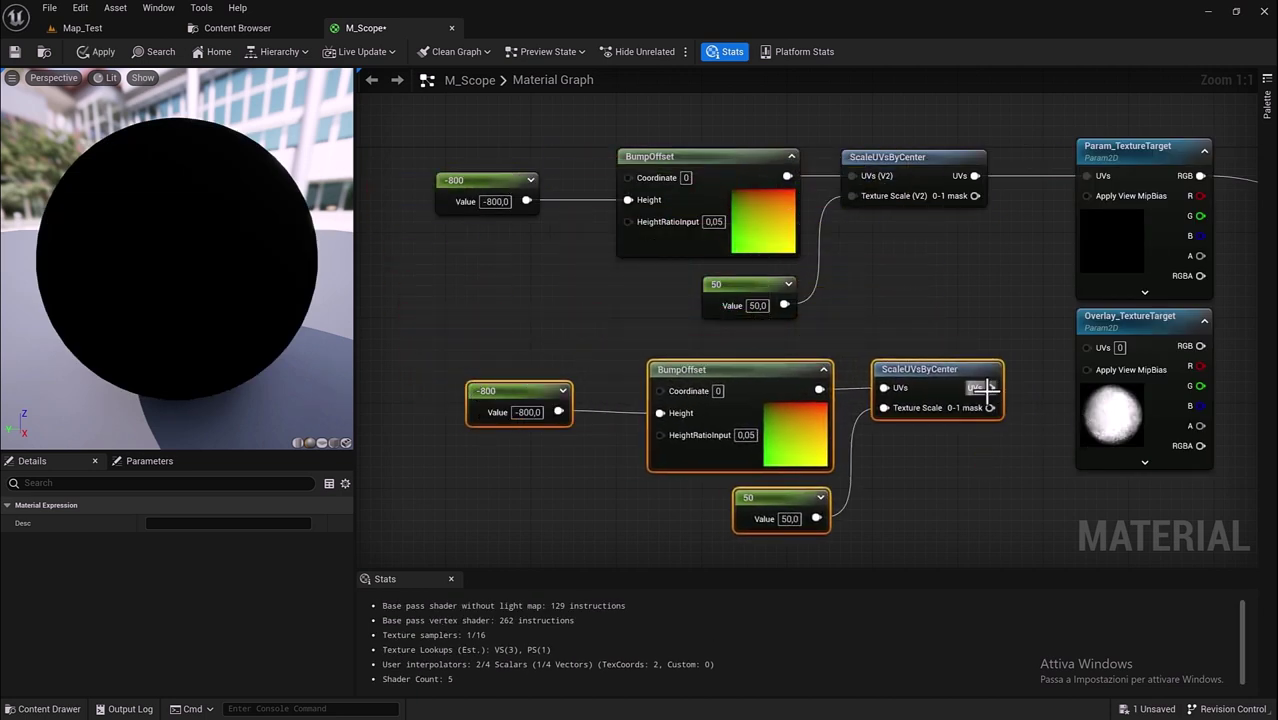
pyautogui.moveTo(985, 390); pyautogui.dragTo(1078, 345)
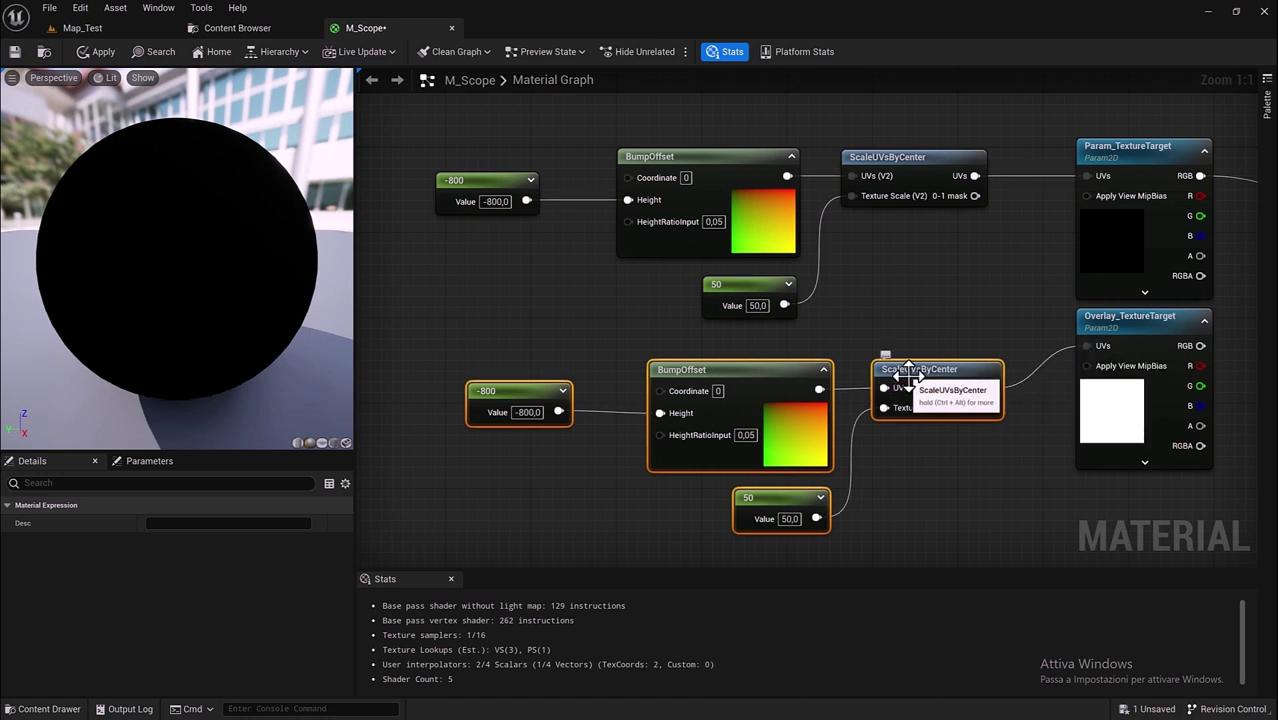
pyautogui.moveTo(908, 372); pyautogui.dragTo(911, 358)
pyautogui.moveTo(1147, 316); pyautogui.dragTo(1133, 370)
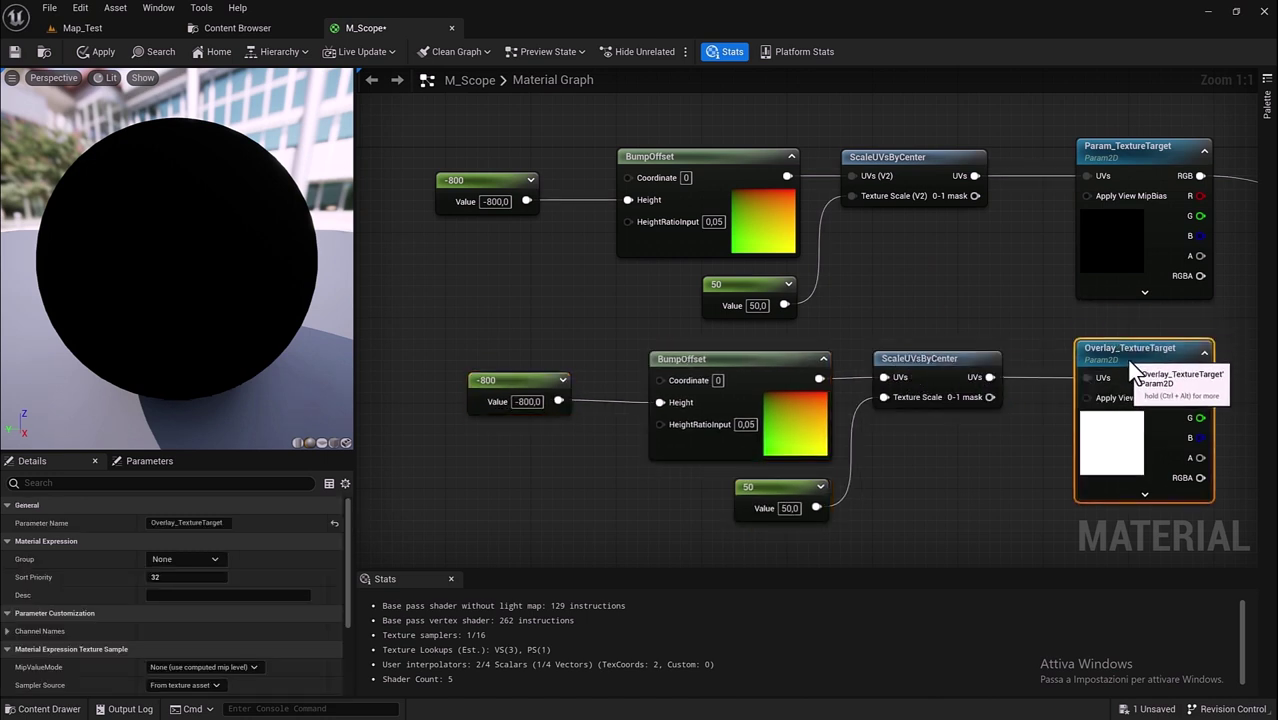
# Step: Set the copied chain's scale constant to 15
pyautogui.moveTo(433, 378); pyautogui.dragTo(1132, 397)
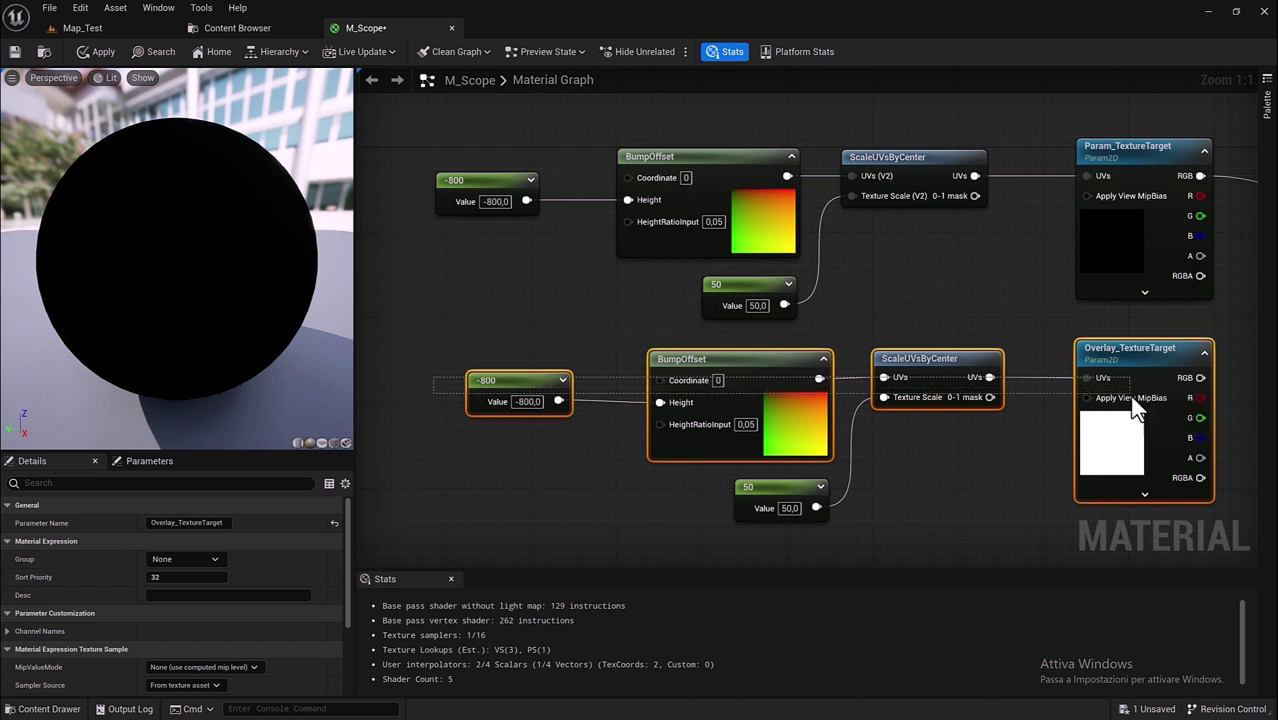
pyautogui.click(788, 508)
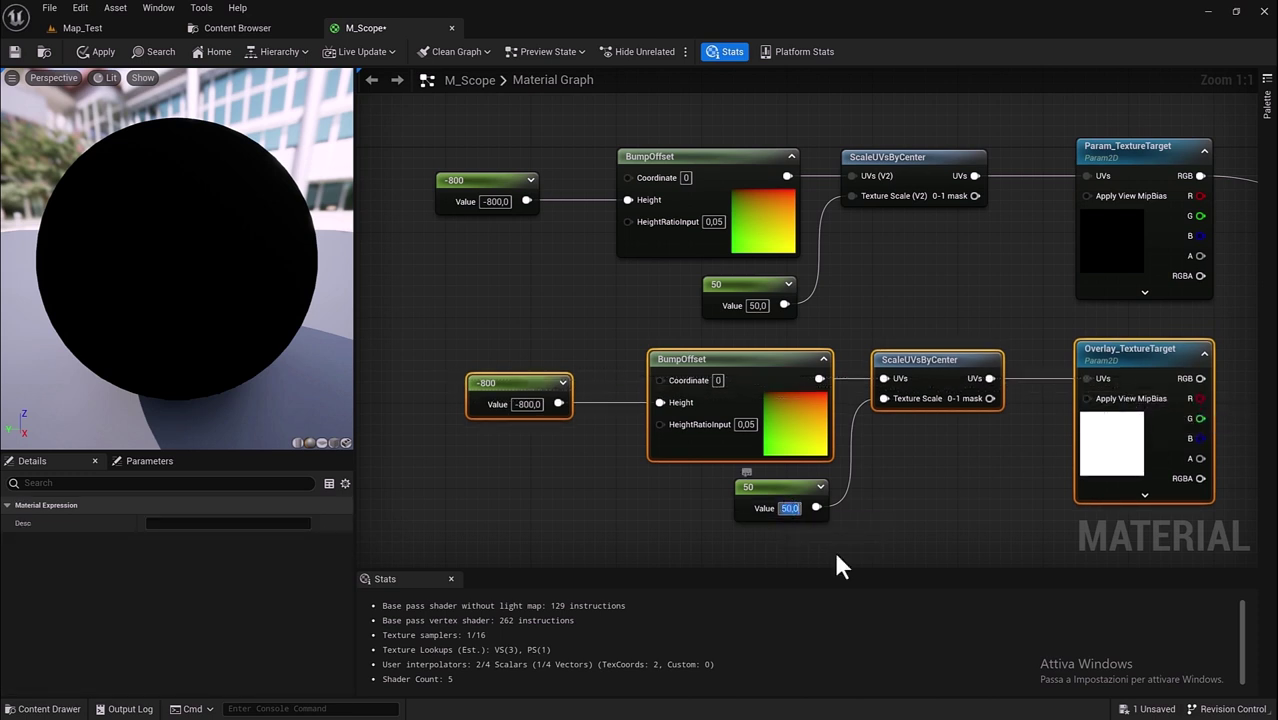
pyautogui.write('15')
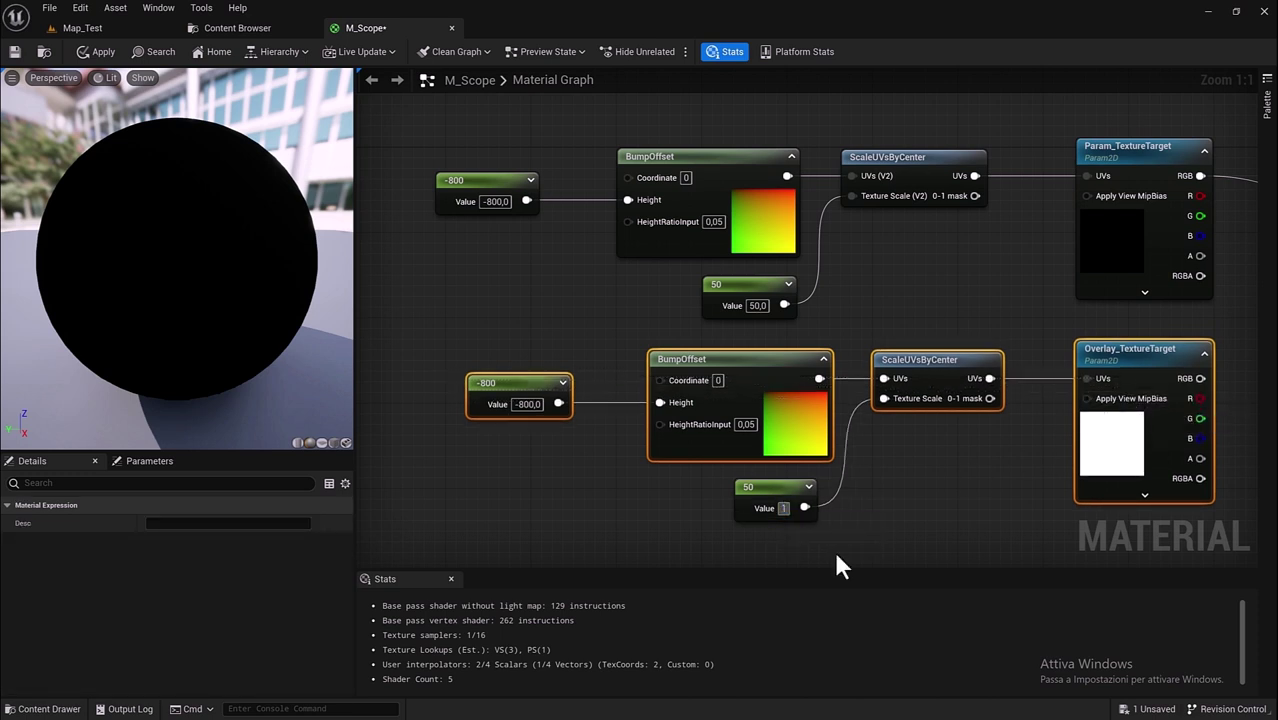
pyautogui.press('Return')
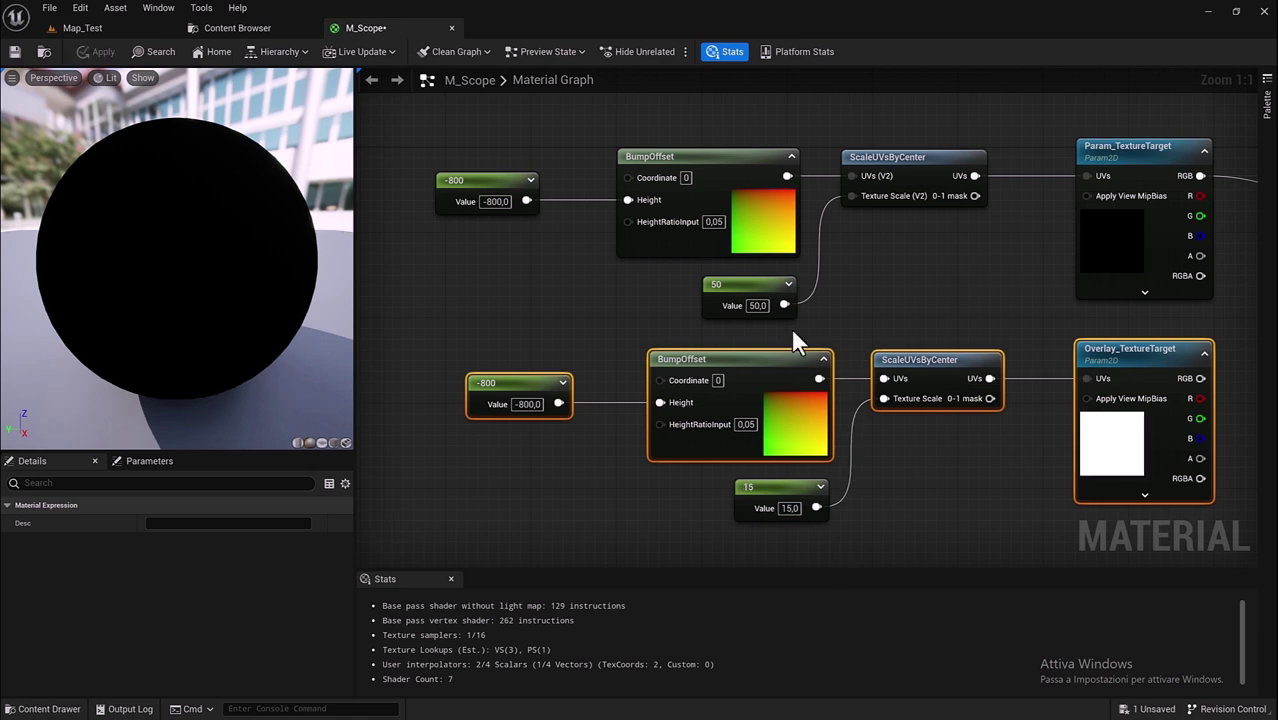
pyautogui.moveTo(958, 468); pyautogui.dragTo(508, 449, button='right')
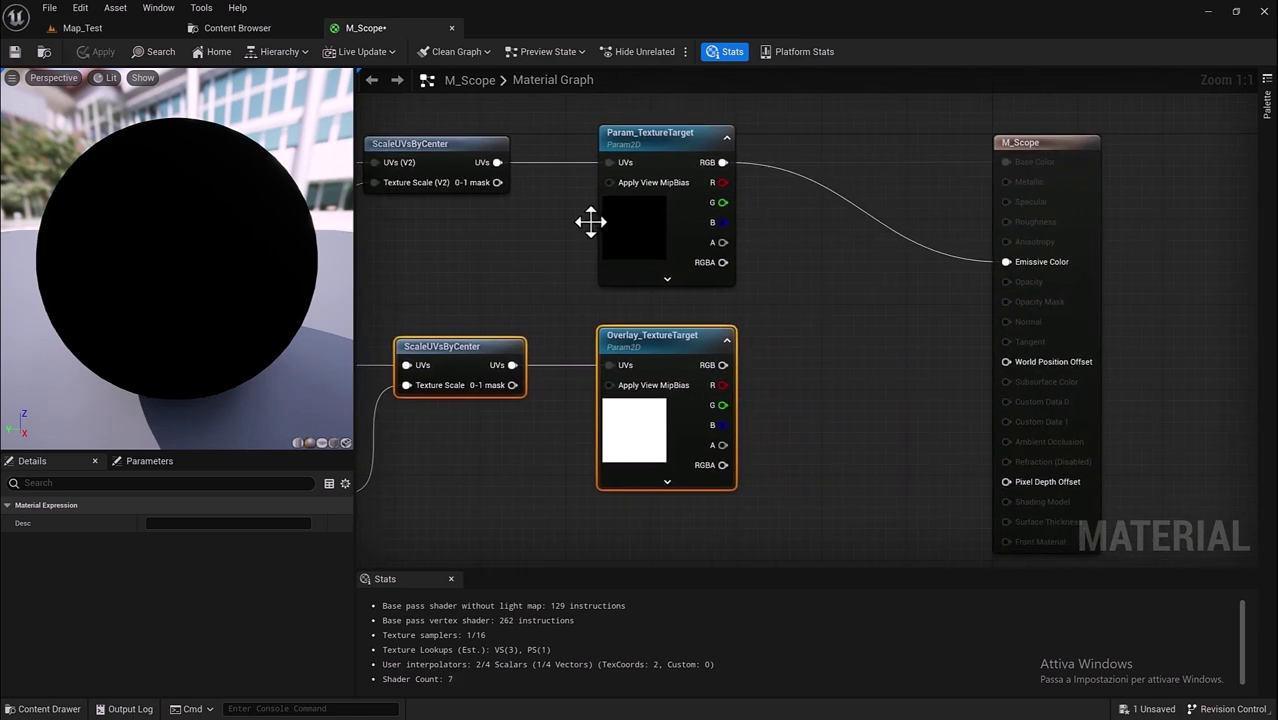
# Step: Add a Lerp taking Param_TextureTarget RGB as A, Overlay_TextureTarget RGB as B and its alpha as Alpha
pyautogui.moveTo(585, 228); pyautogui.dragTo(512, 194, button='right')
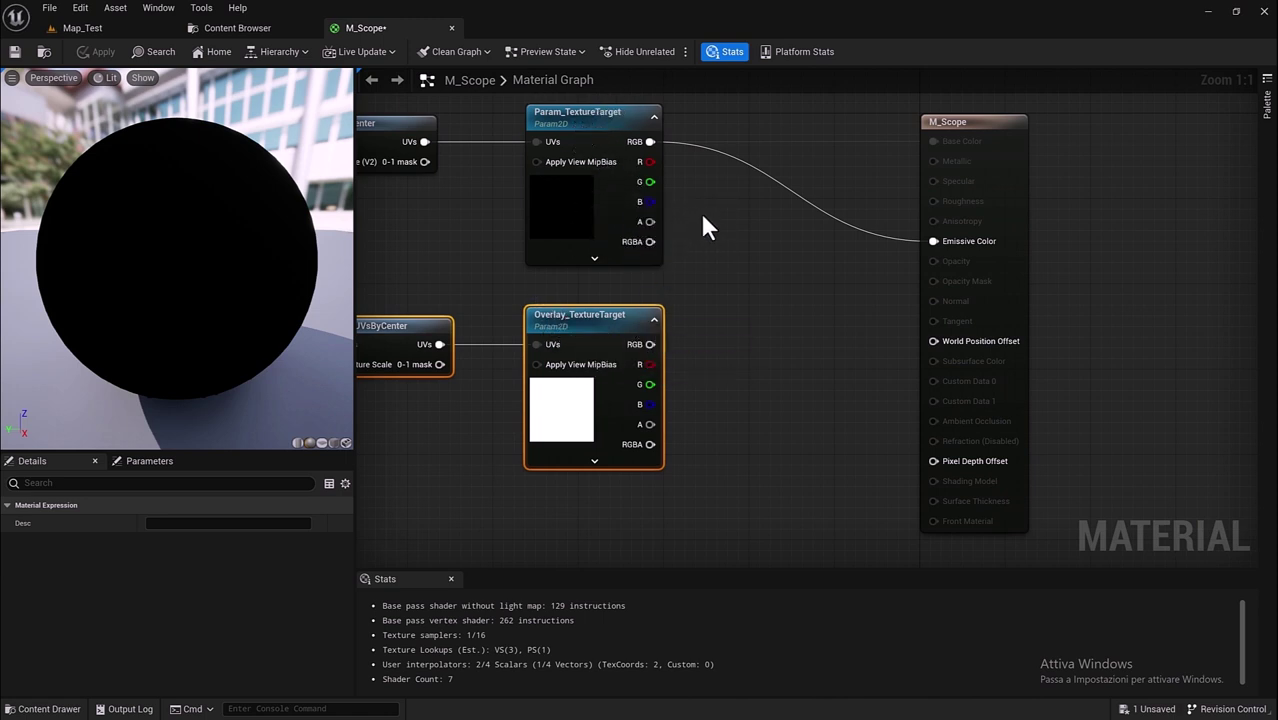
pyautogui.moveTo(650, 141); pyautogui.dragTo(727, 284)
pyautogui.write('lerp')
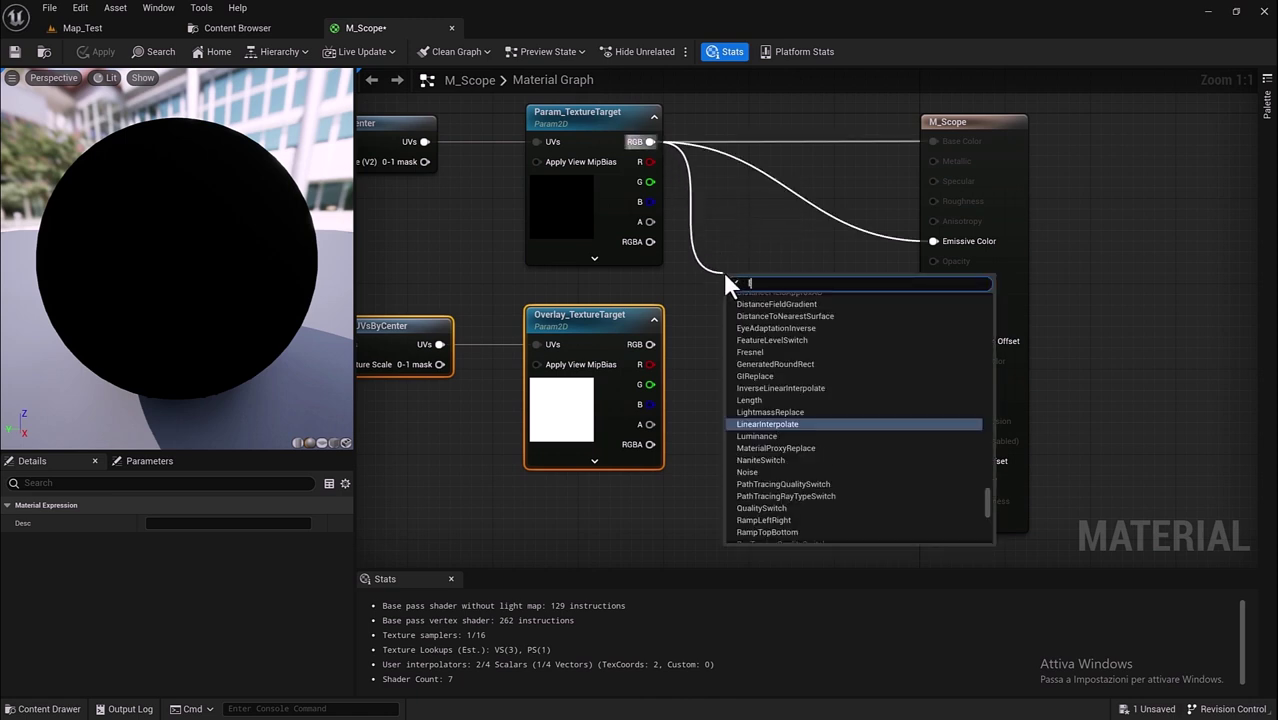
pyautogui.press('Return')
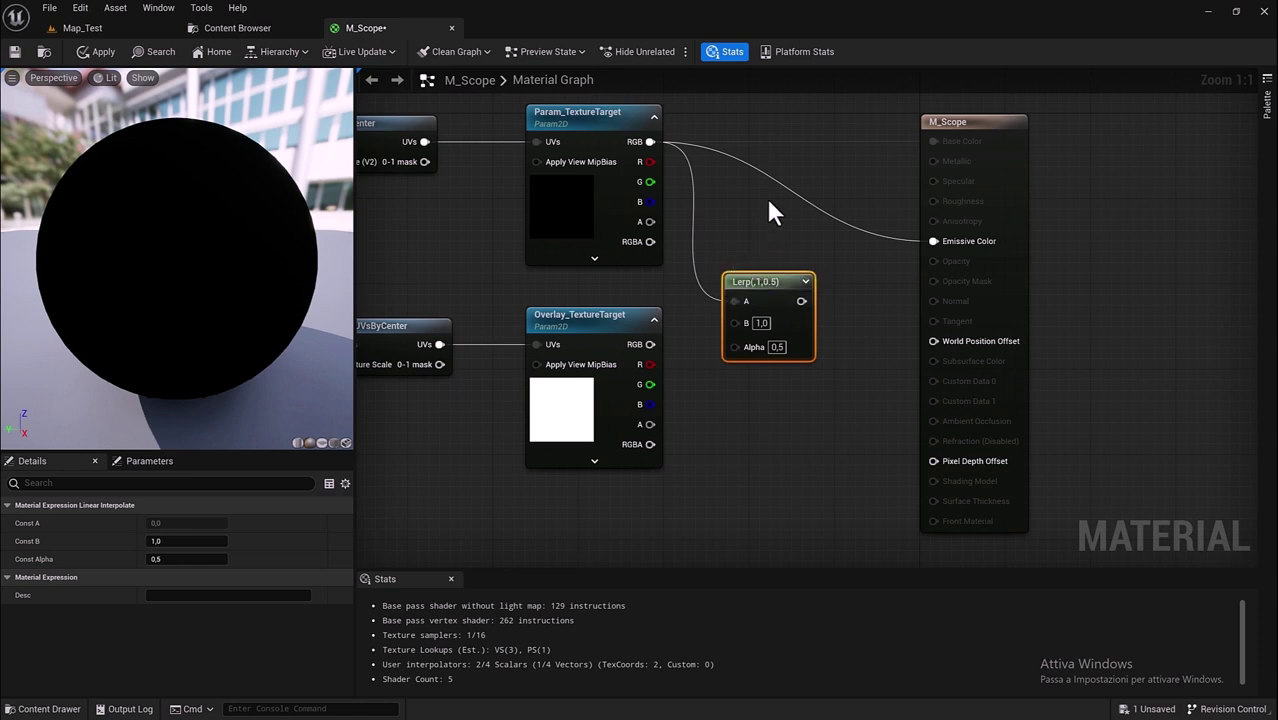
pyautogui.moveTo(648, 344); pyautogui.dragTo(735, 322)
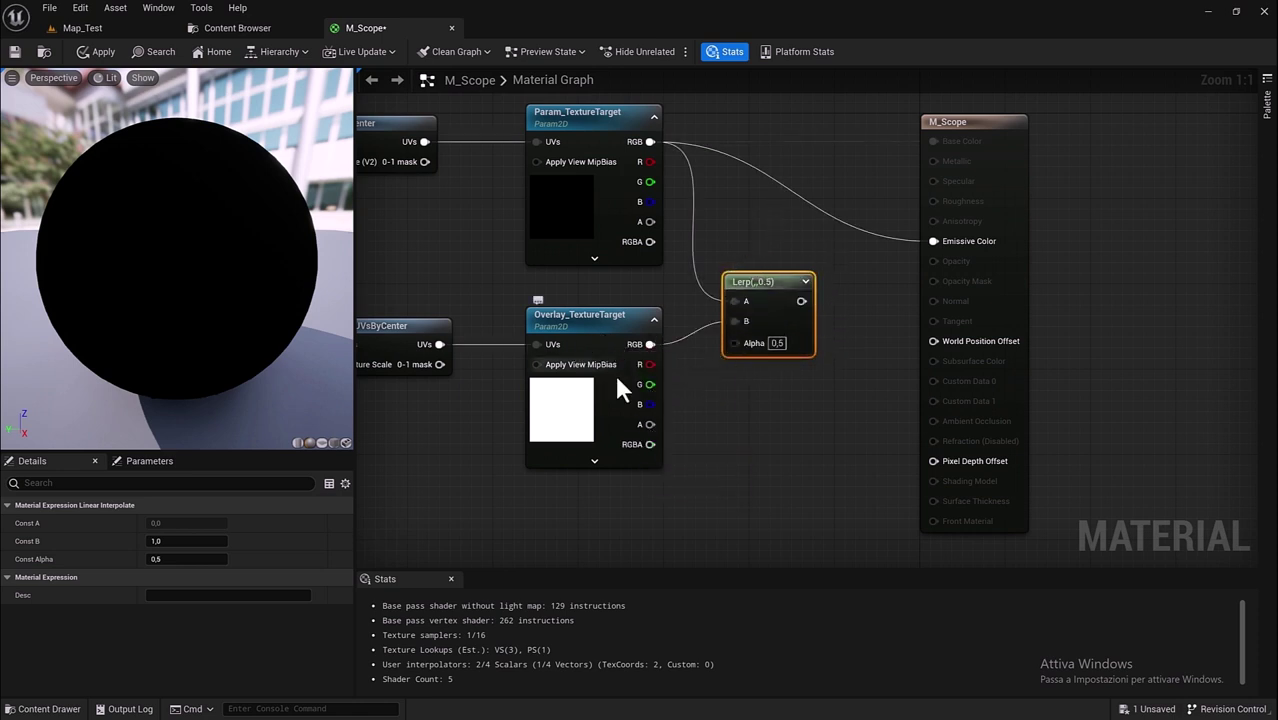
pyautogui.moveTo(650, 424)
pyautogui.mouseDown()
pyautogui.moveTo(705, 400)
pyautogui.moveTo(734, 342)
pyautogui.mouseUp()
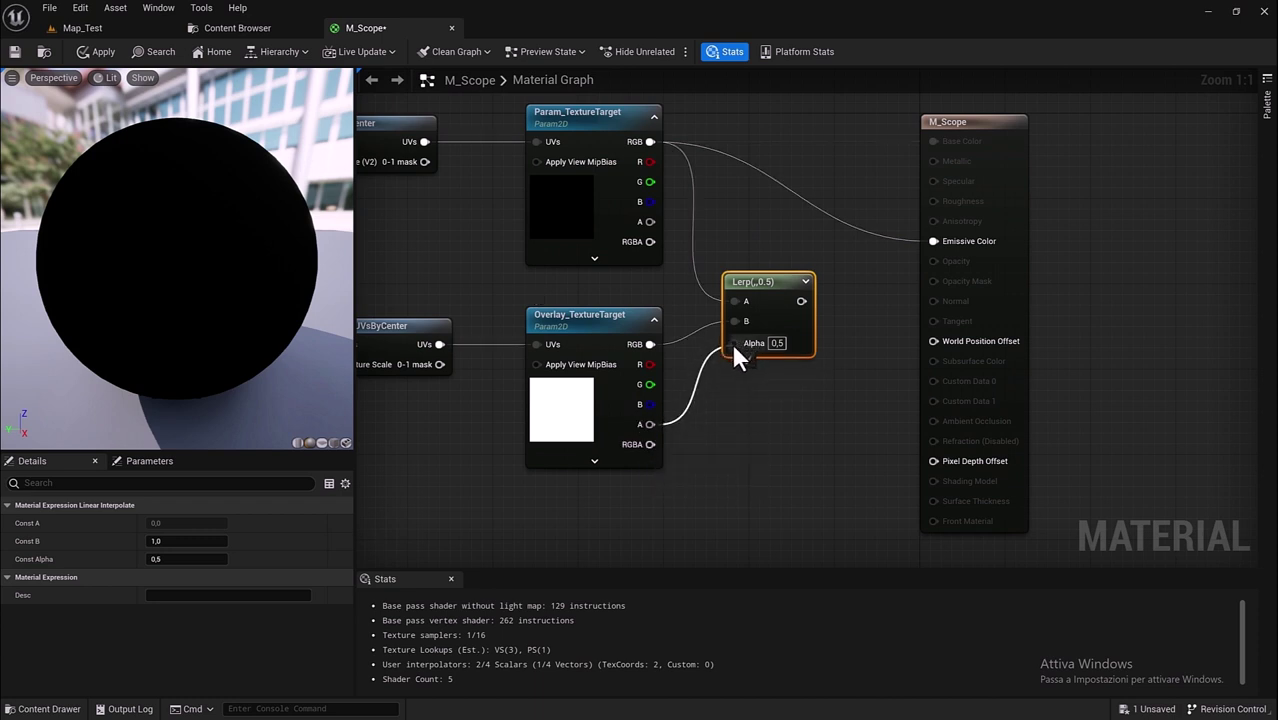
# Step: Disconnect Emissive Color and the Lerp's Base Color link, moving the M_Scope node lower
pyautogui.keyDown('alt'); pyautogui.click(932, 241); pyautogui.keyUp('alt')
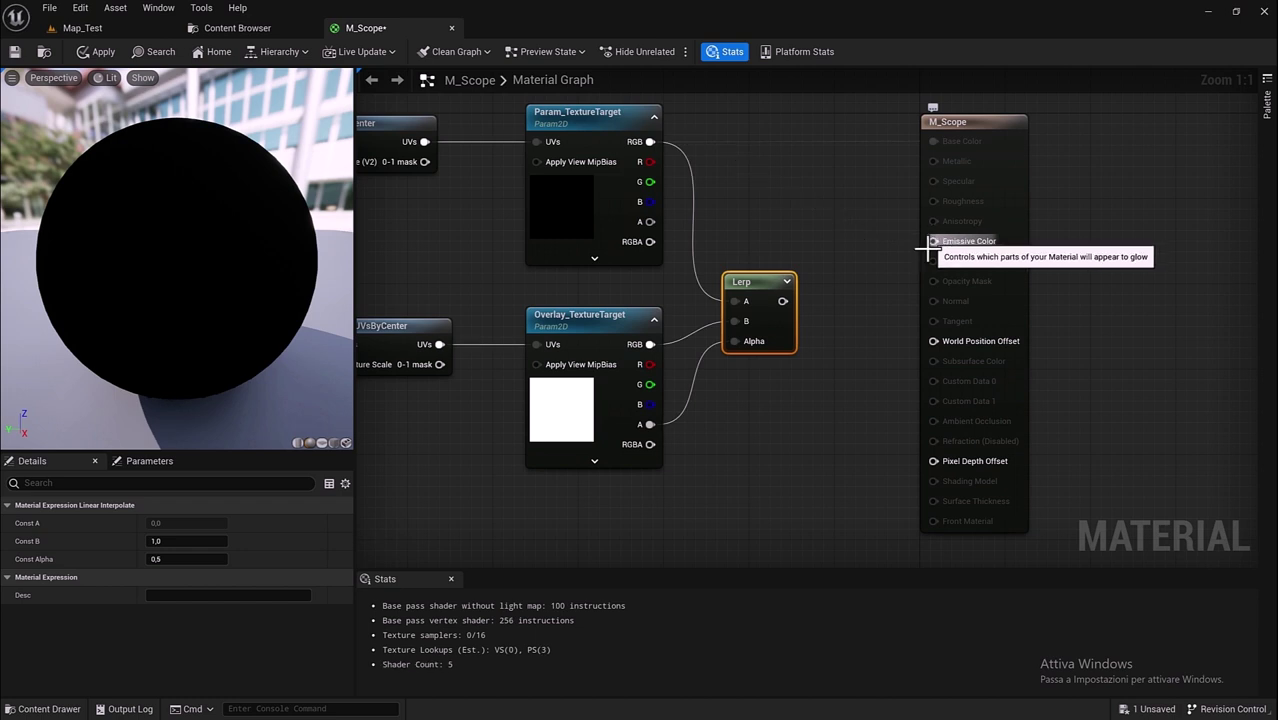
pyautogui.scroll(-5, 779, 237)
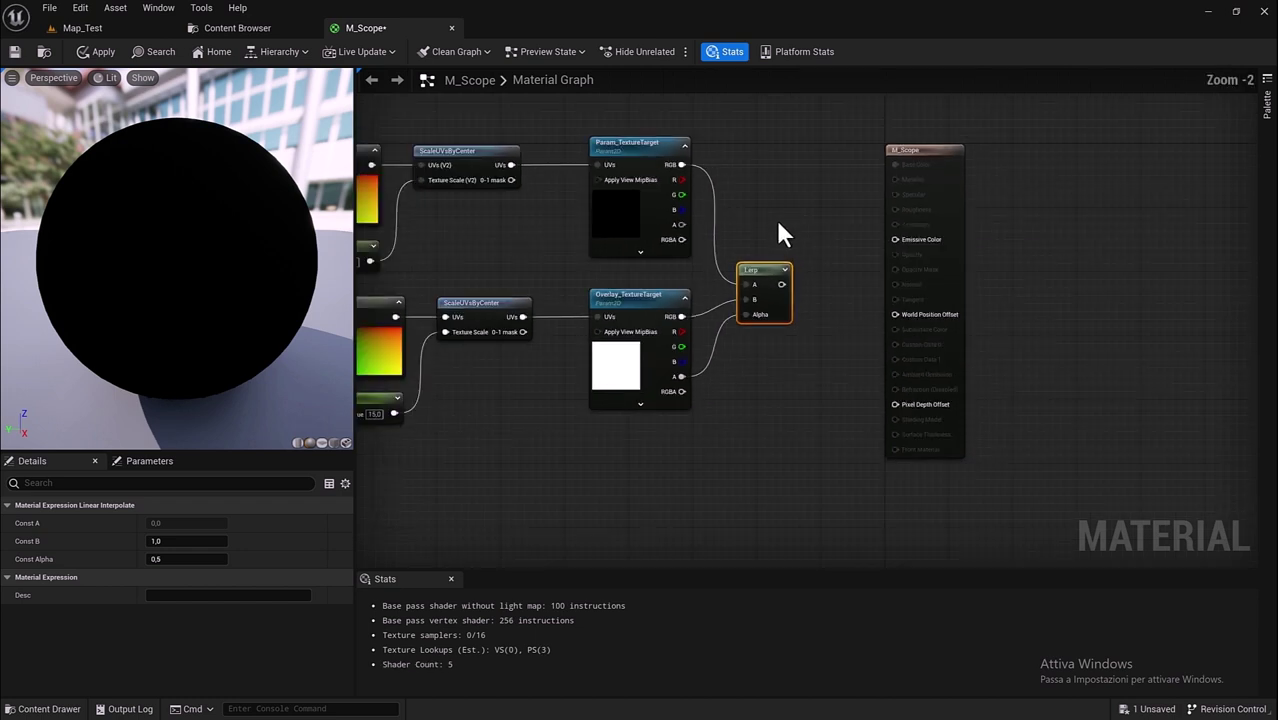
pyautogui.moveTo(688, 379); pyautogui.dragTo(696, 408, button='right')
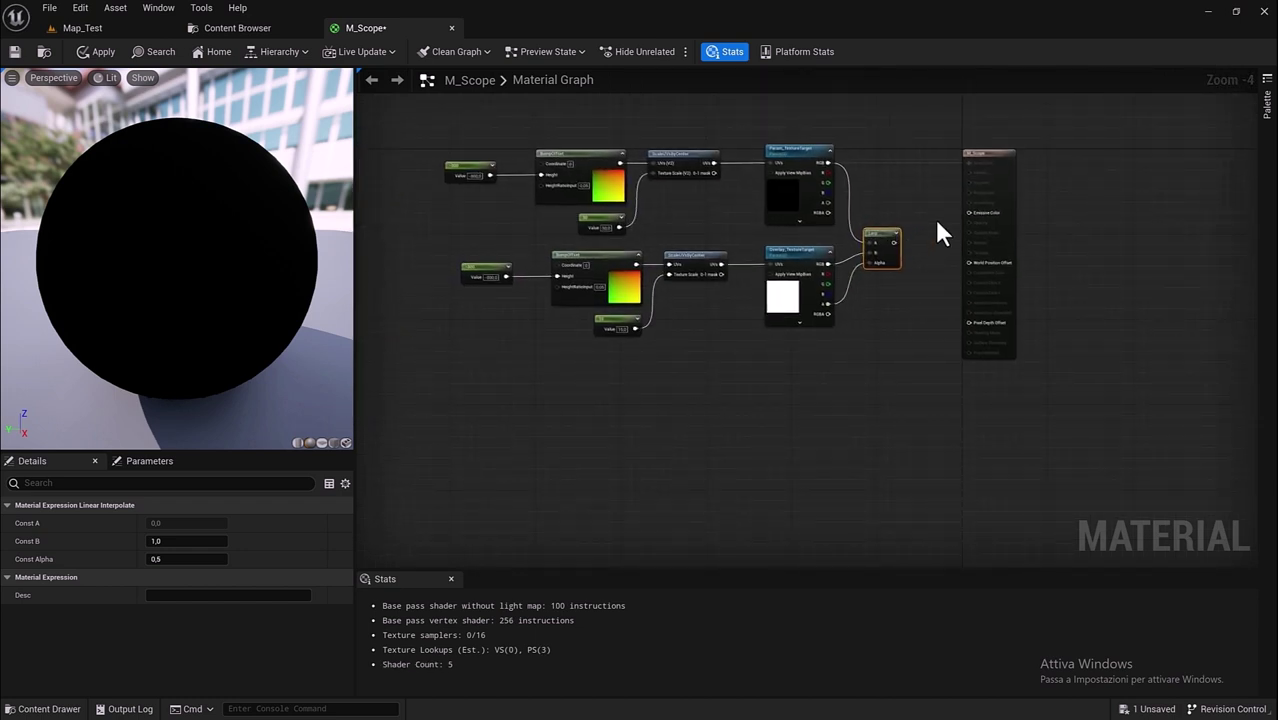
pyautogui.click(988, 155)
pyautogui.moveTo(978, 178); pyautogui.dragTo(978, 338)
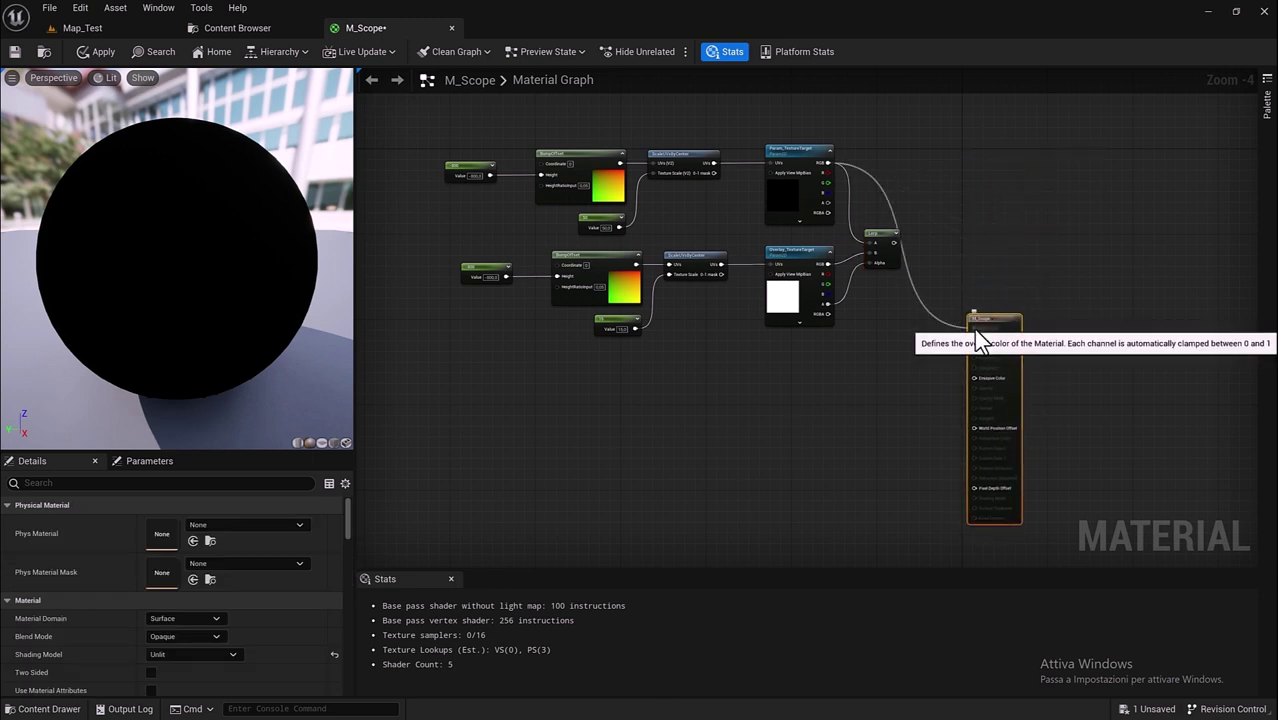
pyautogui.keyDown('alt'); pyautogui.click(976, 341); pyautogui.keyUp('alt')
pyautogui.moveTo(985, 322); pyautogui.dragTo(953, 338)
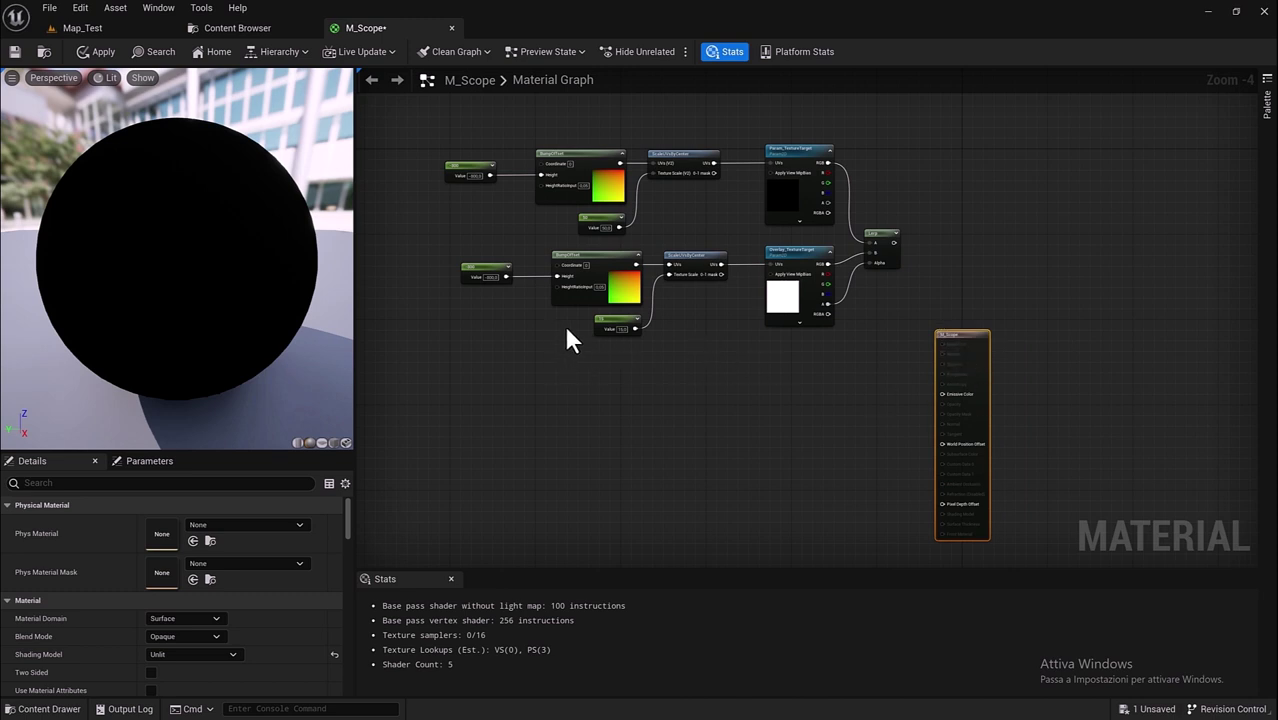
pyautogui.moveTo(566, 340); pyautogui.dragTo(581, 319, button='right')
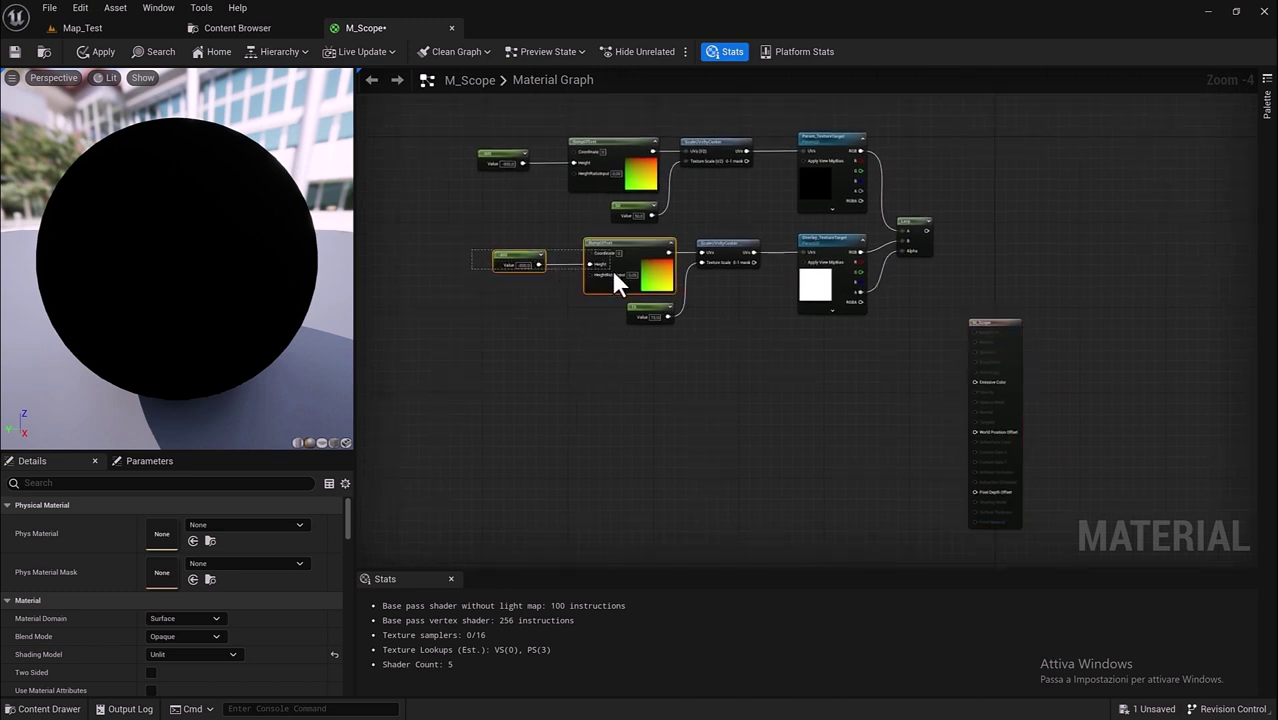
# Step: Copy the Constant and BumpOffset pair below the originals and set the new constant to 700
pyautogui.click(610, 285)
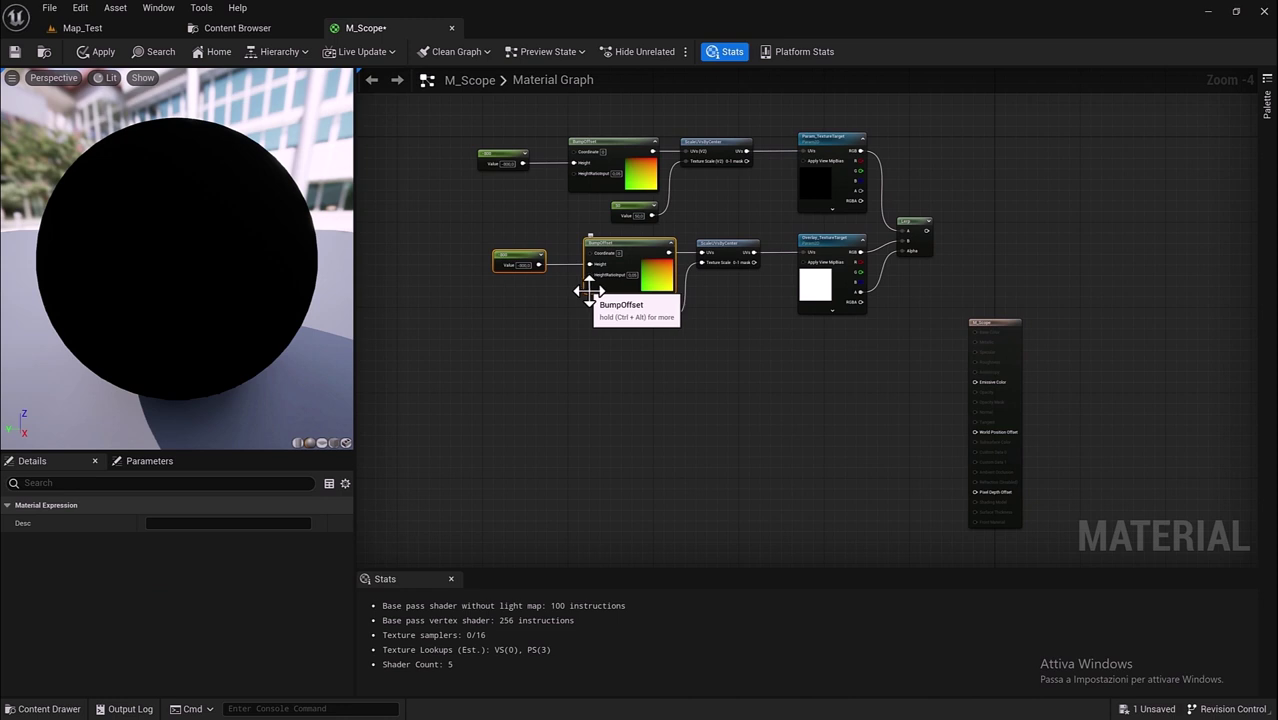
pyautogui.hotkey('ctrl', 'c')
pyautogui.hotkey('ctrl', 'v')
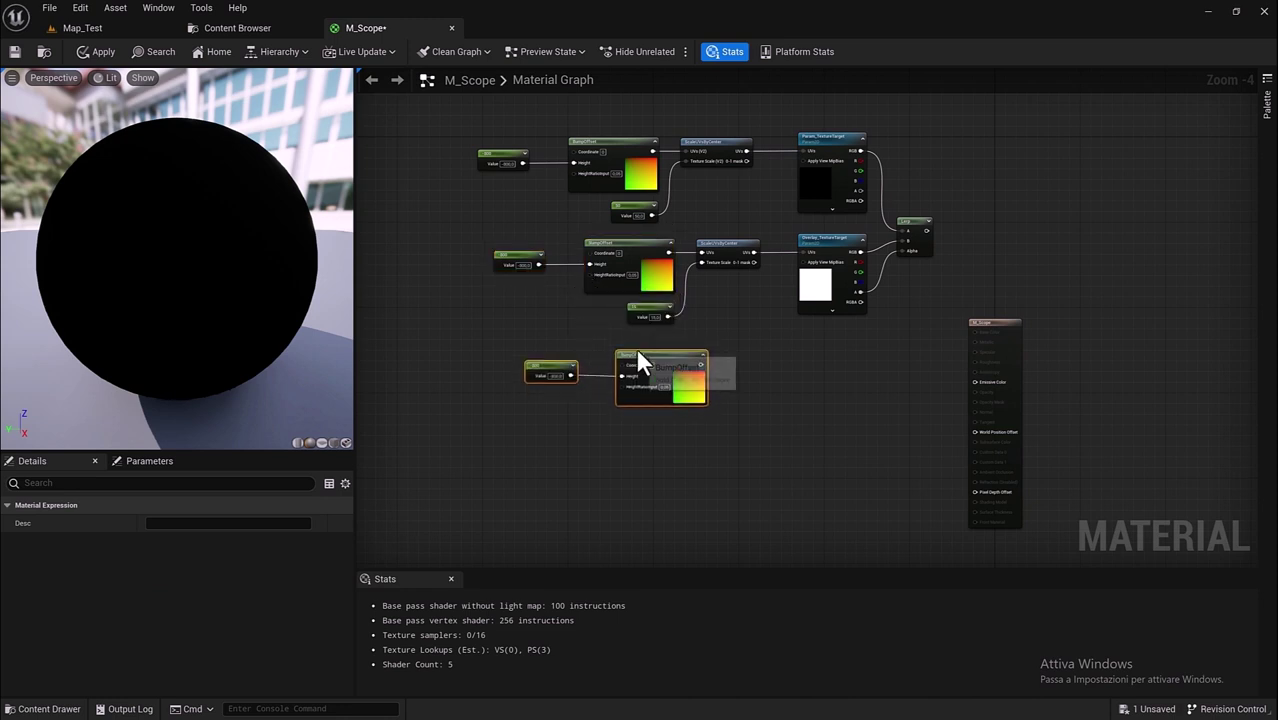
pyautogui.moveTo(635, 346); pyautogui.dragTo(616, 342)
pyautogui.scroll(2, 522, 372)
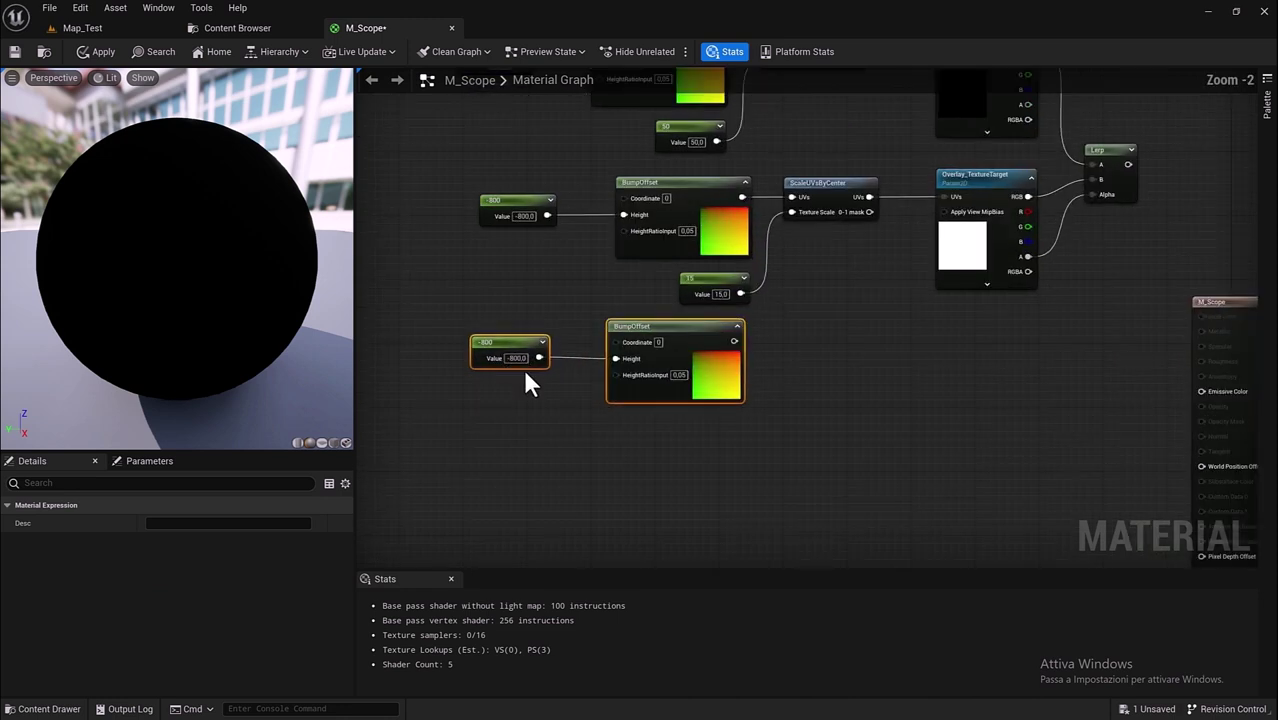
pyautogui.click(519, 357)
pyautogui.write('700')
pyautogui.press('Return')
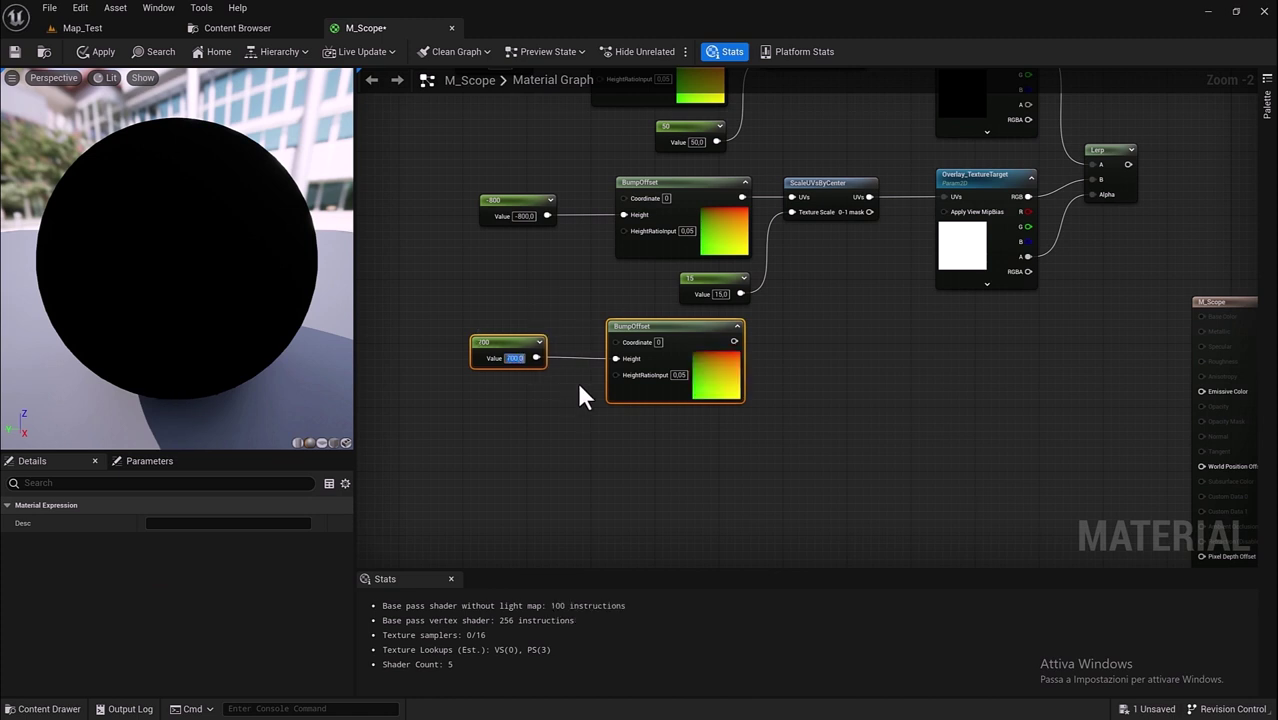
# Step: Add a RadialGradientExponential node fed by the new BumpOffset
pyautogui.moveTo(733, 341); pyautogui.dragTo(785, 355)
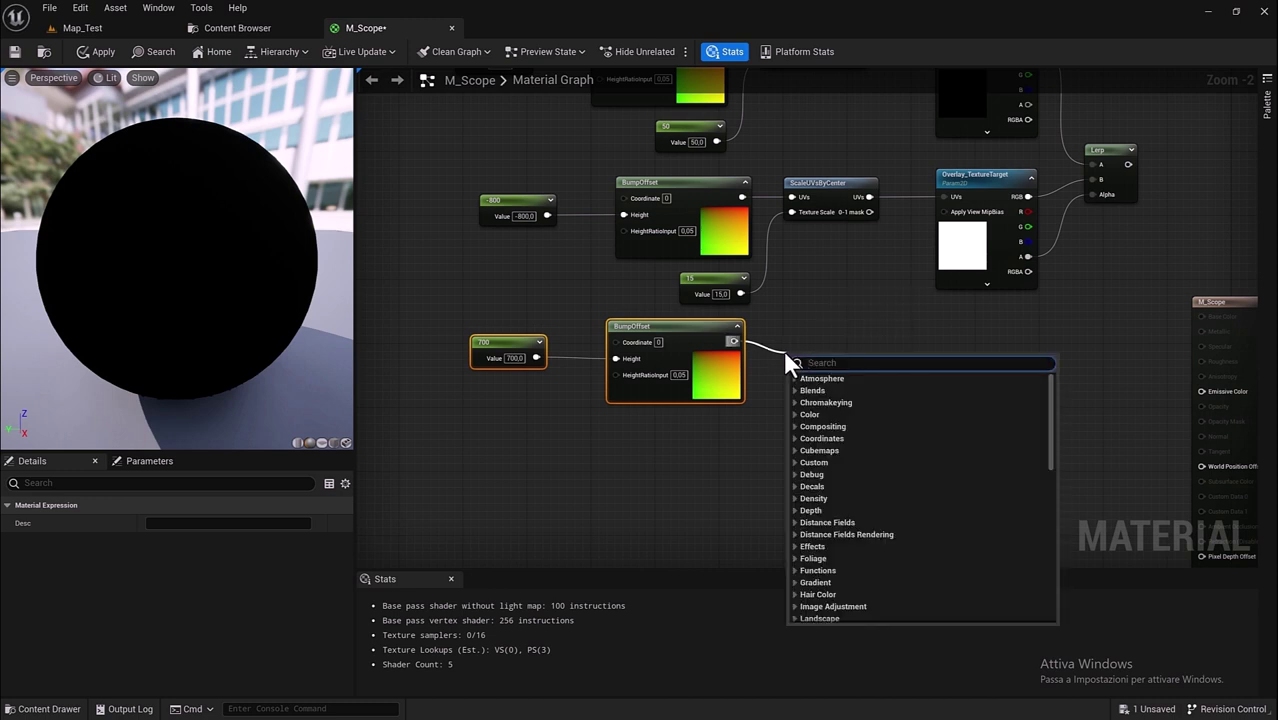
pyautogui.write('ra')
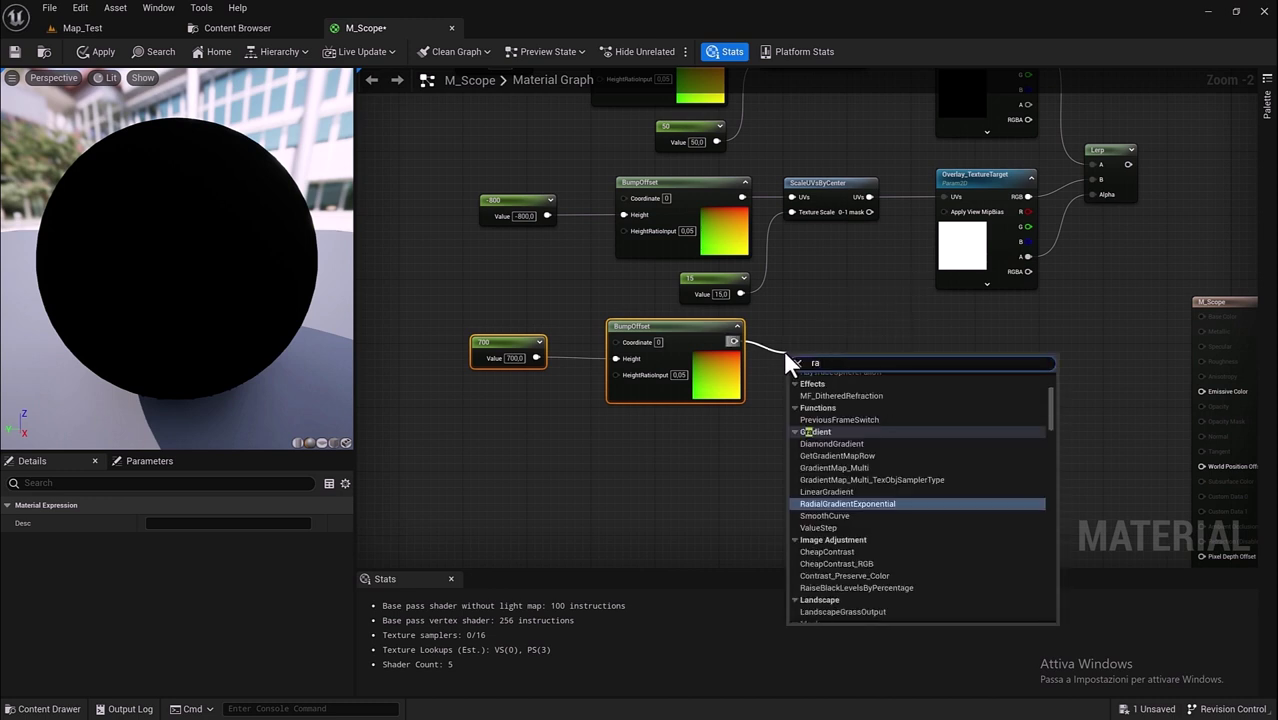
pyautogui.write('dial')
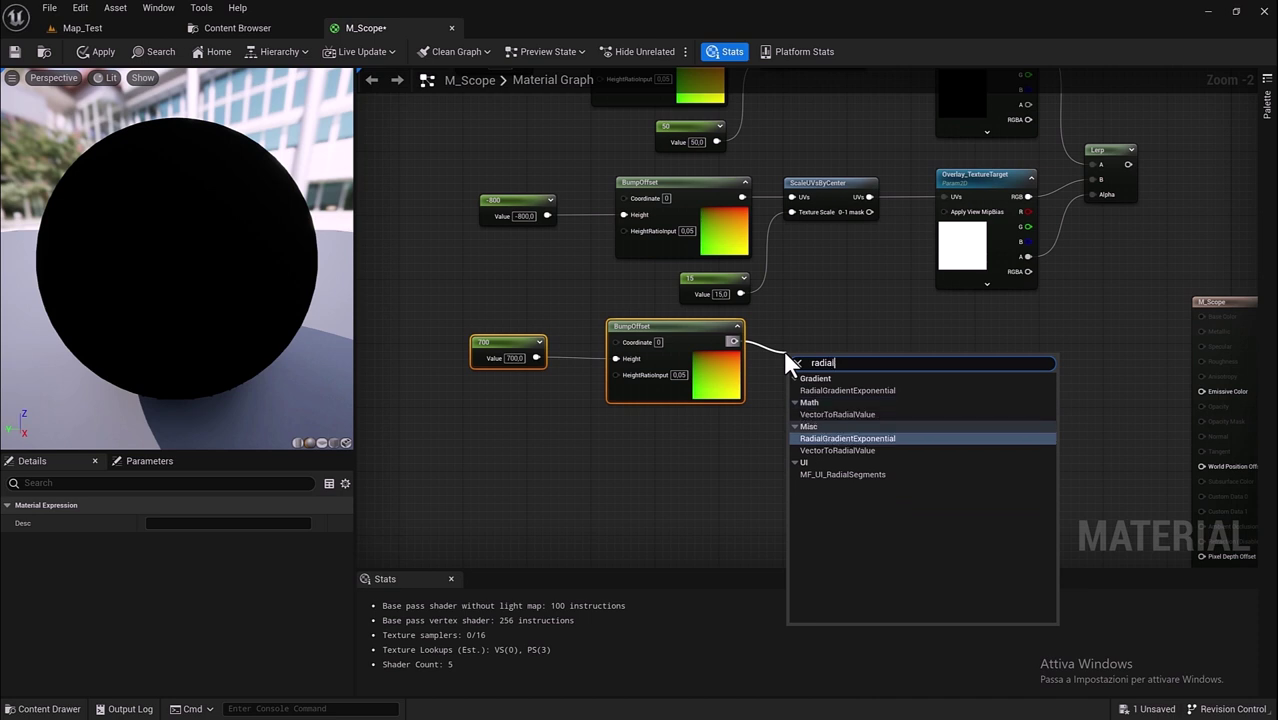
pyautogui.click(821, 388)
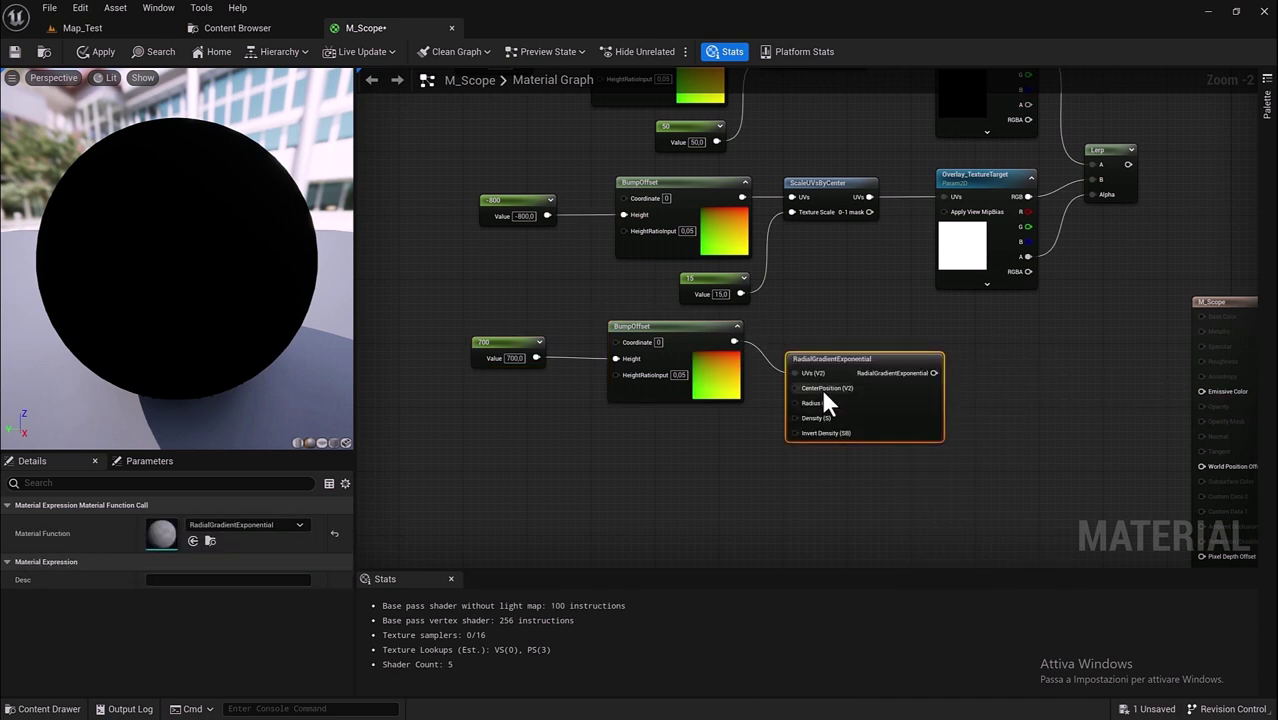
pyautogui.moveTo(818, 366); pyautogui.dragTo(822, 332)
# Step: Add two constants, 7 for the gradient's Radius and 15 for its Density
pyautogui.click(476, 342)
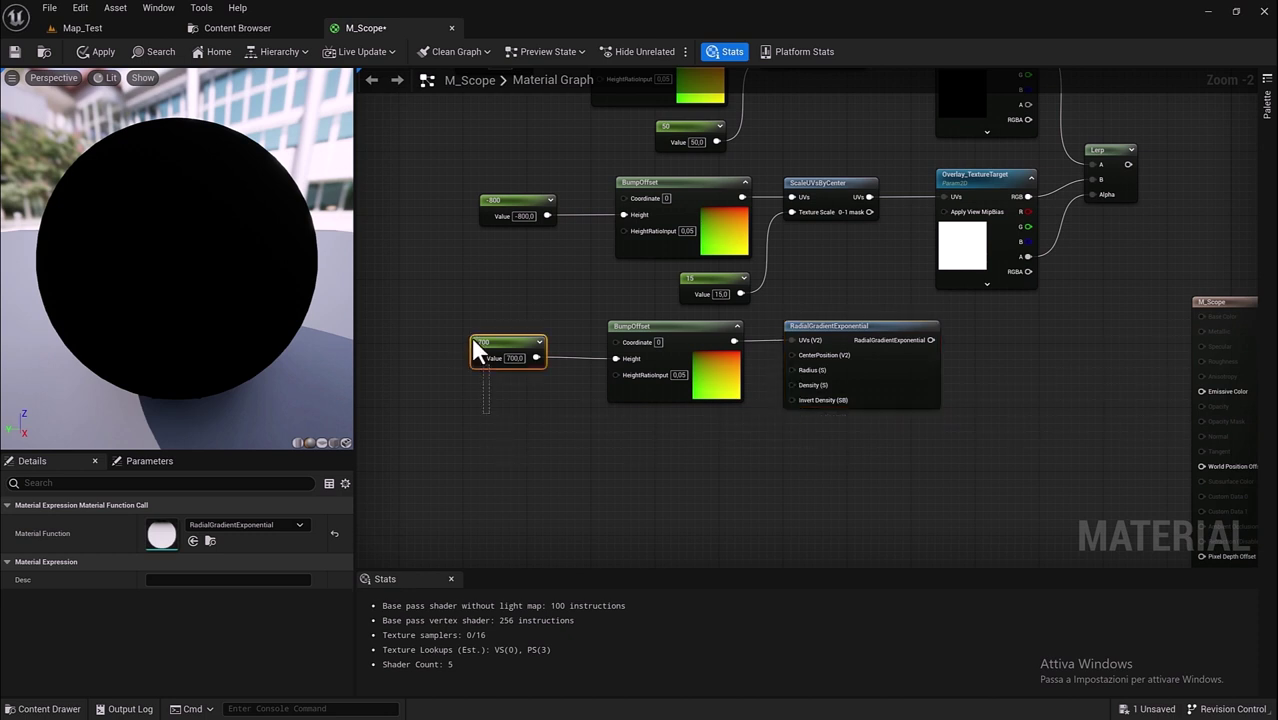
pyautogui.hotkey('ctrl', 'c')
pyautogui.hotkey('ctrl', 'v')
pyautogui.hotkey('ctrl', 'v')
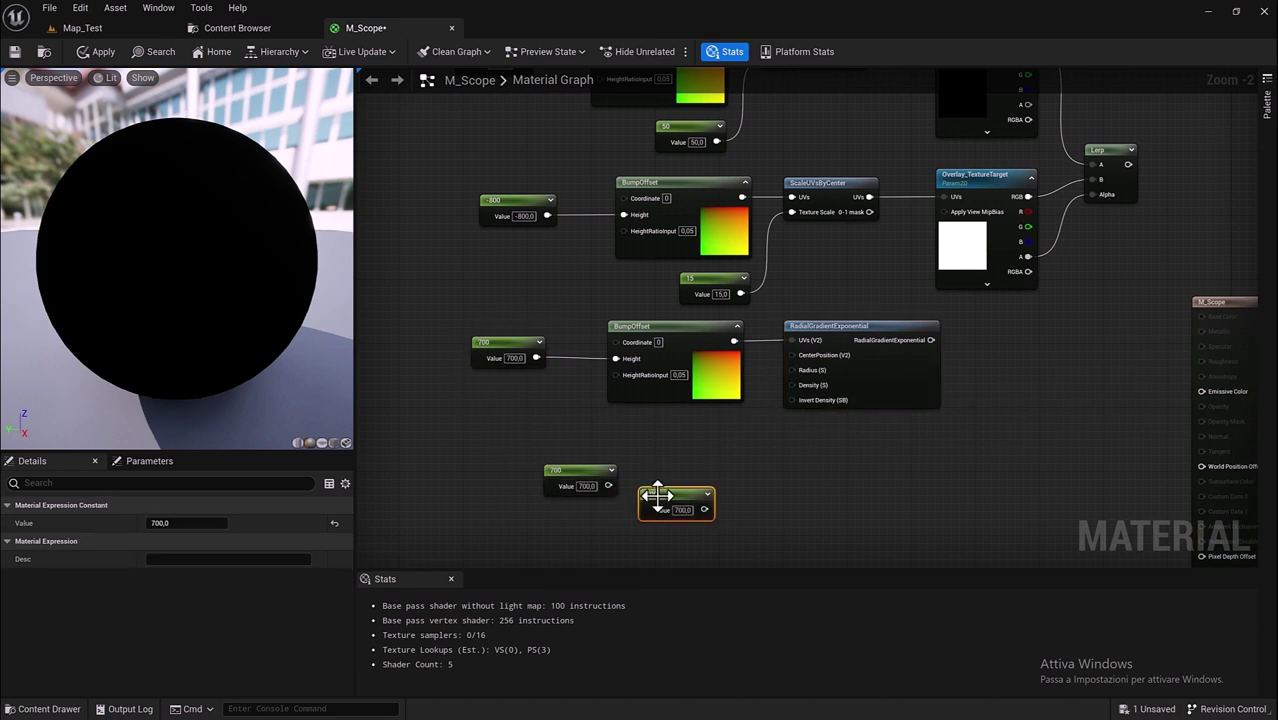
pyautogui.moveTo(685, 488); pyautogui.dragTo(700, 418)
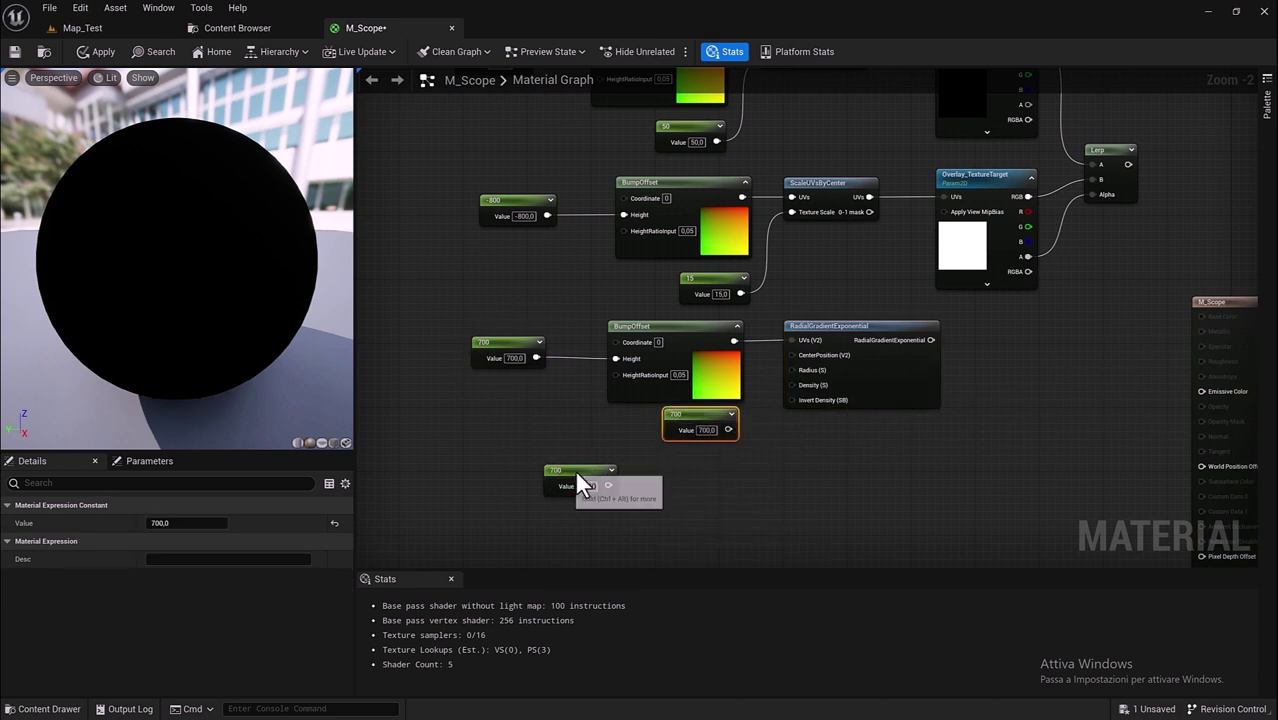
pyautogui.moveTo(578, 484)
pyautogui.mouseDown()
pyautogui.moveTo(697, 468)
pyautogui.moveTo(792, 371)
pyautogui.mouseUp()
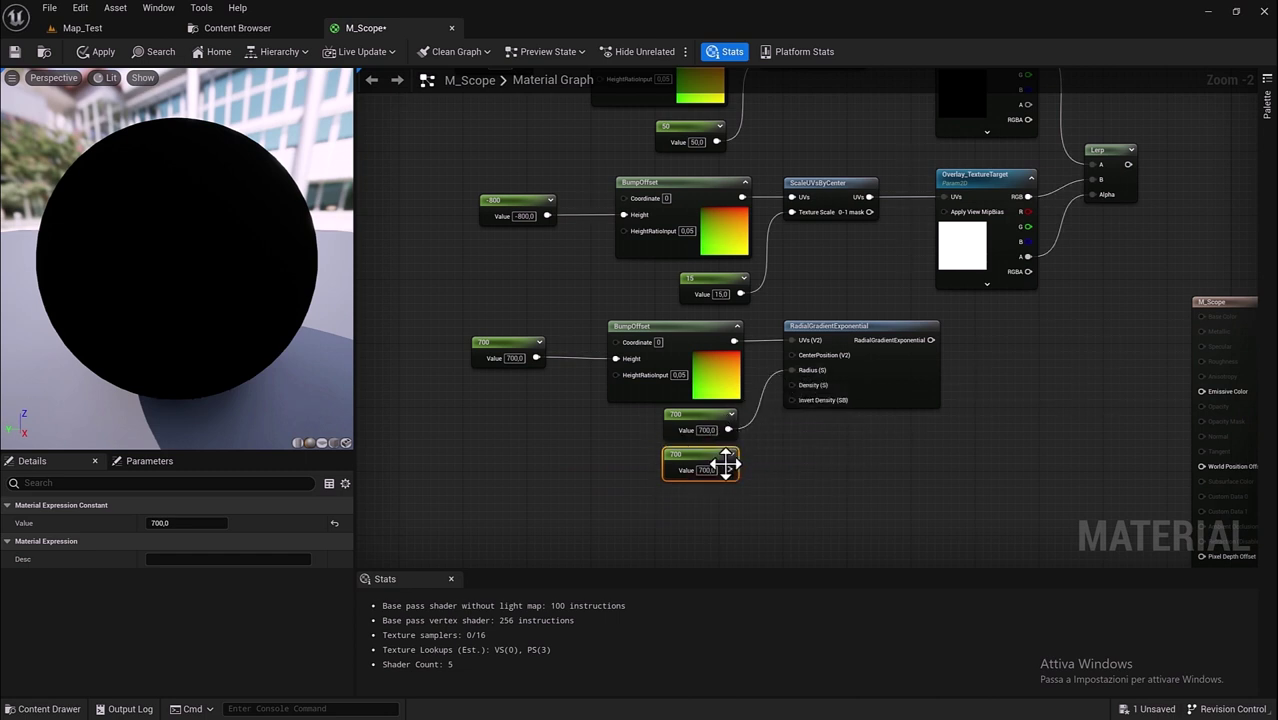
pyautogui.moveTo(728, 470); pyautogui.dragTo(790, 384)
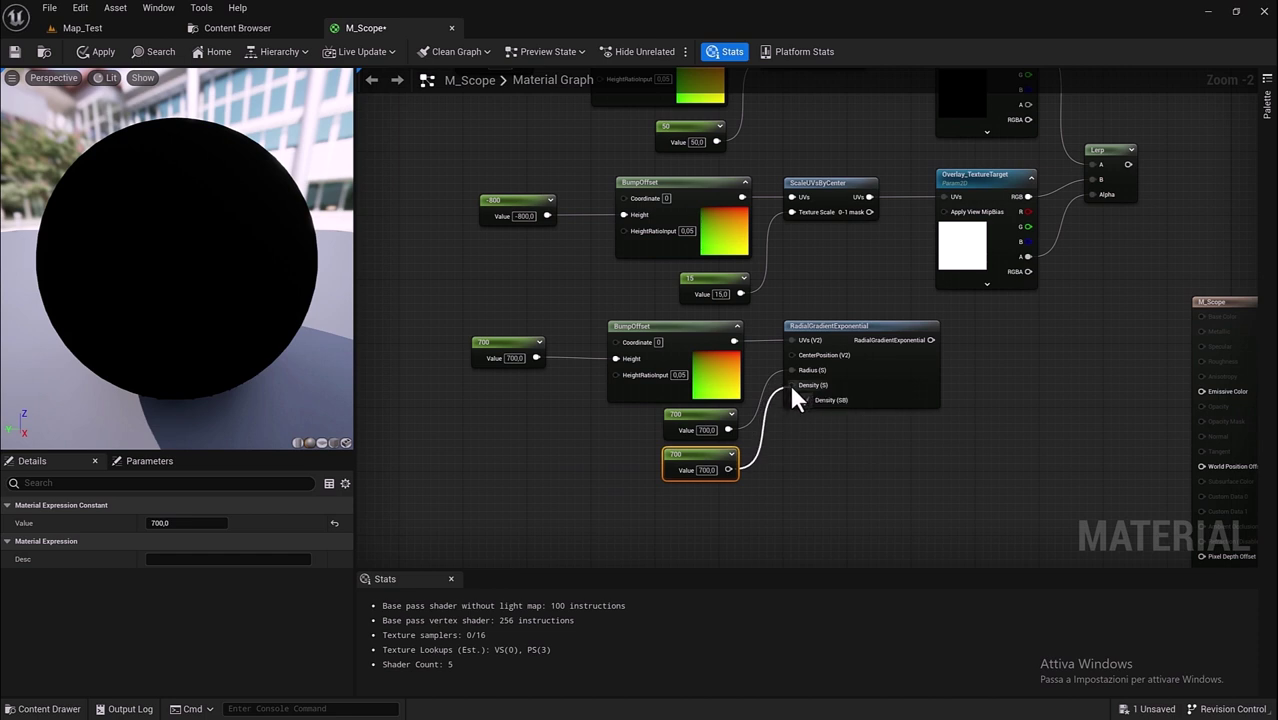
pyautogui.click(713, 430)
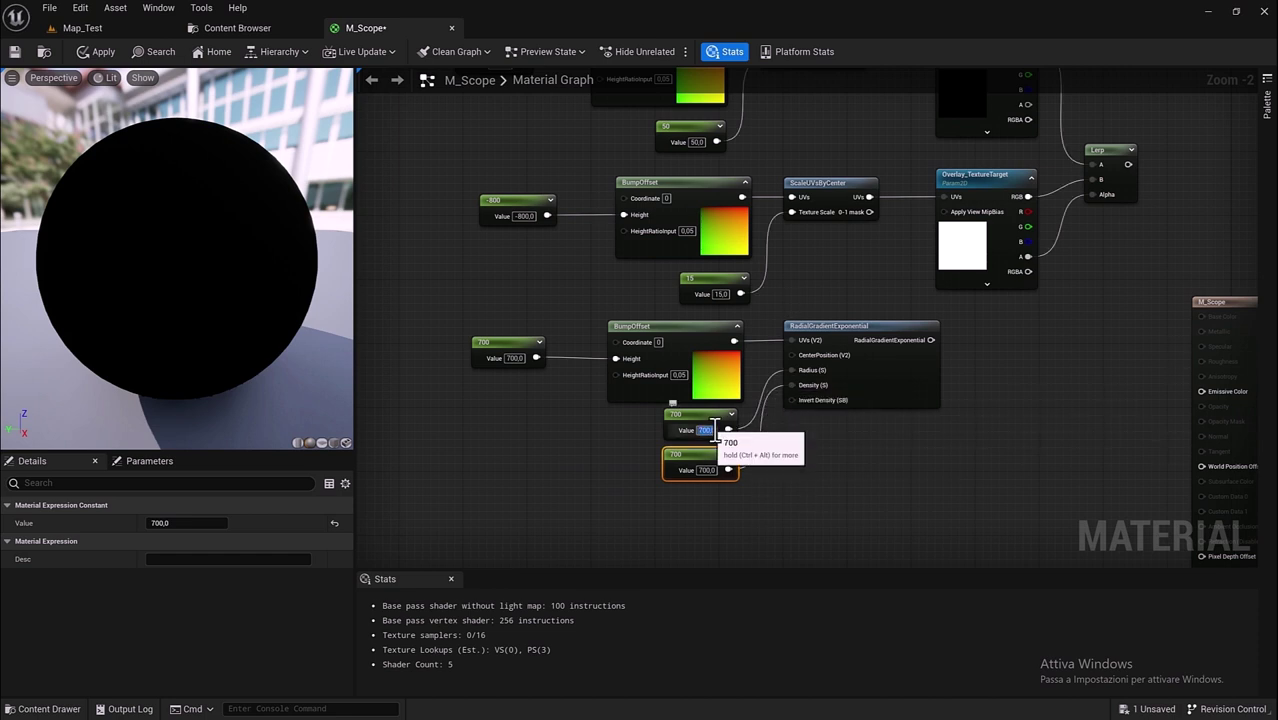
pyautogui.write('7')
pyautogui.click(708, 470)
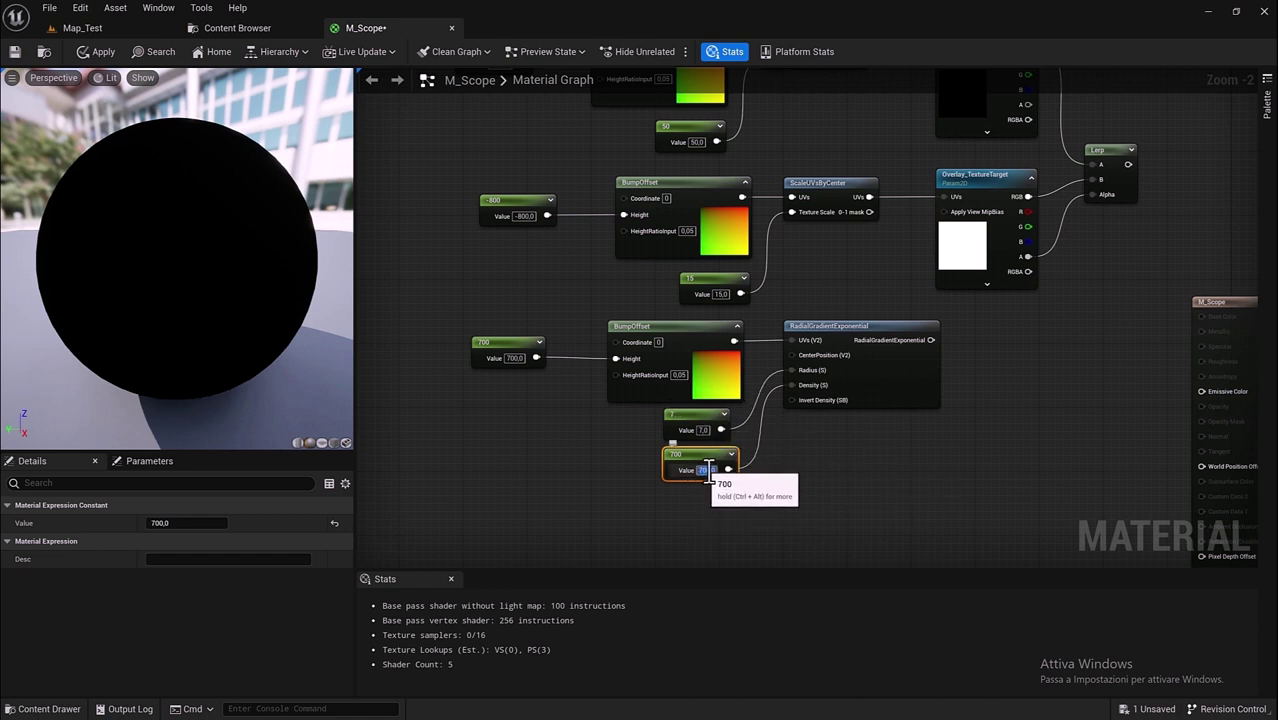
pyautogui.write('15')
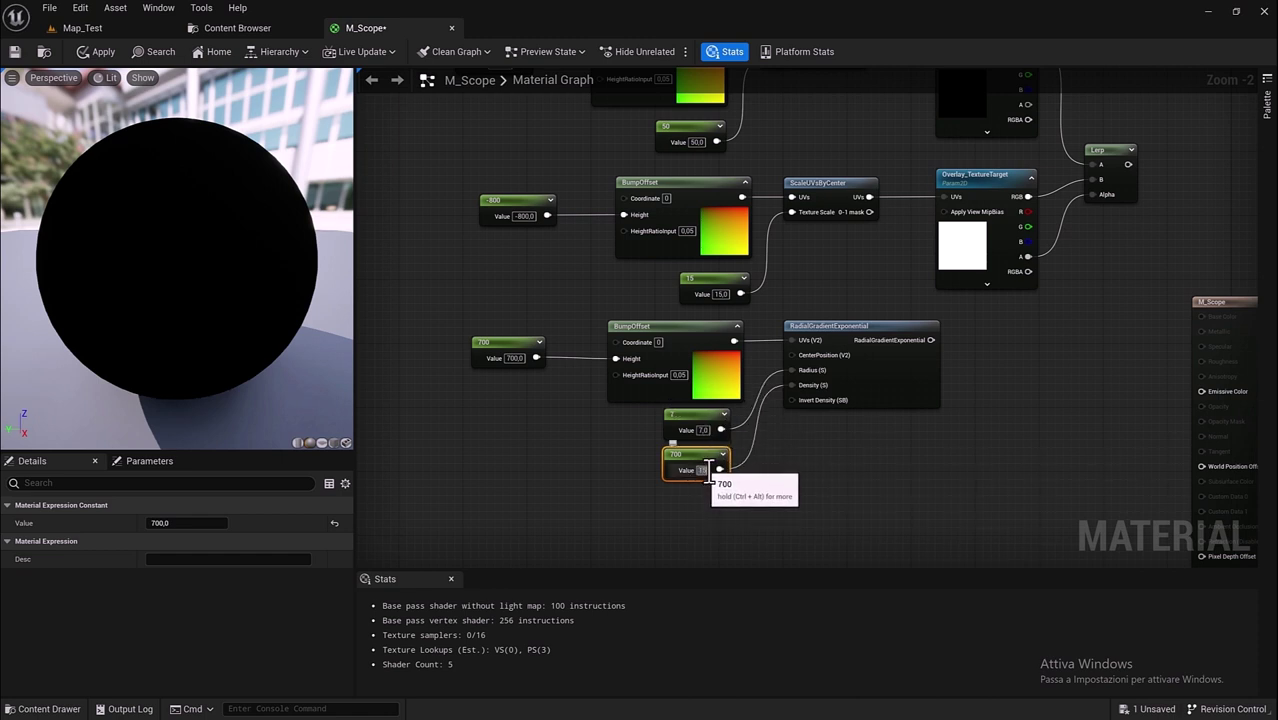
pyautogui.press('Return')
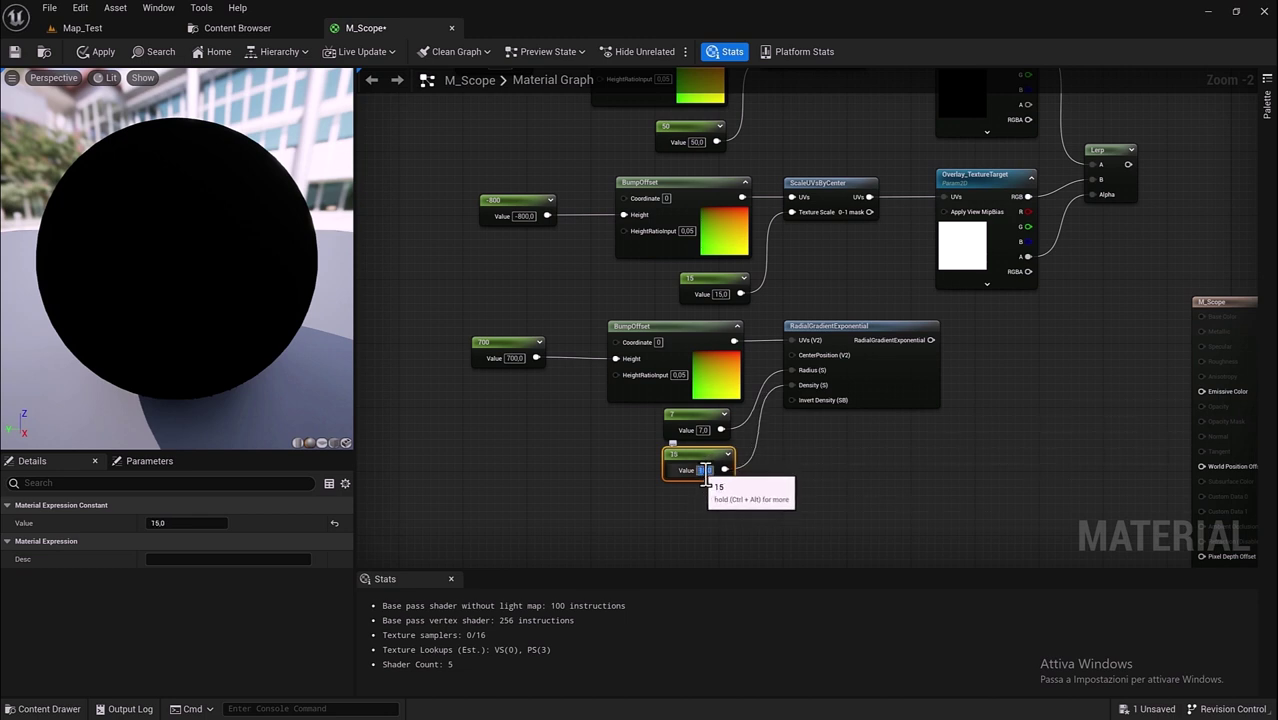
pyautogui.moveTo(865, 470); pyautogui.dragTo(638, 512, button='right')
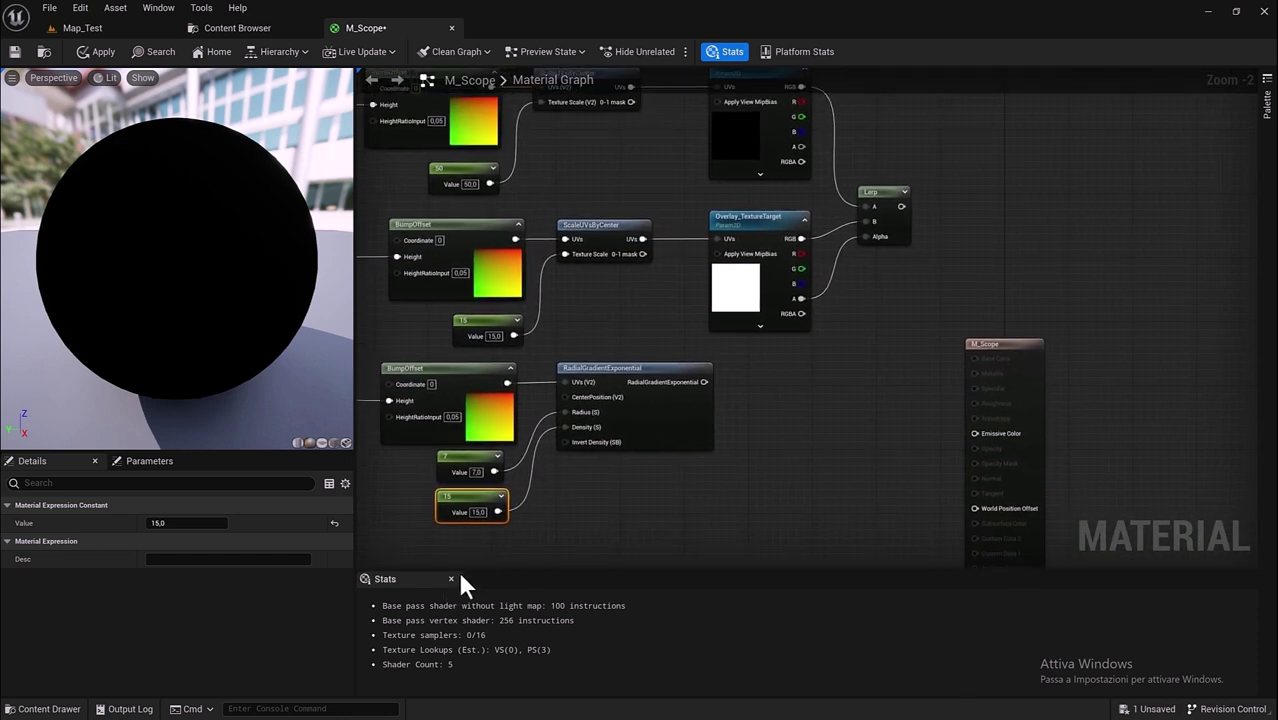
# Step: Close the Stats panel and shift the overlay chain's nodes left to make room
pyautogui.click(451, 580)
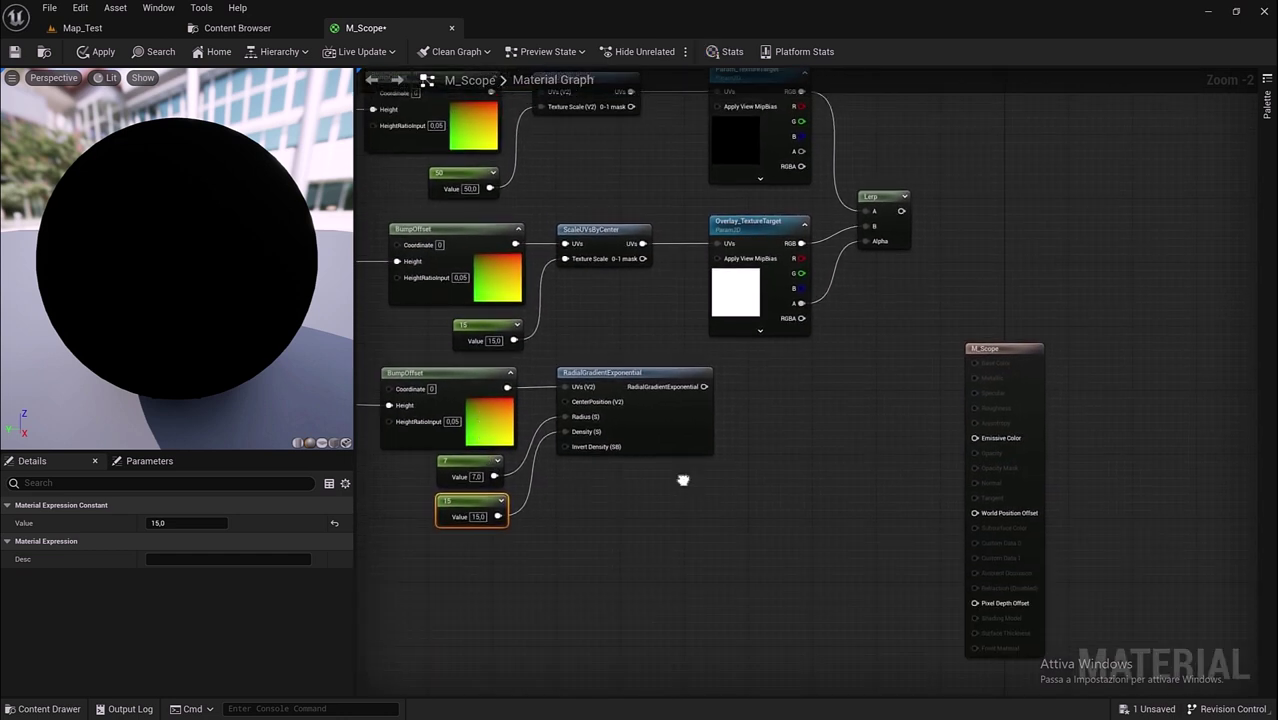
pyautogui.moveTo(684, 480); pyautogui.dragTo(668, 530, button='right')
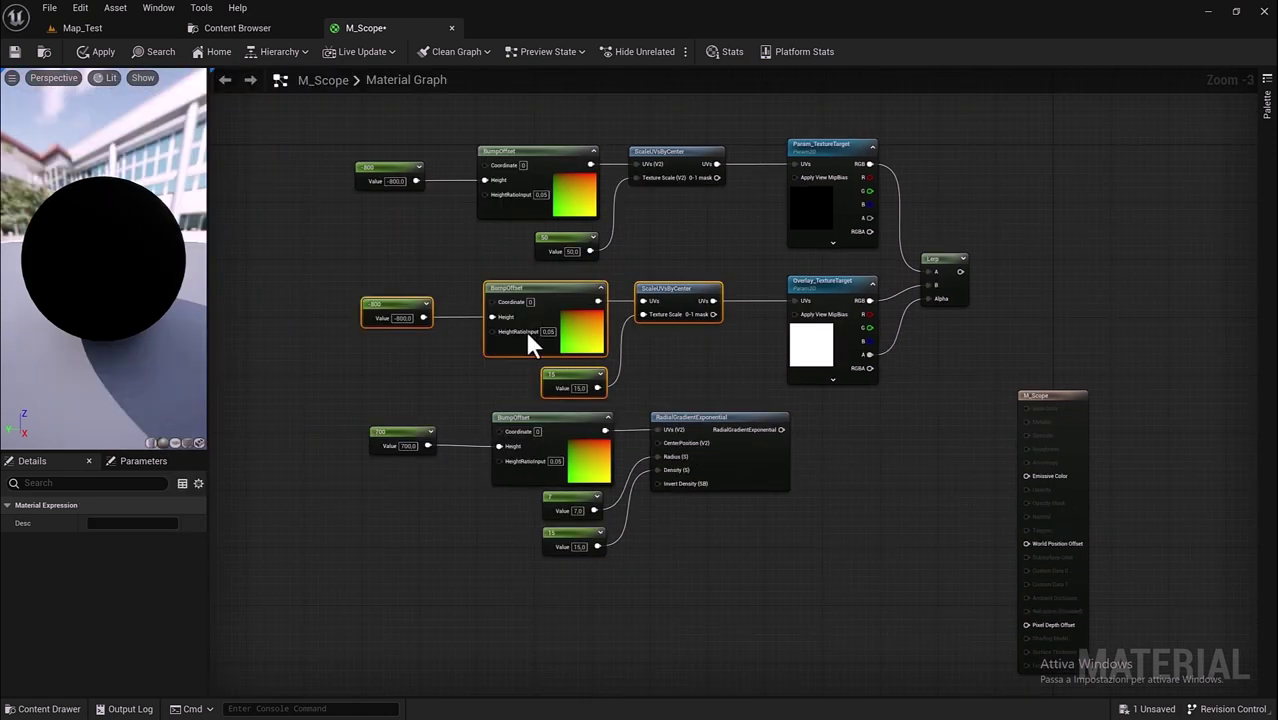
pyautogui.moveTo(347, 276); pyautogui.dragTo(590, 394)
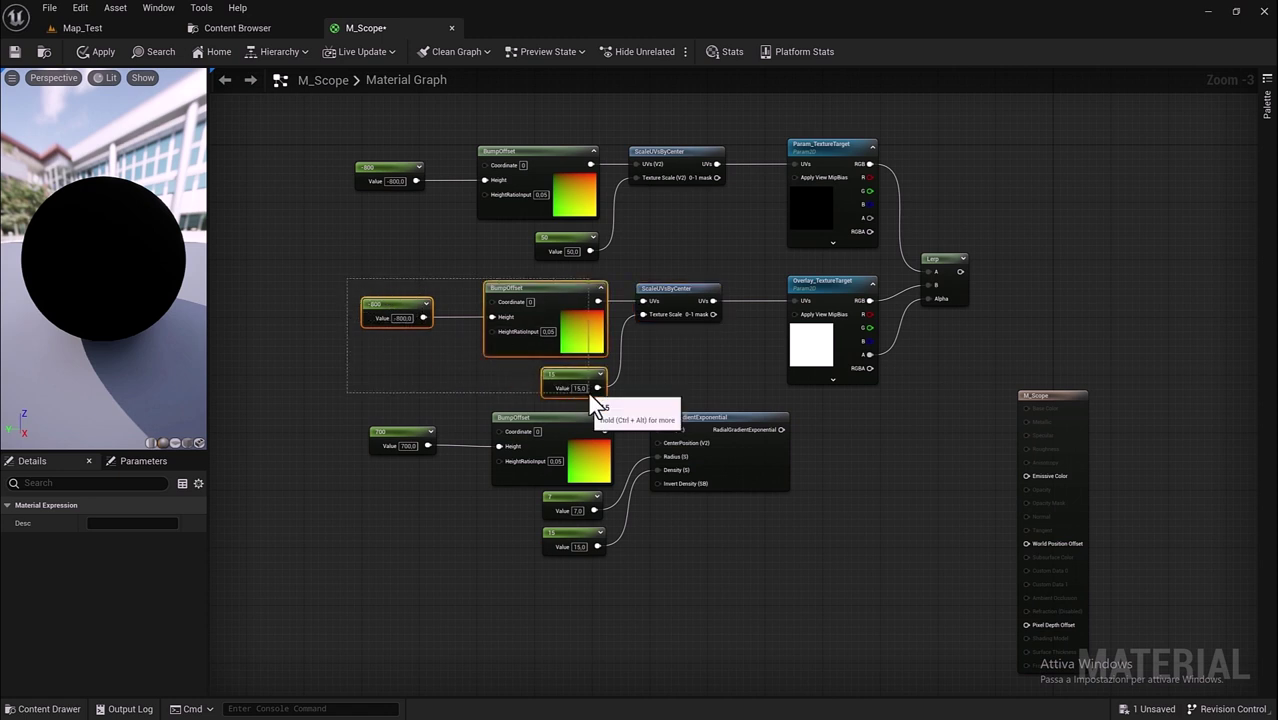
pyautogui.press('Left')
pyautogui.press('Left')
pyautogui.press('Left')
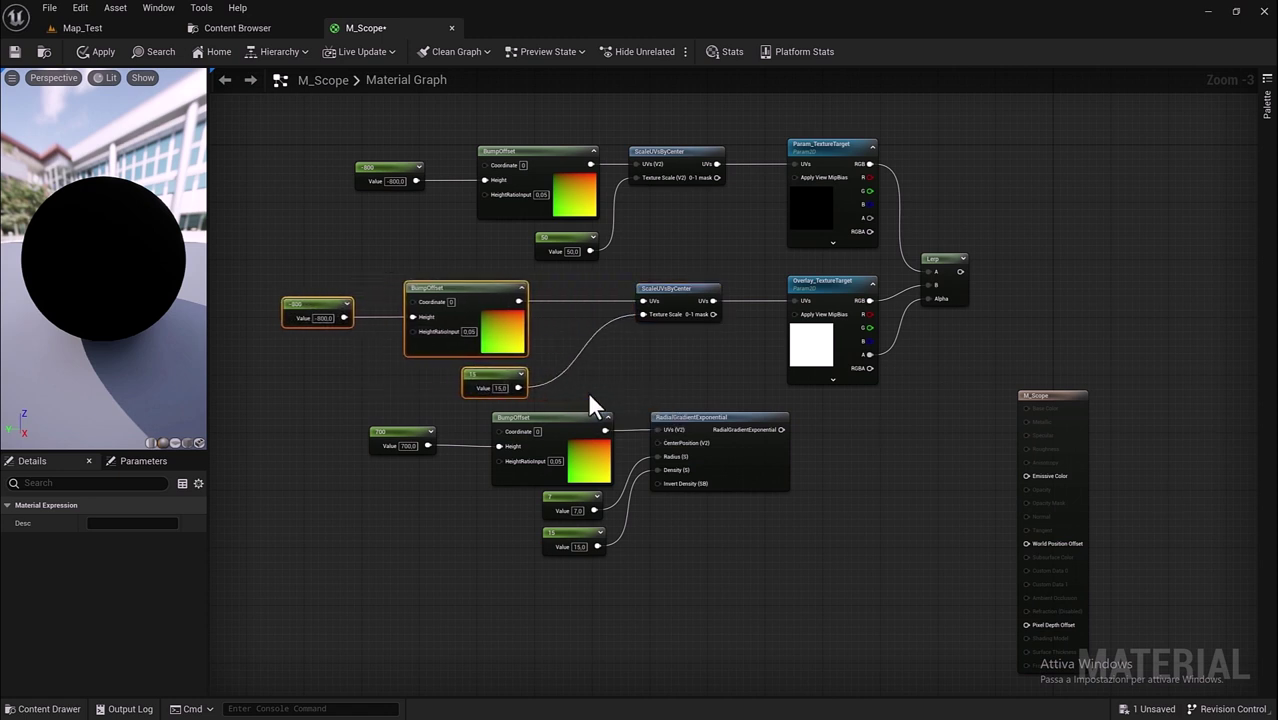
pyautogui.press('Left')
pyautogui.press('Left')
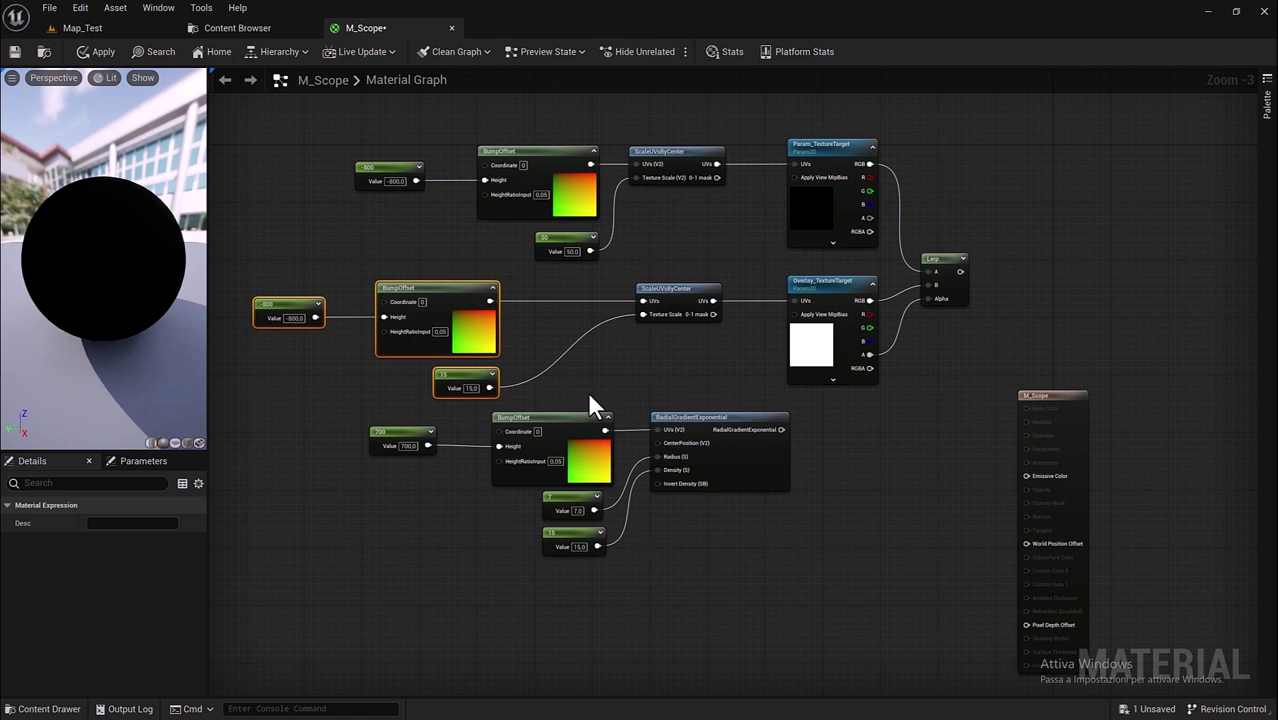
pyautogui.click(680, 314)
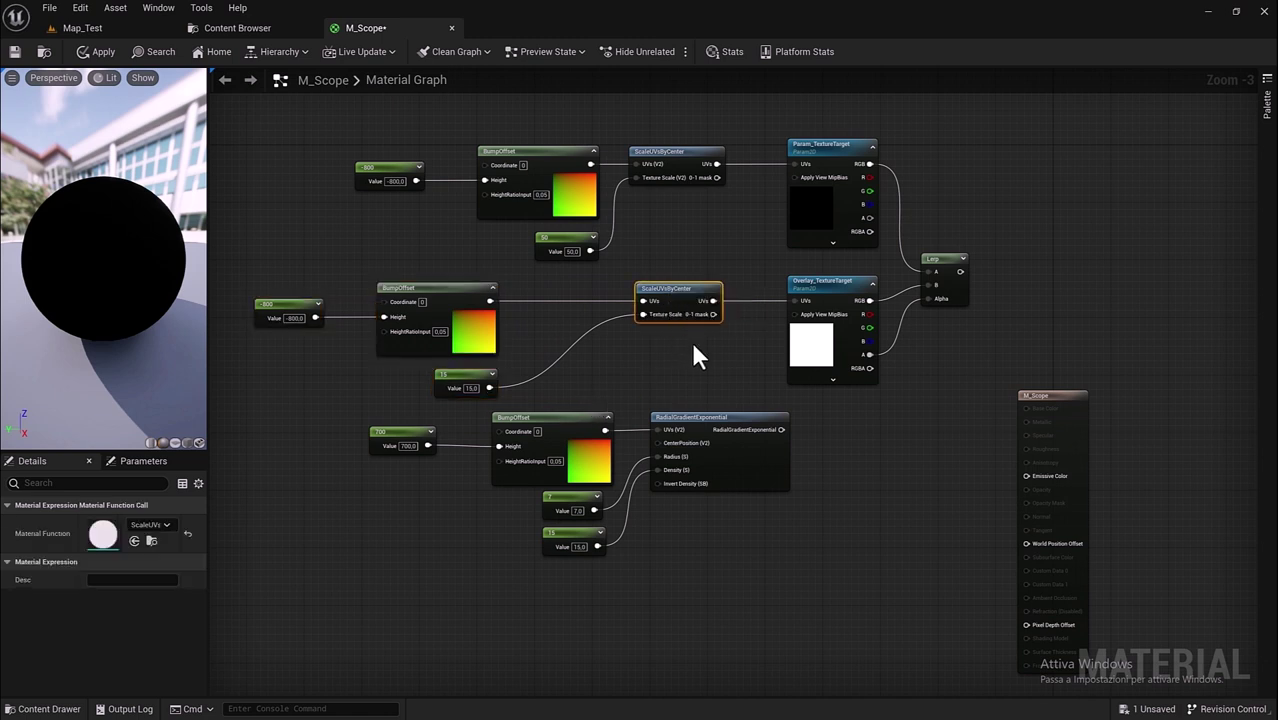
pyautogui.press('Left')
pyautogui.press('Left')
pyautogui.press('Left')
pyautogui.press('Left')
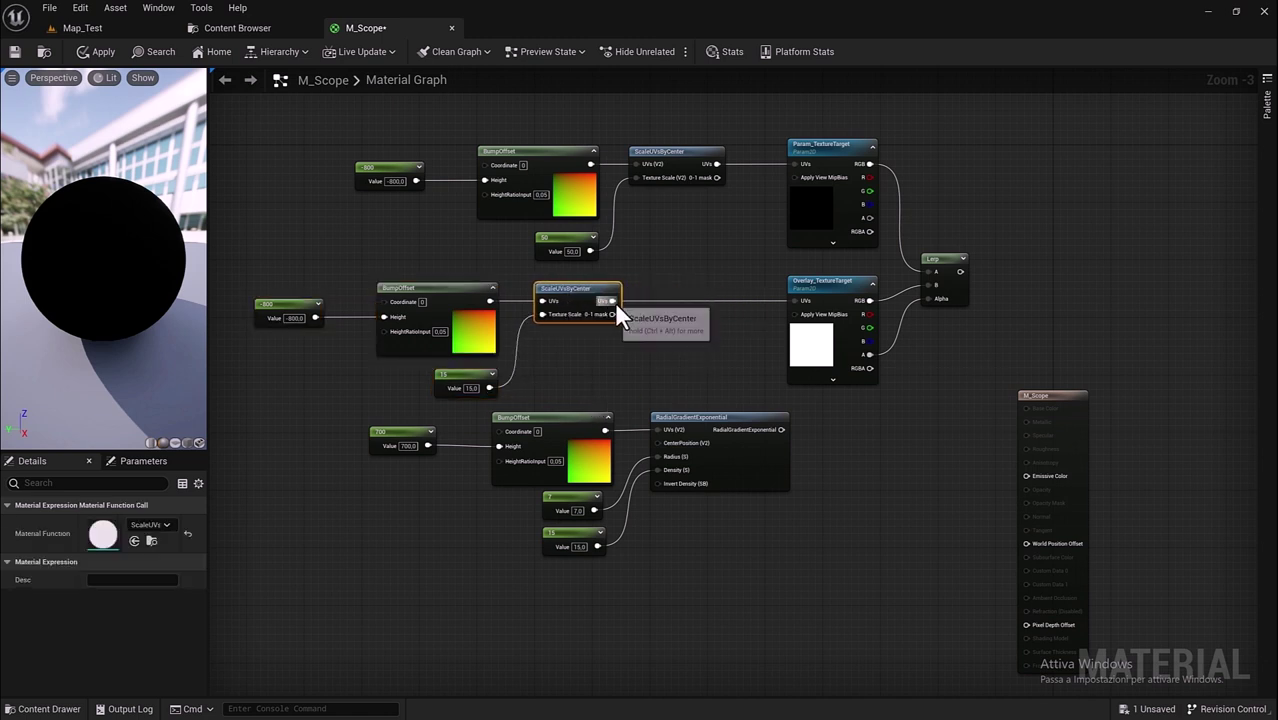
# Step: Insert a Clamp between the overlay ScaleUVsByCenter and Overlay_TextureTarget
pyautogui.moveTo(614, 302); pyautogui.dragTo(653, 316)
pyautogui.write('cl')
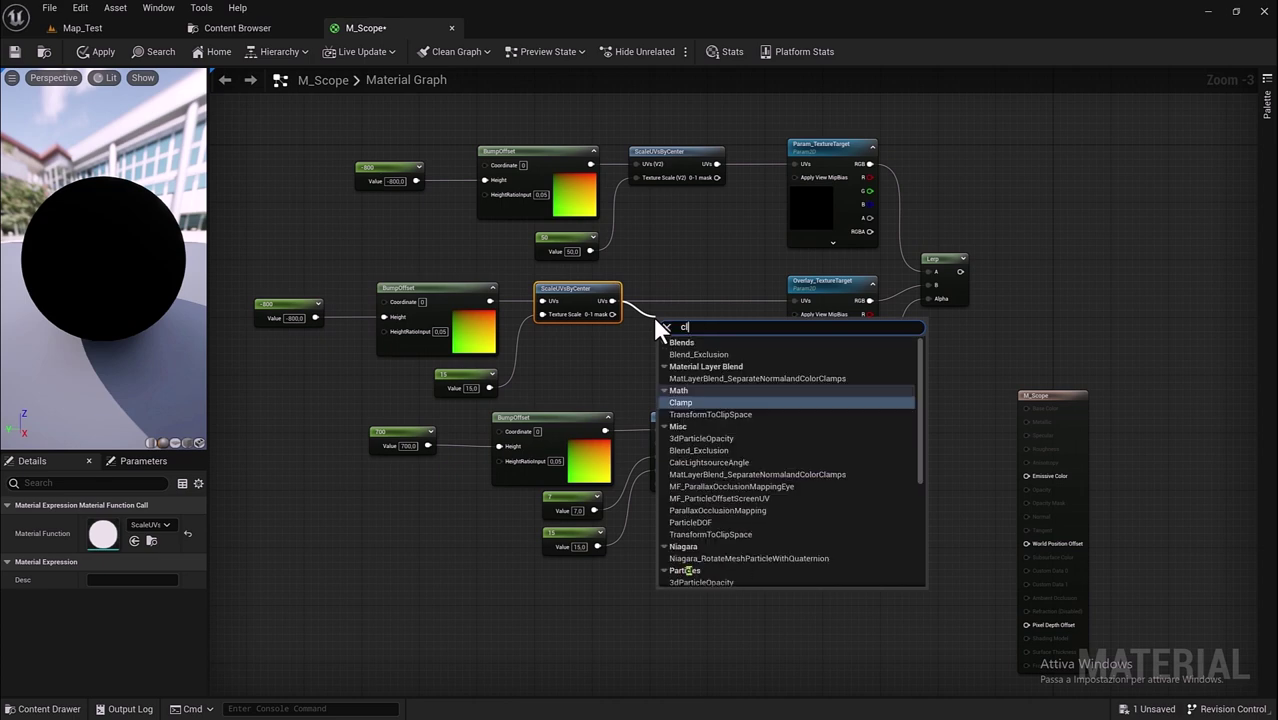
pyautogui.write('amp')
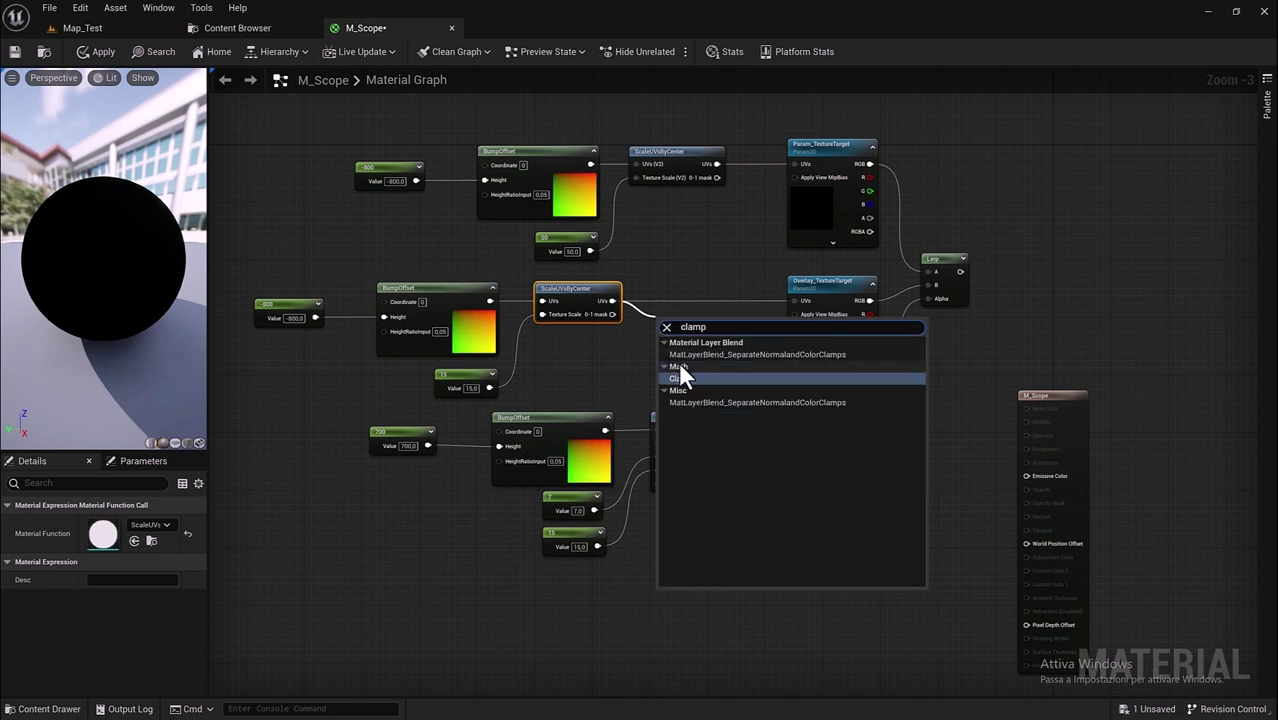
pyautogui.click(680, 377)
pyautogui.moveTo(680, 345)
pyautogui.mouseDown()
pyautogui.moveTo(684, 319)
pyautogui.moveTo(712, 302)
pyautogui.moveTo(794, 301)
pyautogui.mouseUp()
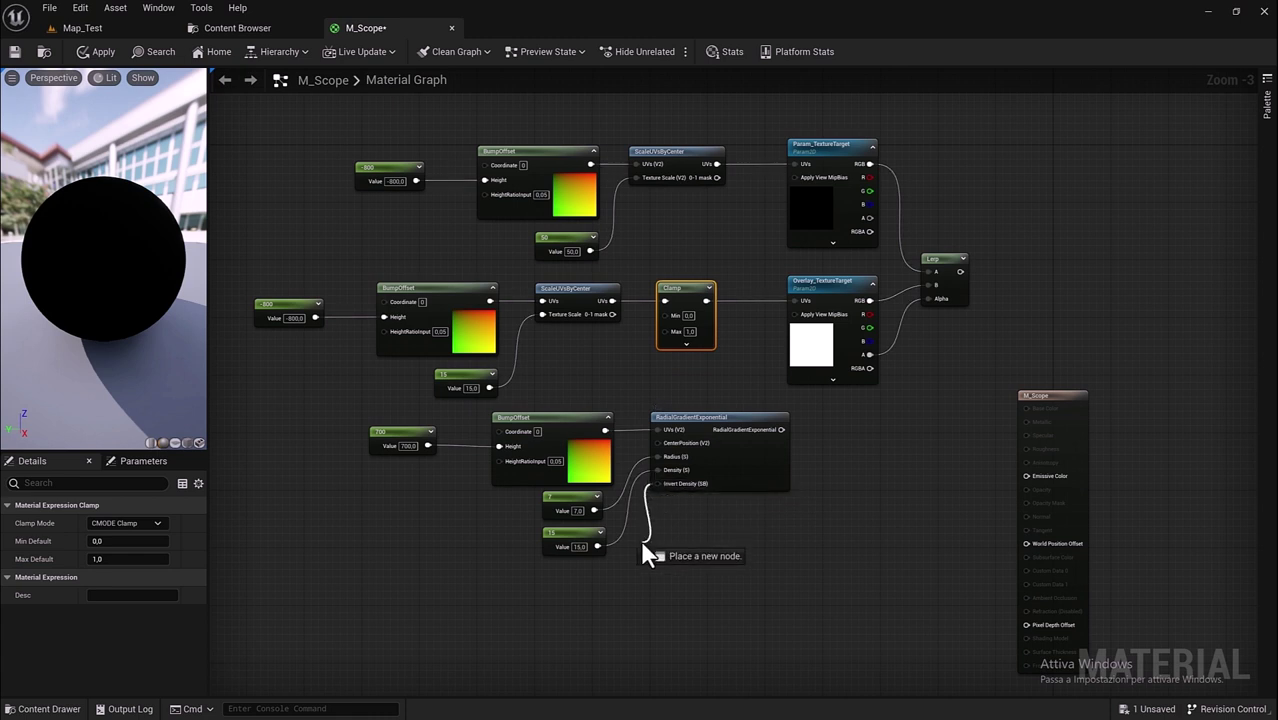
# Step: Wire a Static Bool into the gradient's Invert Density input
pyautogui.moveTo(657, 483); pyautogui.dragTo(619, 574)
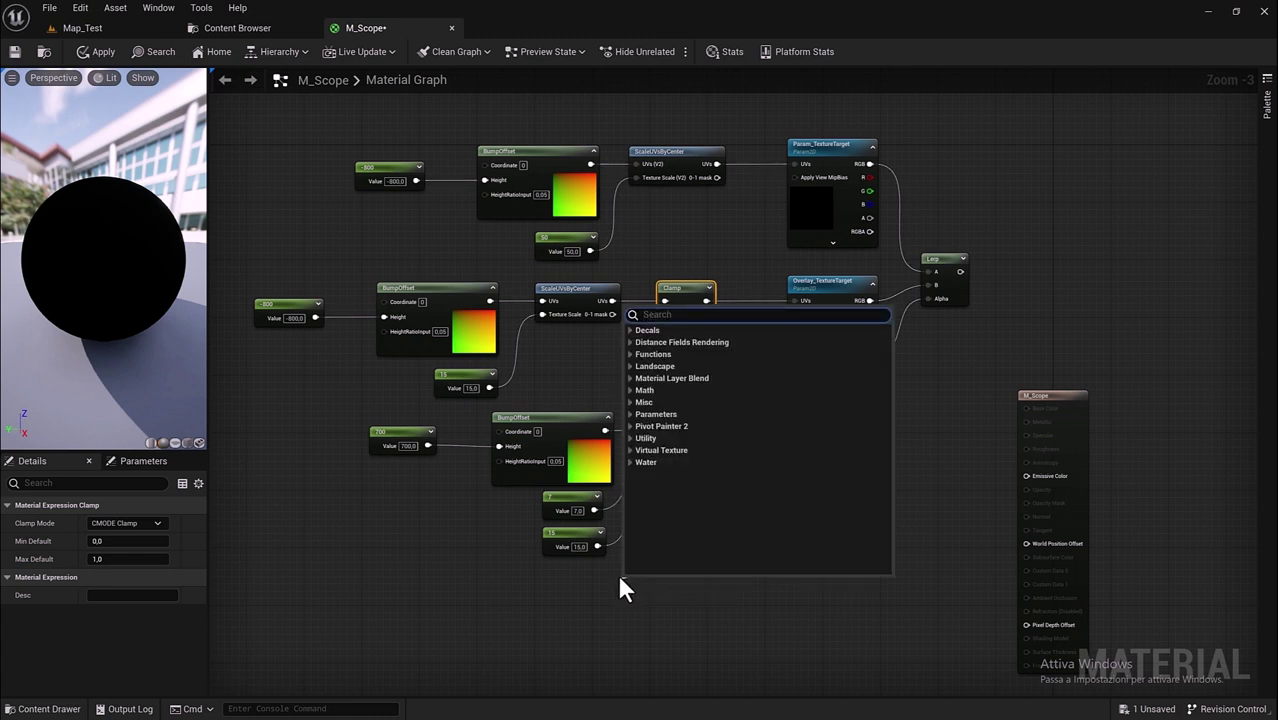
pyautogui.write('stati')
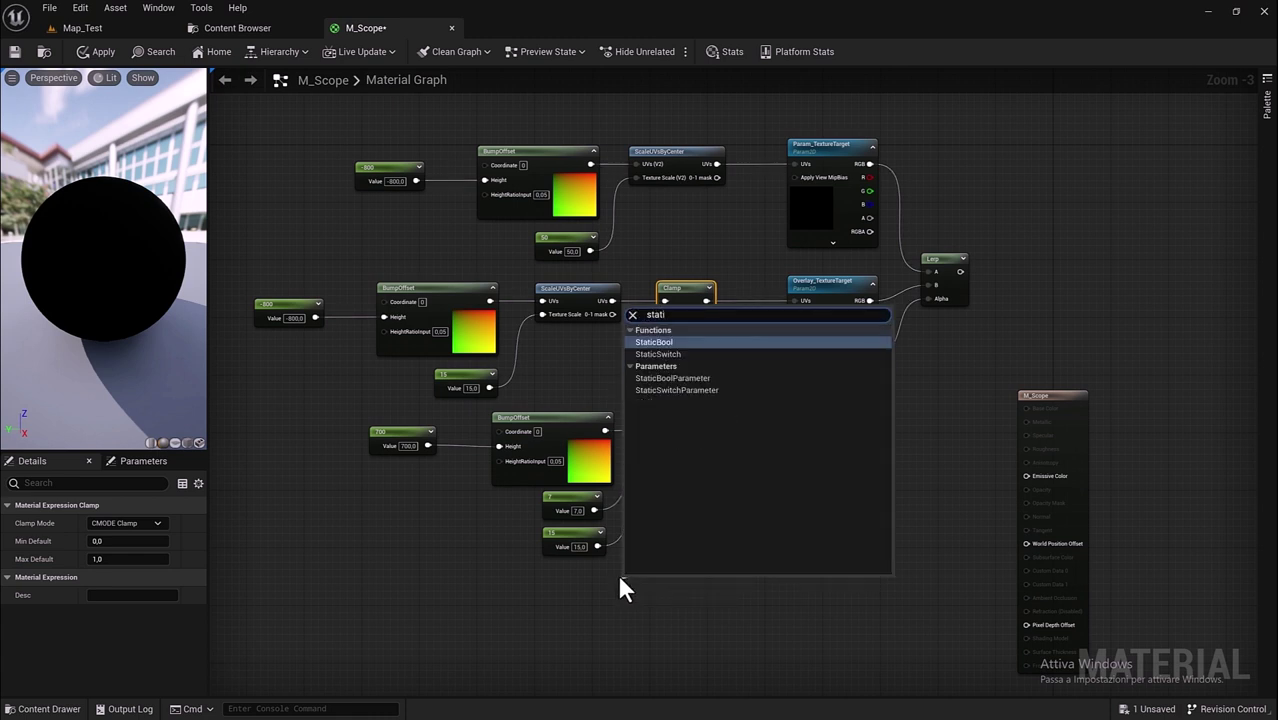
pyautogui.click(675, 342)
pyautogui.moveTo(660, 583); pyautogui.dragTo(583, 570)
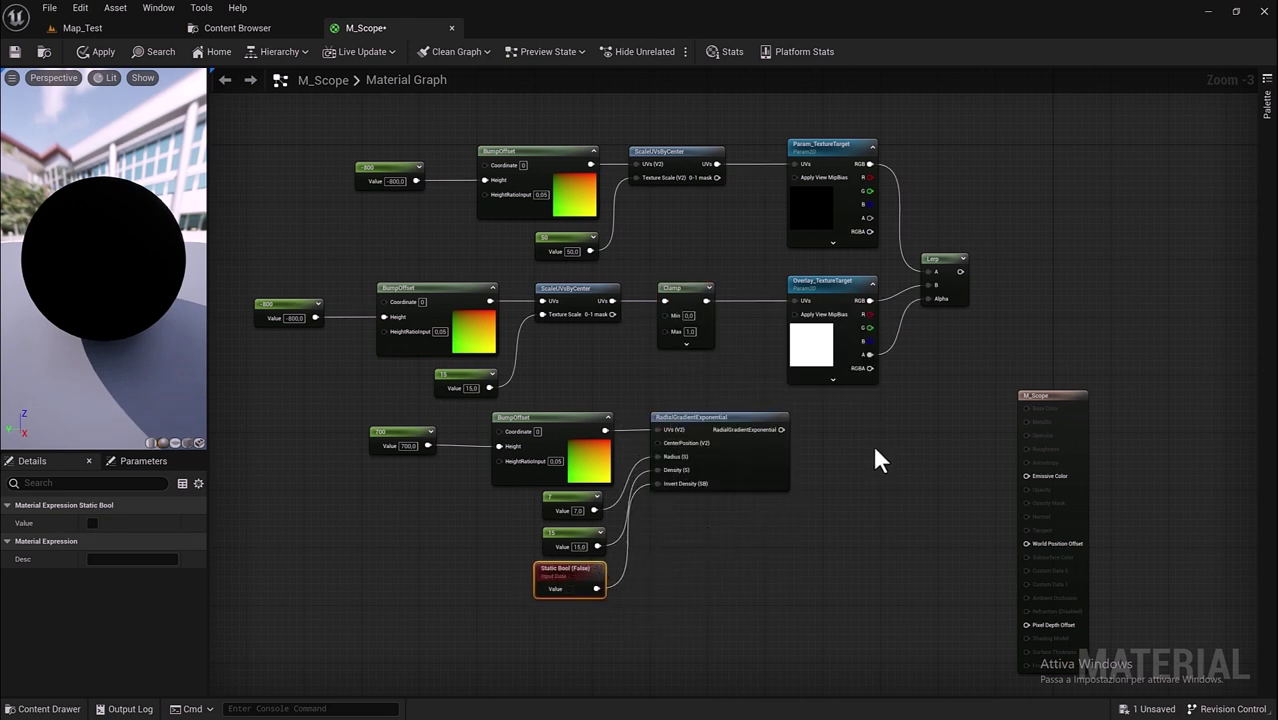
pyautogui.moveTo(871, 441); pyautogui.dragTo(605, 434, button='right')
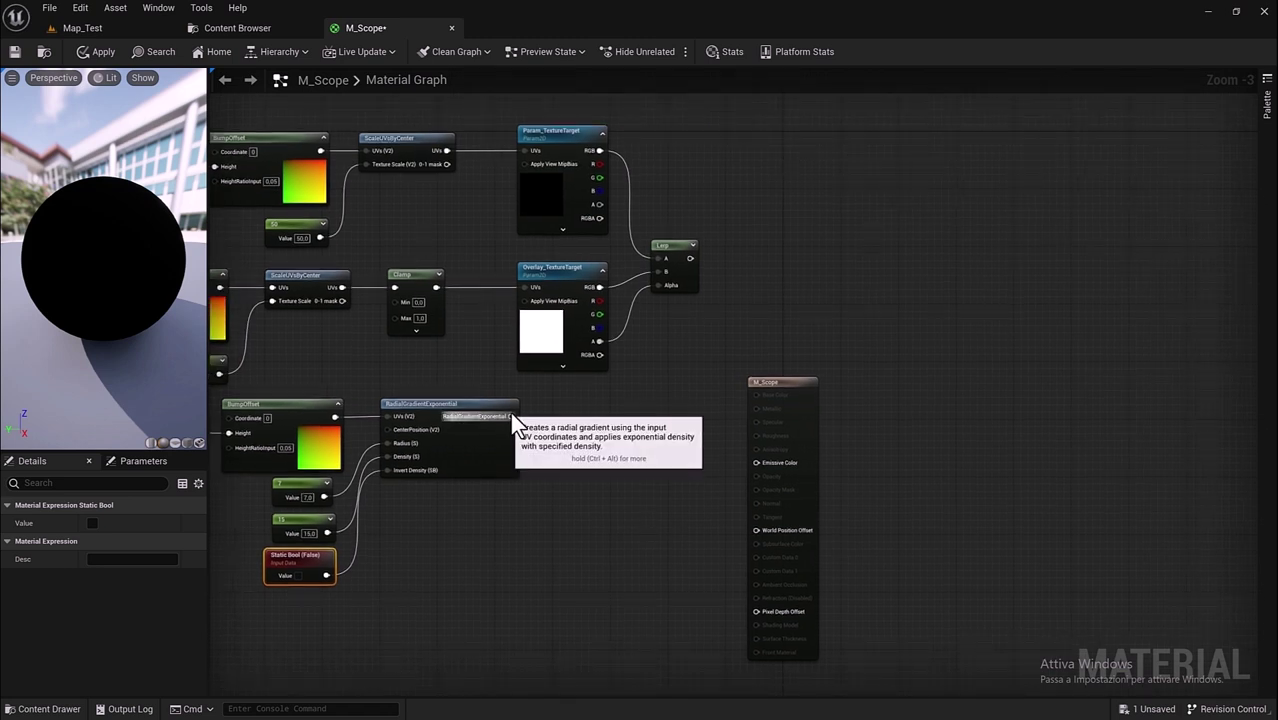
# Step: Add a second Lerp driven by the radial gradient and feed the texture Lerp into it
pyautogui.moveTo(511, 416); pyautogui.dragTo(577, 439)
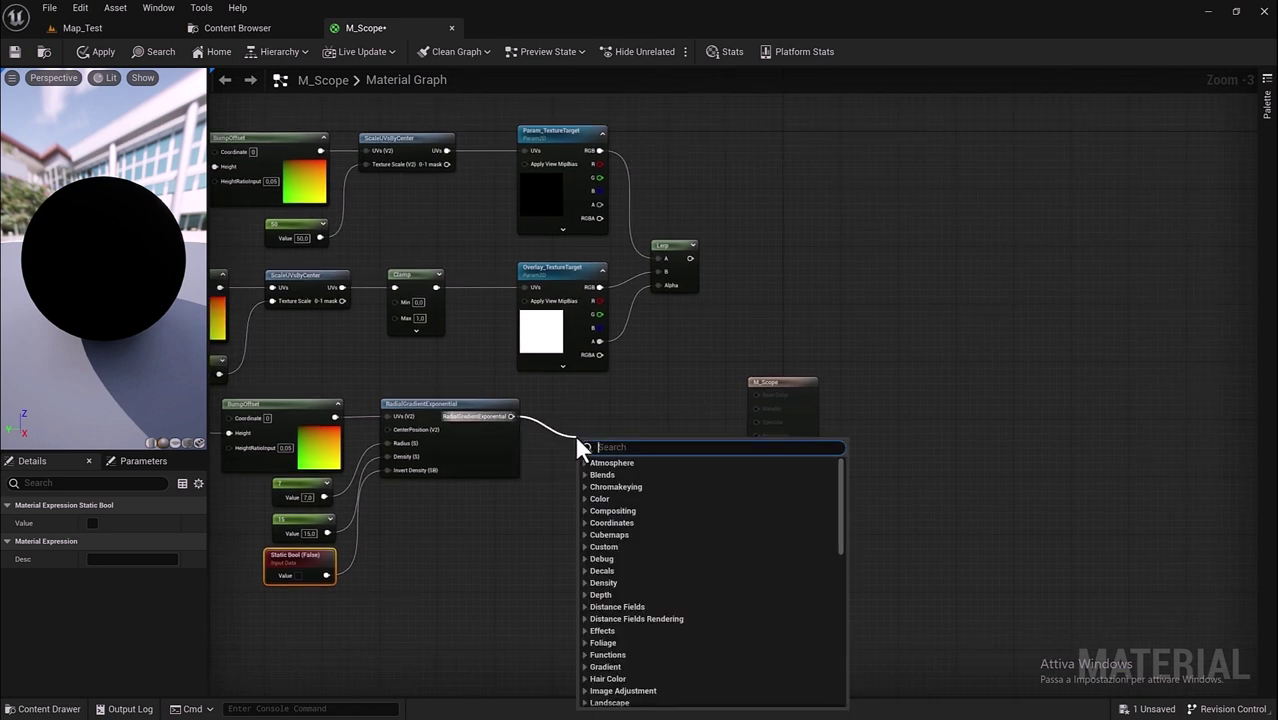
pyautogui.write('lerp')
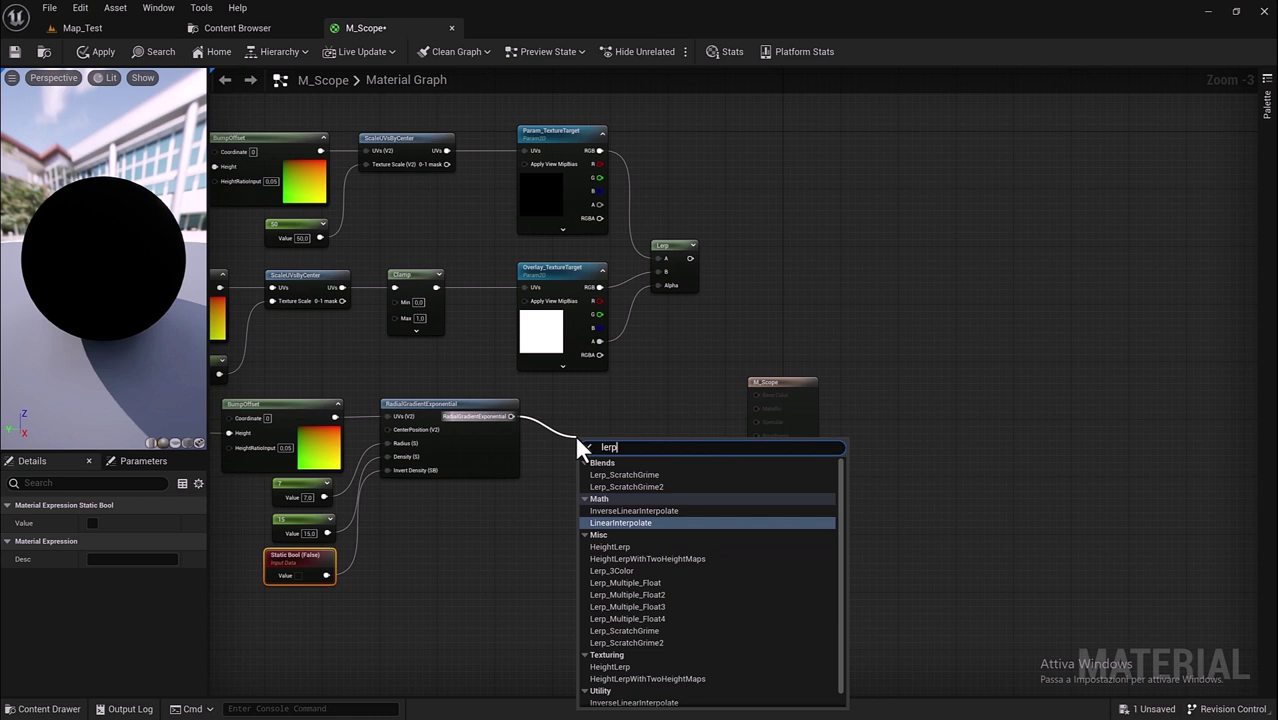
pyautogui.press('Return')
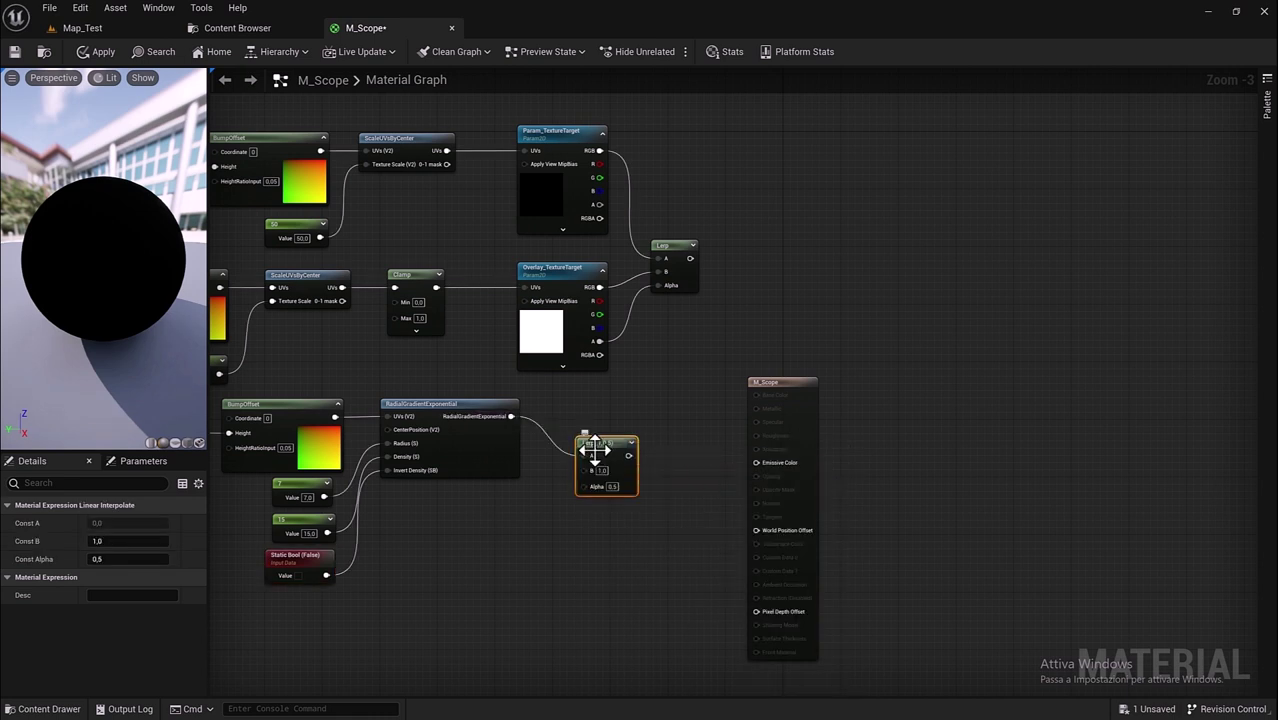
pyautogui.moveTo(596, 462)
pyautogui.mouseDown()
pyautogui.moveTo(600, 426)
pyautogui.moveTo(679, 376)
pyautogui.mouseUp()
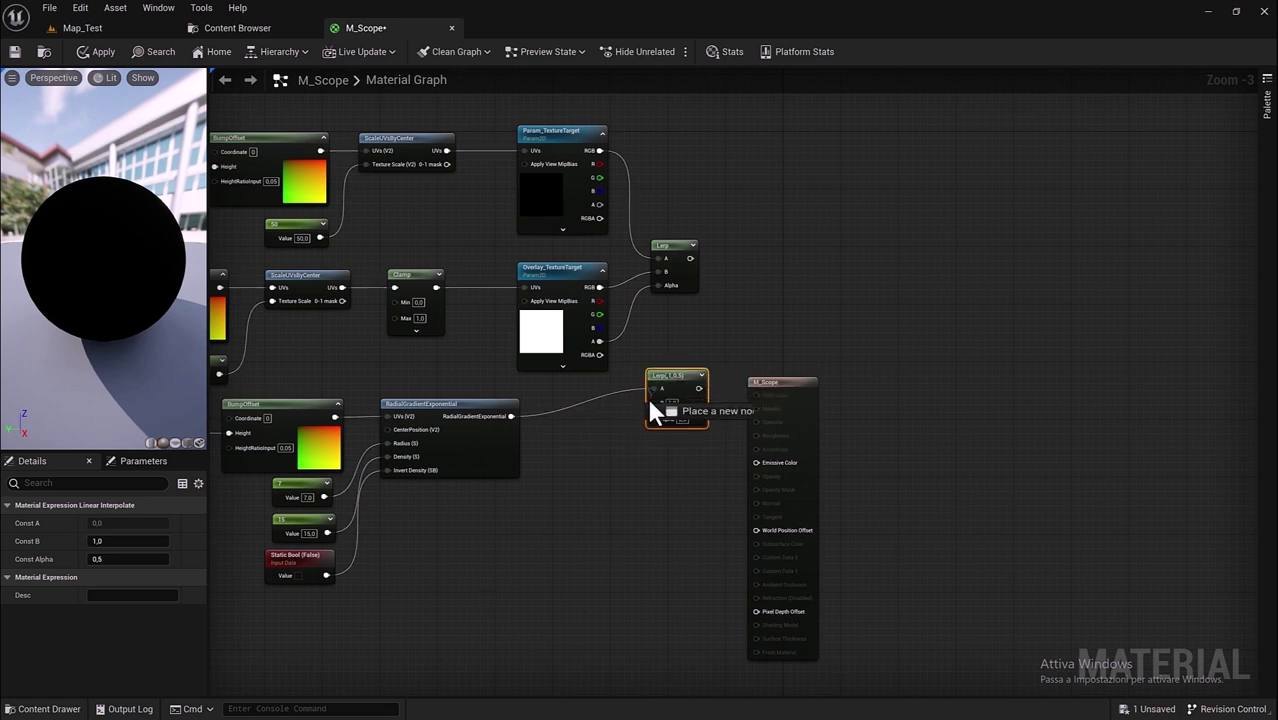
pyautogui.moveTo(648, 432)
pyautogui.mouseDown()
pyautogui.moveTo(655, 385)
pyautogui.moveTo(652, 421)
pyautogui.mouseUp()
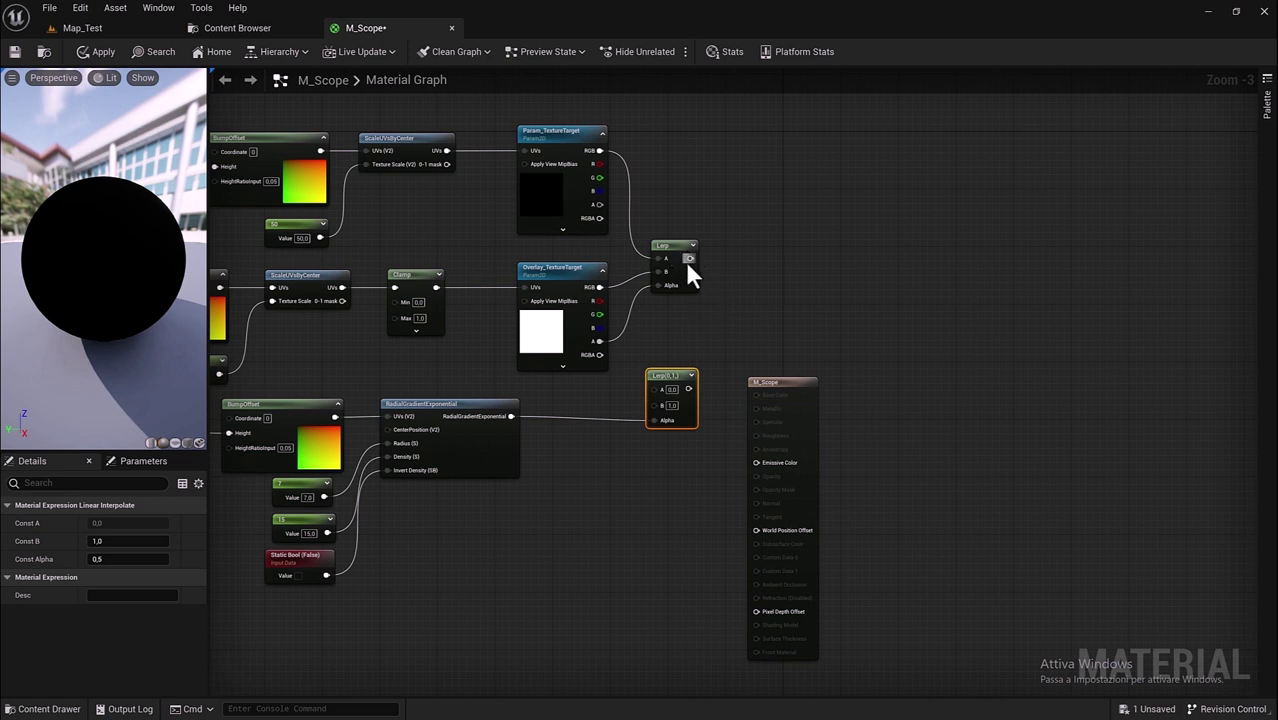
pyautogui.moveTo(689, 258)
pyautogui.mouseDown()
pyautogui.moveTo(656, 389)
pyautogui.moveTo(777, 247)
pyautogui.mouseUp()
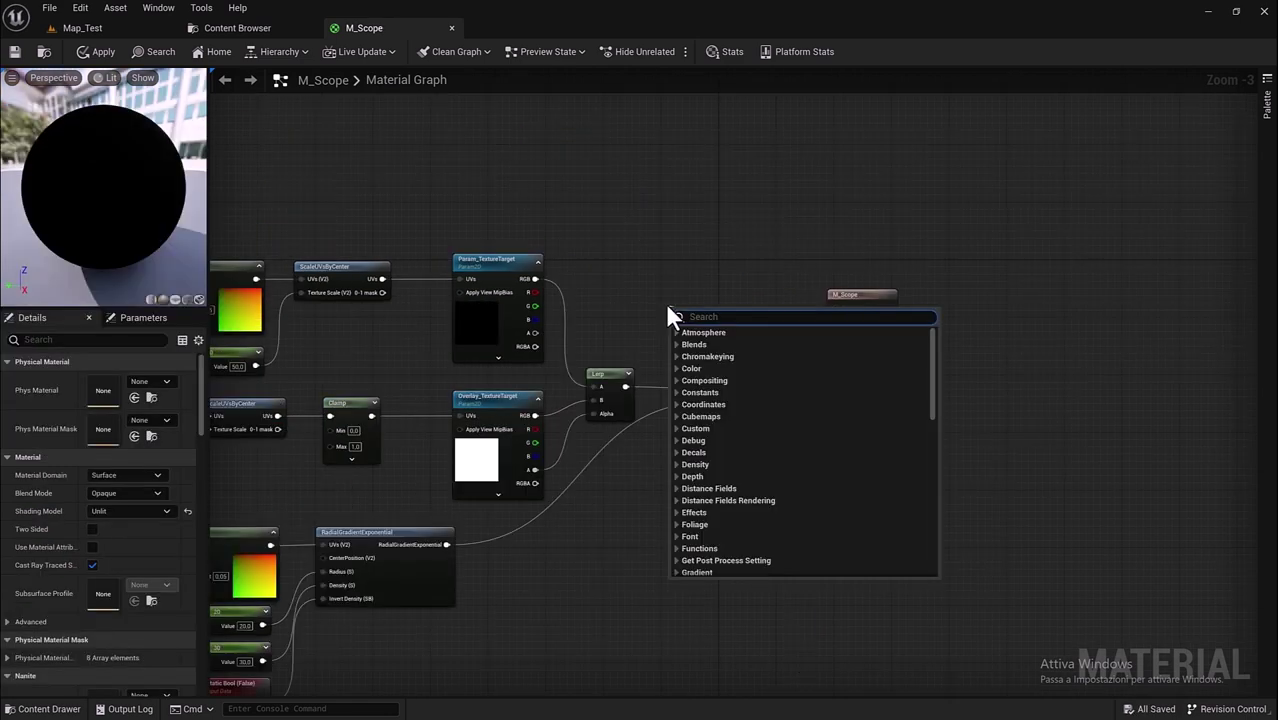
# Step: Add a black Constant3Vector (0,0,0) above the final Lerp
pyautogui.write('co')
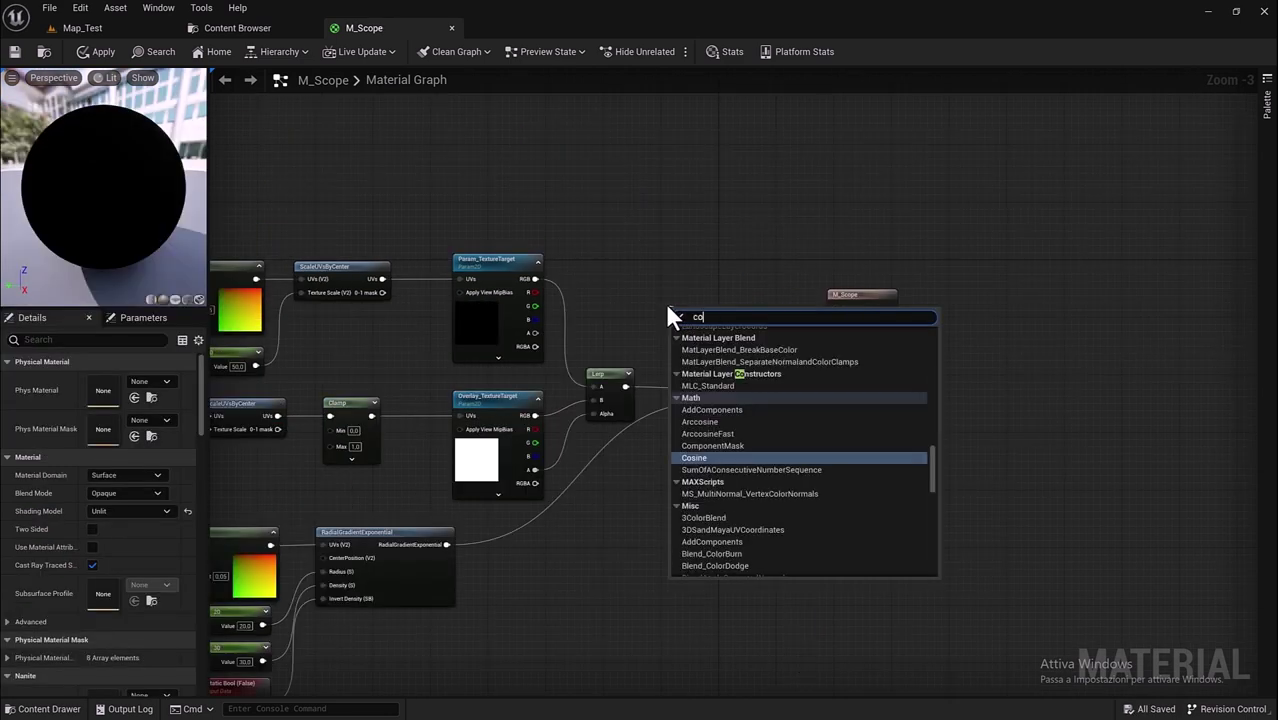
pyautogui.write('nstant')
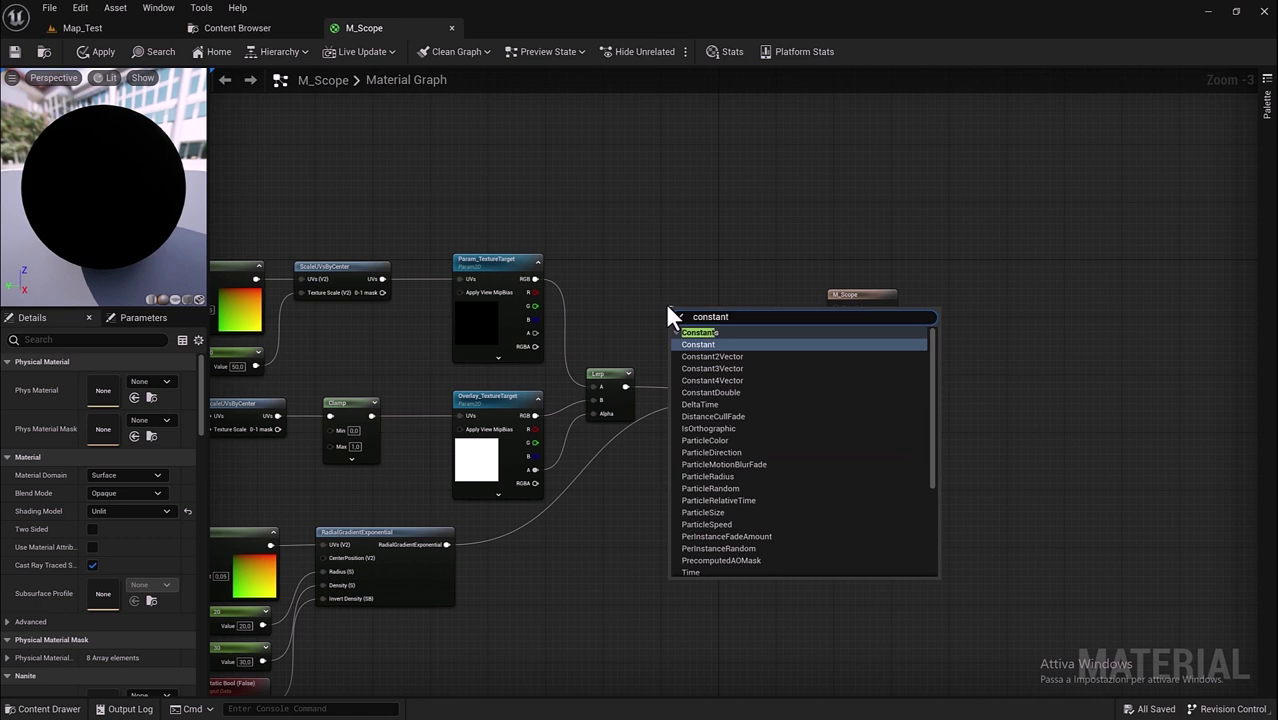
pyautogui.click(733, 370)
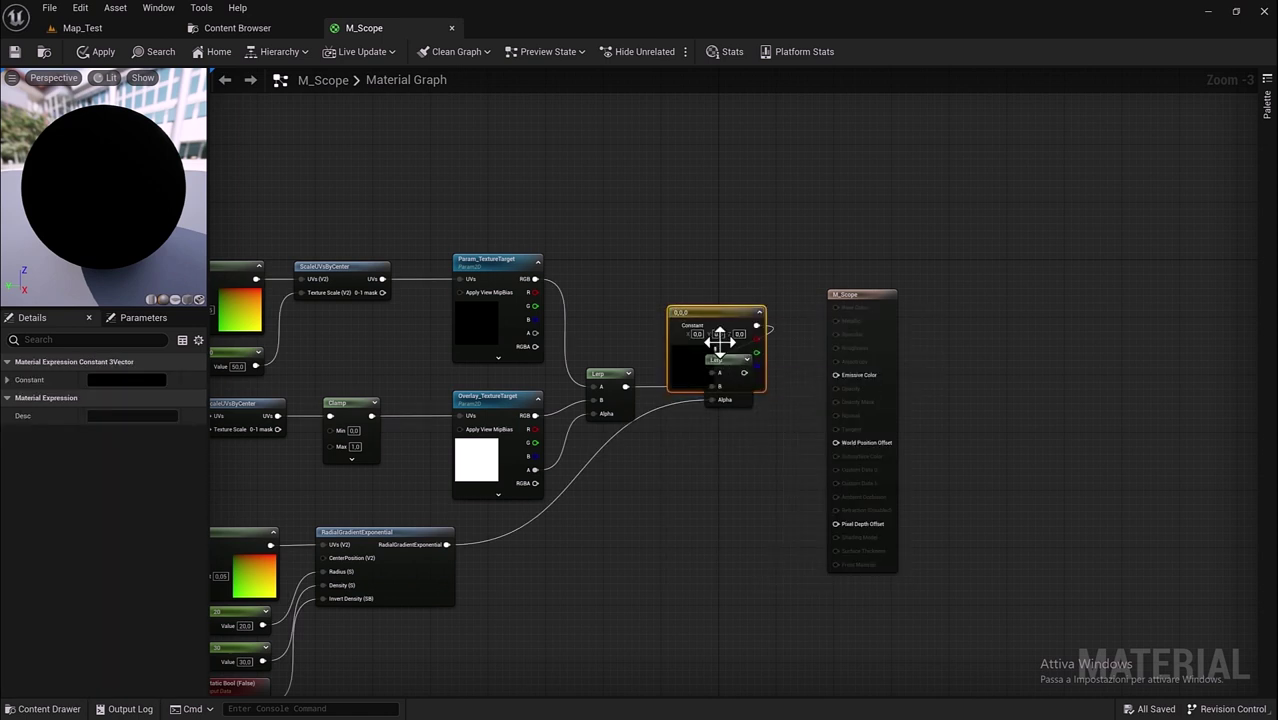
pyautogui.moveTo(703, 300)
pyautogui.mouseDown()
pyautogui.moveTo(649, 269)
pyautogui.moveTo(625, 273)
pyautogui.mouseUp()
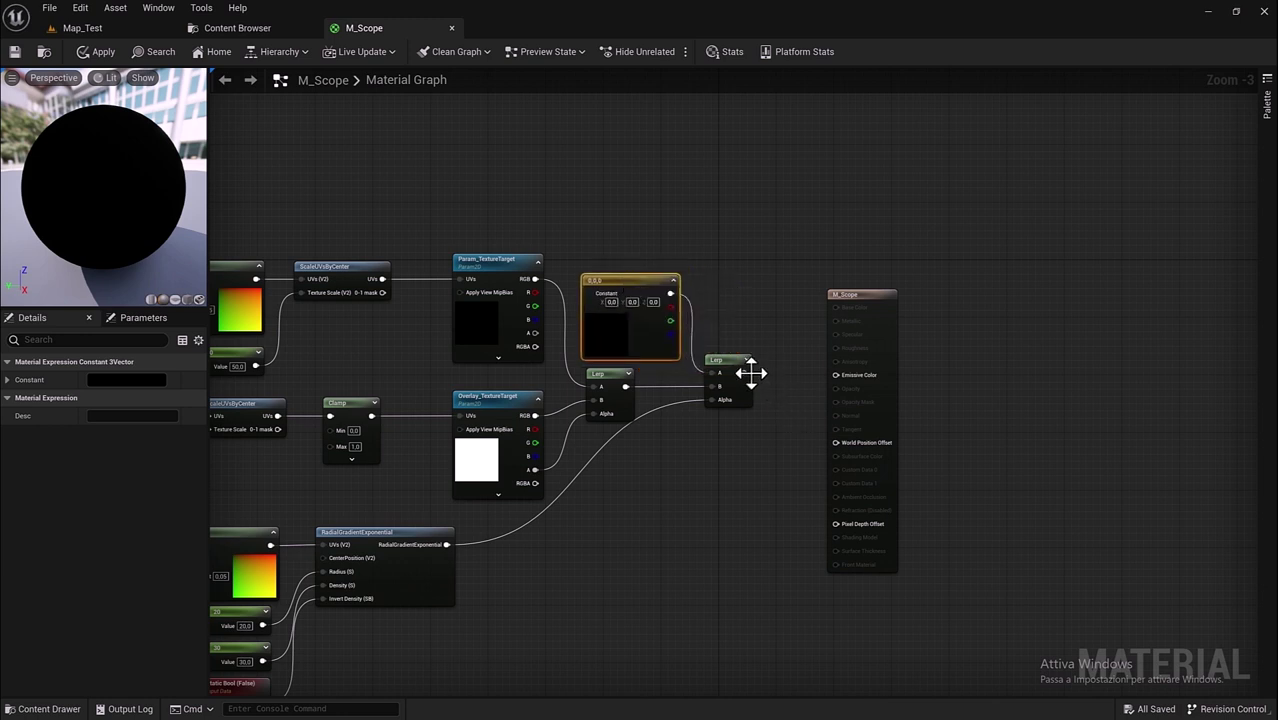
# Step: Connect the final Lerp's output to M_Scope's Emissive Color
pyautogui.moveTo(745, 373); pyautogui.dragTo(838, 375)
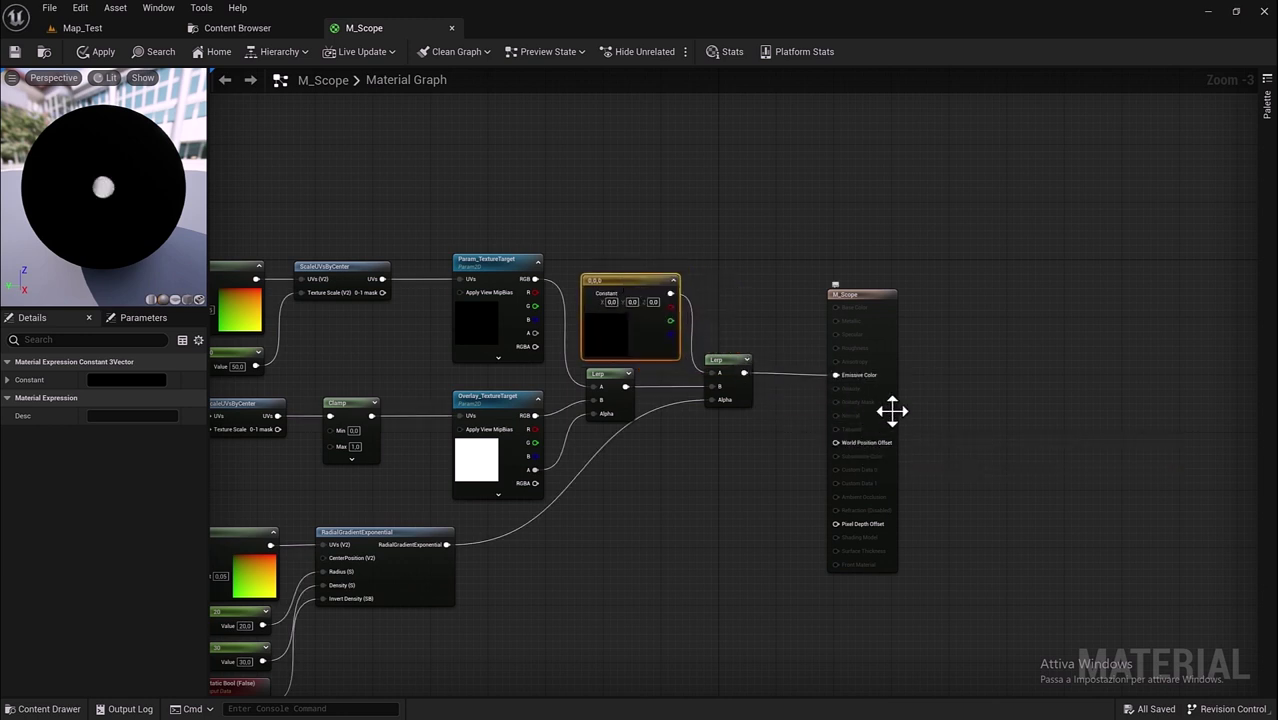
pyautogui.moveTo(892, 410); pyautogui.dragTo(902, 370, button='right')
pyautogui.click(868, 268)
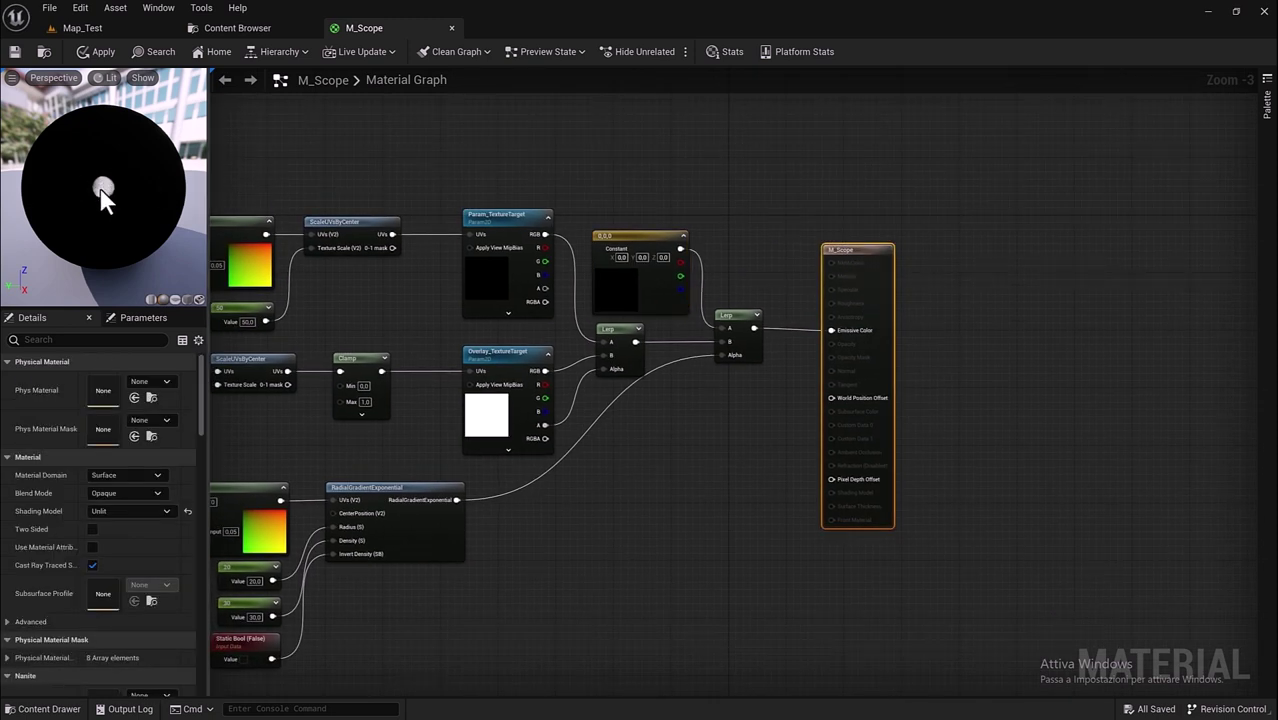
pyautogui.moveTo(335, 288); pyautogui.dragTo(600, 290, button='right')
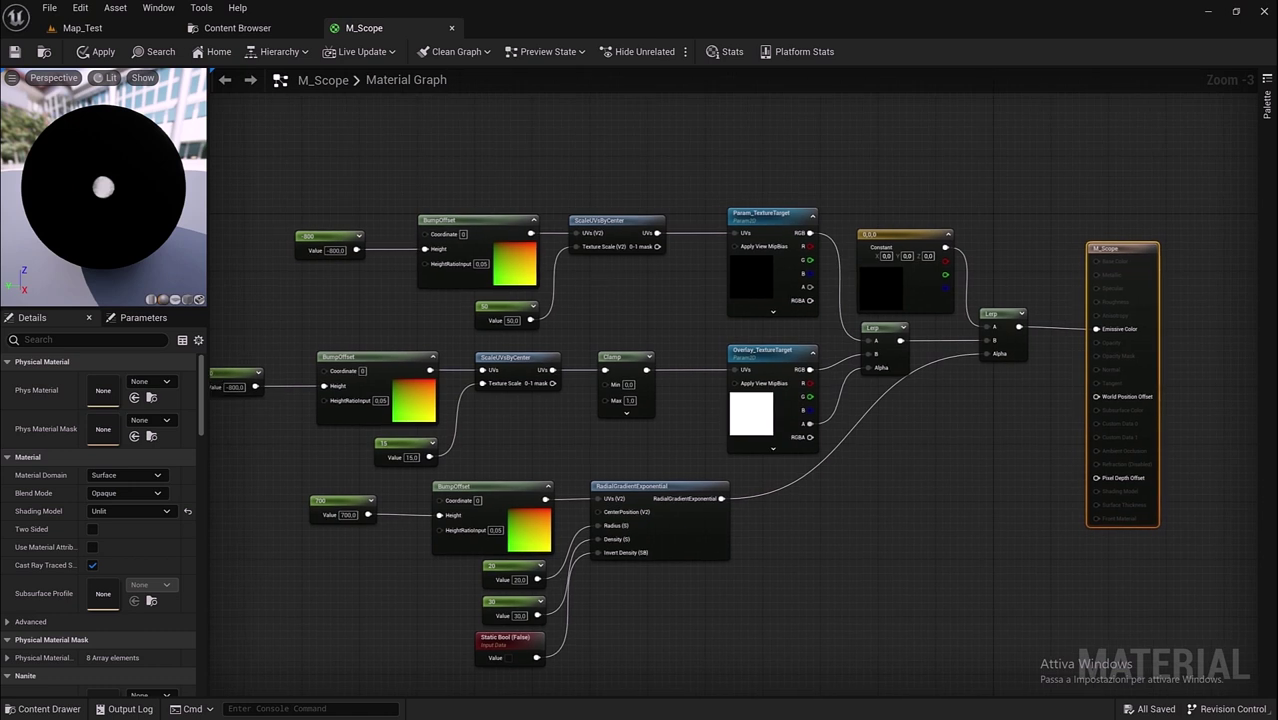
pyautogui.scroll(-1, 680, 290)
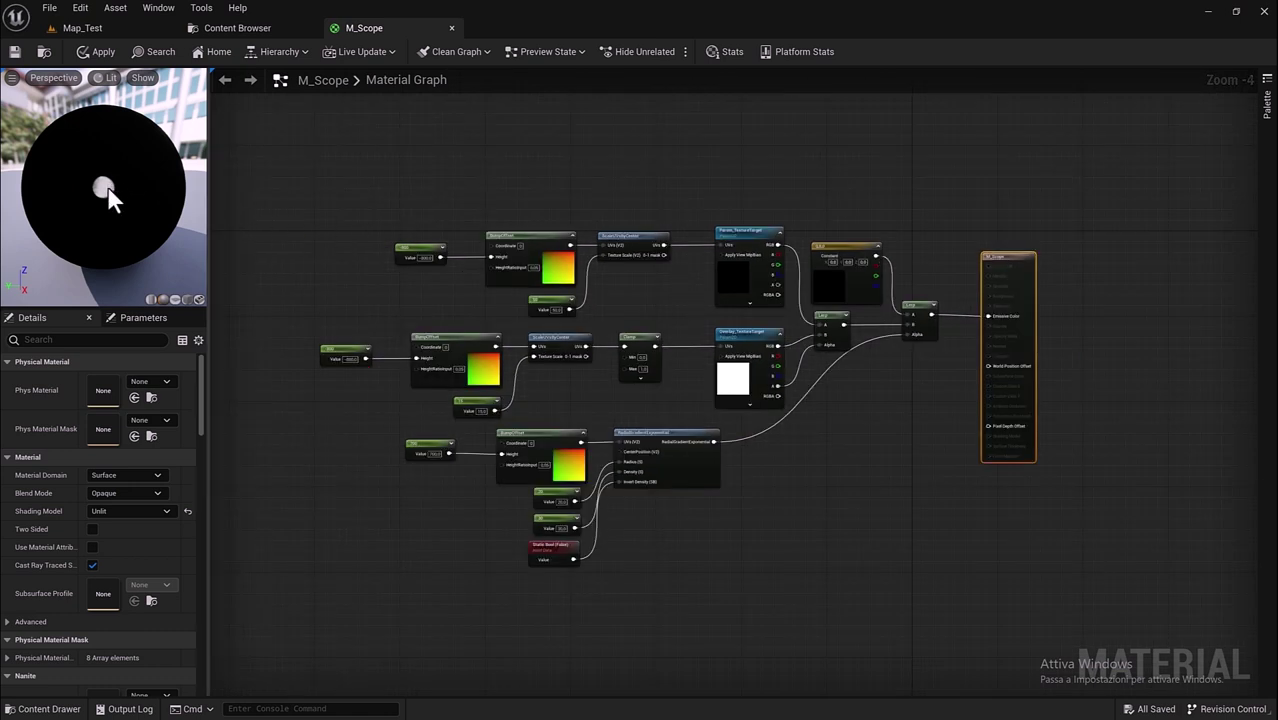
pyautogui.click(743, 332)
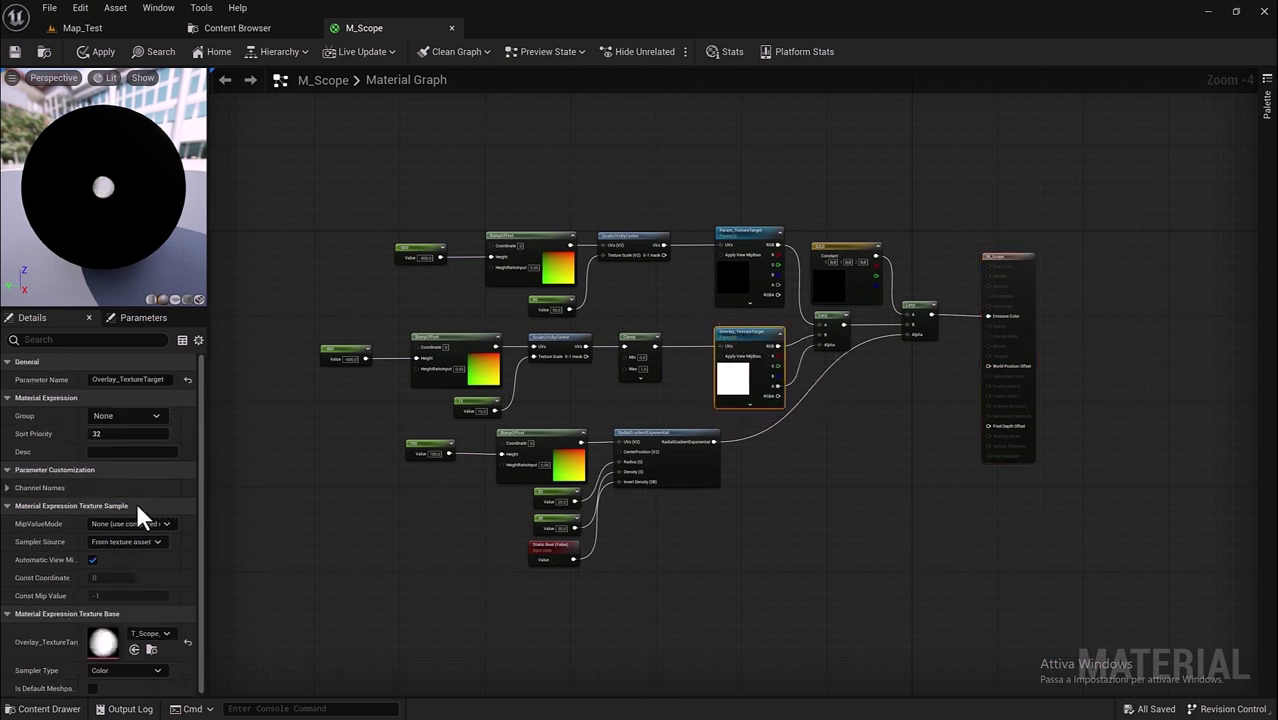
pyautogui.click(153, 649)
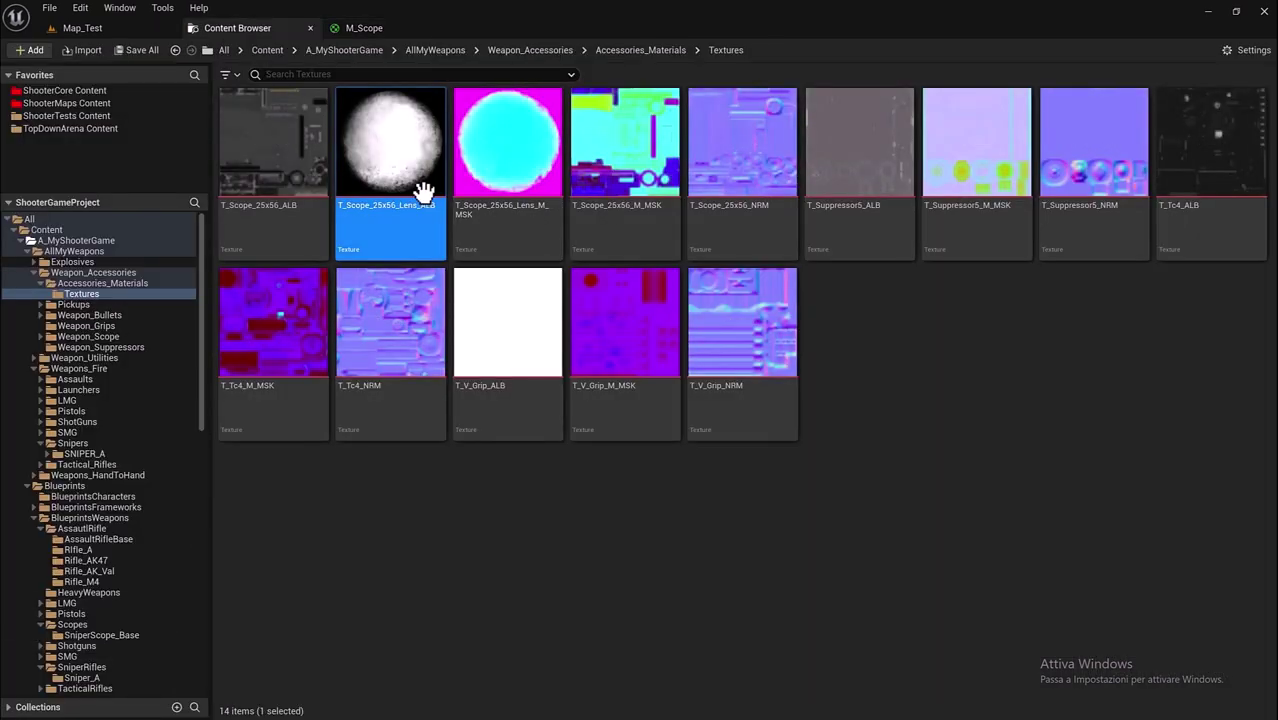
pyautogui.doubleClick(424, 192)
pyautogui.scroll(-2, 1084, 484)
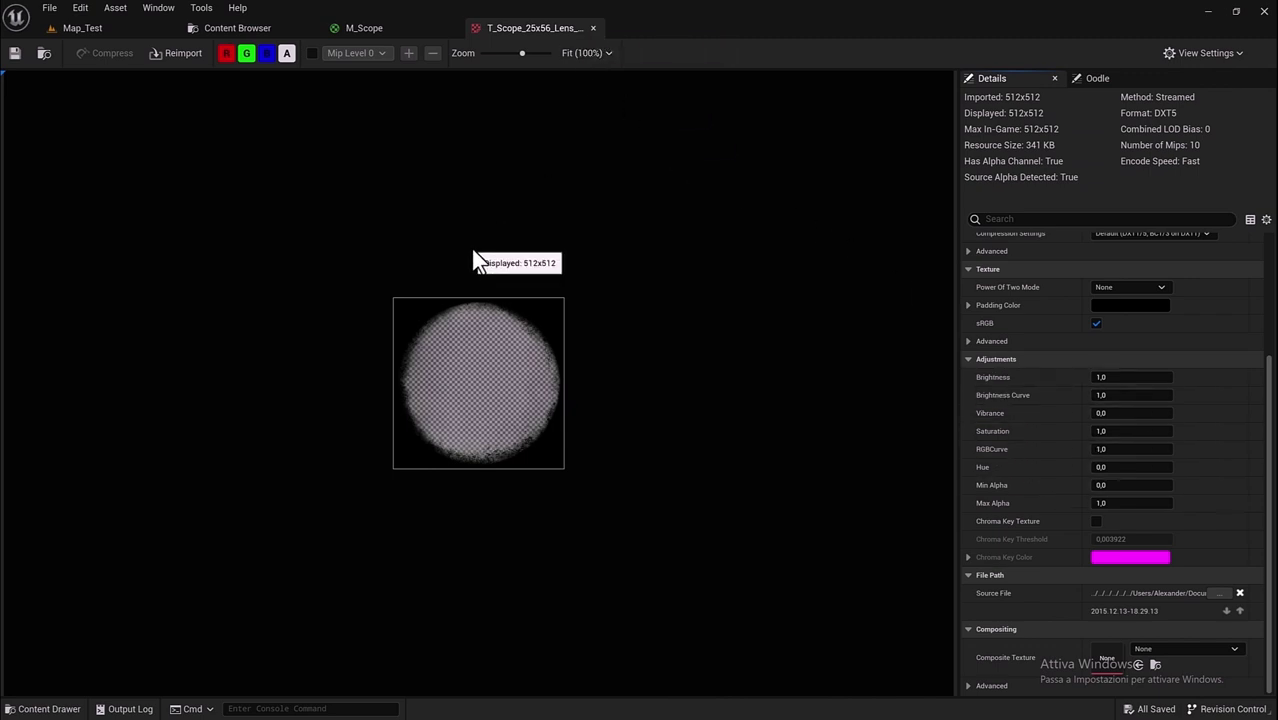
pyautogui.click(593, 28)
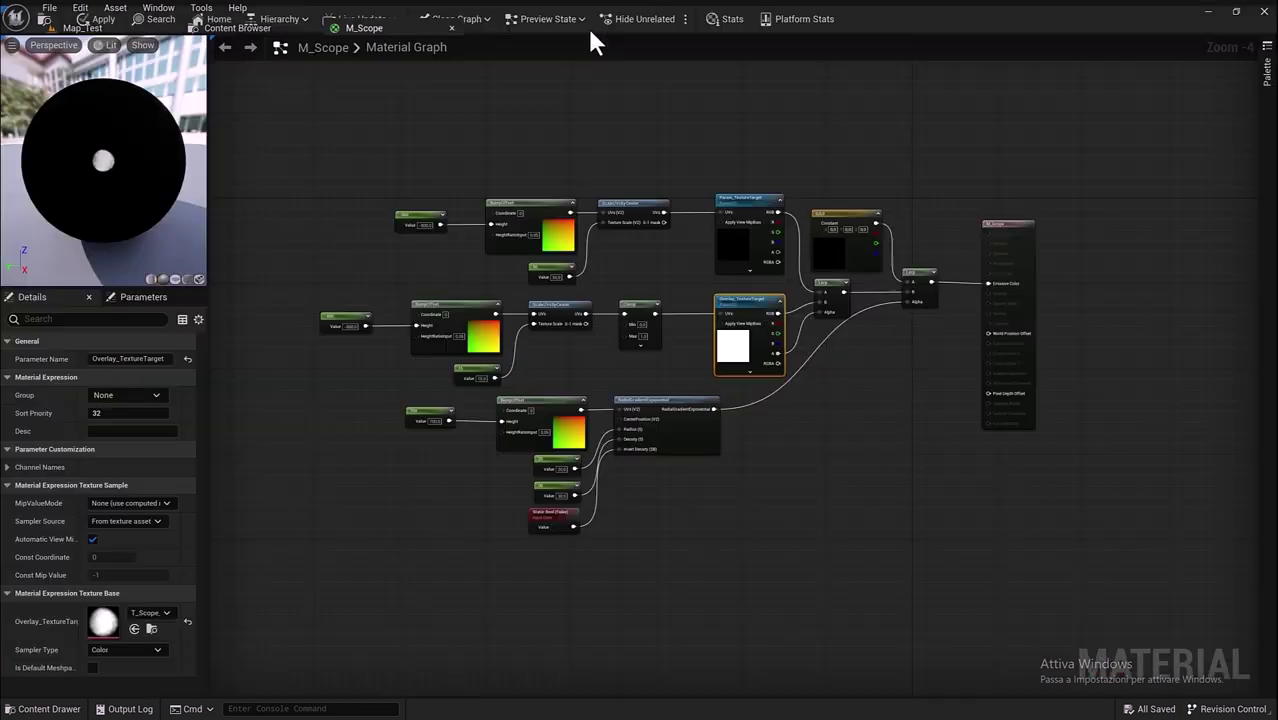
pyautogui.press('Home')
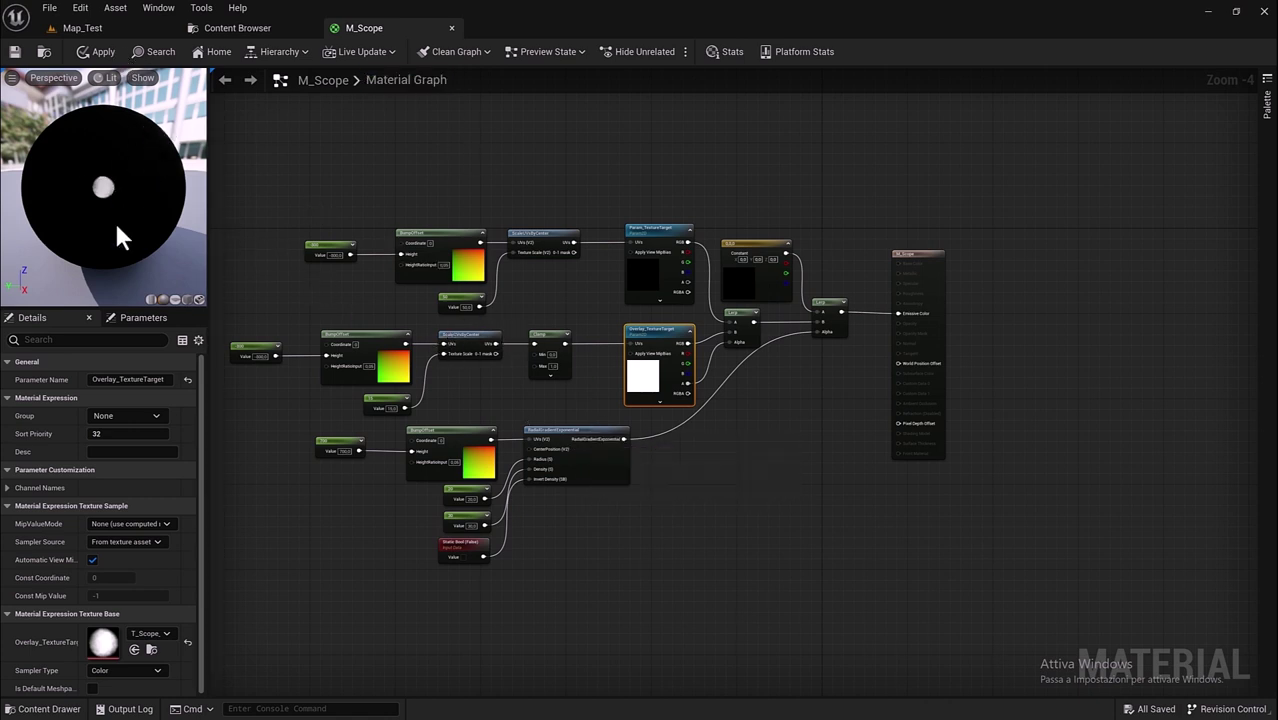
pyautogui.doubleClick(368, 78)
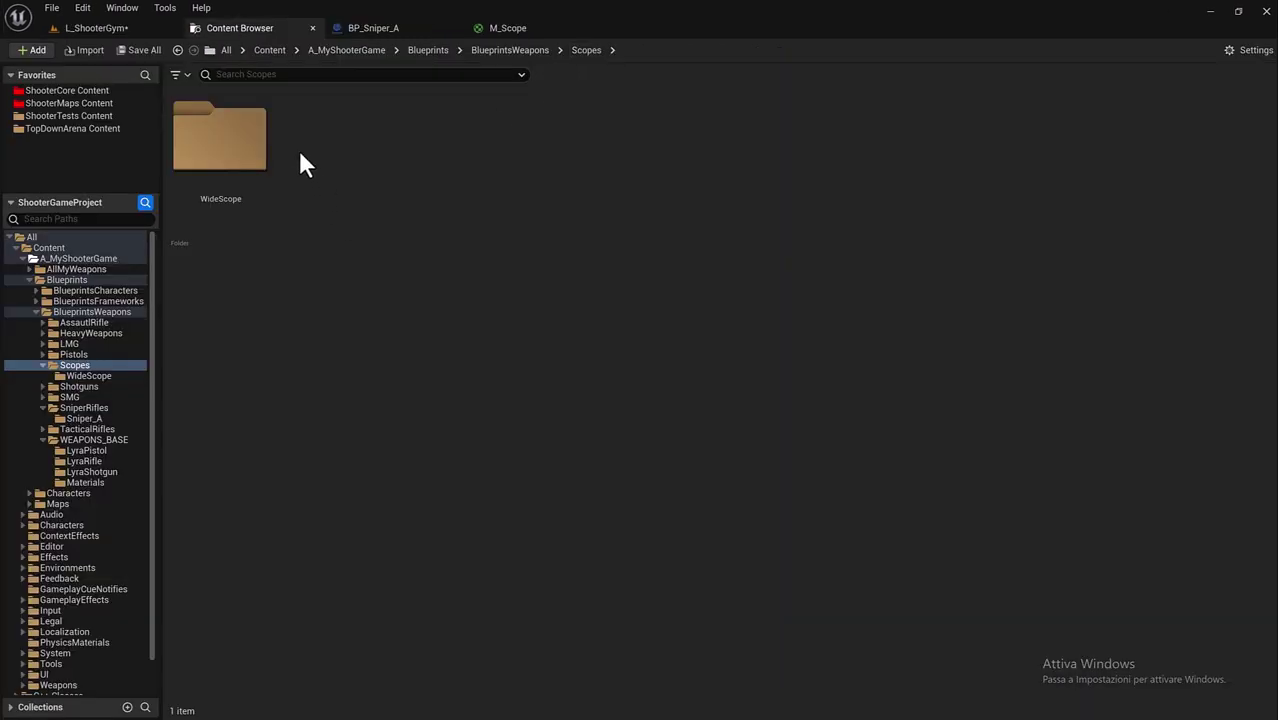
# Step: Create a new folder named ReticleScope inside Scopes
pyautogui.rightClick(316, 147)
pyautogui.click(428, 236)
pyautogui.write('ReticleScope')
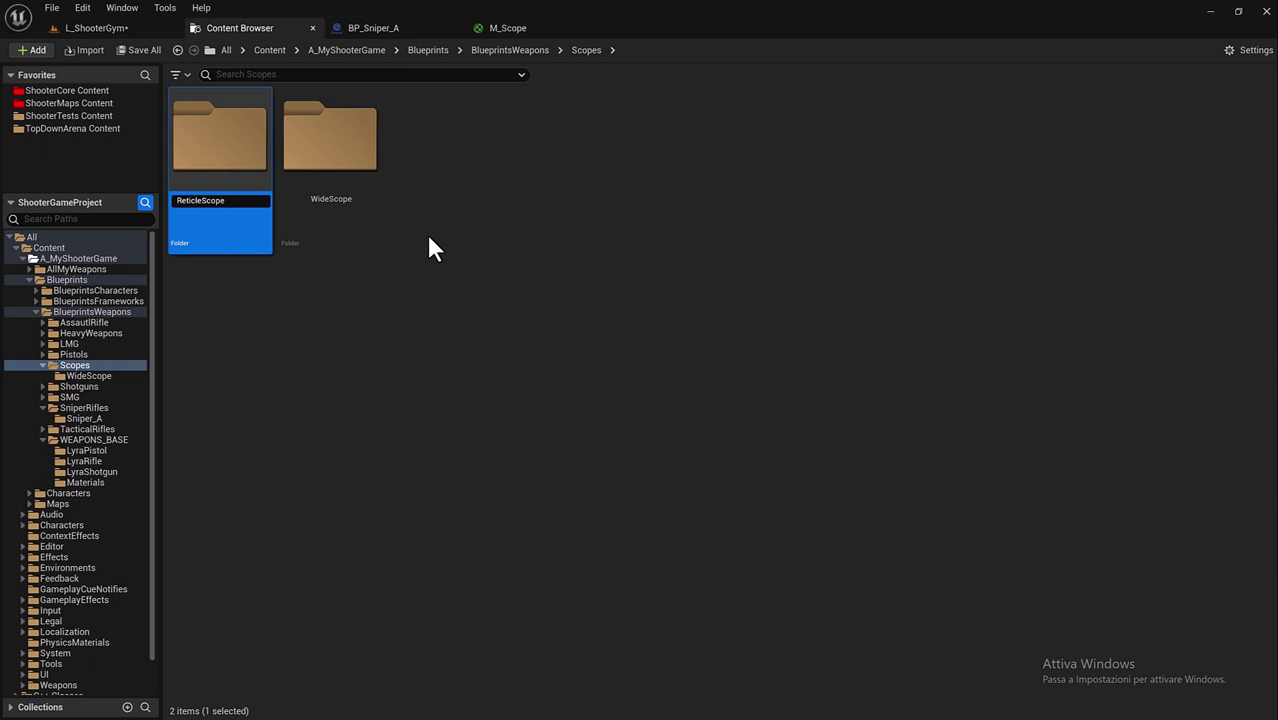
pyautogui.press('Return')
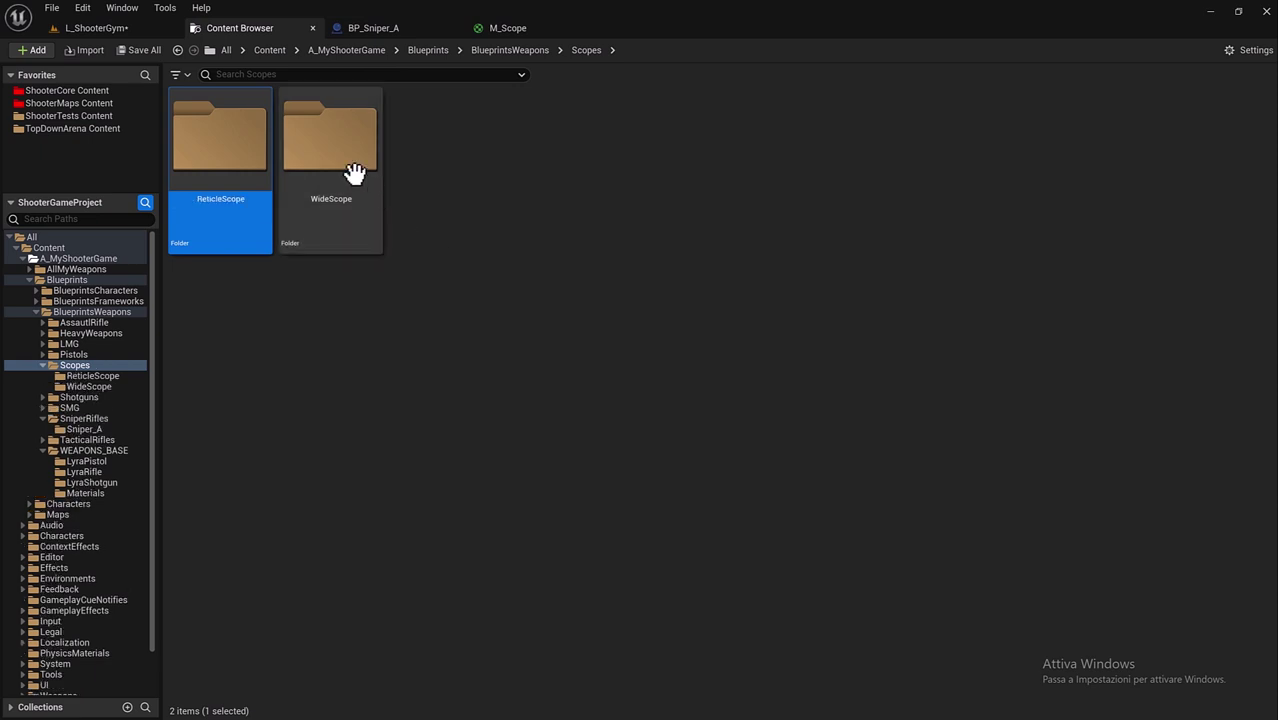
# Step: Move M_Scope and RT_Scope from WideScope into the ReticleScope folder
pyautogui.doubleClick(354, 172)
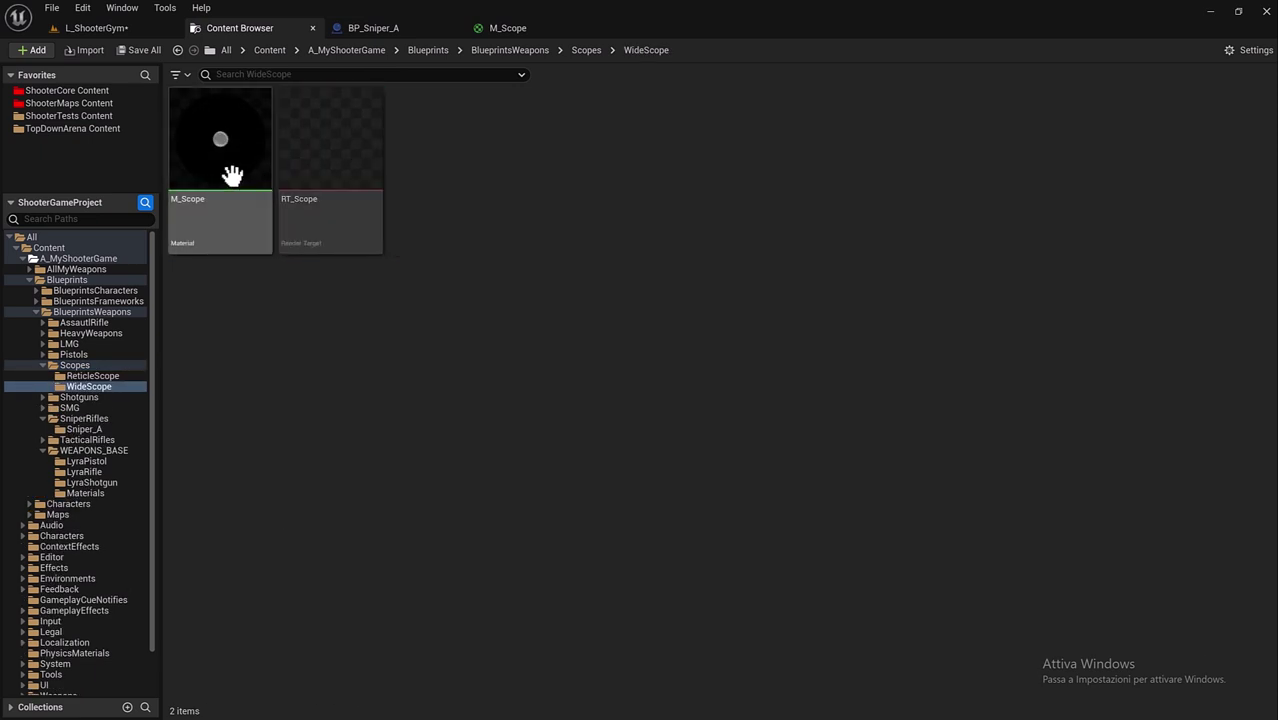
pyautogui.click(228, 171)
pyautogui.keyDown('ctrl'); pyautogui.click(322, 176); pyautogui.keyUp('ctrl')
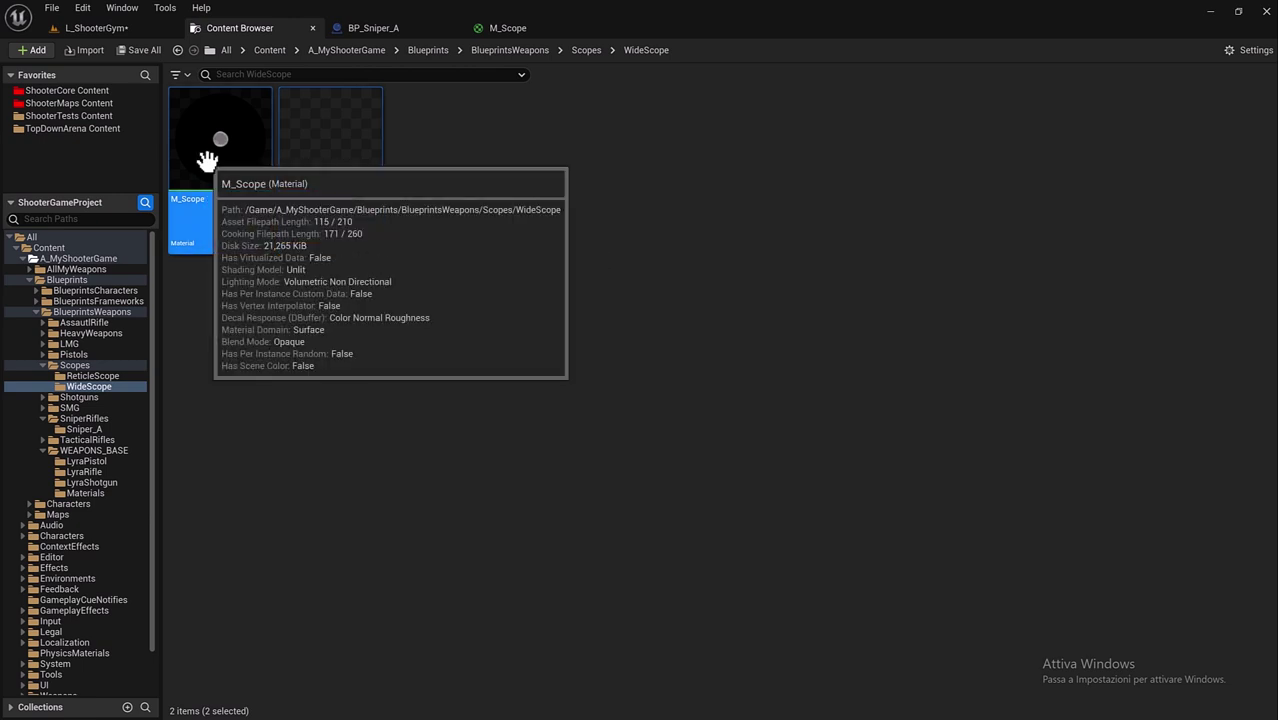
pyautogui.moveTo(245, 163); pyautogui.dragTo(117, 384)
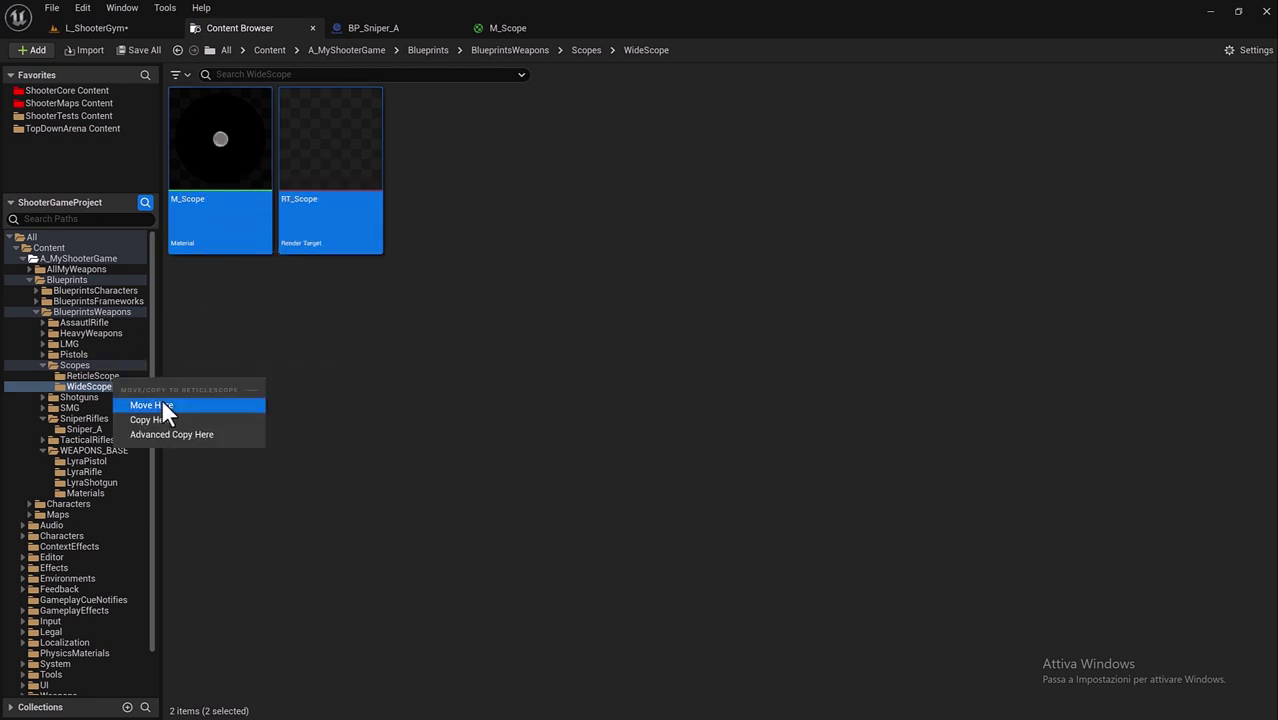
pyautogui.click(161, 398)
pyautogui.click(100, 377)
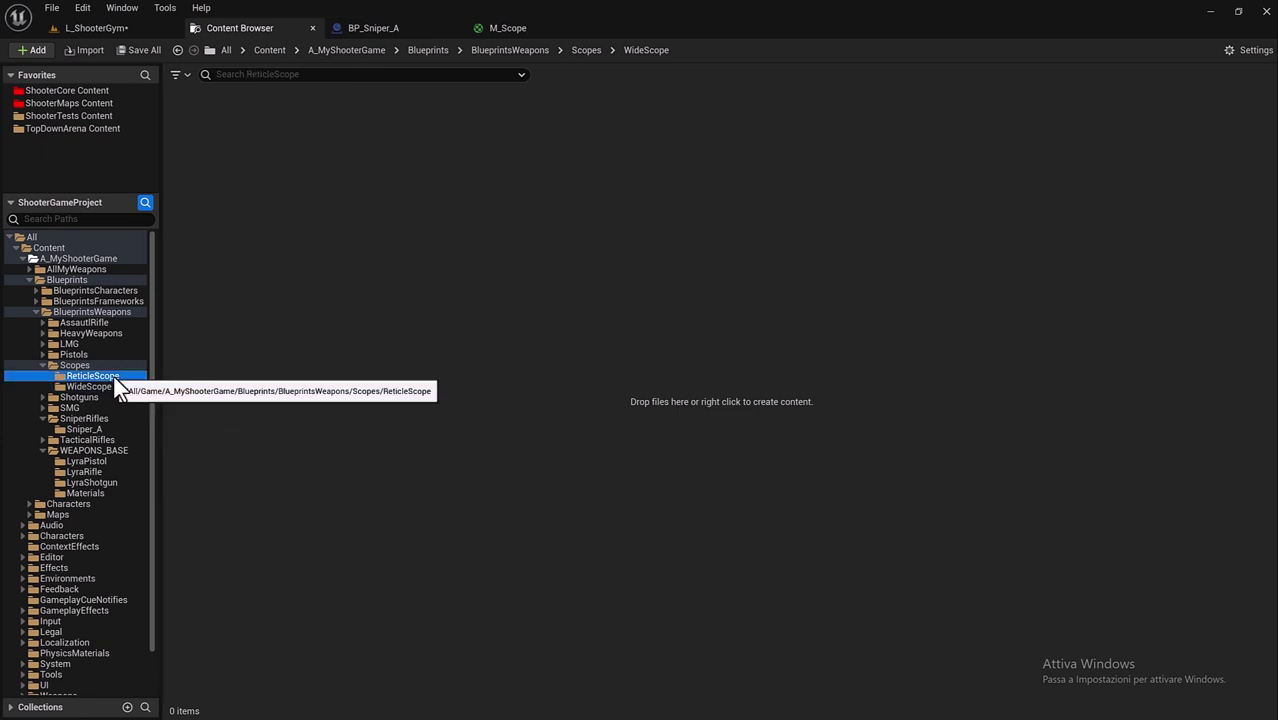
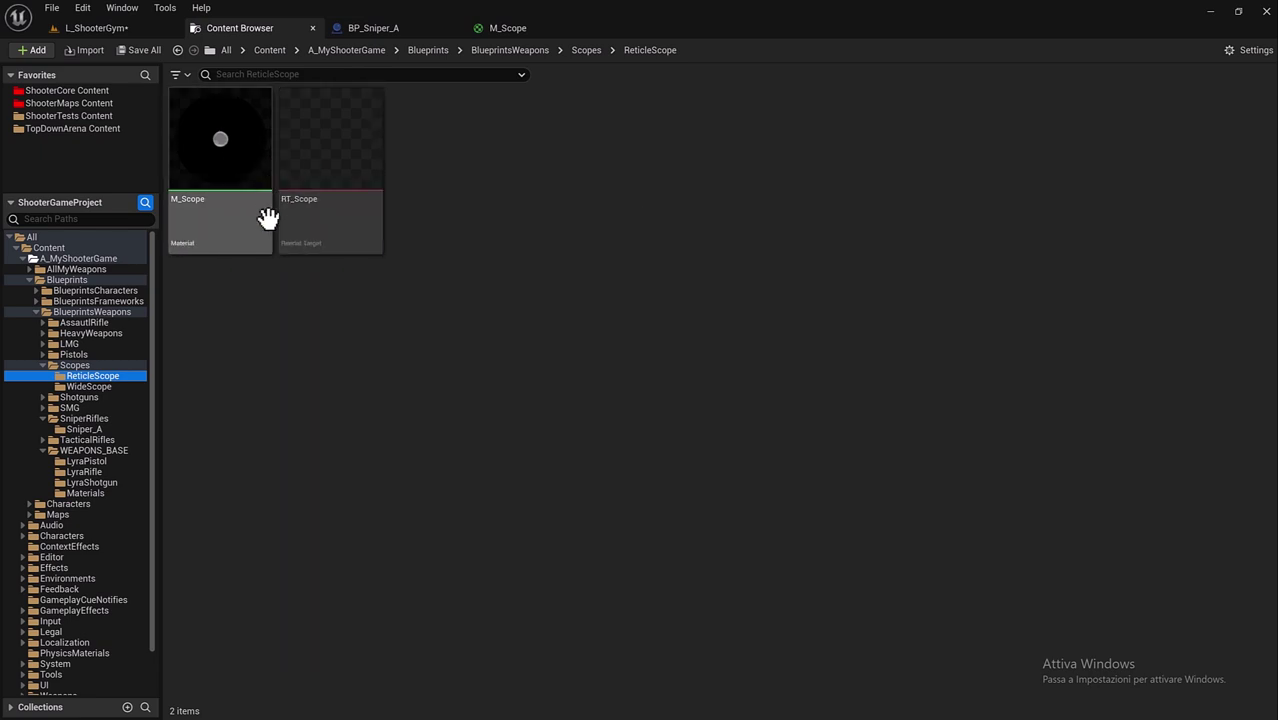
# Step: In the WideScope folder, add a Texture > Render Target asset named RT_WideScope
pyautogui.click(114, 382)
pyautogui.rightClick(275, 147)
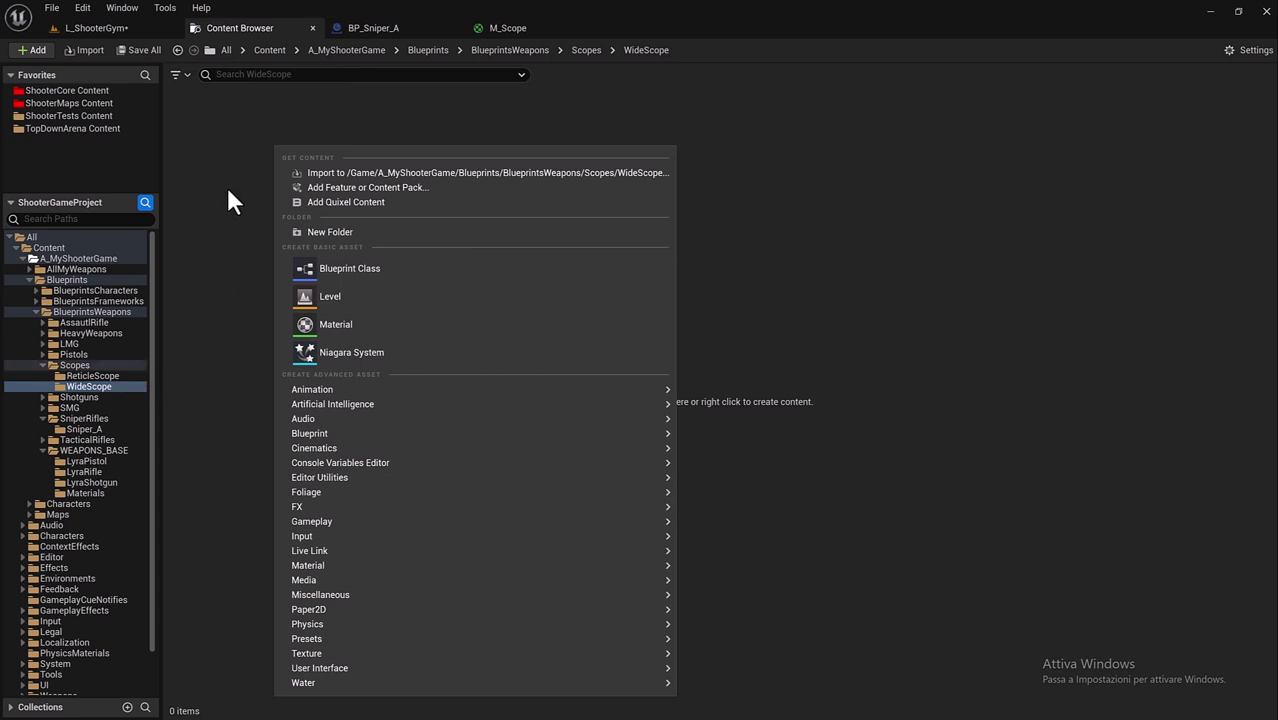
pyautogui.rightClick(359, 170)
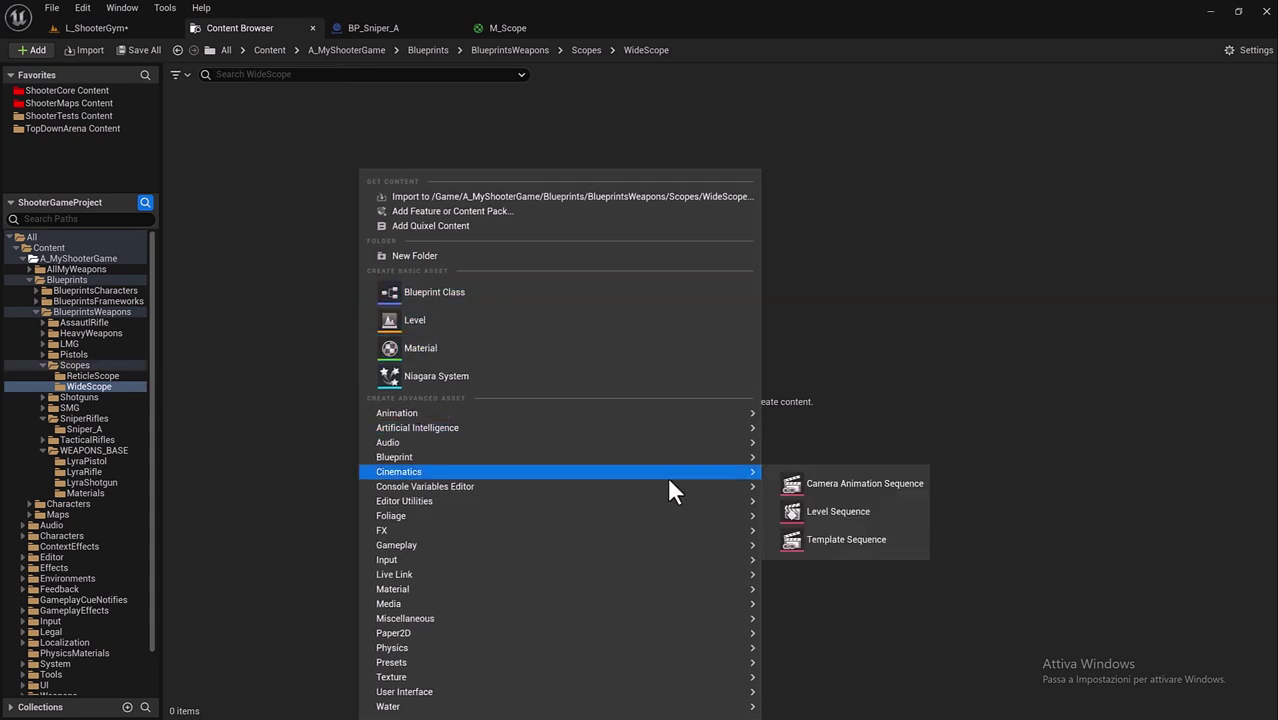
pyautogui.moveTo(684, 604)
pyautogui.moveTo(699, 678)
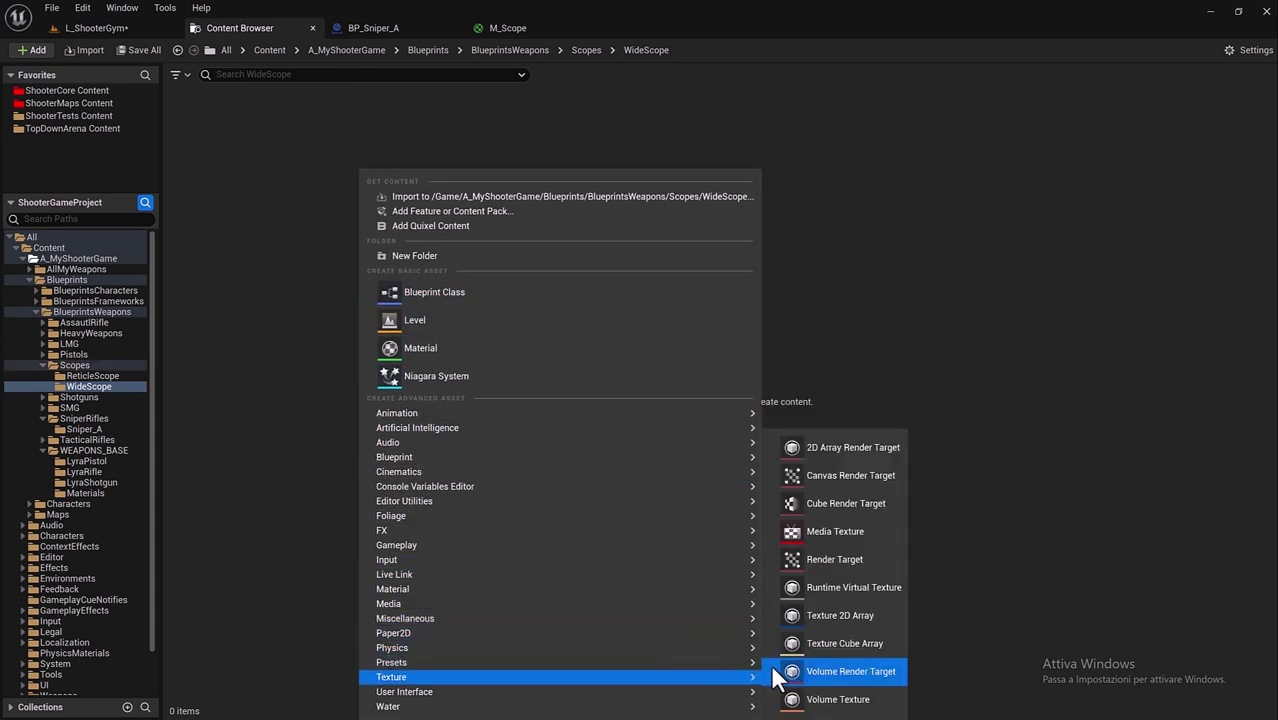
pyautogui.click(844, 561)
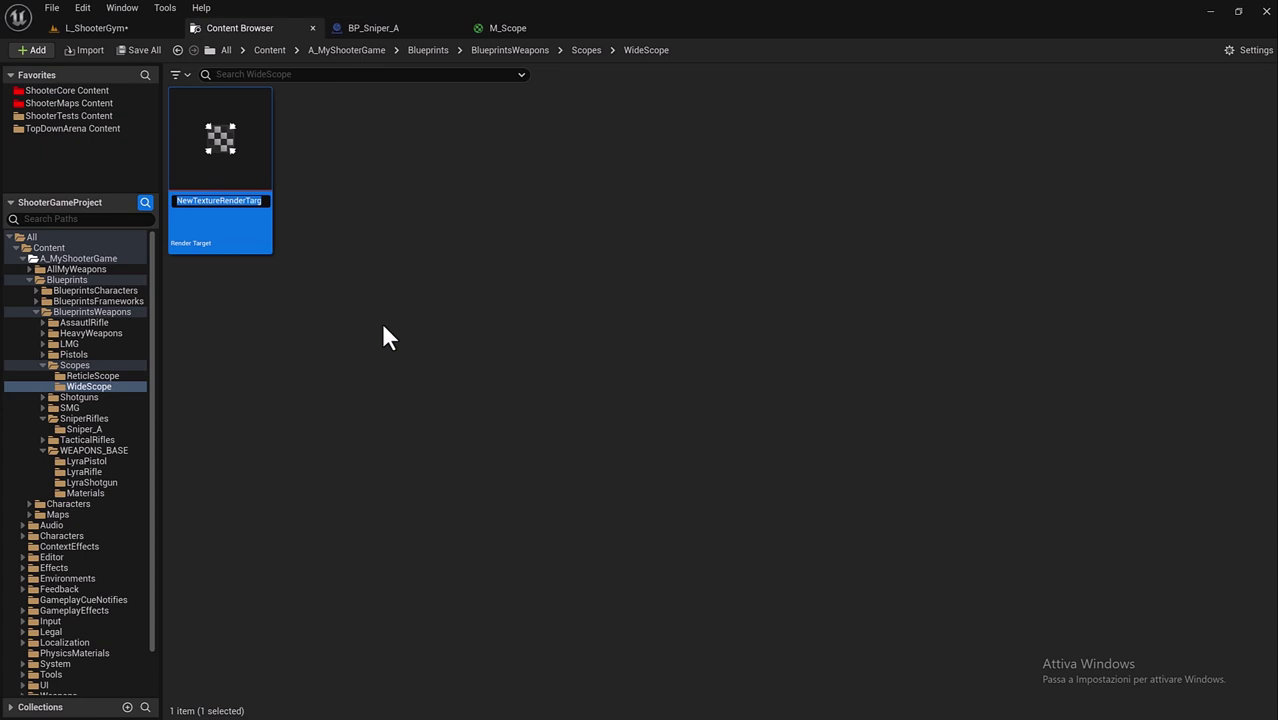
pyautogui.write('RT_WideS')
pyautogui.write('cope')
pyautogui.press('Return')
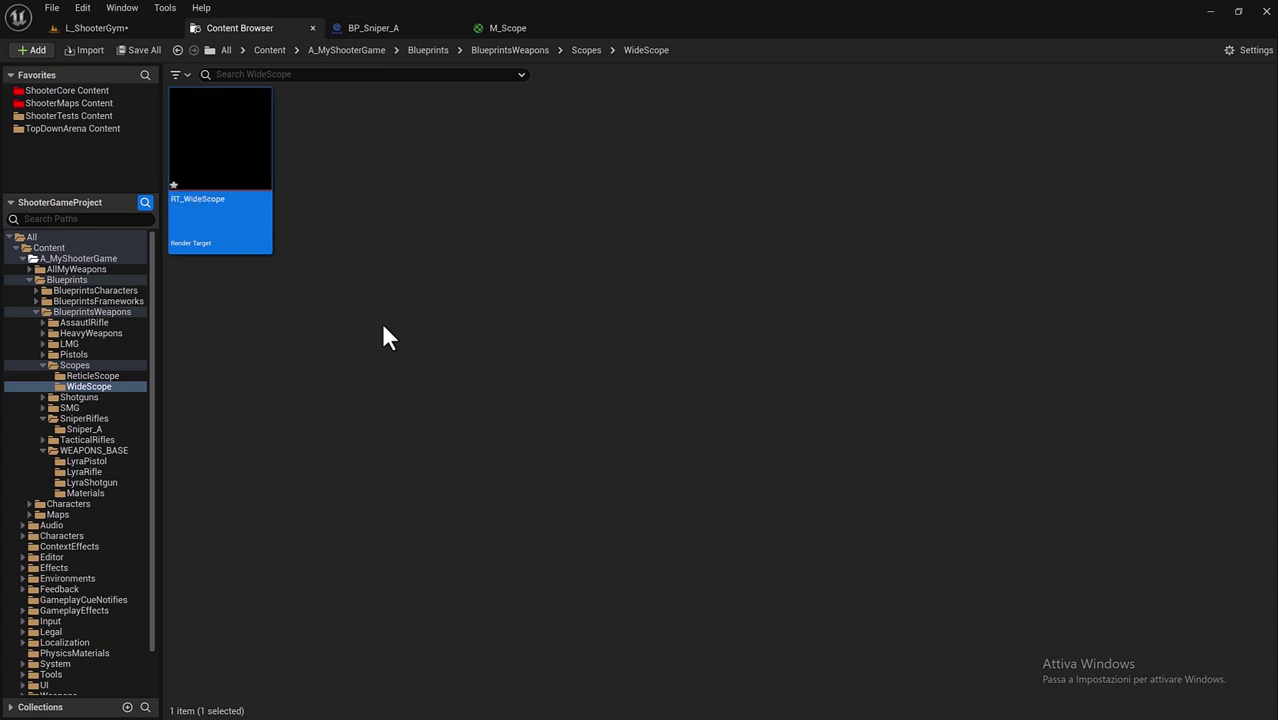
# Step: In the ReticleScope folder, rename M_Scope to M_ReticleScope
pyautogui.click(93, 375)
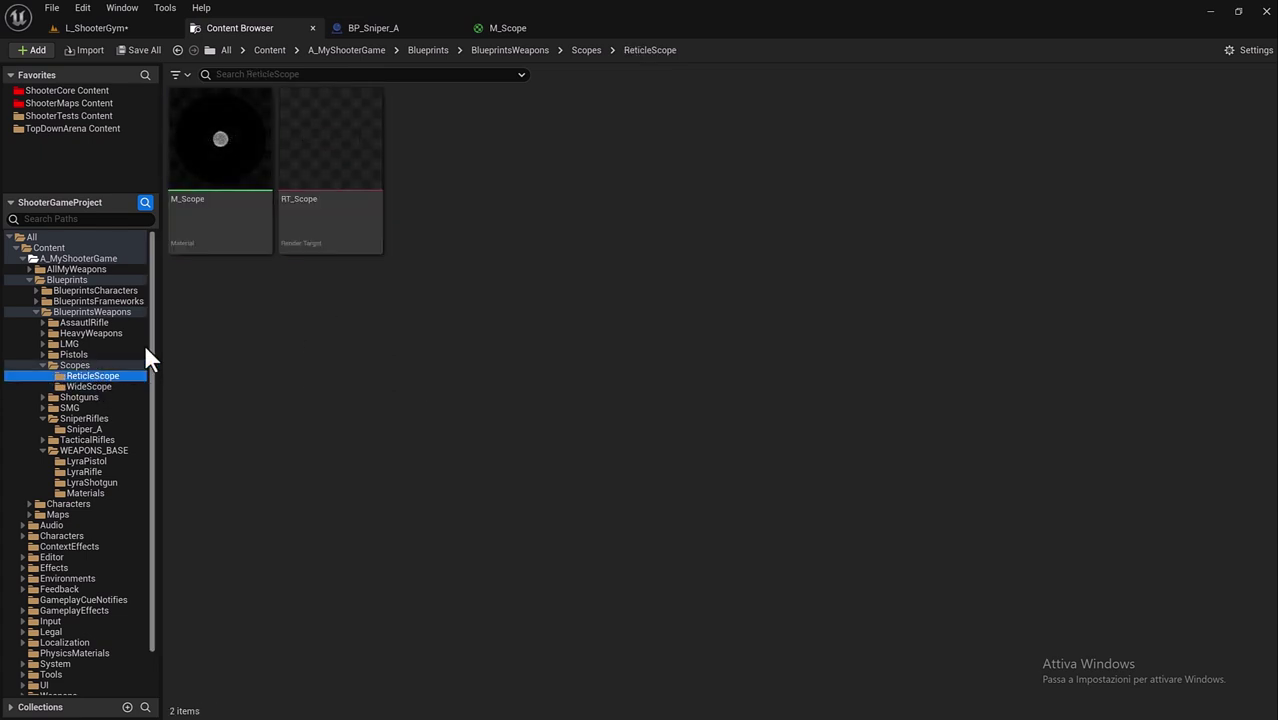
pyautogui.click(218, 235)
pyautogui.press('F2')
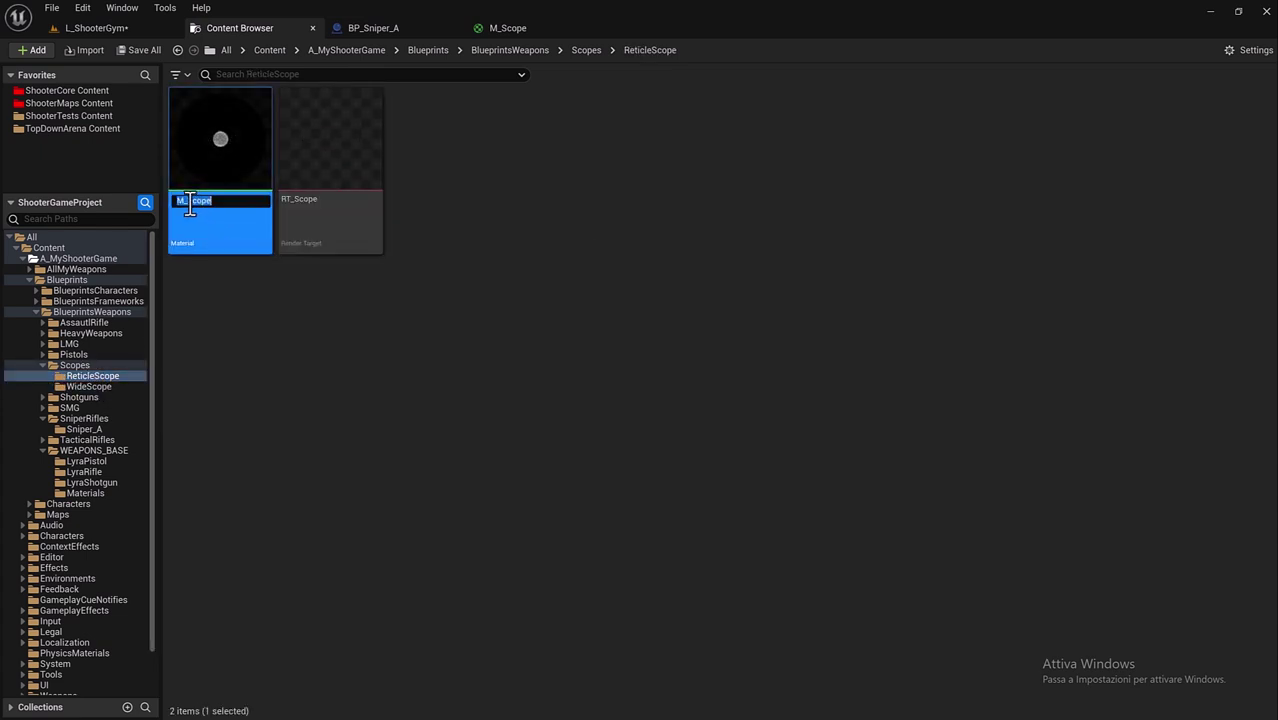
pyautogui.click(190, 202)
pyautogui.write('Reticle')
pyautogui.press('Return')
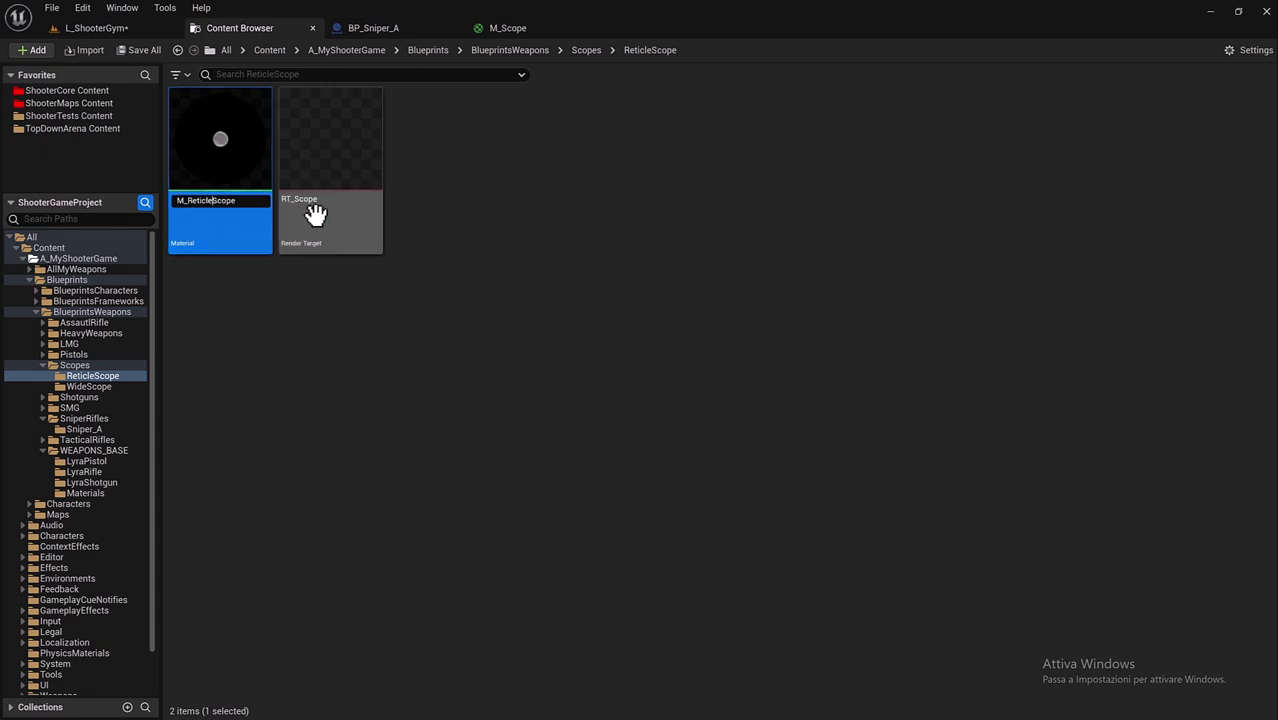
# Step: Rename RT_Scope to RT_ReticleScope and return to the WideScope folder
pyautogui.click(316, 213)
pyautogui.press('F2')
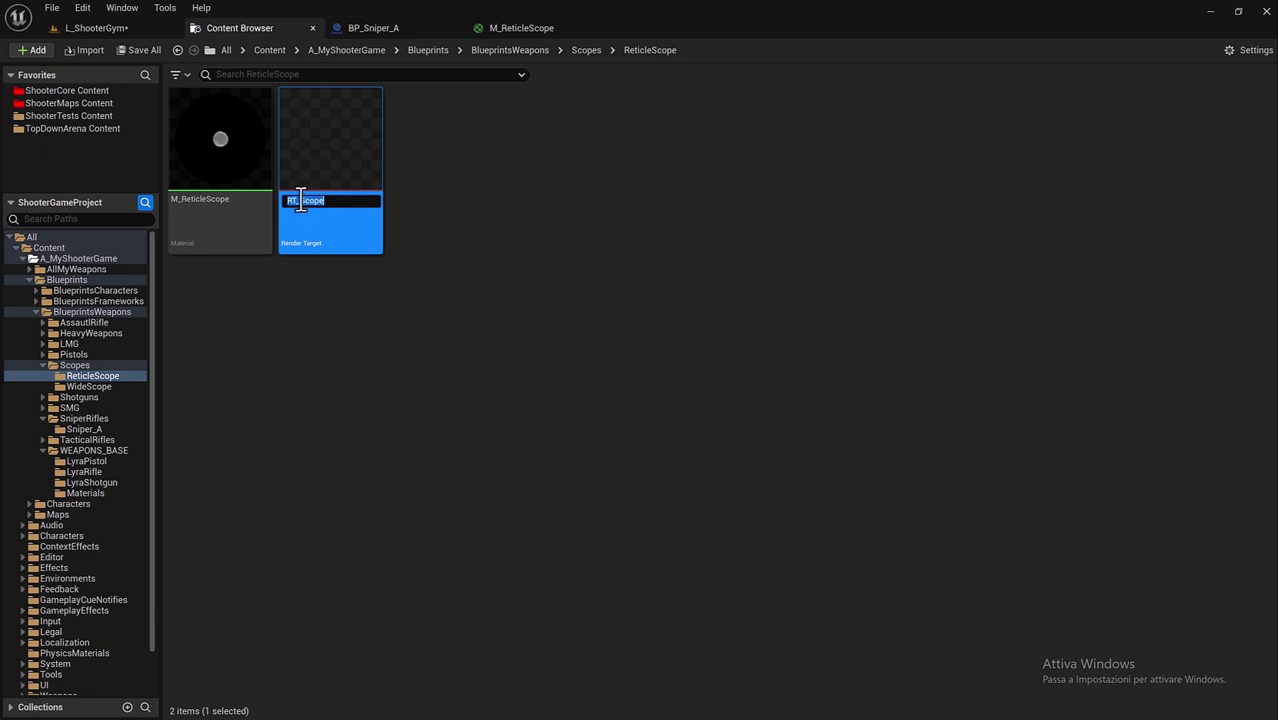
pyautogui.click(303, 201)
pyautogui.write('Reticle')
pyautogui.press('Return')
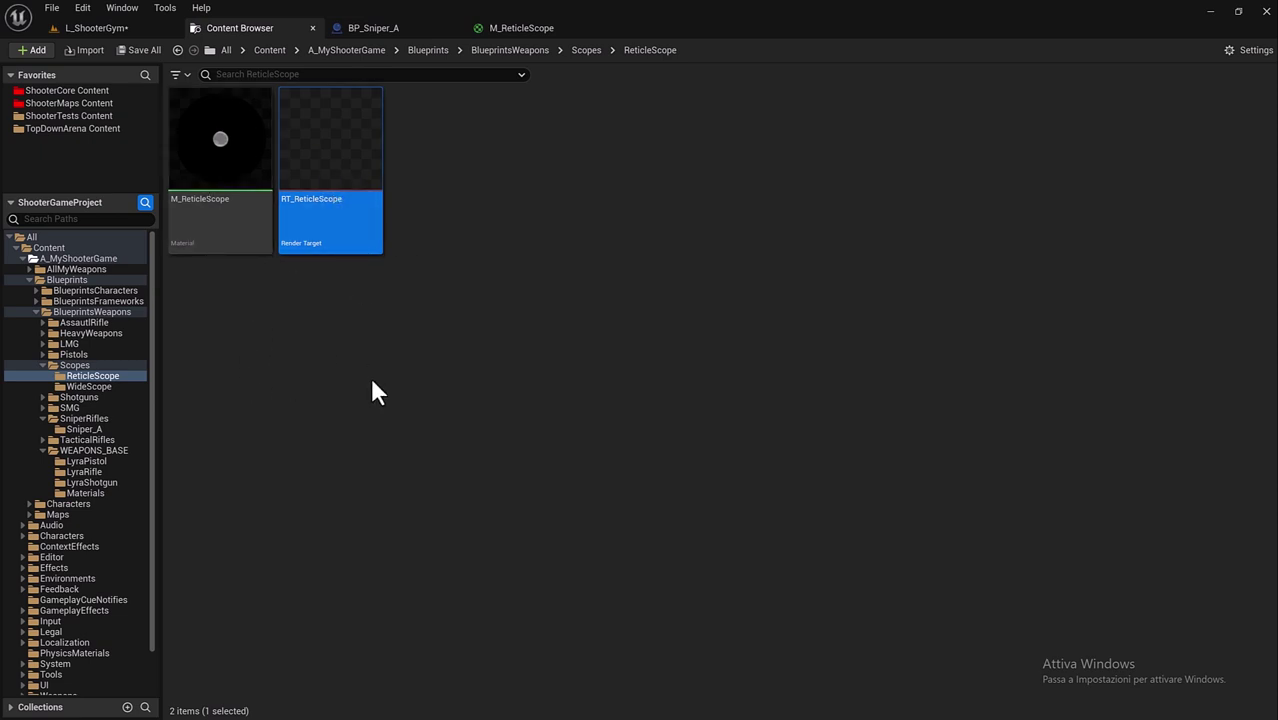
pyautogui.click(126, 386)
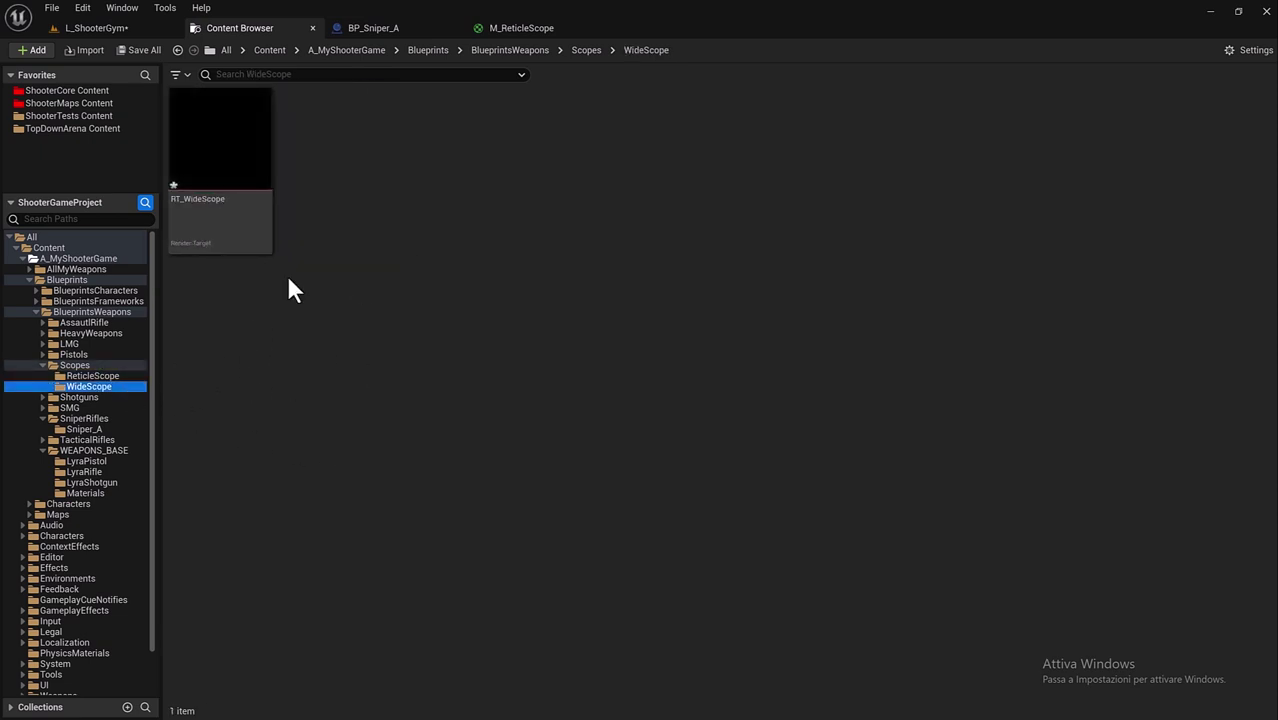
# Step: Set RT_WideScope's Size X and Size Y to 1920 and save the render target
pyautogui.doubleClick(200, 206)
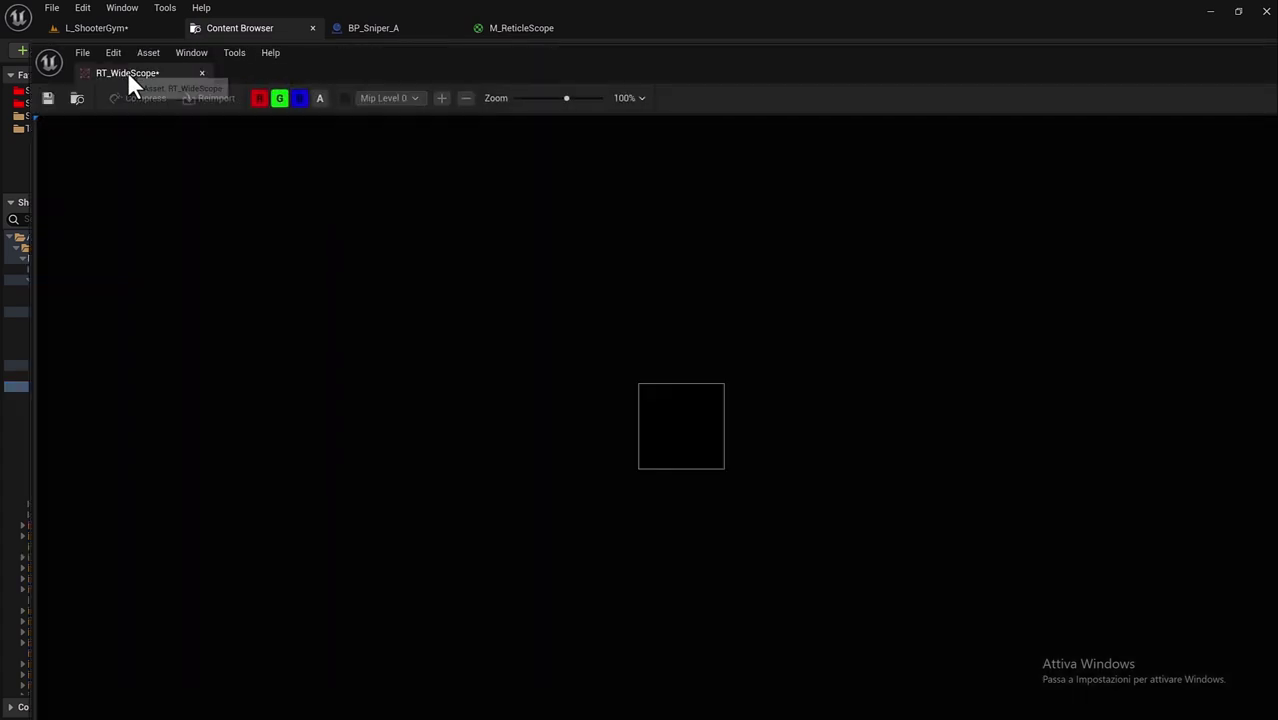
pyautogui.moveTo(128, 78); pyautogui.dragTo(627, 30)
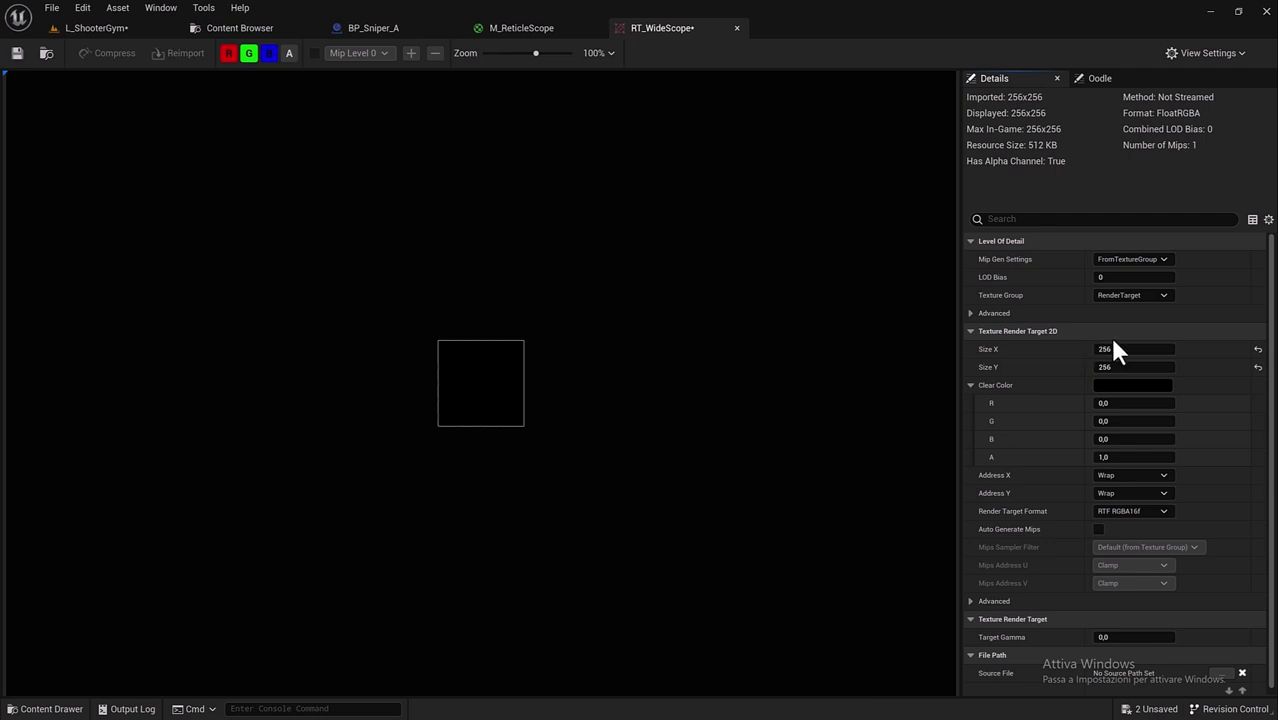
pyautogui.click(1116, 347)
pyautogui.write('1920')
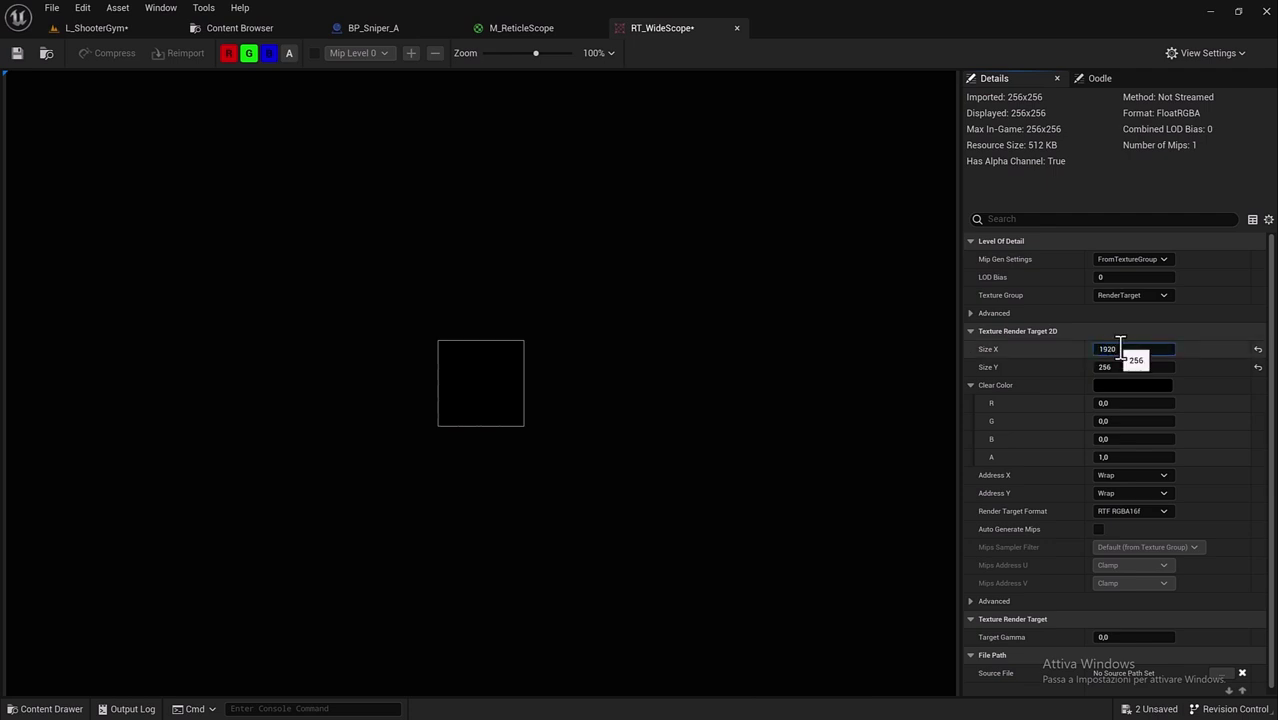
pyautogui.press('Tab')
pyautogui.write('1920')
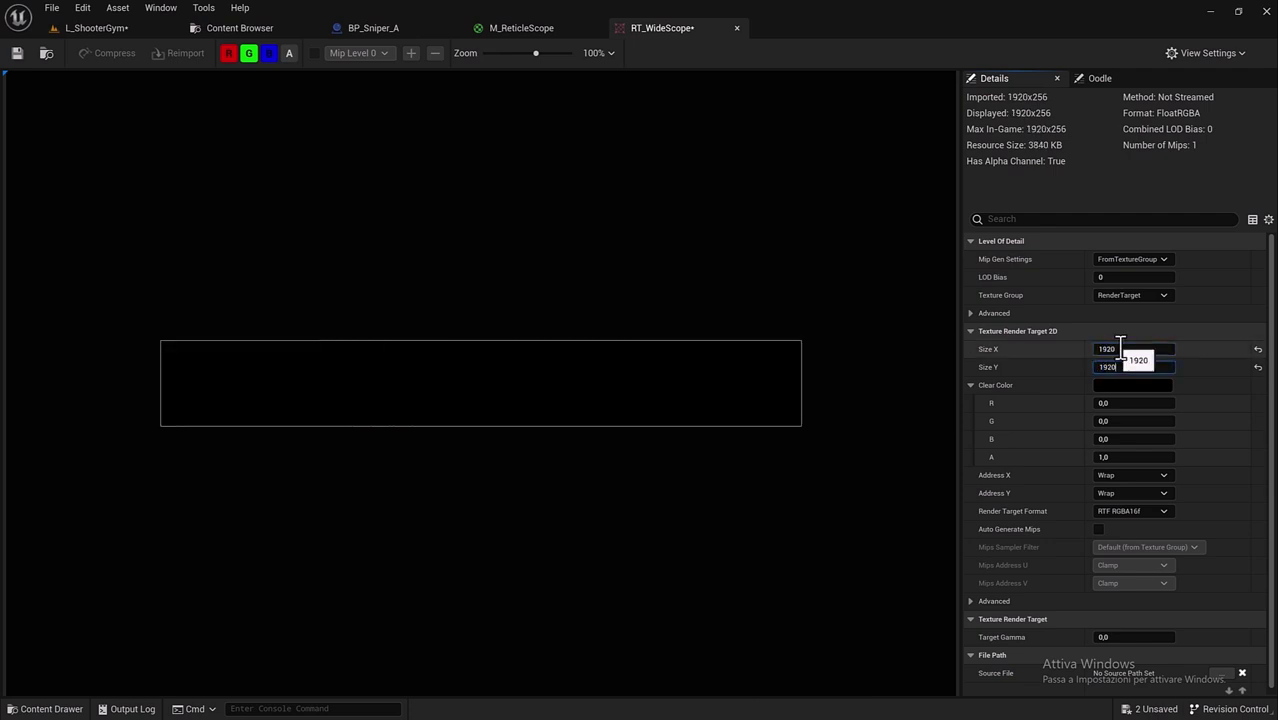
pyautogui.press('Return')
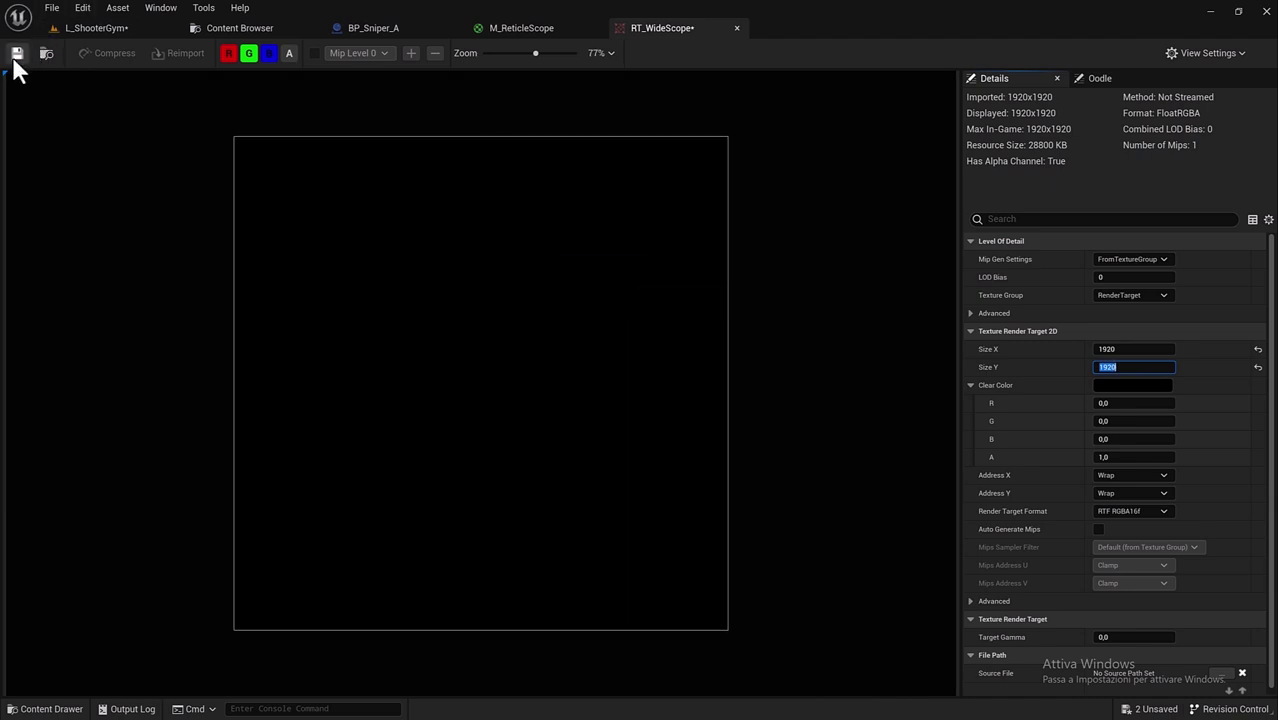
pyautogui.click(16, 55)
pyautogui.click(736, 29)
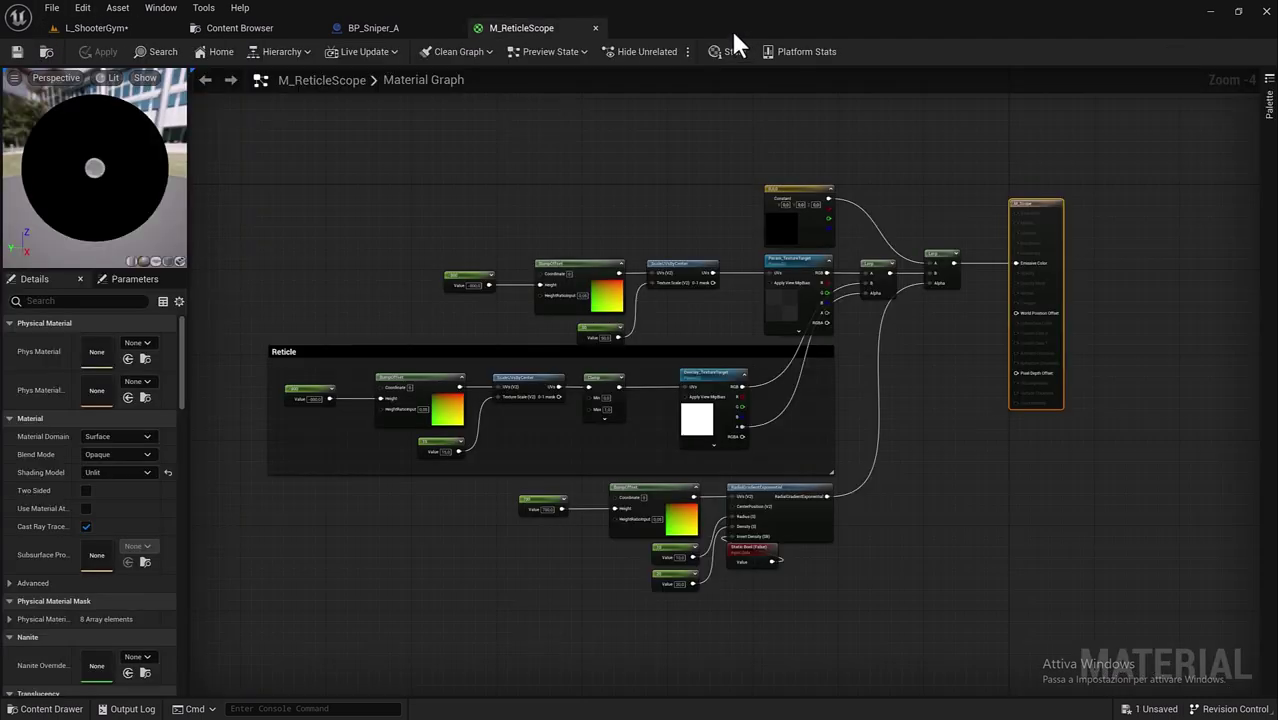
pyautogui.click(228, 28)
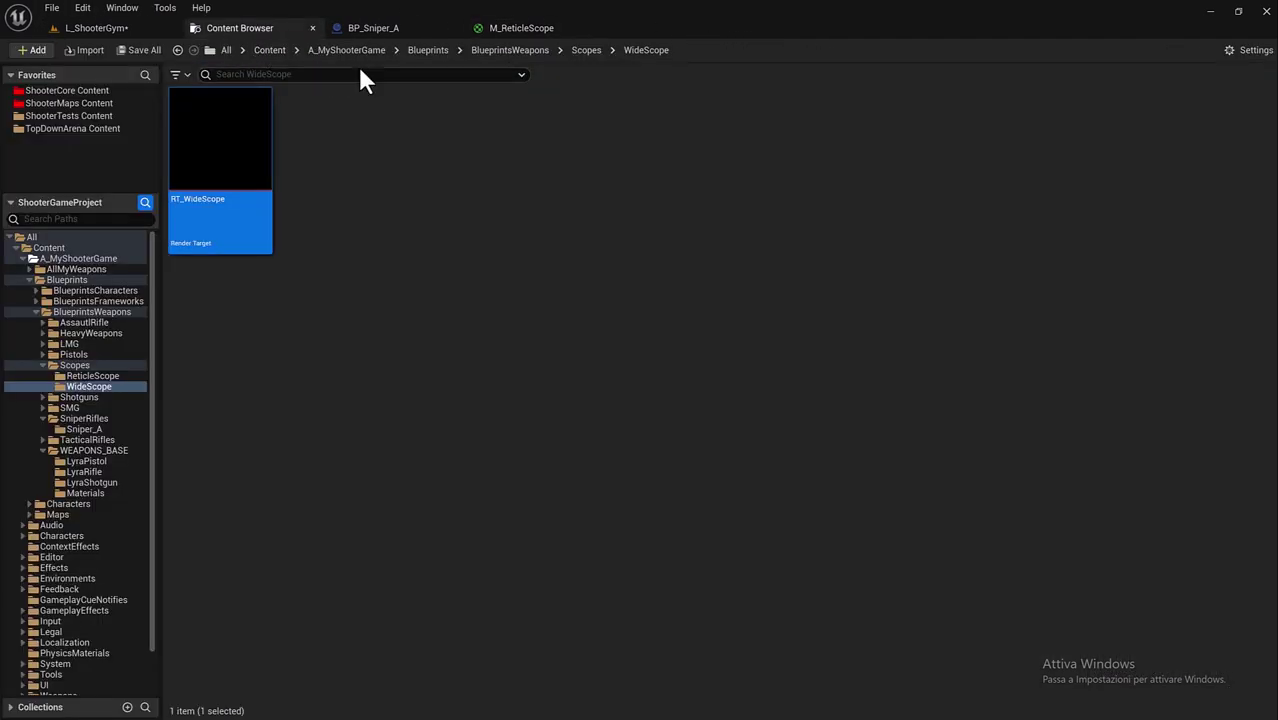
# Step: Create a material from RT_WideScope, rename it M_WideScope, and open it in the material editor
pyautogui.rightClick(243, 146)
pyautogui.click(323, 175)
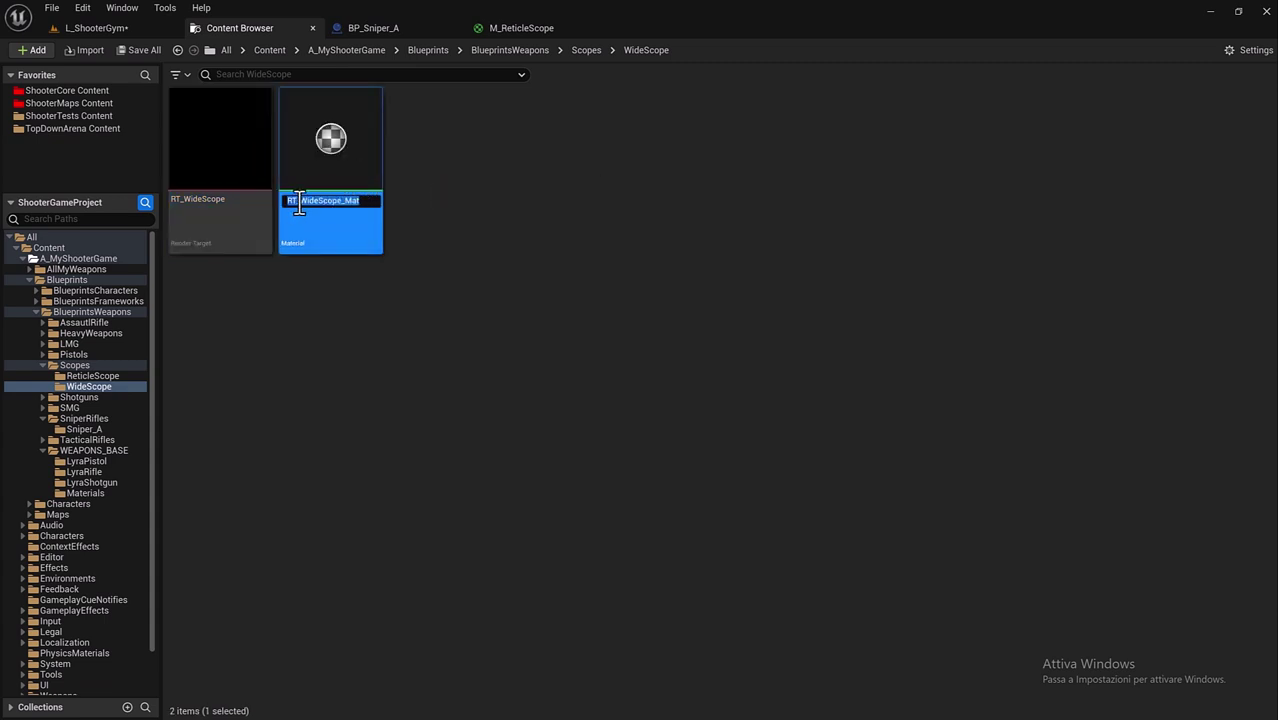
pyautogui.click(298, 201)
pyautogui.press('BackSpace')
pyautogui.press('BackSpace')
pyautogui.write('M')
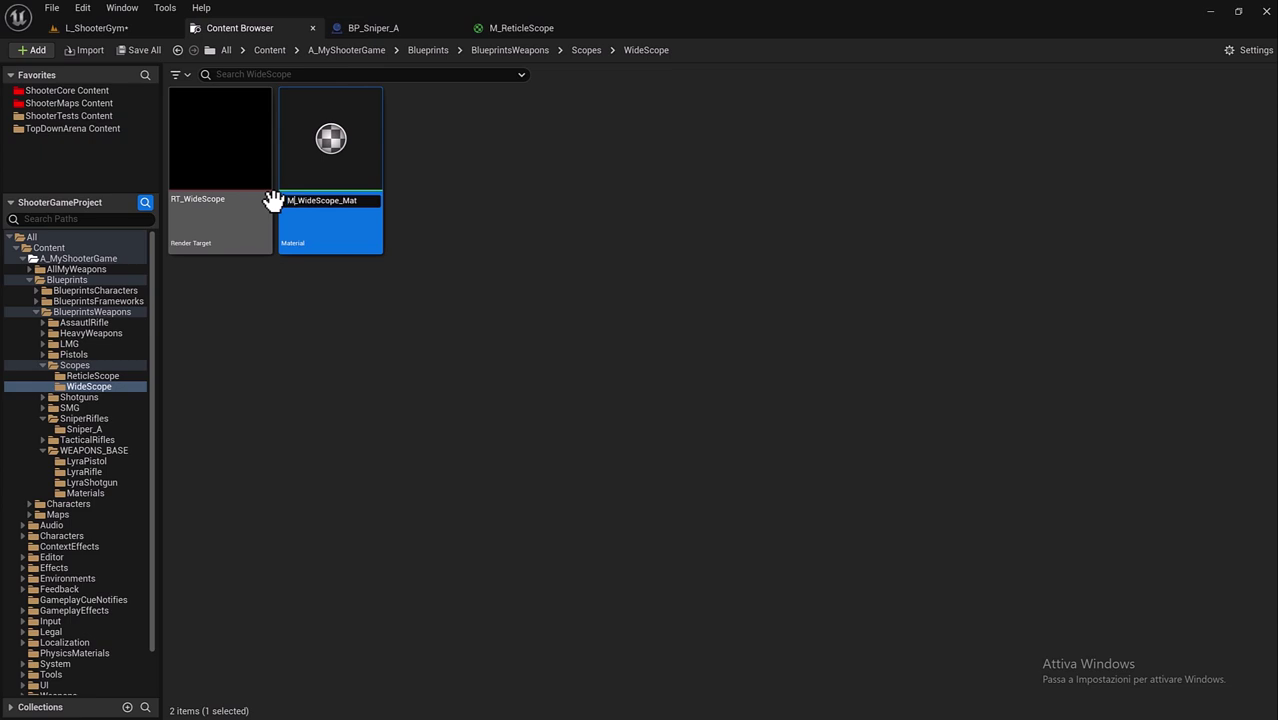
pyautogui.moveTo(342, 201); pyautogui.dragTo(385, 204)
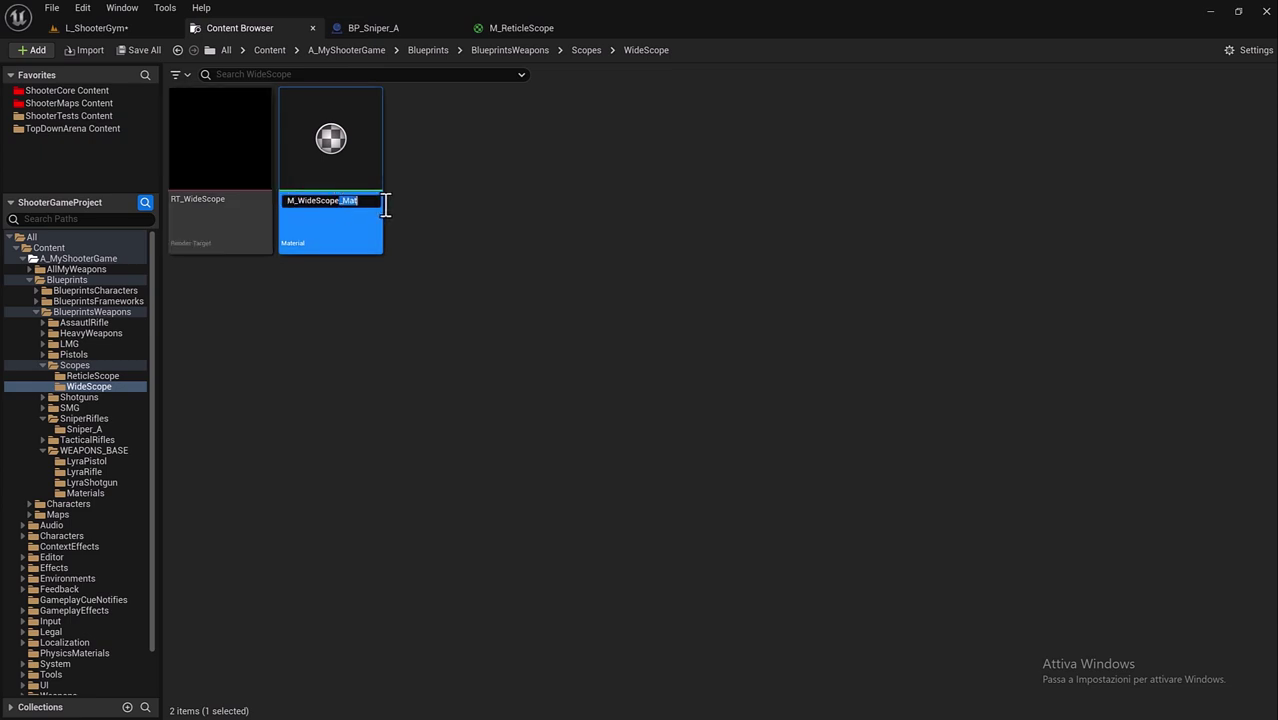
pyautogui.press('BackSpace')
pyautogui.press('Return')
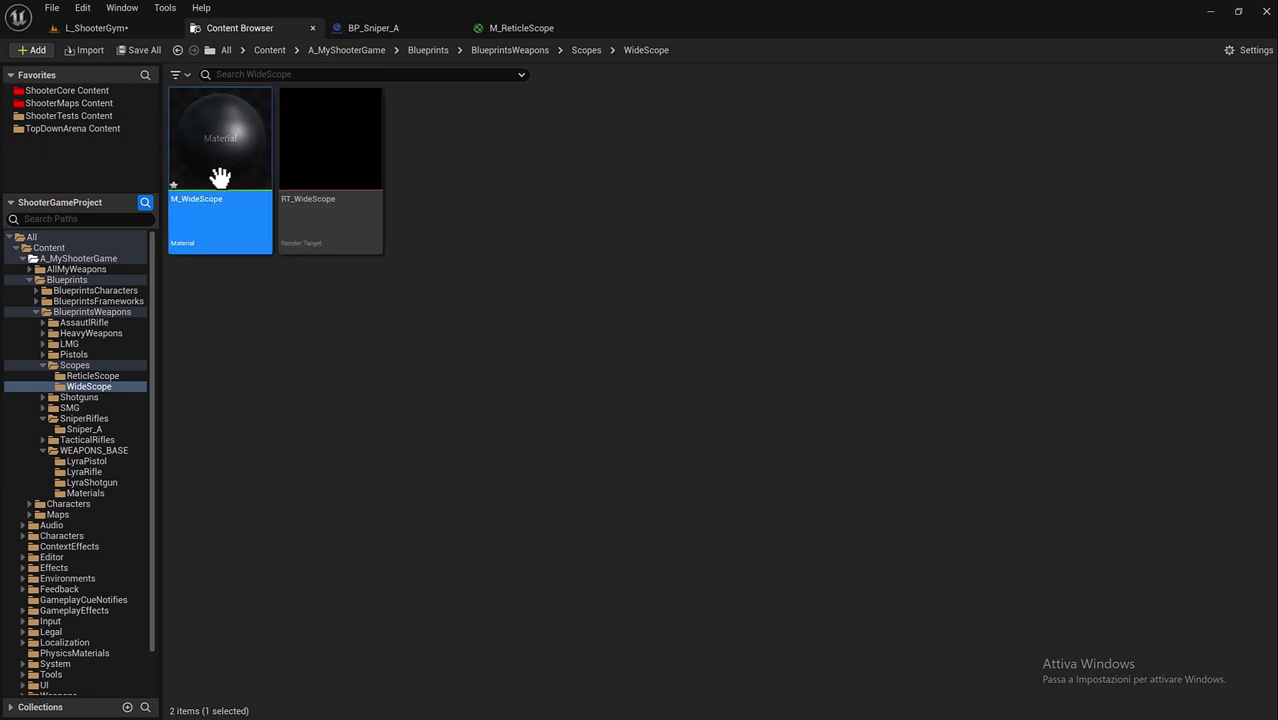
pyautogui.doubleClick(217, 176)
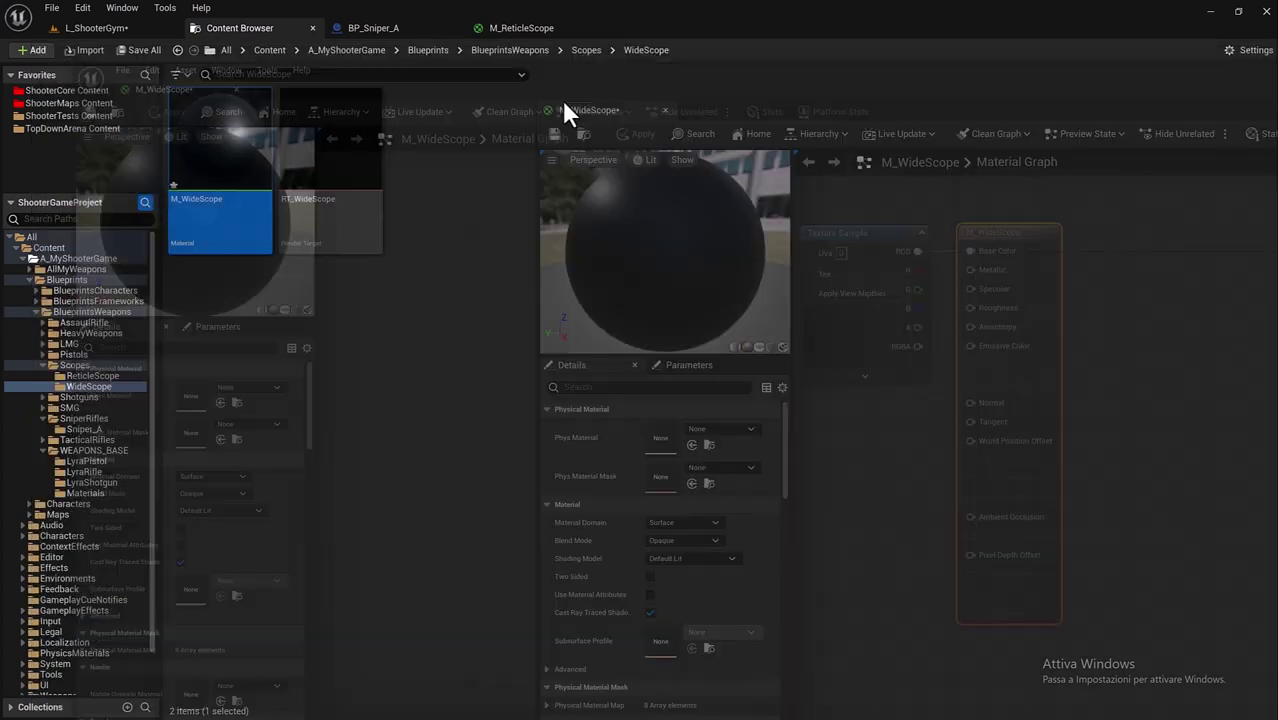
# Step: Shift M_WideScope's Texture Sample left and select M_ReticleScope's BumpOffset and ScaleUVsByCenter nodes
pyautogui.moveTo(128, 76); pyautogui.dragTo(610, 35)
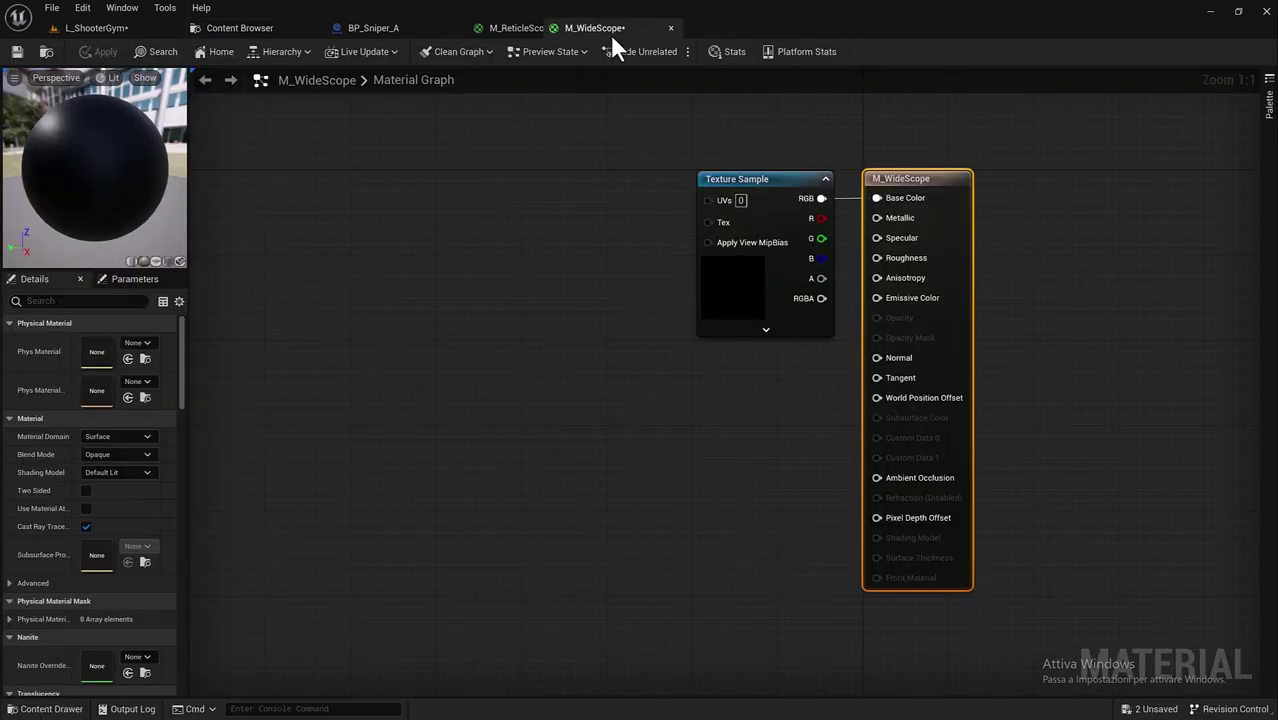
pyautogui.moveTo(750, 183); pyautogui.dragTo(489, 187)
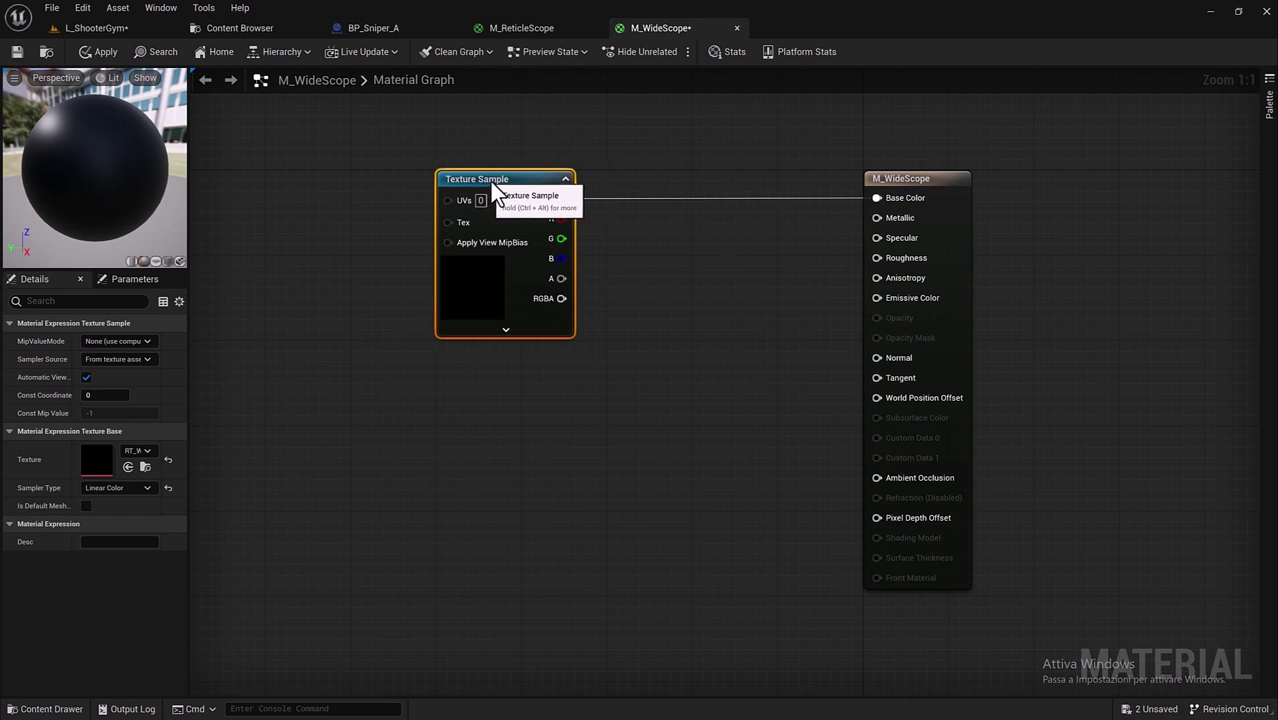
pyautogui.click(518, 30)
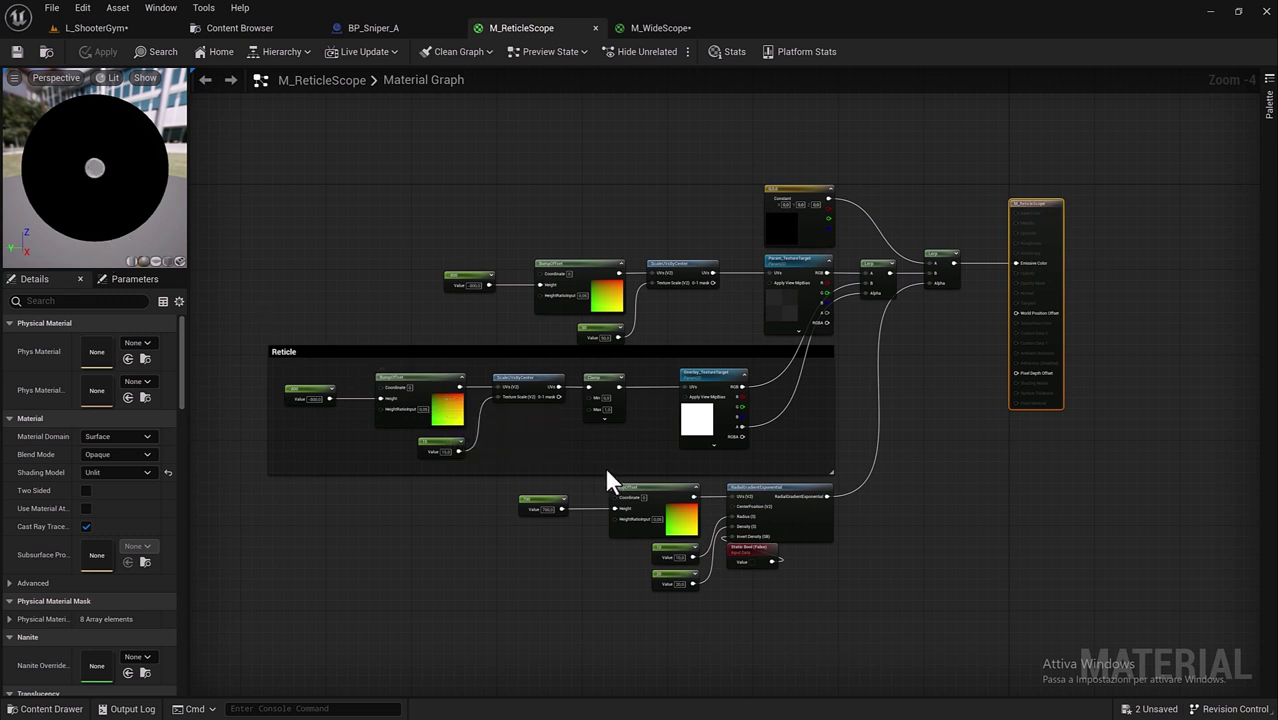
pyautogui.moveTo(252, 346); pyautogui.dragTo(797, 476)
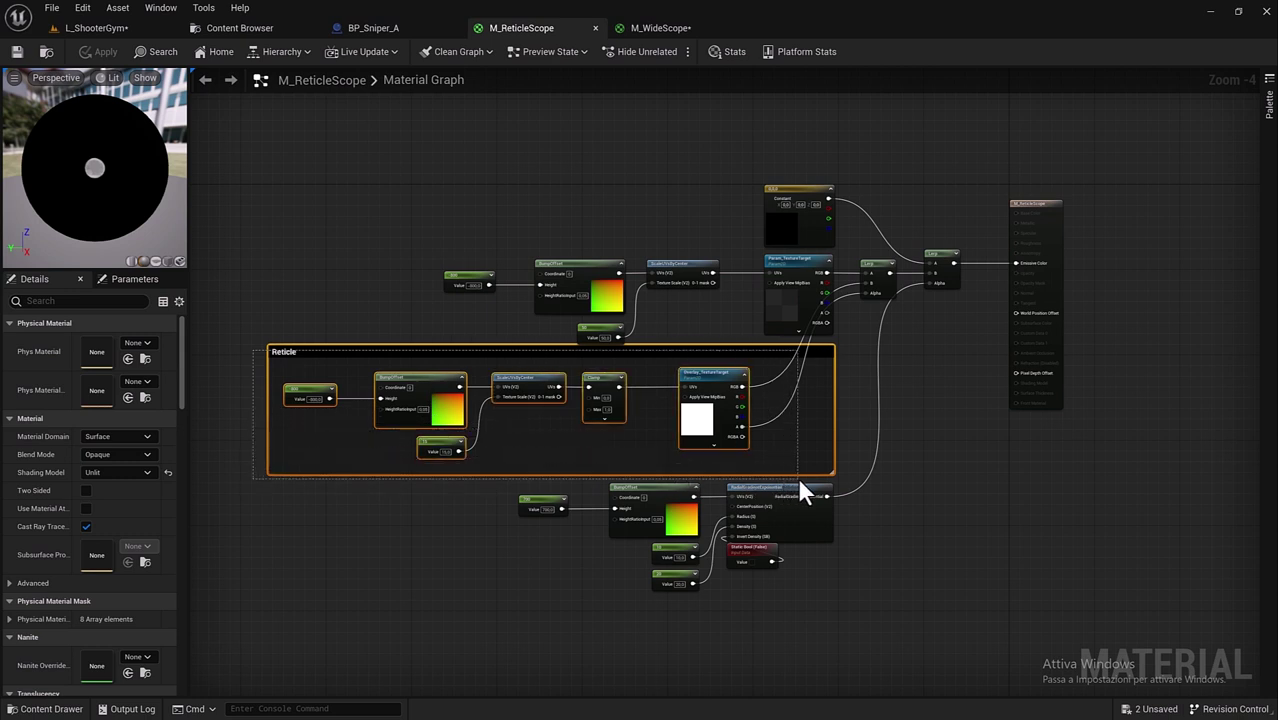
pyautogui.moveTo(357, 276); pyautogui.dragTo(708, 336)
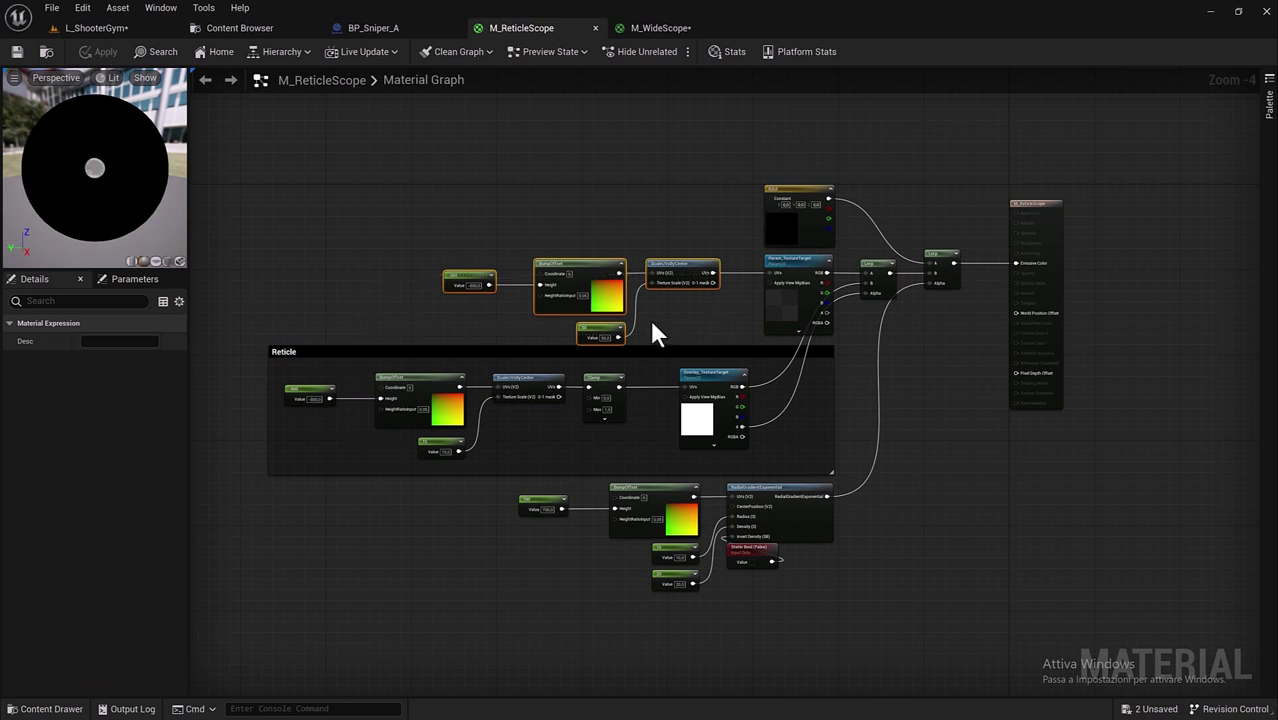
pyautogui.scroll(1, 630, 305)
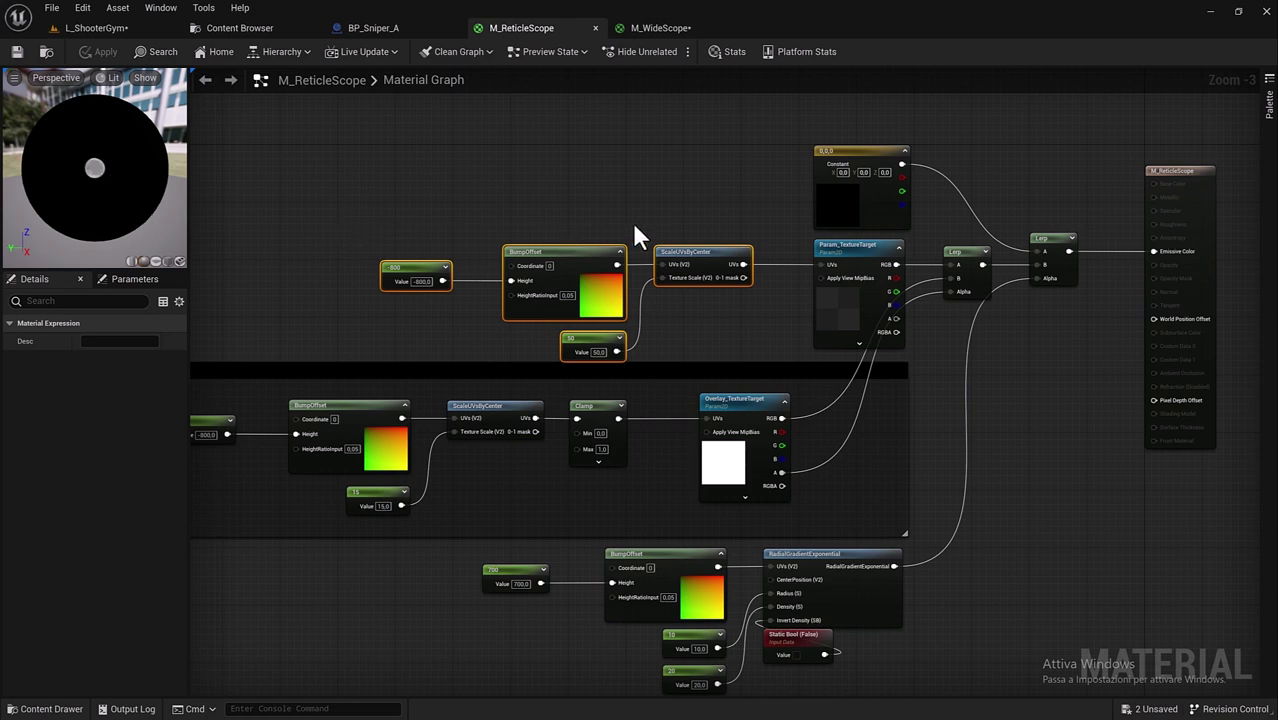
pyautogui.click(659, 28)
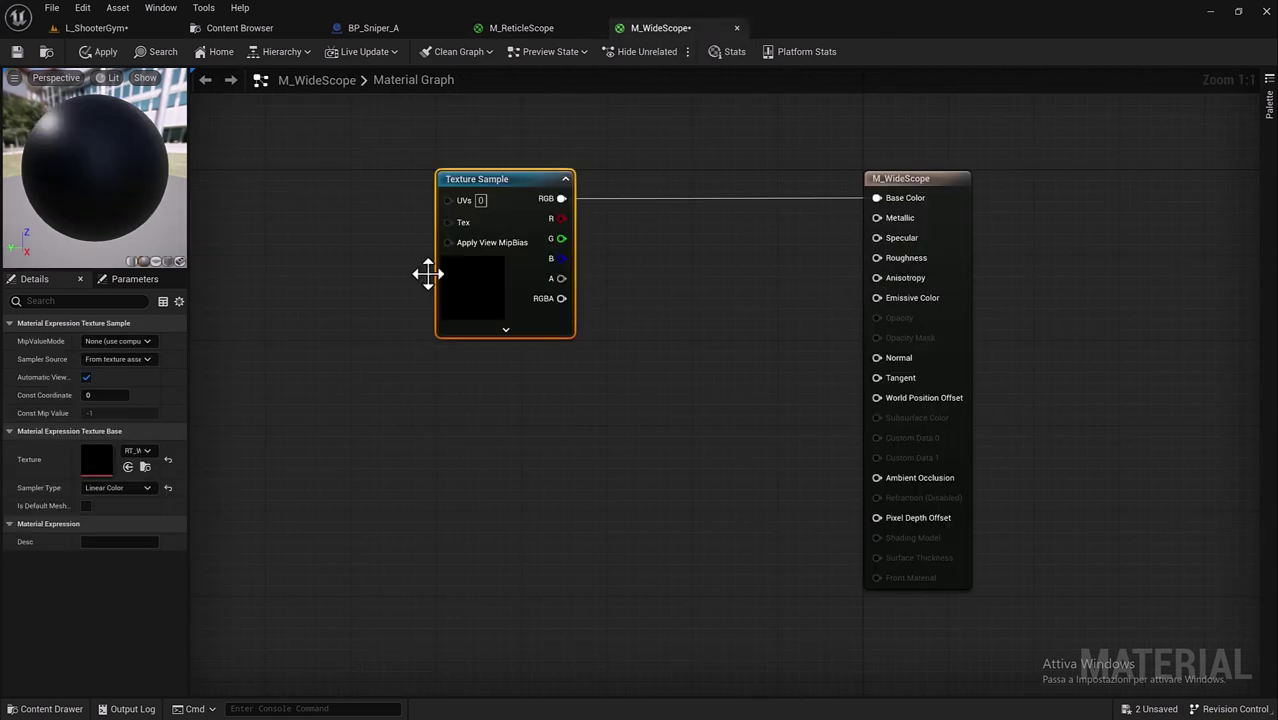
# Step: Paste the BumpOffset and ScaleUVsByCenter nodes into M_WideScope and feed their UVs into the Texture Sample
pyautogui.moveTo(427, 273); pyautogui.dragTo(778, 342, button='right')
pyautogui.click(396, 318)
pyautogui.hotkey('ctrl', 'v')
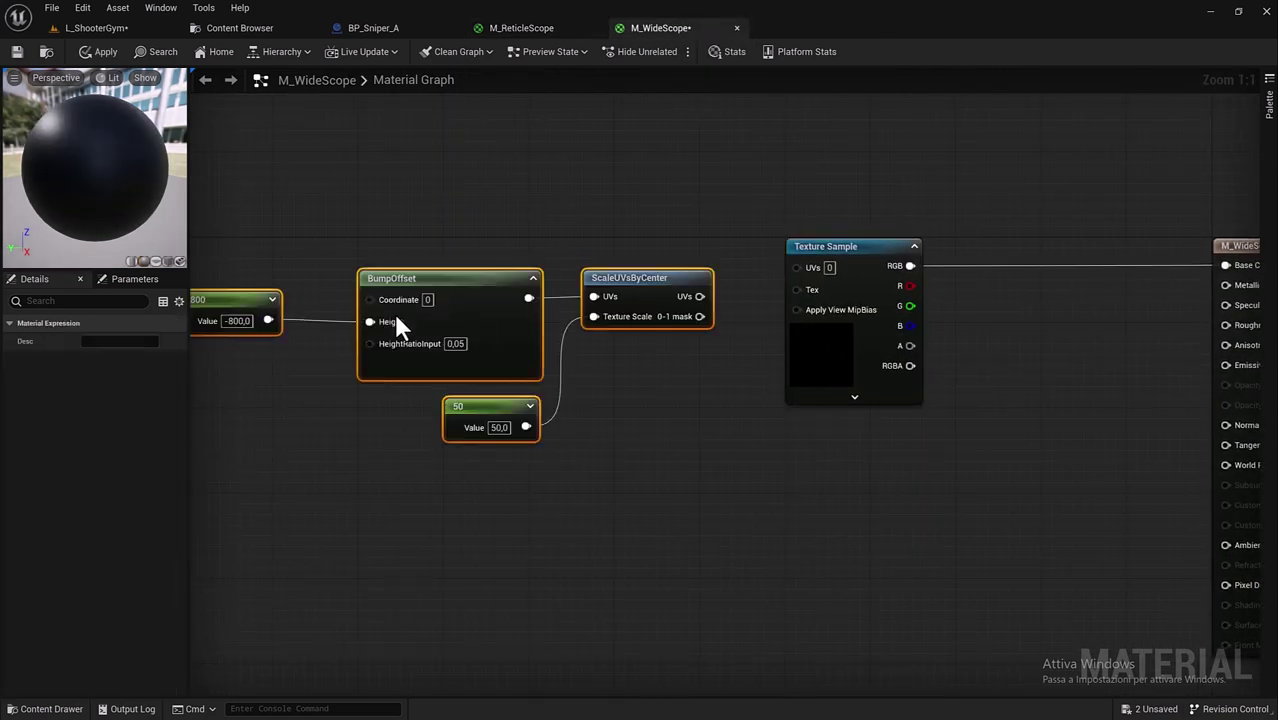
pyautogui.moveTo(699, 296); pyautogui.dragTo(797, 268)
pyautogui.click(518, 29)
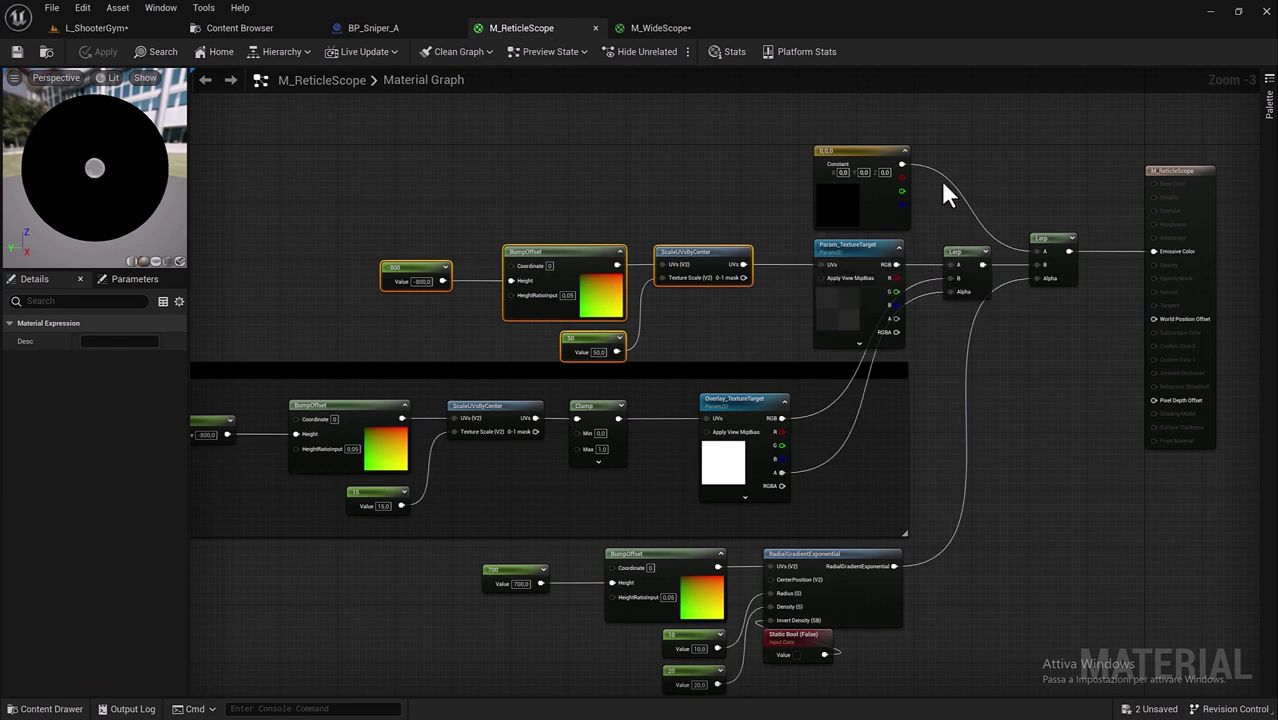
# Step: Move the Texture Sample's RGB wire from Base Color to Emissive Color
pyautogui.click(658, 28)
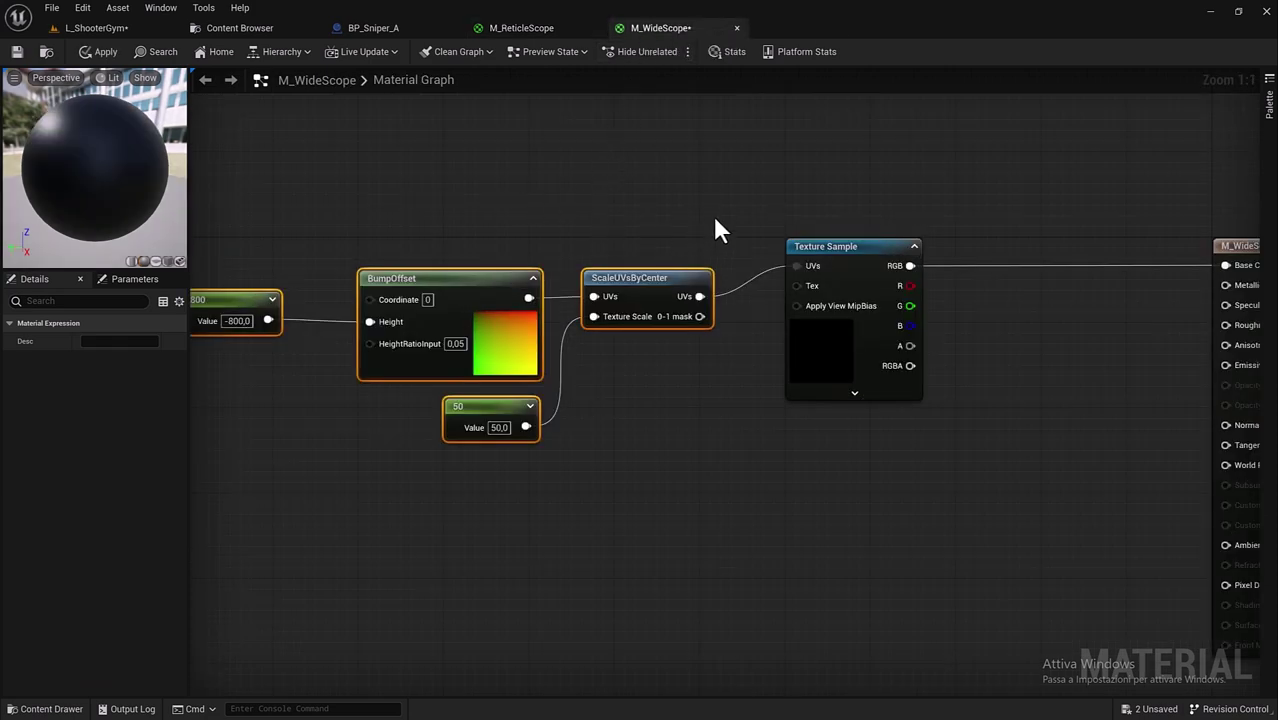
pyautogui.moveTo(716, 230); pyautogui.dragTo(411, 209, button='right')
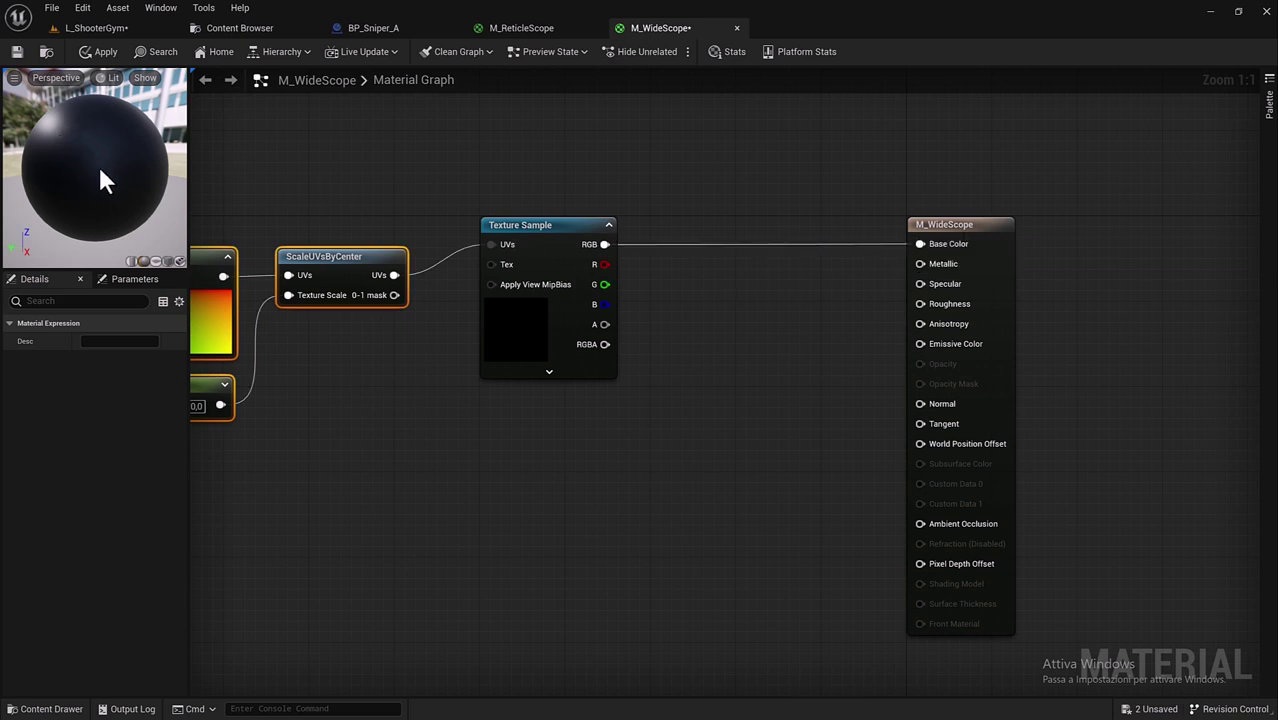
pyautogui.moveTo(920, 244)
pyautogui.keyDown('ctrl'); pyautogui.mouseDown()
pyautogui.moveTo(838, 440)
pyautogui.moveTo(892, 440)
pyautogui.mouseUp(); pyautogui.keyUp('ctrl')
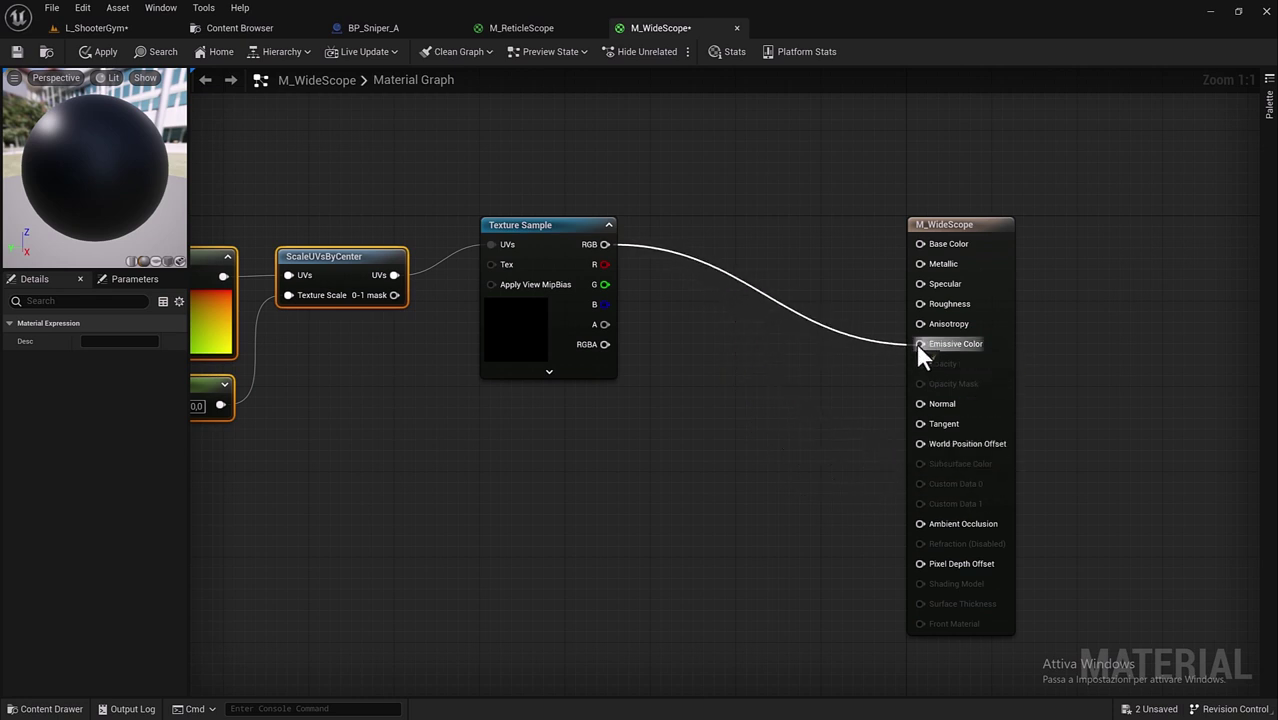
pyautogui.keyDown('ctrl'); pyautogui.moveTo(889, 433); pyautogui.dragTo(916, 342); pyautogui.keyUp('ctrl')
# Step: Line up the nodes, including the -800 constant, and straighten their wires
pyautogui.moveTo(448, 277); pyautogui.dragTo(232, 287, button='right')
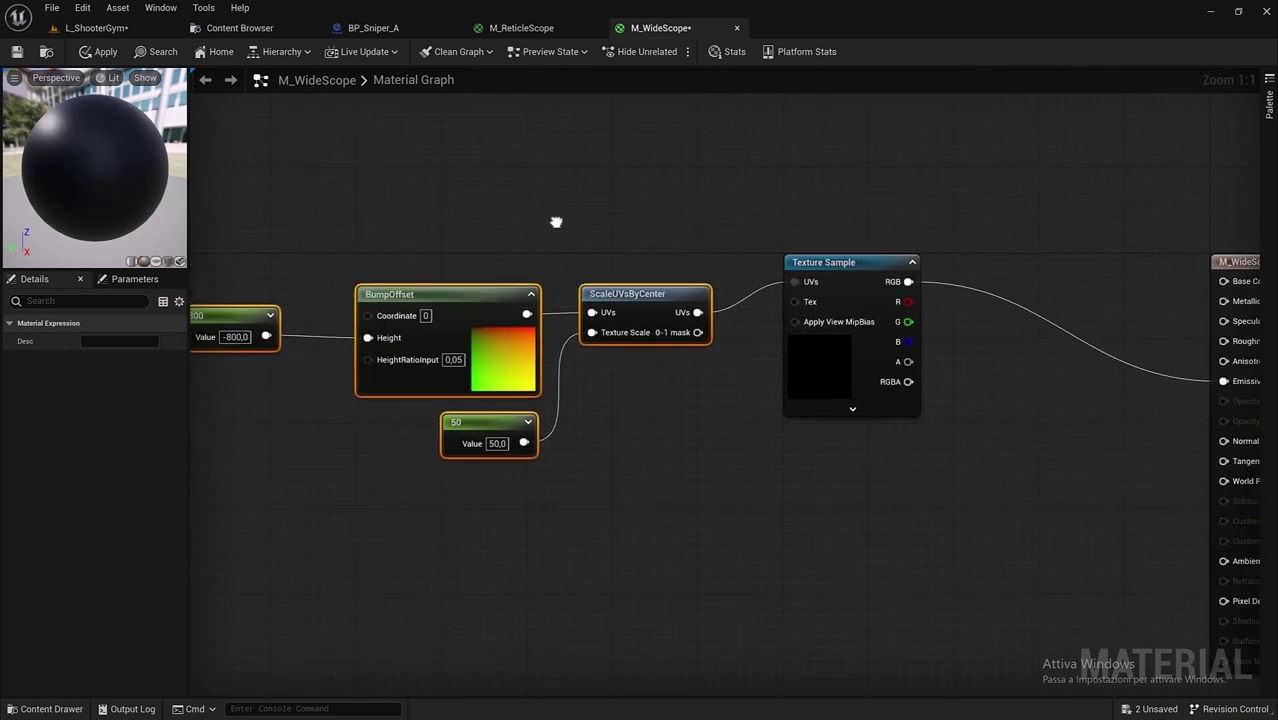
pyautogui.moveTo(250, 233); pyautogui.dragTo(895, 432)
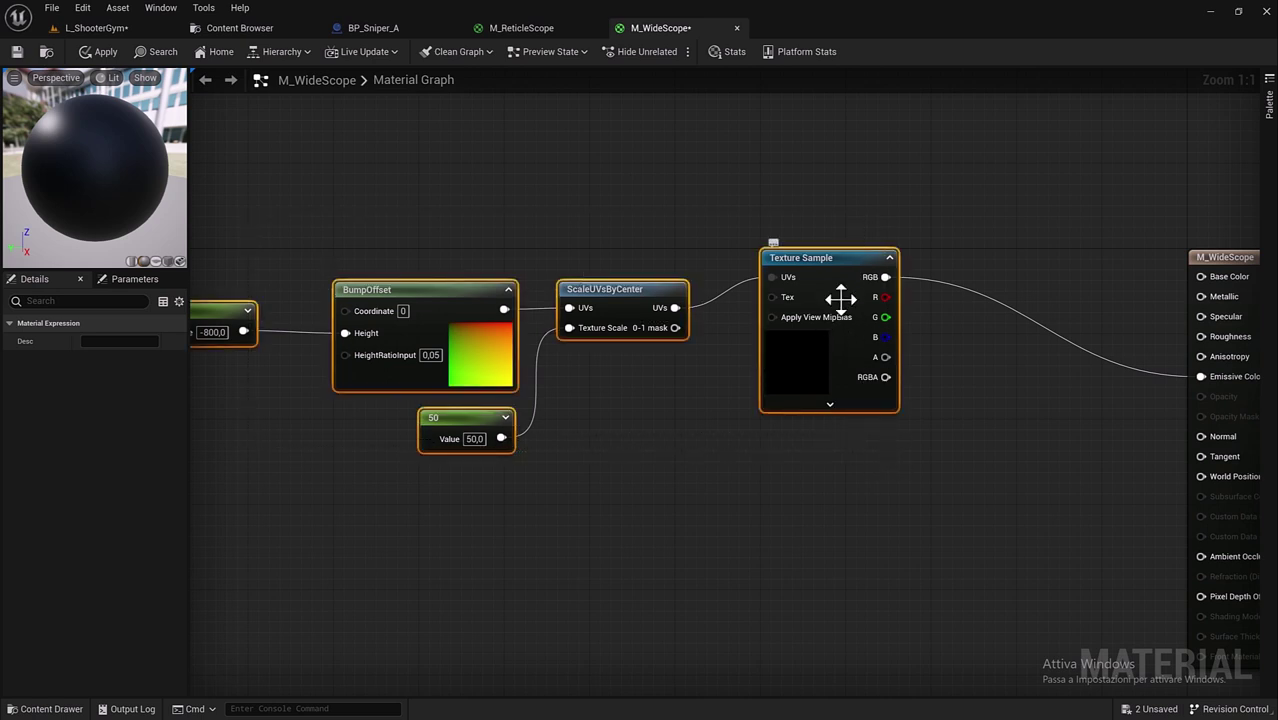
pyautogui.moveTo(842, 284); pyautogui.dragTo(1043, 370, button='right')
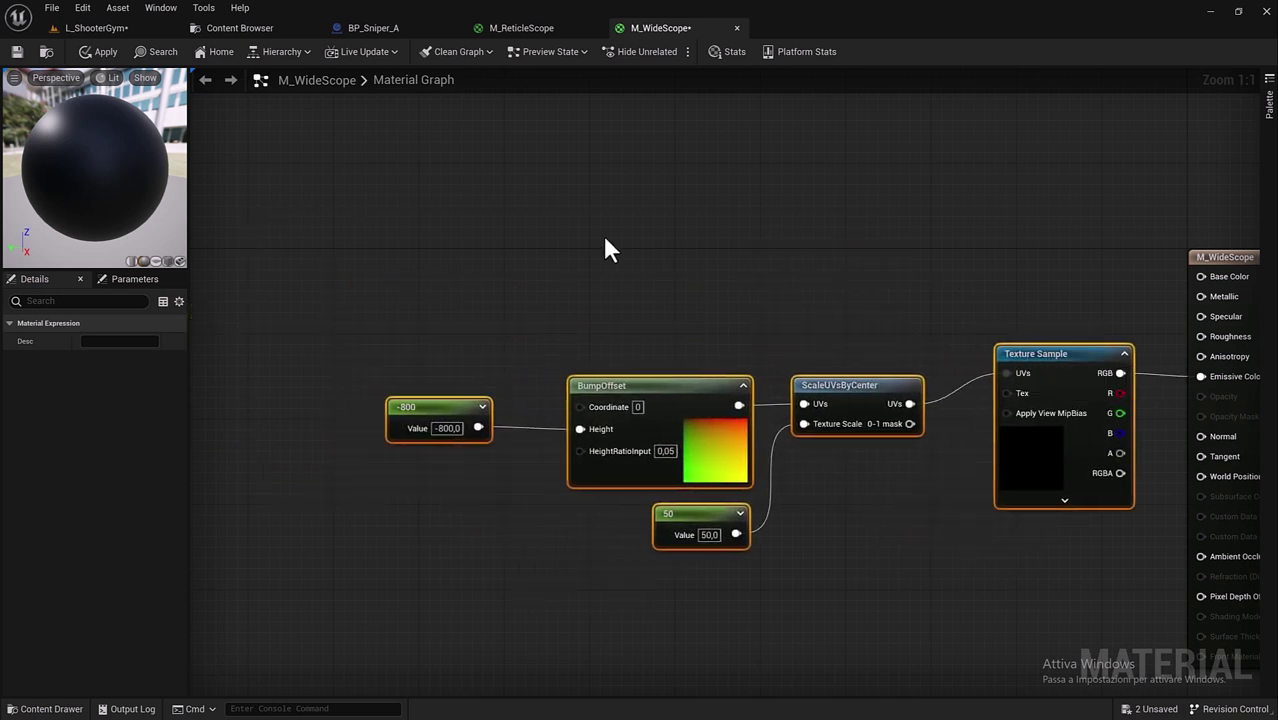
pyautogui.scroll(-1, 602, 233)
pyautogui.scroll(-1, 733, 296)
pyautogui.click(205, 374)
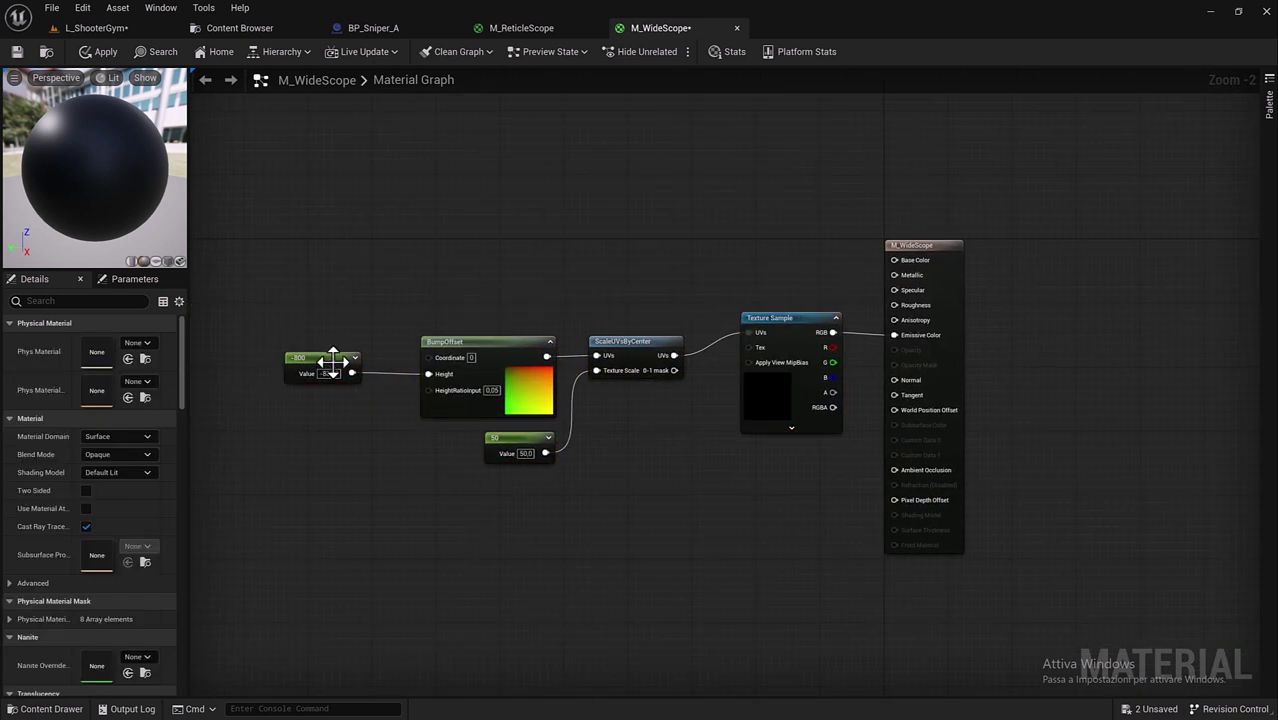
pyautogui.moveTo(325, 365); pyautogui.dragTo(371, 366)
pyautogui.moveTo(255, 285); pyautogui.dragTo(1036, 387)
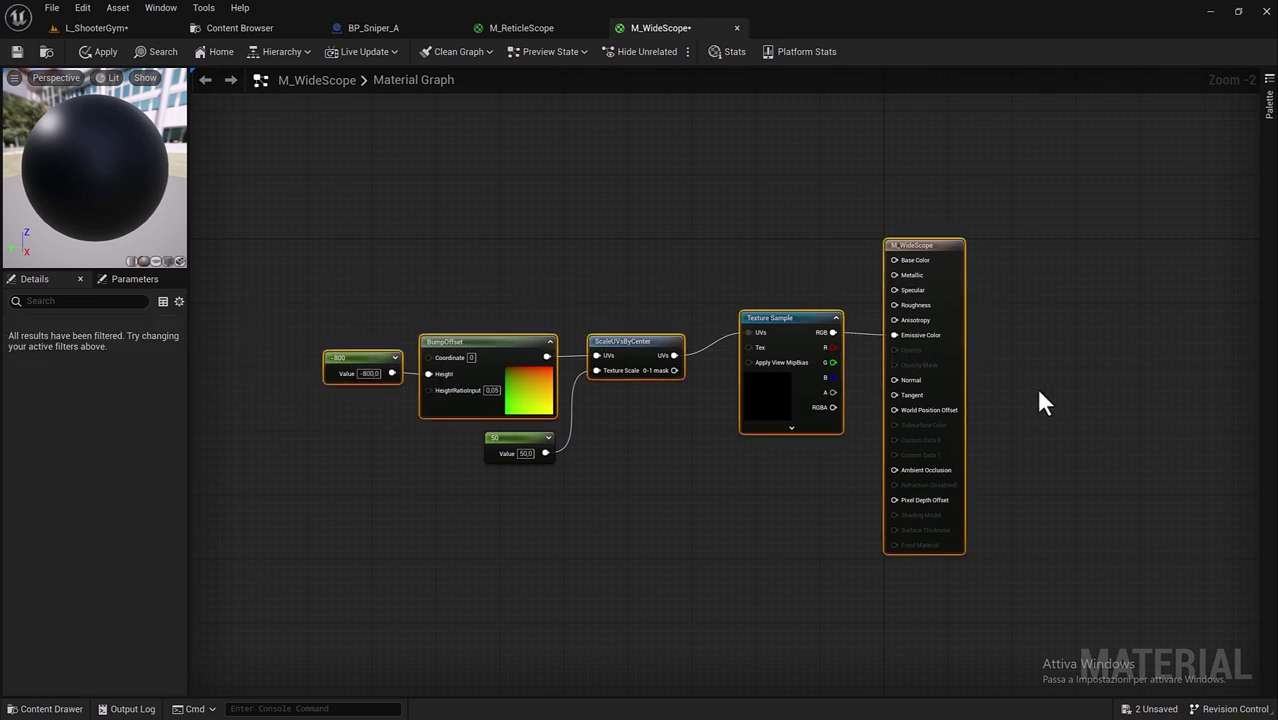
pyautogui.press('q')
pyautogui.click(633, 555)
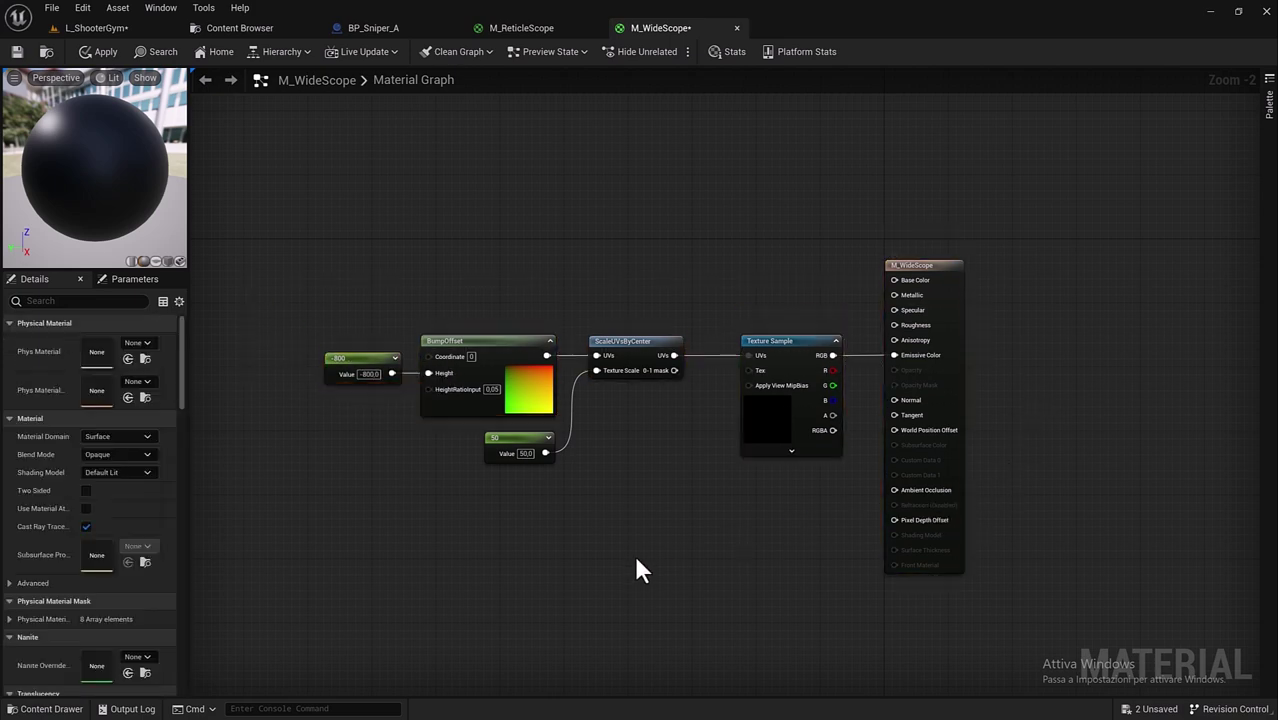
# Step: Check the Texture Sample's texture, then apply and save M_WideScope
pyautogui.click(788, 365)
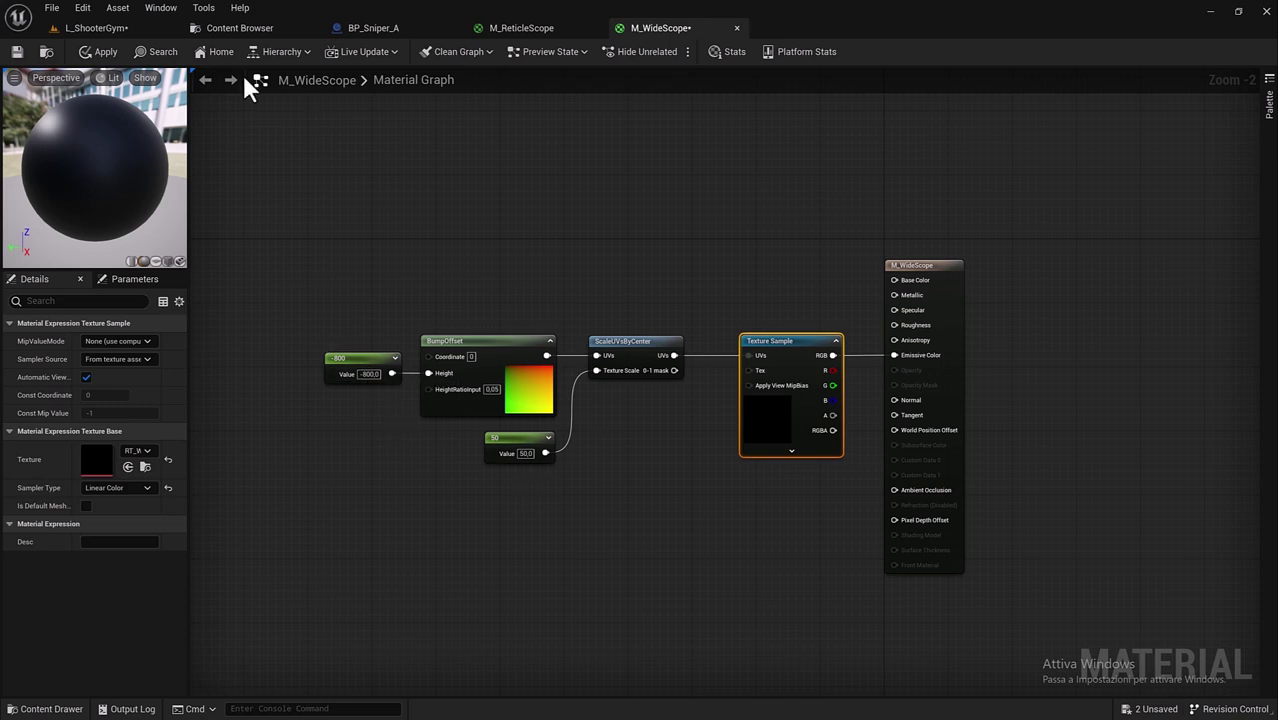
pyautogui.click(100, 52)
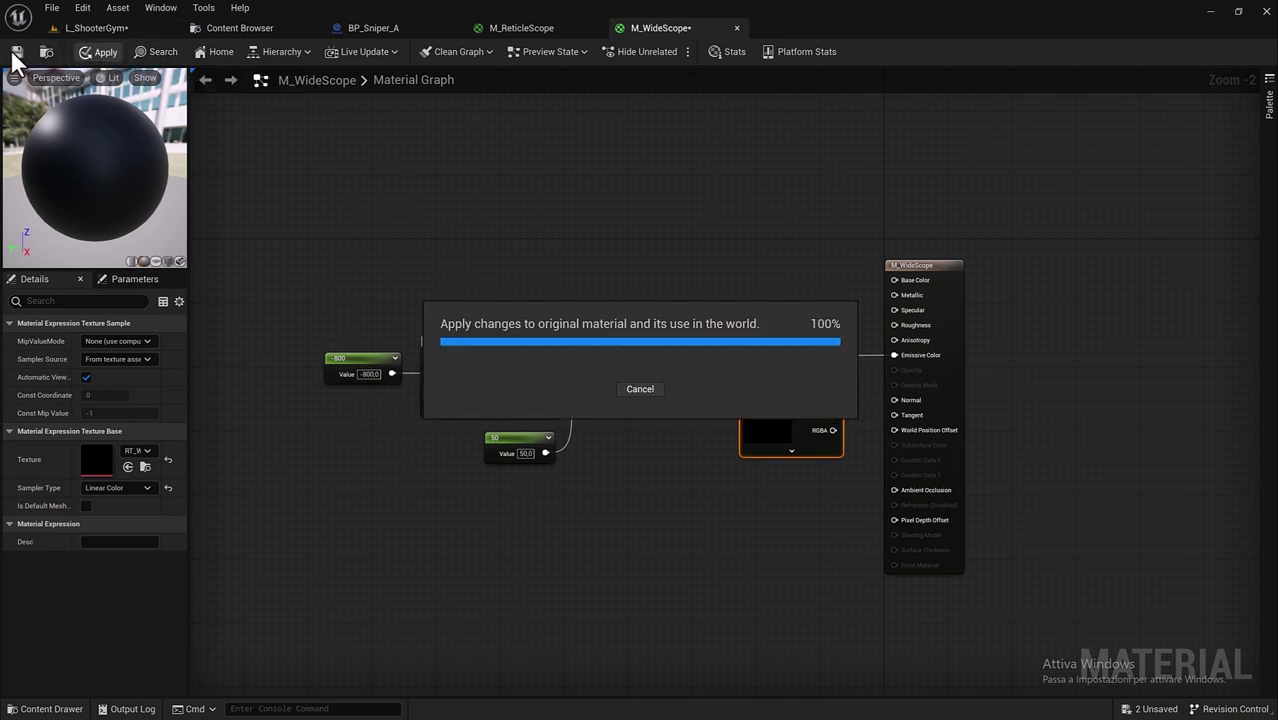
pyautogui.click(15, 51)
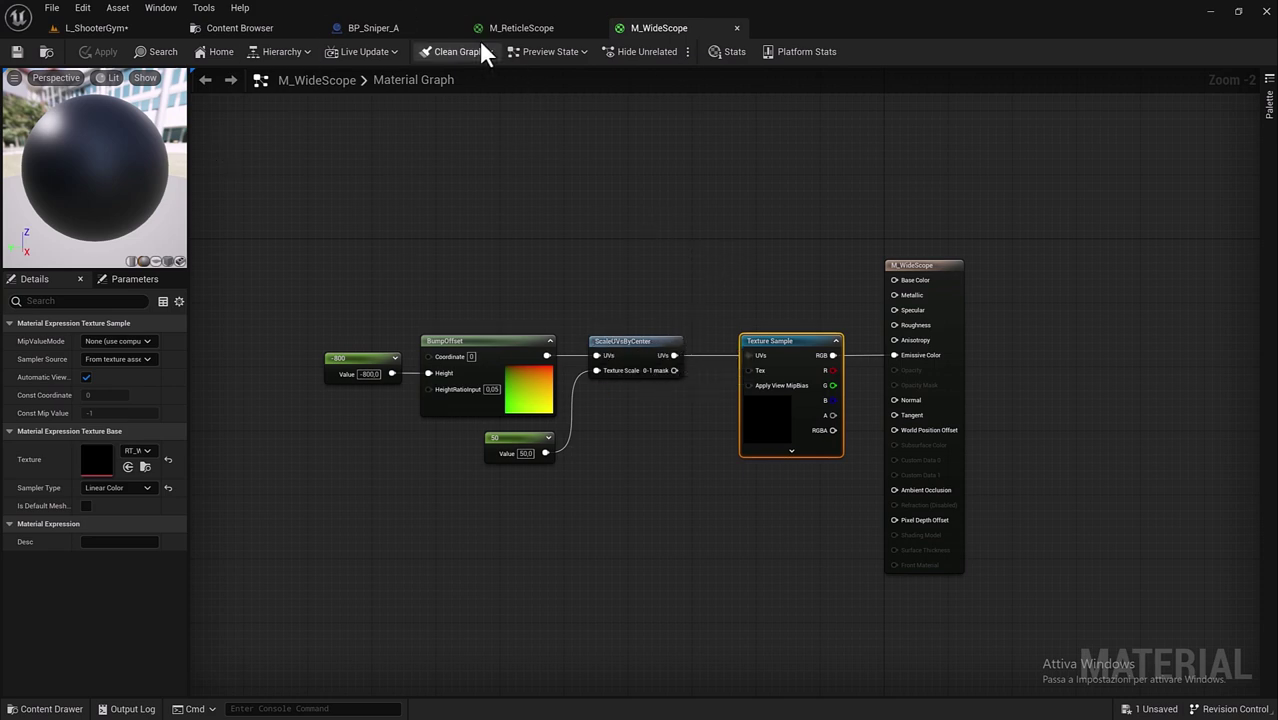
# Step: Switch to BP_Sniper_A and adjust the viewport and side panels to frame the sniper rifle
pyautogui.click(378, 36)
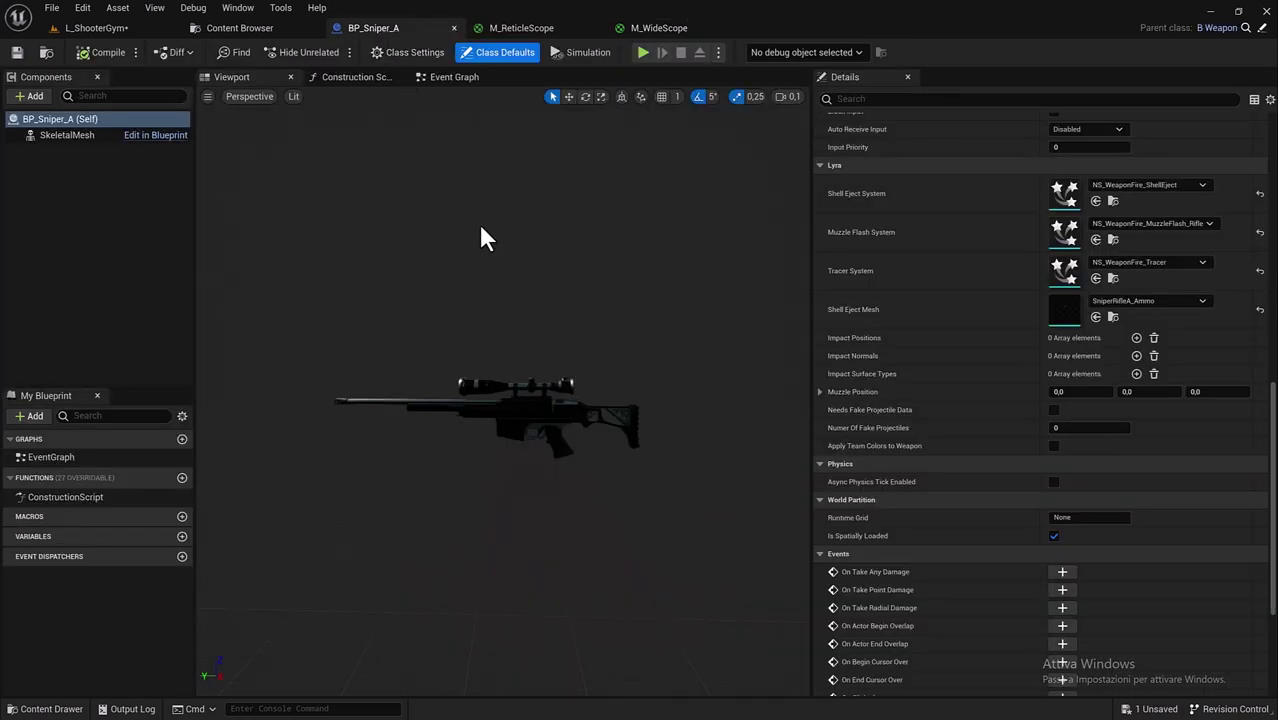
pyautogui.moveTo(478, 222)
pyautogui.mouseDown()
pyautogui.moveTo(450, 222)
pyautogui.moveTo(450, 200)
pyautogui.moveTo(213, 242)
pyautogui.mouseUp()
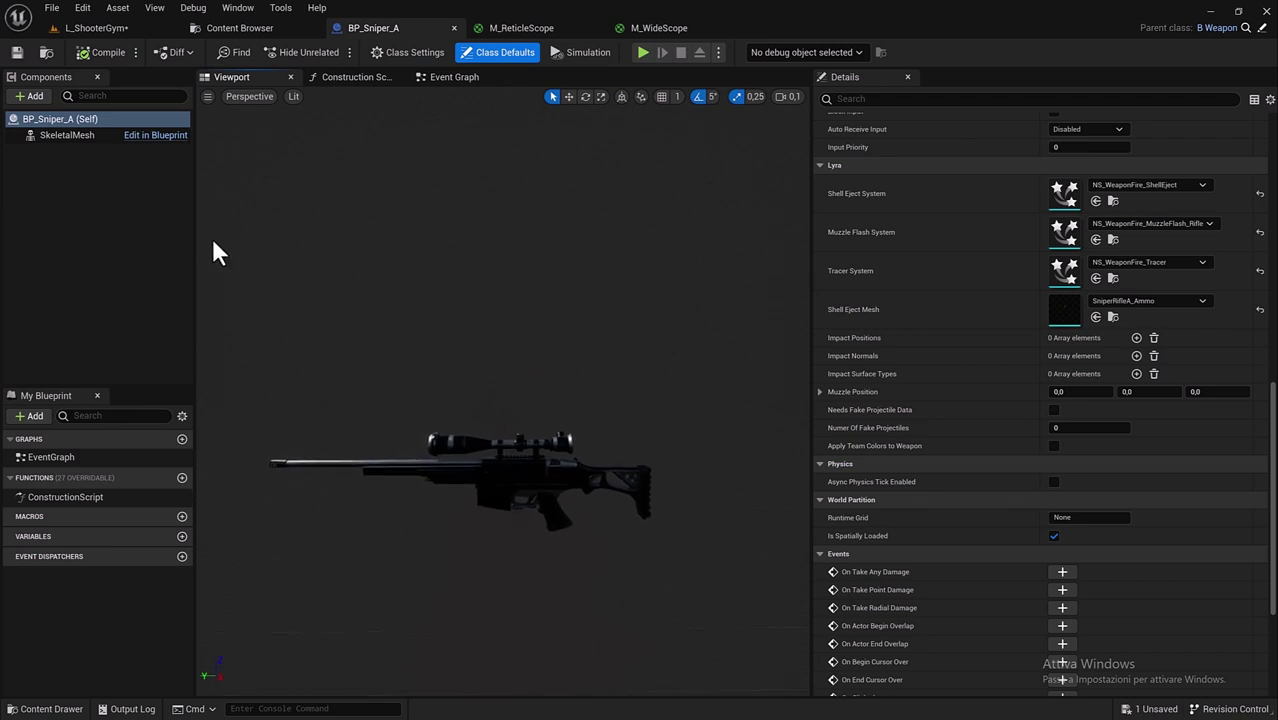
pyautogui.moveTo(116, 245); pyautogui.dragTo(100, 245)
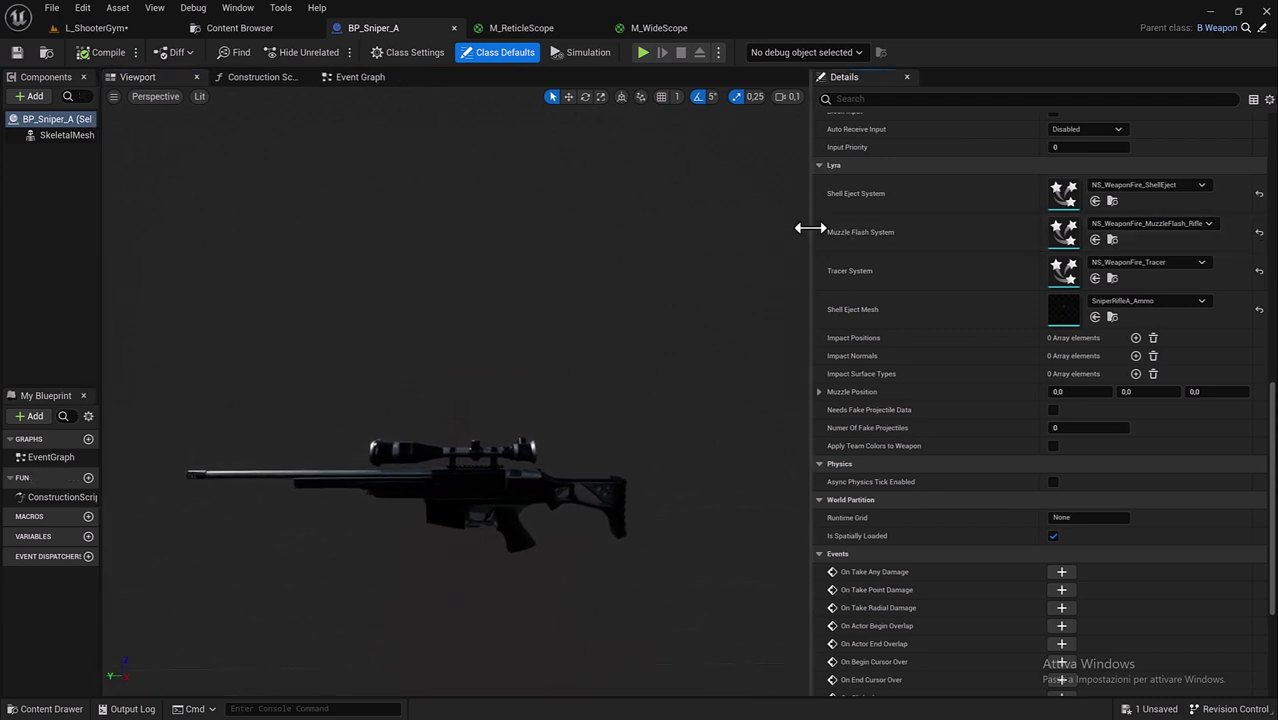
pyautogui.moveTo(811, 228); pyautogui.dragTo(1092, 204)
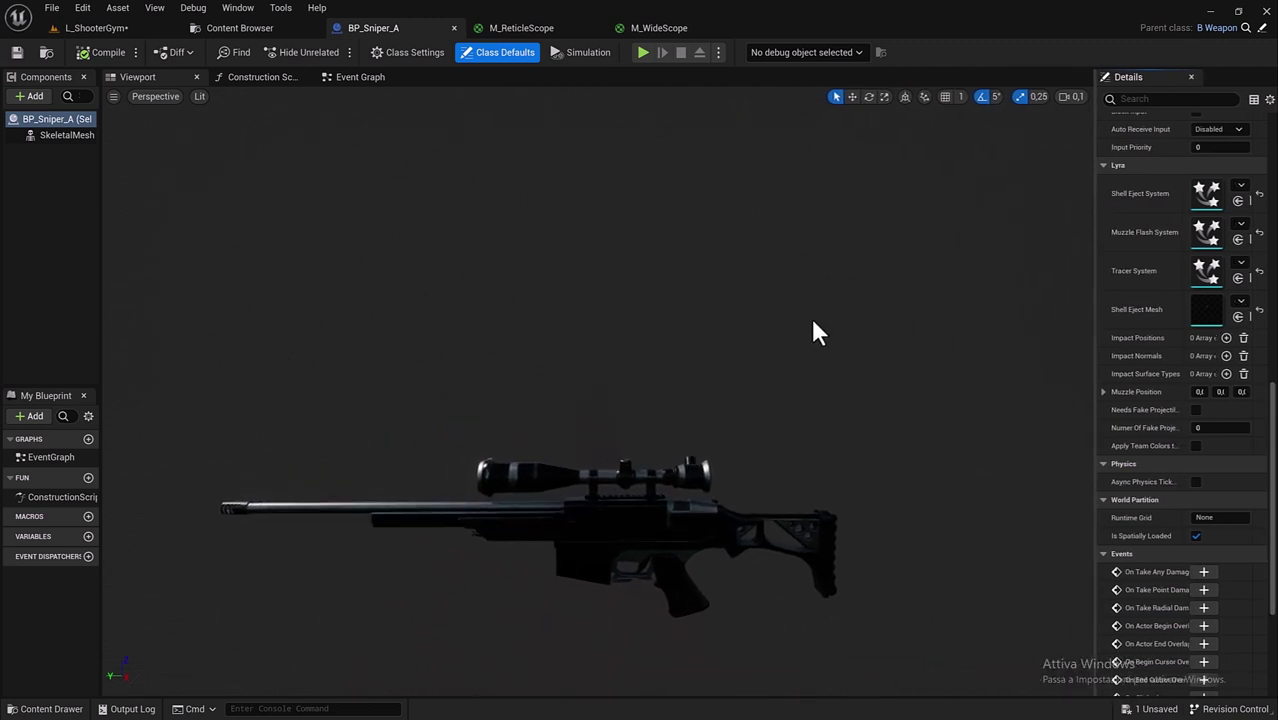
pyautogui.moveTo(813, 331)
pyautogui.mouseDown(button='right')
pyautogui.moveTo(813, 370)
pyautogui.moveTo(934, 615)
pyautogui.mouseUp(button='right')
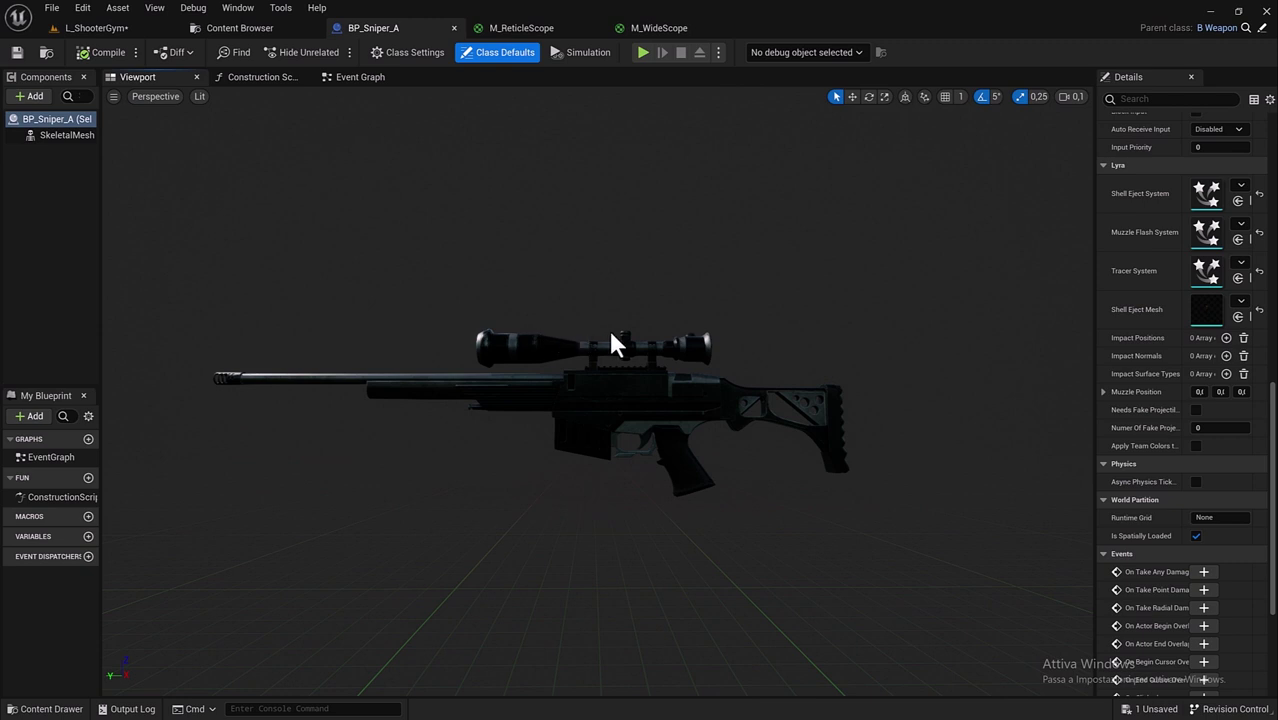
pyautogui.moveTo(121, 148); pyautogui.dragTo(137, 147)
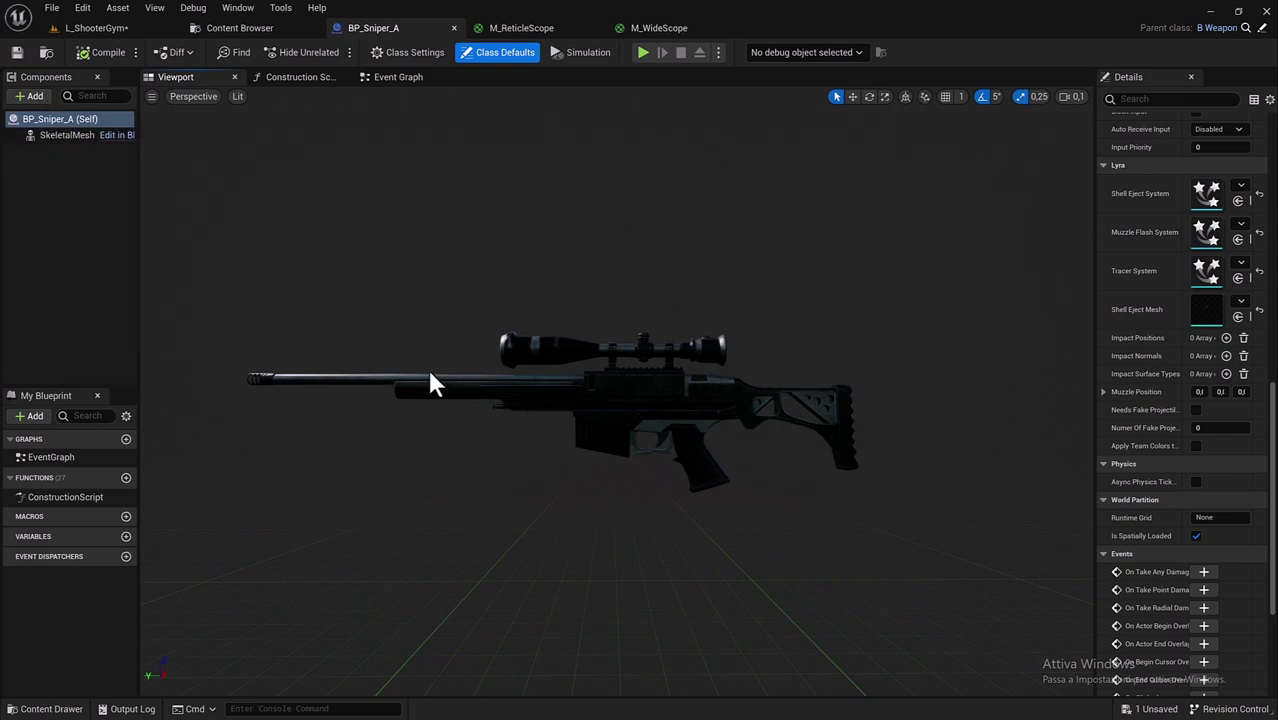
pyautogui.moveTo(463, 313)
pyautogui.mouseDown()
pyautogui.moveTo(463, 340)
pyautogui.moveTo(496, 340)
pyautogui.mouseUp()
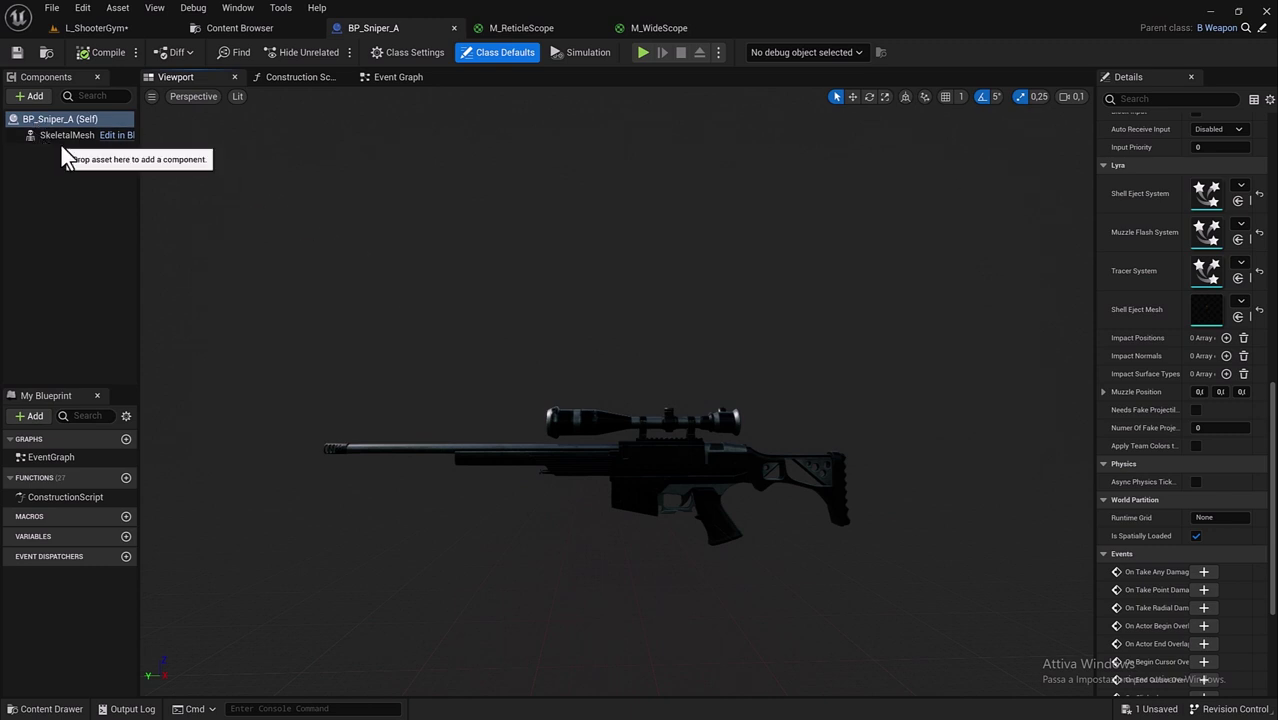
pyautogui.moveTo(62, 150)
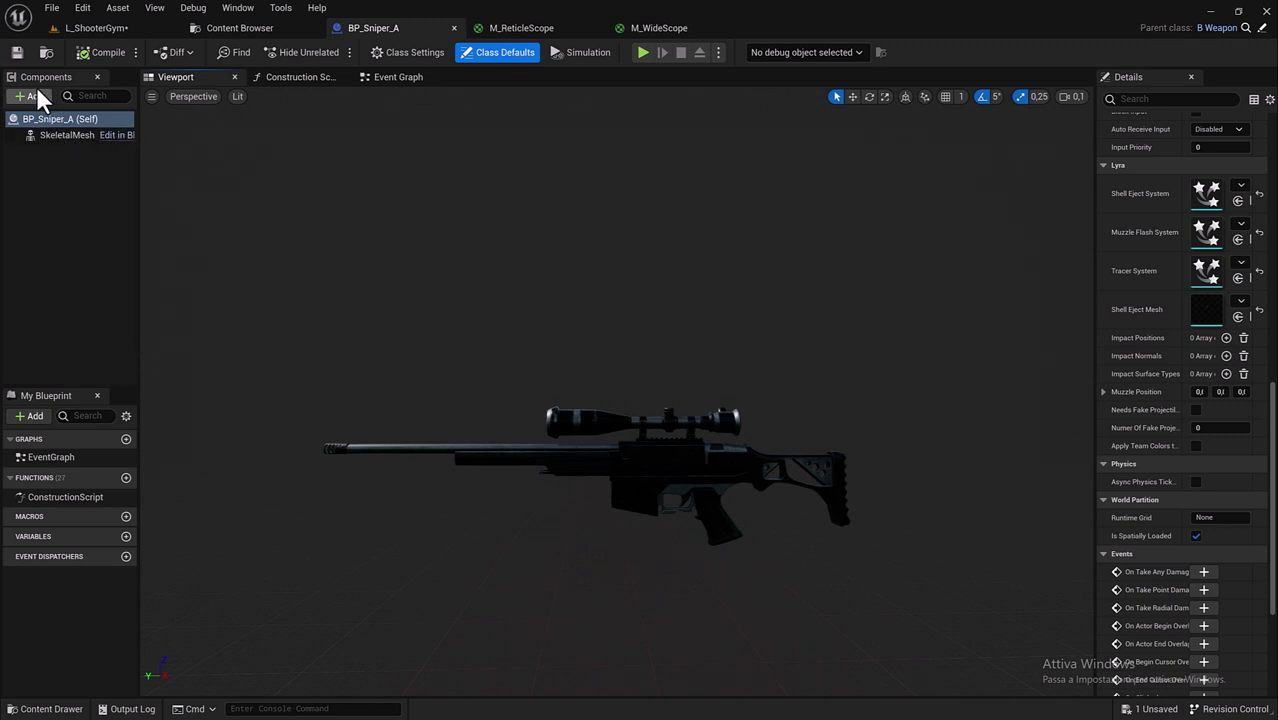
# Step: Add a Scene Capture Component 2D under SkeletalMesh and name it FPSCamera
pyautogui.click(43, 137)
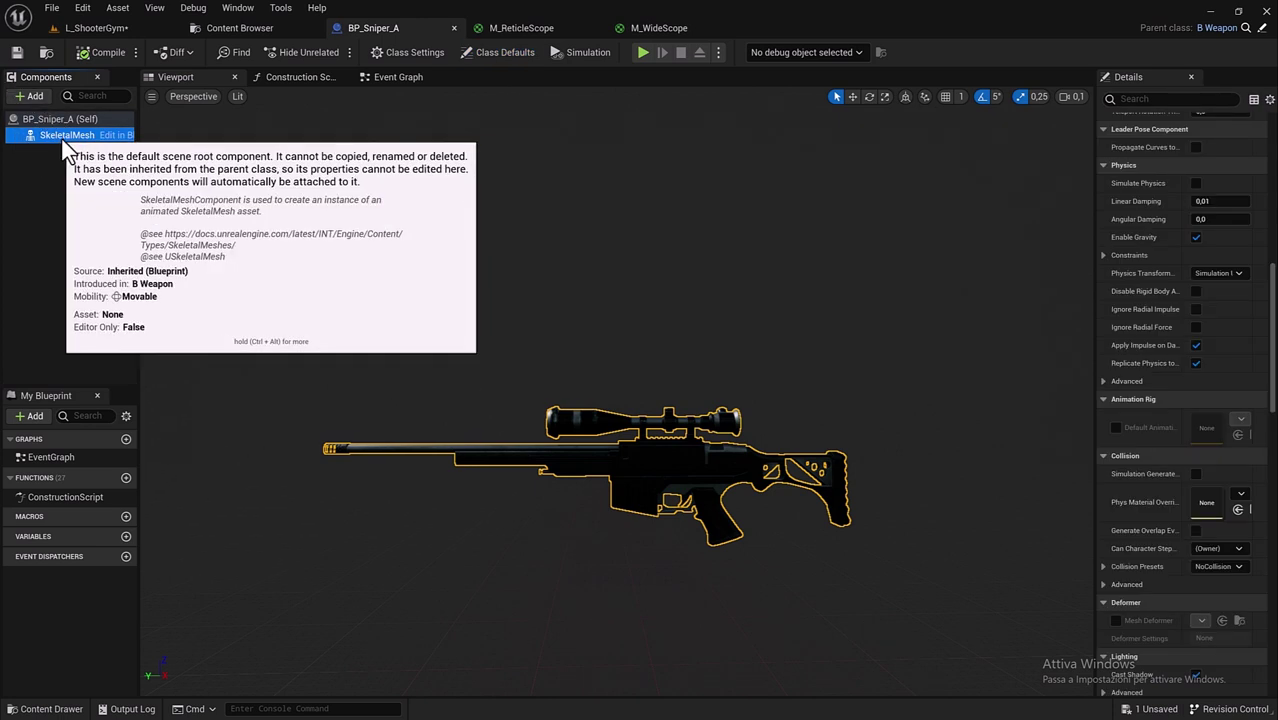
pyautogui.click(32, 97)
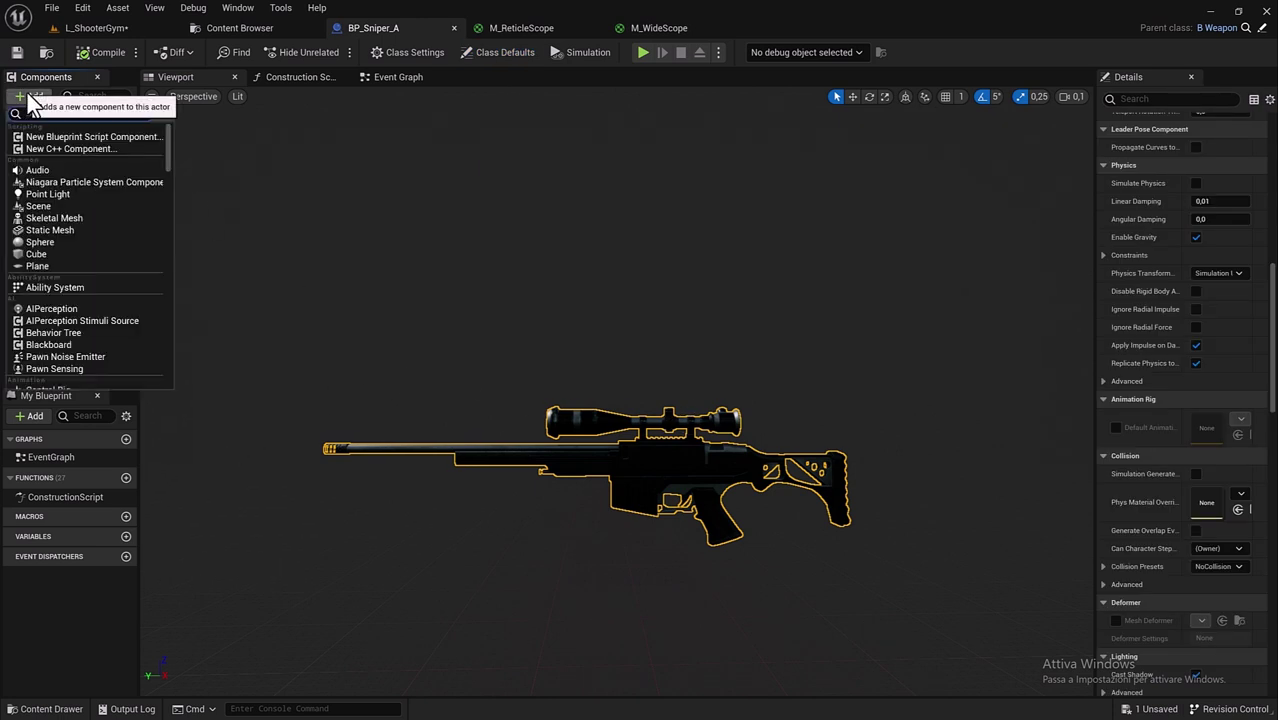
pyautogui.write('sce')
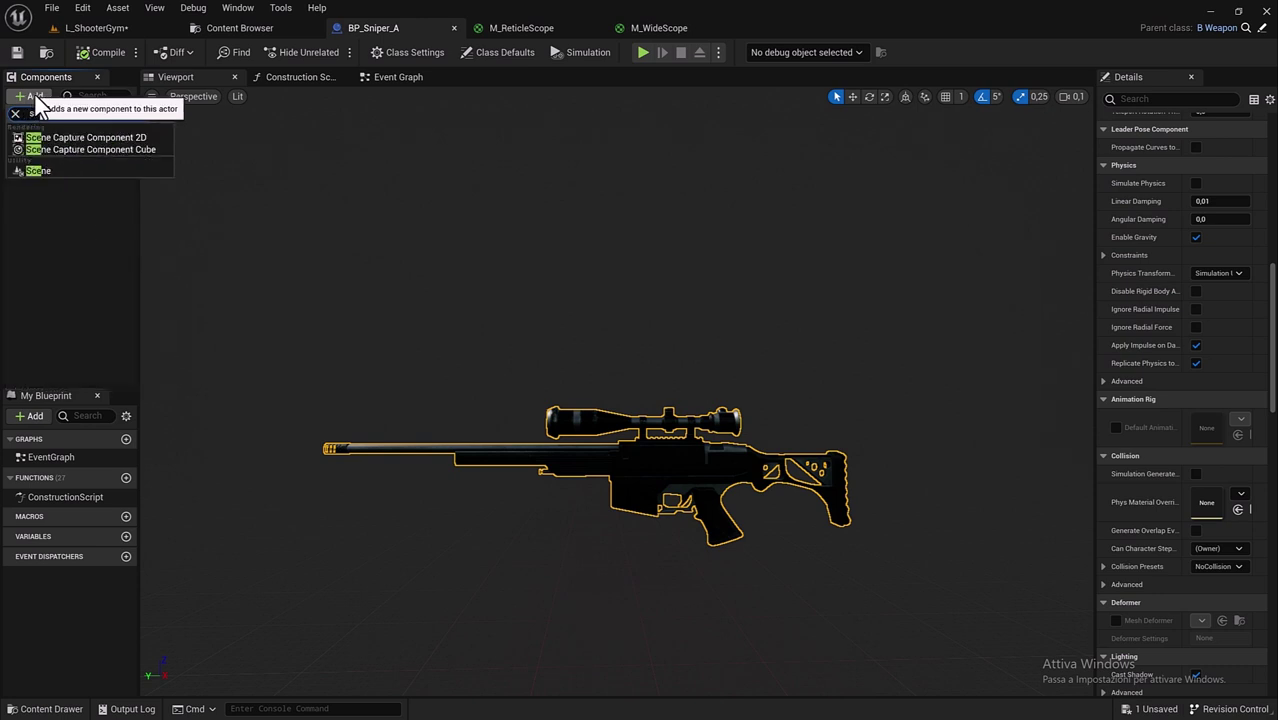
pyautogui.write('n')
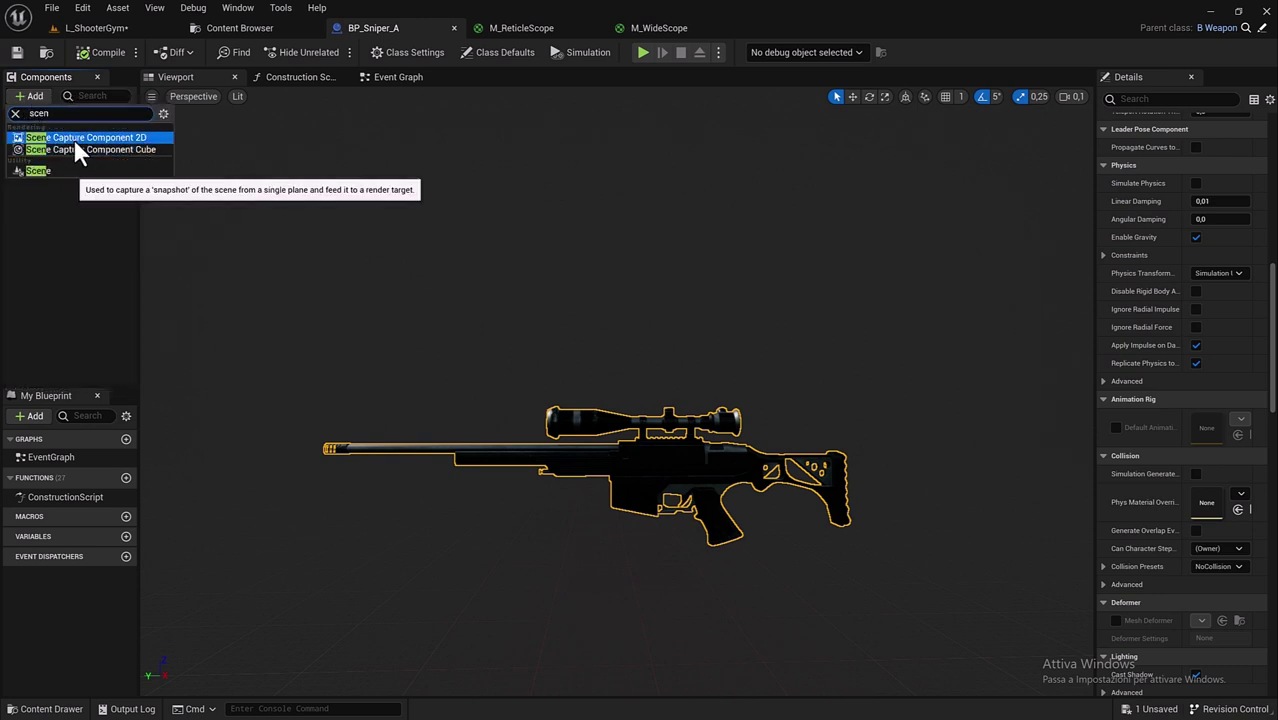
pyautogui.click(101, 138)
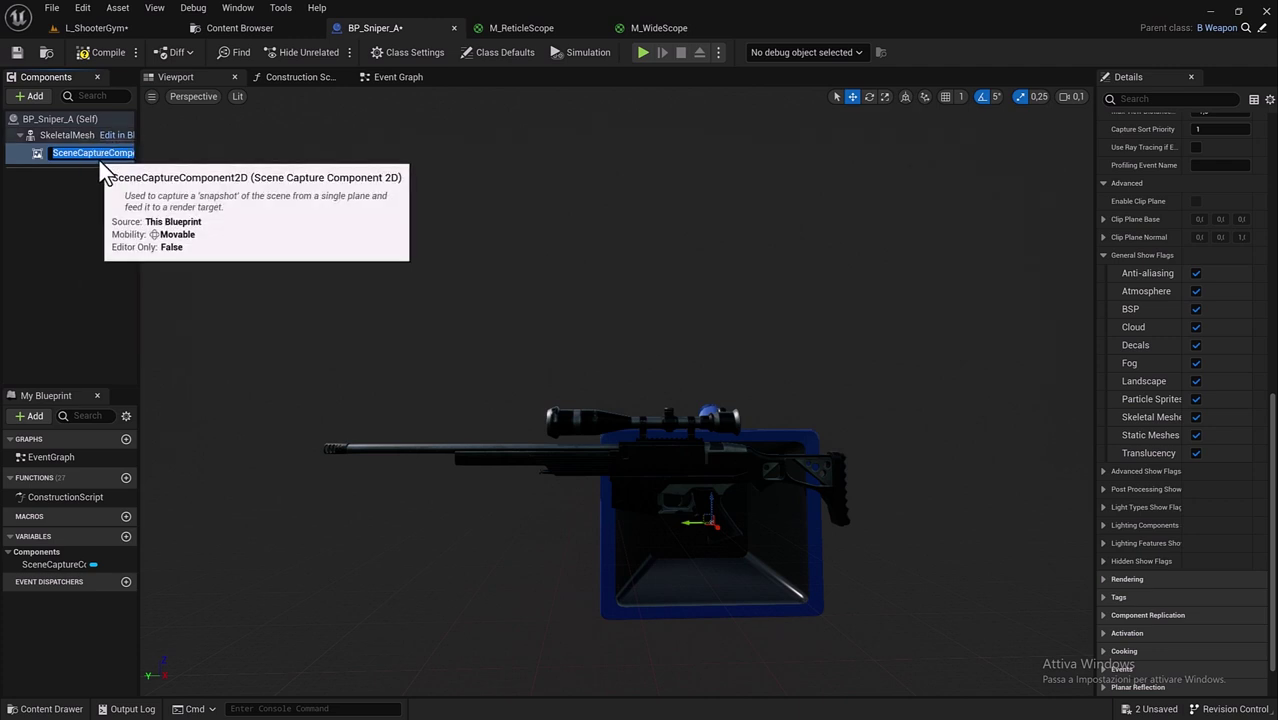
pyautogui.write('FPSCam')
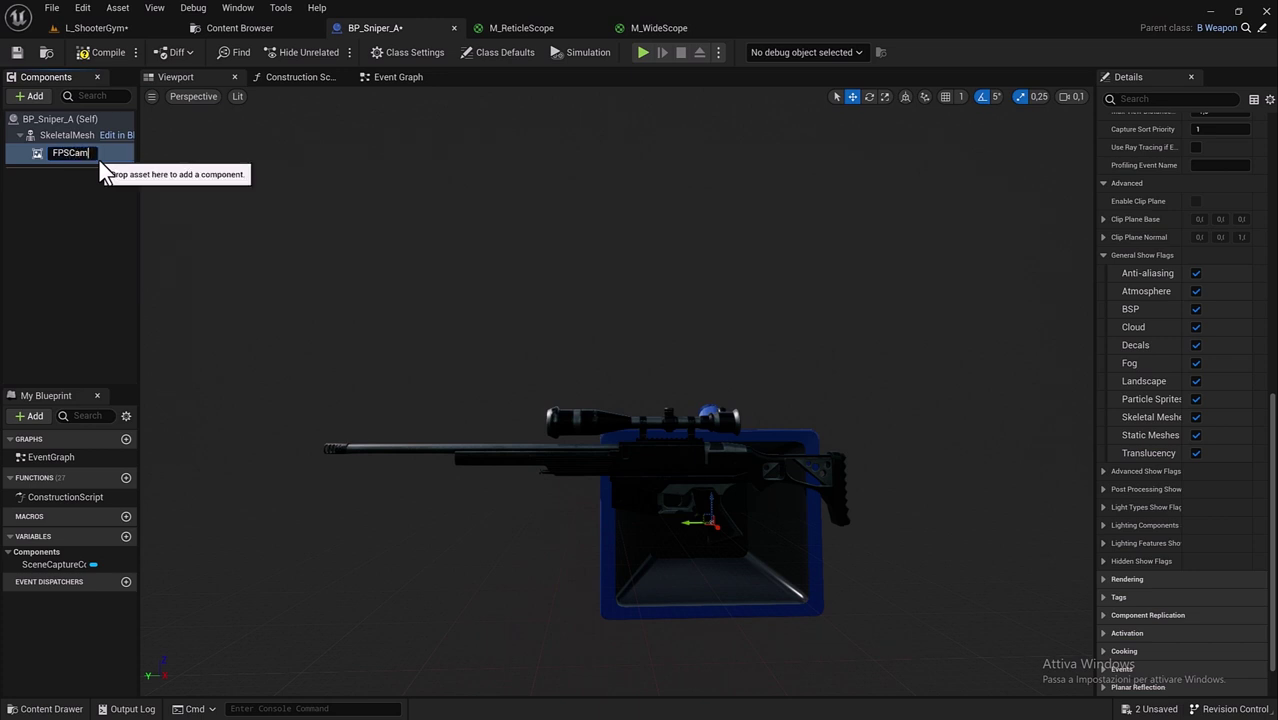
pyautogui.write('era')
pyautogui.press('Return')
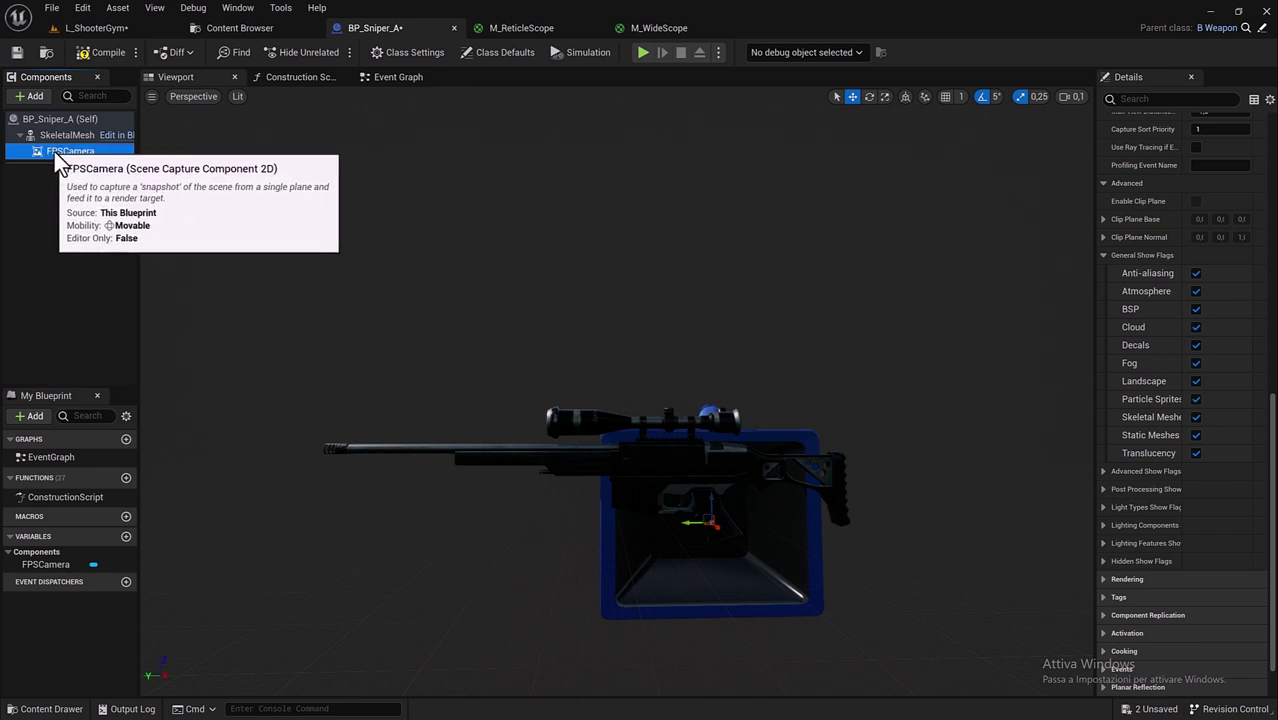
# Step: Set FPSCamera's scale to 0.1 in the Details panel
pyautogui.moveTo(1096, 310); pyautogui.dragTo(930, 300)
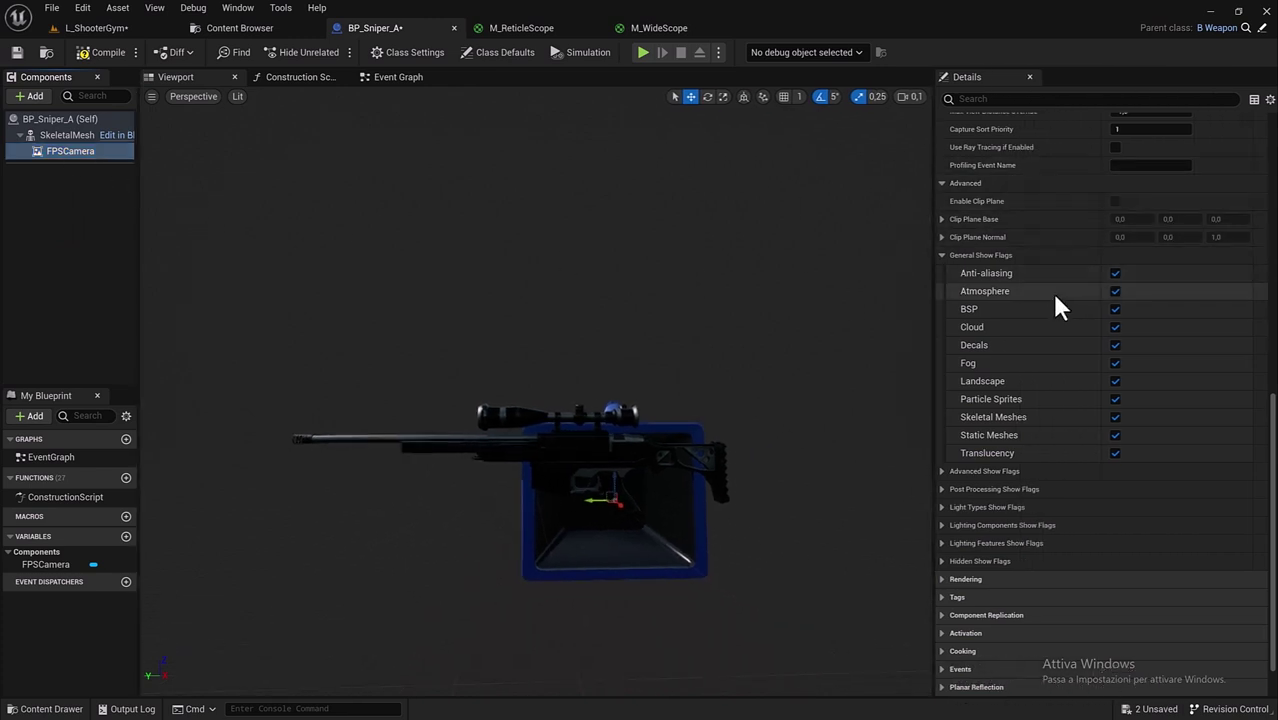
pyautogui.scroll(5, 1050, 291)
pyautogui.scroll(5, 1046, 290)
pyautogui.scroll(5, 1043, 287)
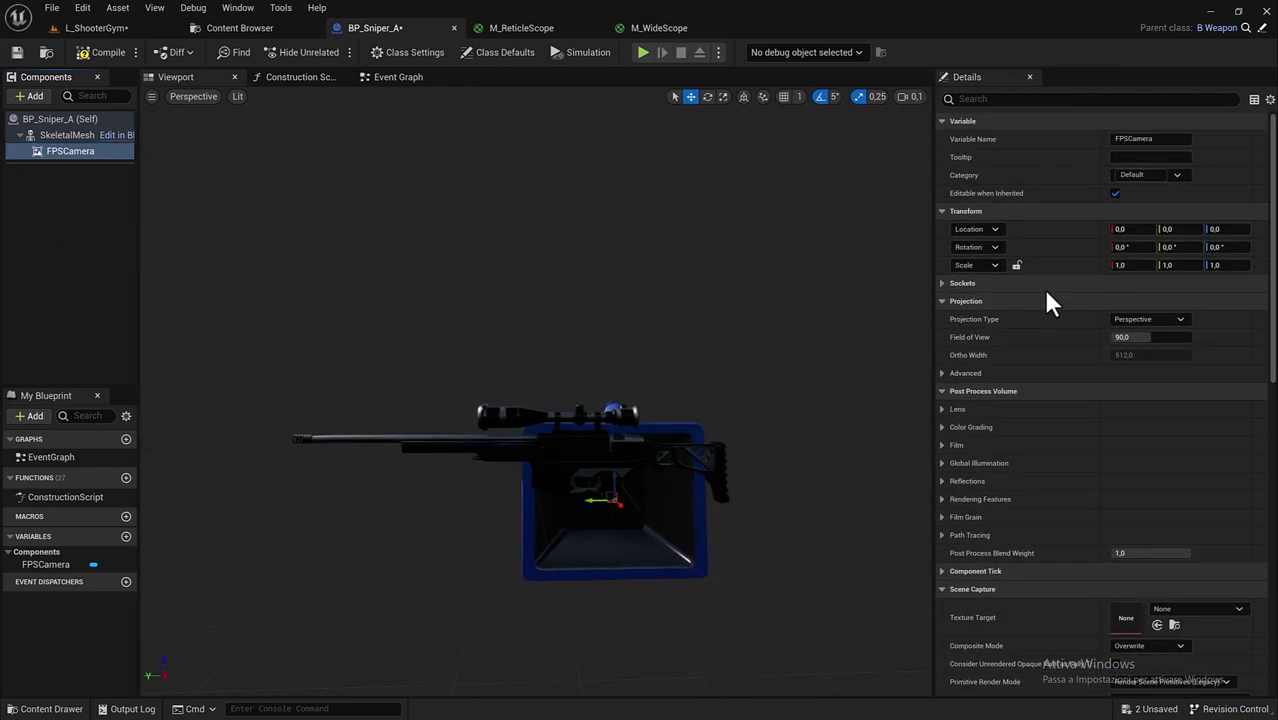
pyautogui.click(1141, 265)
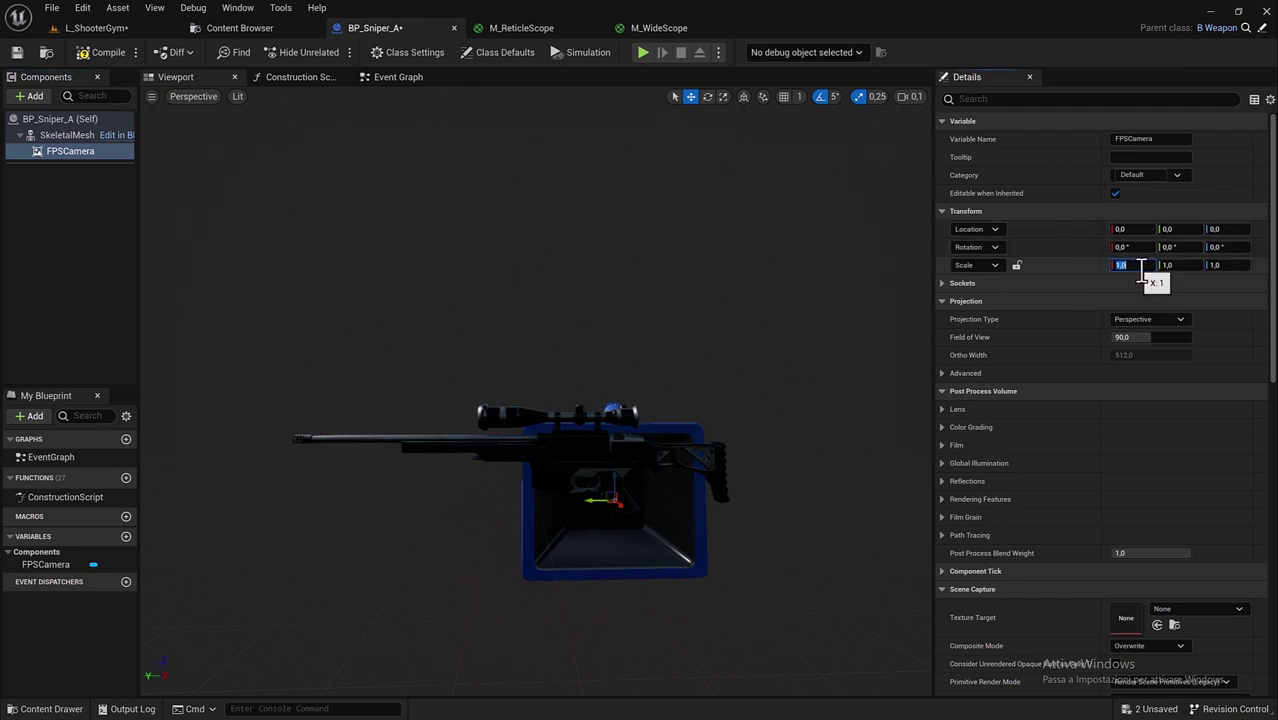
pyautogui.write('10,1')
pyautogui.press('Tab')
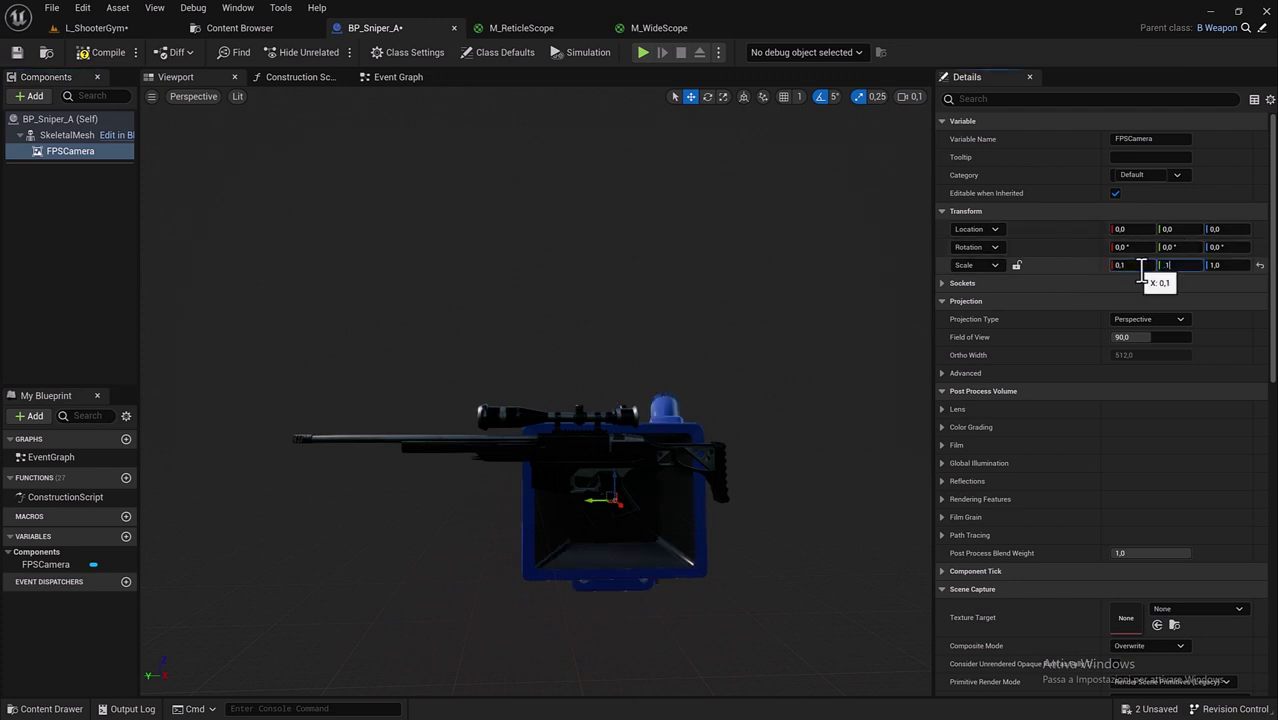
pyautogui.press('Tab')
pyautogui.write('0,1')
pyautogui.press('Return')
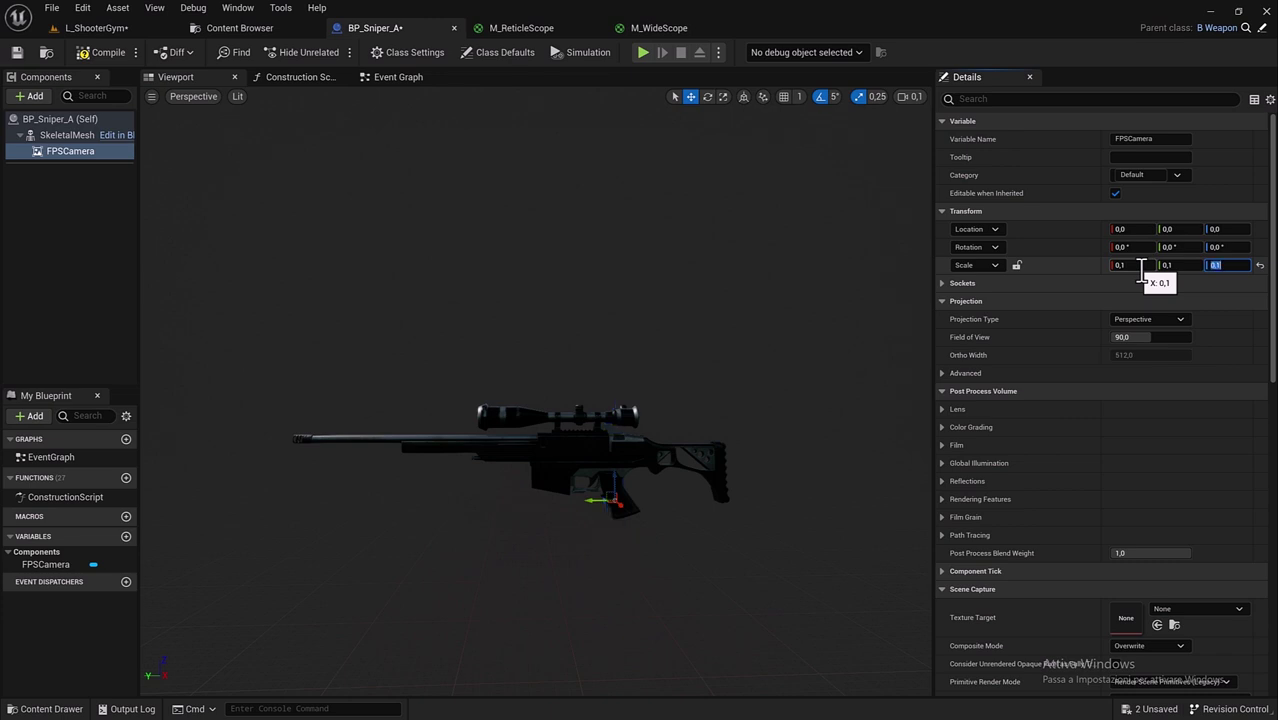
# Step: Rotate FPSCamera 90 degrees around its vertical axis
pyautogui.click(707, 96)
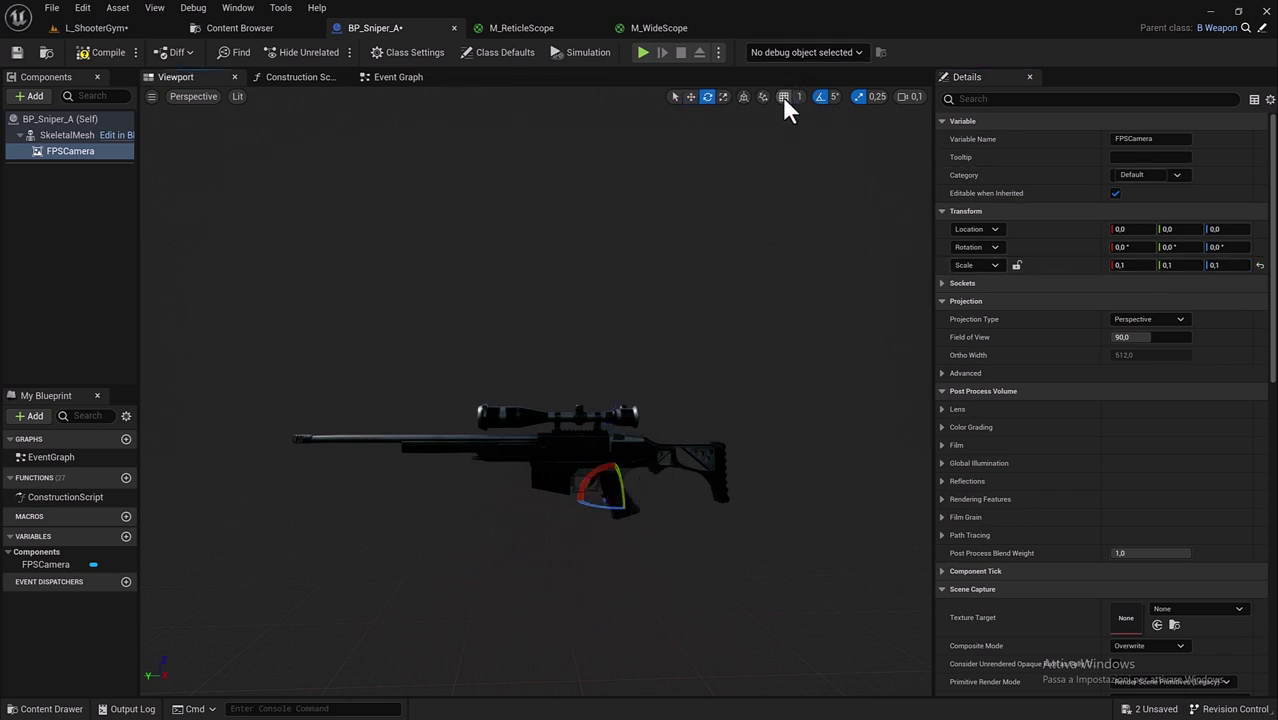
pyautogui.moveTo(613, 512); pyautogui.dragTo(570, 508)
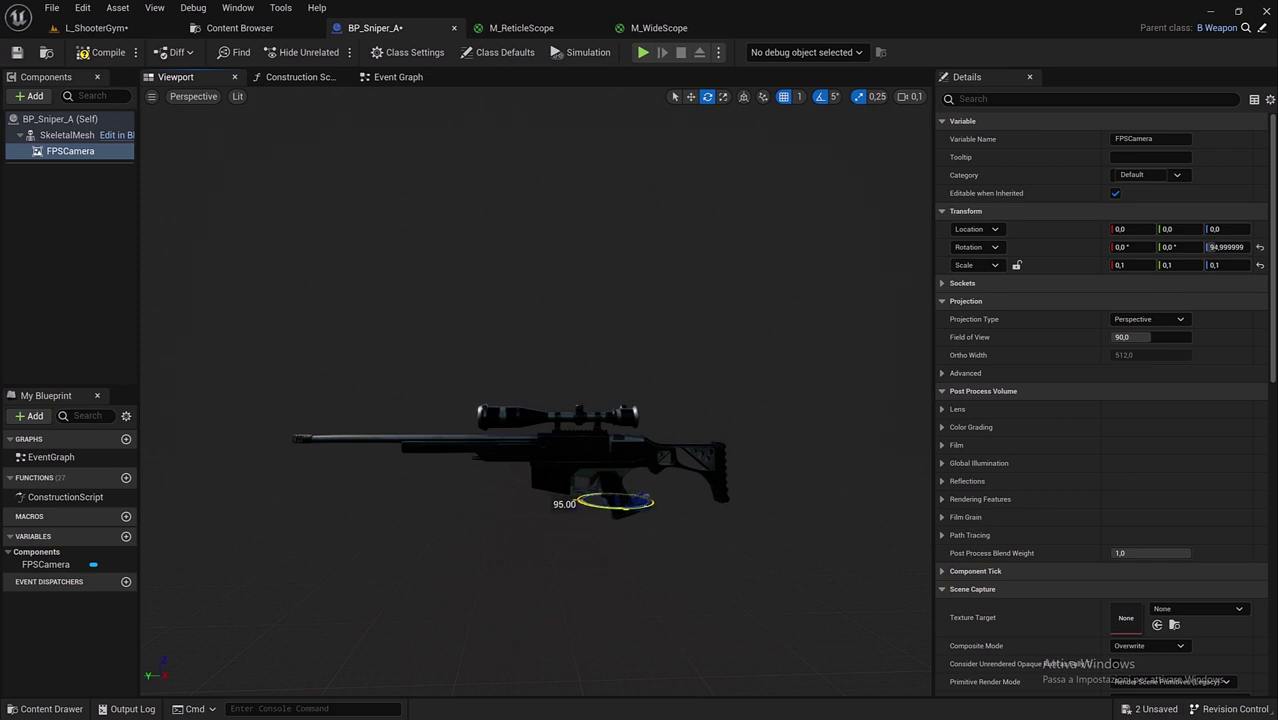
pyautogui.moveTo(578, 505); pyautogui.dragTo(763, 527)
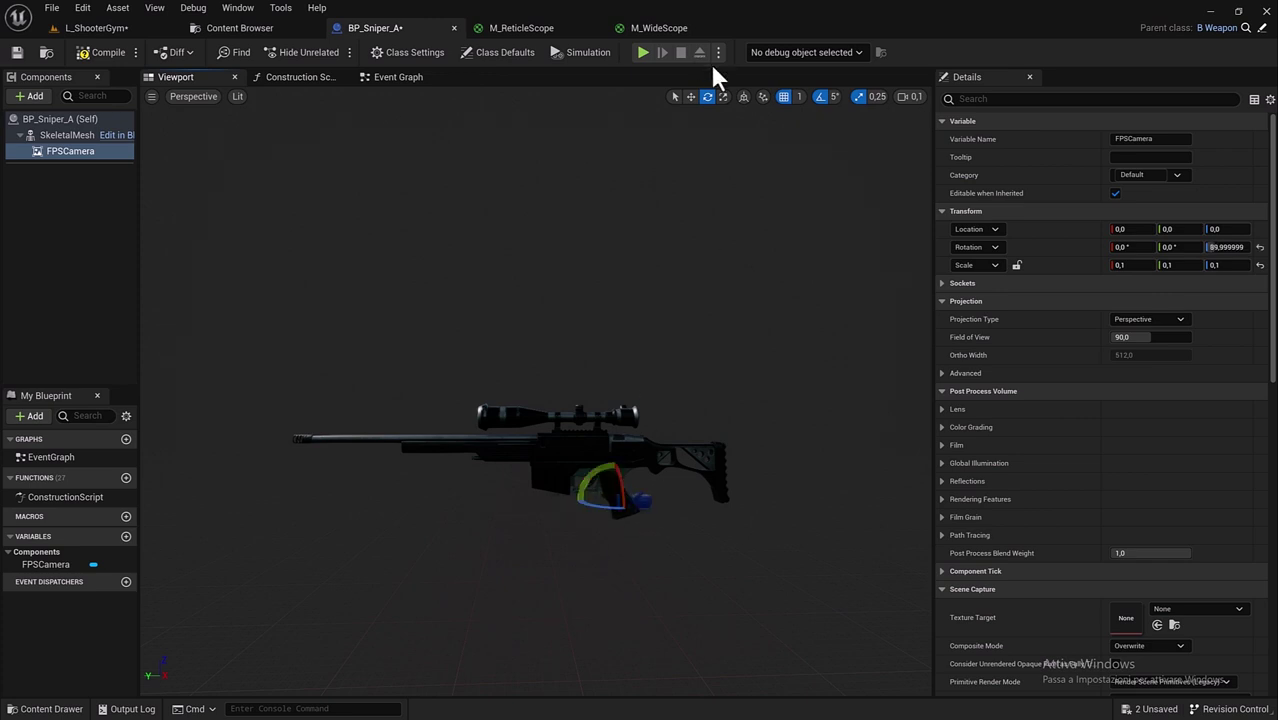
# Step: Move FPSCamera just behind the scope eyepiece, to location -0.0, -12.0, 22.0
pyautogui.click(690, 97)
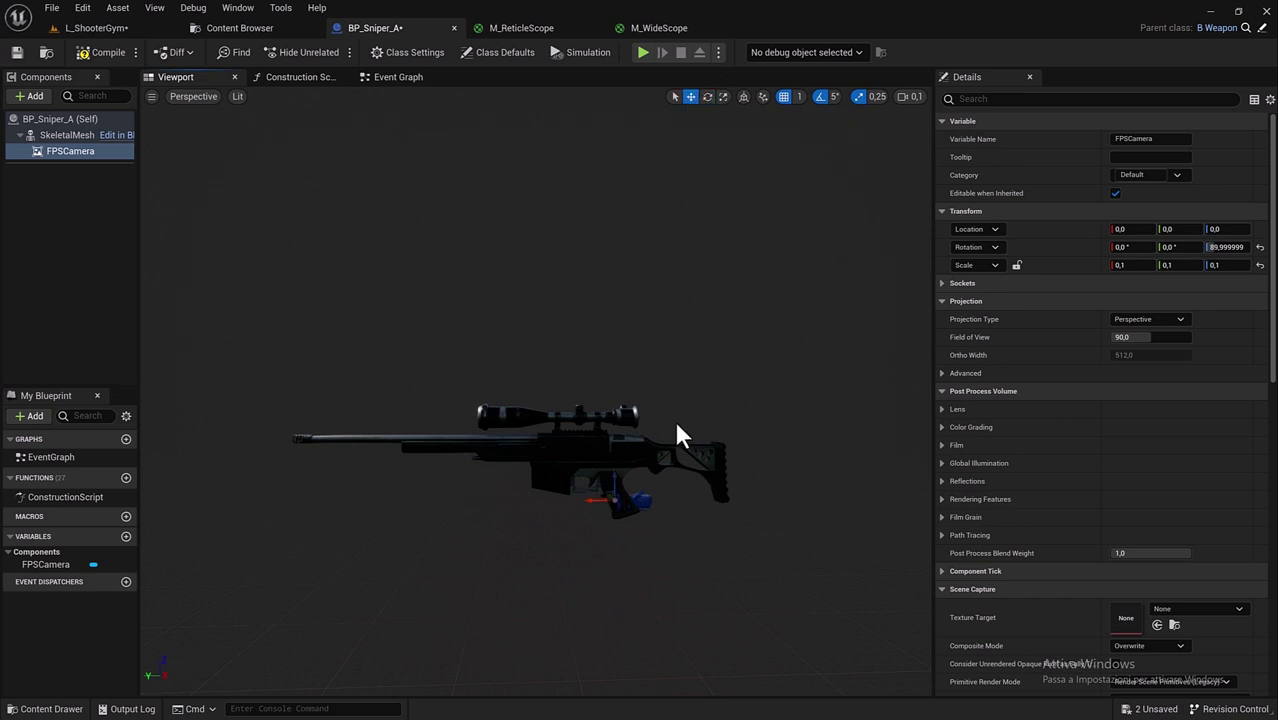
pyautogui.press('q')
pyautogui.click(615, 481)
pyautogui.click(637, 497)
pyautogui.press('w')
pyautogui.moveTo(610, 456)
pyautogui.mouseDown()
pyautogui.moveTo(610, 396)
pyautogui.moveTo(659, 420)
pyautogui.mouseUp()
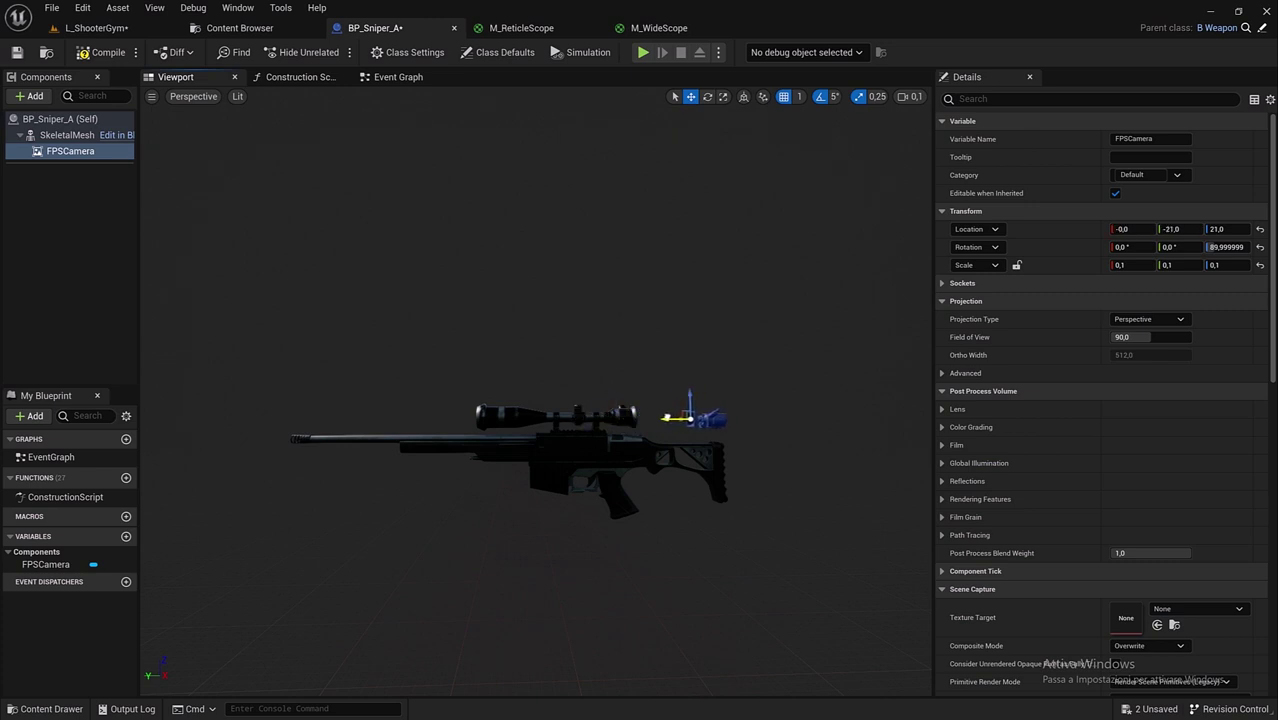
pyautogui.moveTo(659, 418); pyautogui.dragTo(638, 419)
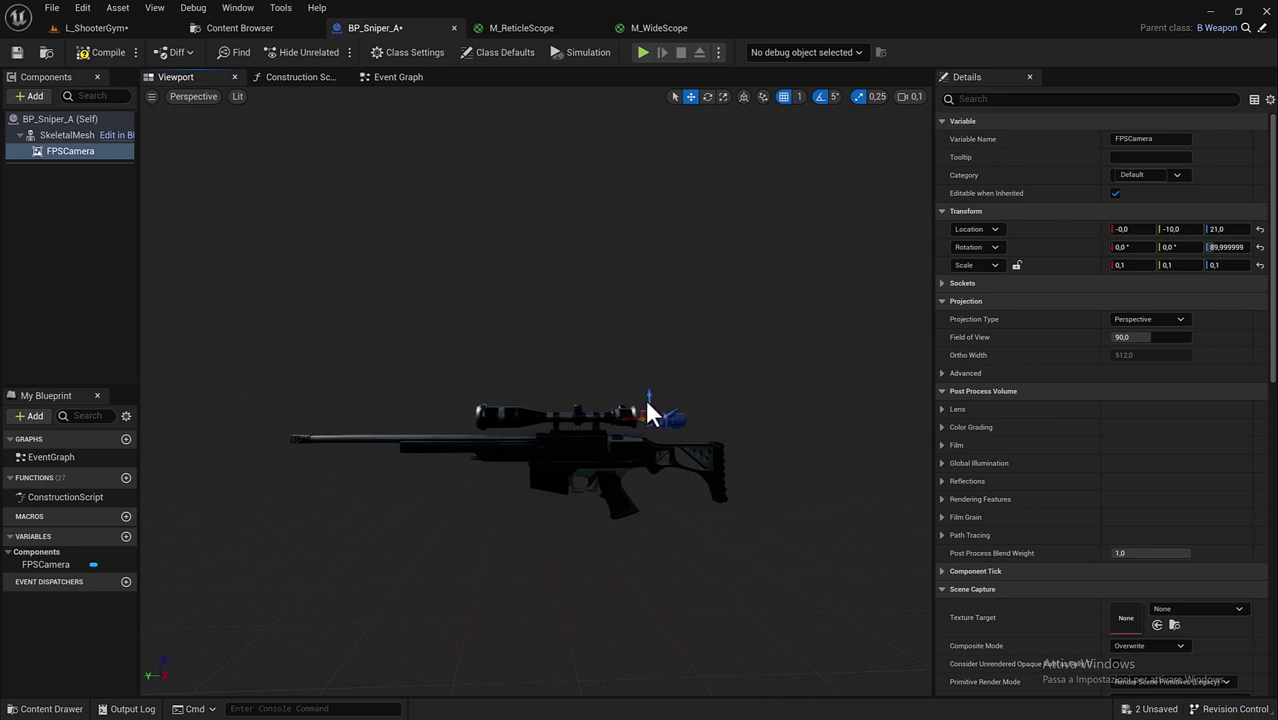
pyautogui.moveTo(736, 416); pyautogui.dragTo(740, 428, button='right')
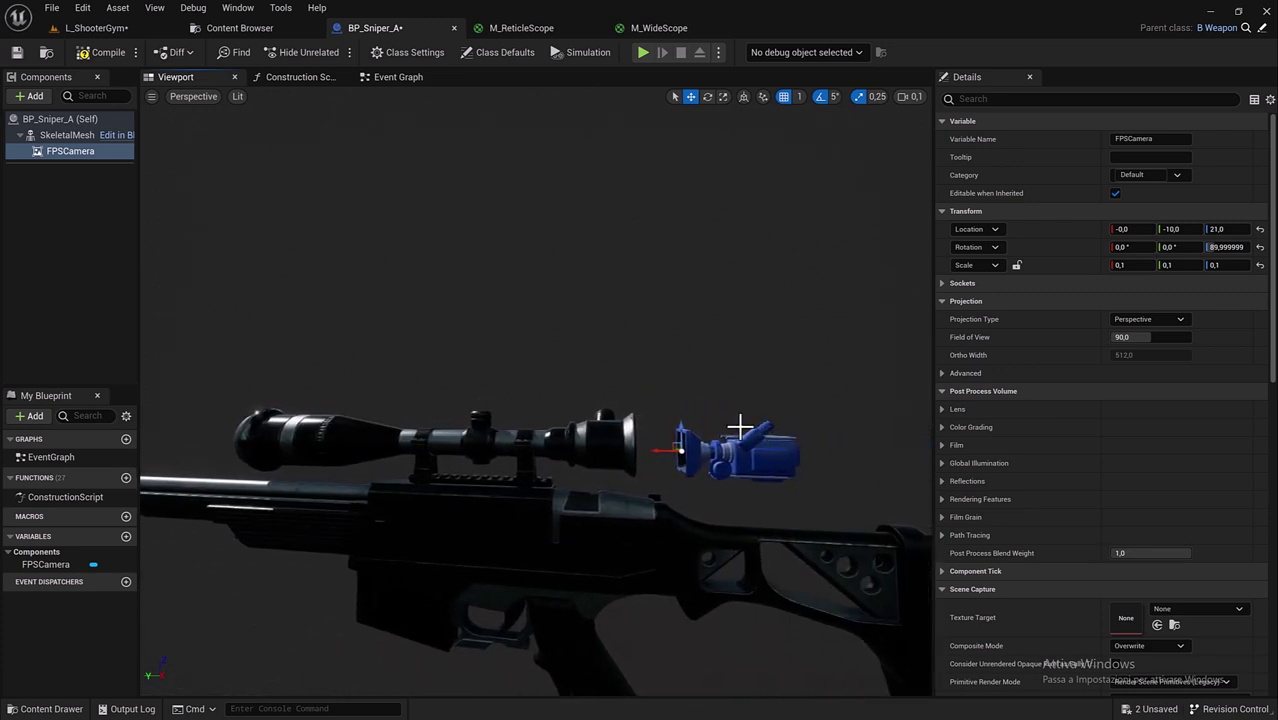
pyautogui.moveTo(681, 436); pyautogui.dragTo(679, 426)
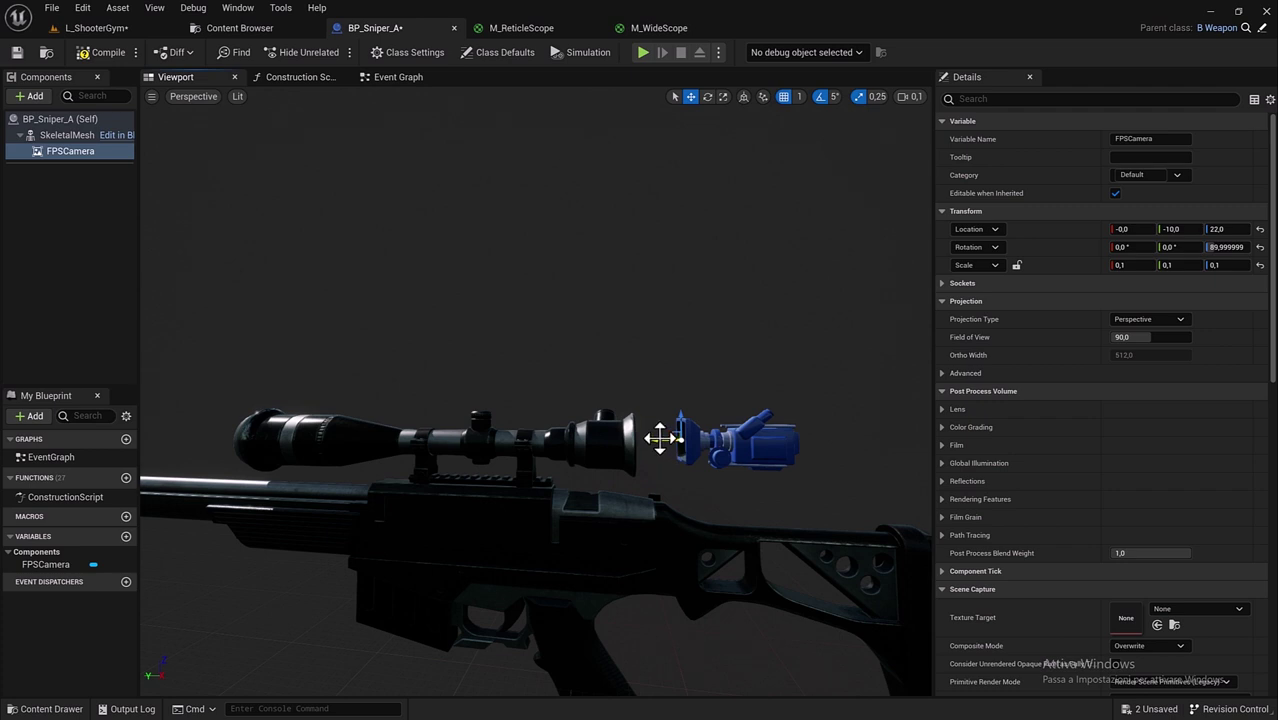
pyautogui.moveTo(660, 440); pyautogui.dragTo(678, 439)
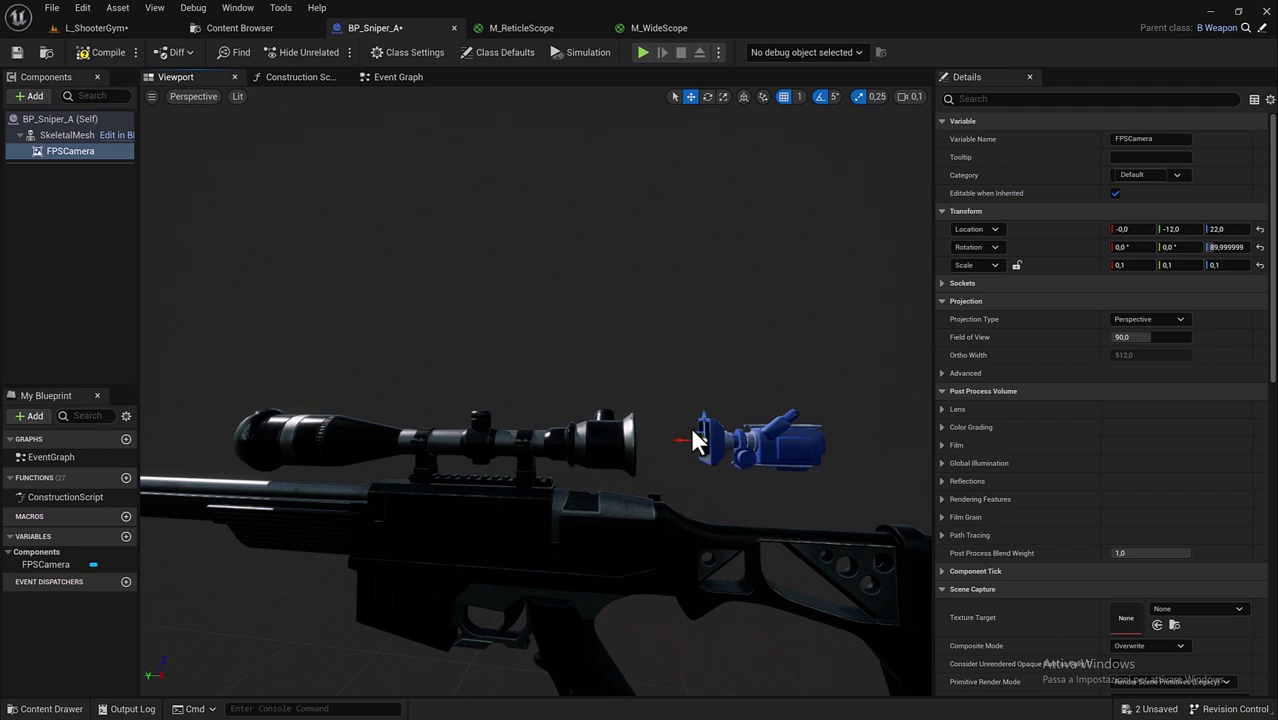
pyautogui.scroll(-5, 693, 437)
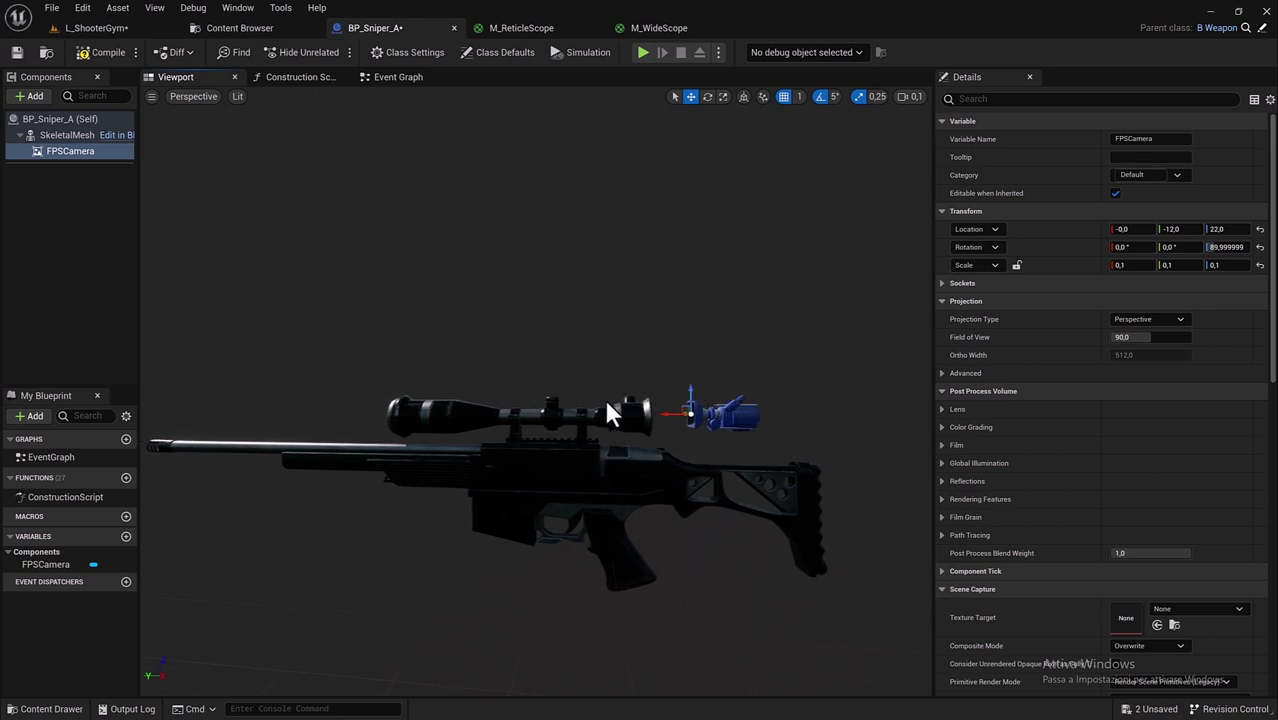
# Step: Assign the RT_WideScope render target as FPSCamera's Texture Target
pyautogui.scroll(-4, 1046, 361)
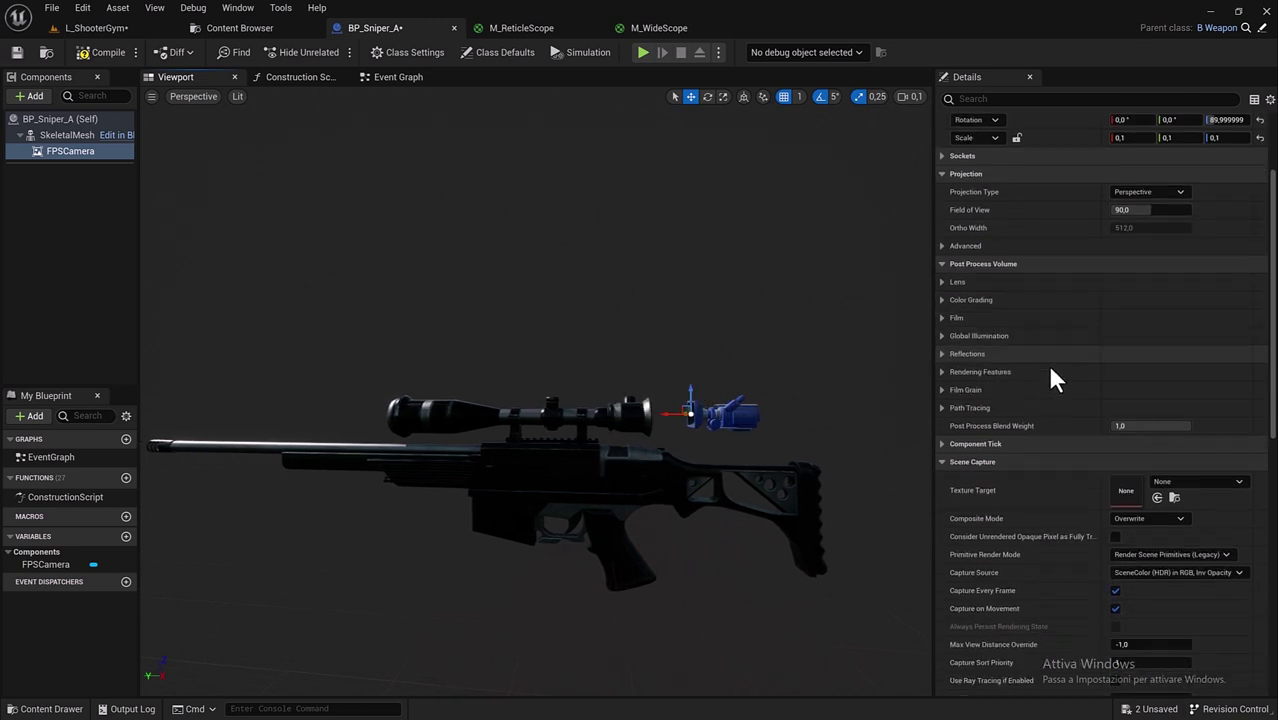
pyautogui.scroll(-2, 1047, 364)
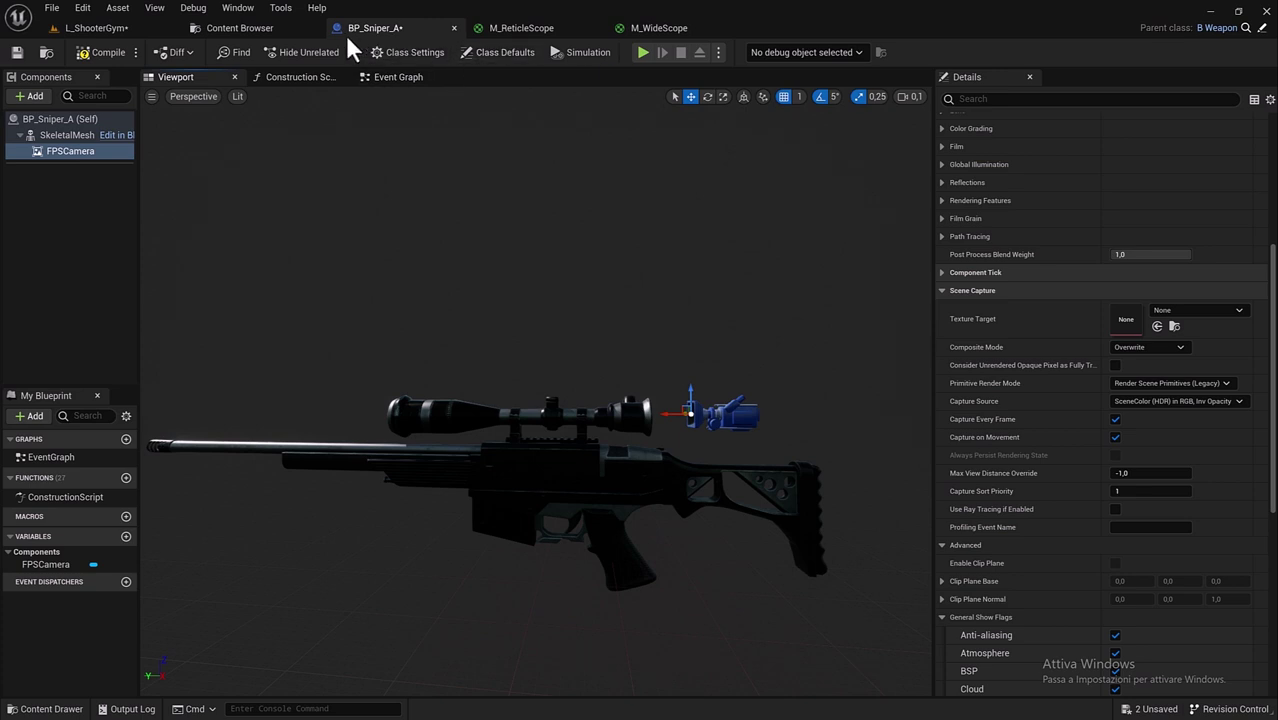
pyautogui.click(256, 34)
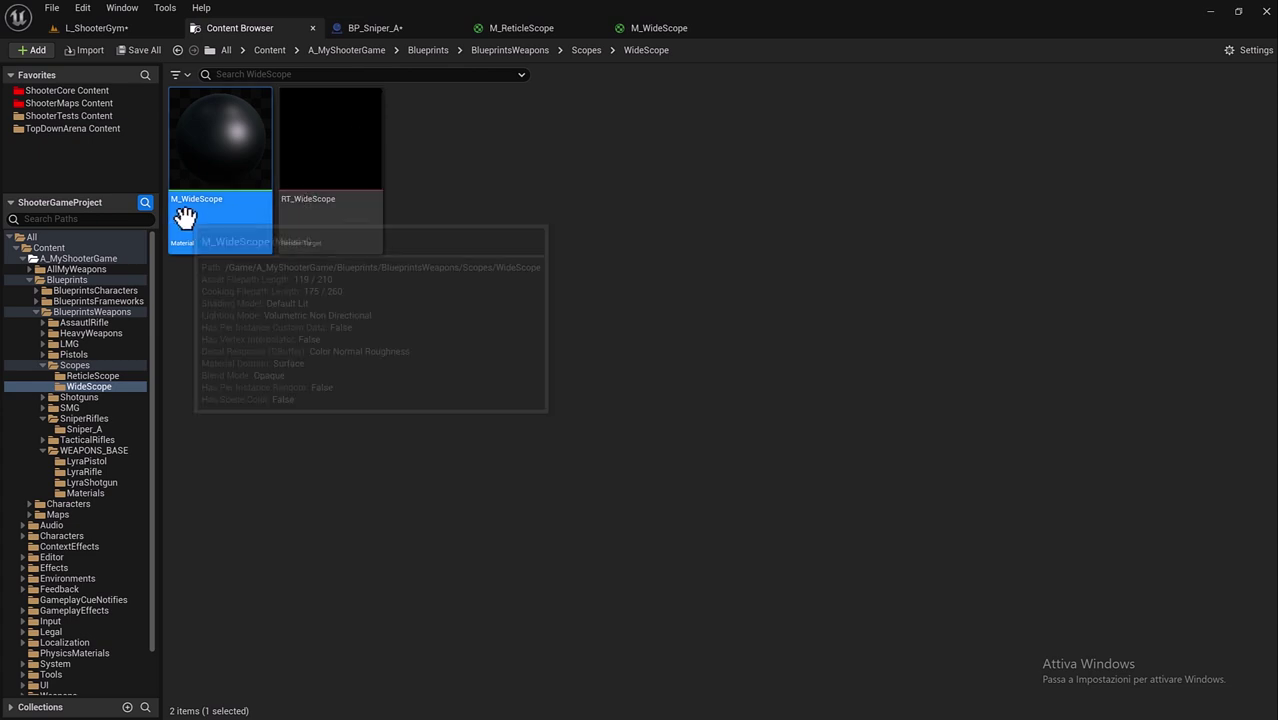
pyautogui.click(335, 199)
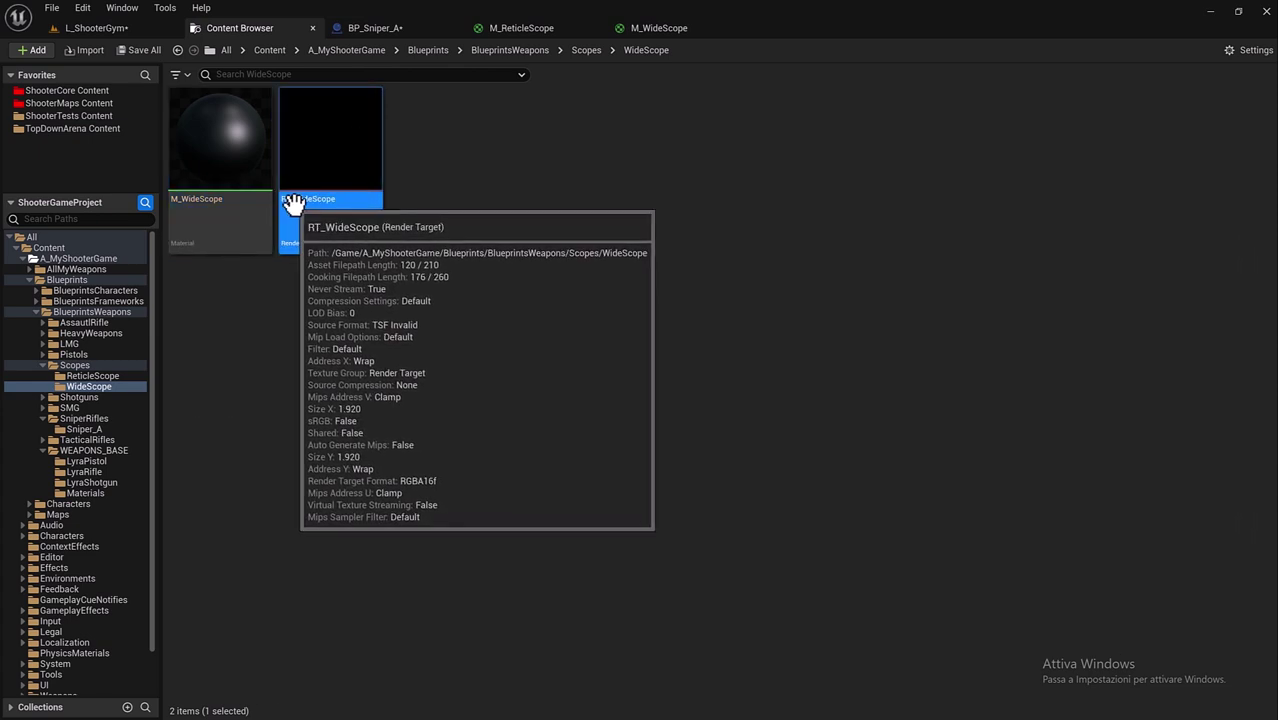
pyautogui.click(402, 27)
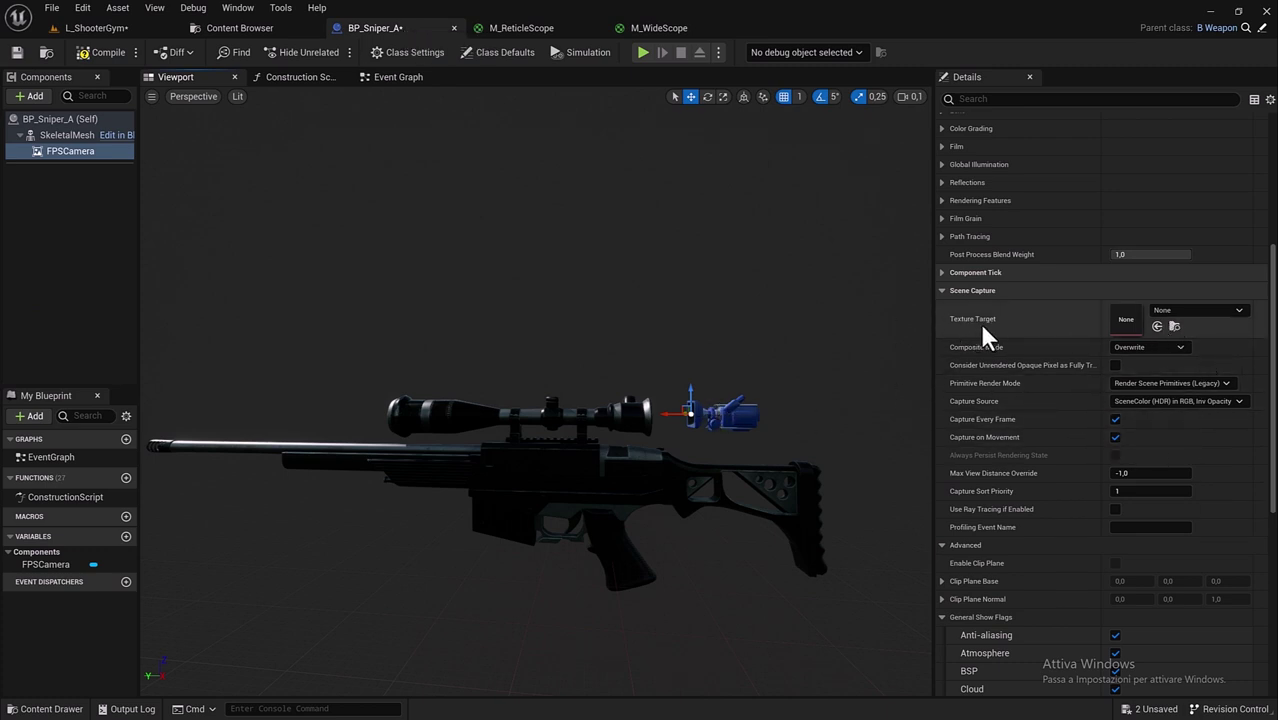
pyautogui.click(1157, 326)
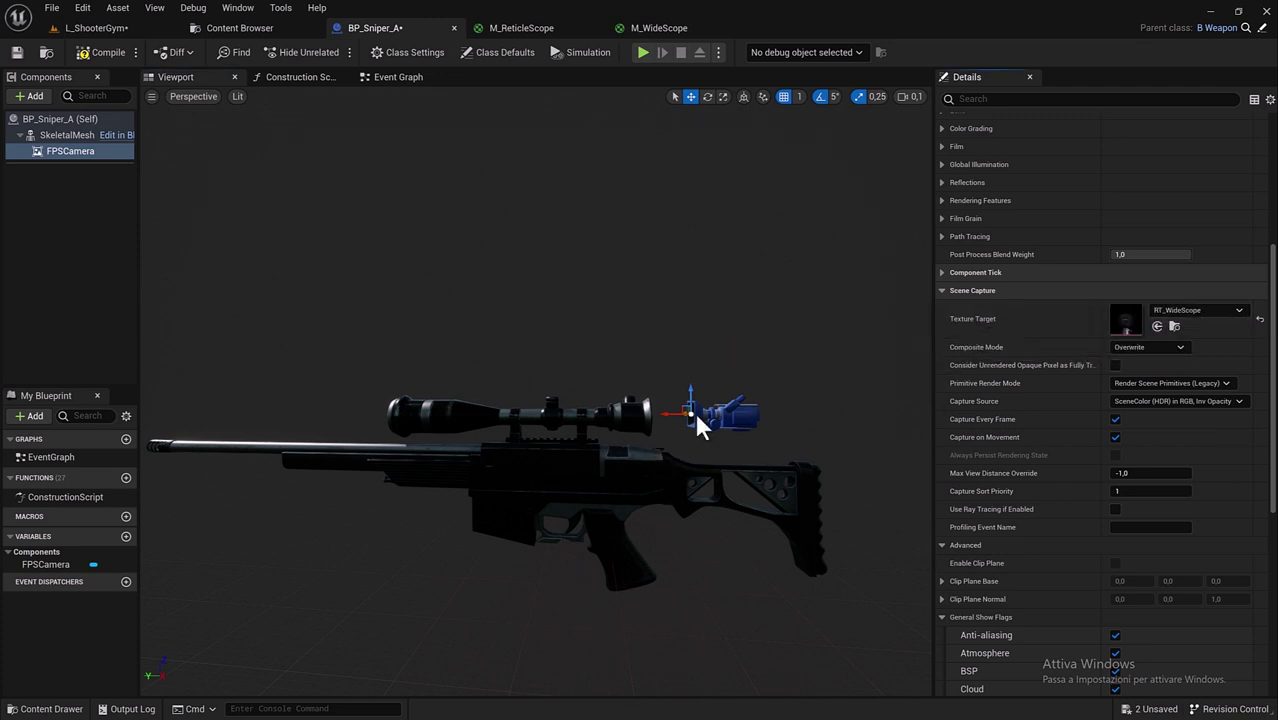
# Step: Preview the RT_WideScope render target, then shift BP_Sniper_A's FPSCamera along X
pyautogui.click(228, 28)
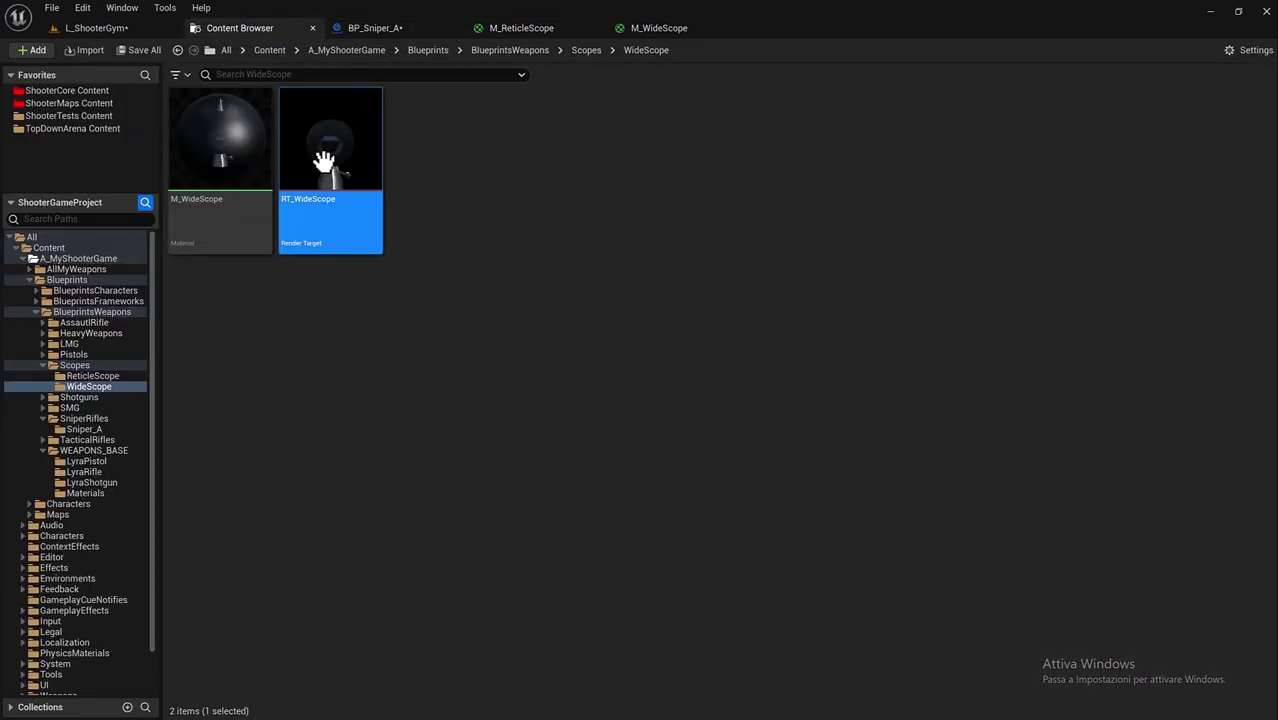
pyautogui.doubleClick(322, 196)
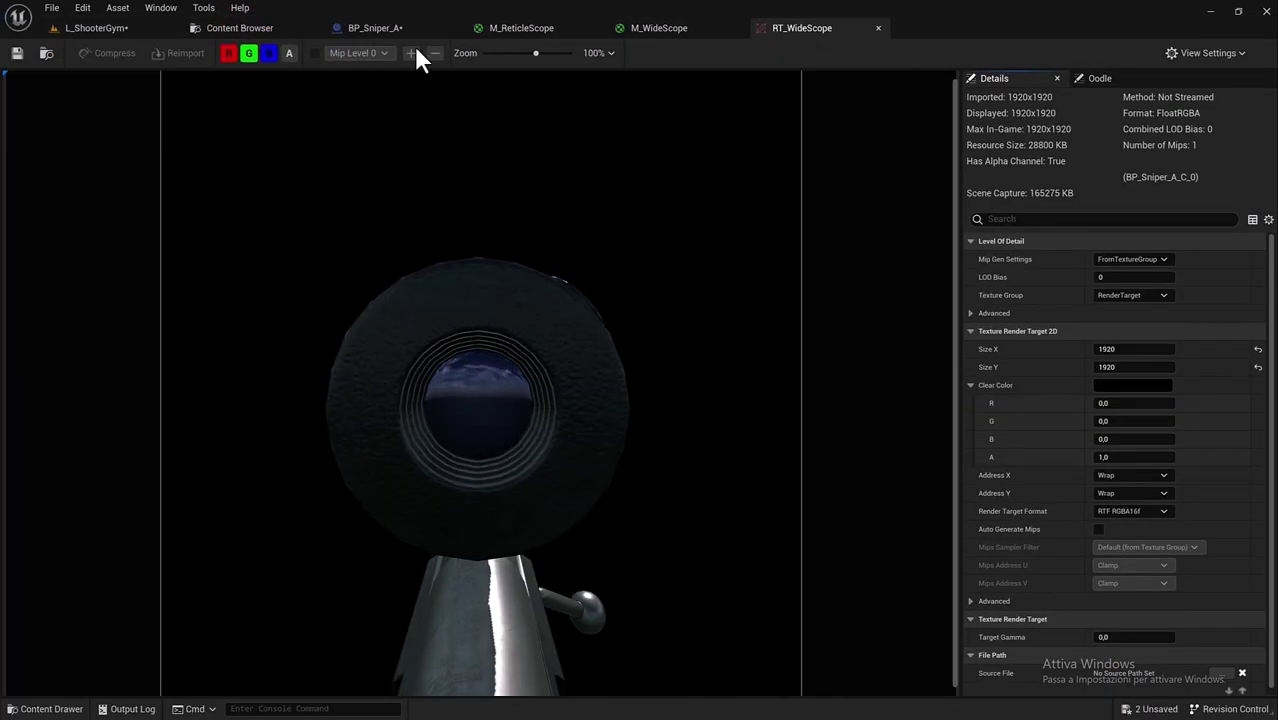
pyautogui.click(357, 27)
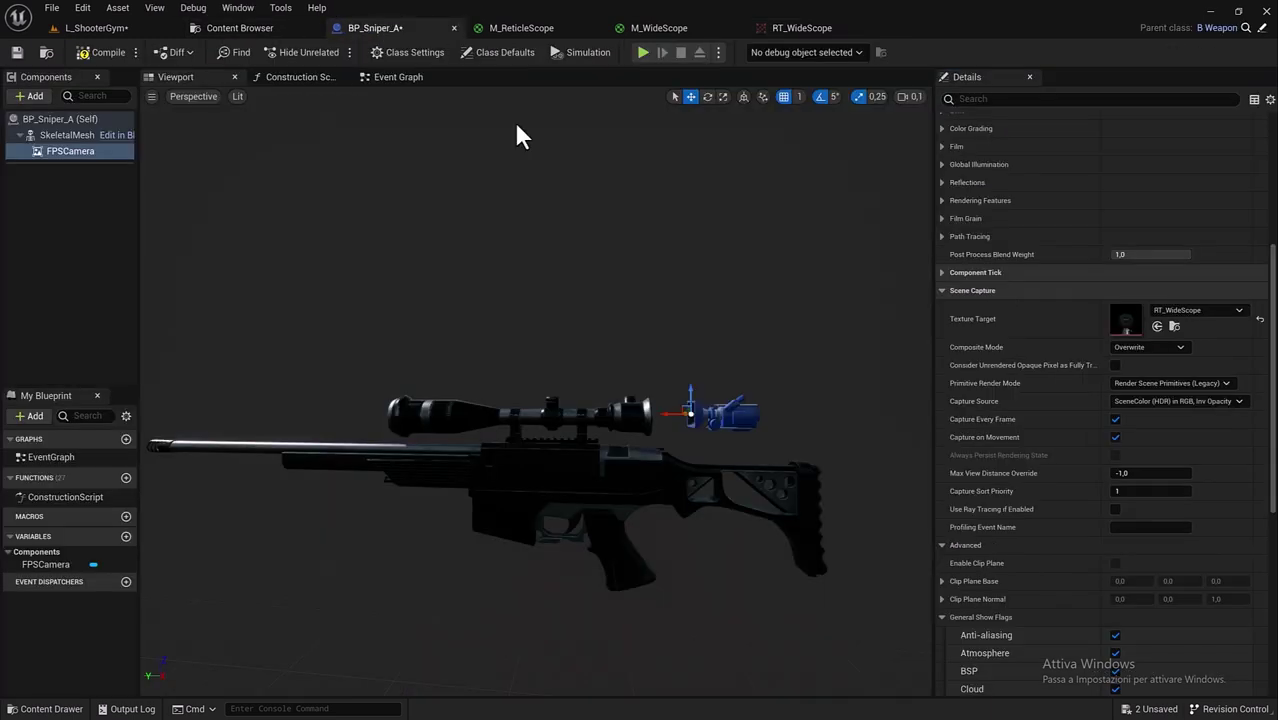
pyautogui.moveTo(675, 419); pyautogui.dragTo(776, 413)
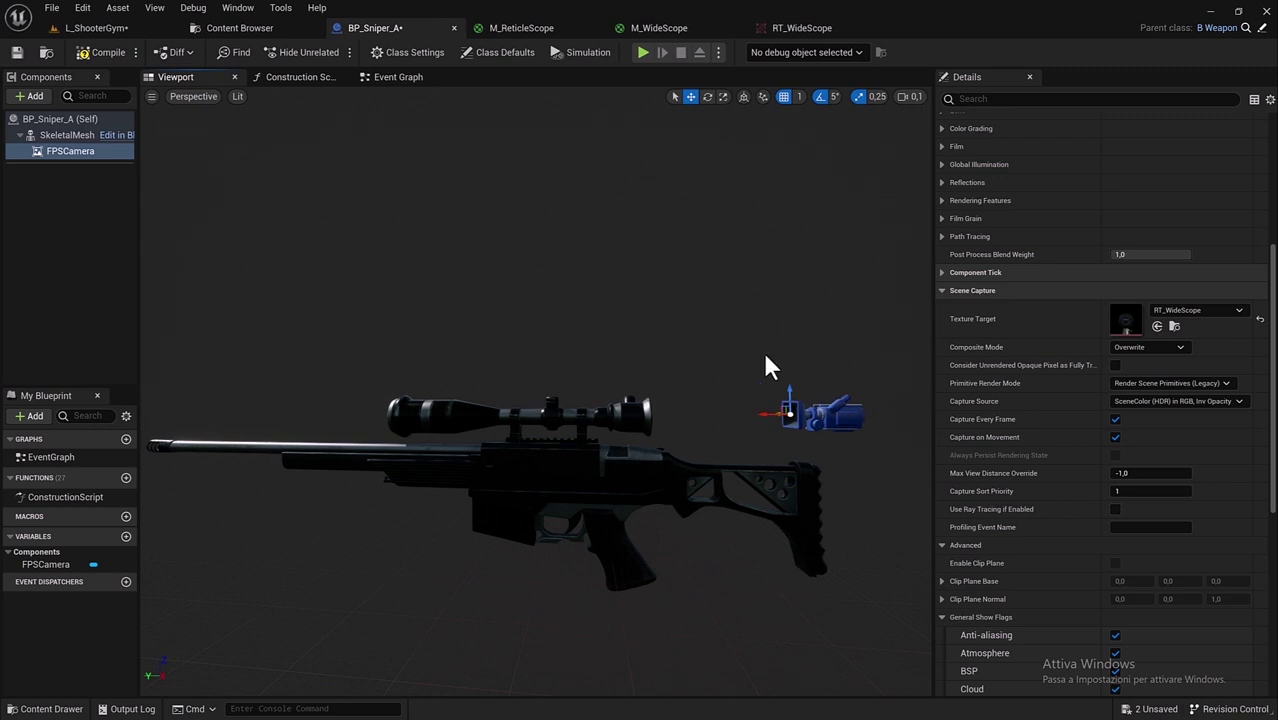
# Step: Recheck the RT_WideScope capture and move the FPSCamera back against the scope's rear eyepiece
pyautogui.click(794, 28)
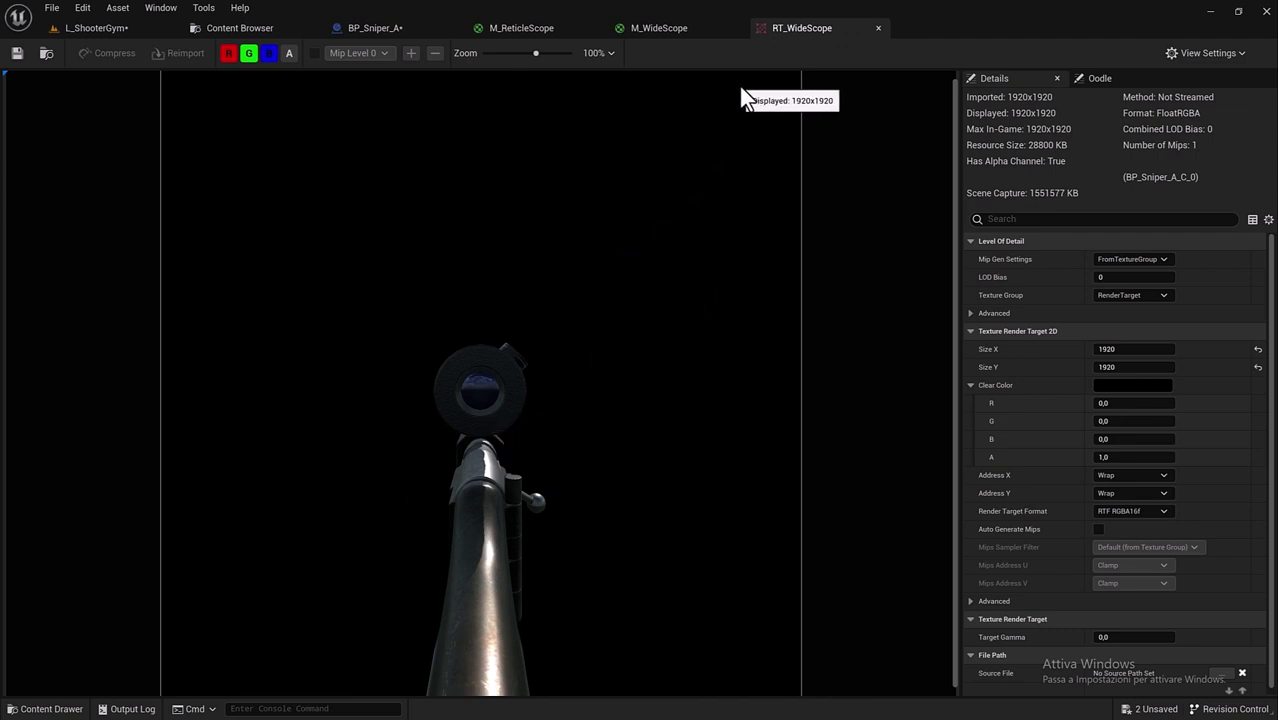
pyautogui.click(346, 30)
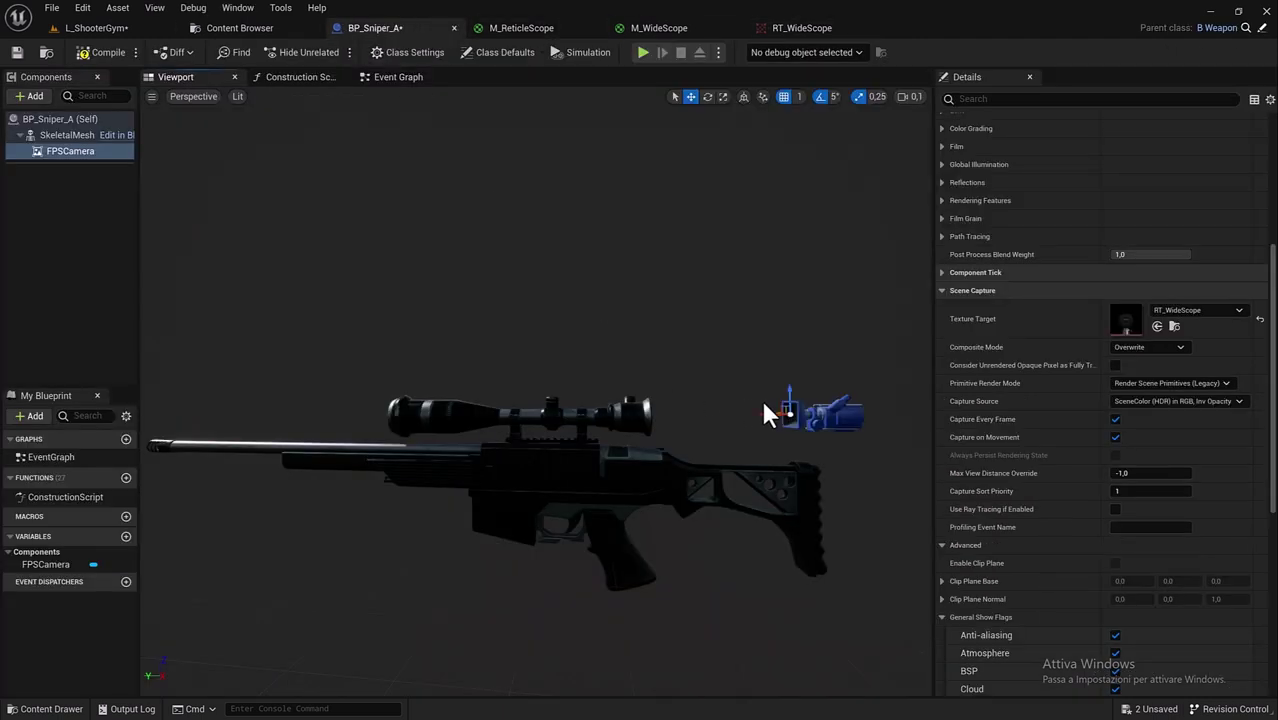
pyautogui.moveTo(766, 412); pyautogui.dragTo(674, 408)
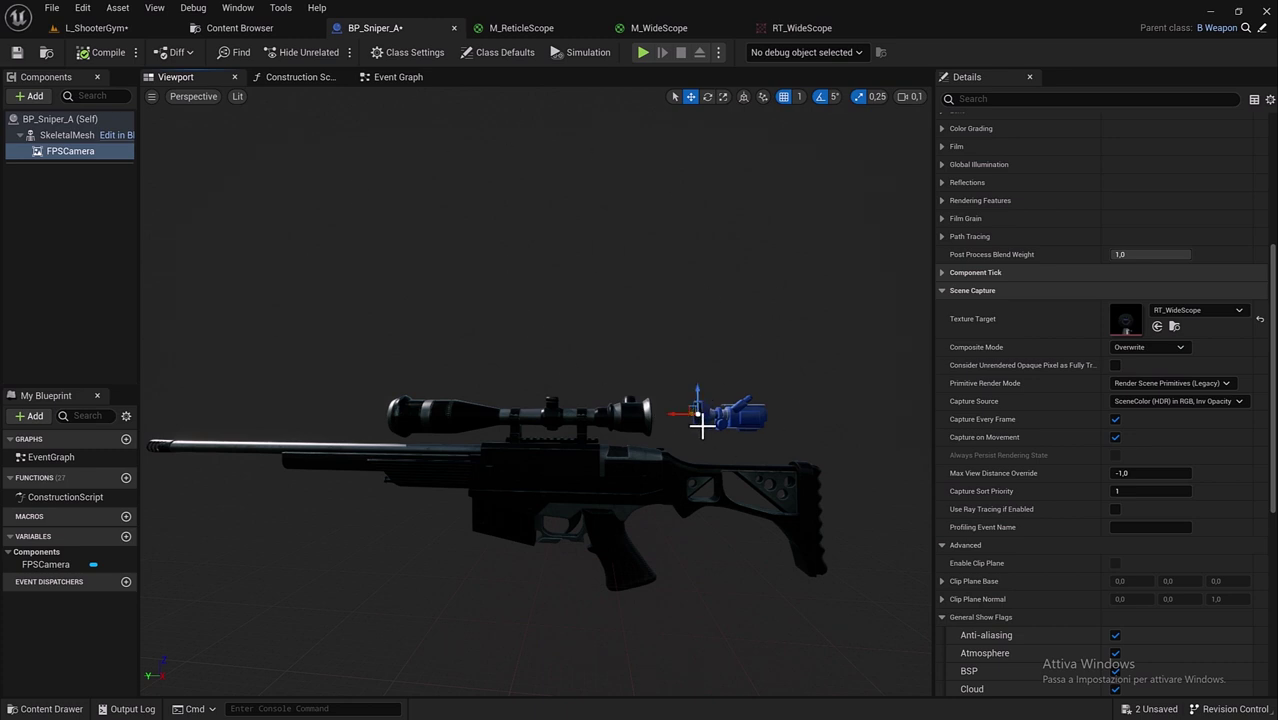
pyautogui.moveTo(448, 203); pyautogui.dragTo(395, 315)
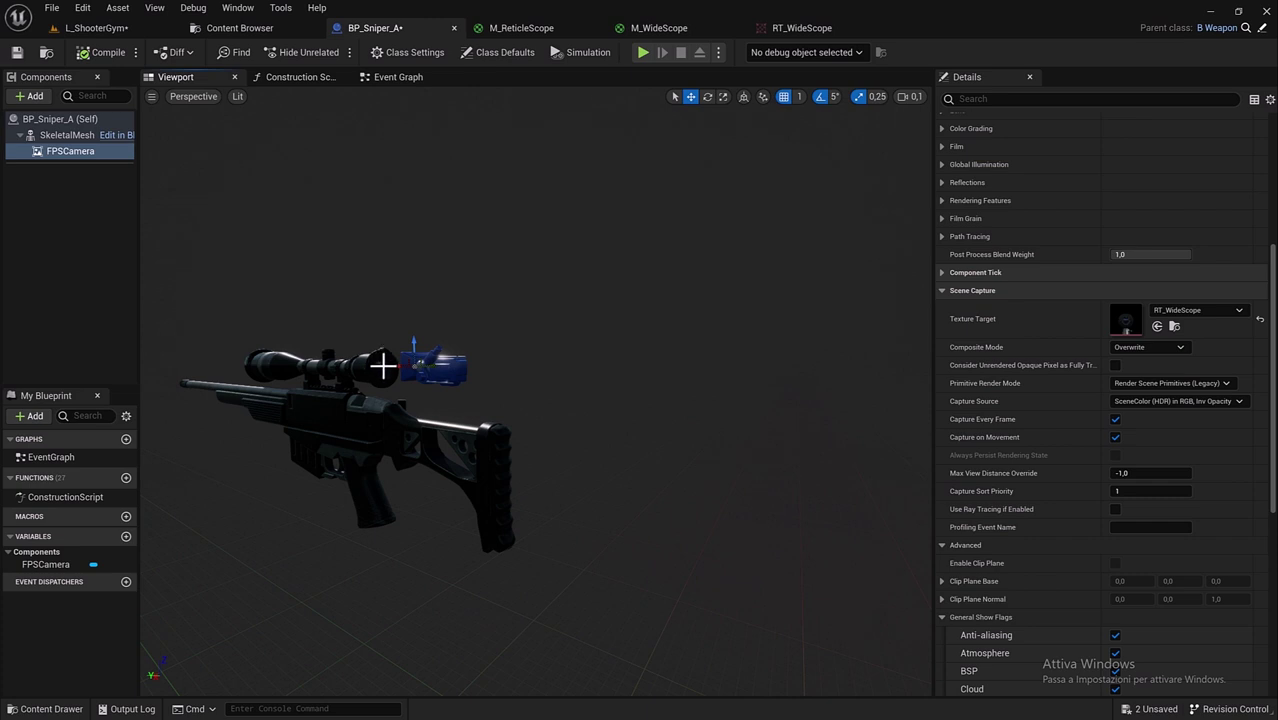
# Step: Search all content for 'hero_' and open the B_Hero_Default blueprint
pyautogui.click(231, 30)
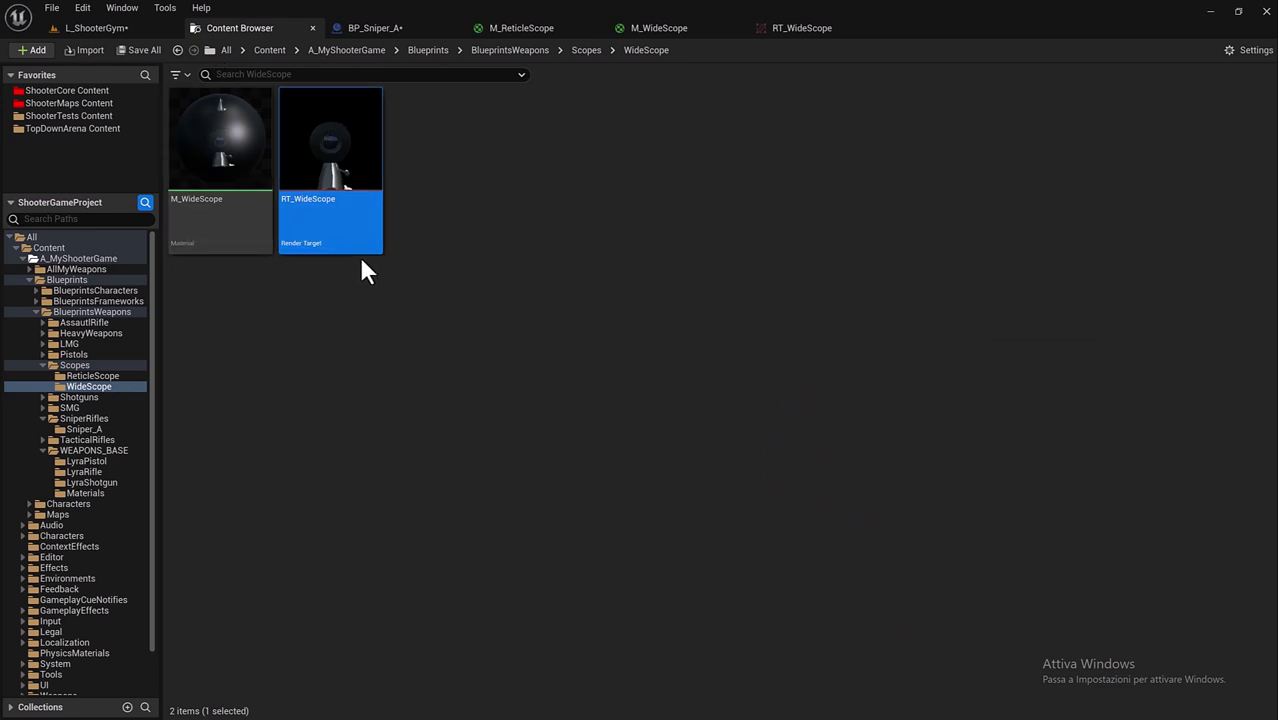
pyautogui.click(225, 52)
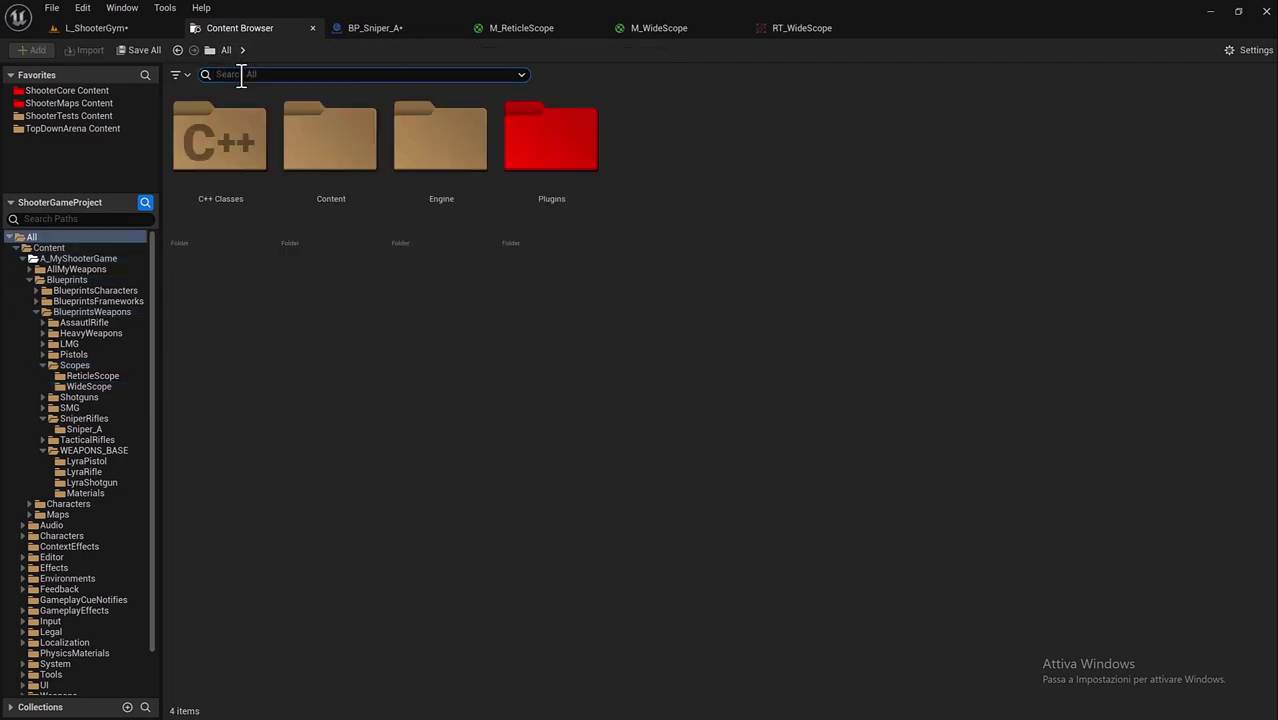
pyautogui.write('hero')
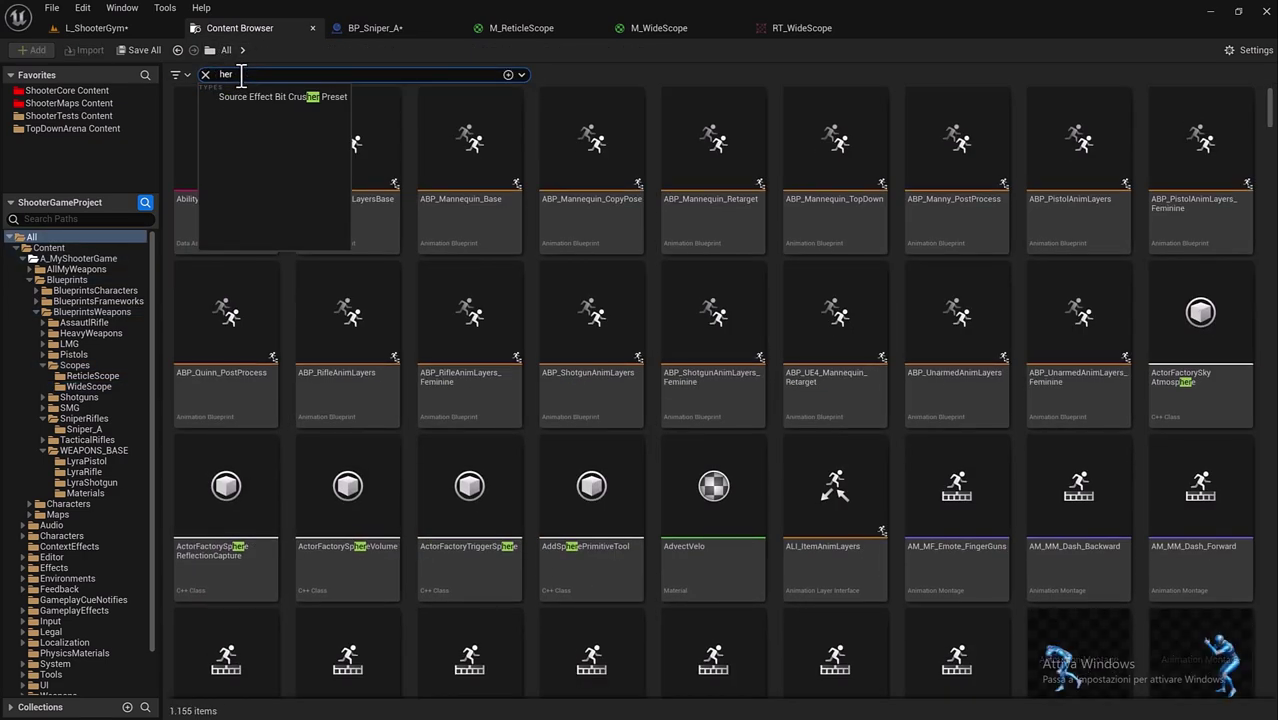
pyautogui.write('_')
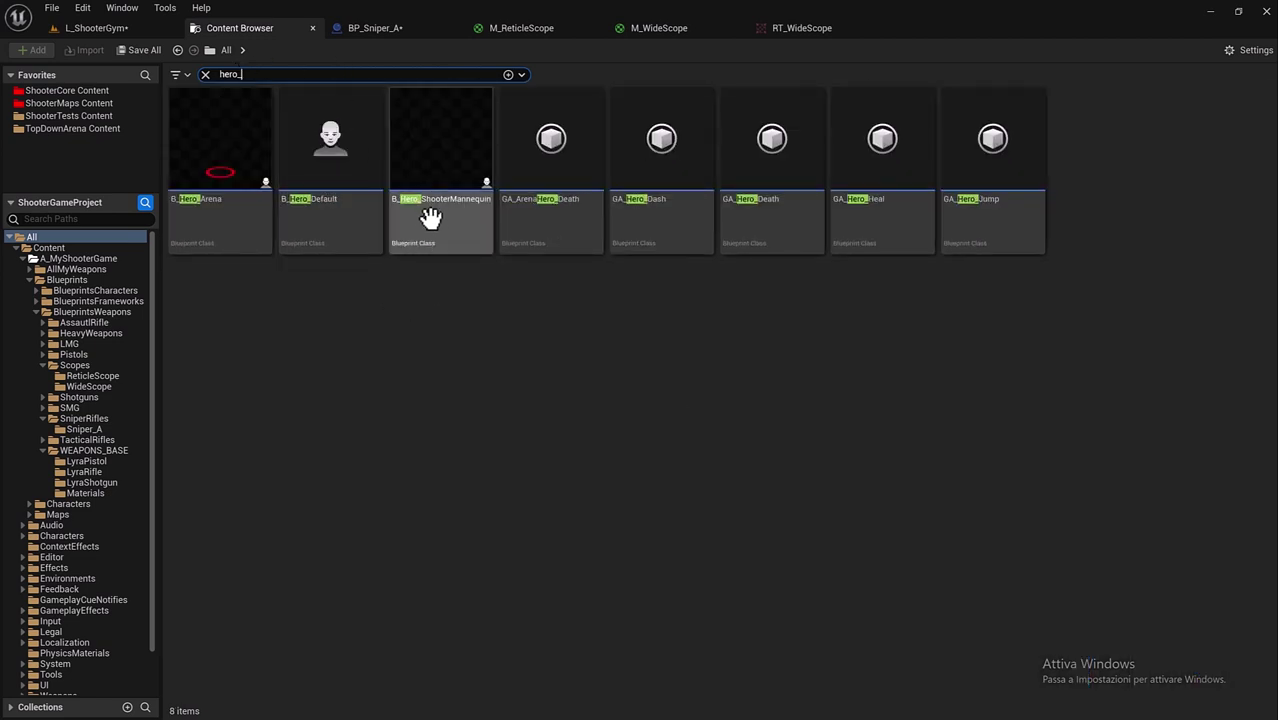
pyautogui.moveTo(449, 219)
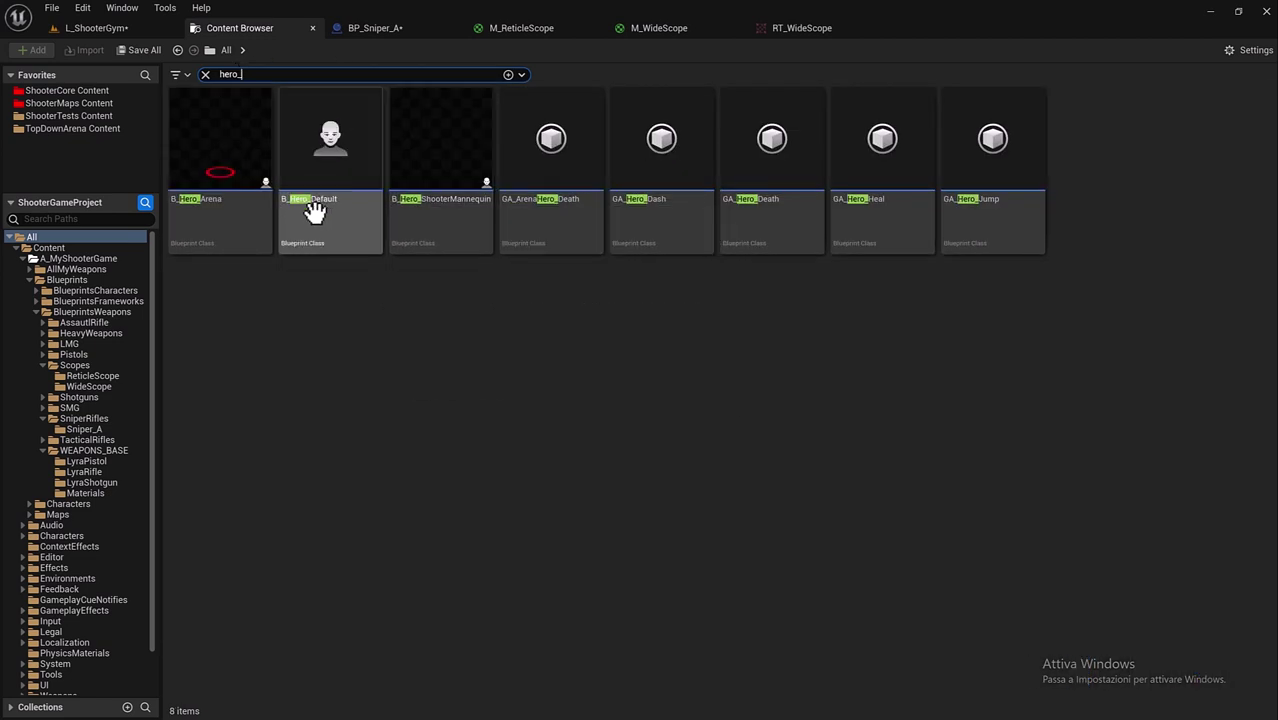
pyautogui.moveTo(318, 218)
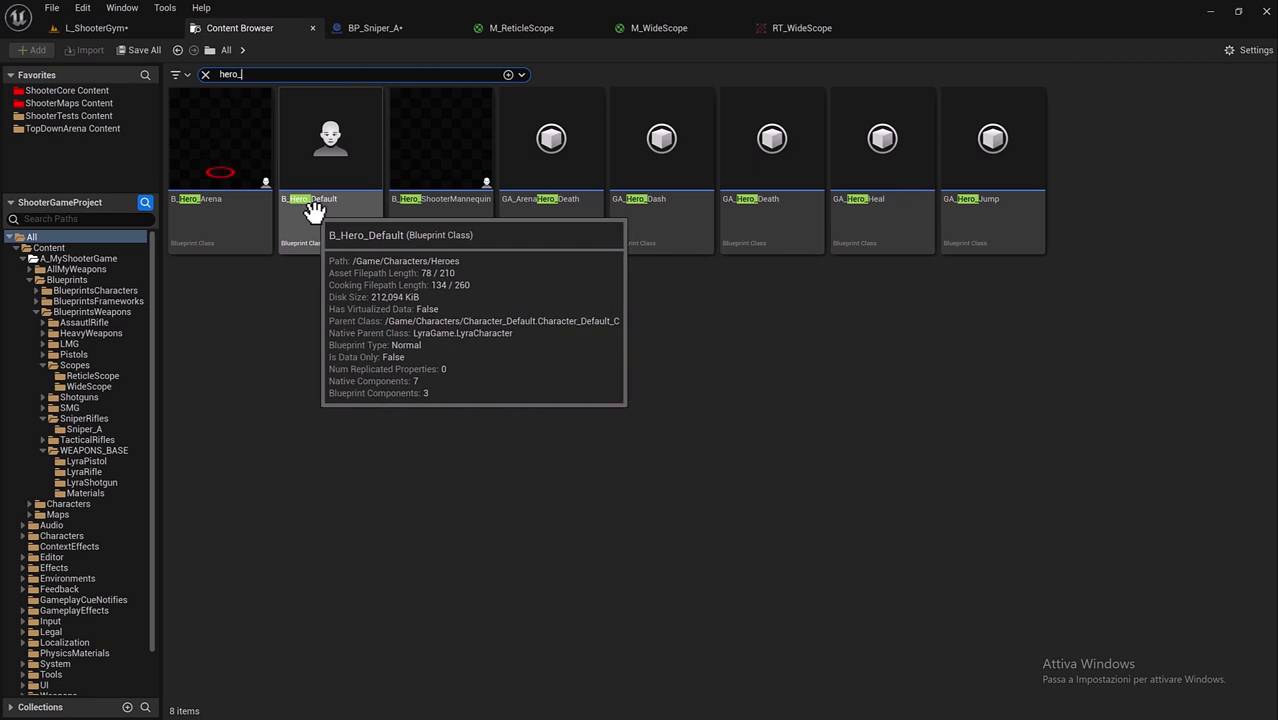
pyautogui.doubleClick(313, 210)
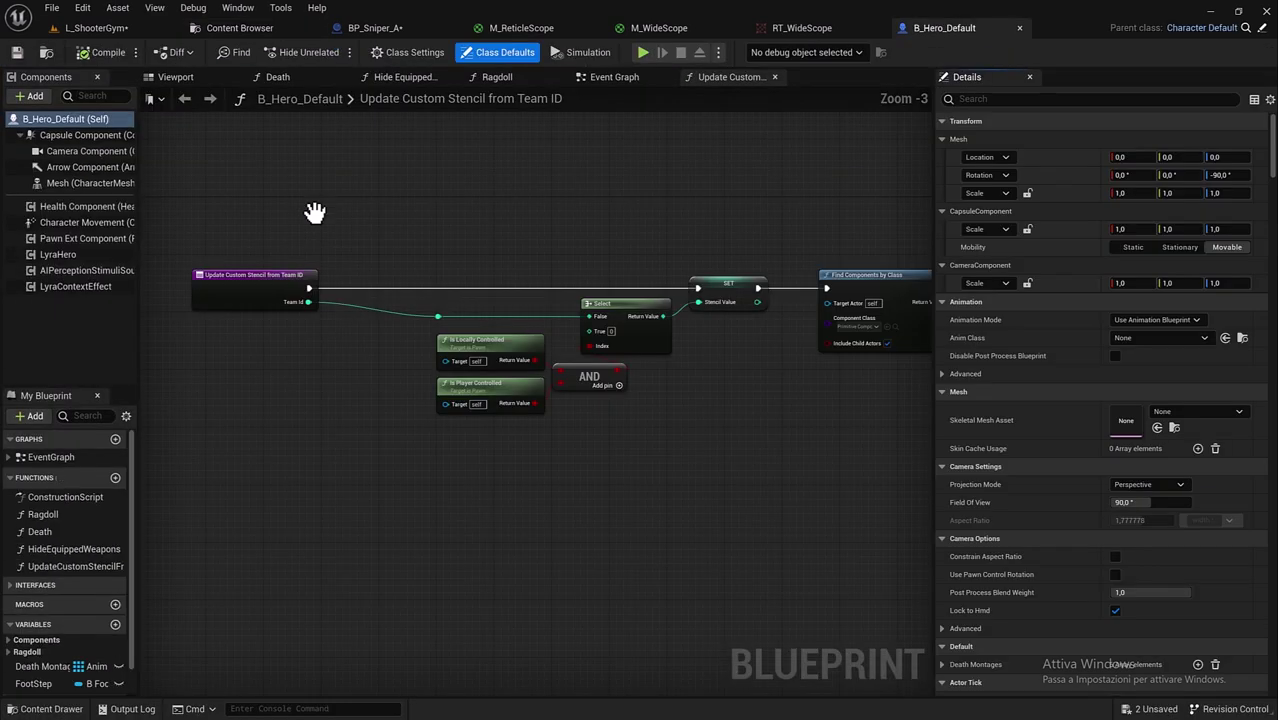
# Step: Show B_Hero_Default's Viewport and orbit until the camera component beside the capsule is visible
pyautogui.click(176, 78)
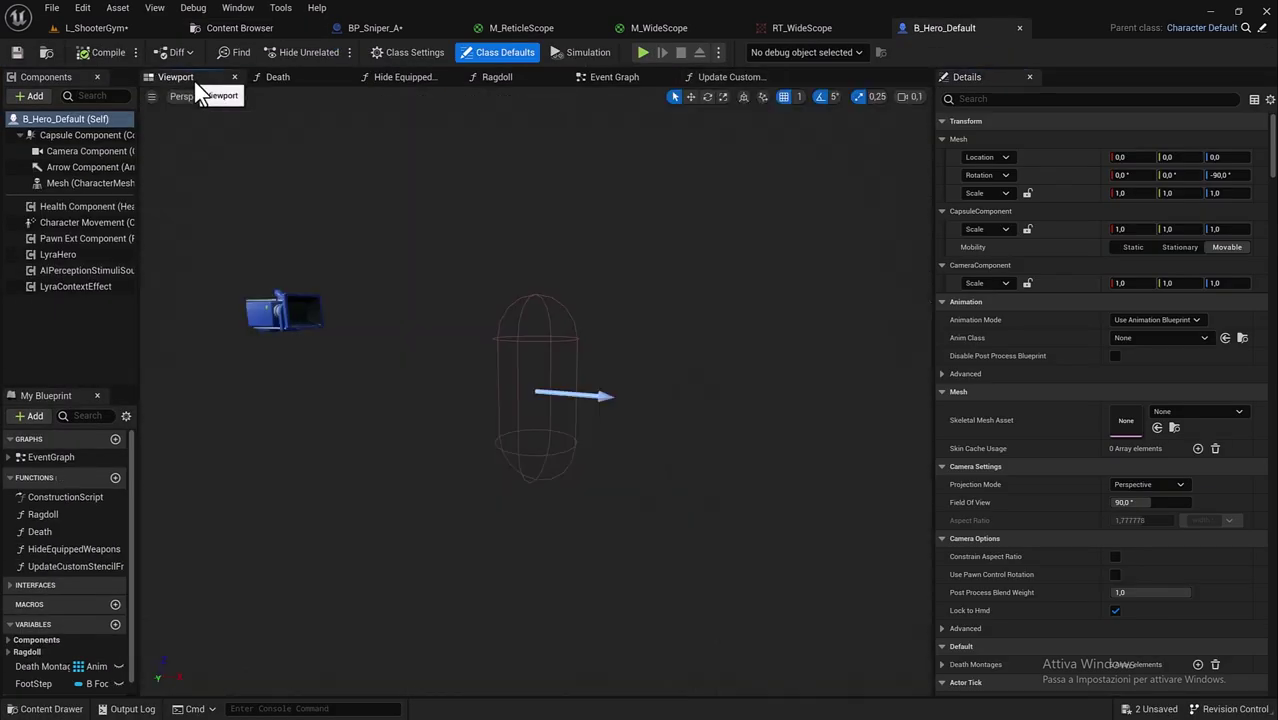
pyautogui.moveTo(520, 250)
pyautogui.mouseDown(button='right')
pyautogui.moveTo(400, 262)
pyautogui.moveTo(300, 248)
pyautogui.moveTo(348, 296)
pyautogui.mouseUp(button='right')
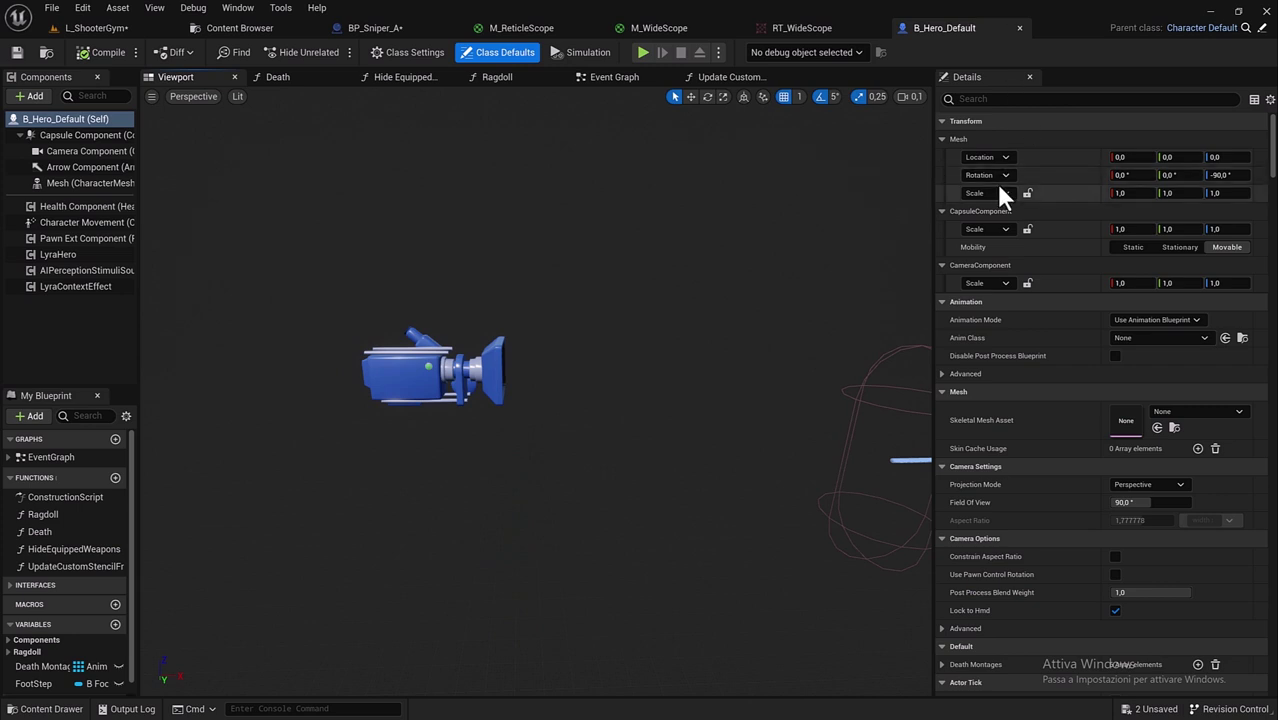
# Step: Add a Plane component under the Camera Component and name it FPS_Screen
pyautogui.click(75, 152)
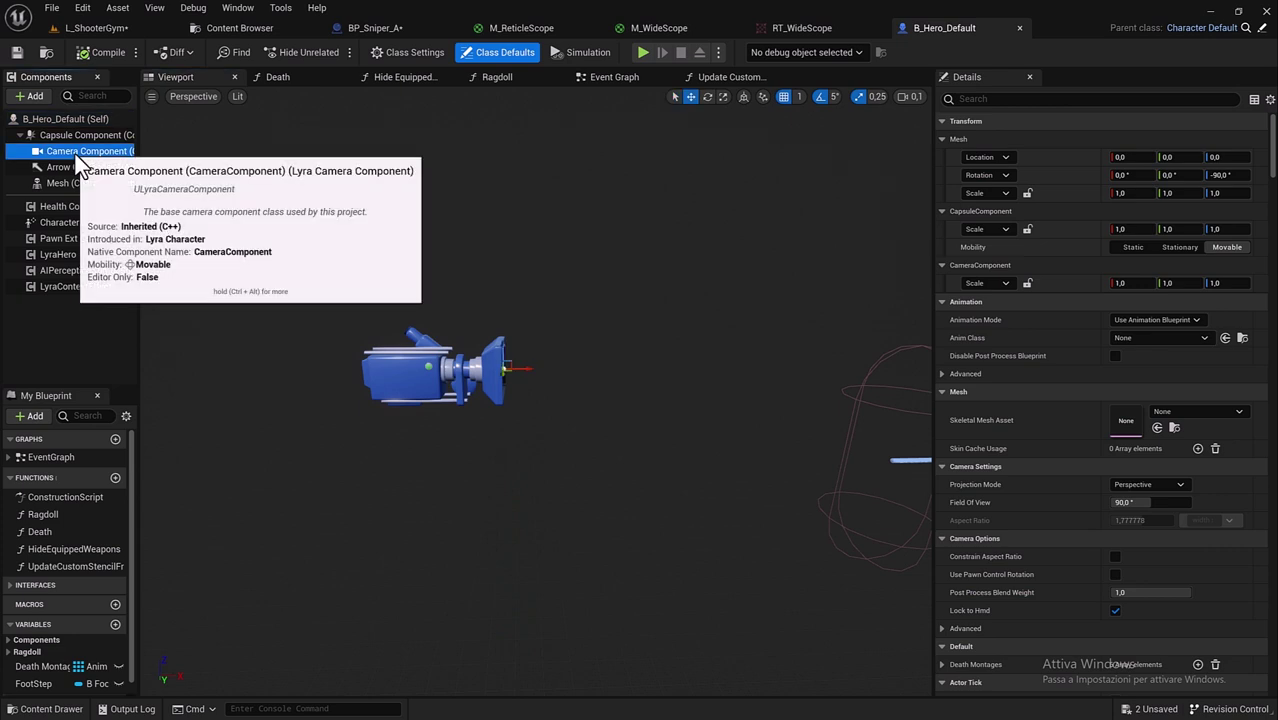
pyautogui.click(30, 96)
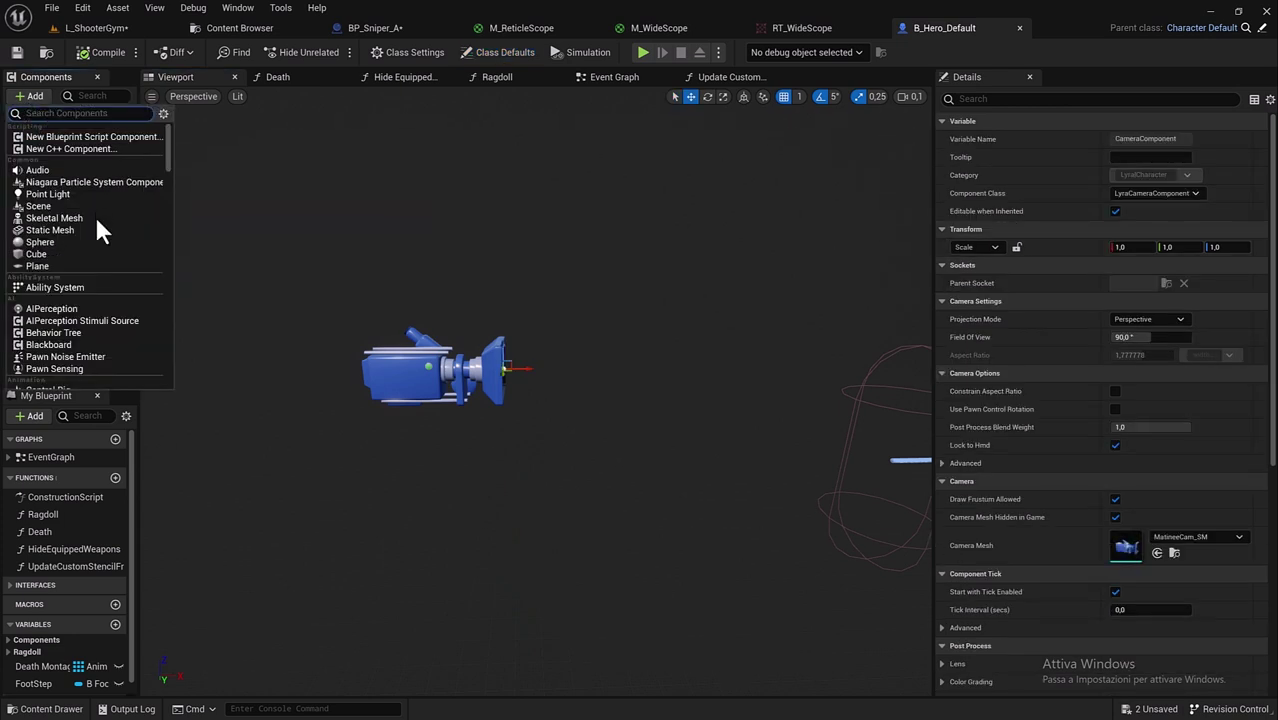
pyautogui.click(43, 265)
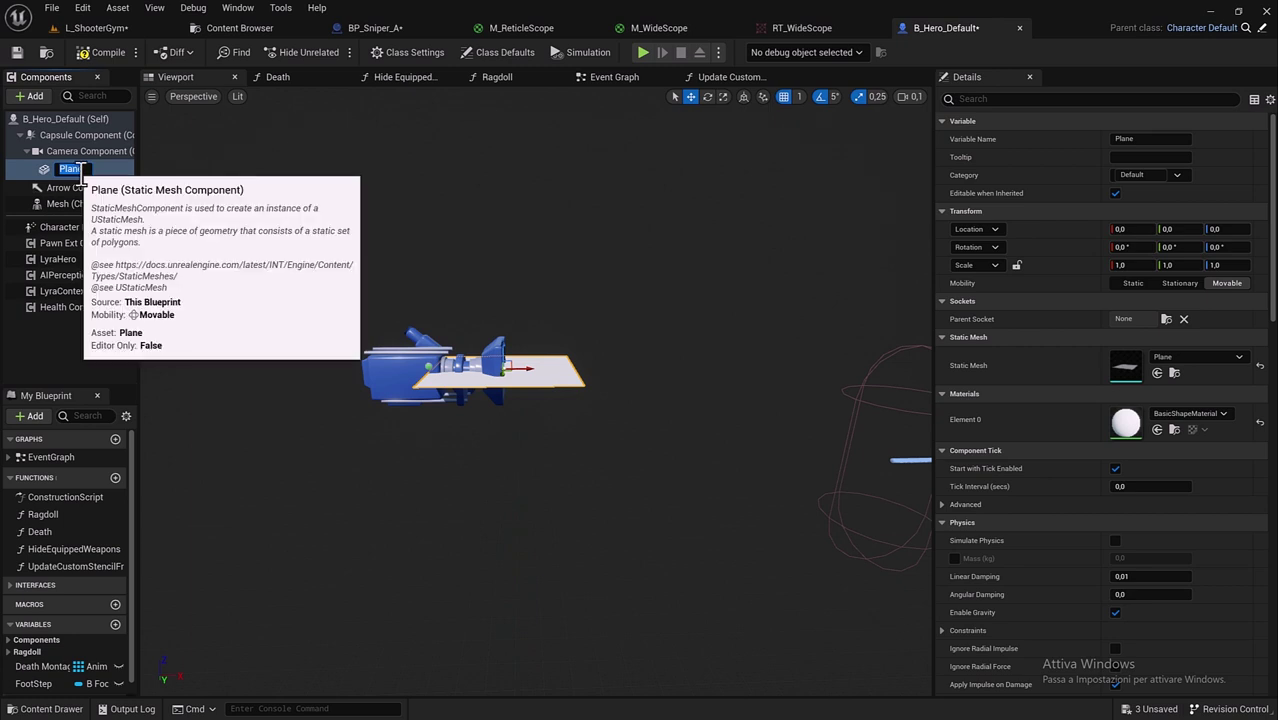
pyautogui.write('FPS_Screen')
pyautogui.press('Return')
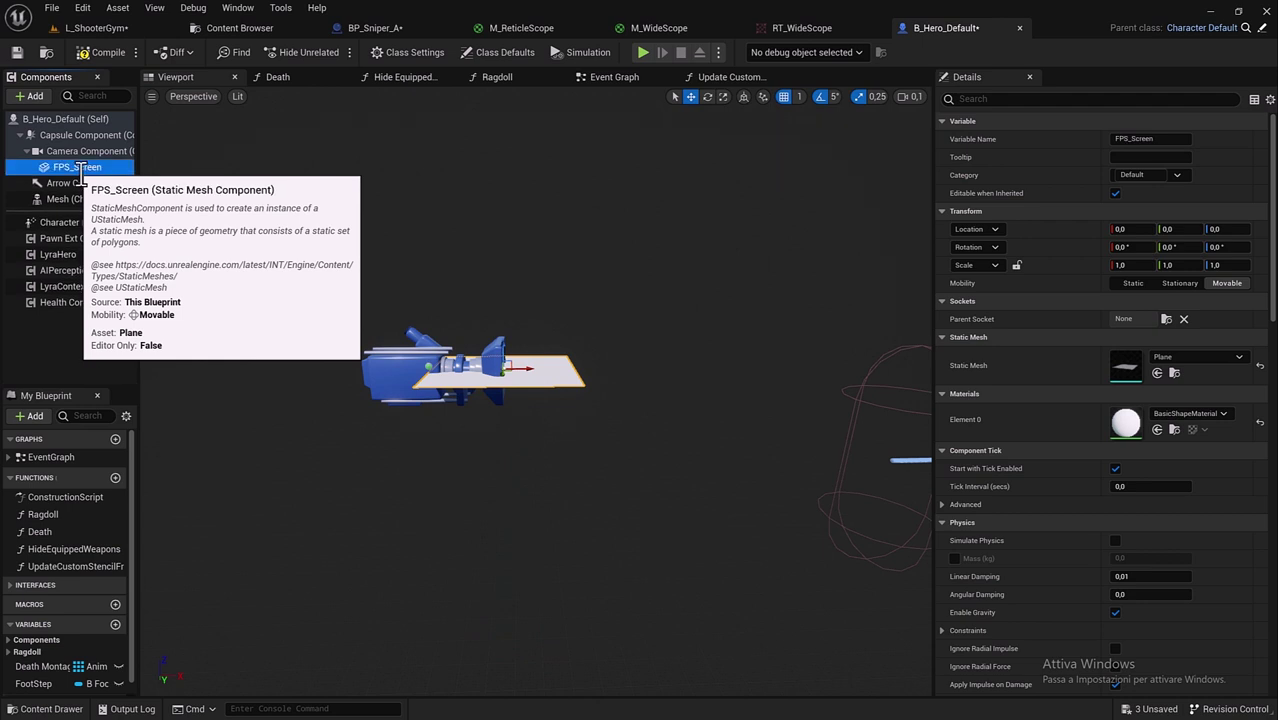
# Step: Rotate the FPS_Screen plane 90° in pitch so it stands upright
pyautogui.click(707, 97)
pyautogui.moveTo(534, 357); pyautogui.dragTo(520, 300)
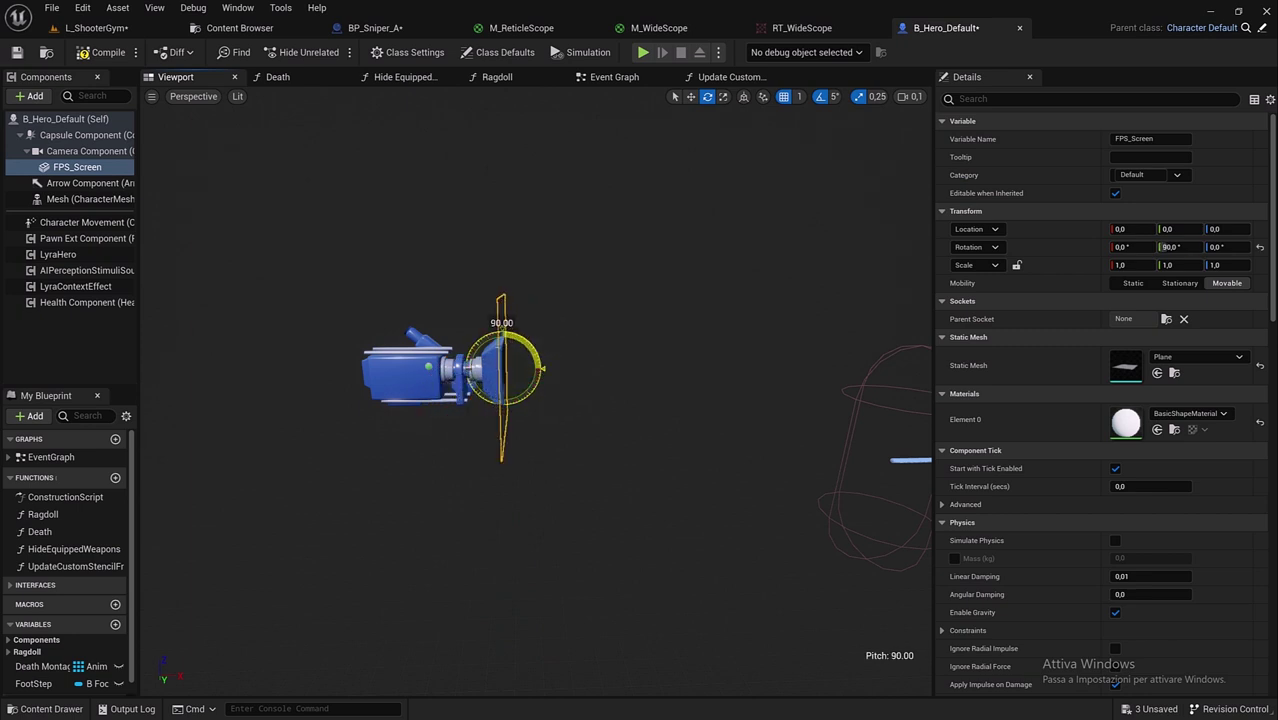
pyautogui.moveTo(541, 368); pyautogui.dragTo(586, 383)
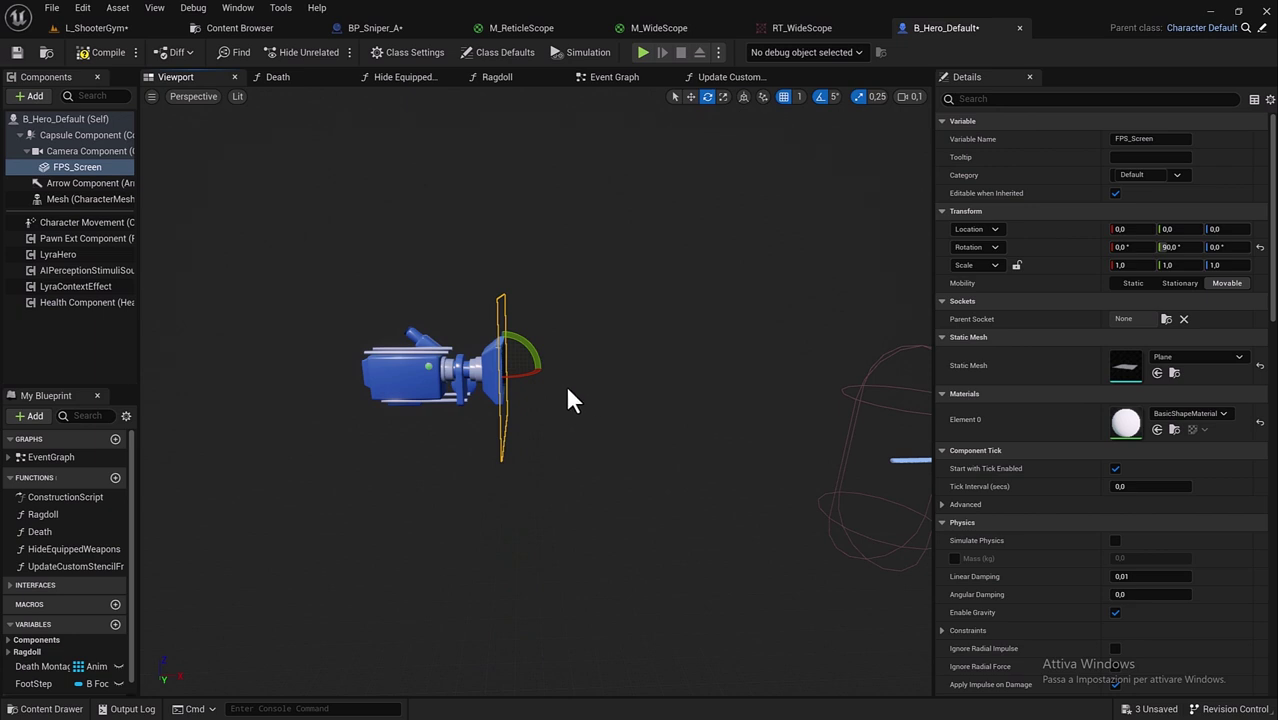
pyautogui.moveTo(571, 371); pyautogui.dragTo(689, 356)
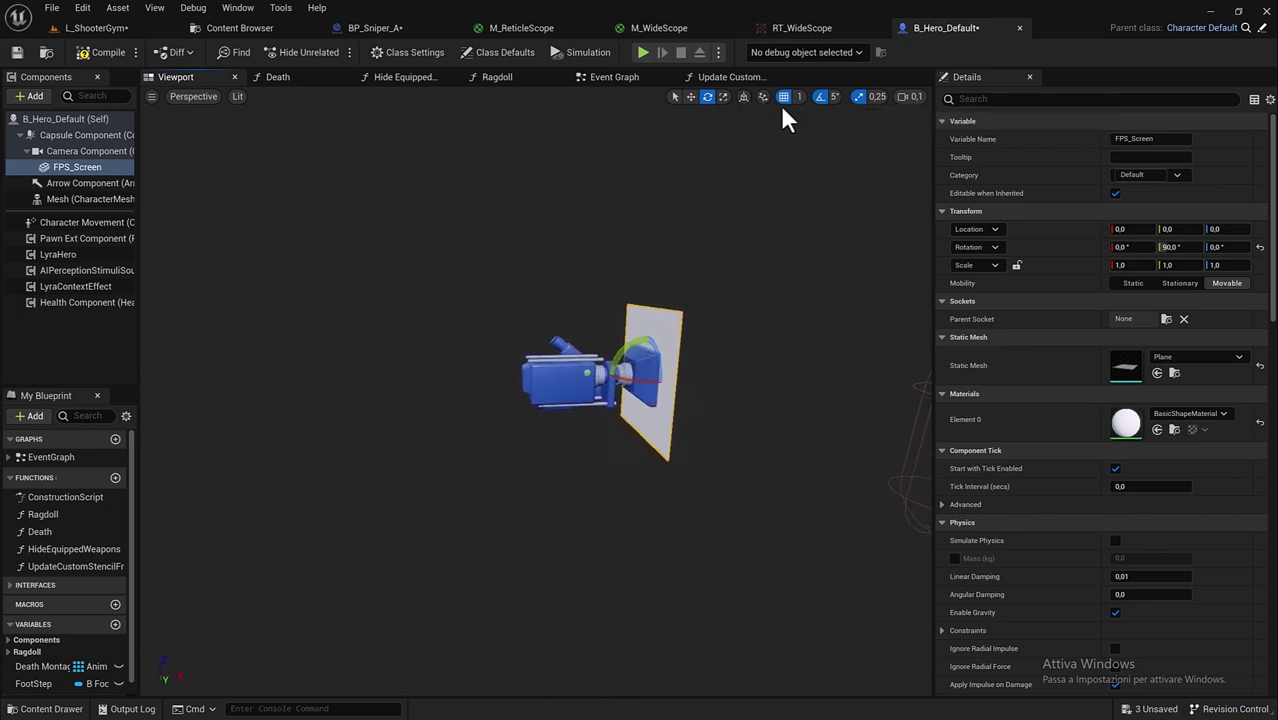
# Step: Move the plane forward along X to about 173 units in front of the camera
pyautogui.click(690, 97)
pyautogui.moveTo(647, 352); pyautogui.dragTo(647, 344)
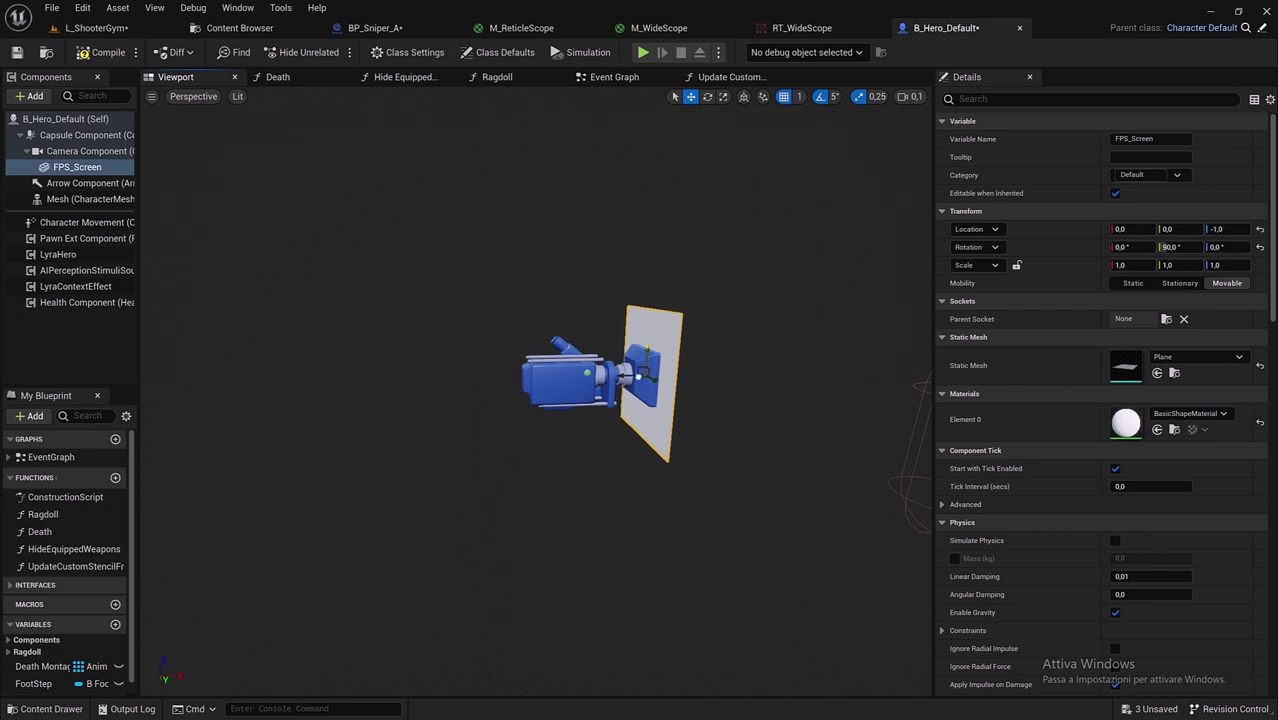
pyautogui.moveTo(727, 365); pyautogui.dragTo(706, 373)
pyautogui.hotkey('ctrl', 'z')
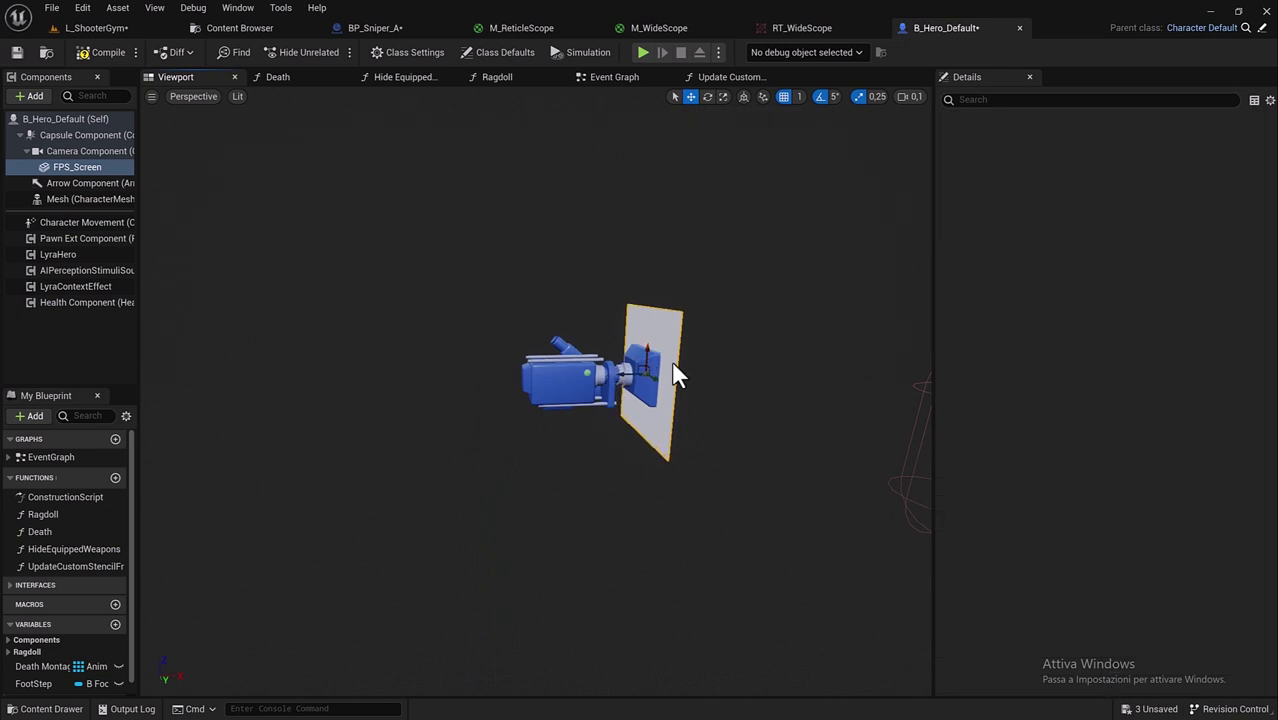
pyautogui.moveTo(701, 368); pyautogui.dragTo(832, 368)
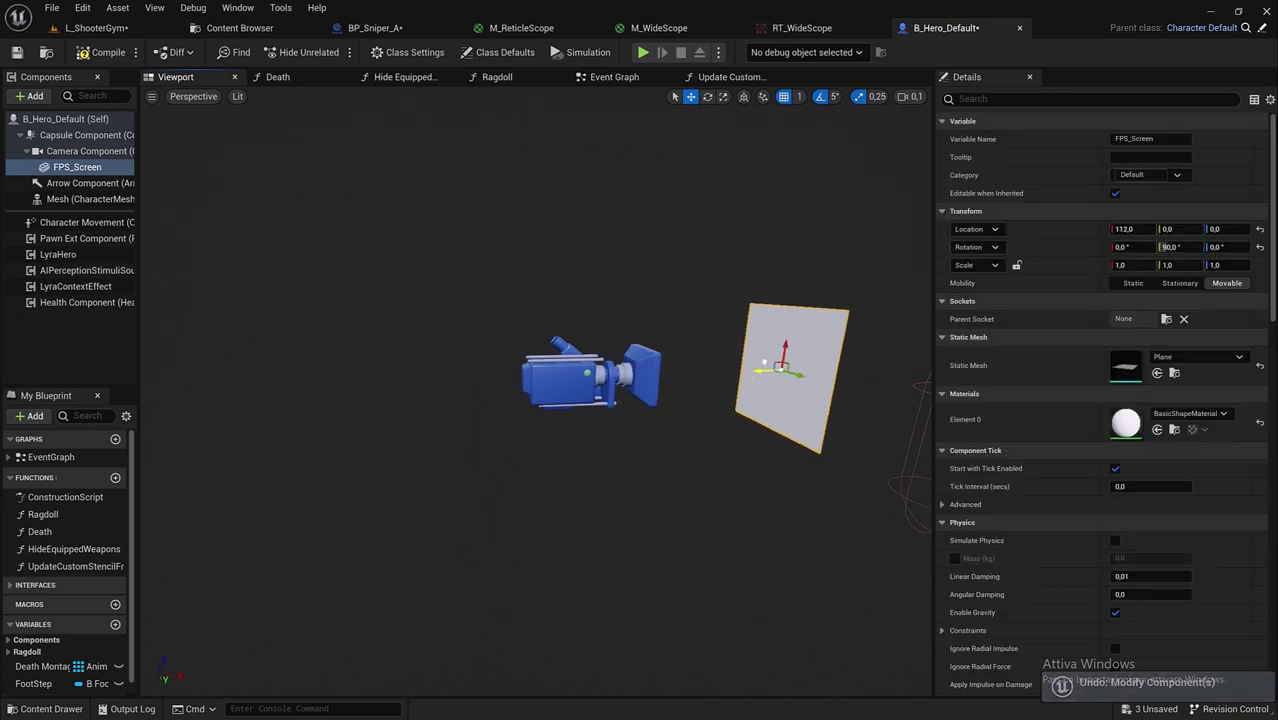
pyautogui.moveTo(832, 368); pyautogui.dragTo(679, 445, button='right')
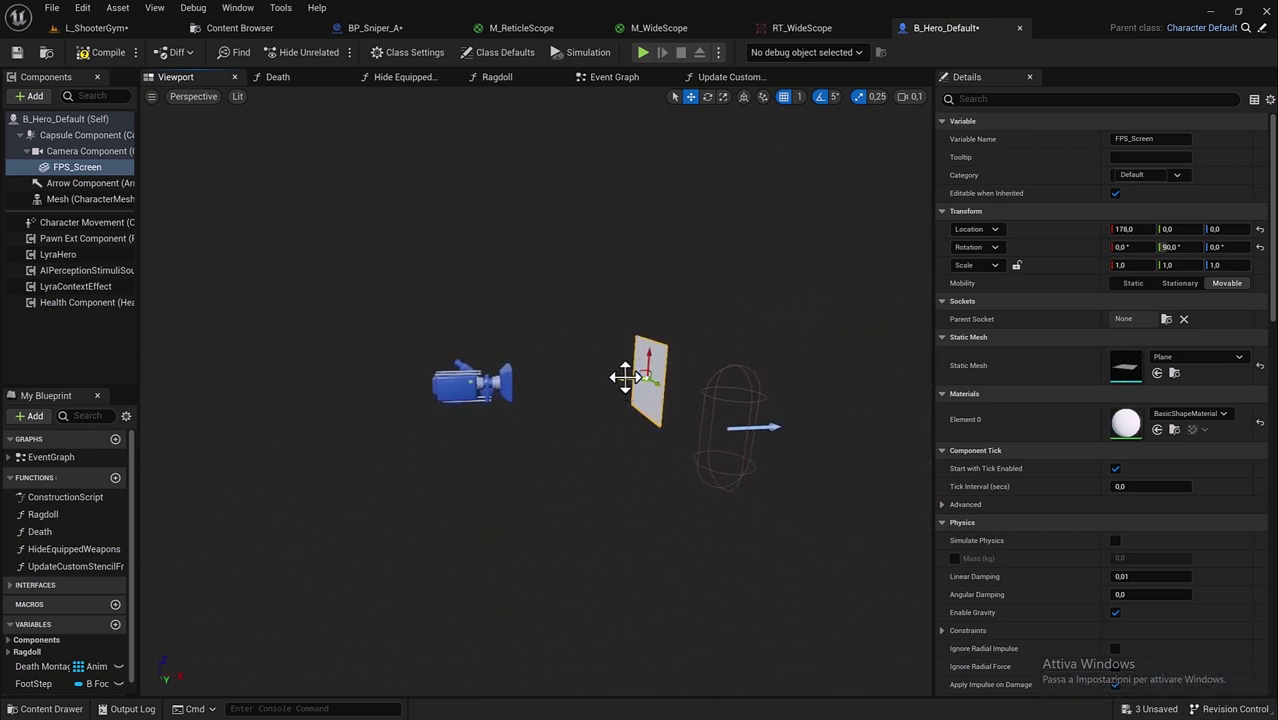
pyautogui.moveTo(625, 385); pyautogui.dragTo(620, 377)
pyautogui.moveTo(679, 445); pyautogui.dragTo(560, 445, button='right')
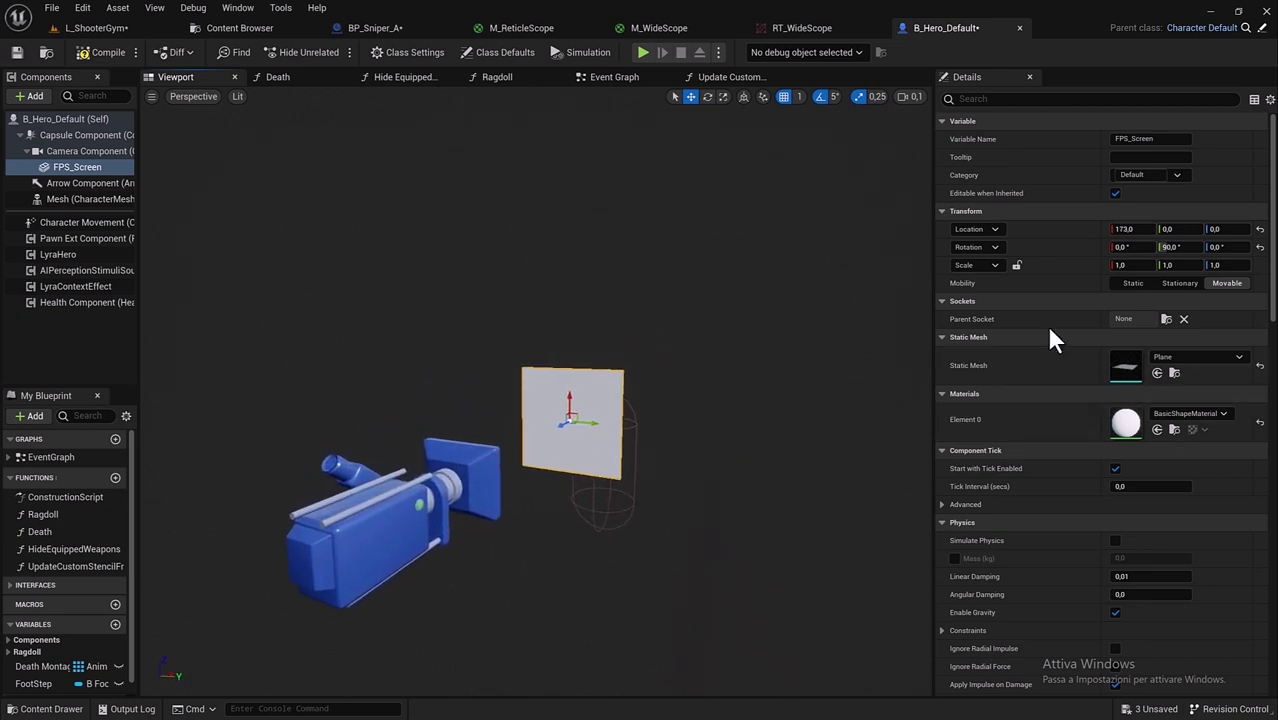
pyautogui.click(1131, 265)
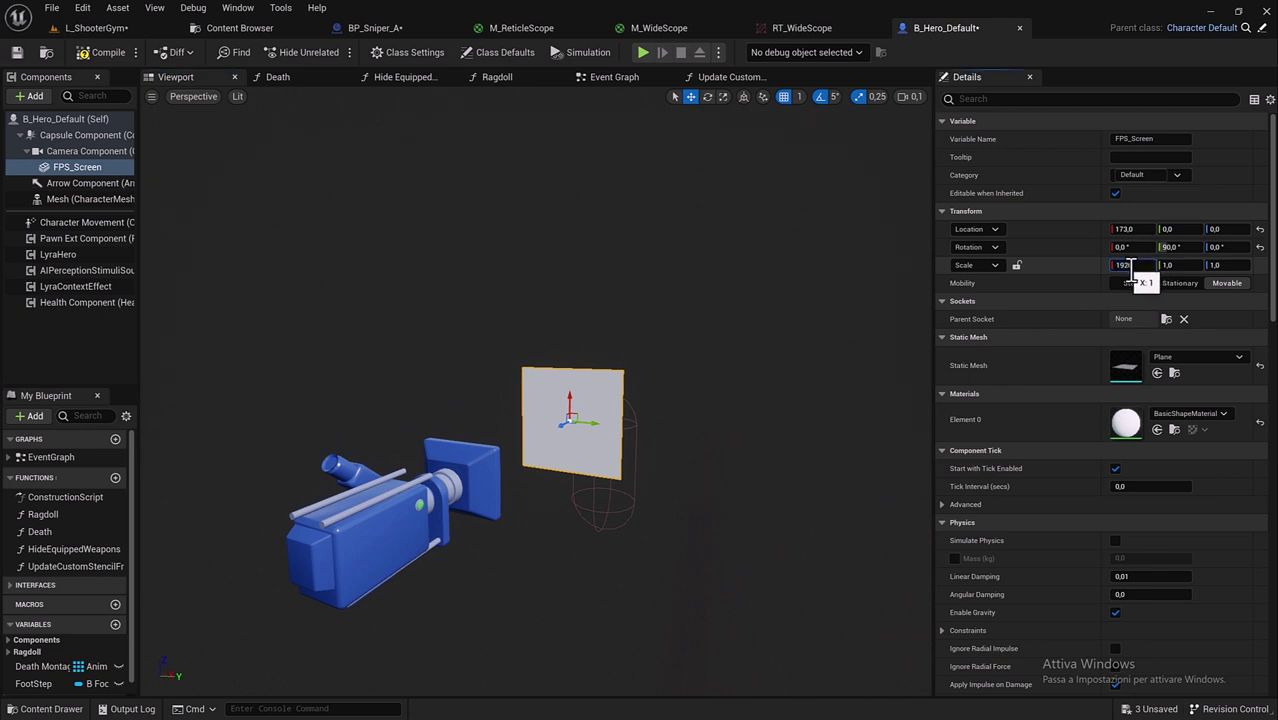
# Step: Scale FPS_Screen to 1, 0.5625, 1 and rotate it 90° to face the camera
pyautogui.write('0')
pyautogui.press('Tab')
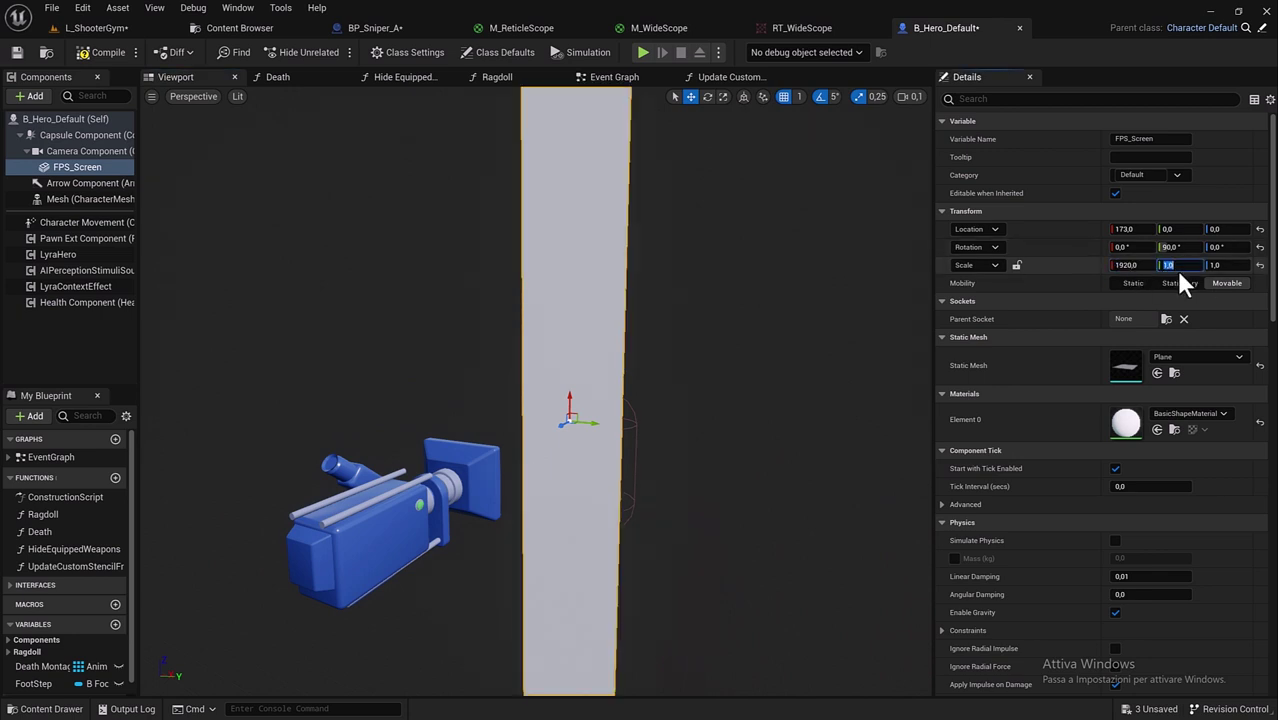
pyautogui.write('1080')
pyautogui.press('Return')
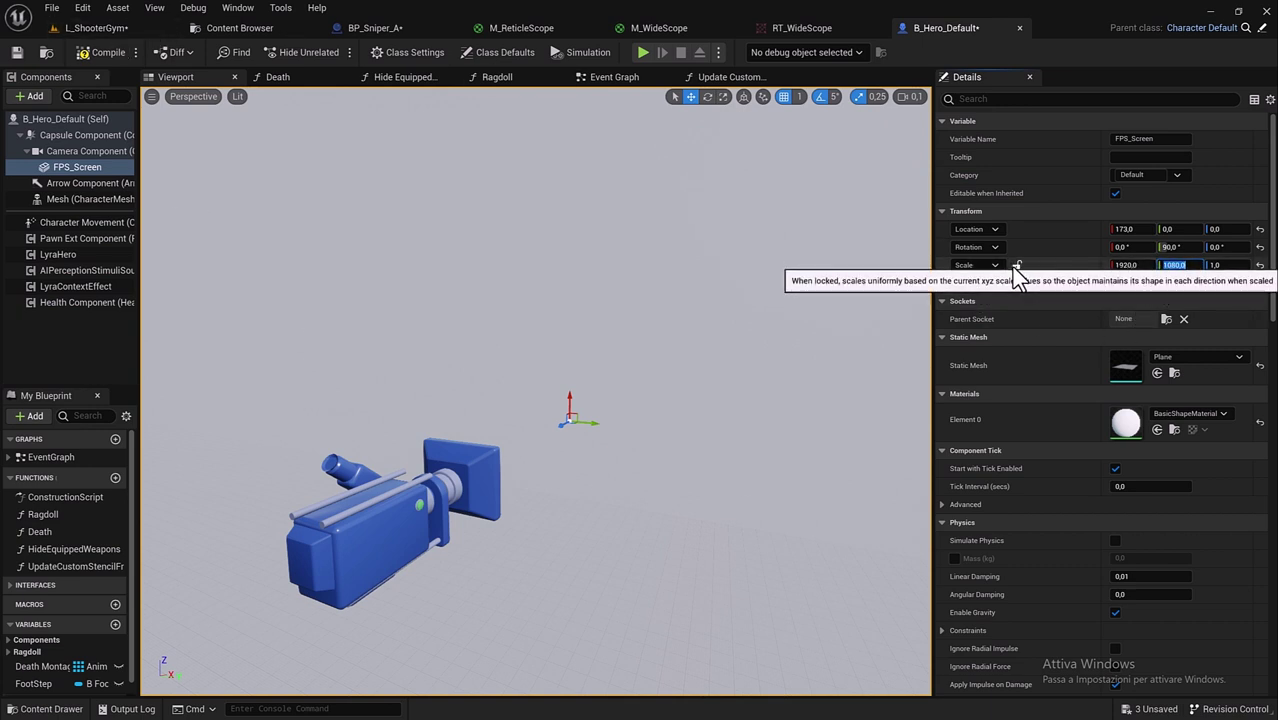
pyautogui.click(1136, 267)
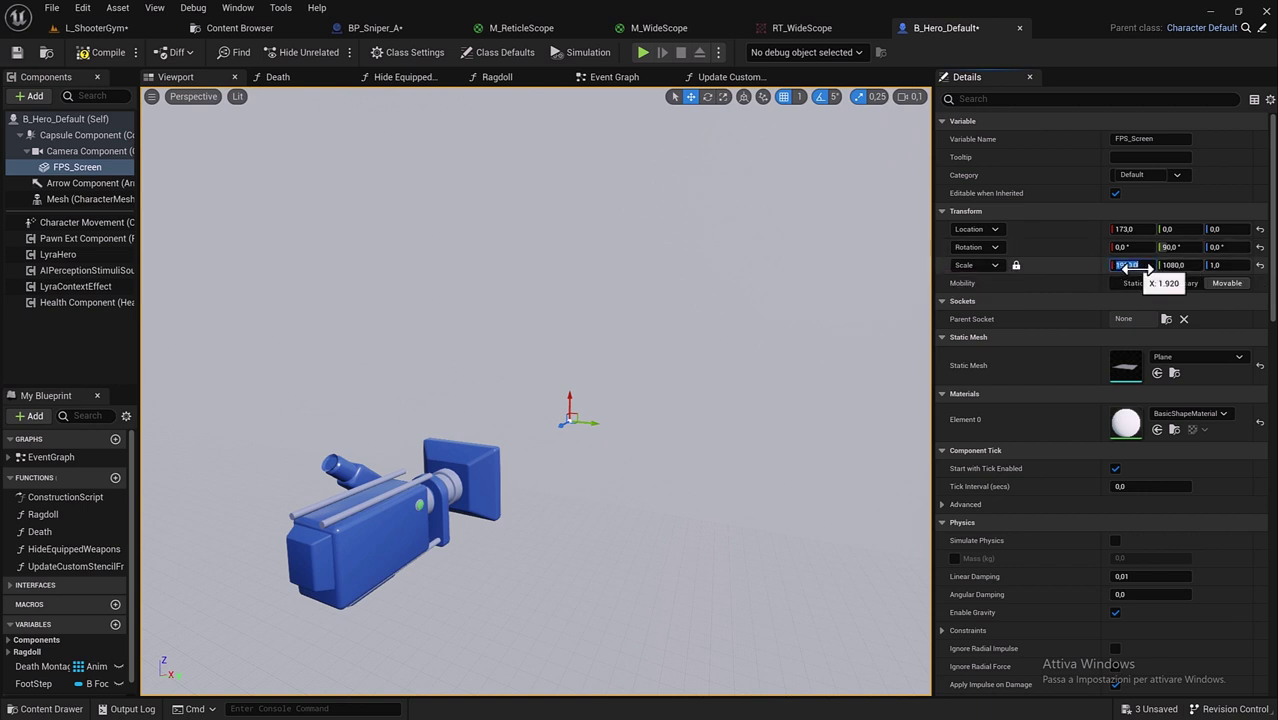
pyautogui.write('1')
pyautogui.press('Return')
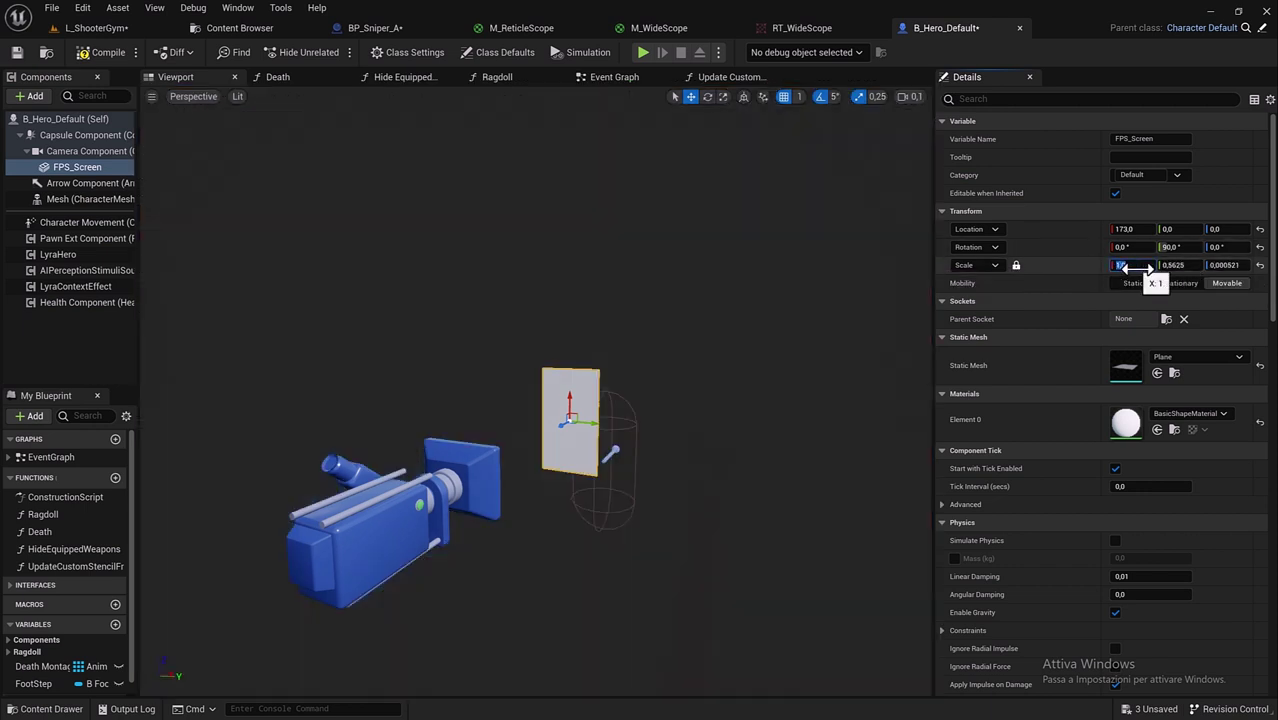
pyautogui.click(1138, 267)
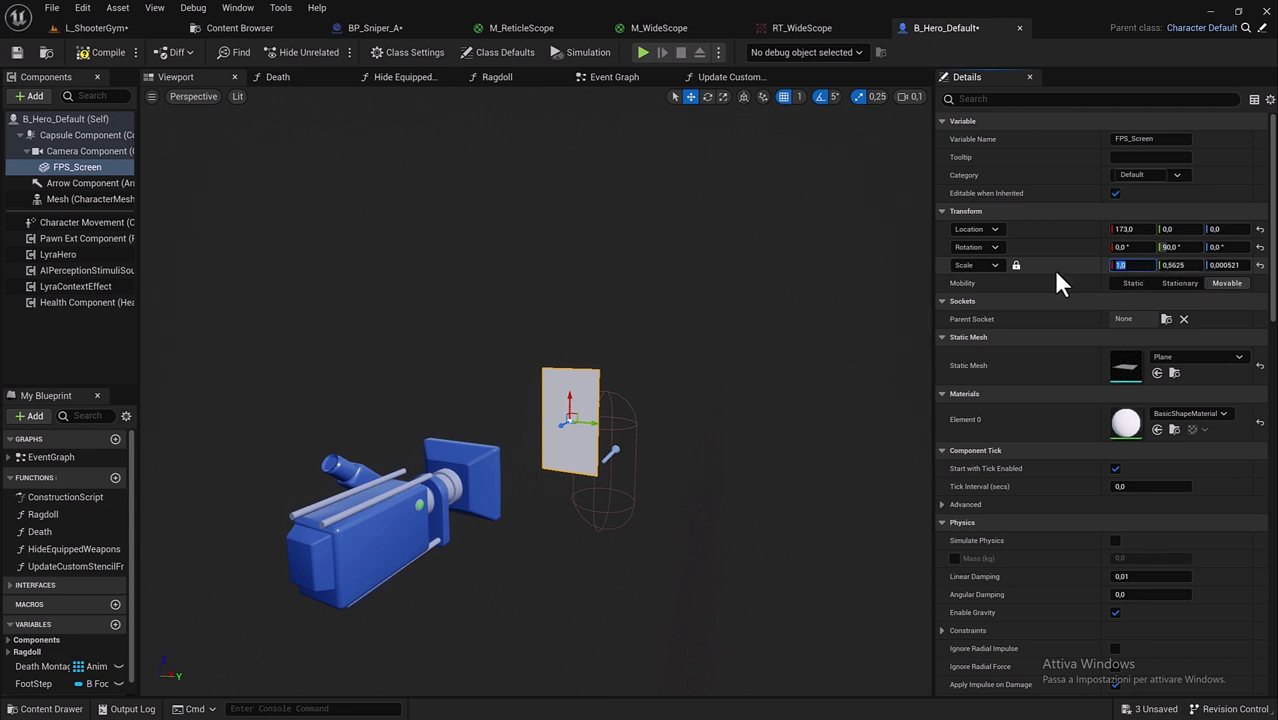
pyautogui.click(1016, 266)
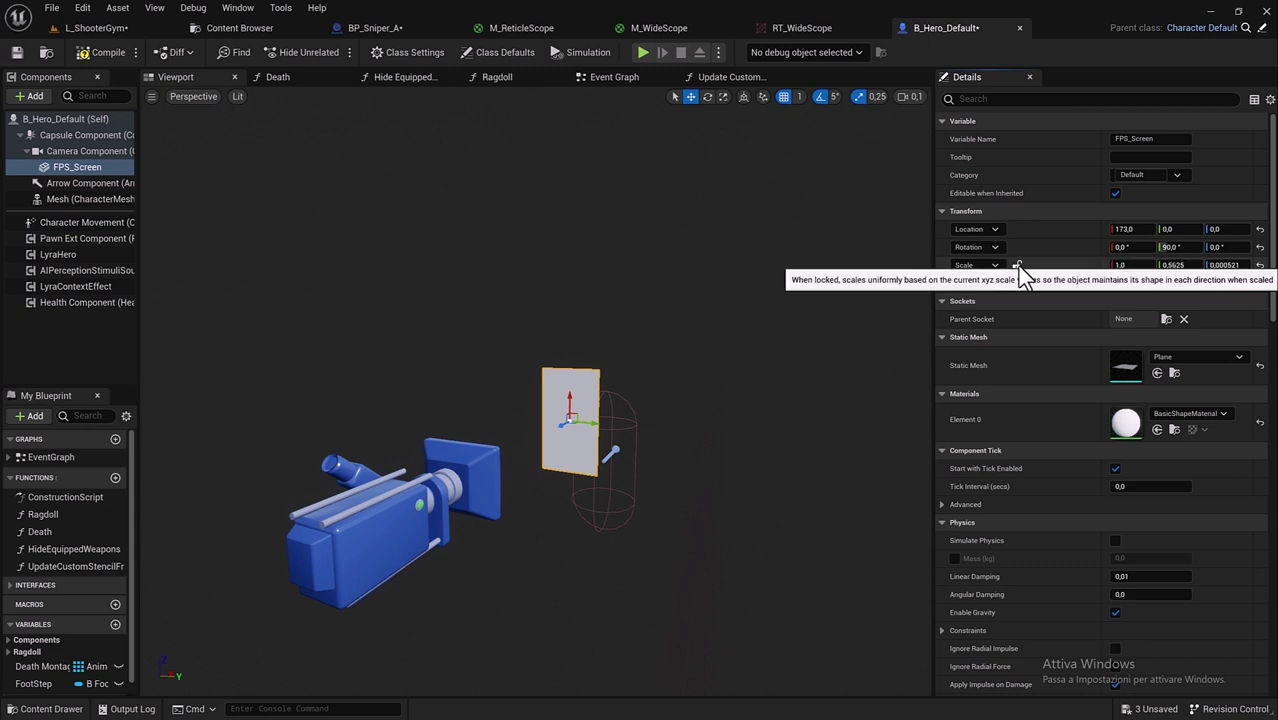
pyautogui.click(1224, 265)
pyautogui.write('1')
pyautogui.press('Return')
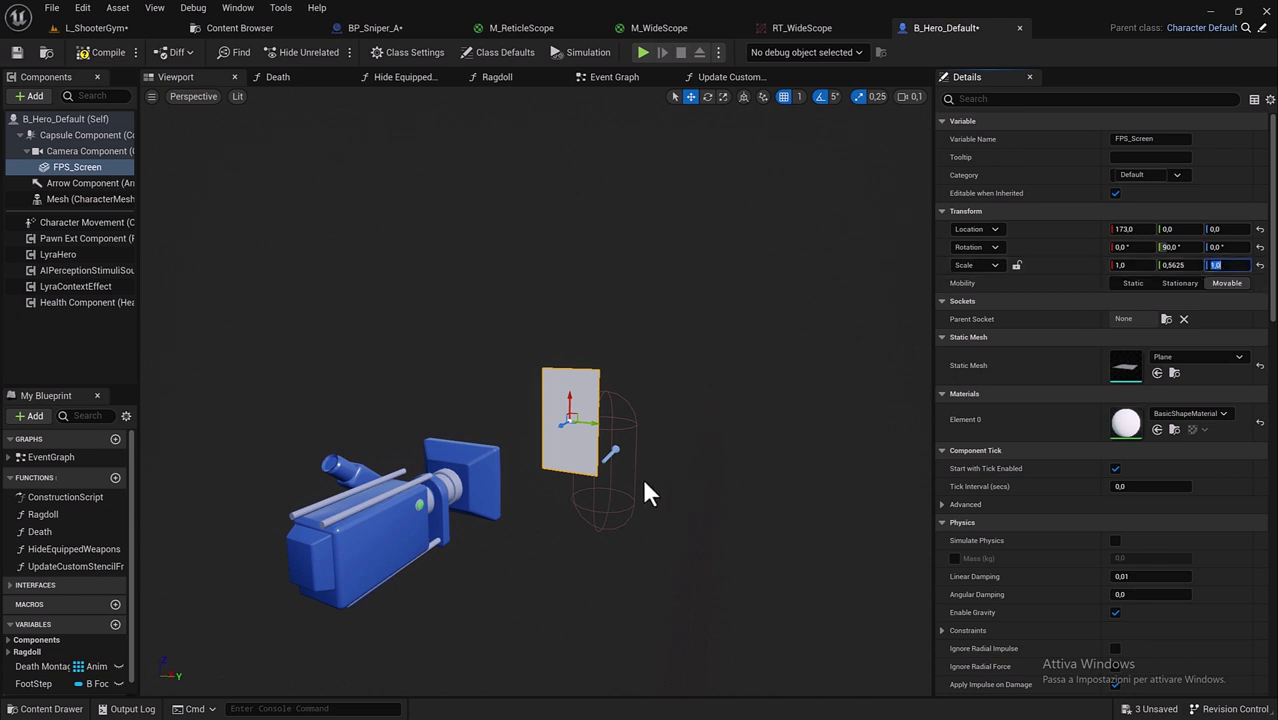
pyautogui.click(707, 96)
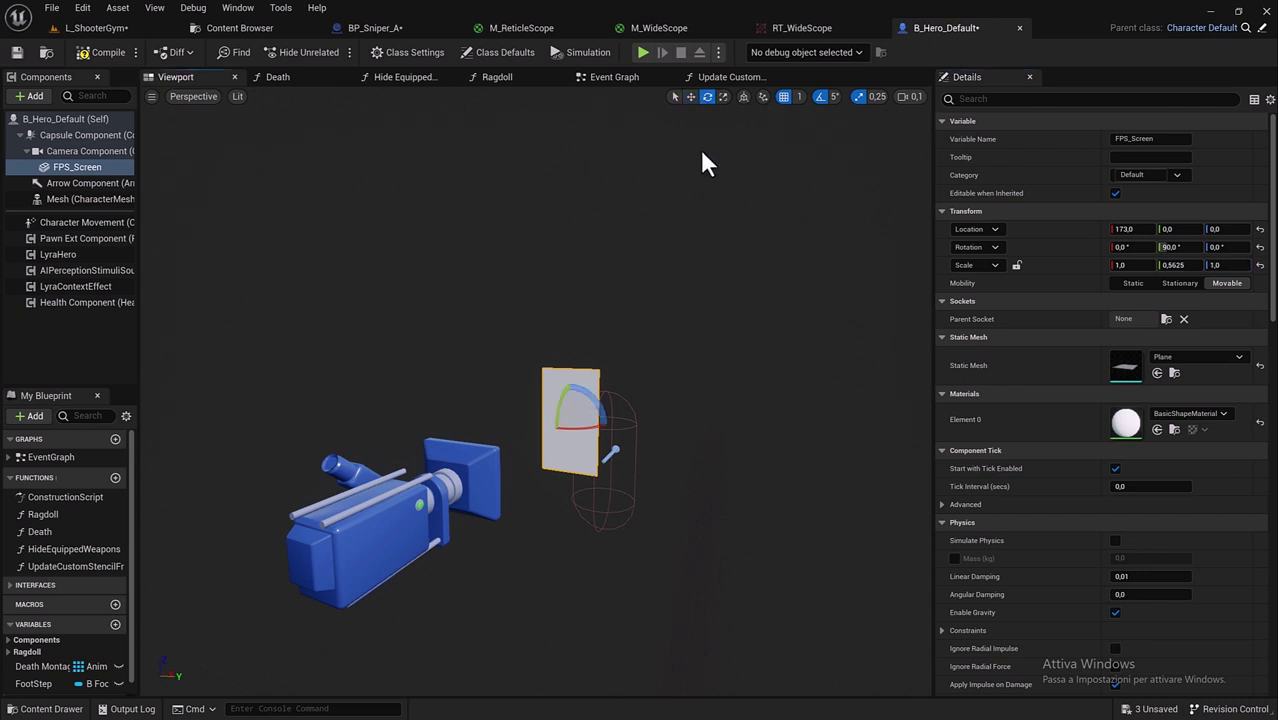
pyautogui.moveTo(588, 395)
pyautogui.mouseDown()
pyautogui.moveTo(570, 440)
pyautogui.moveTo(619, 430)
pyautogui.mouseUp()
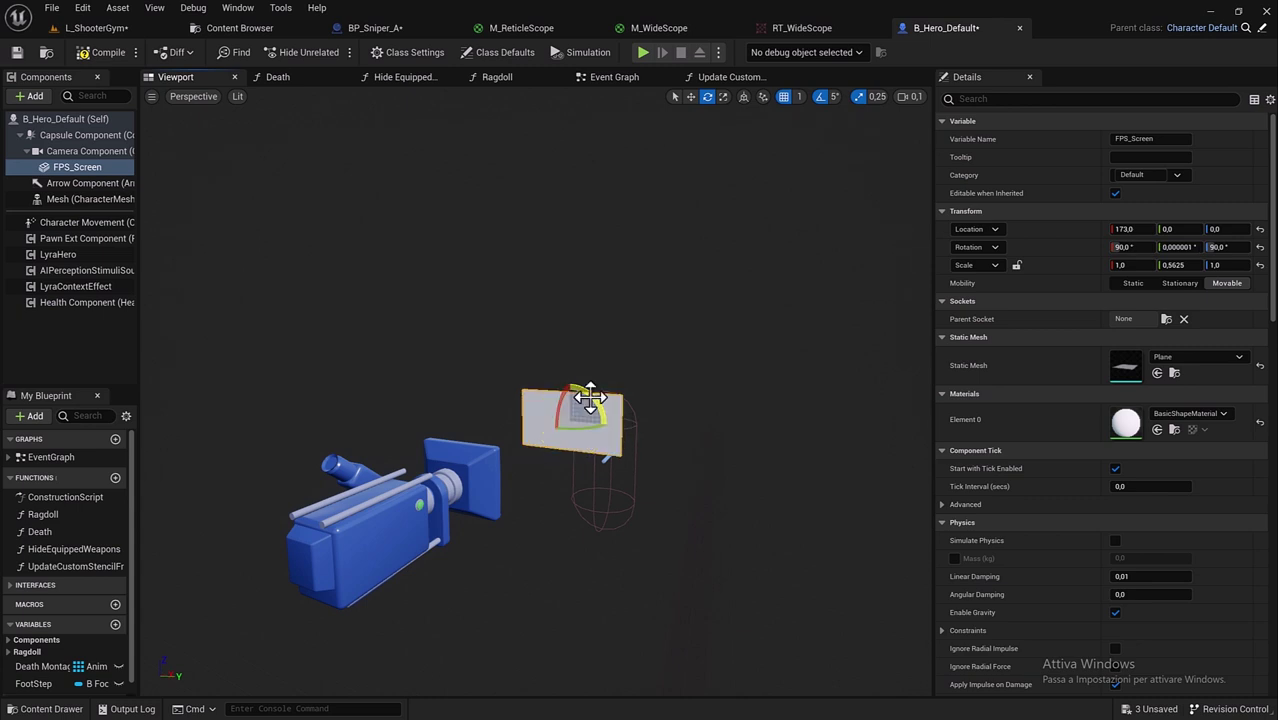
# Step: Save B_Hero_Default and open the WideScope folder with the hero_ filter cleared
pyautogui.click(20, 54)
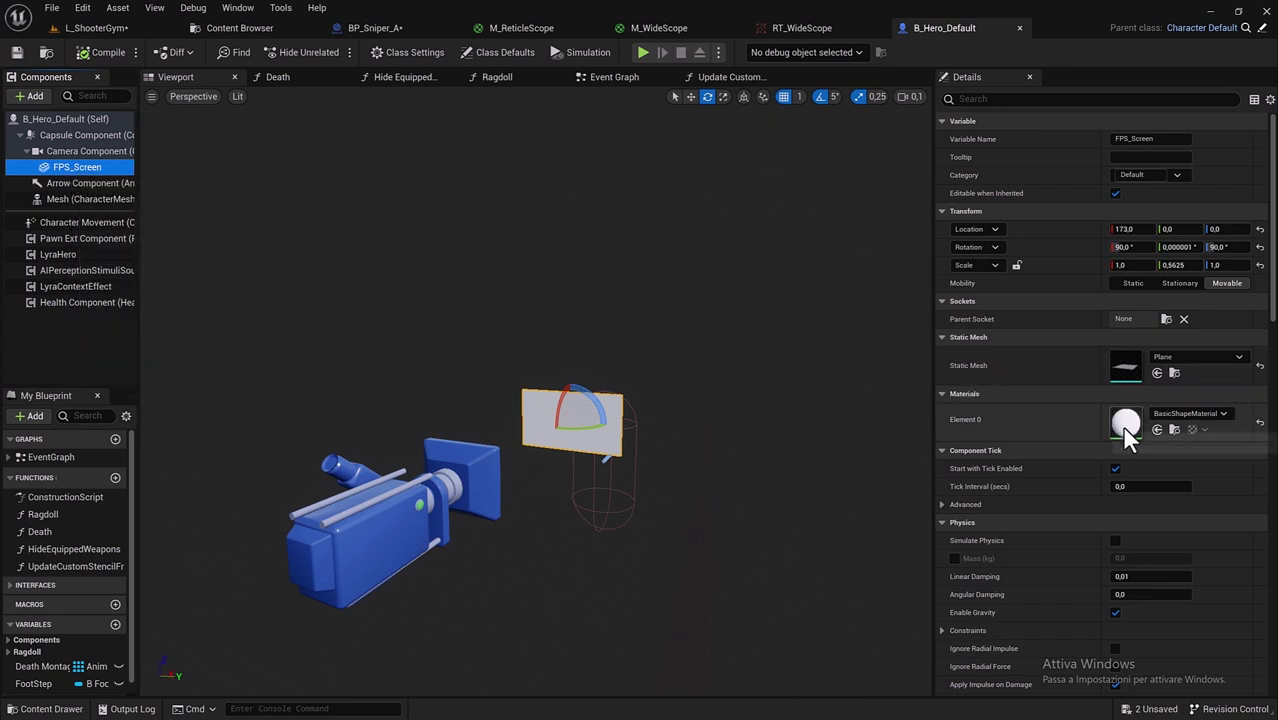
pyautogui.click(259, 31)
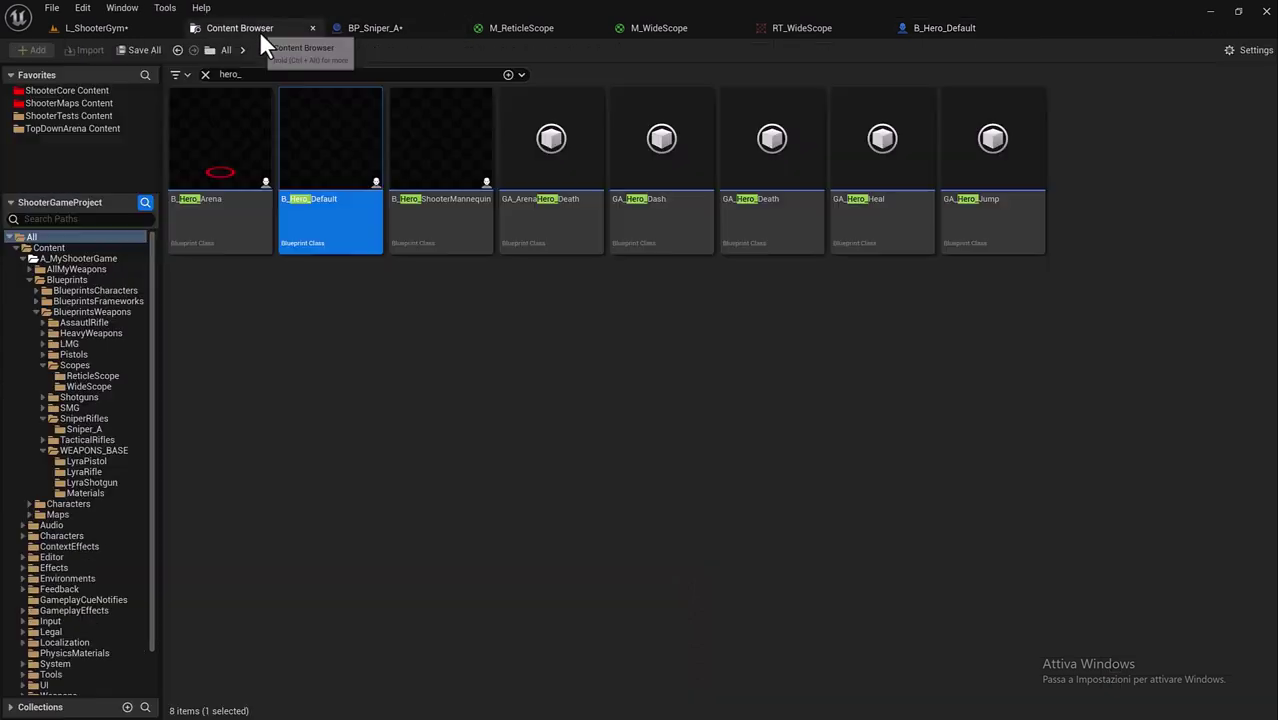
pyautogui.click(206, 75)
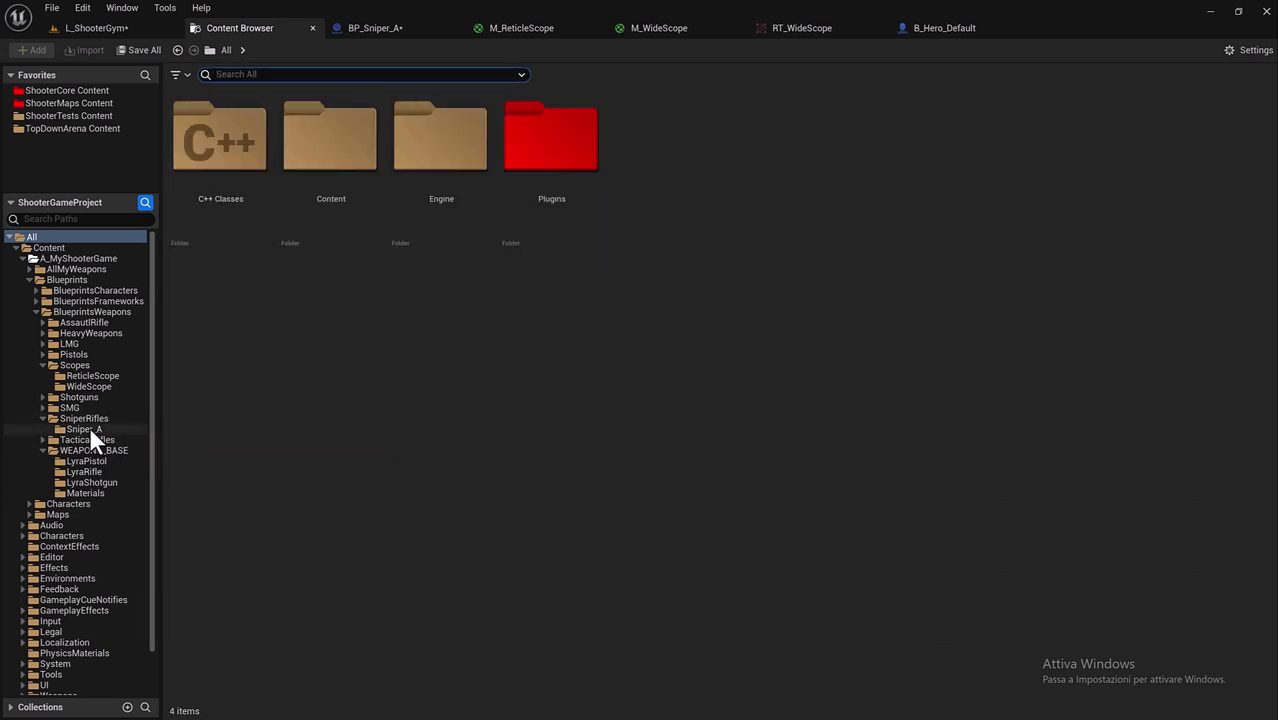
pyautogui.click(70, 386)
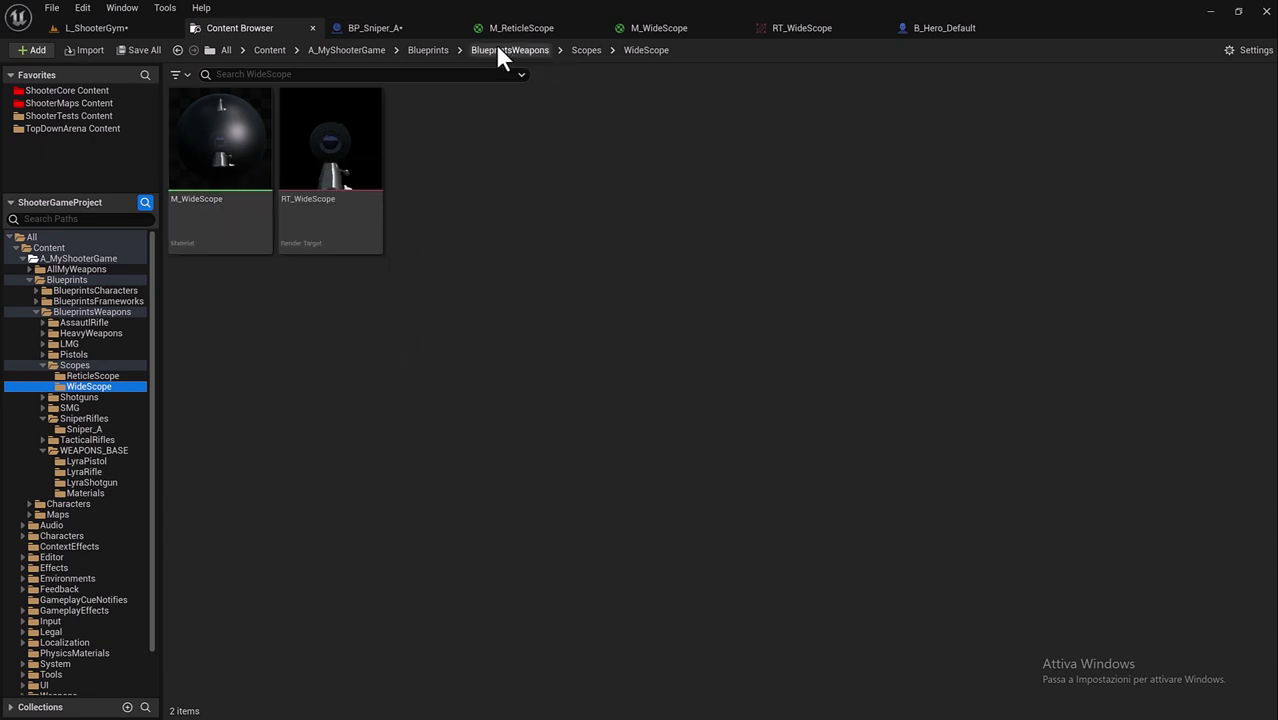
# Step: Check BP_Sniper_A's capture settings, then select M_WideScope and return to B_Hero_Default
pyautogui.click(405, 30)
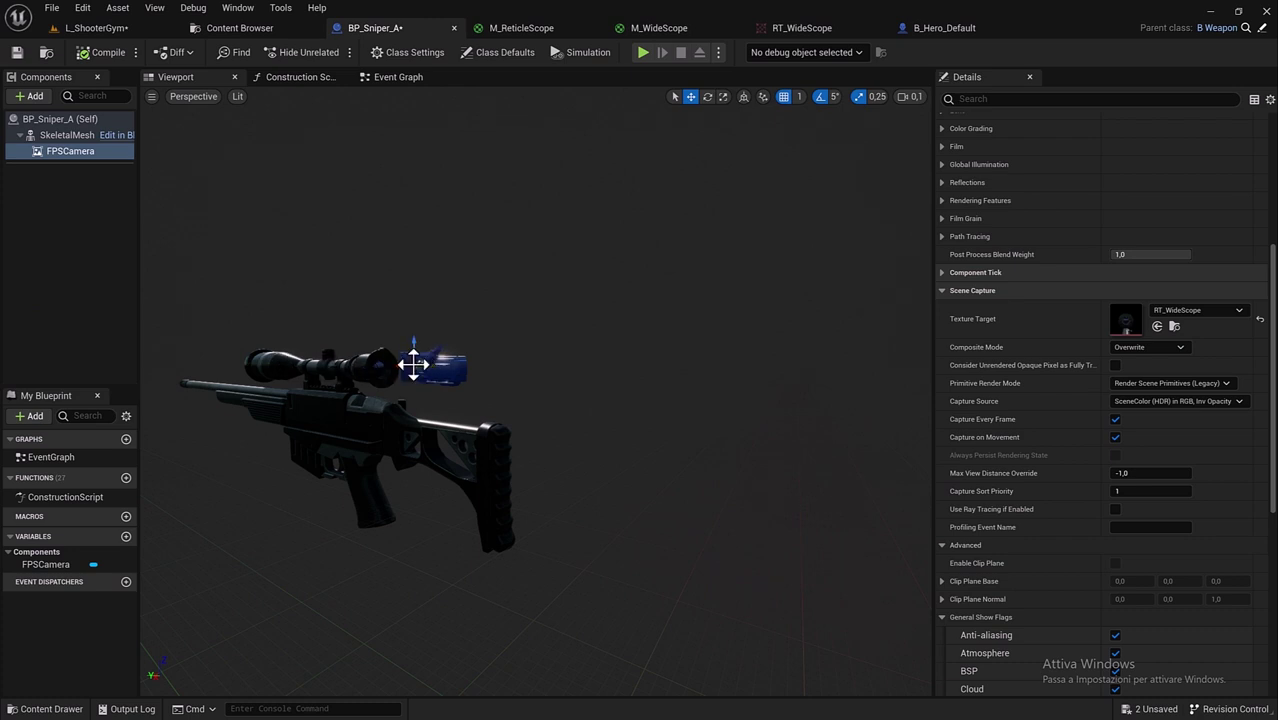
pyautogui.click(240, 28)
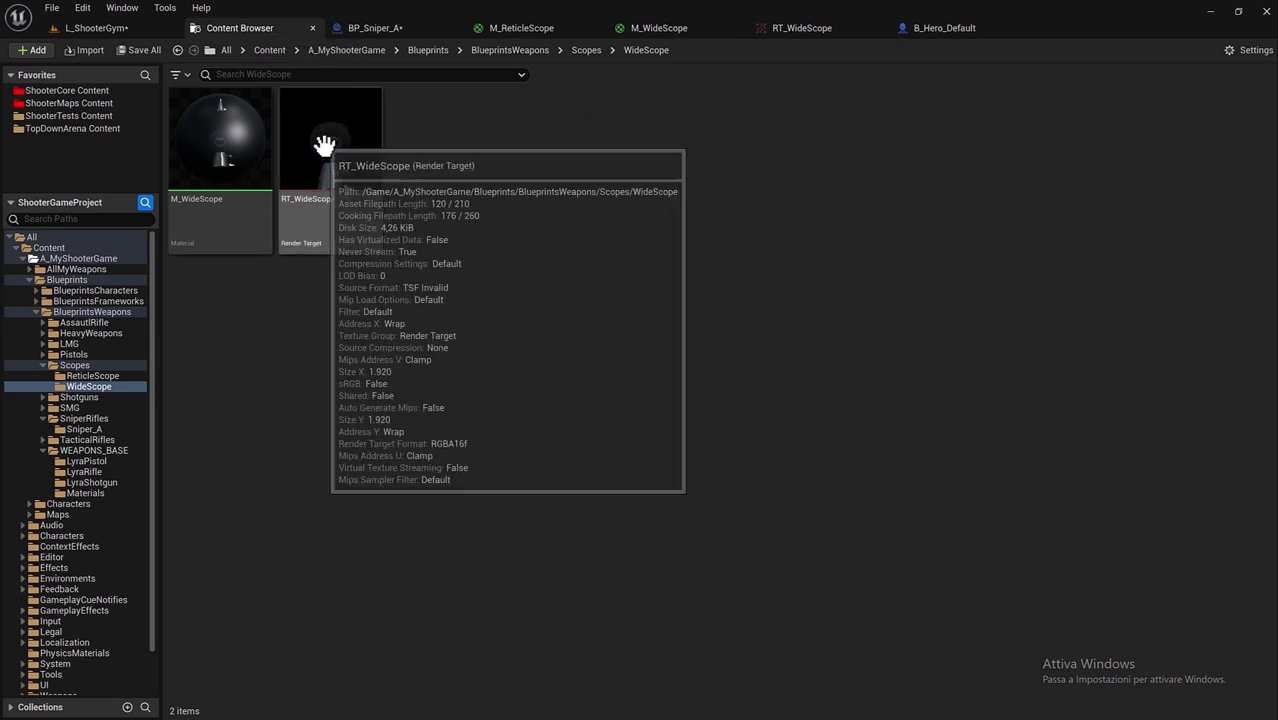
pyautogui.click(372, 30)
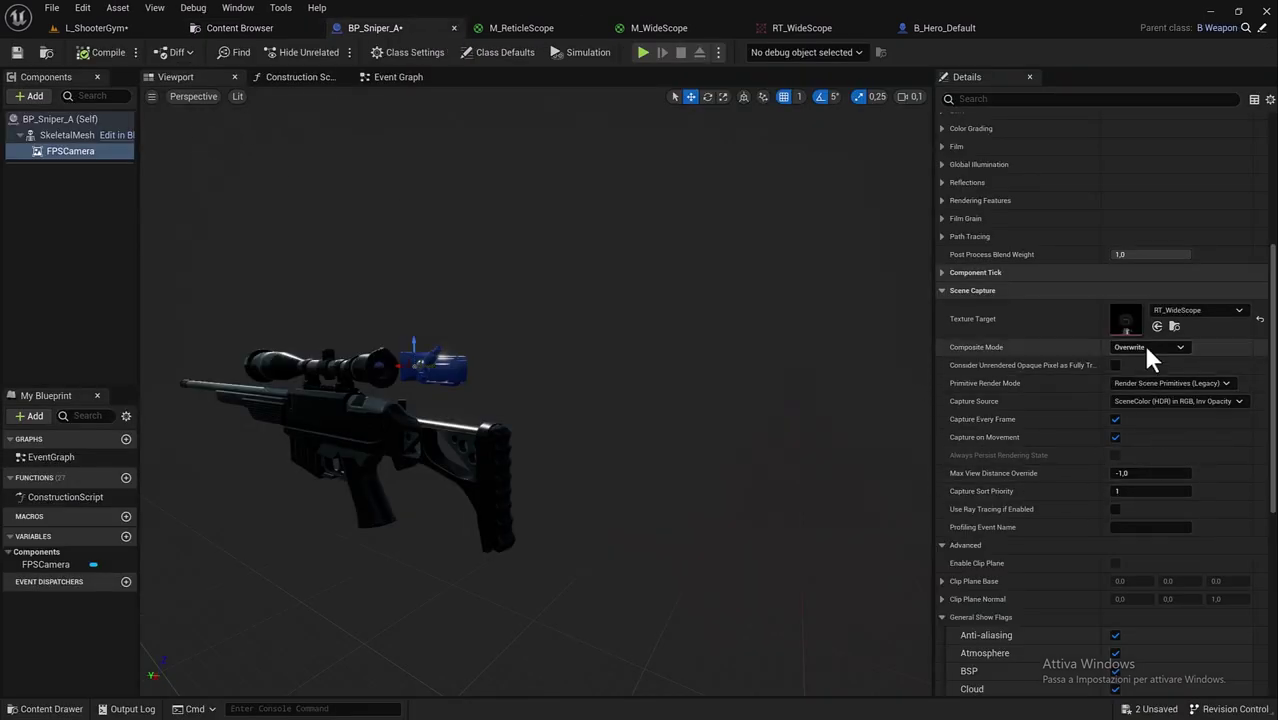
pyautogui.click(250, 28)
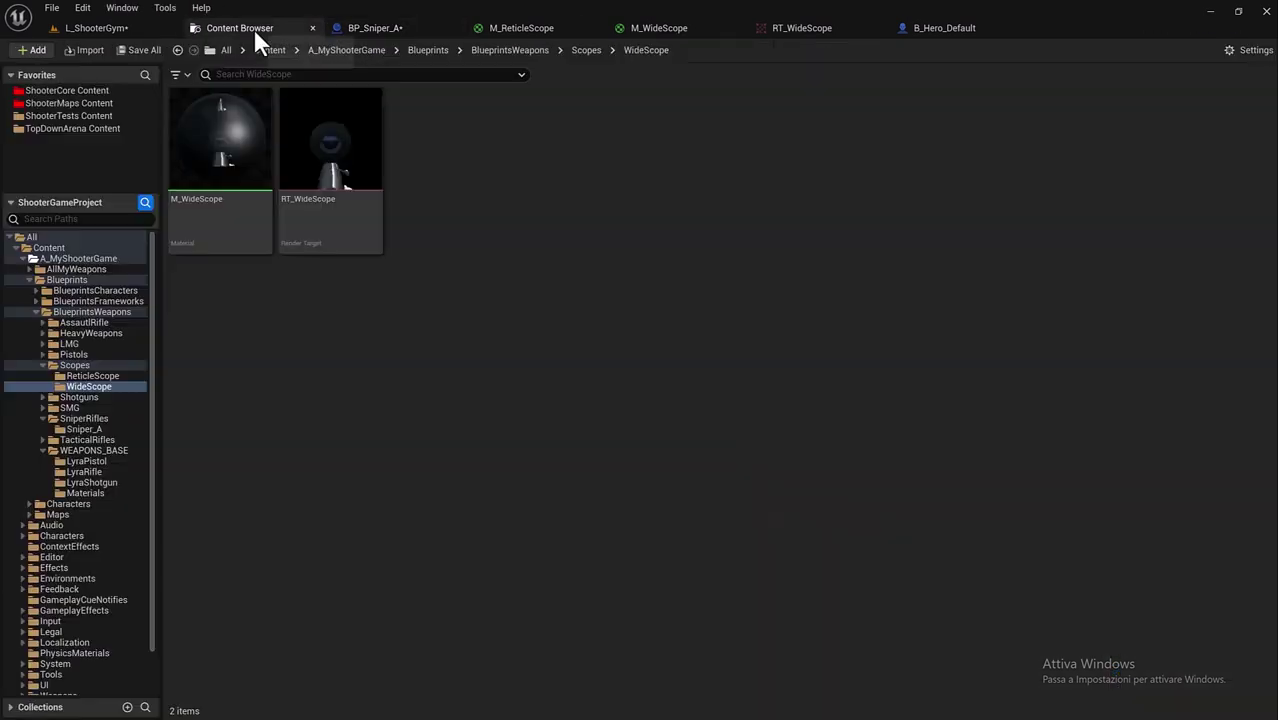
pyautogui.moveTo(342, 170)
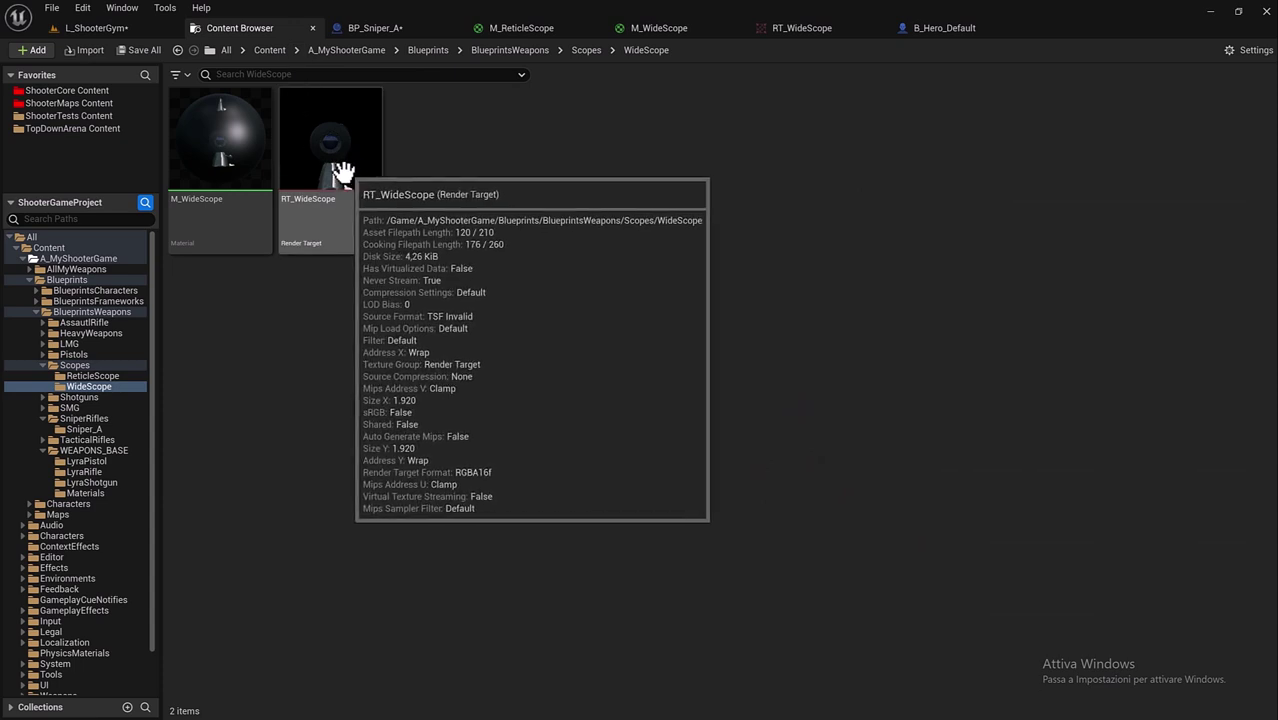
pyautogui.click(212, 150)
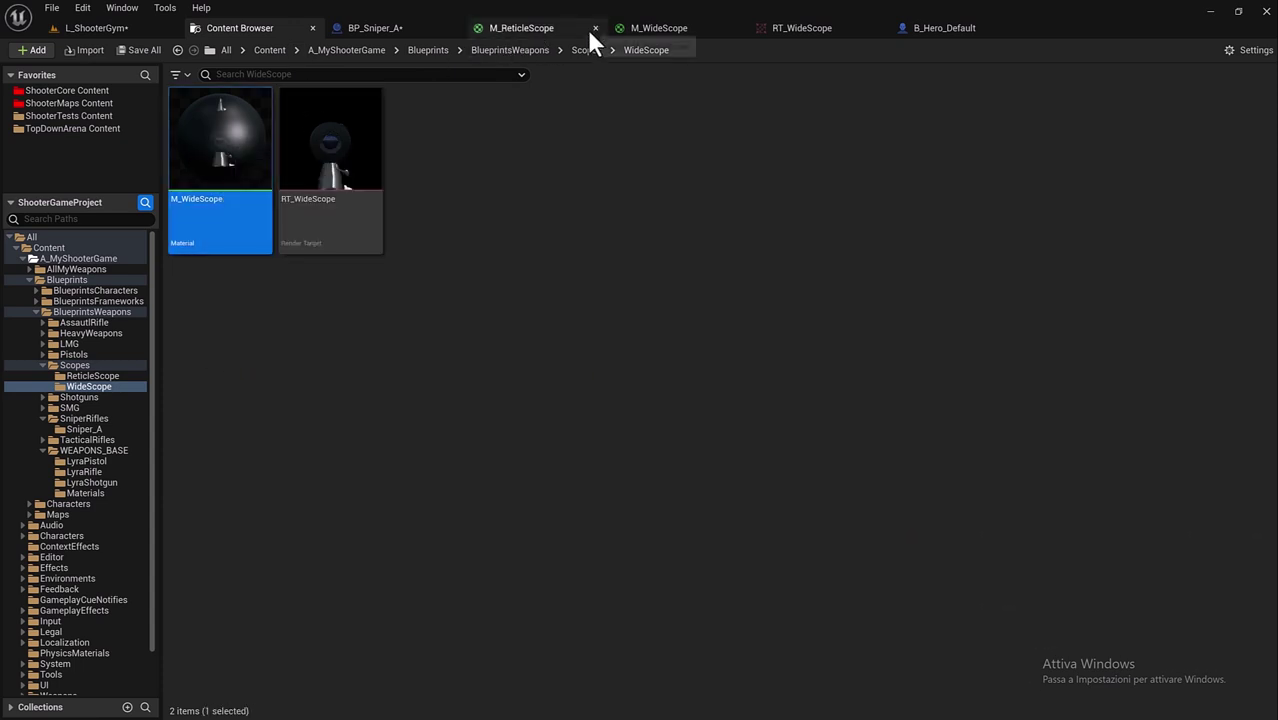
pyautogui.click(898, 30)
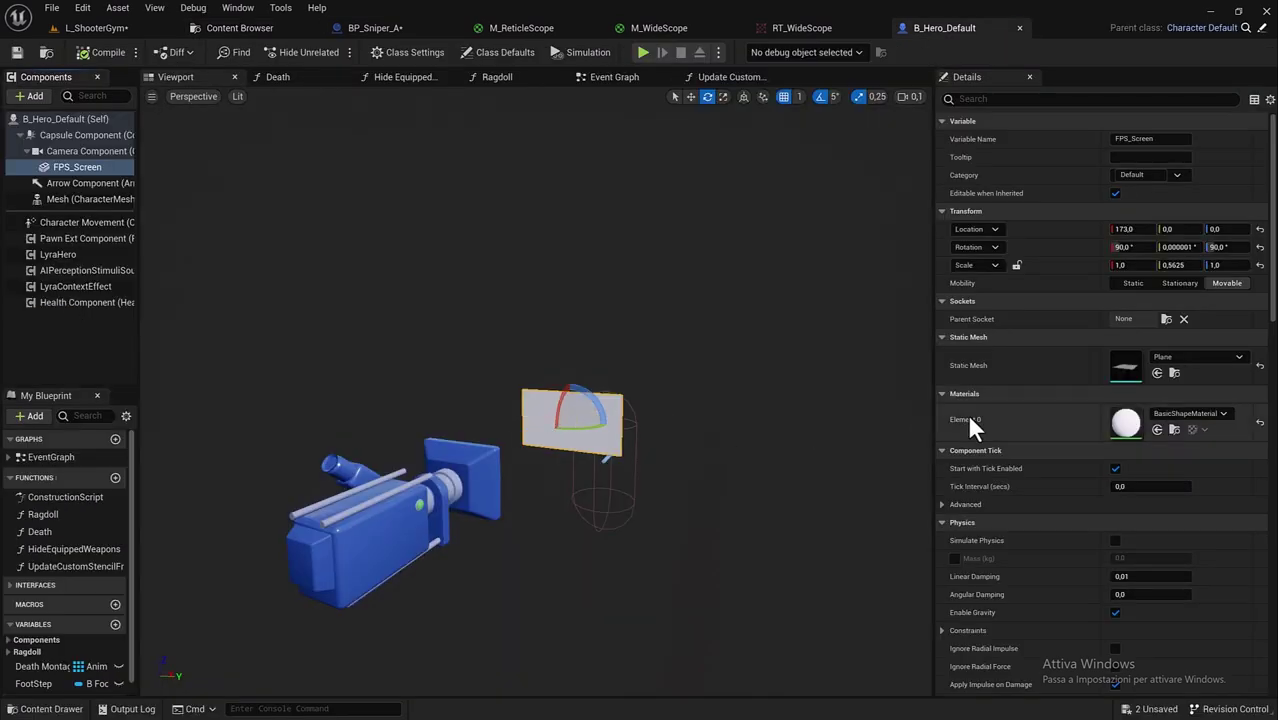
# Step: Assign M_WideScope to FPS_Screen's Element 0 material and save B_Hero_Default
pyautogui.click(1157, 428)
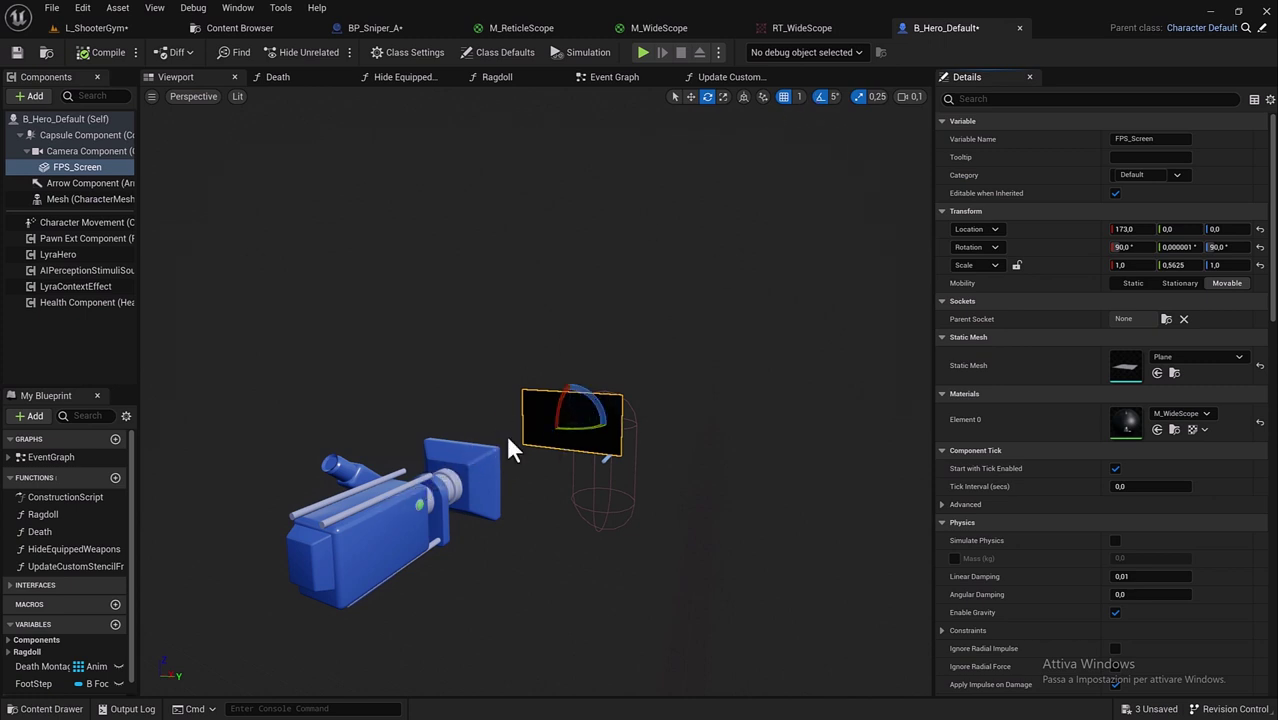
pyautogui.click(424, 28)
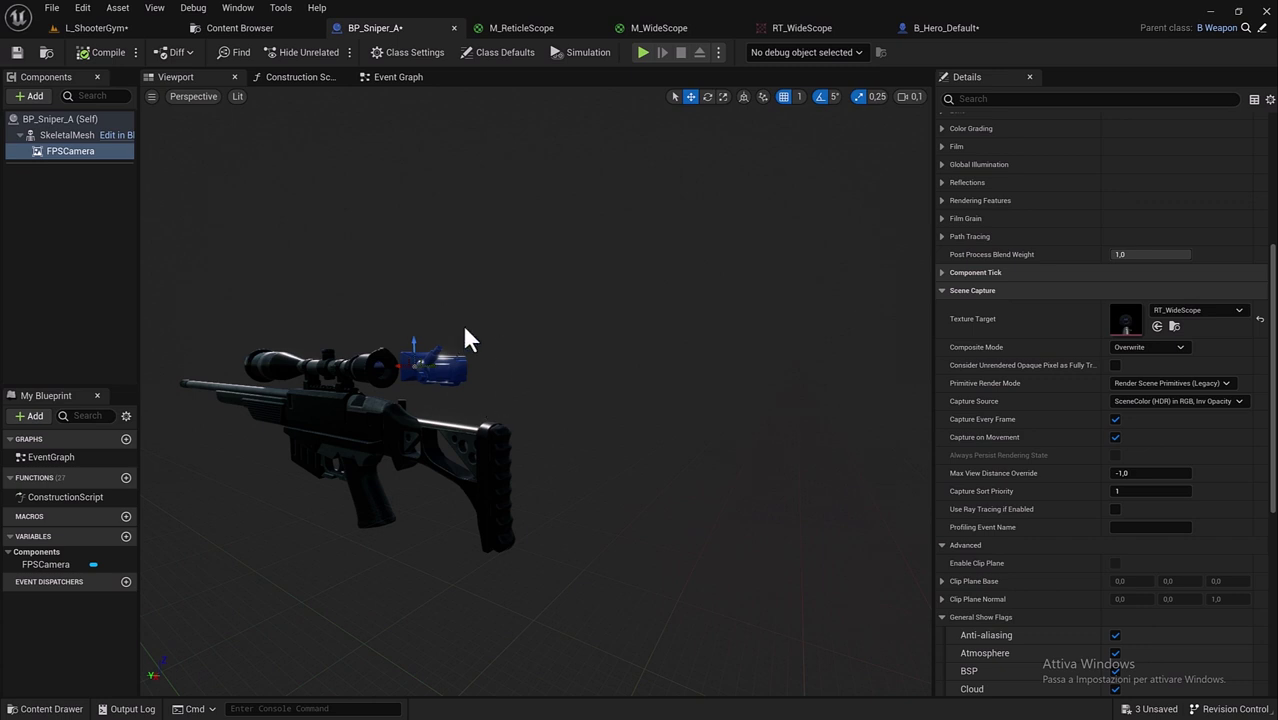
pyautogui.click(905, 28)
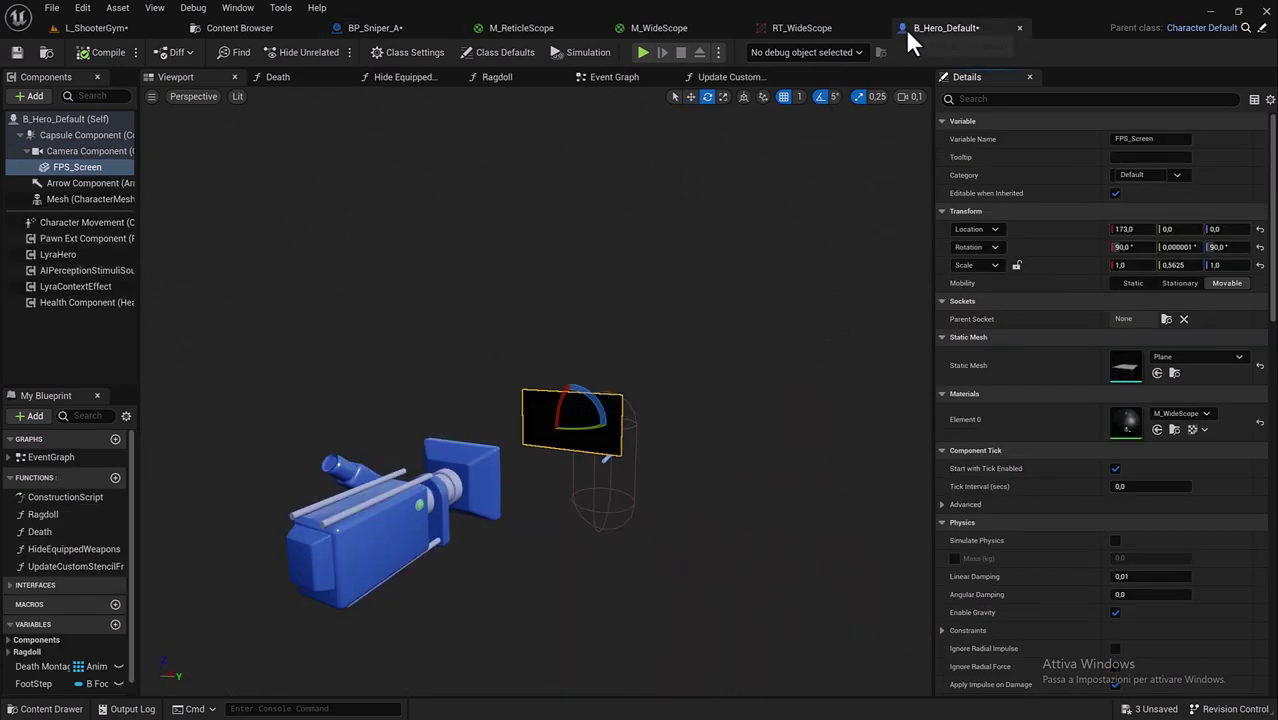
pyautogui.click(17, 53)
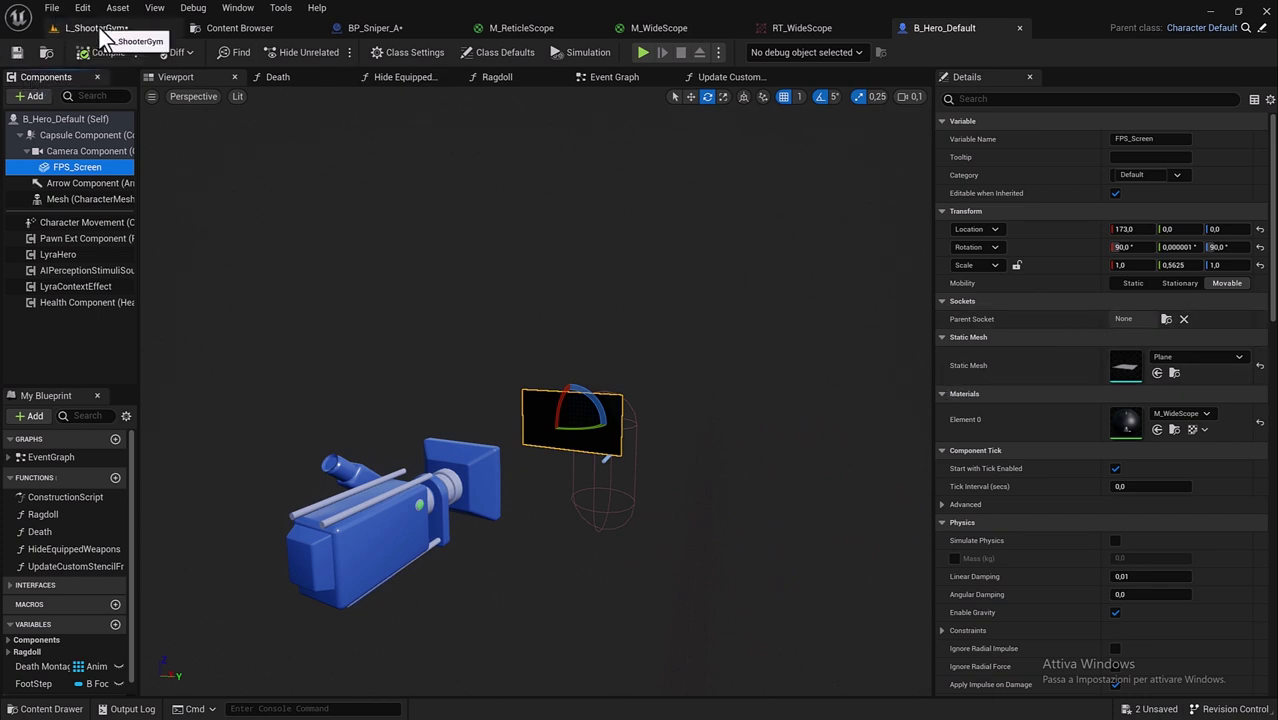
pyautogui.click(644, 56)
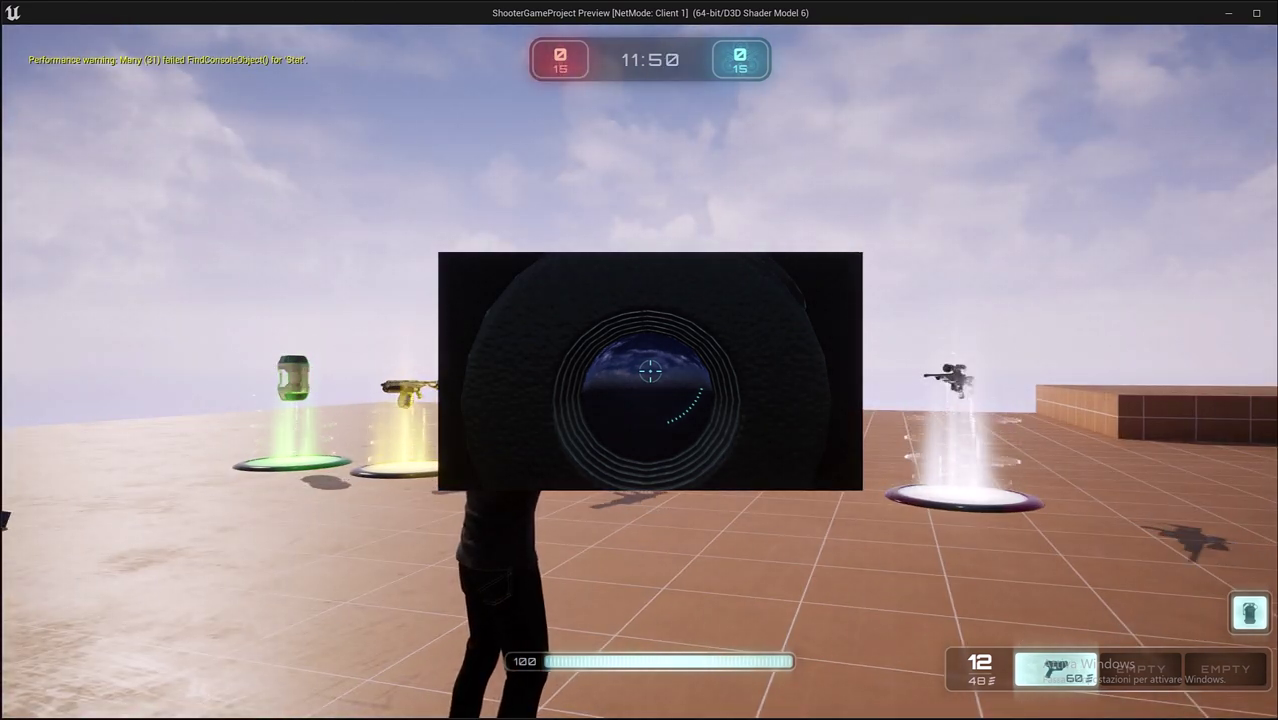
pyautogui.press('w')
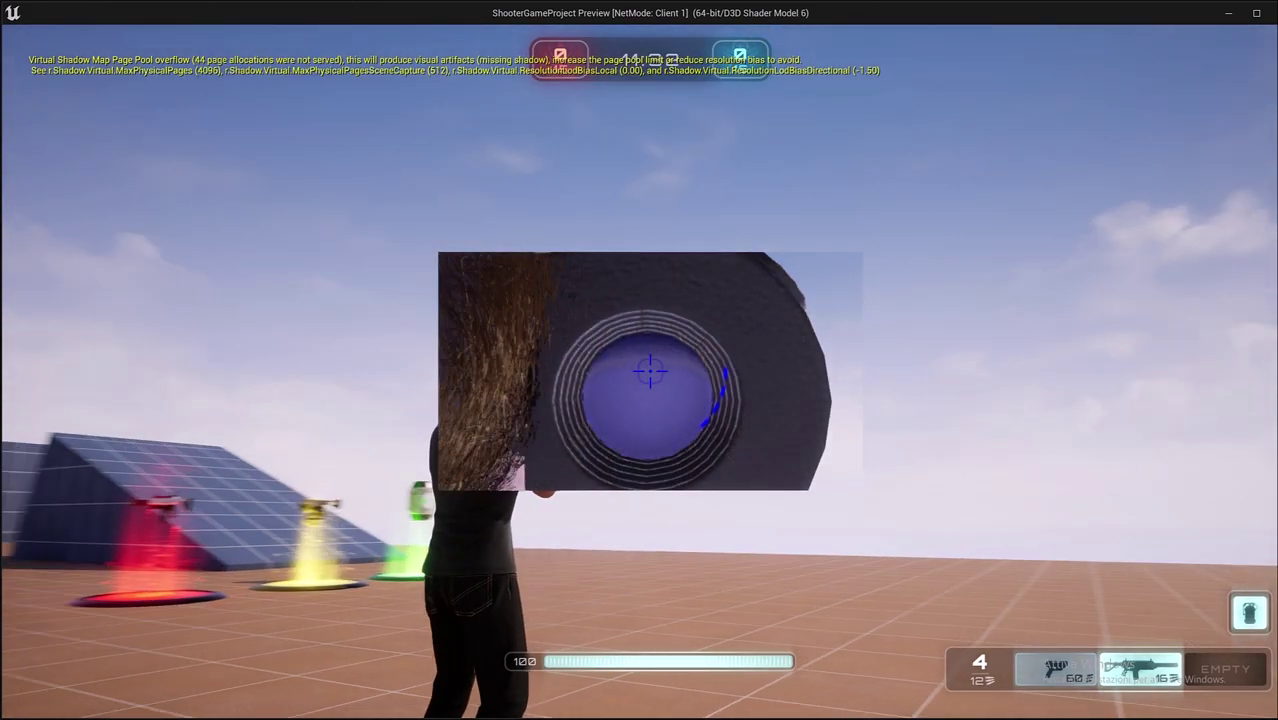
pyautogui.press('Escape')
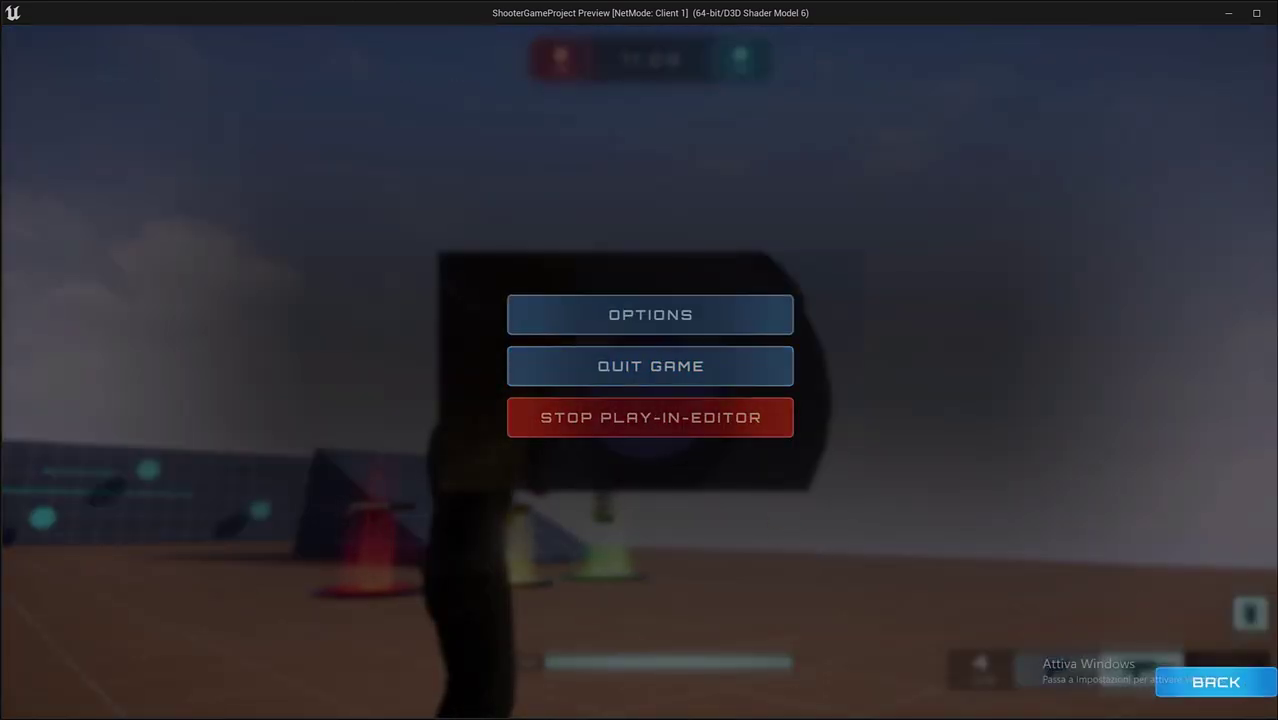
pyautogui.click(1218, 682)
pyautogui.press('1')
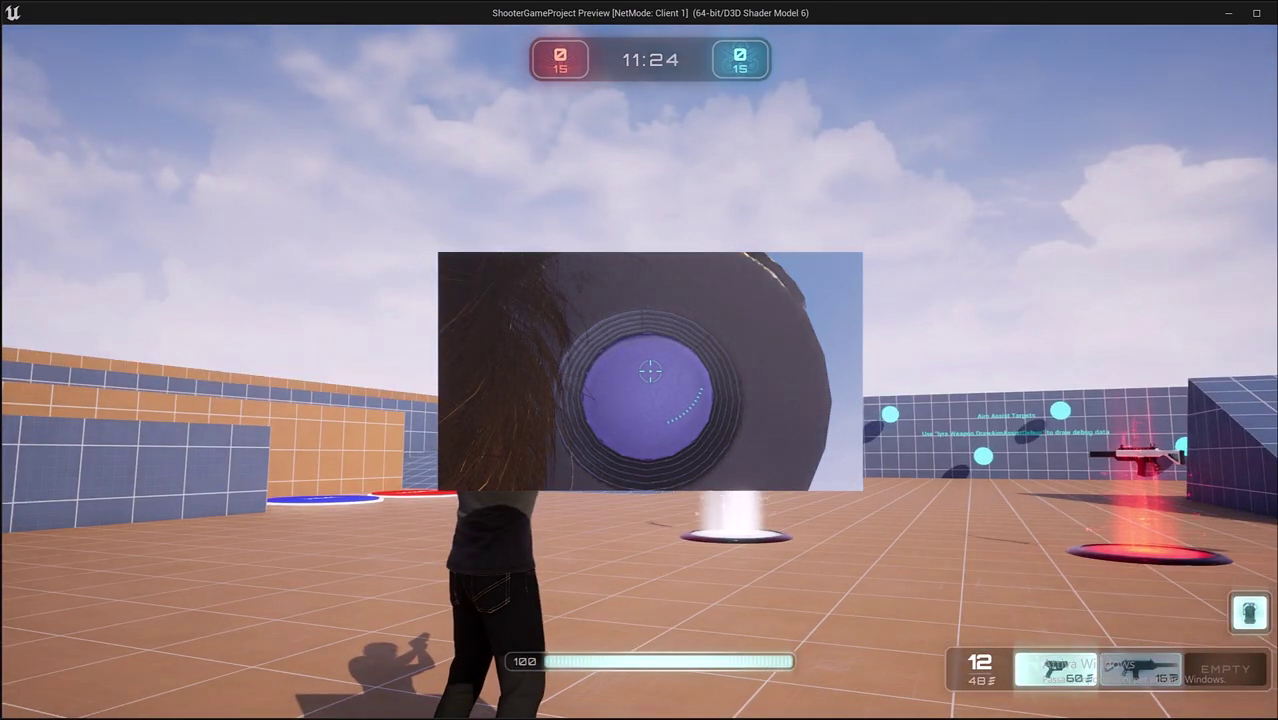
pyautogui.press('Escape')
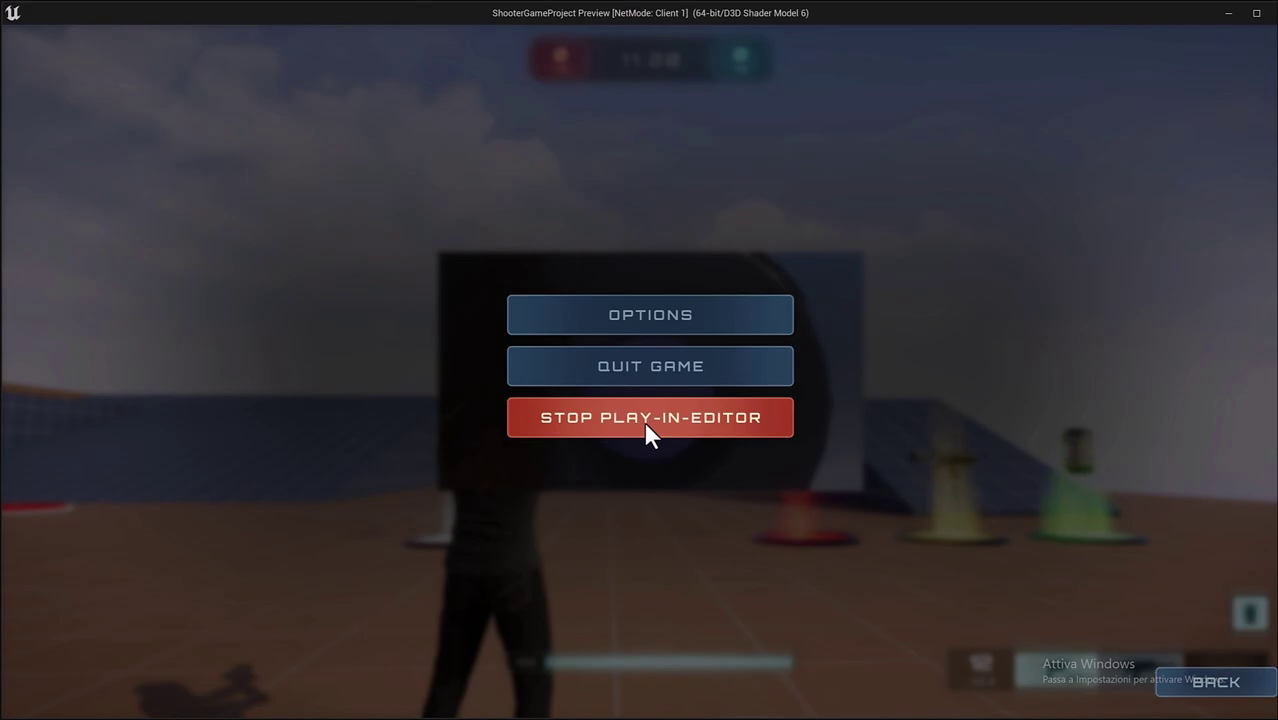
pyautogui.click(645, 421)
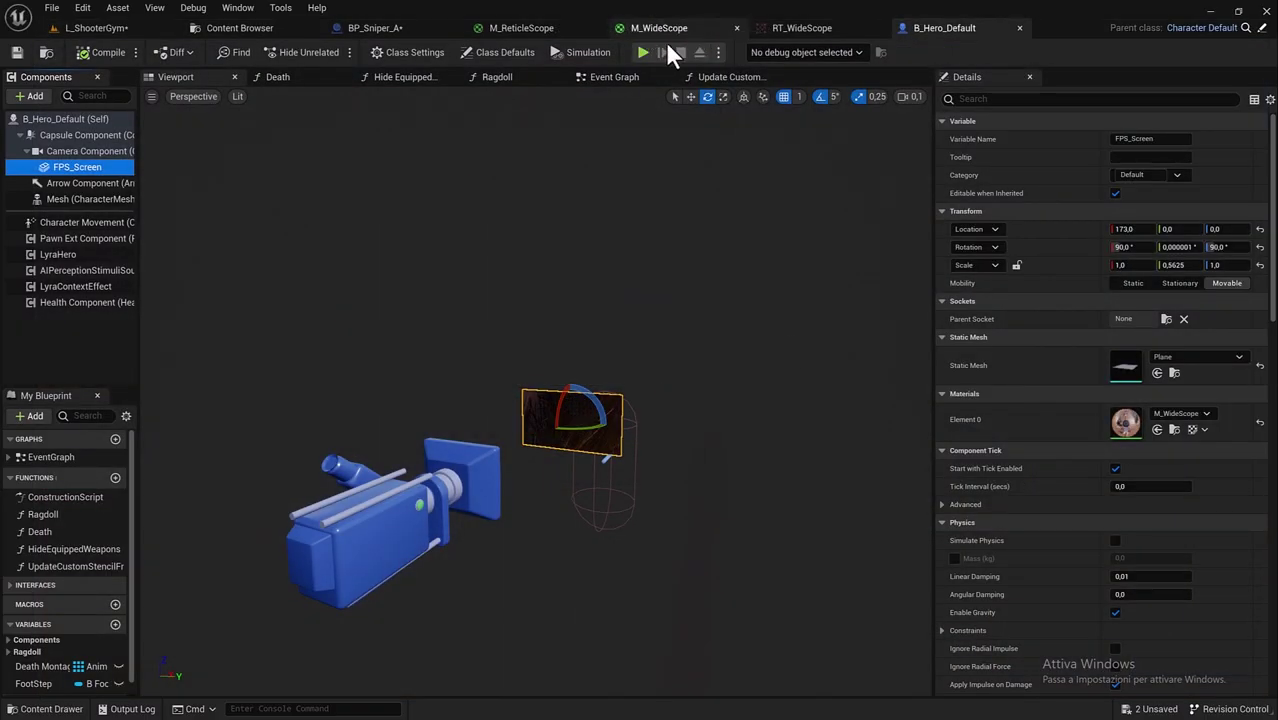
# Step: Set BP_Sniper_A's FPSCamera Field of View to 110
pyautogui.click(403, 26)
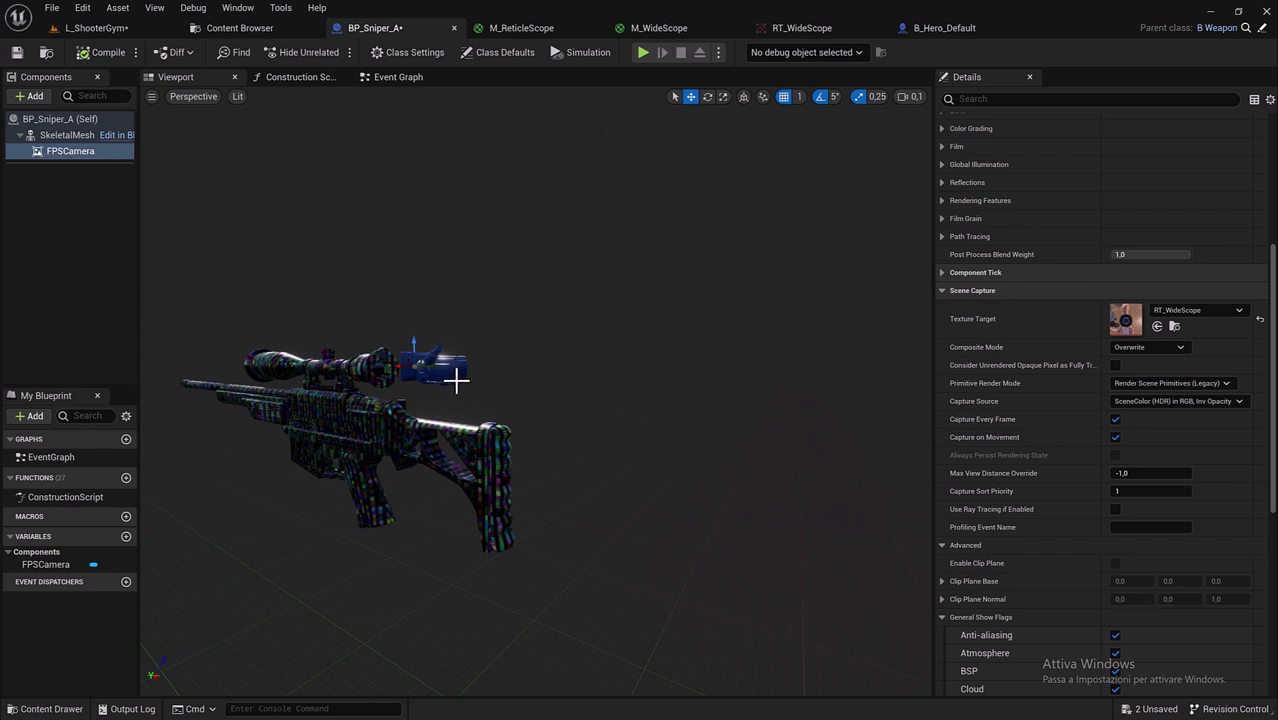
pyautogui.scroll(-1, 1153, 350)
pyautogui.scroll(5, 1150, 365)
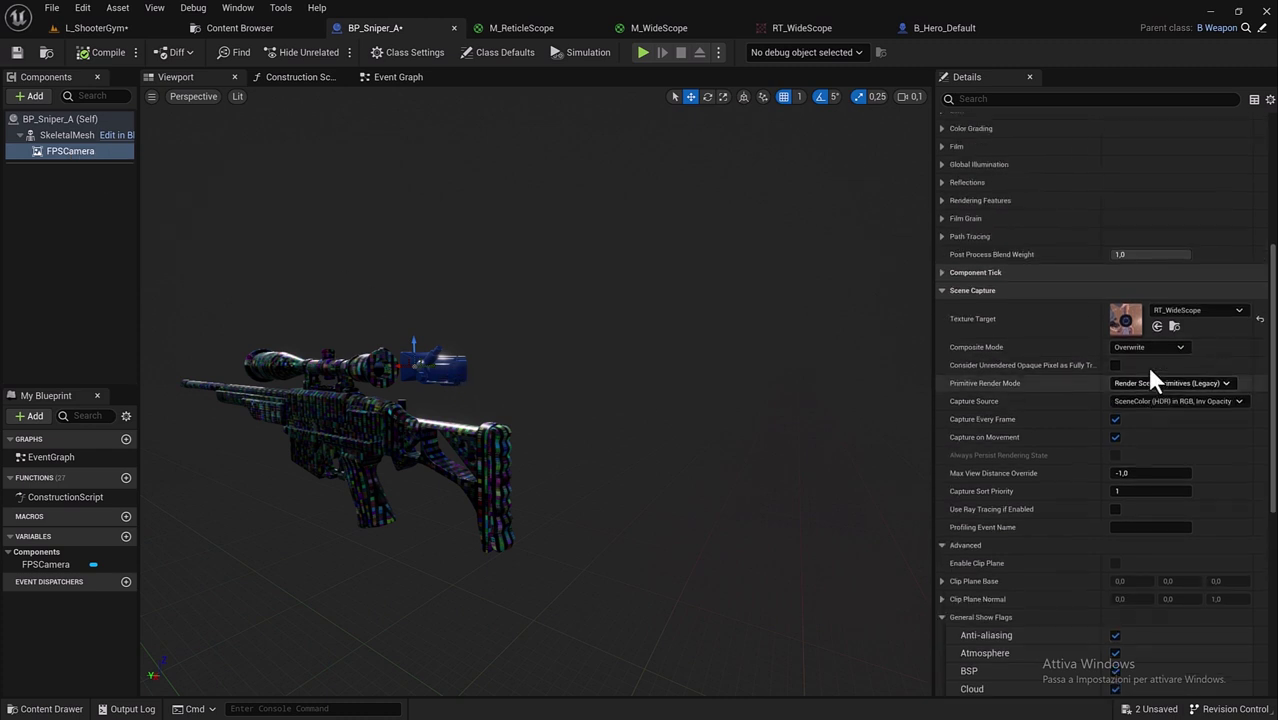
pyautogui.scroll(3, 1146, 365)
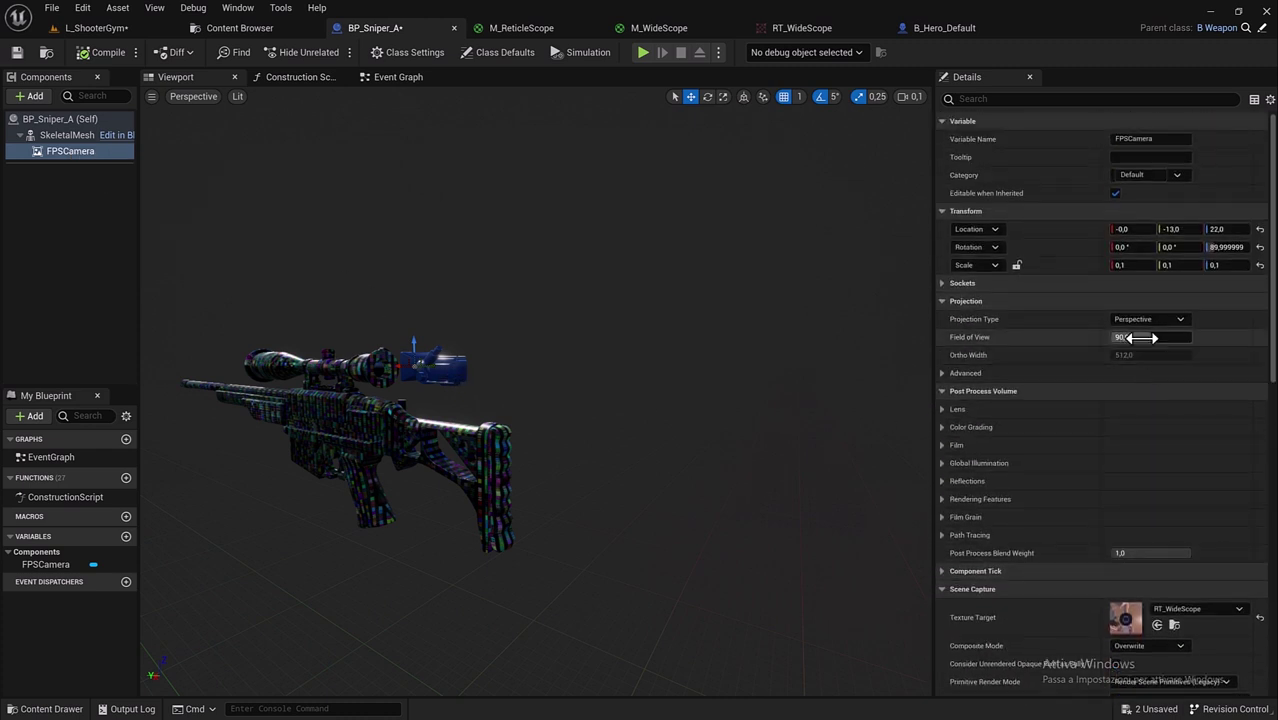
pyautogui.click(1143, 337)
pyautogui.write('110')
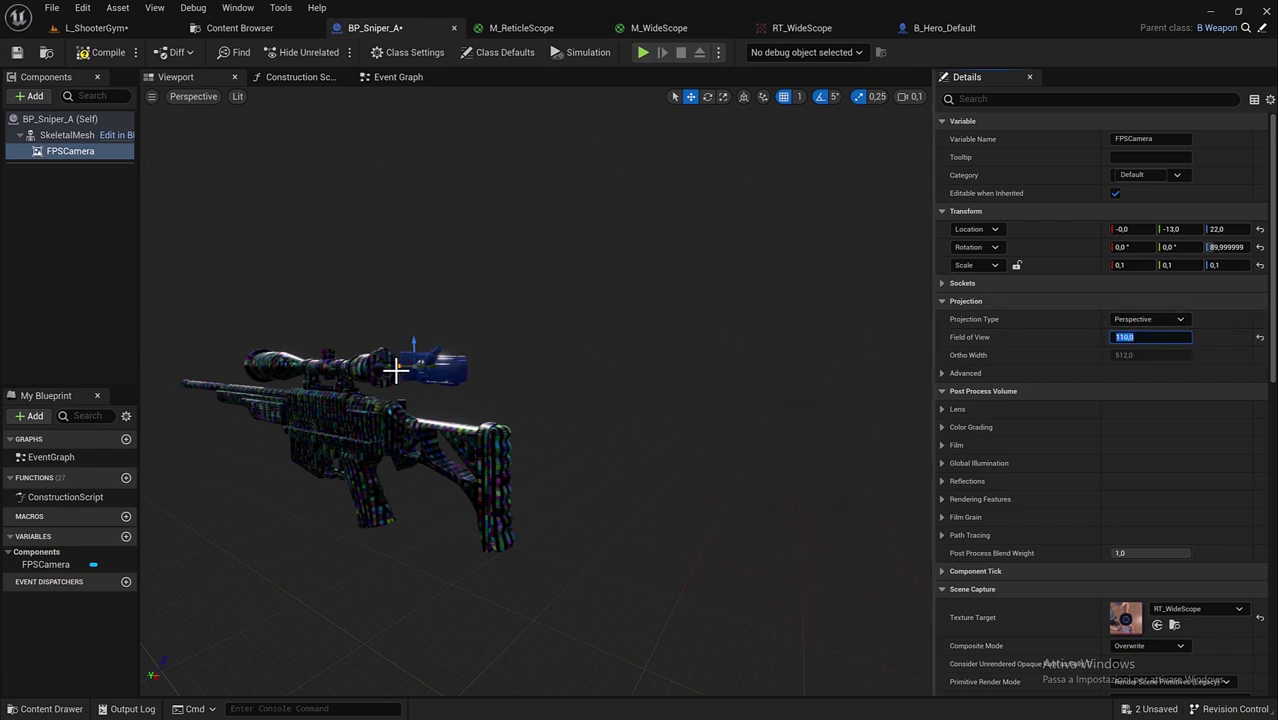
# Step: Turn off grid snap, lower the FPSCamera to Z 21.728146, then switch to L_ShooterGym
pyautogui.moveTo(464, 393); pyautogui.dragTo(437, 385)
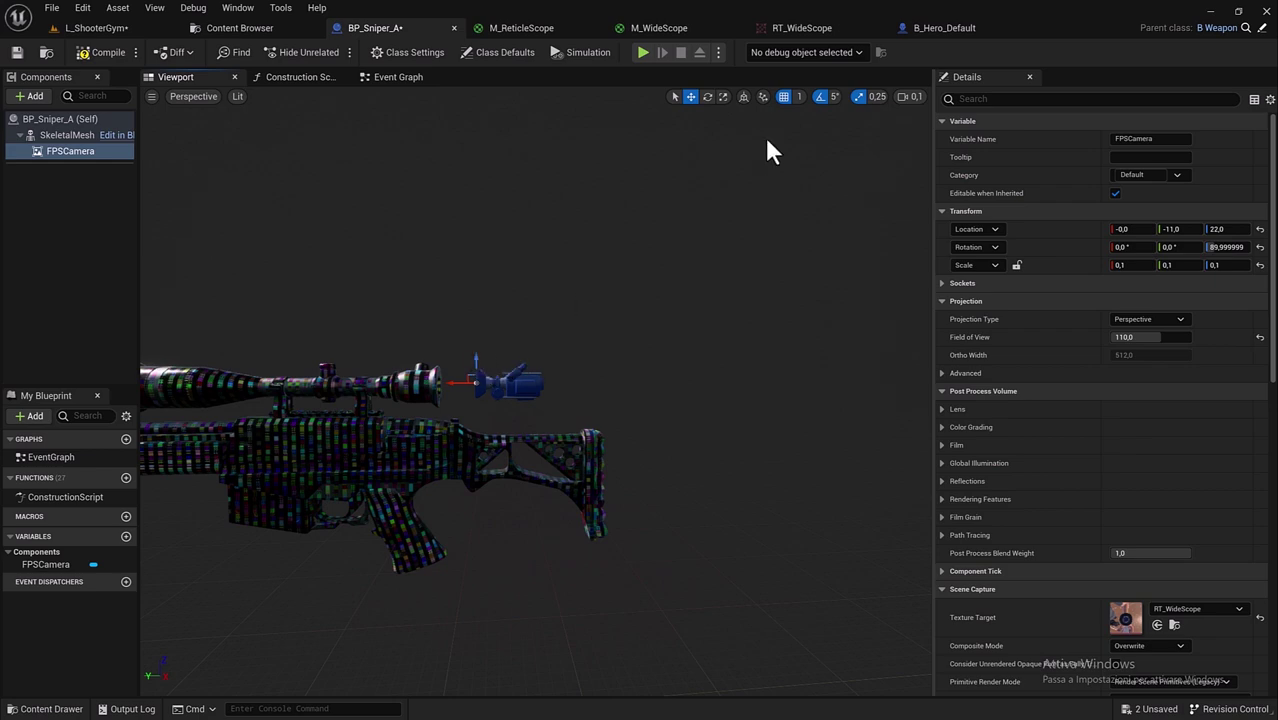
pyautogui.click(786, 97)
pyautogui.moveTo(500, 300); pyautogui.dragTo(470, 250)
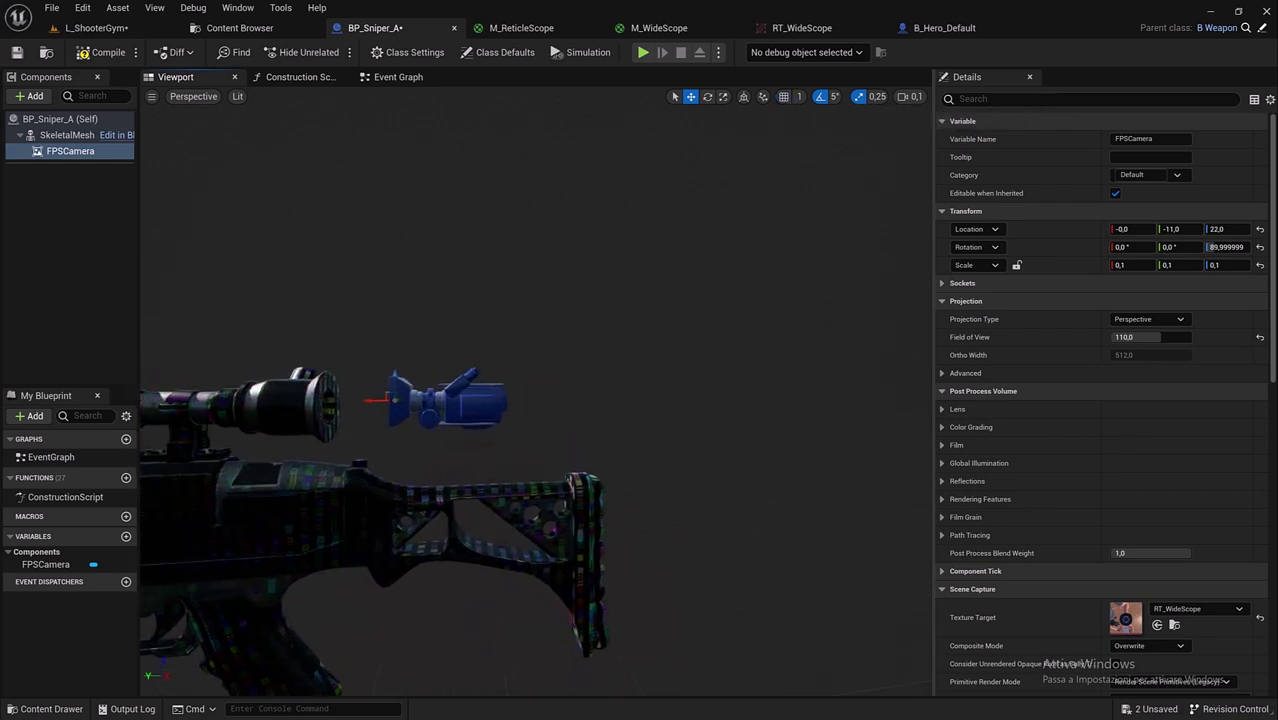
pyautogui.moveTo(489, 404); pyautogui.dragTo(470, 380)
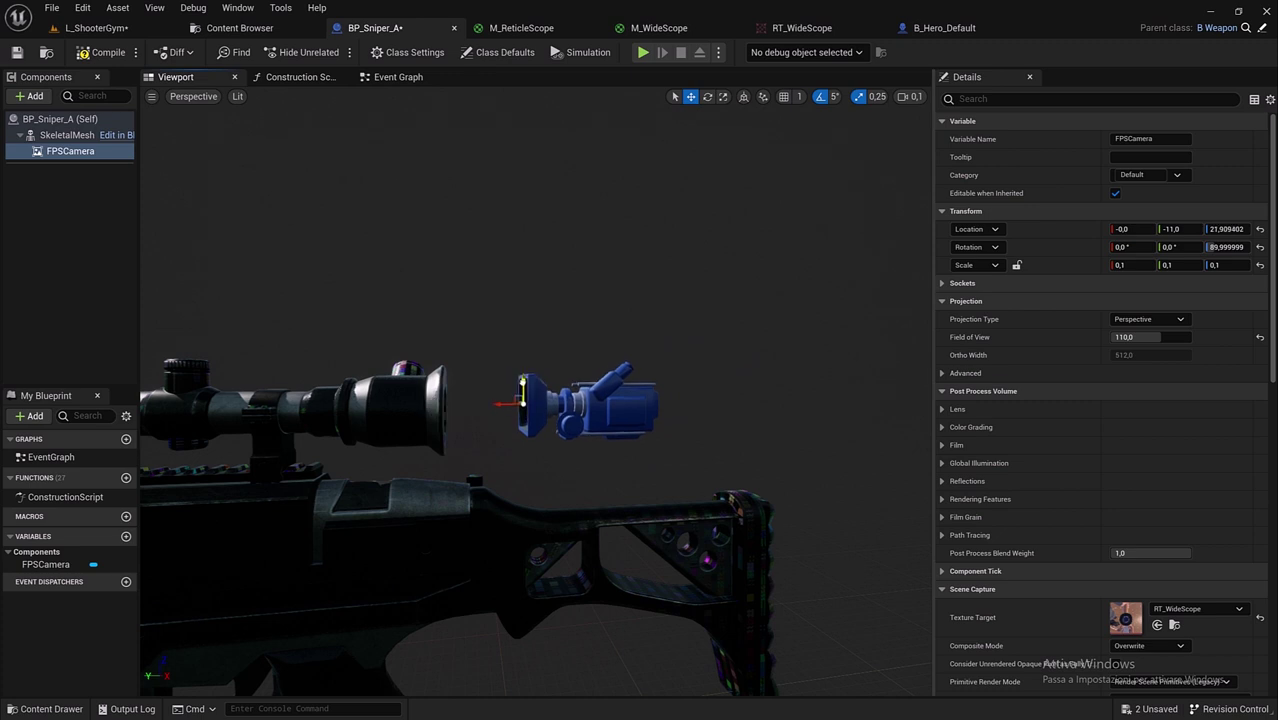
pyautogui.moveTo(521, 390); pyautogui.dragTo(521, 391)
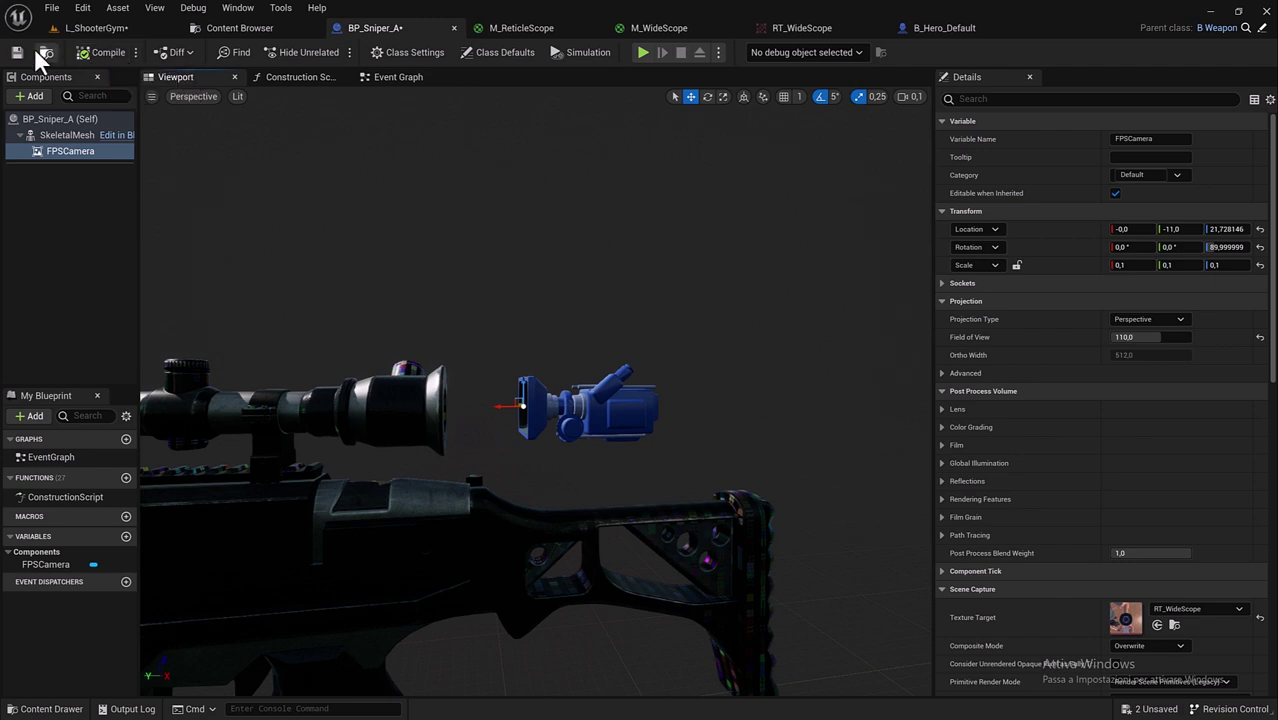
pyautogui.scroll(-5, 456, 235)
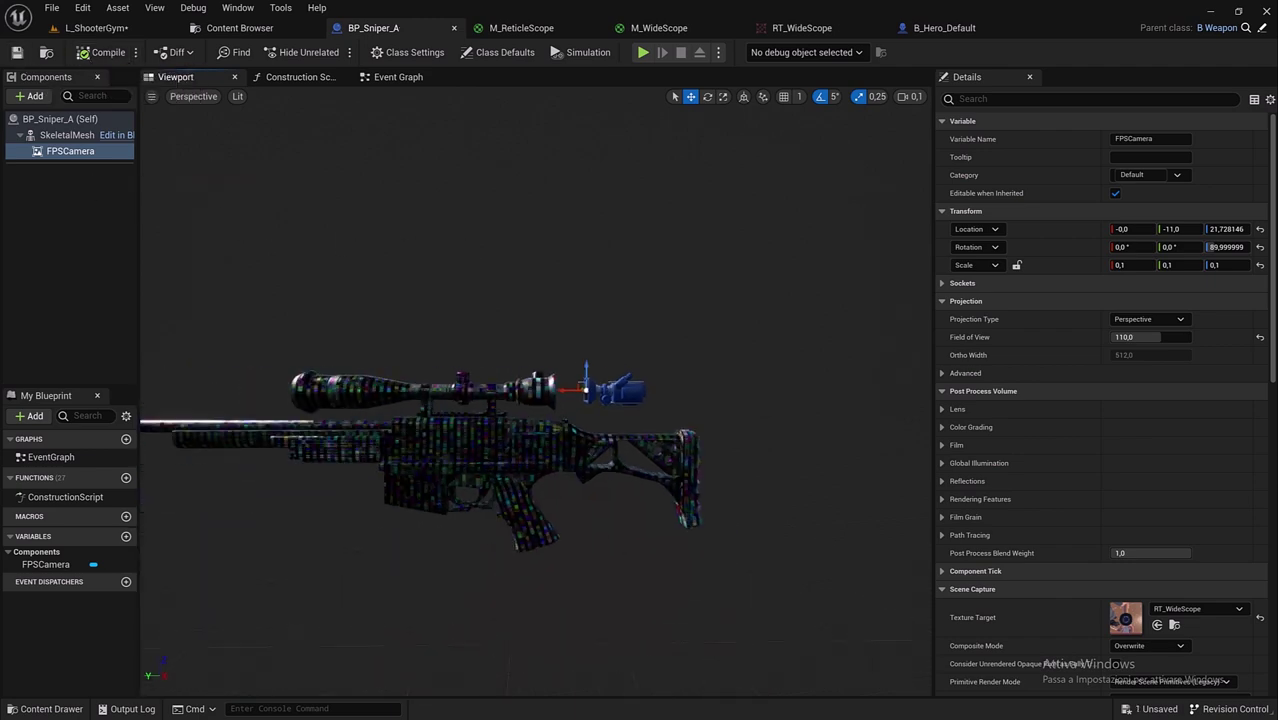
pyautogui.moveTo(456, 235); pyautogui.dragTo(462, 234, button='right')
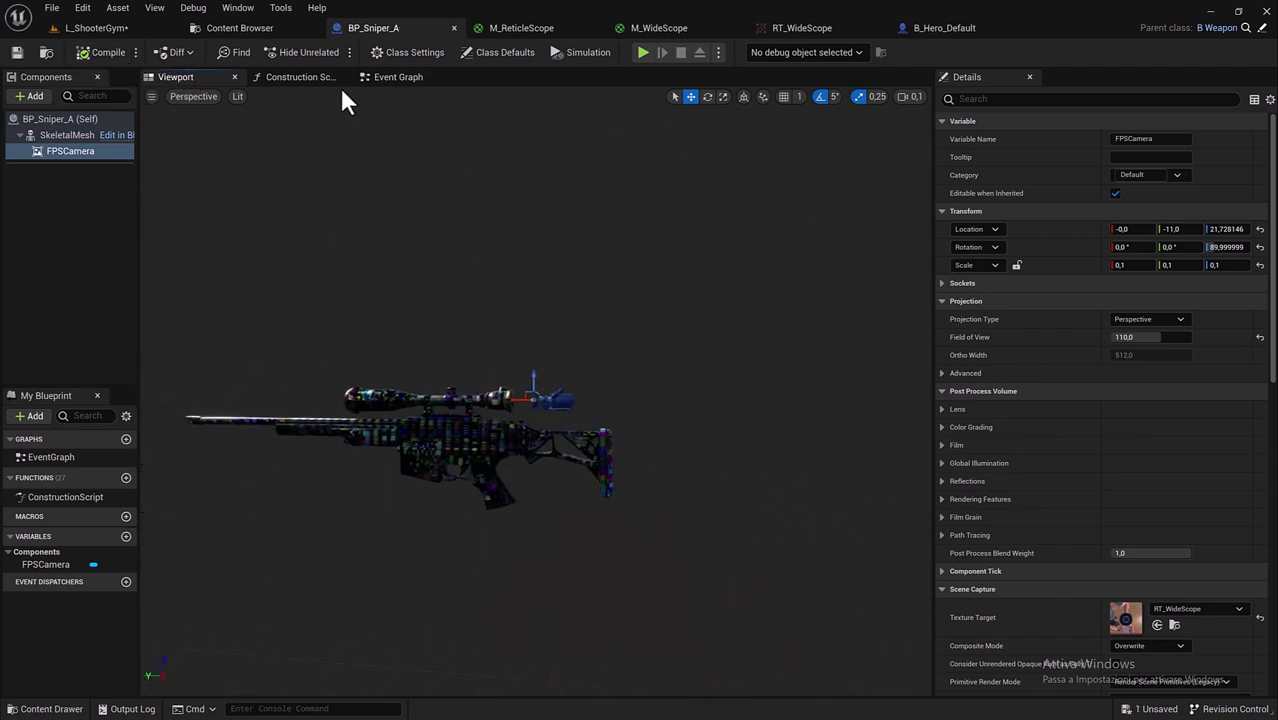
pyautogui.click(94, 20)
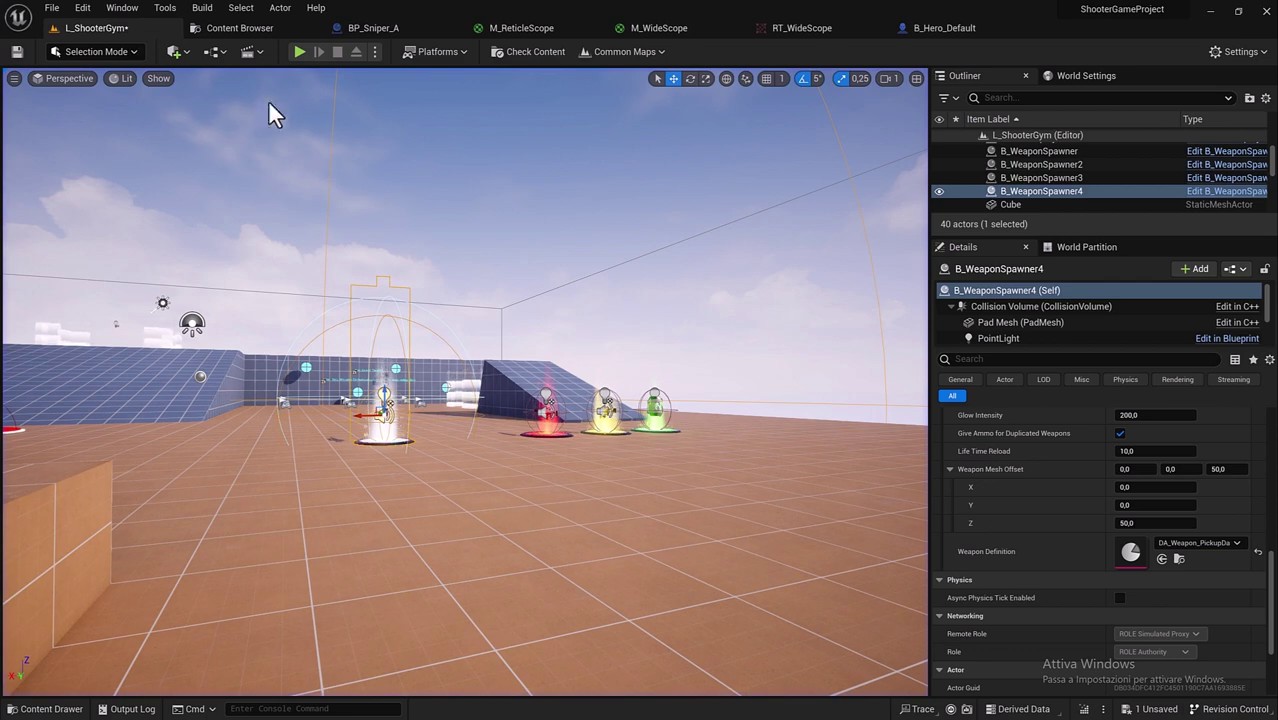
pyautogui.click(301, 52)
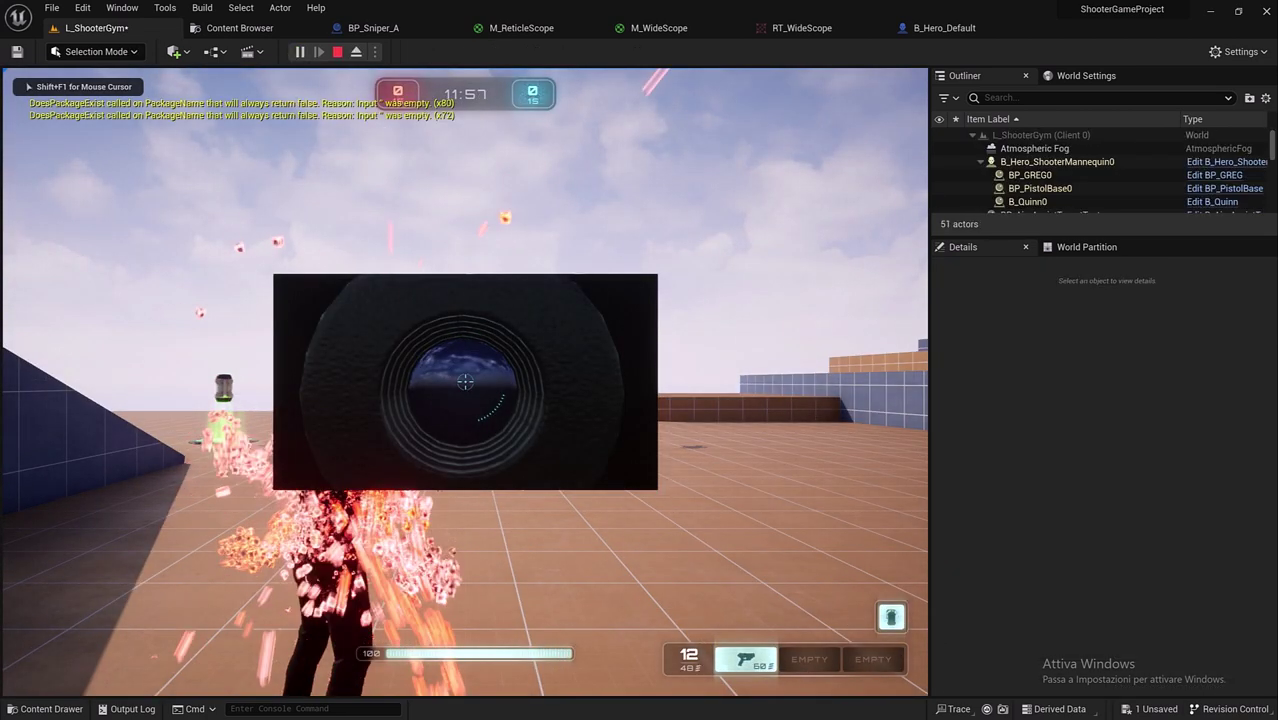
pyautogui.press('w')
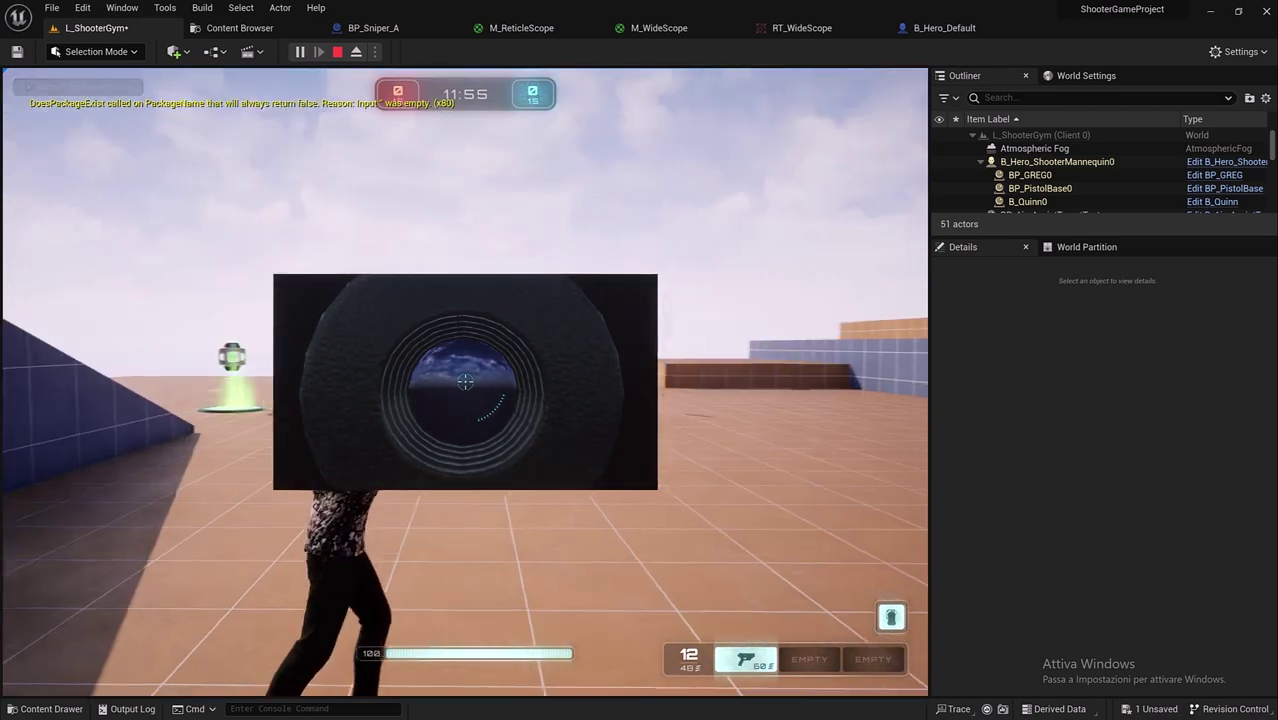
pyautogui.press('w')
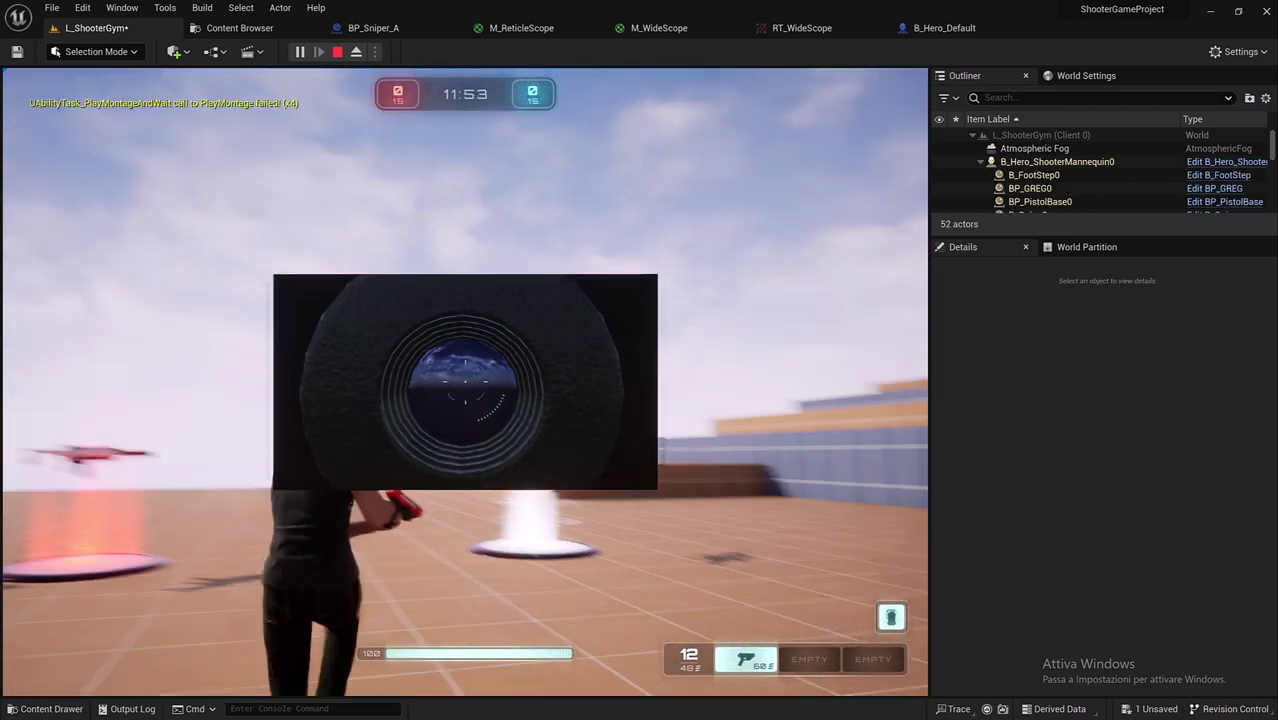
pyautogui.press('w')
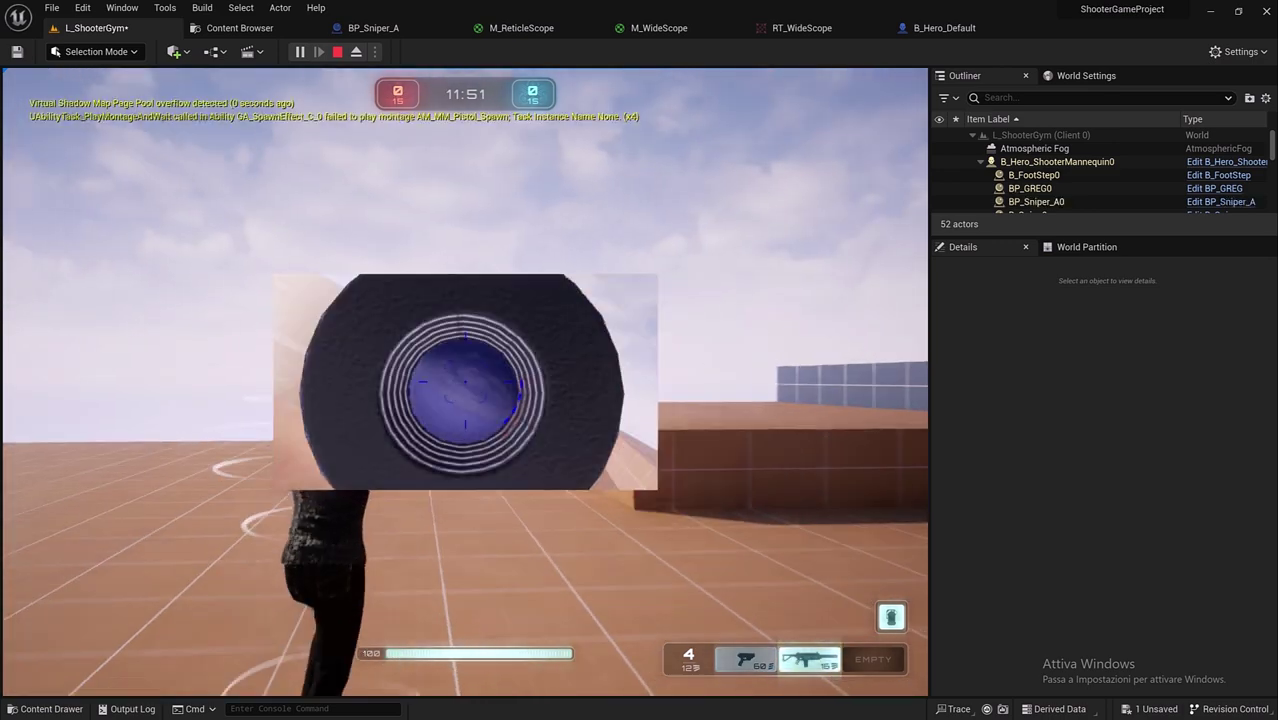
pyautogui.press('w')
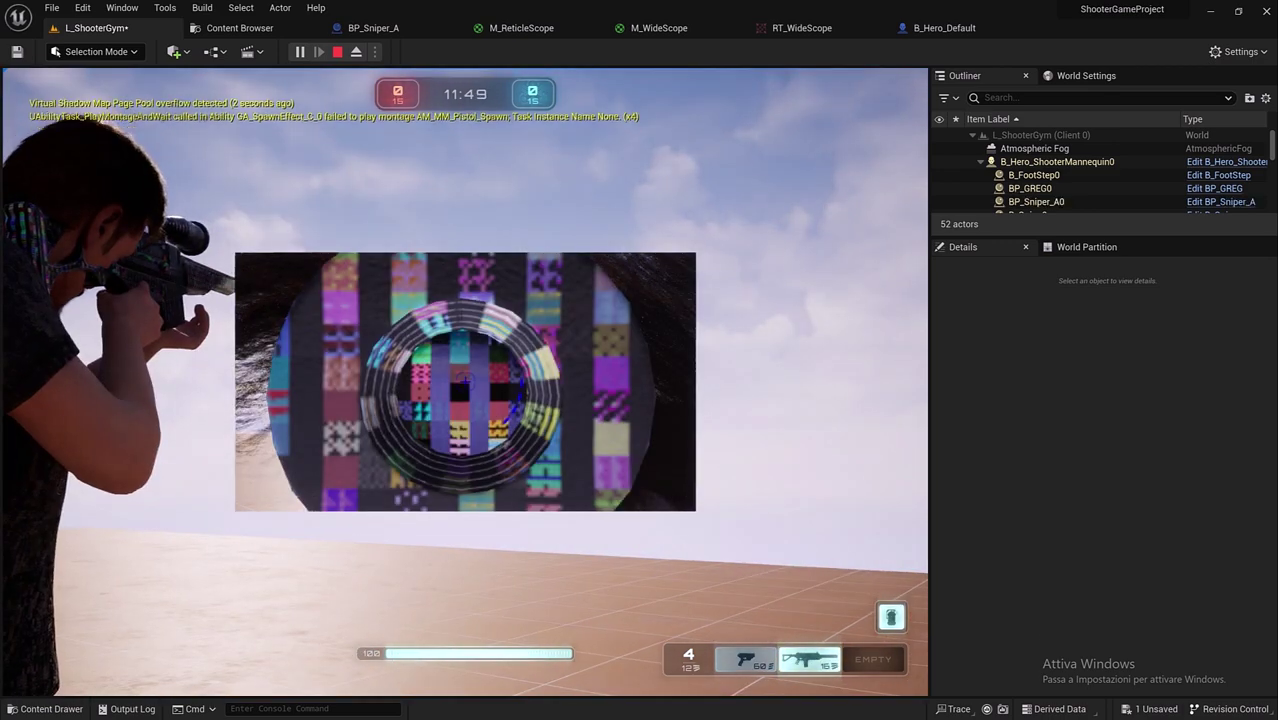
pyautogui.press('w')
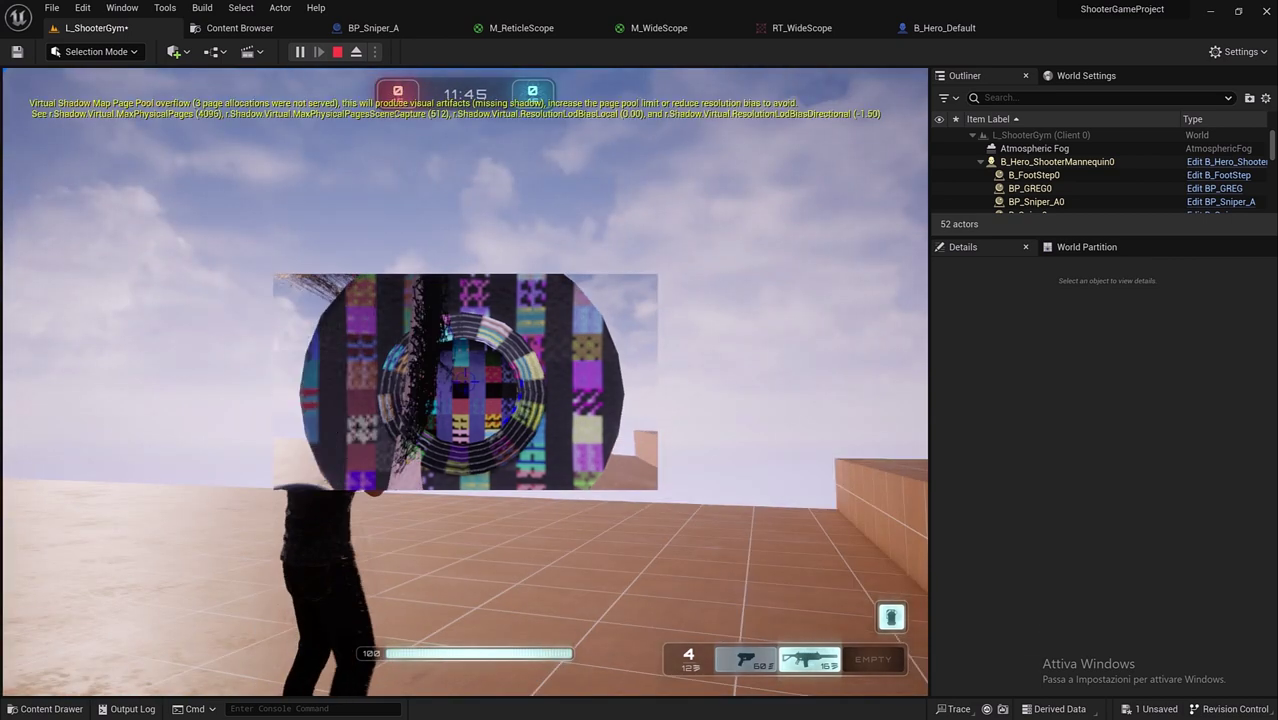
pyautogui.press('Escape')
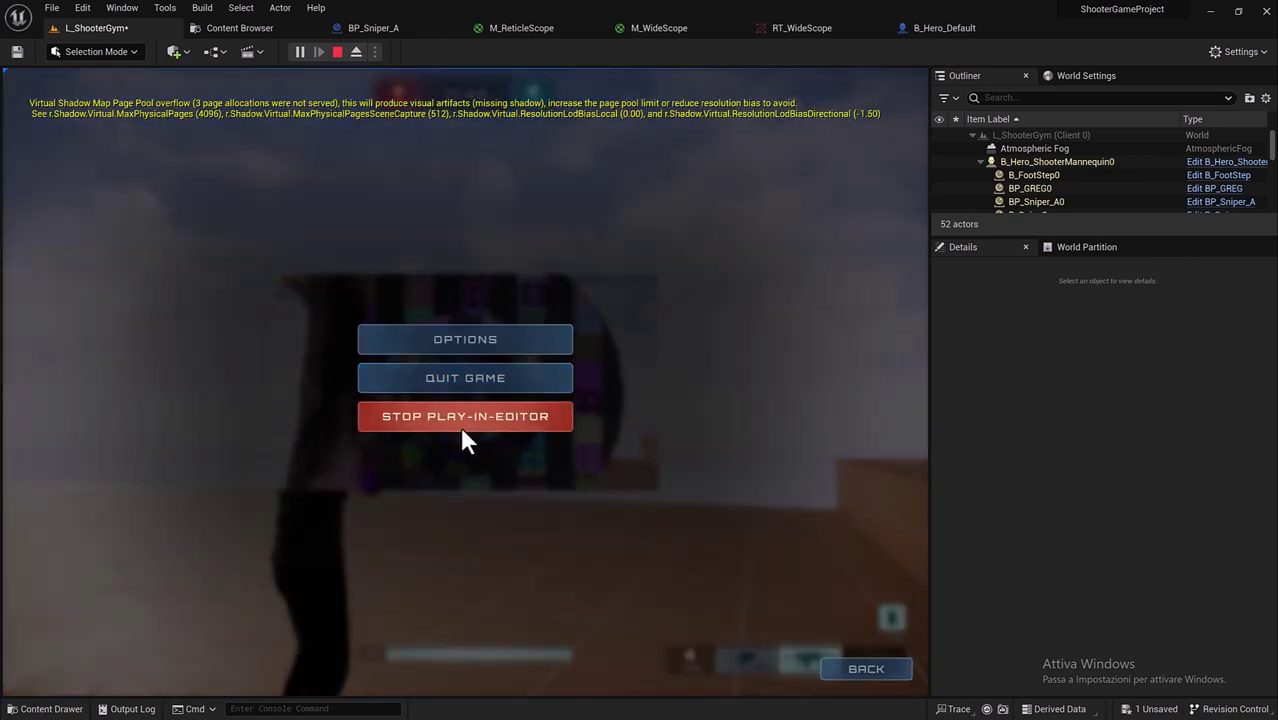
pyautogui.click(459, 422)
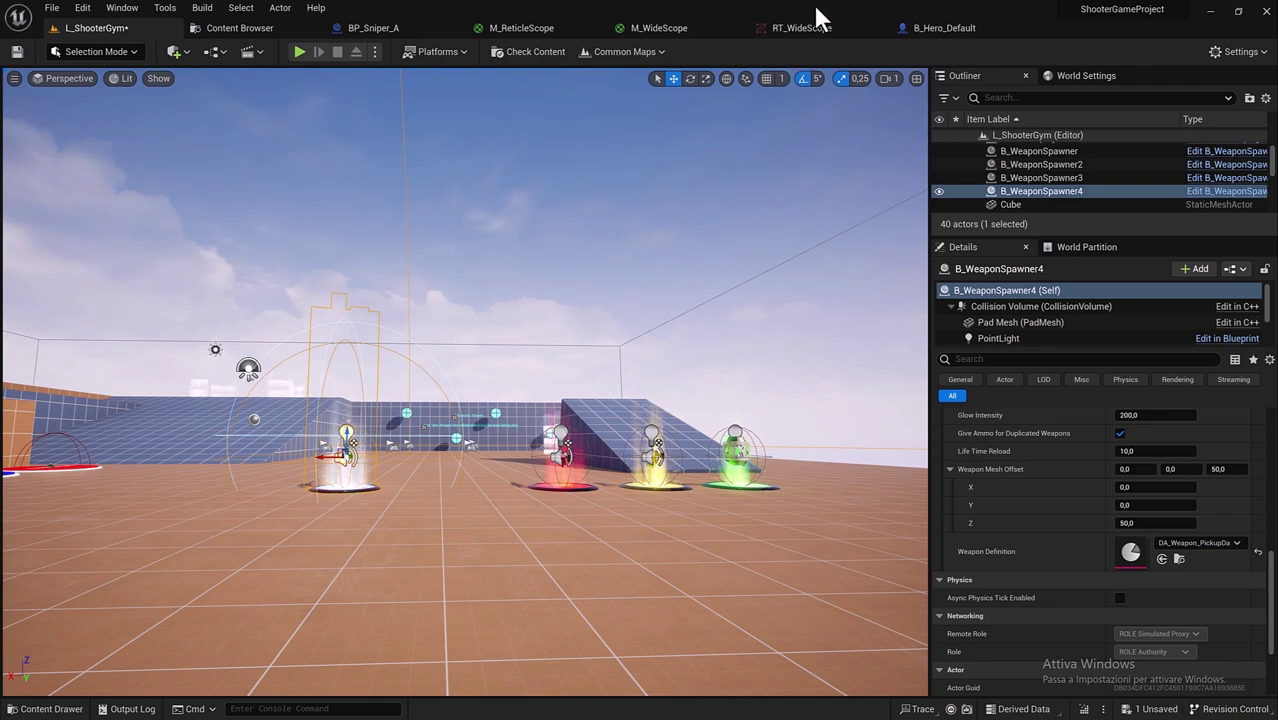
# Step: Close the four function graph tabs in B_Hero_Default and open its Event Graph
pyautogui.click(927, 33)
pyautogui.moveTo(520, 148); pyautogui.dragTo(470, 200)
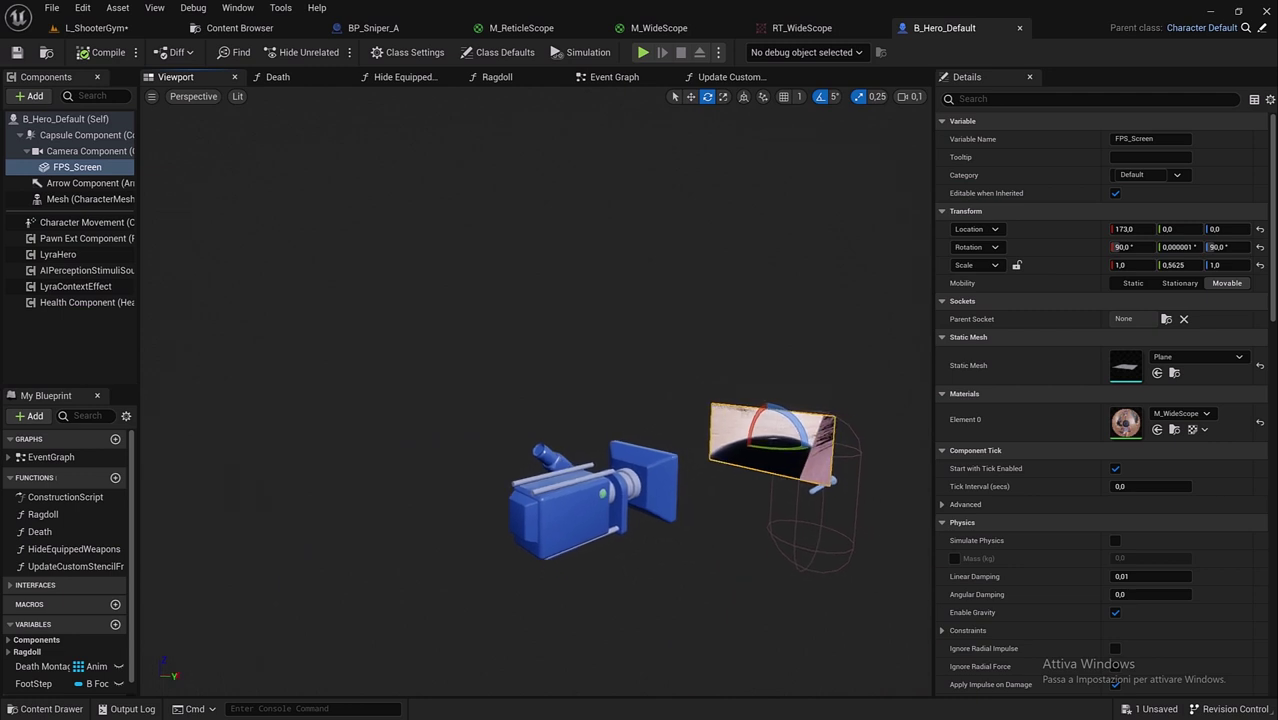
pyautogui.click(343, 77)
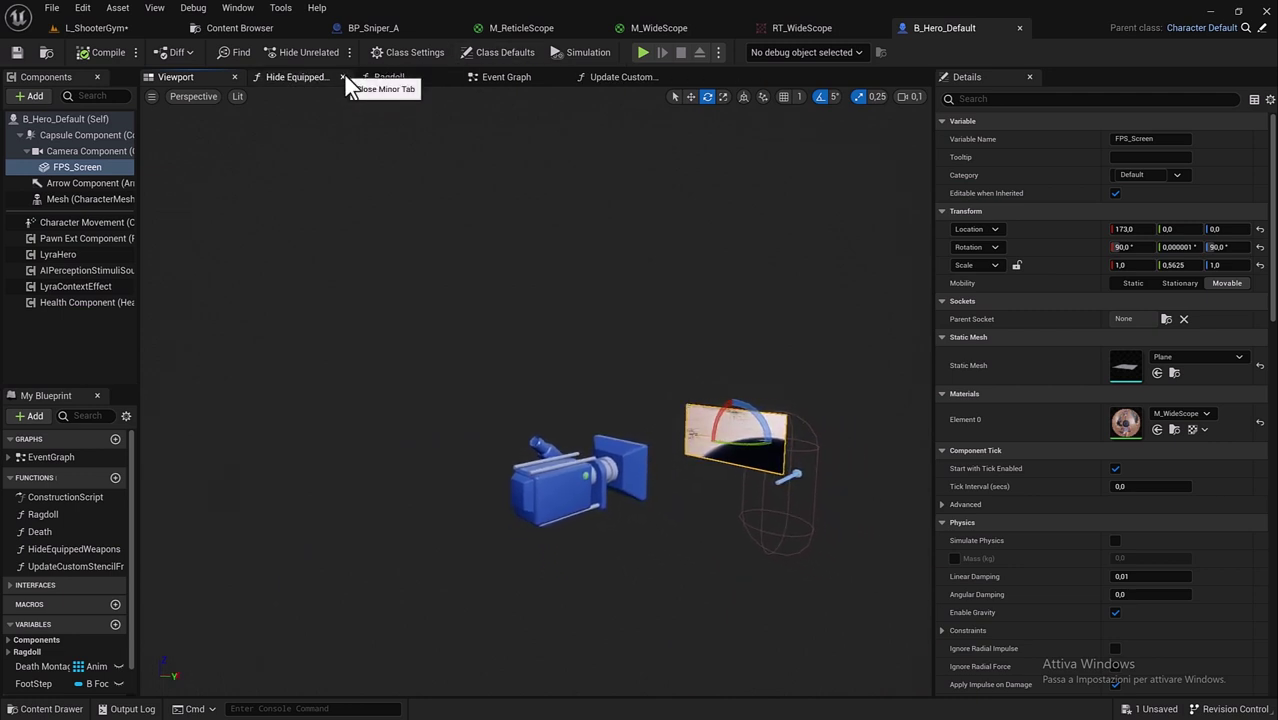
pyautogui.click(343, 77)
pyautogui.click(343, 77)
pyautogui.click(450, 77)
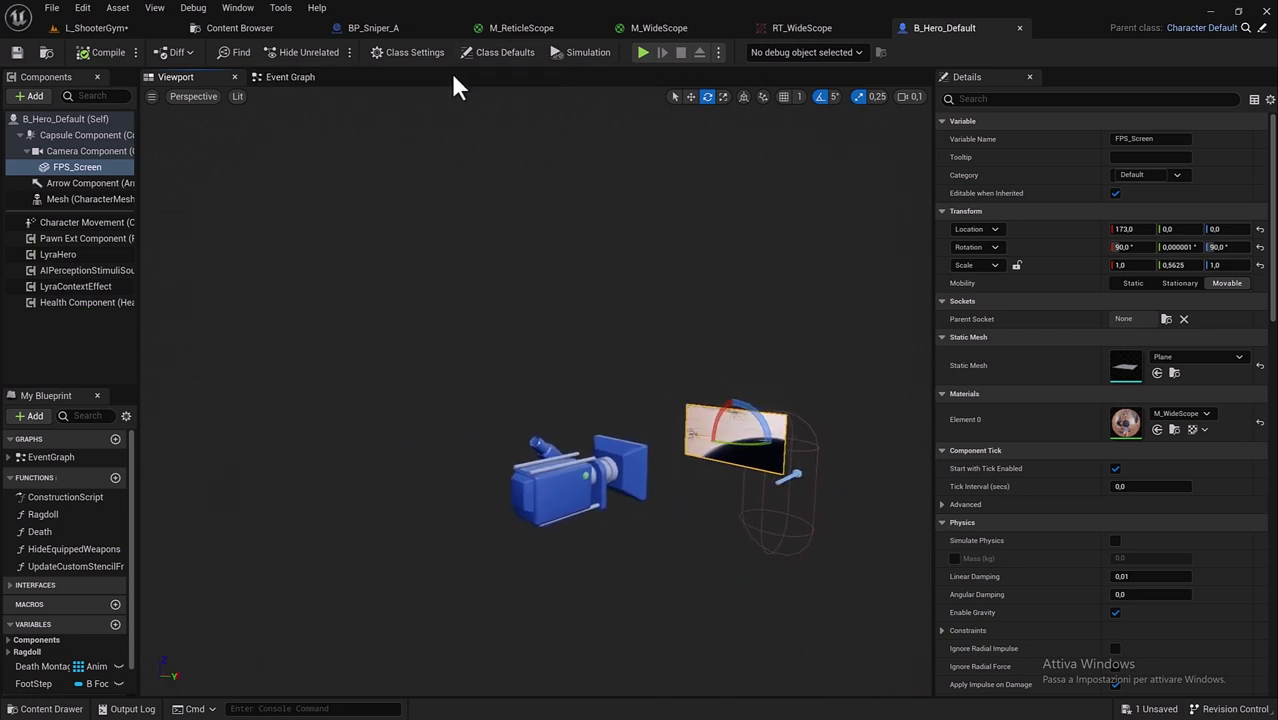
pyautogui.click(283, 79)
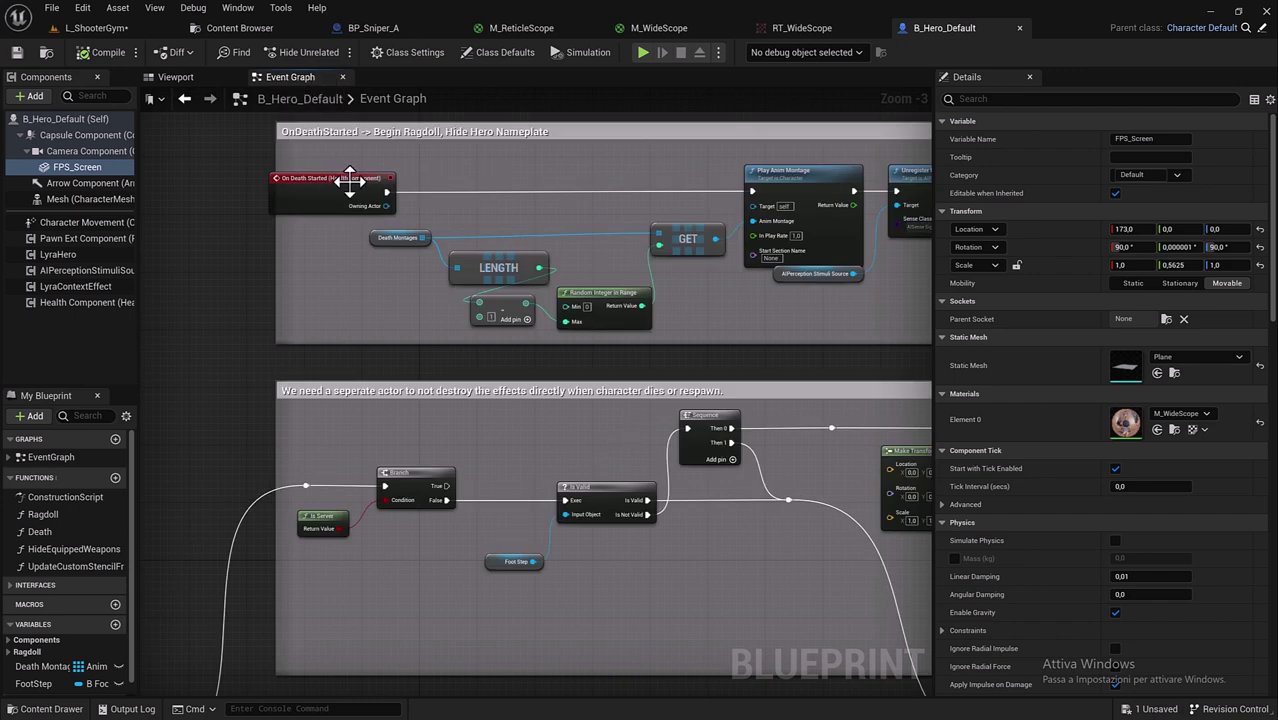
# Step: Add an Event BeginPlay node in an empty area of the Event Graph
pyautogui.scroll(-5, 350, 180)
pyautogui.scroll(4, 310, 467)
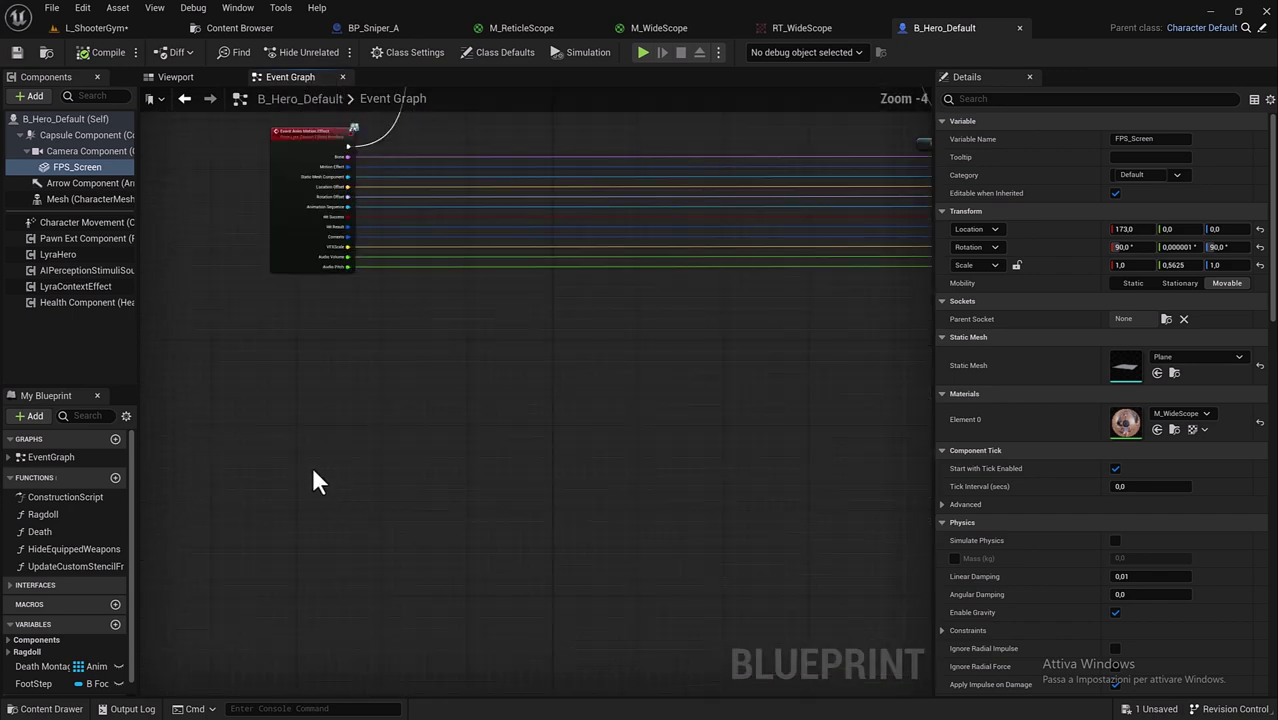
pyautogui.moveTo(312, 466); pyautogui.dragTo(344, 405, button='right')
pyautogui.scroll(1, 334, 413)
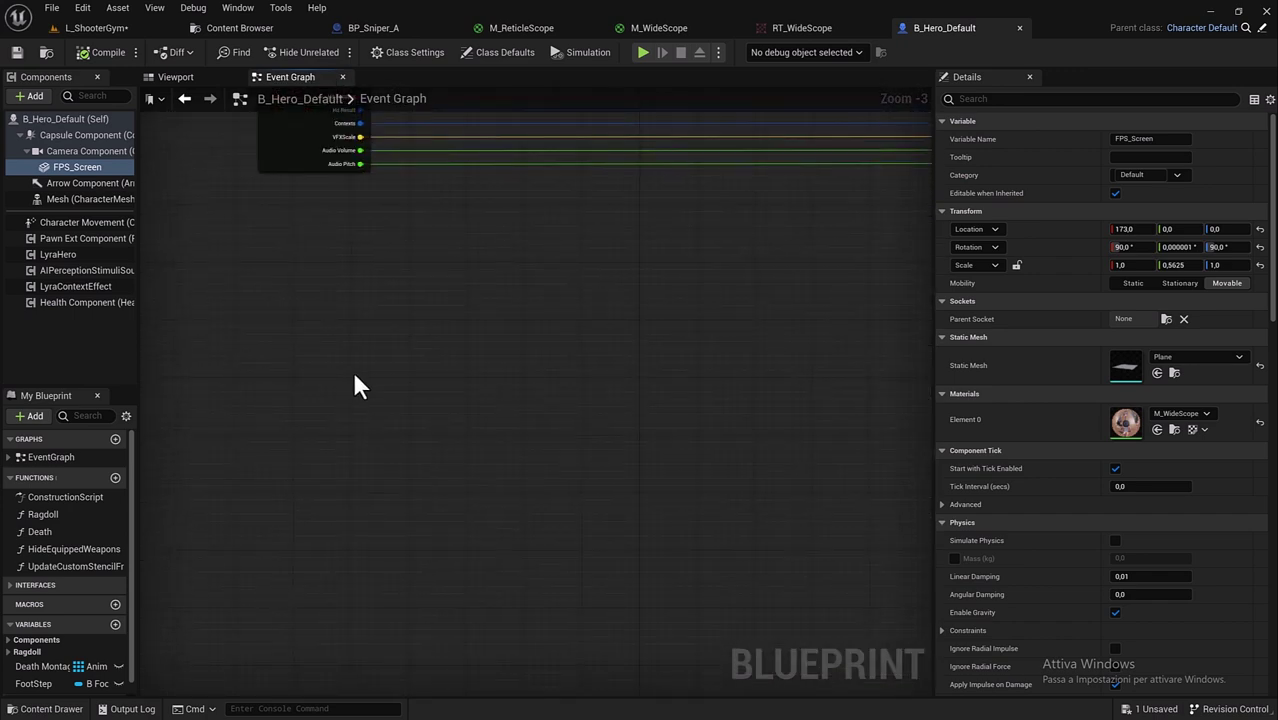
pyautogui.rightClick(354, 376)
pyautogui.write('even')
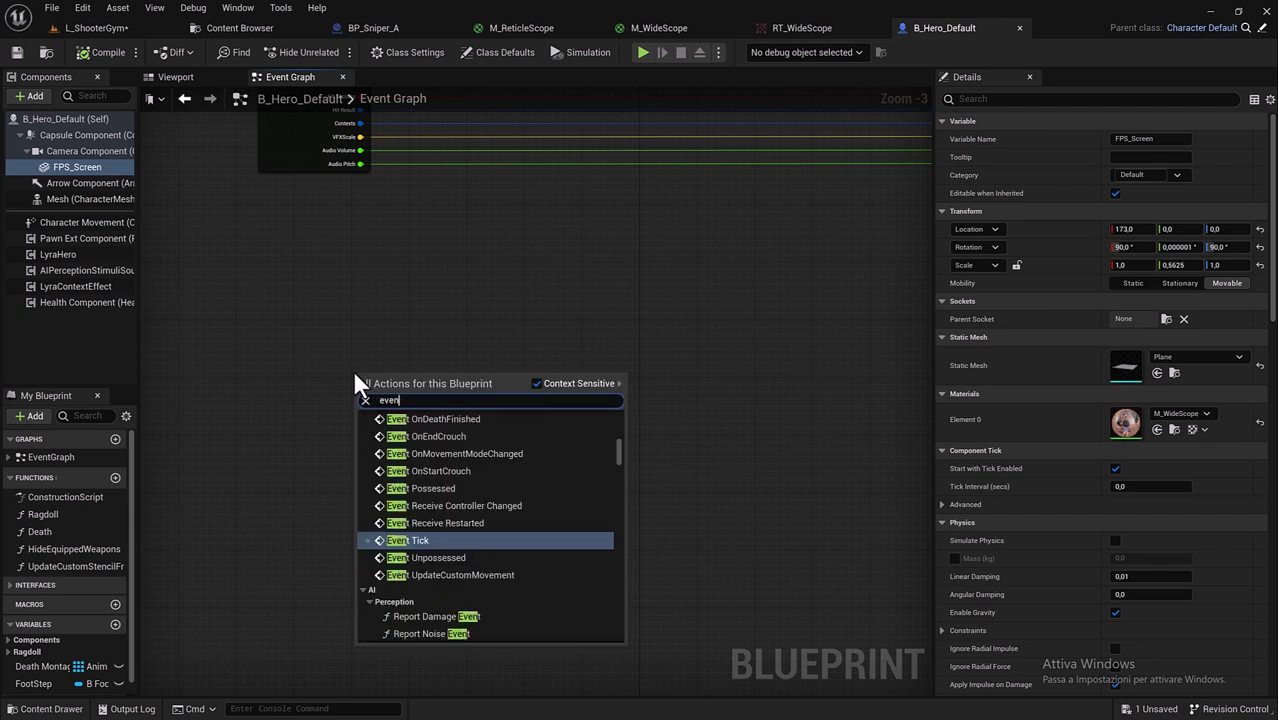
pyautogui.write('t begin')
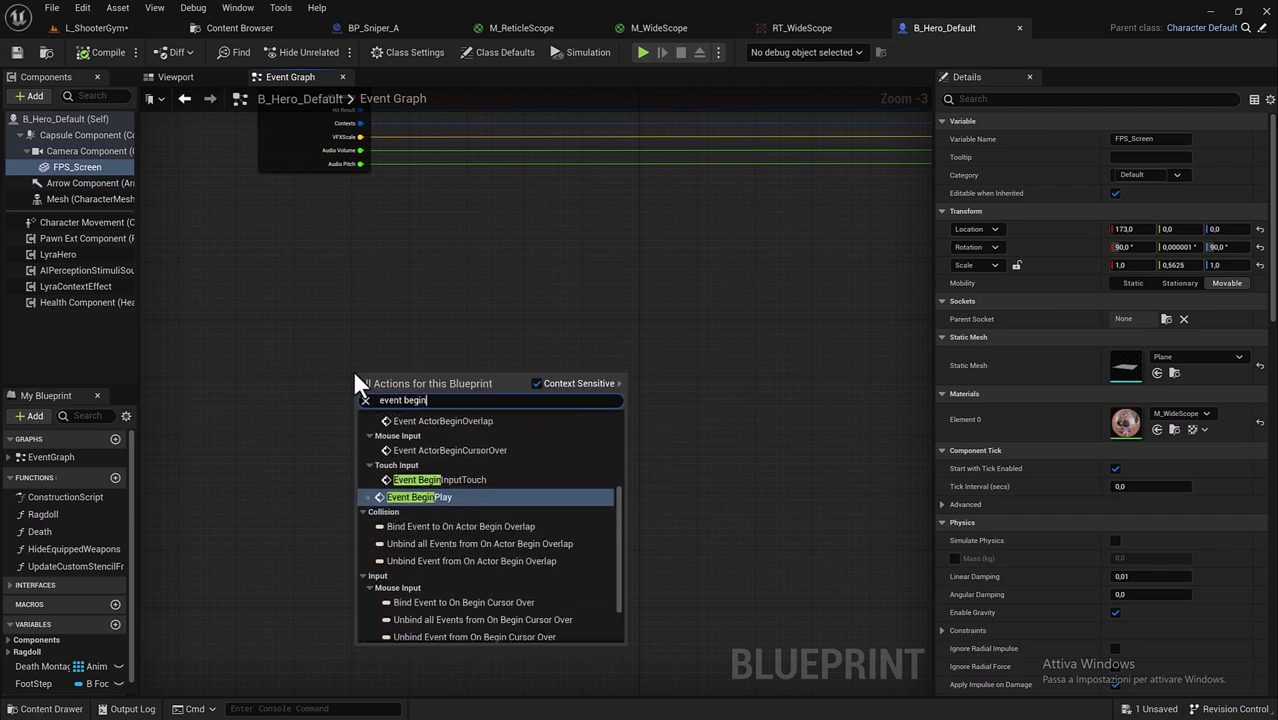
pyautogui.click(427, 497)
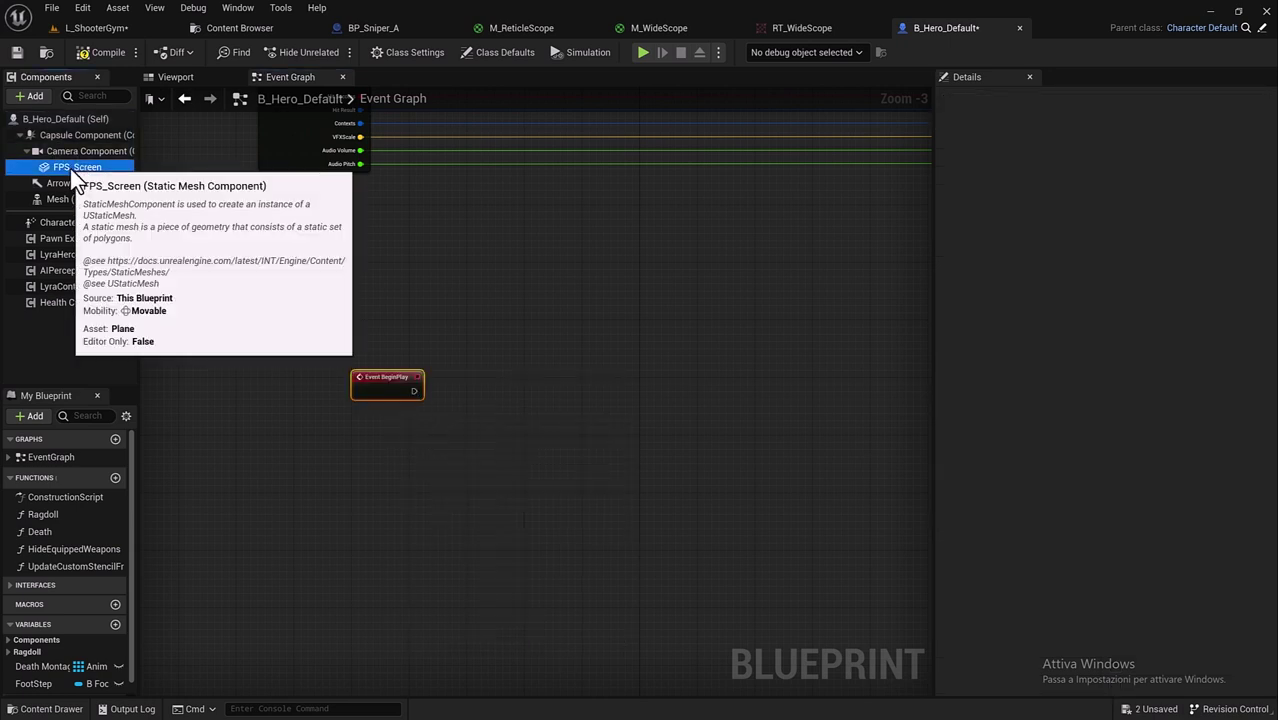
# Step: Call Set Visibility on FPS Screen from BeginPlay, then start a Play test
pyautogui.moveTo(70, 168)
pyautogui.mouseDown()
pyautogui.moveTo(430, 483)
pyautogui.moveTo(368, 447)
pyautogui.mouseUp()
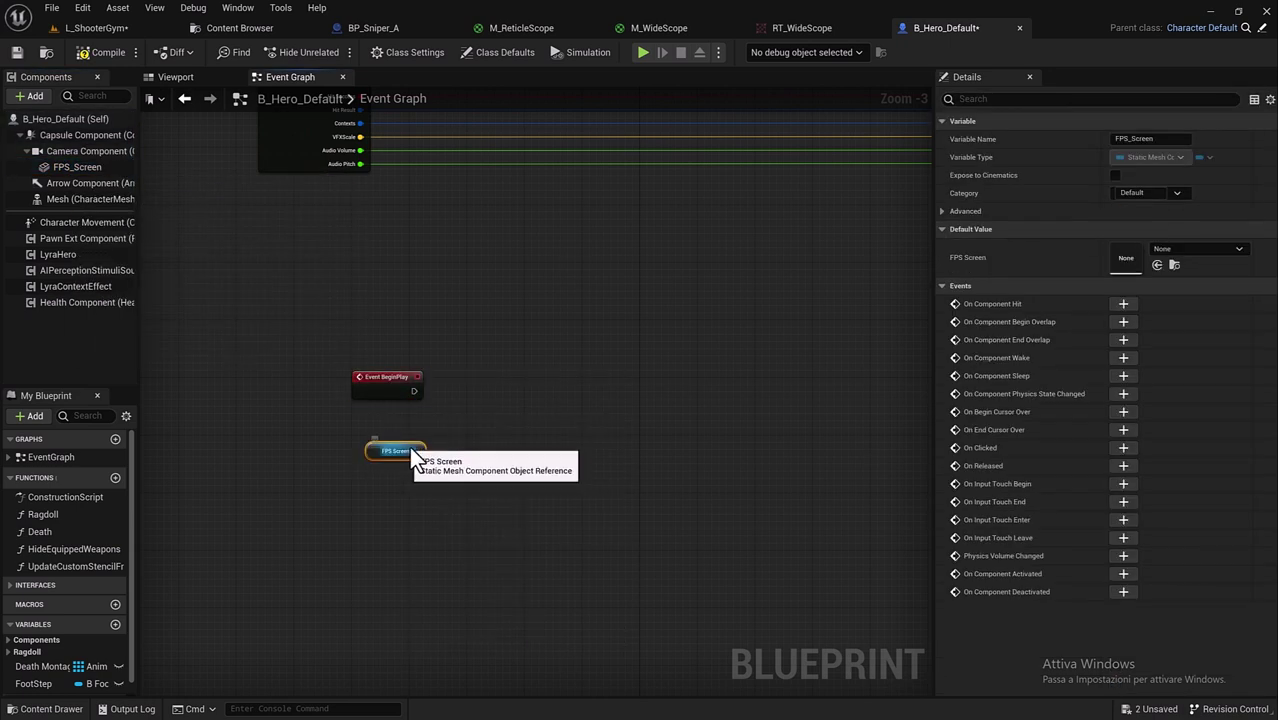
pyautogui.scroll(2, 325, 405)
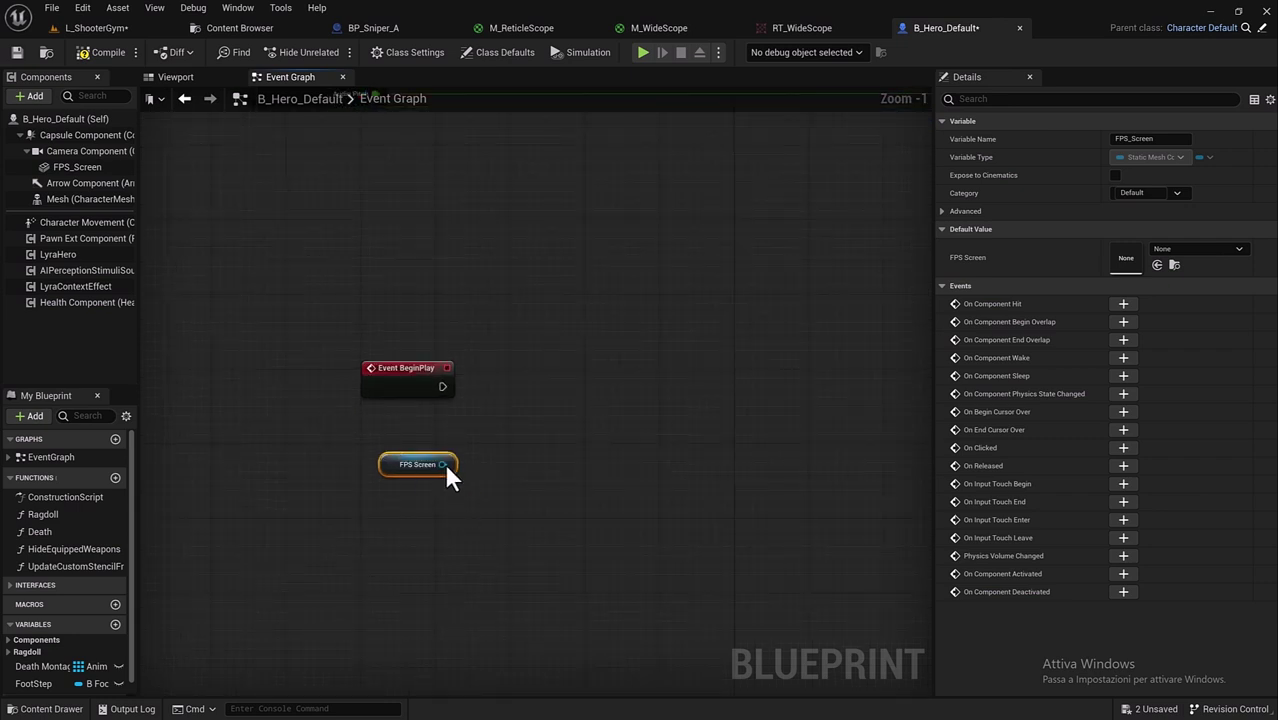
pyautogui.moveTo(598, 418); pyautogui.dragTo(547, 394)
pyautogui.write('set ')
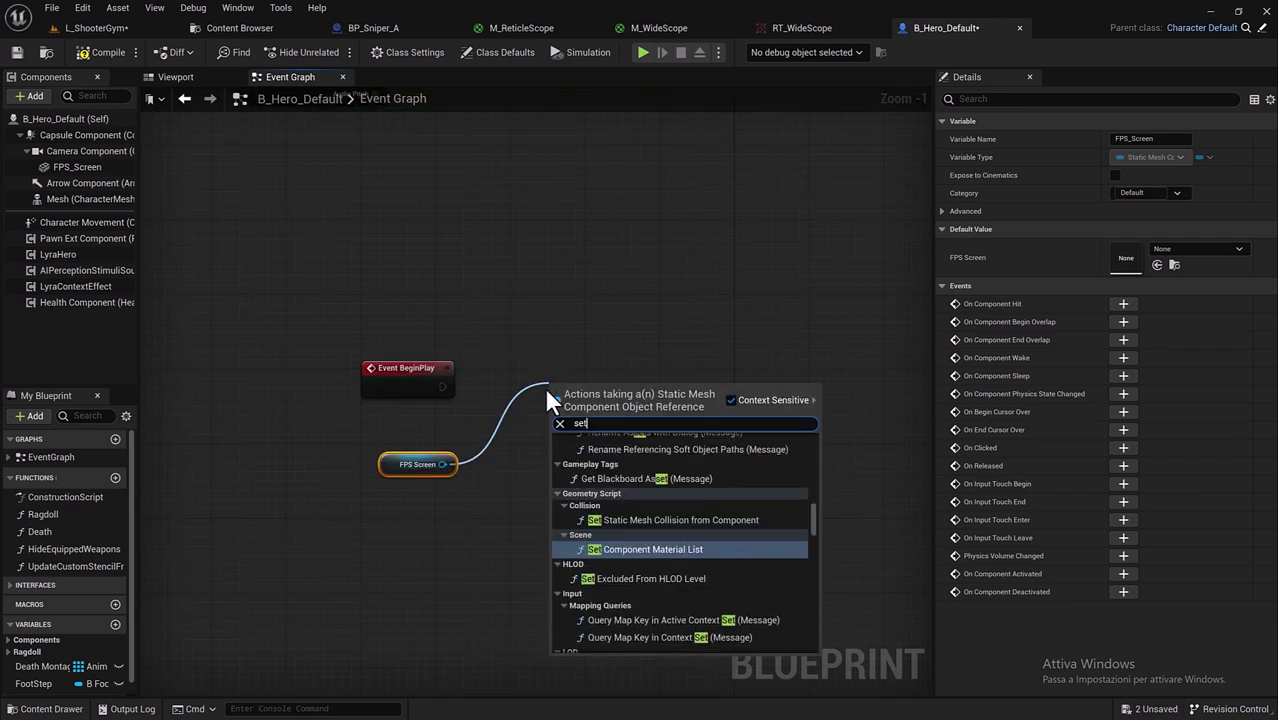
pyautogui.write('vis')
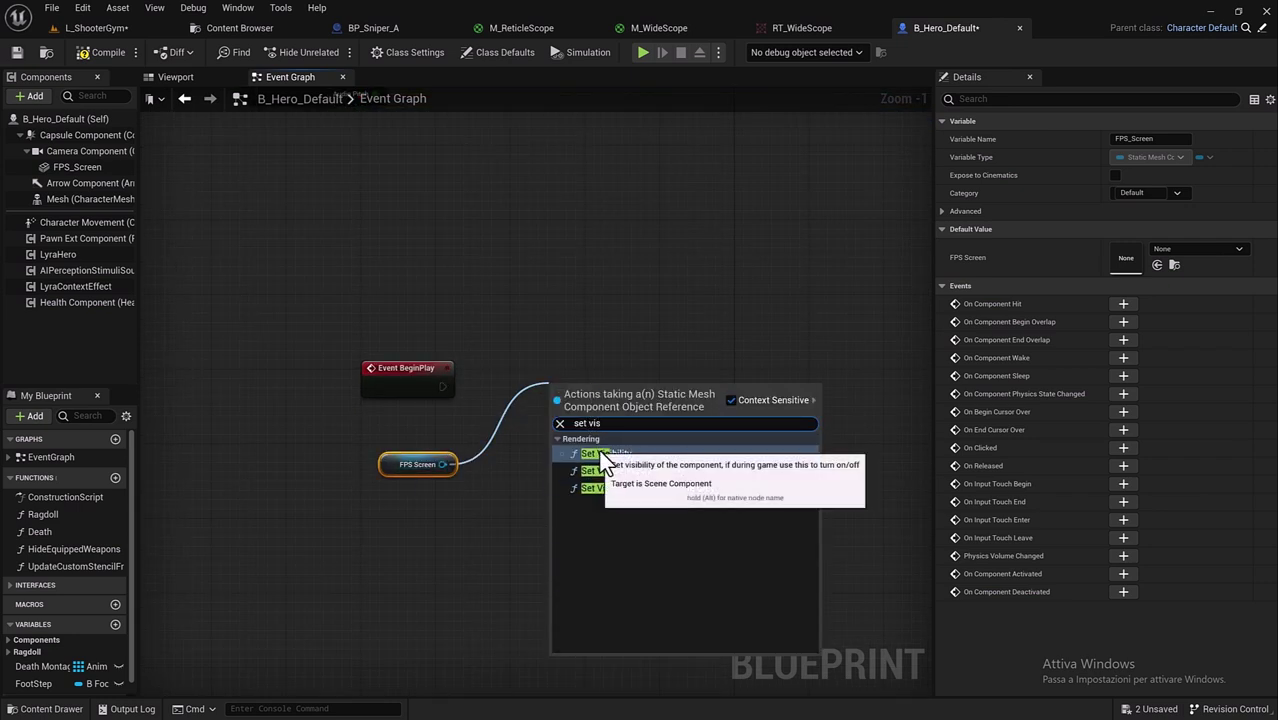
pyautogui.click(599, 450)
pyautogui.moveTo(556, 376); pyautogui.dragTo(528, 348)
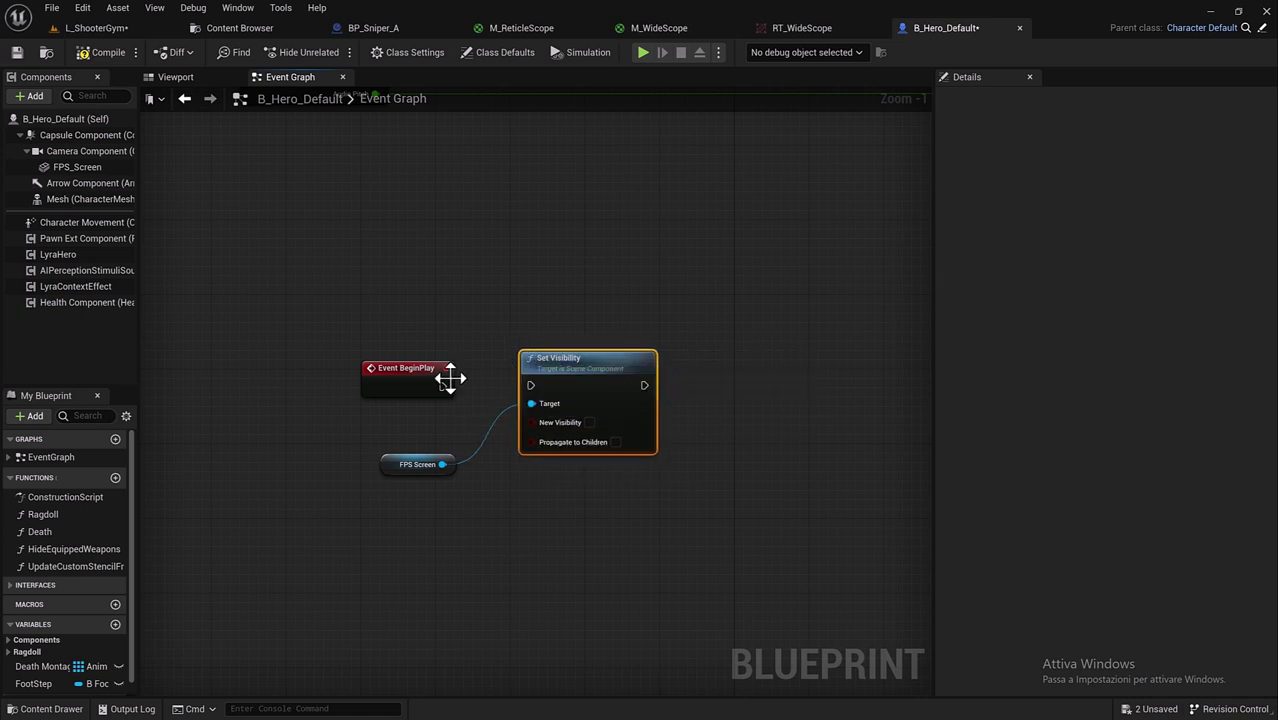
pyautogui.moveTo(533, 390); pyautogui.dragTo(532, 387)
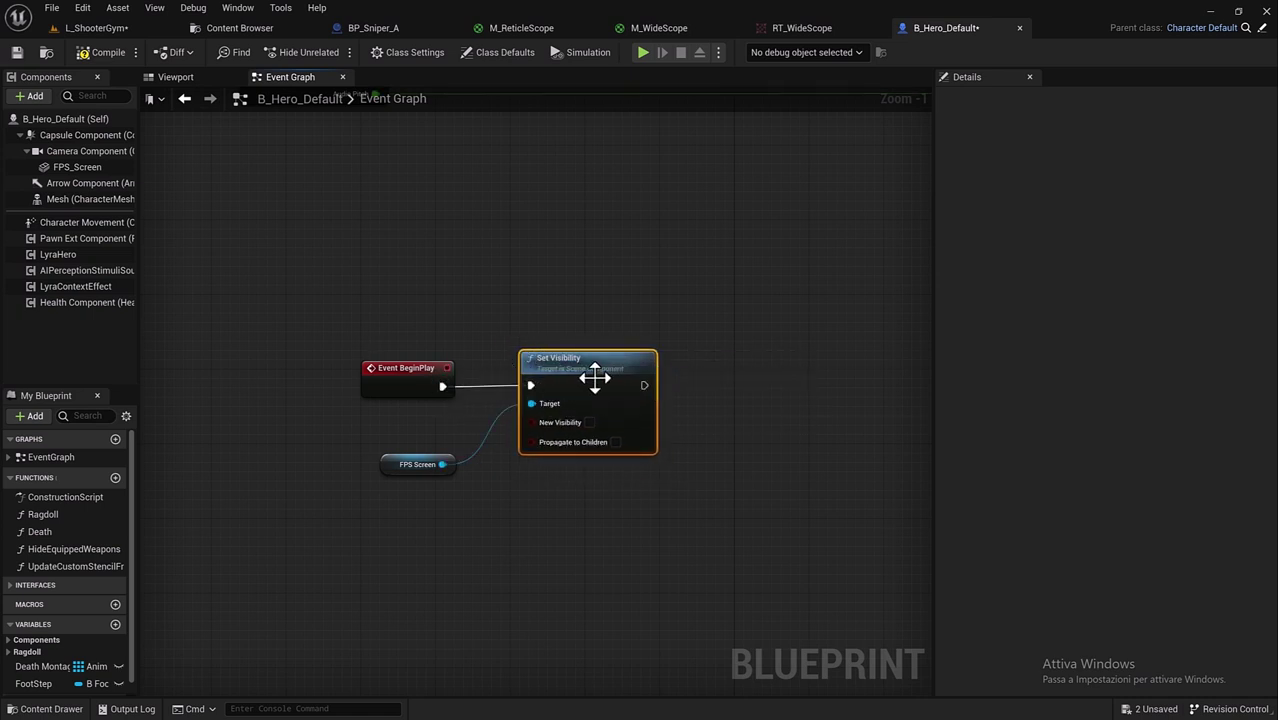
pyautogui.moveTo(604, 372); pyautogui.dragTo(614, 374)
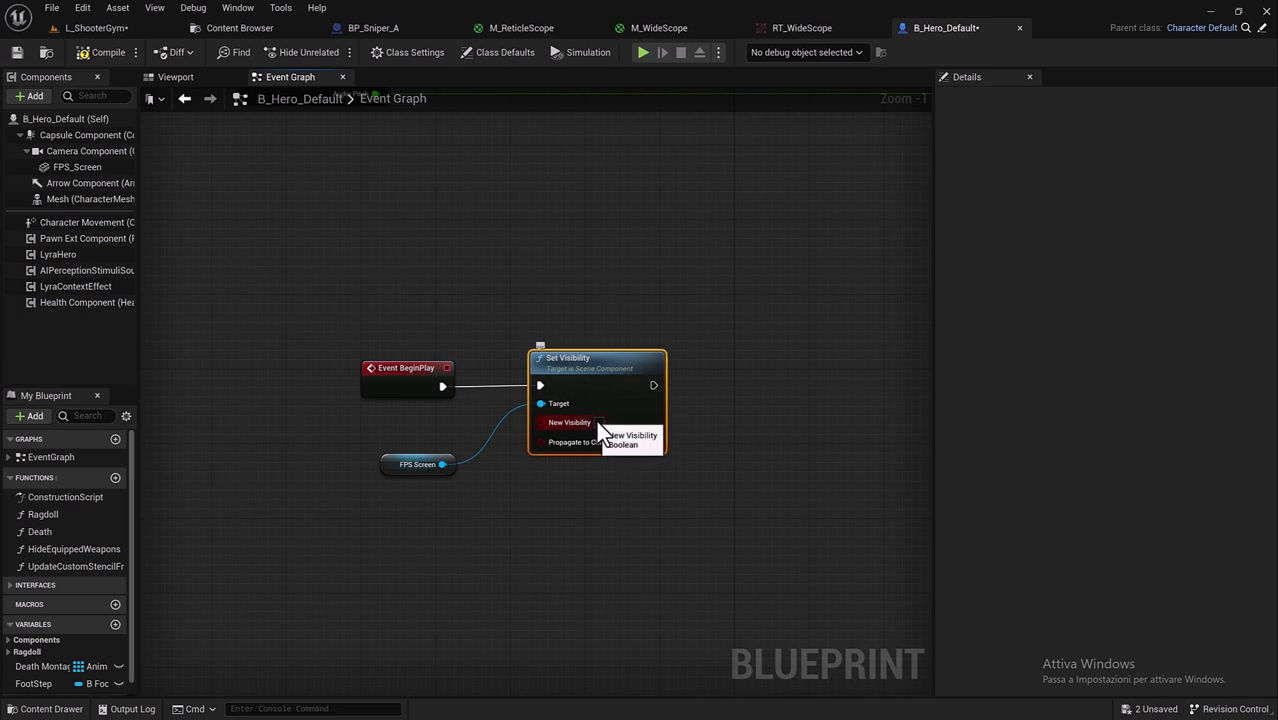
pyautogui.click(641, 52)
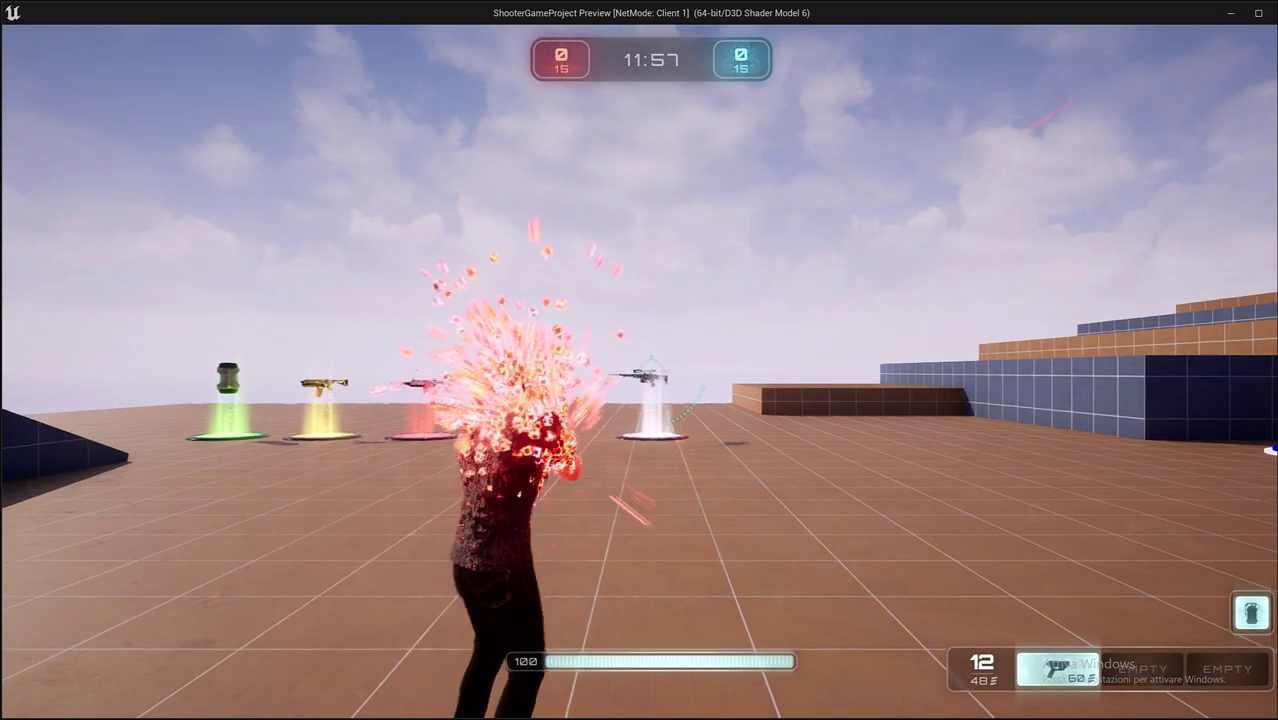
# Step: Walk to the weapon pad, pick up the sniper rifle, aim down its sights, then quit the play session
pyautogui.press('w')
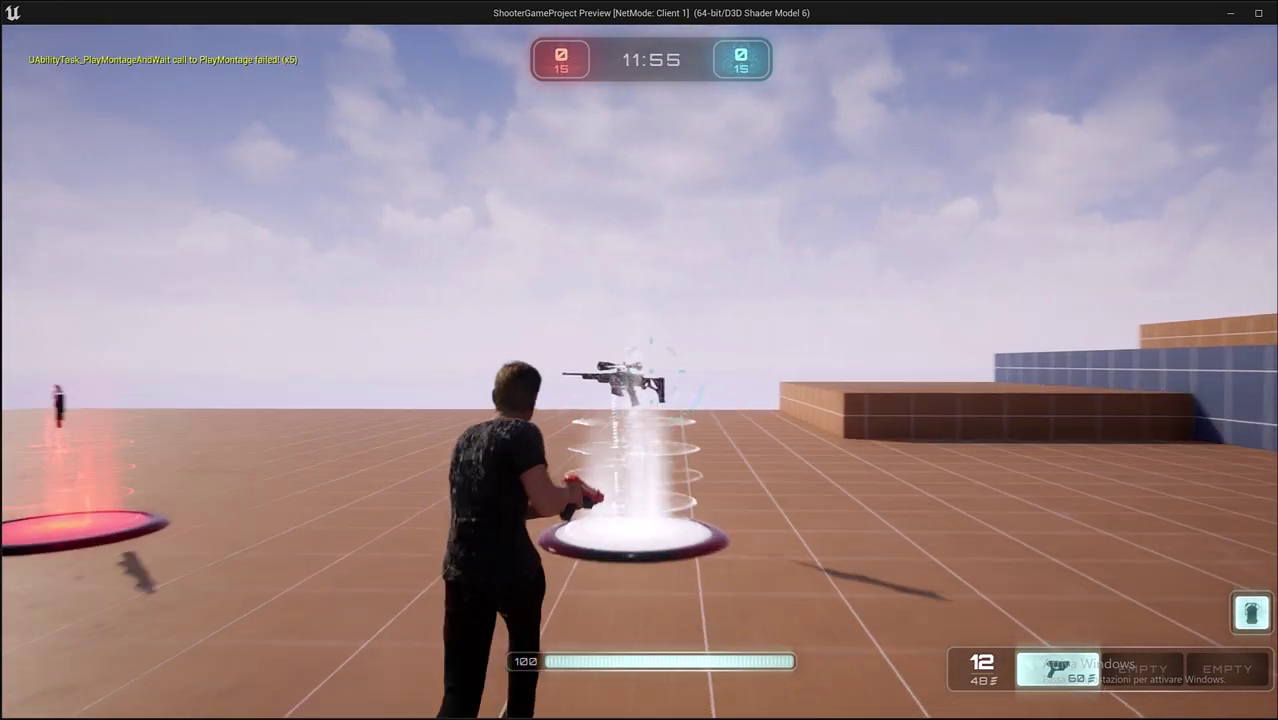
pyautogui.press('w')
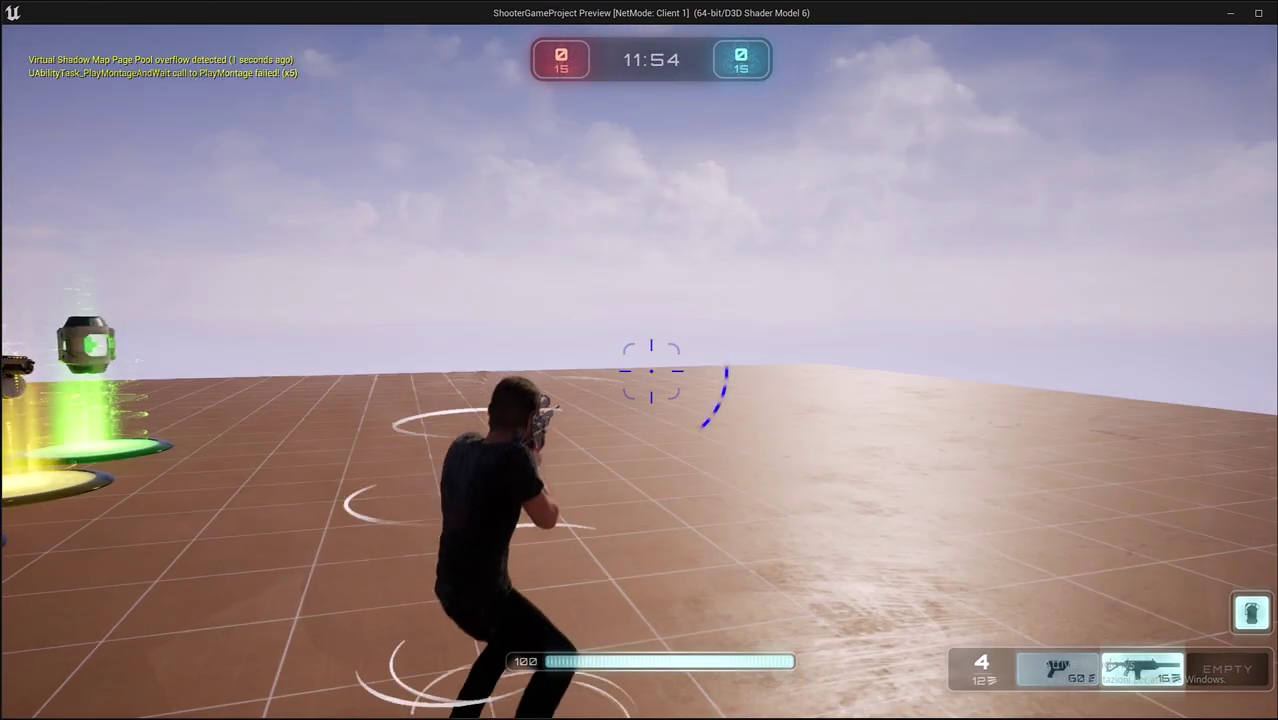
pyautogui.rightClick(651, 371)
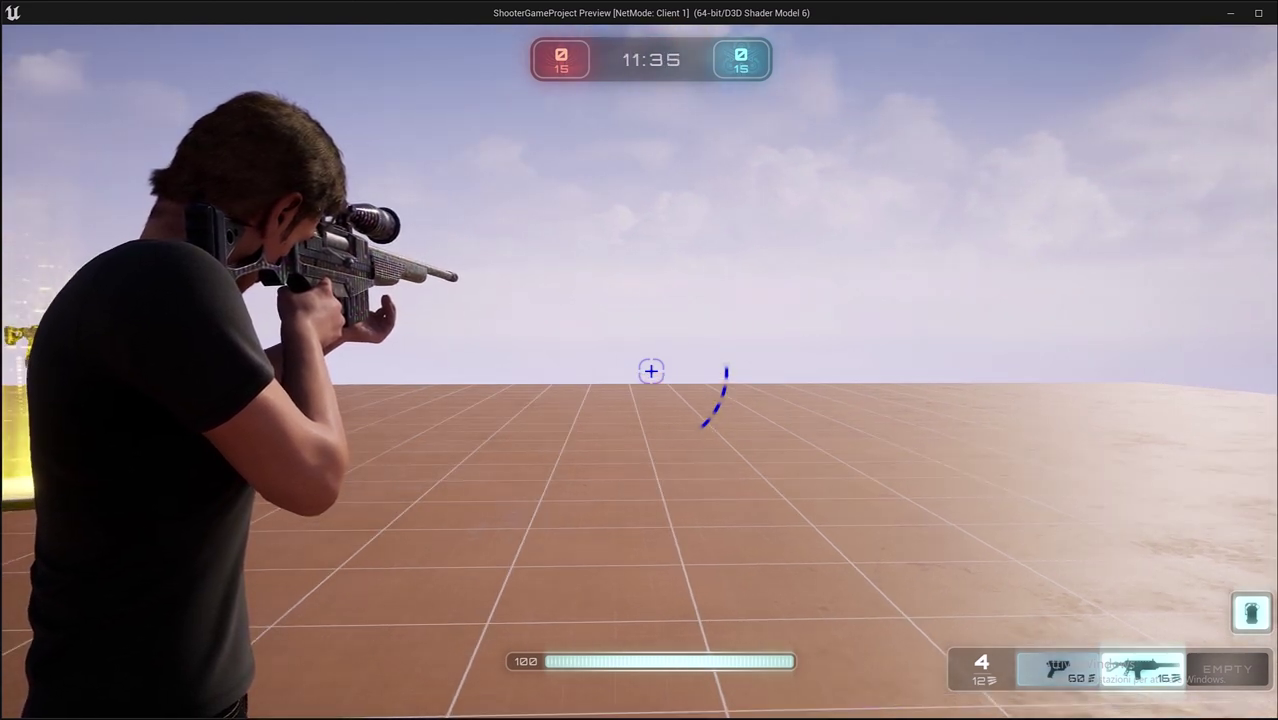
pyautogui.press('Escape')
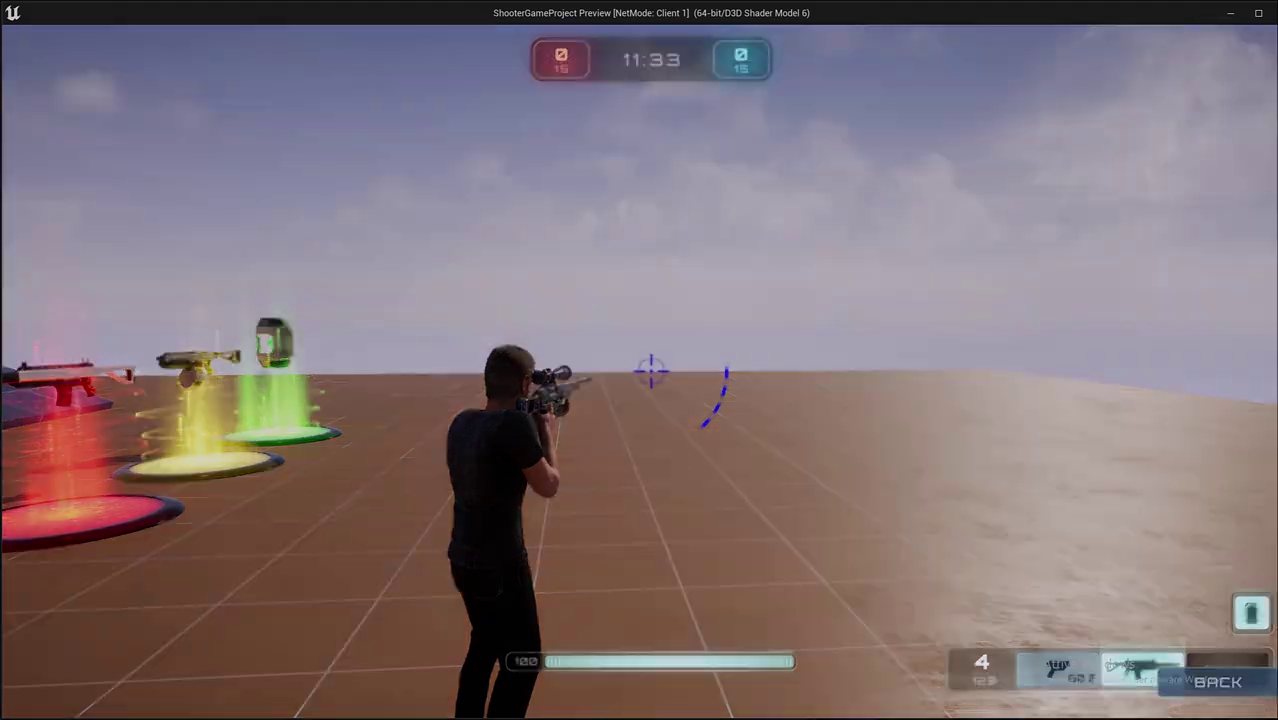
pyautogui.click(625, 415)
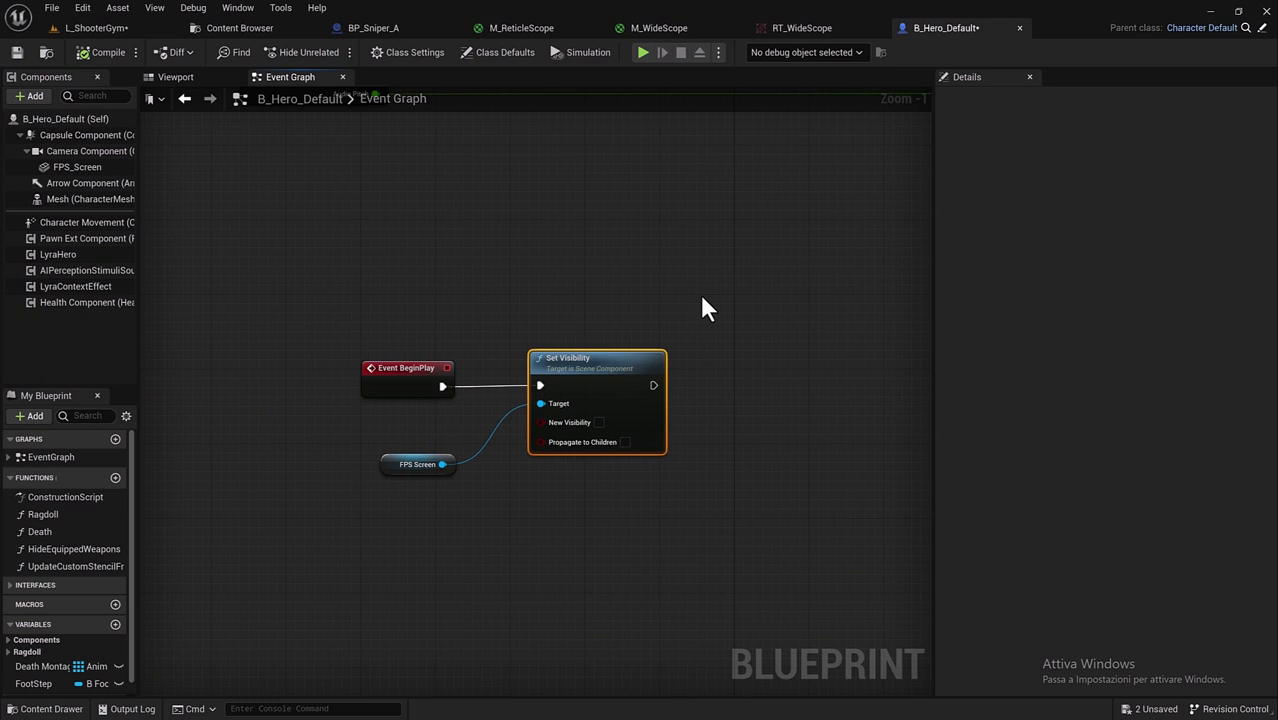
# Step: Open WID_Sniper_A from the Sniper_A folder, set Attach Transform Location X to 30, and return to L_ShooterGym
pyautogui.click(250, 28)
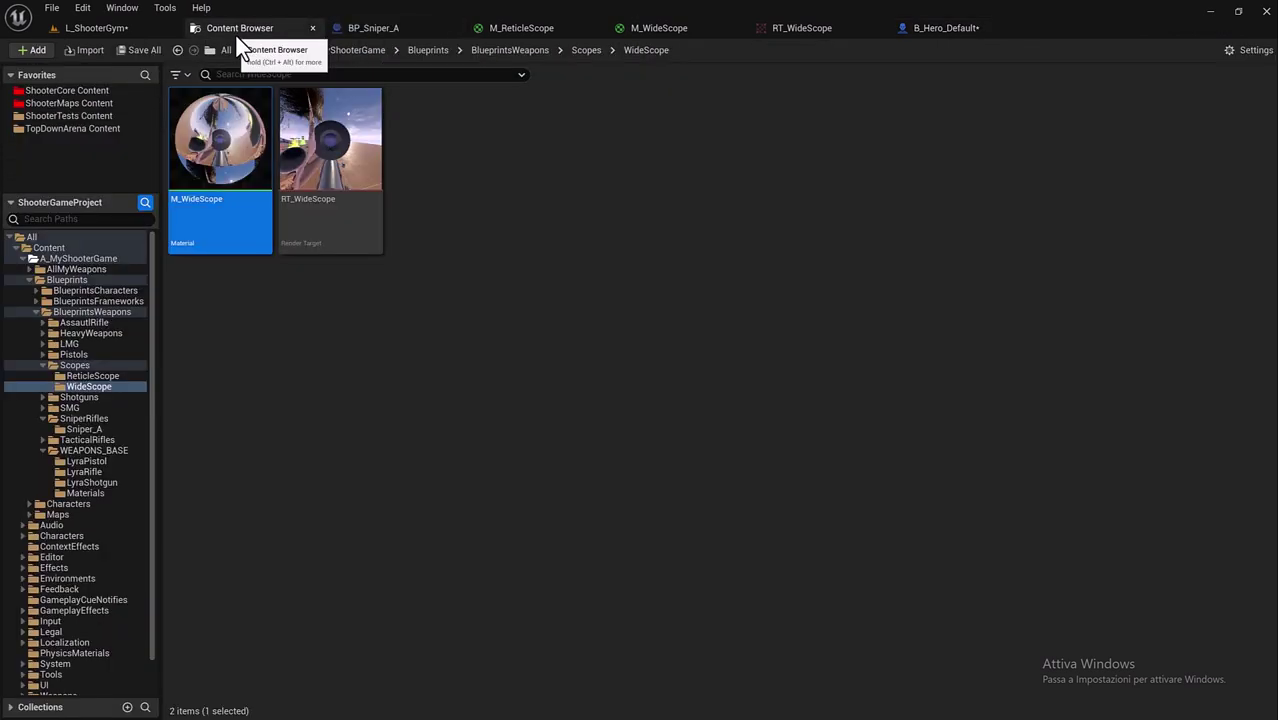
pyautogui.click(101, 430)
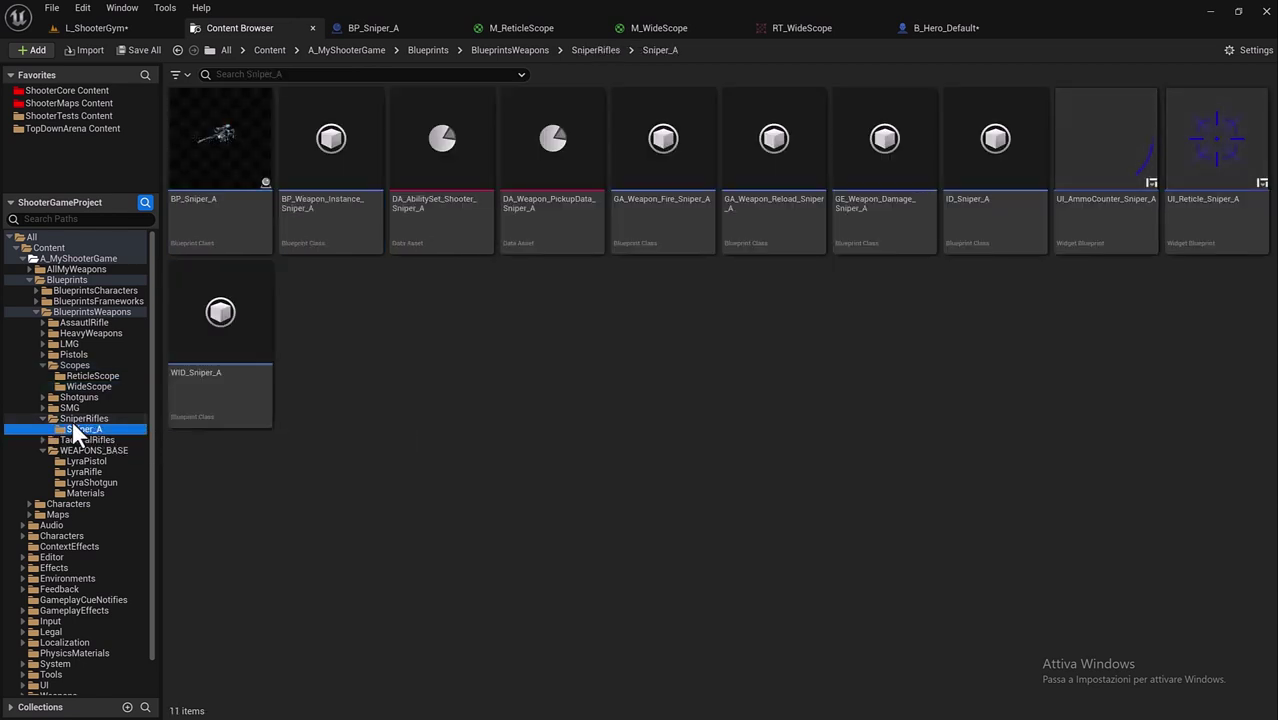
pyautogui.click(226, 372)
pyautogui.doubleClick(226, 372)
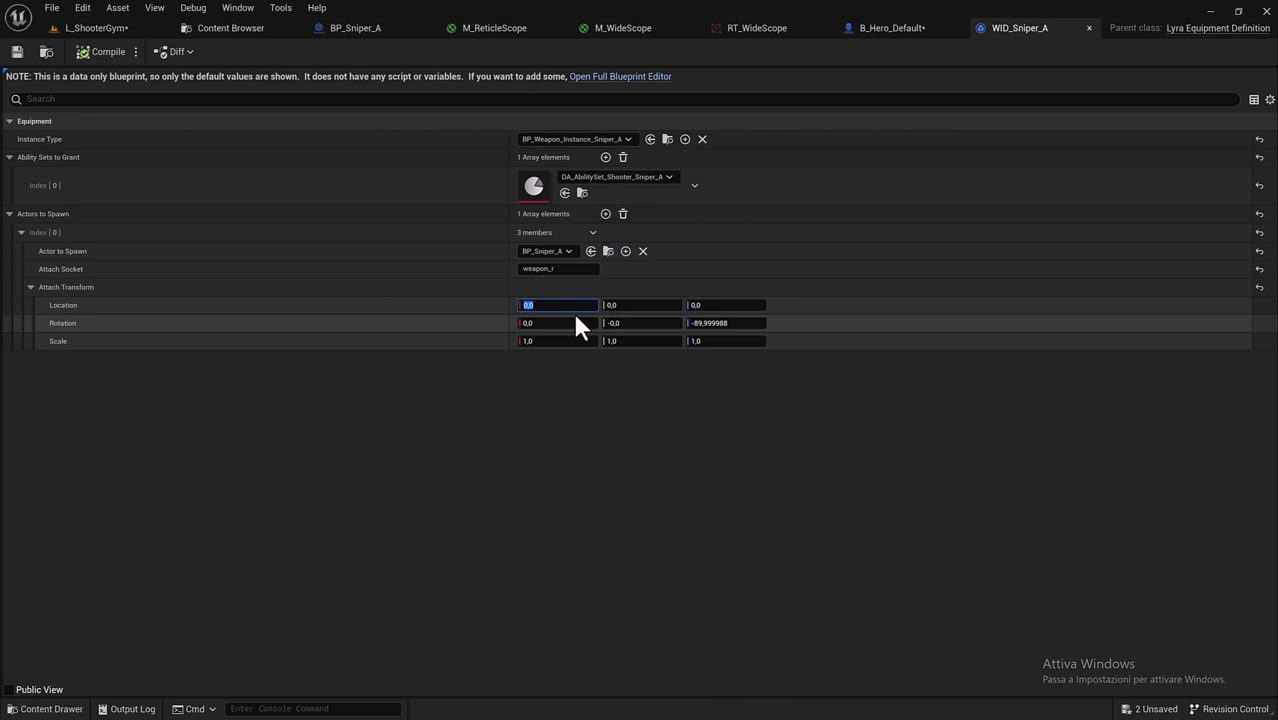
pyautogui.write('30')
pyautogui.press('Return')
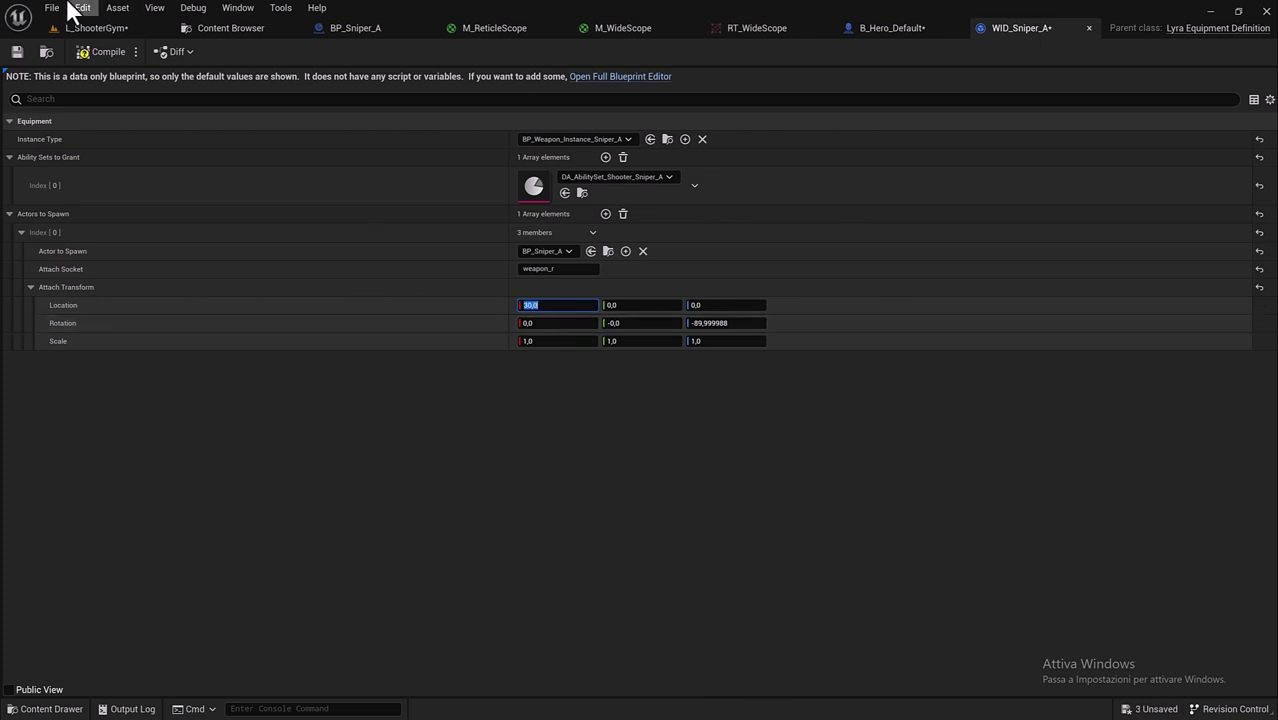
pyautogui.click(103, 24)
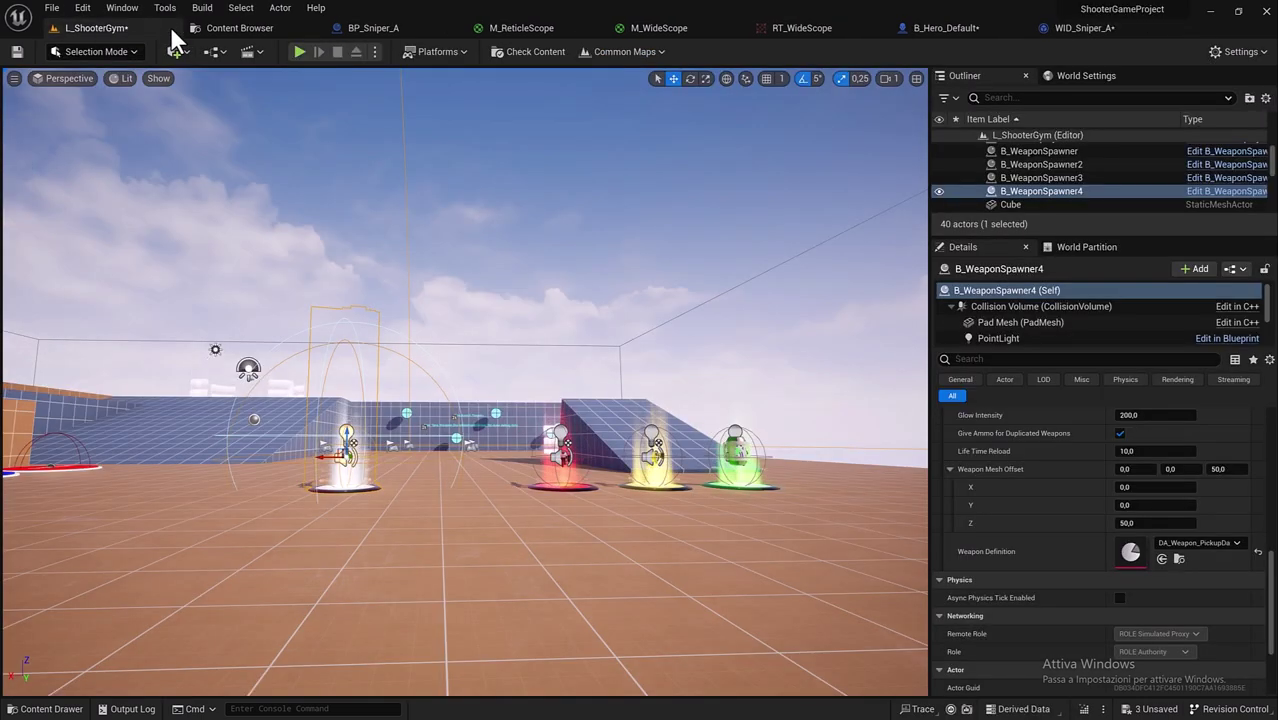
pyautogui.click(299, 51)
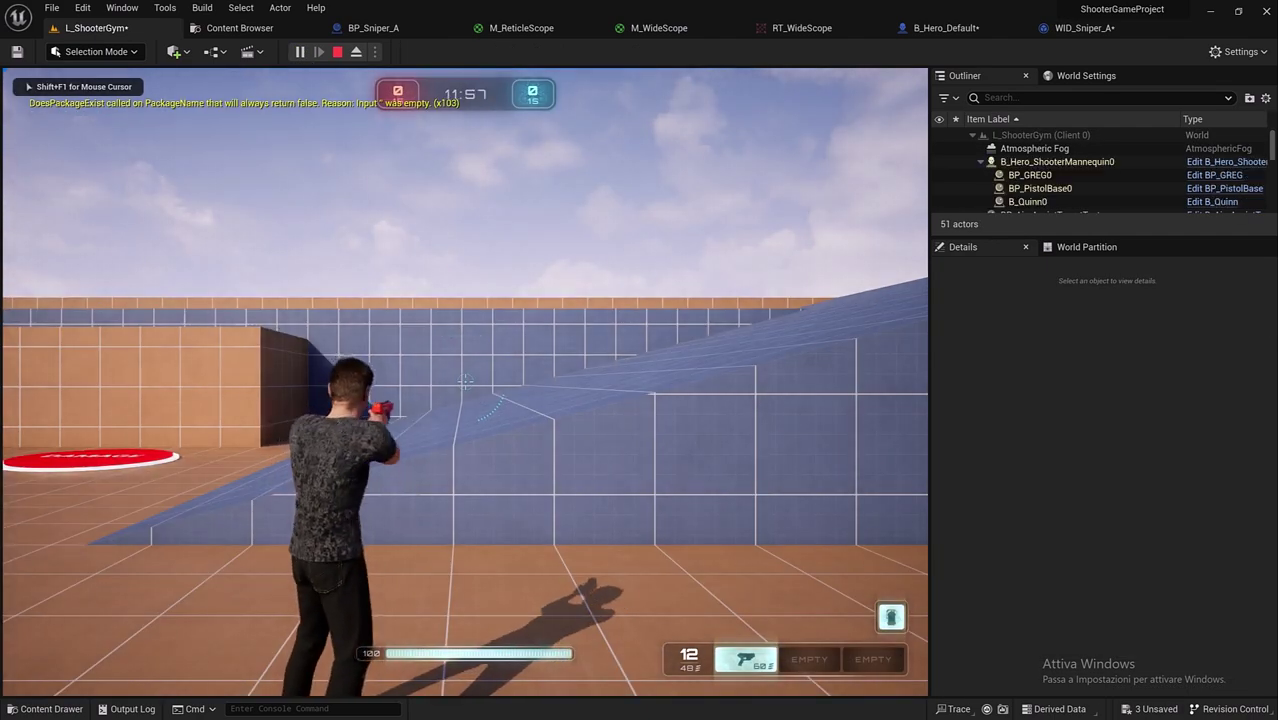
pyautogui.press('w')
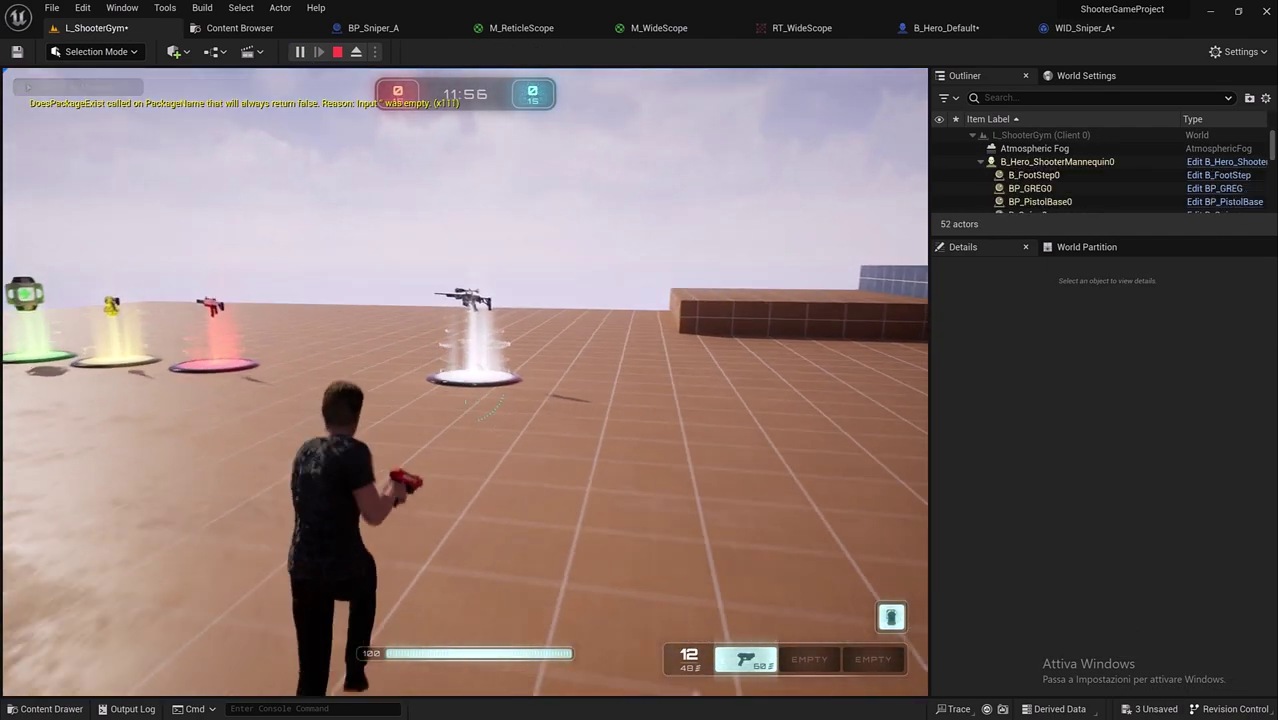
pyautogui.press('w')
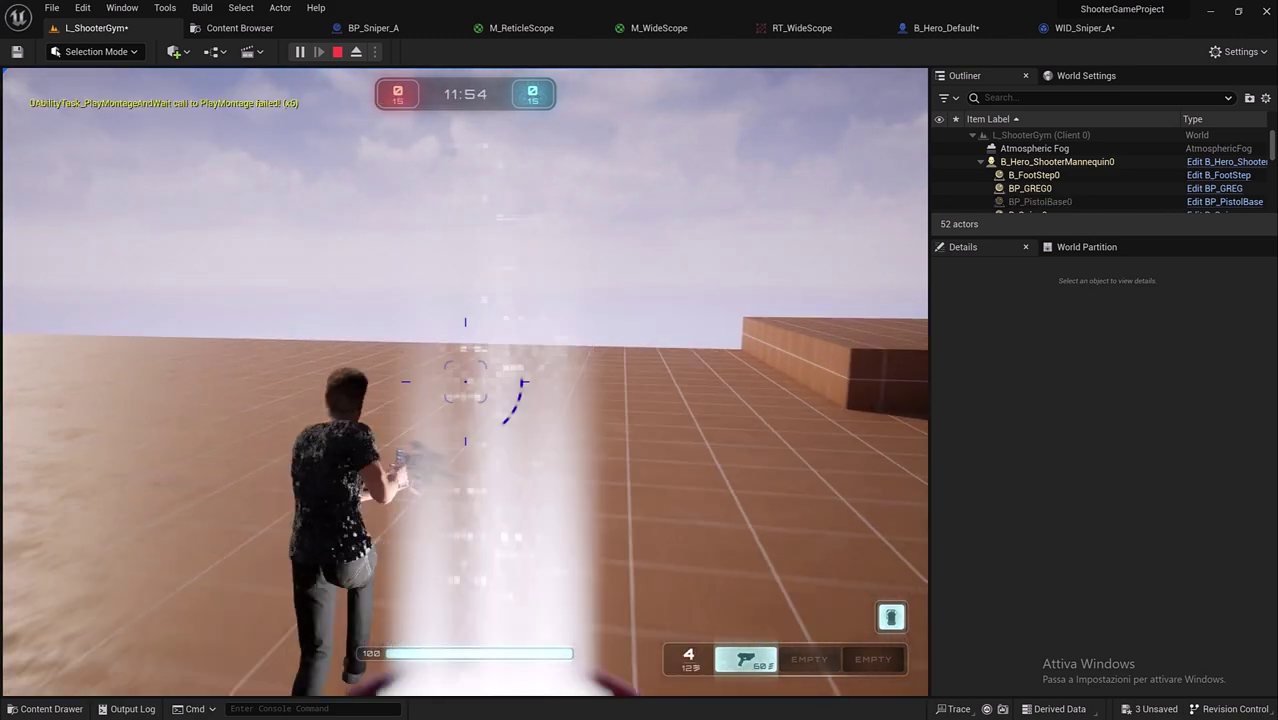
pyautogui.press('w')
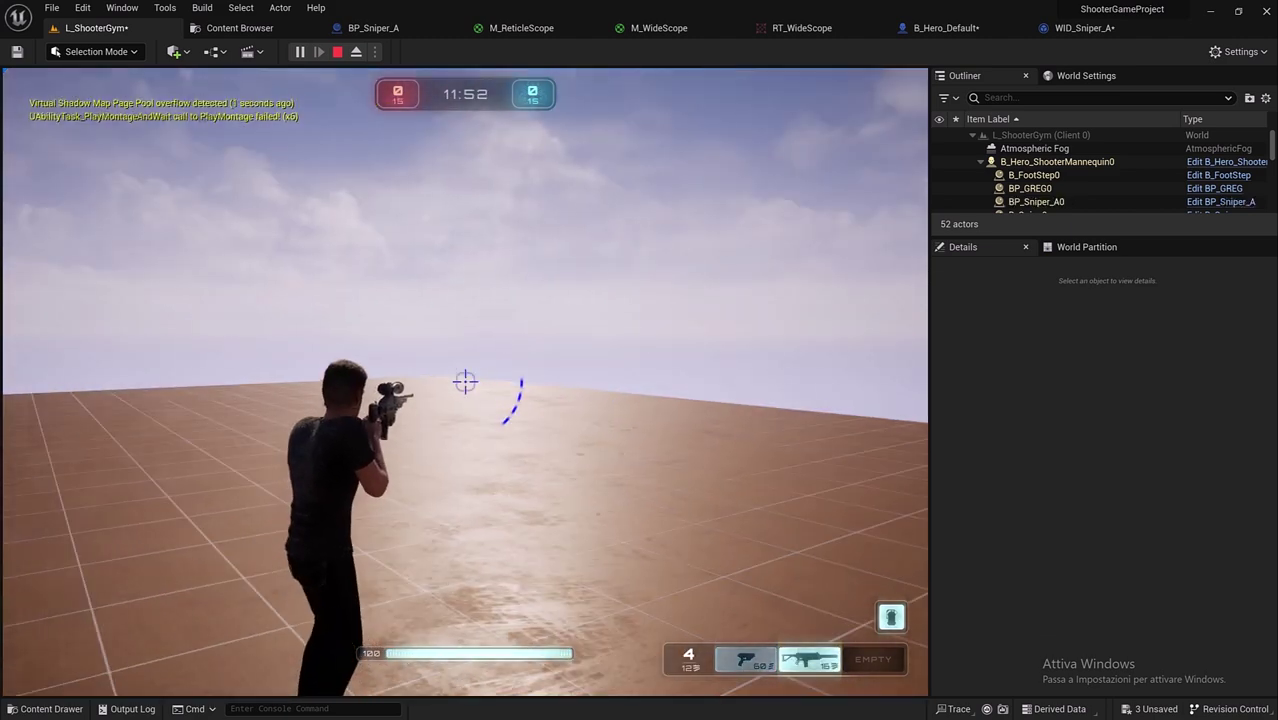
pyautogui.rightClick(465, 381)
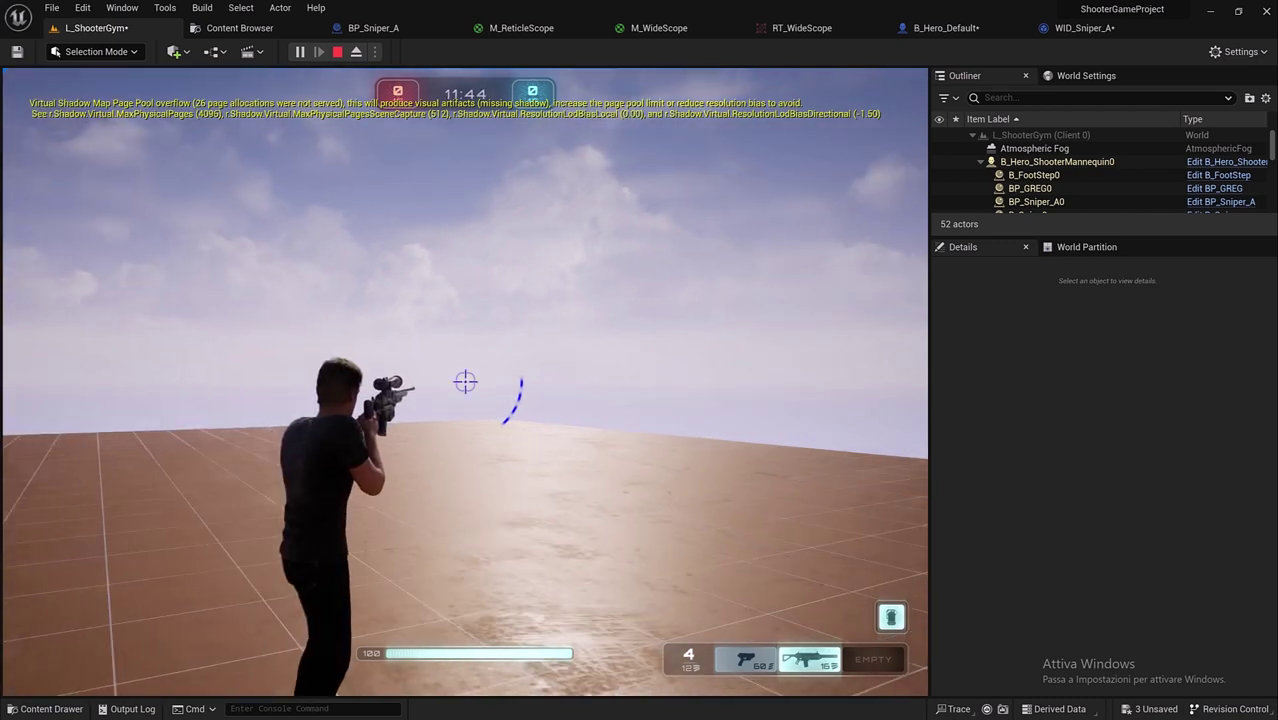
pyautogui.press('Escape')
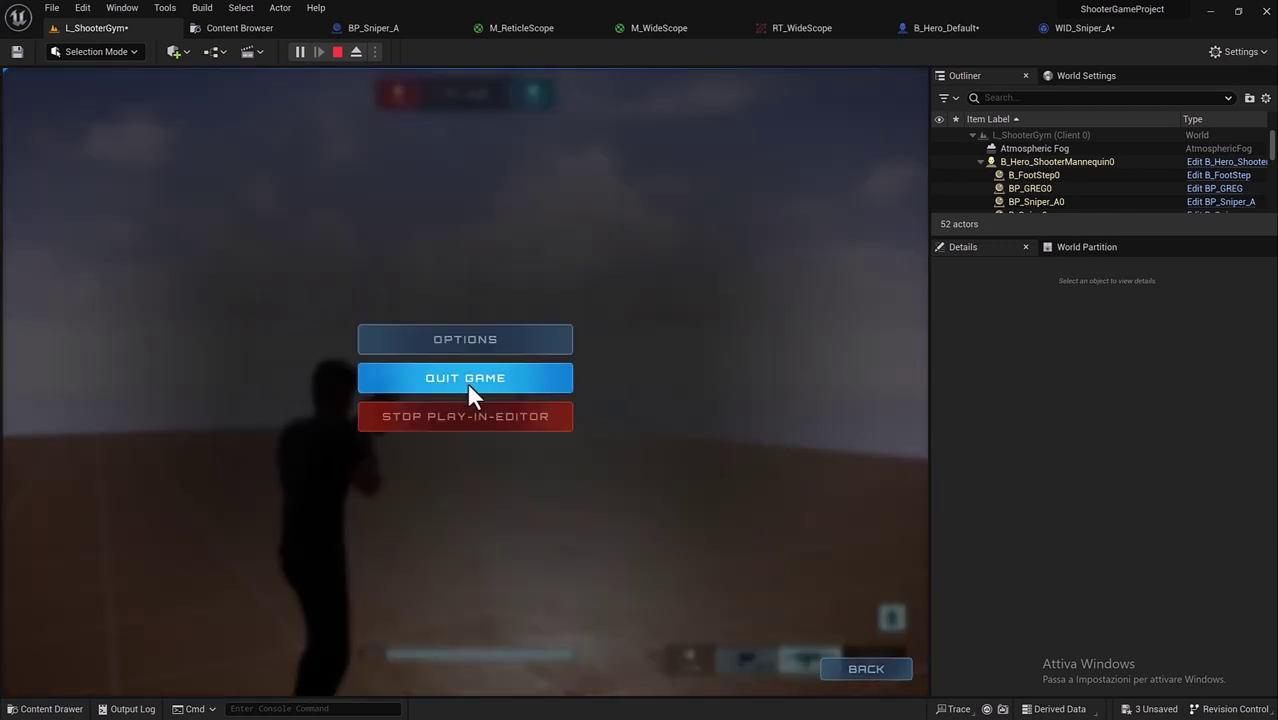
pyautogui.click(466, 418)
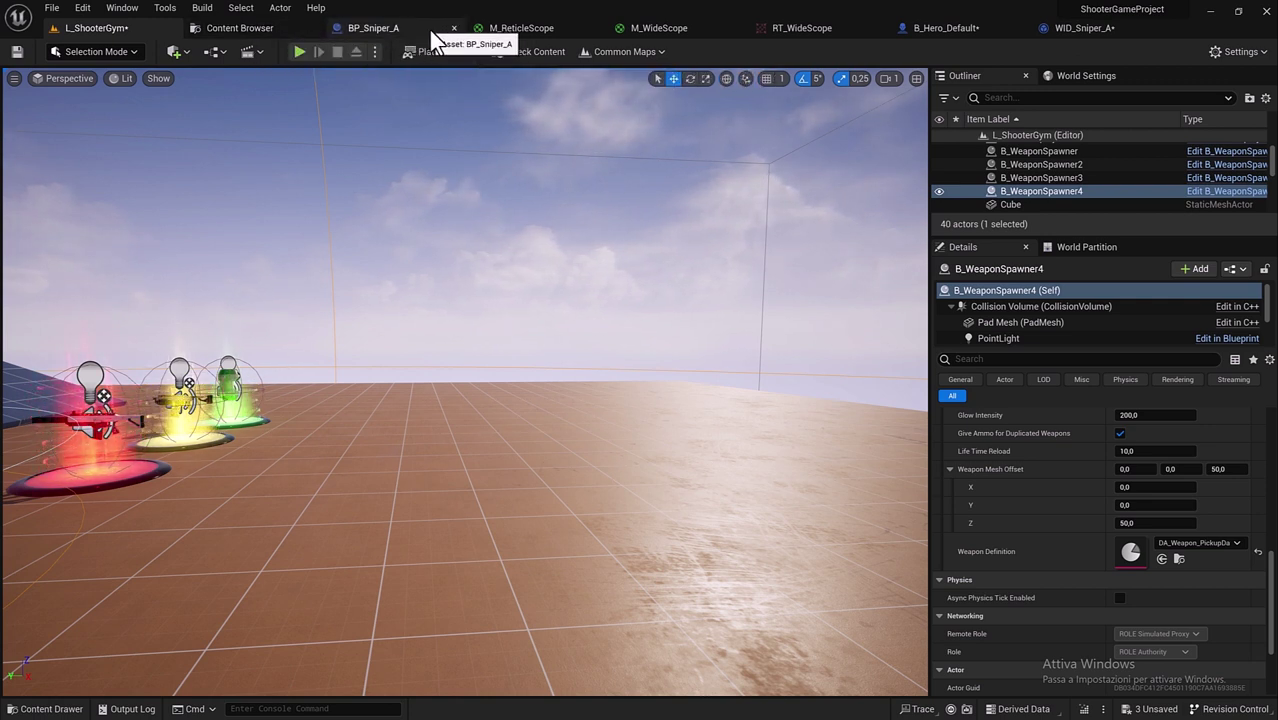
# Step: Close WID_Sniper_A, tick New Visibility on B_Hero_Default's Set Visibility node, then switch to BP_Sniper_A
pyautogui.click(1126, 28)
pyautogui.click(955, 28)
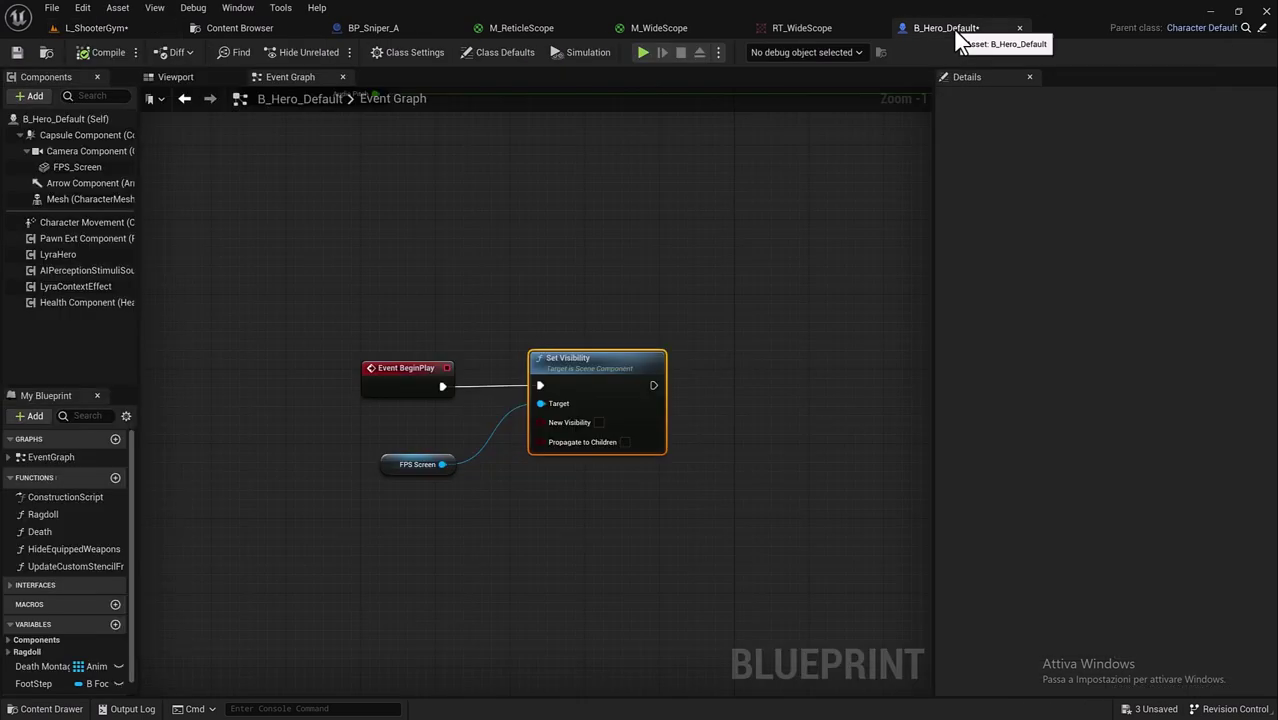
pyautogui.click(597, 422)
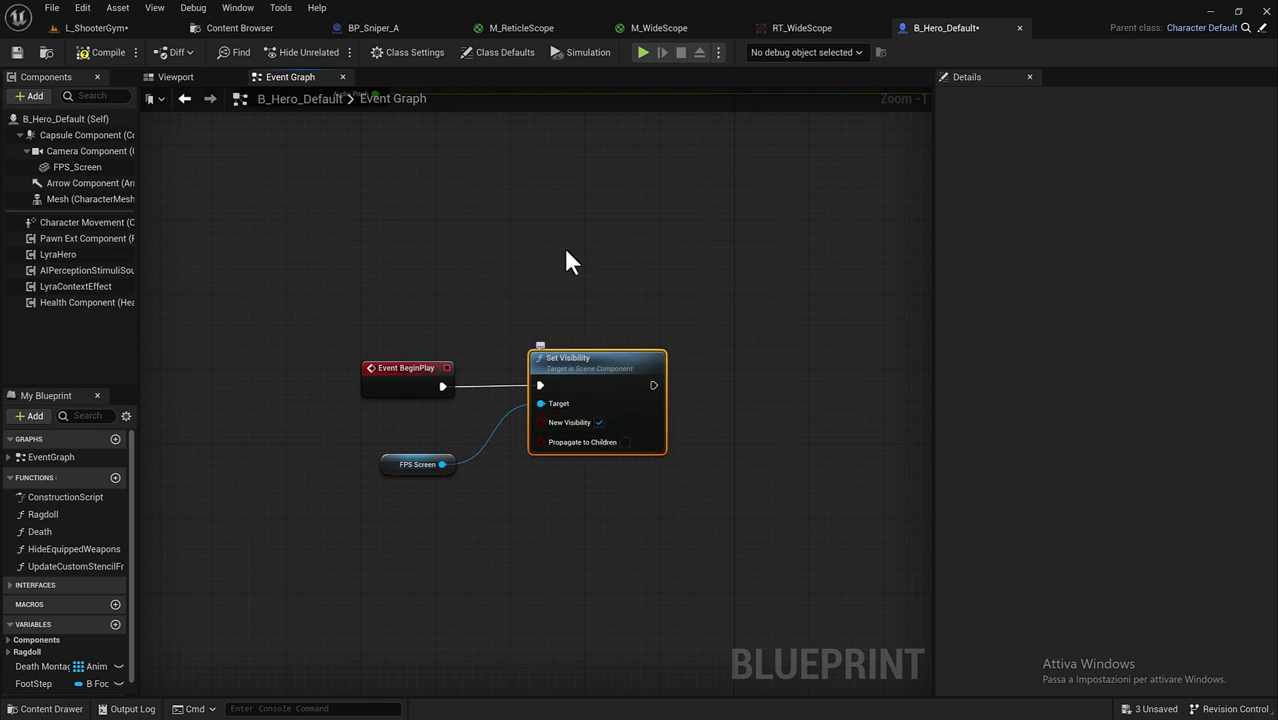
pyautogui.click(378, 29)
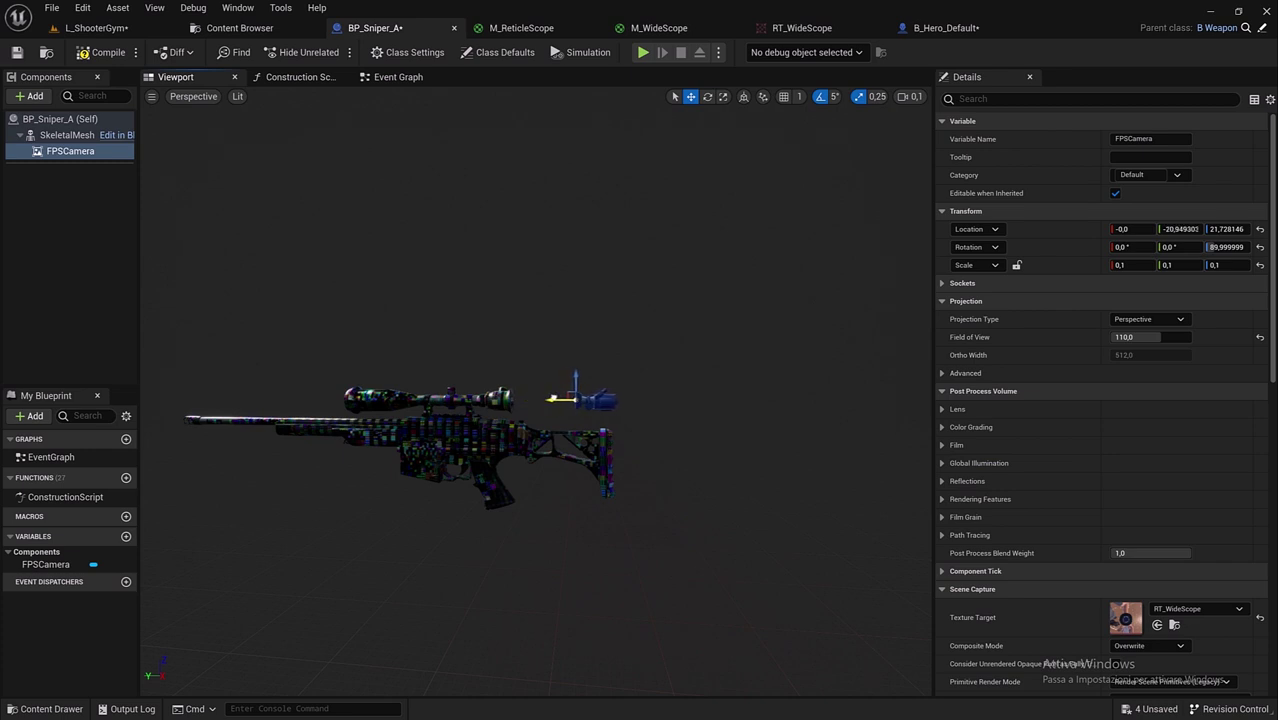
pyautogui.click(105, 37)
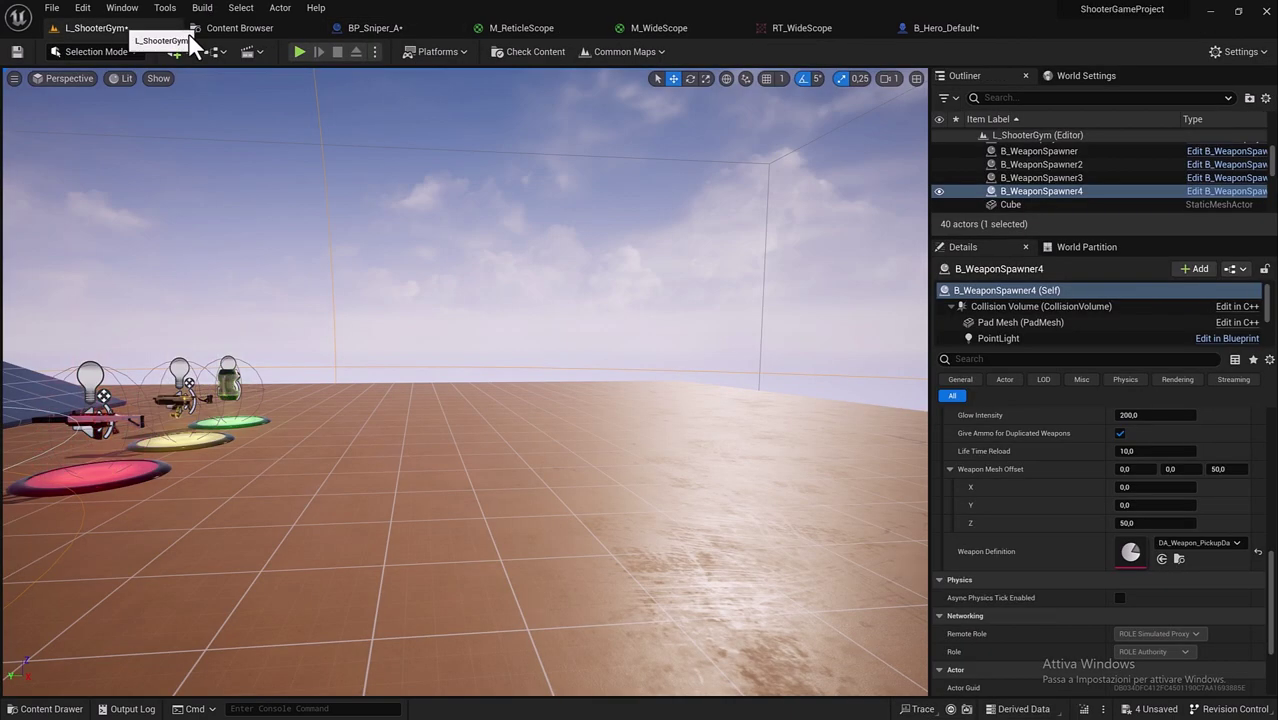
pyautogui.click(304, 55)
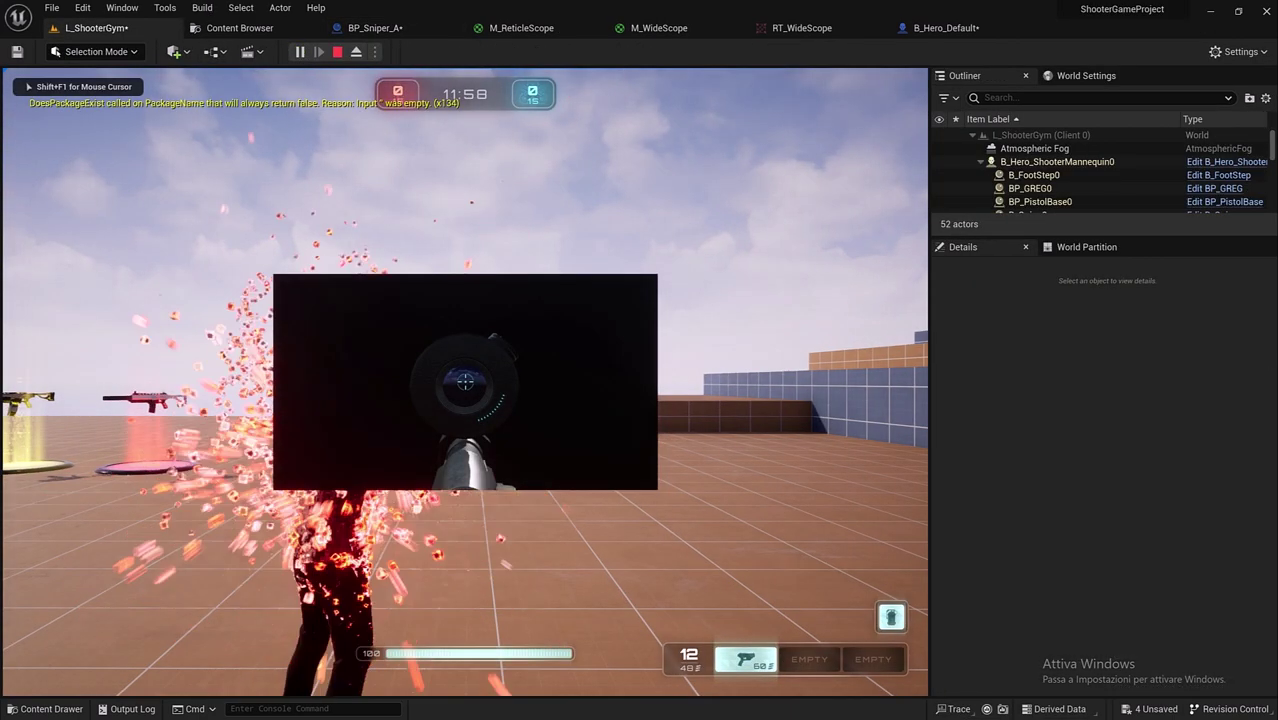
pyautogui.press('s')
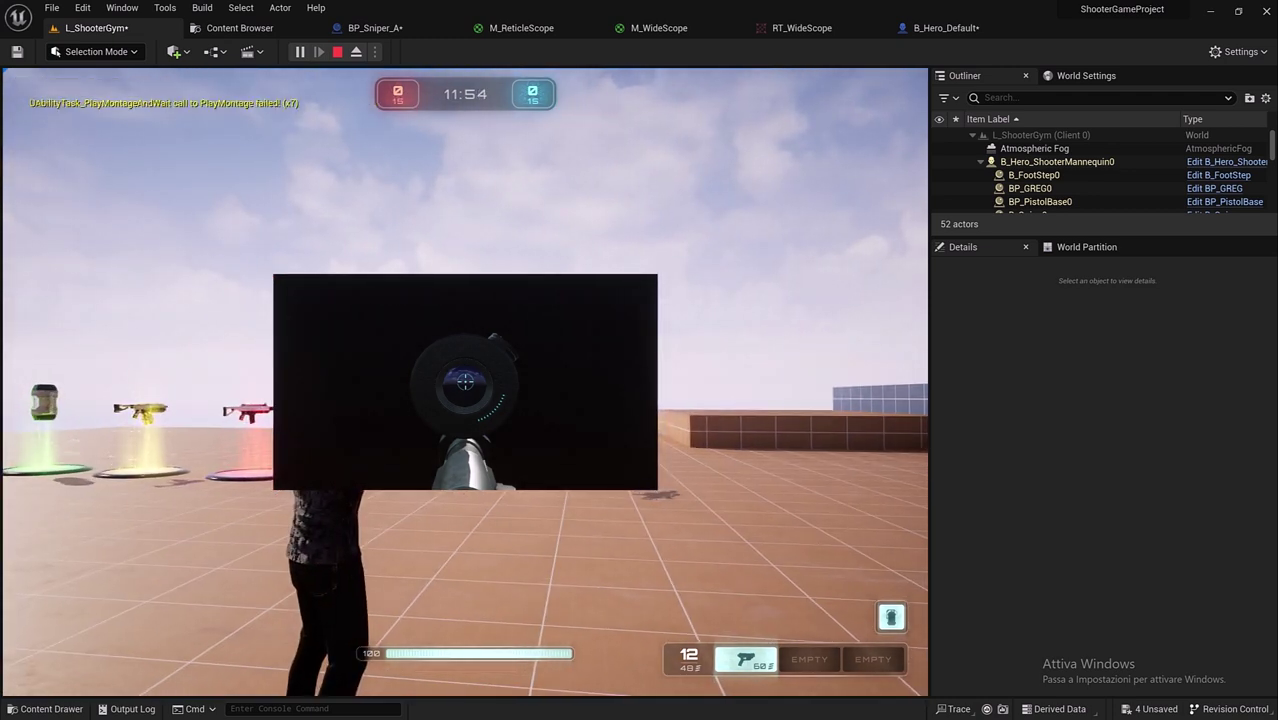
pyautogui.press('d')
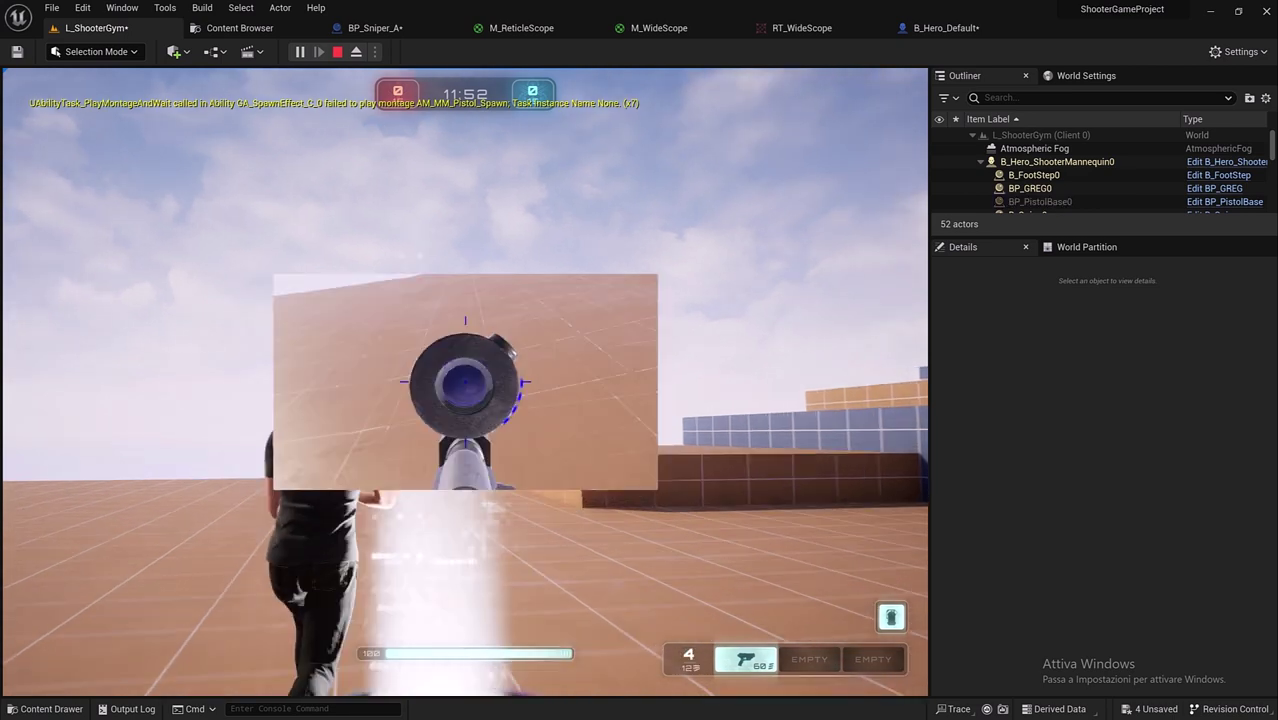
pyautogui.press('a')
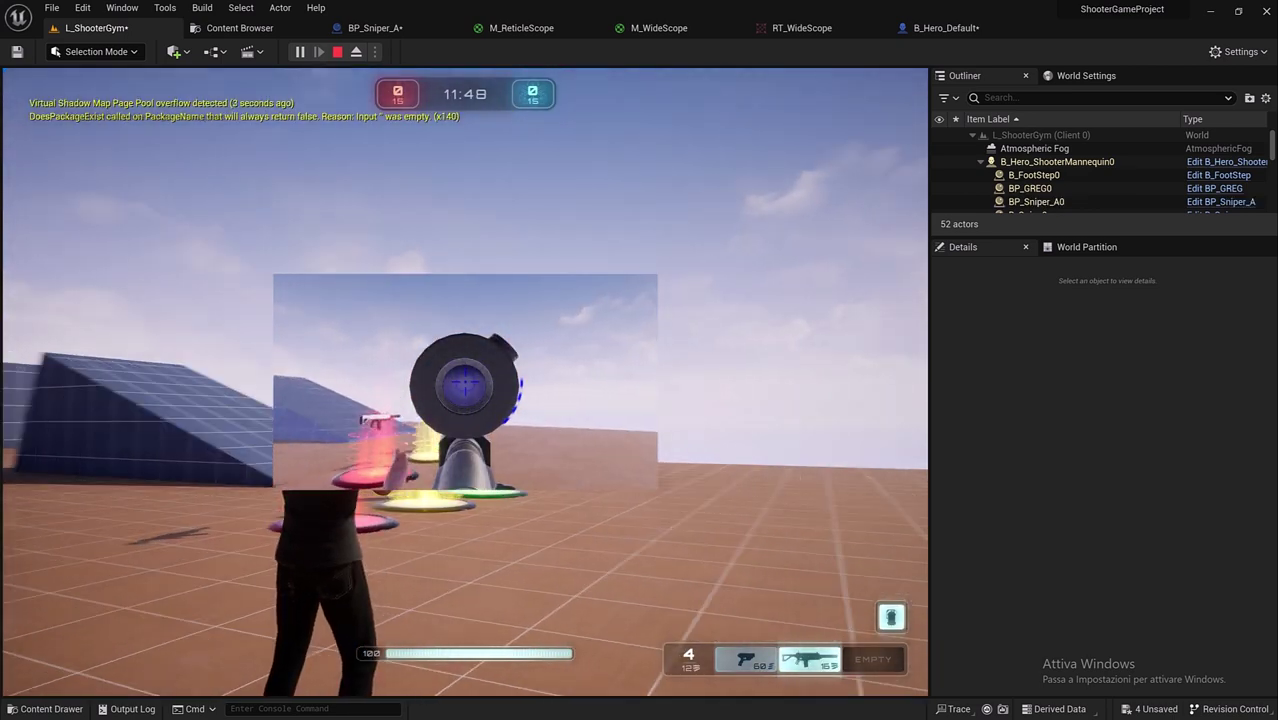
pyautogui.press('a')
pyautogui.press('Escape')
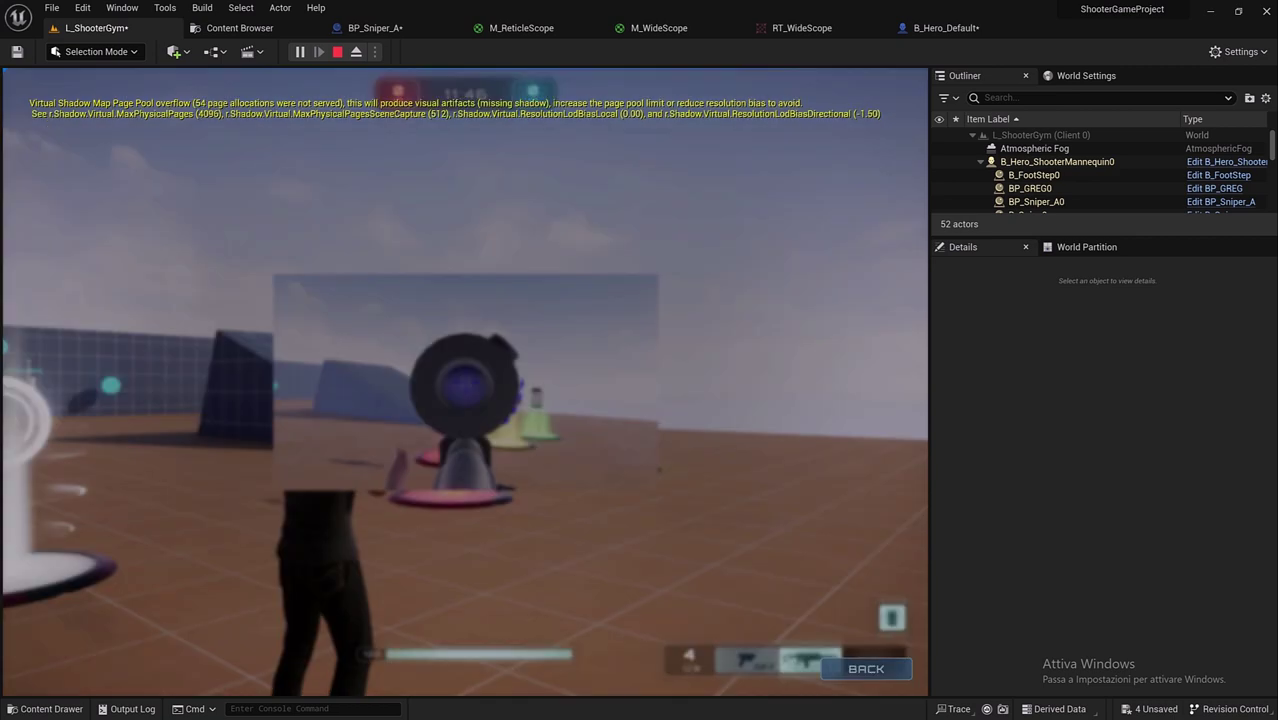
pyautogui.click(486, 414)
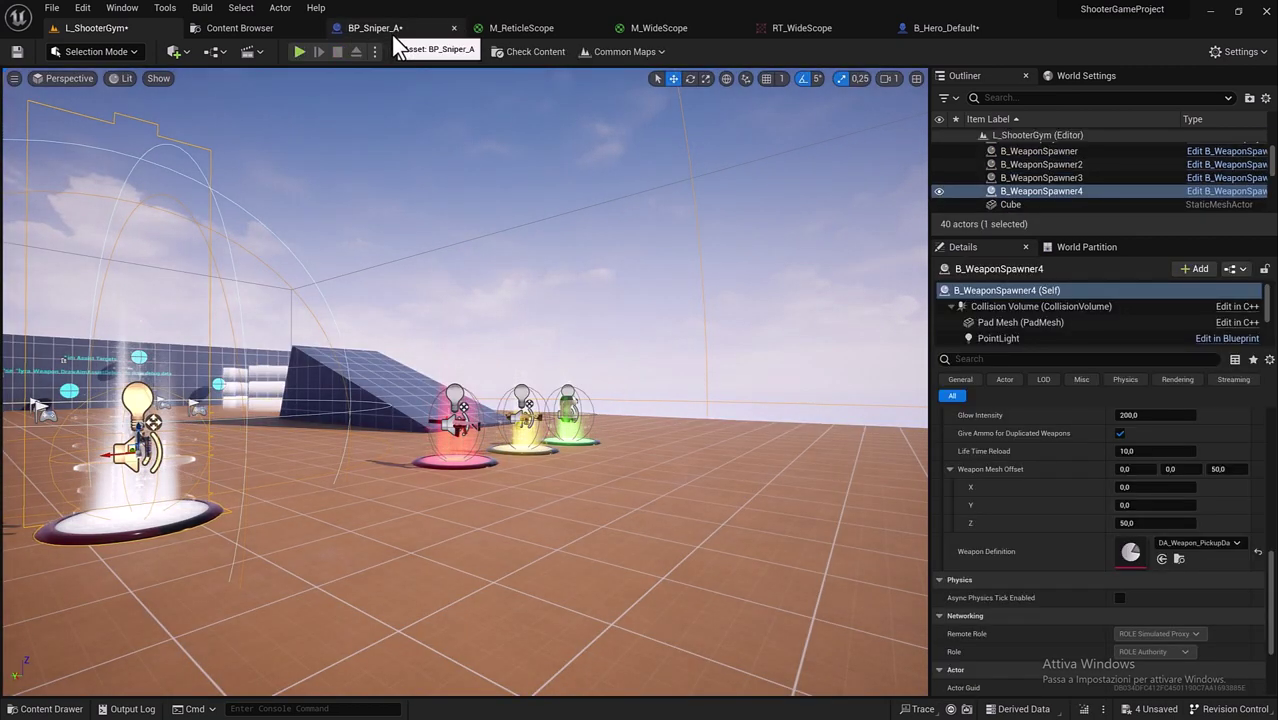
# Step: Add a Right Mouse Button input event to B_Hero_Default's Event Graph
pyautogui.click(919, 31)
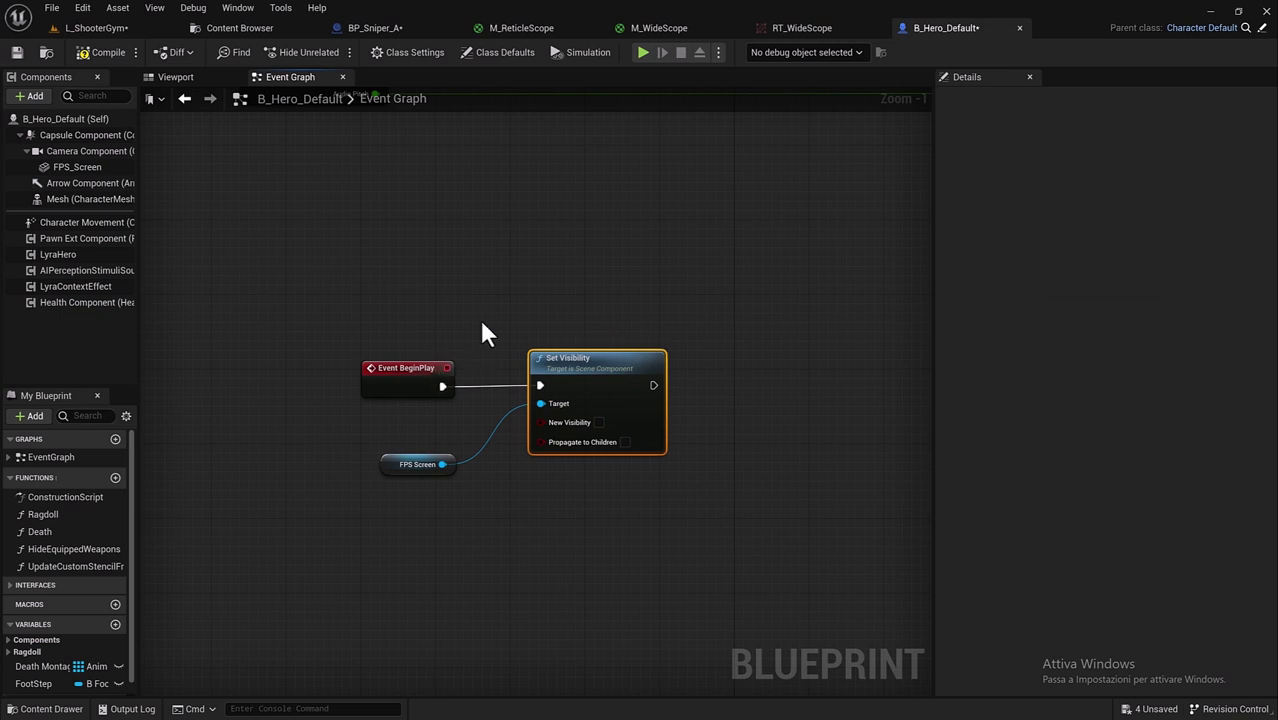
pyautogui.moveTo(482, 334); pyautogui.dragTo(368, 307, button='right')
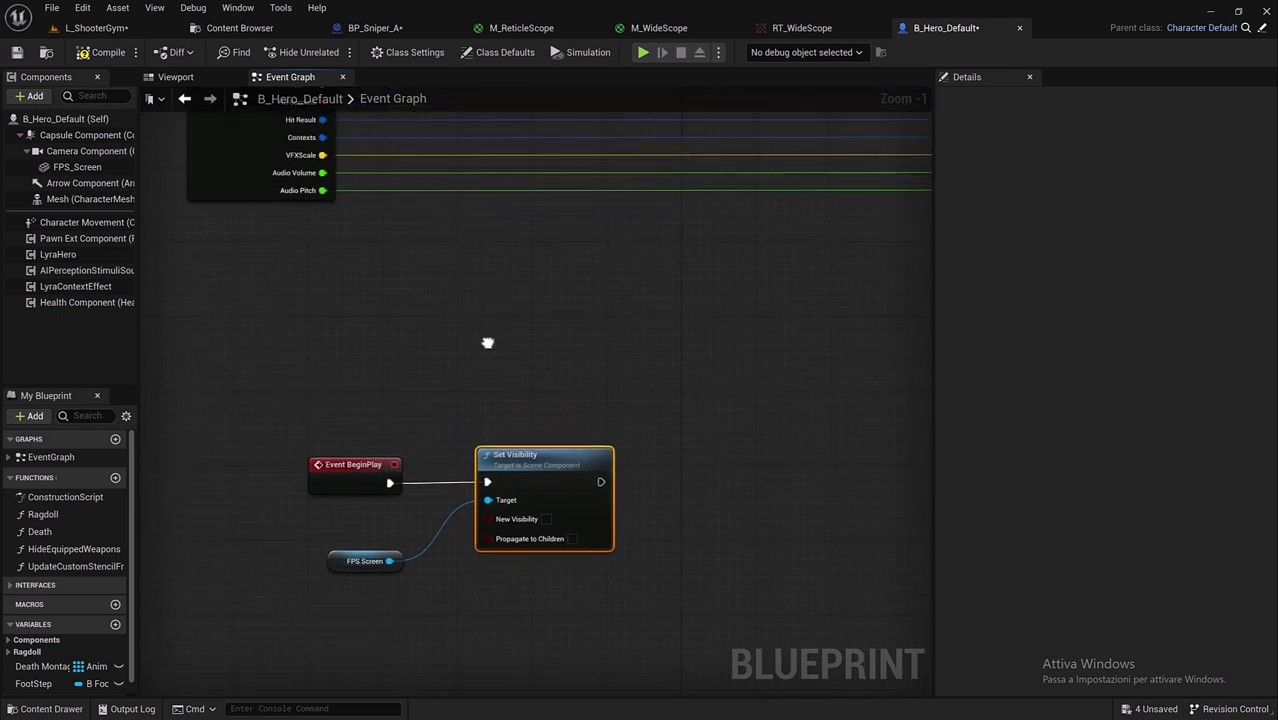
pyautogui.rightClick(368, 307)
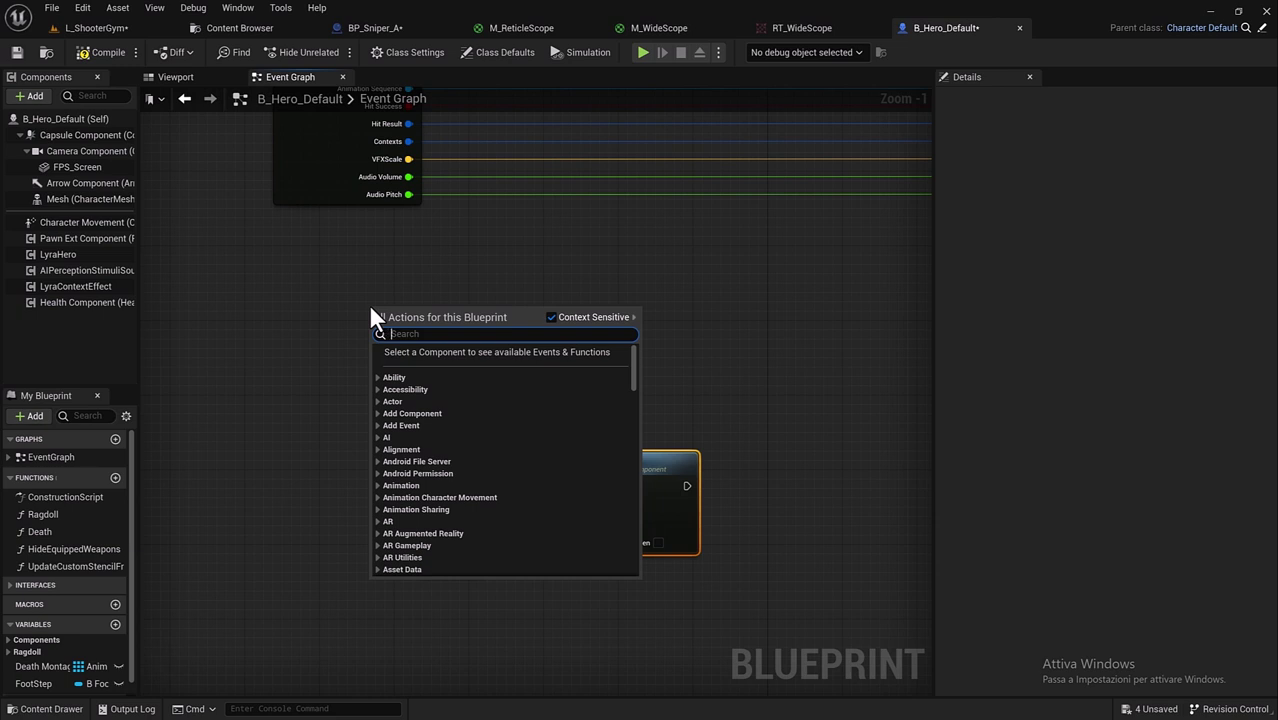
pyautogui.write('mouse')
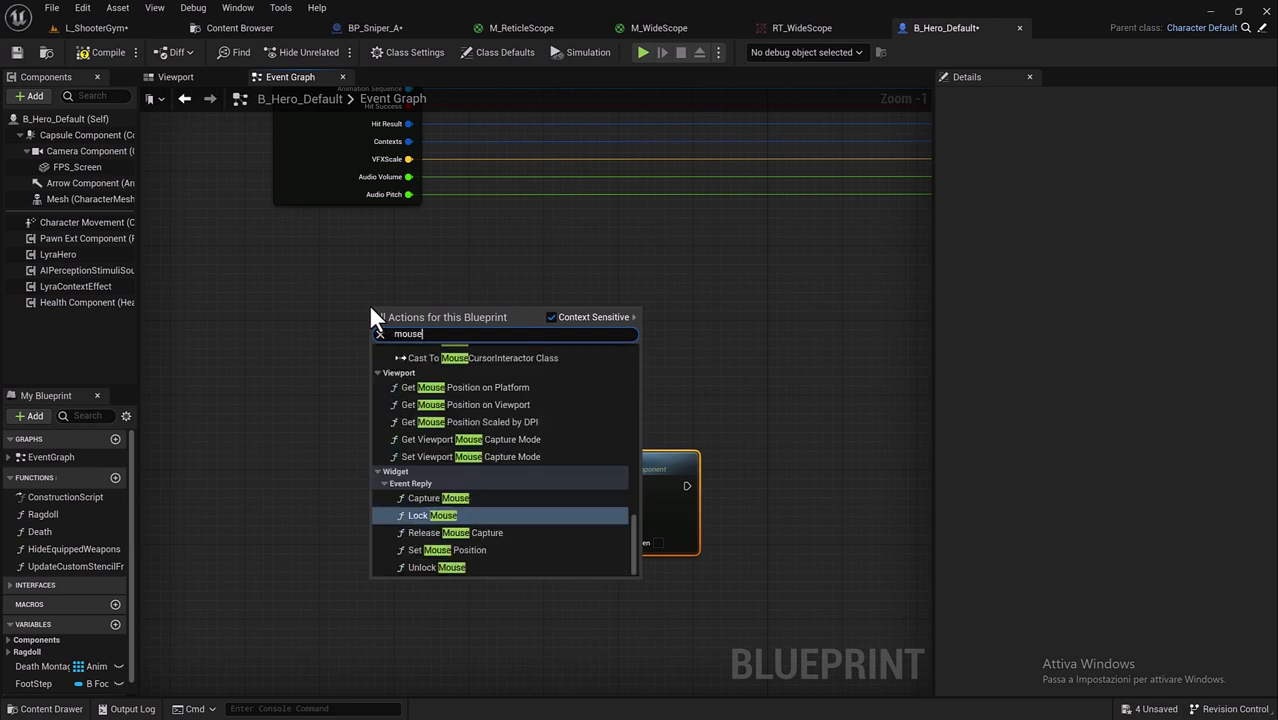
pyautogui.write(' d')
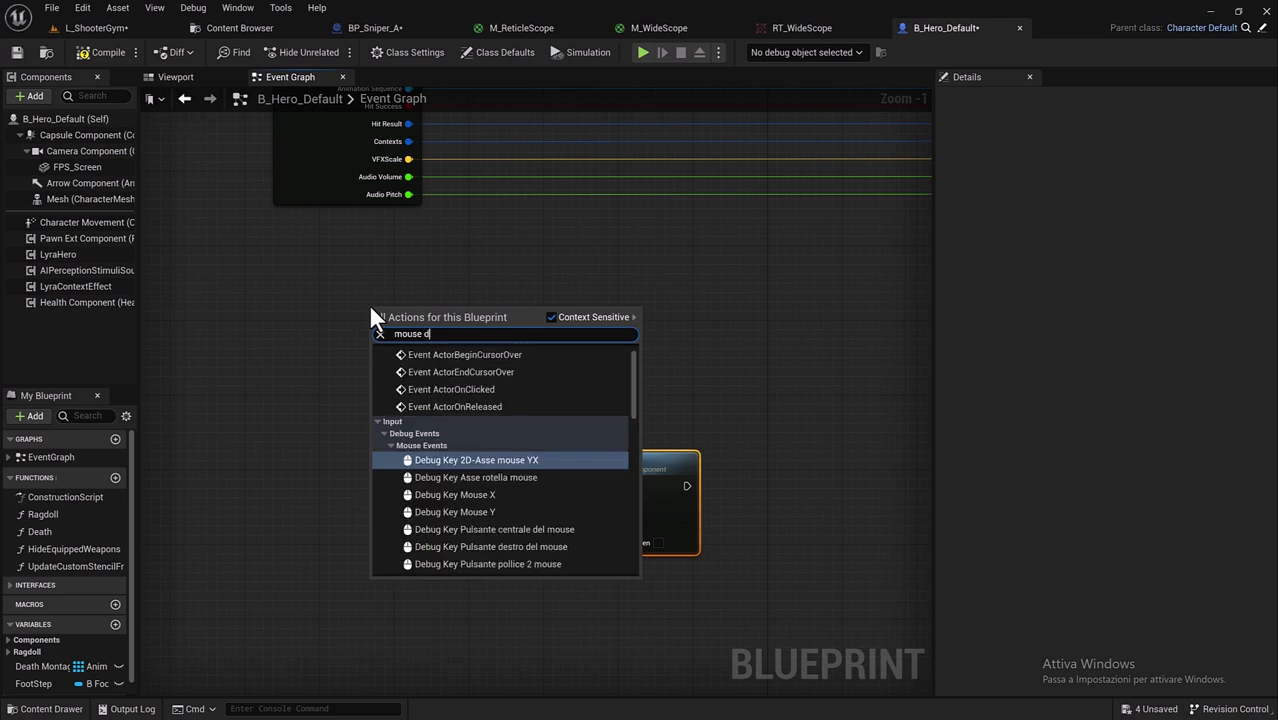
pyautogui.write('estr')
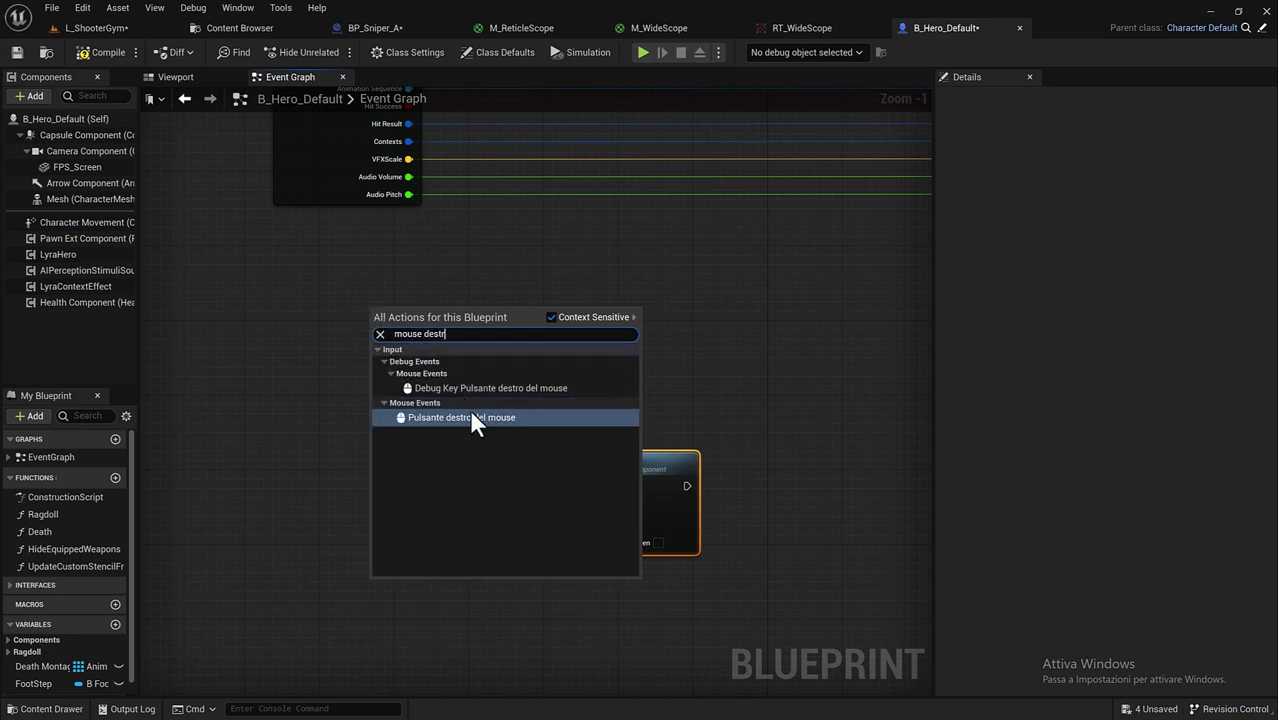
pyautogui.click(469, 408)
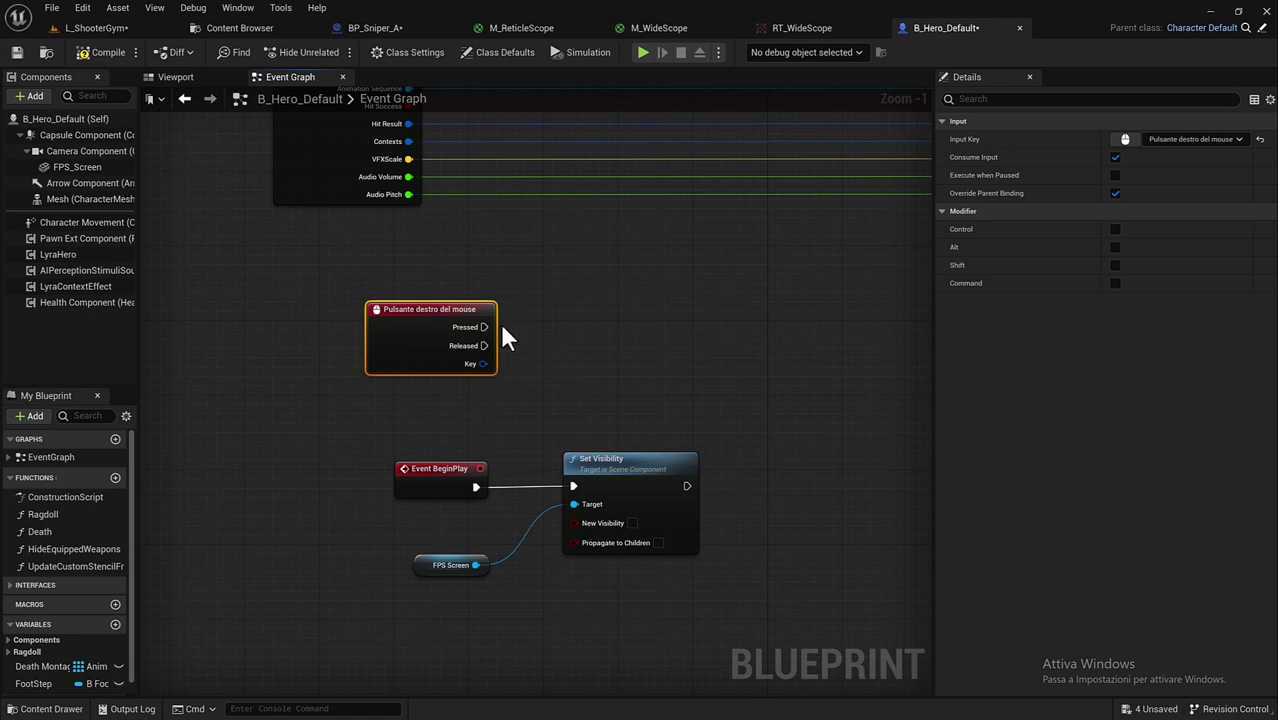
pyautogui.moveTo(426, 308); pyautogui.dragTo(461, 335)
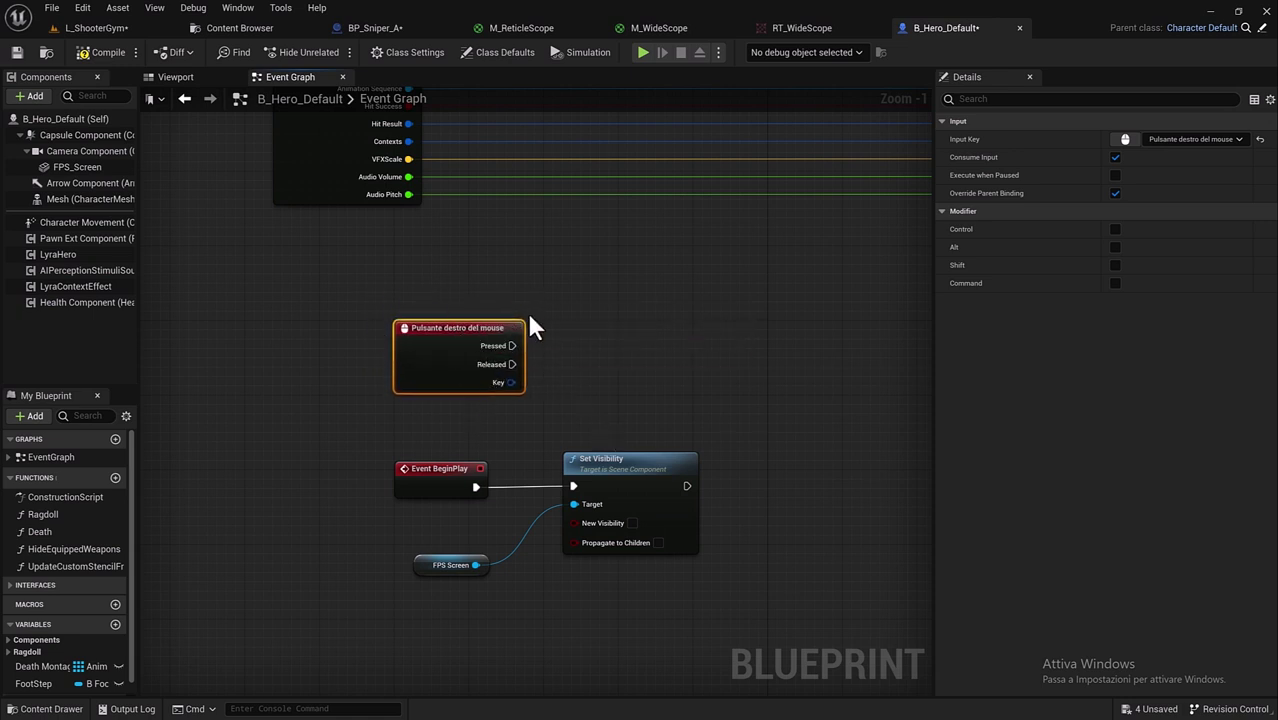
# Step: Hide FPS Screen on Released, show it via a ticked Set Visibility copy on Pressed, and compile
pyautogui.moveTo(512, 364); pyautogui.dragTo(572, 484)
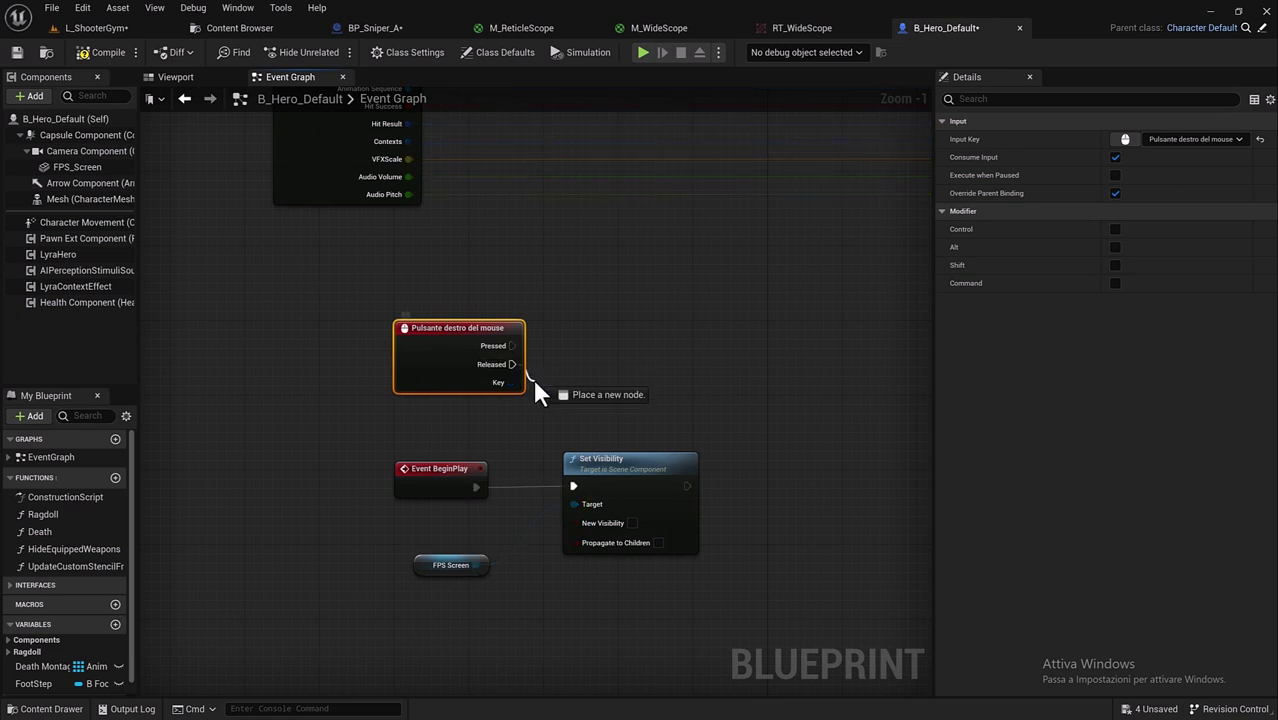
pyautogui.click(614, 478)
pyautogui.hotkey('ctrl', 'd')
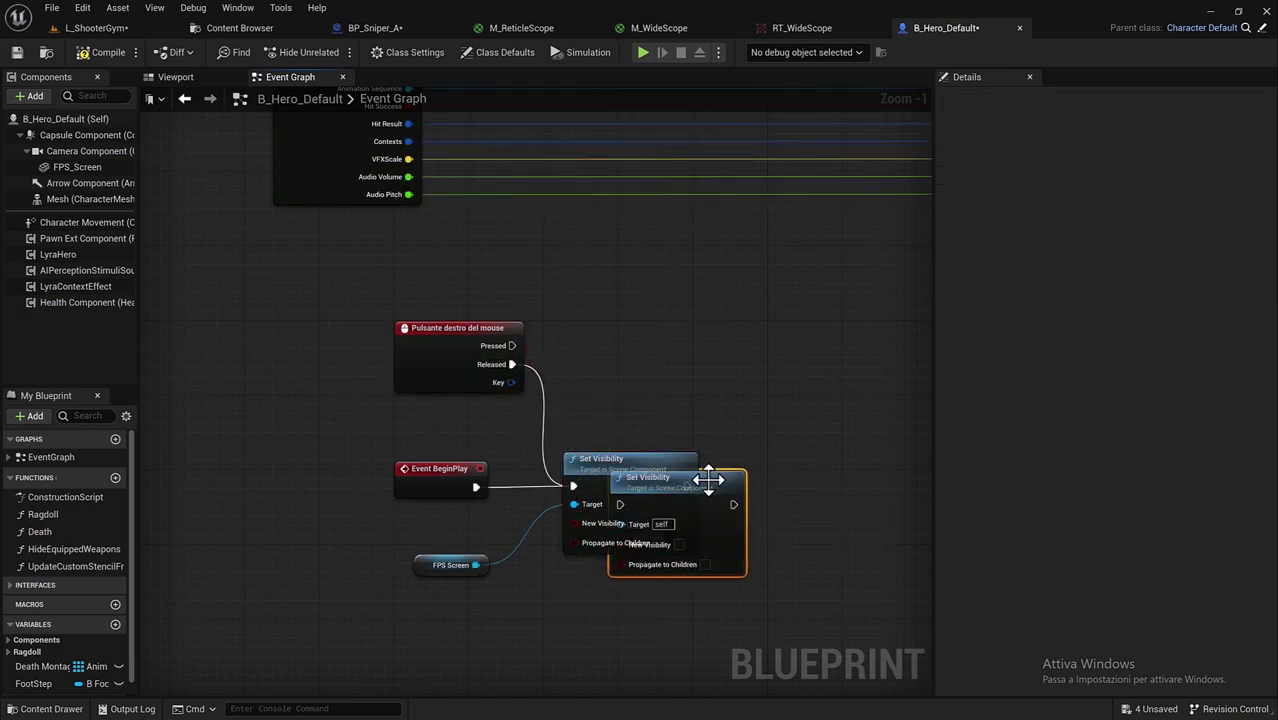
pyautogui.moveTo(708, 480); pyautogui.dragTo(672, 323)
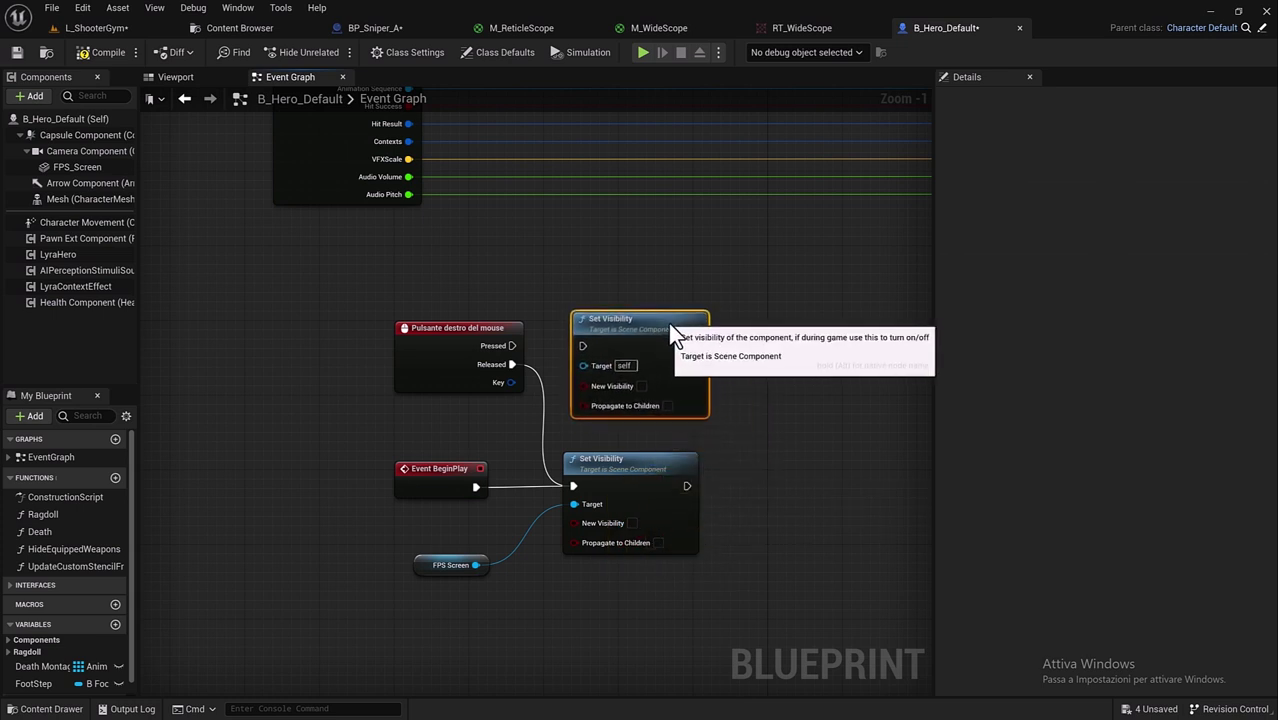
pyautogui.moveTo(512, 345); pyautogui.dragTo(584, 347)
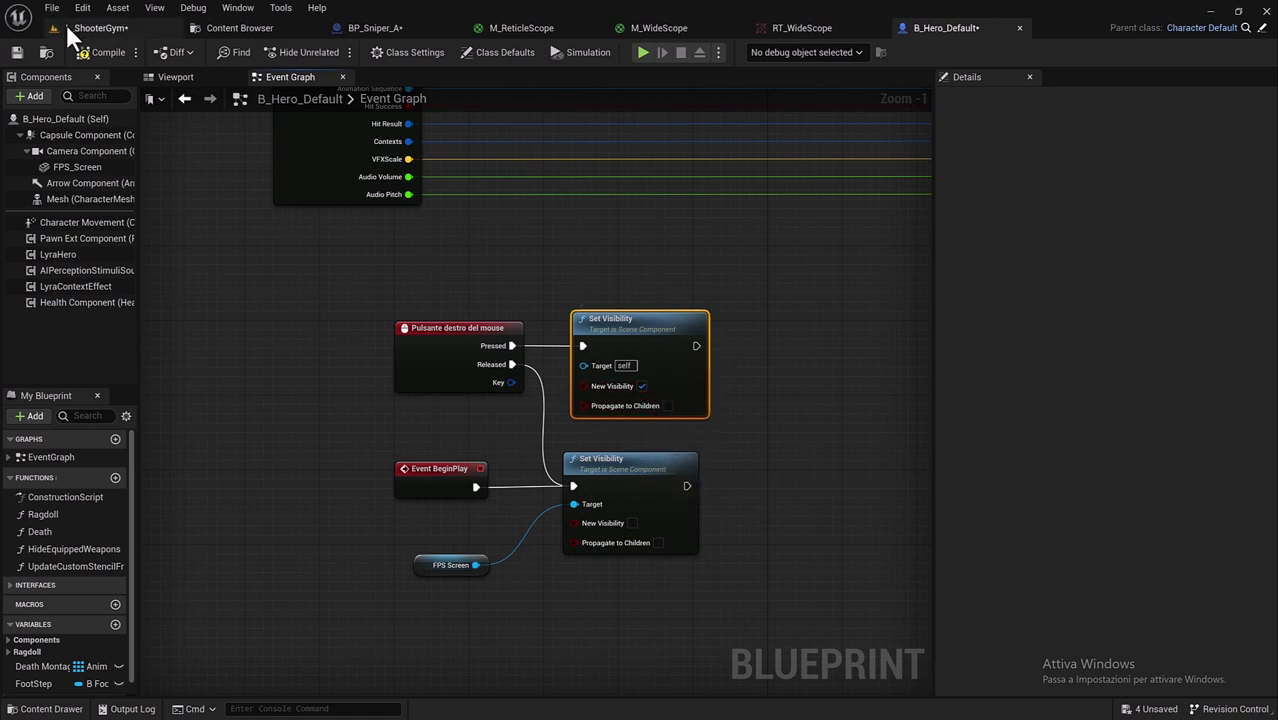
pyautogui.click(103, 52)
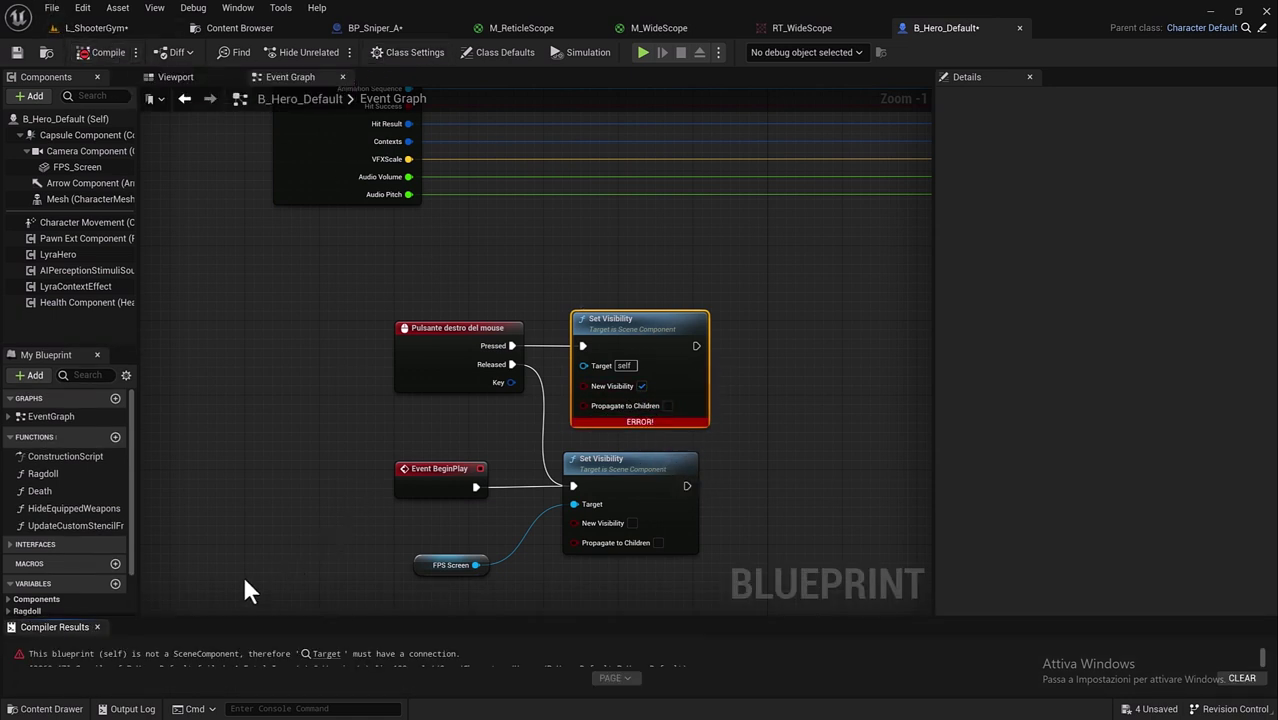
pyautogui.moveTo(476, 562); pyautogui.dragTo(590, 363)
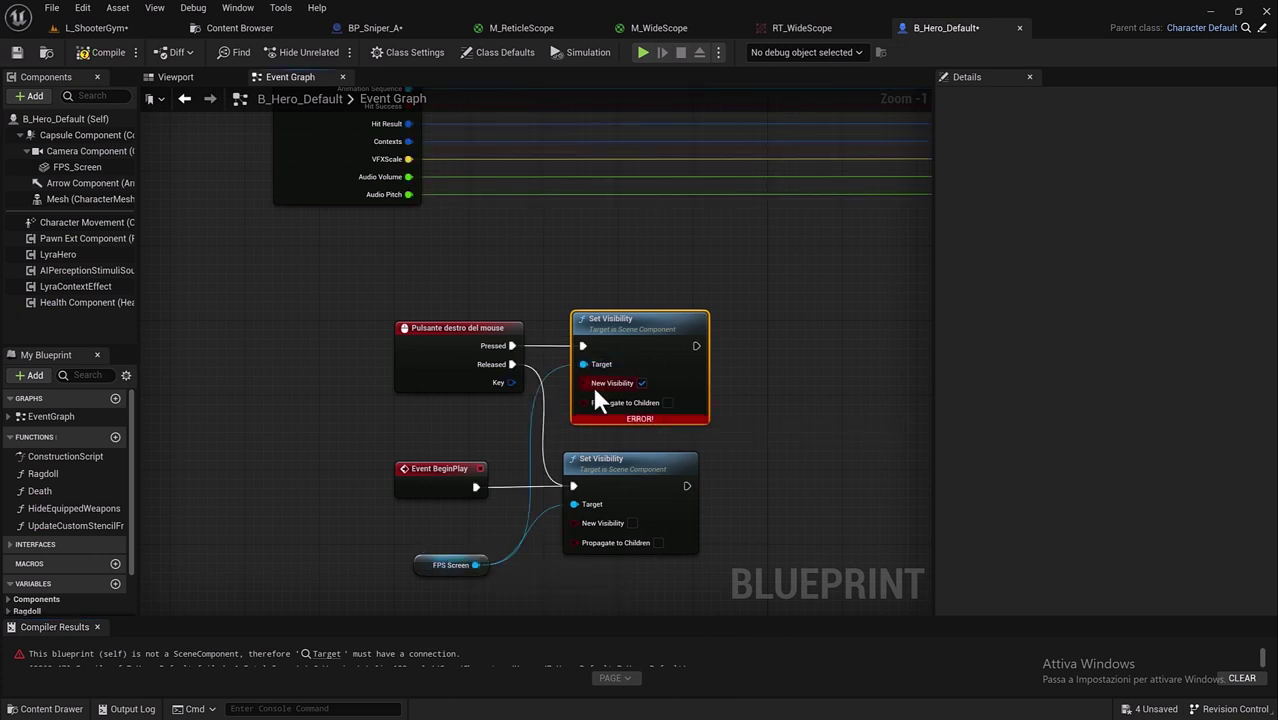
pyautogui.click(97, 53)
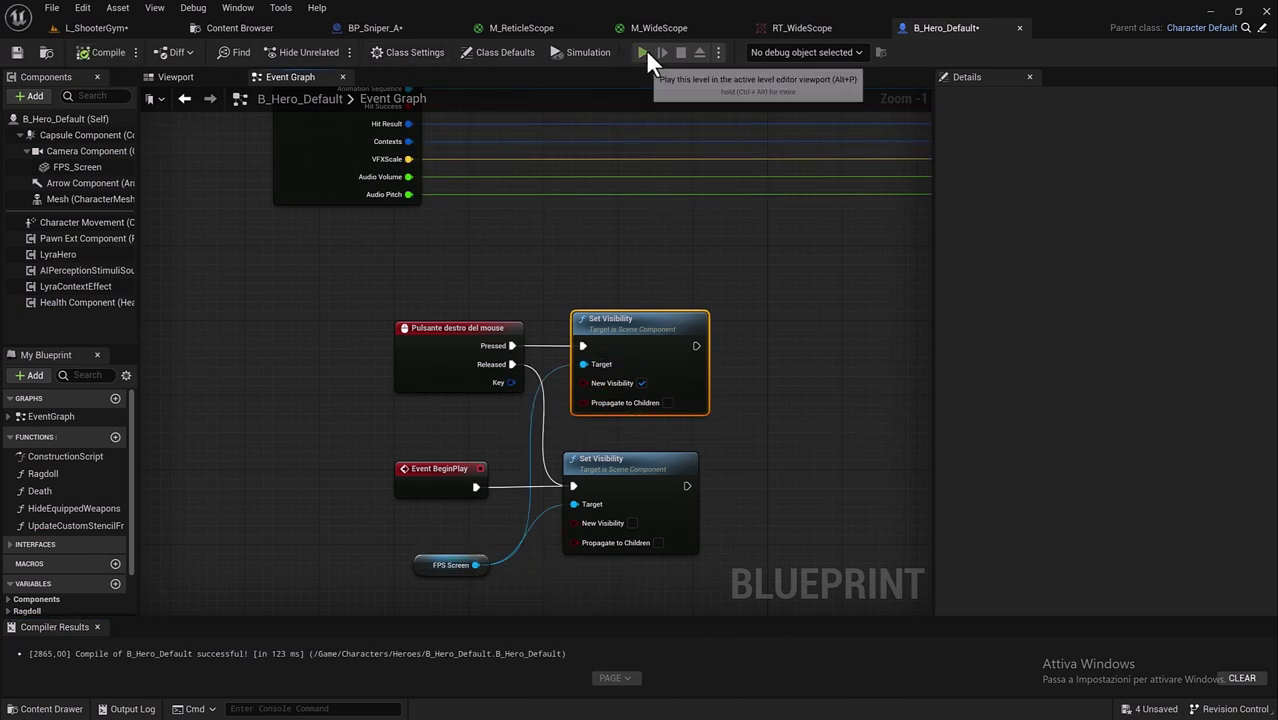
# Step: Start a Play-In-Editor session and move around the ShooterGym arena
pyautogui.click(645, 50)
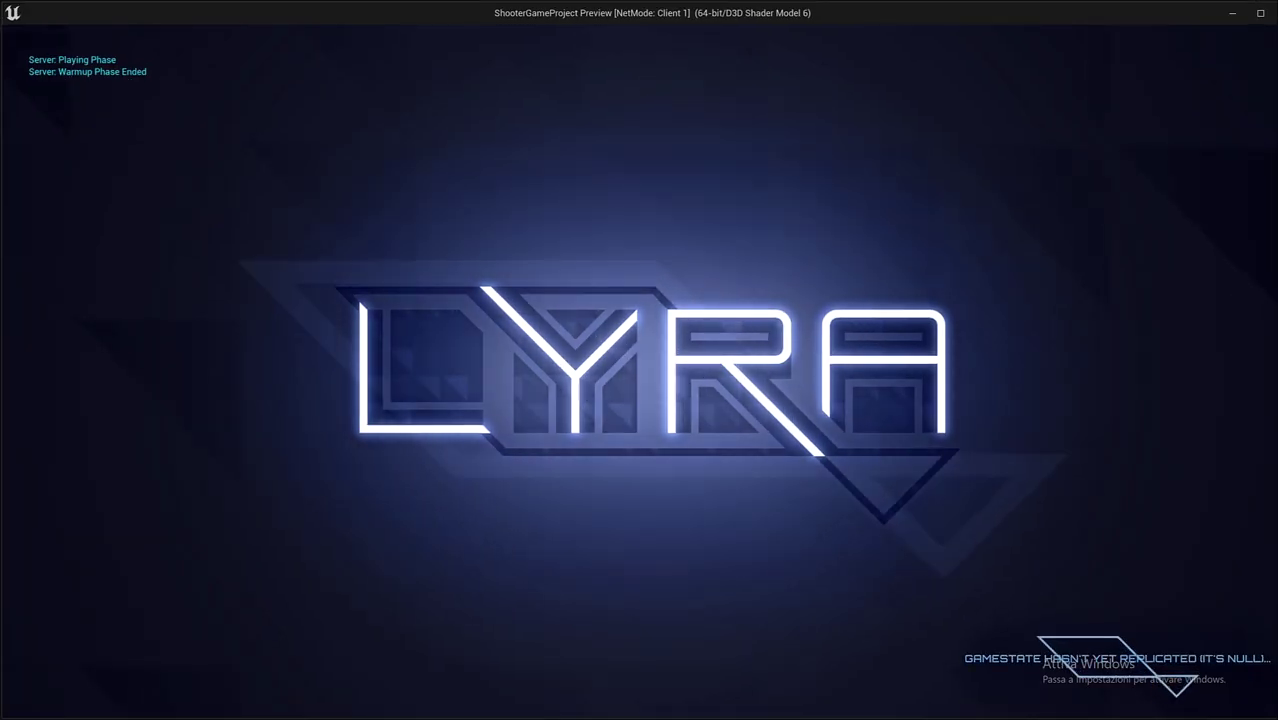
pyautogui.press('w')
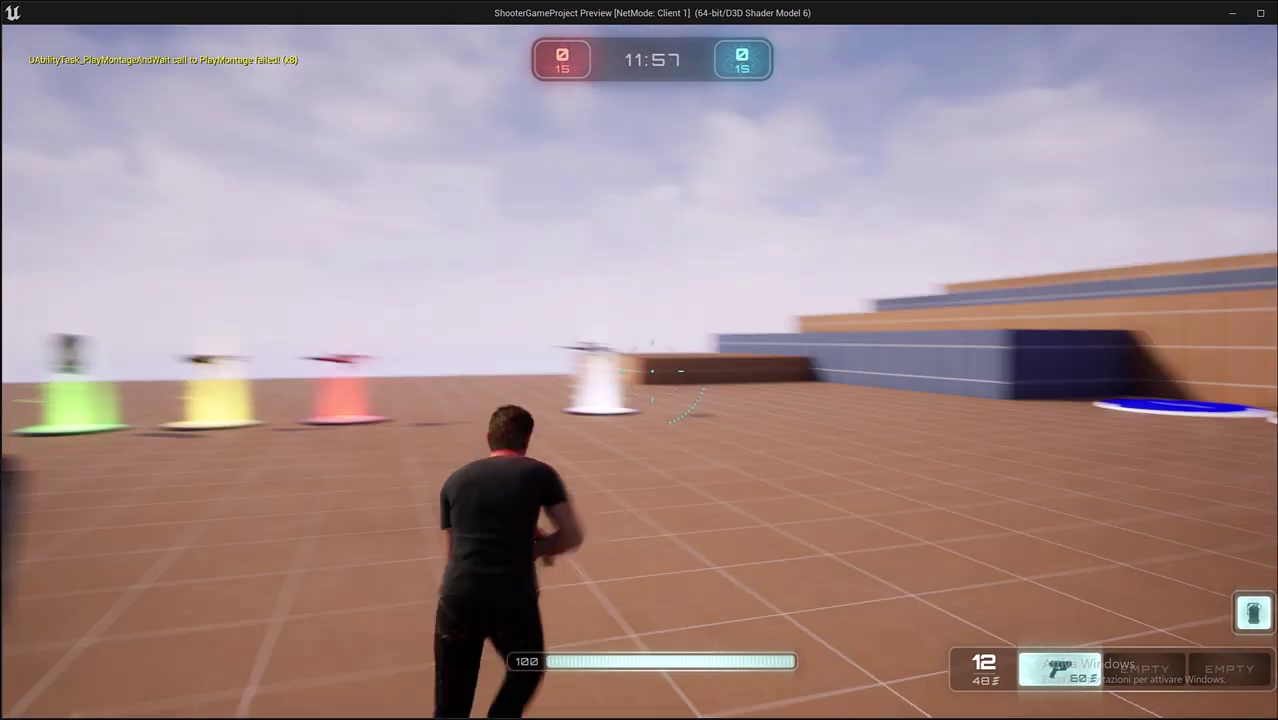
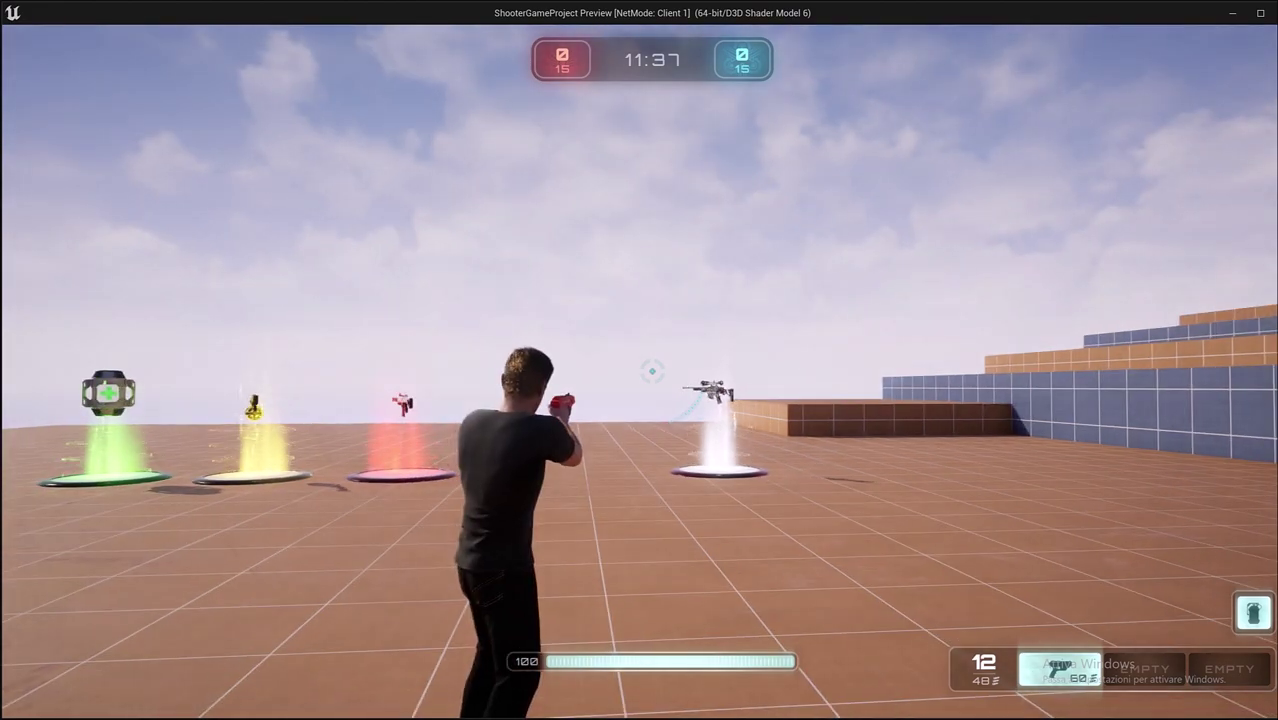
# Step: Stop the Play-In-Editor session from the pause menu and return to B_Hero_Default's event graph
pyautogui.press('Escape')
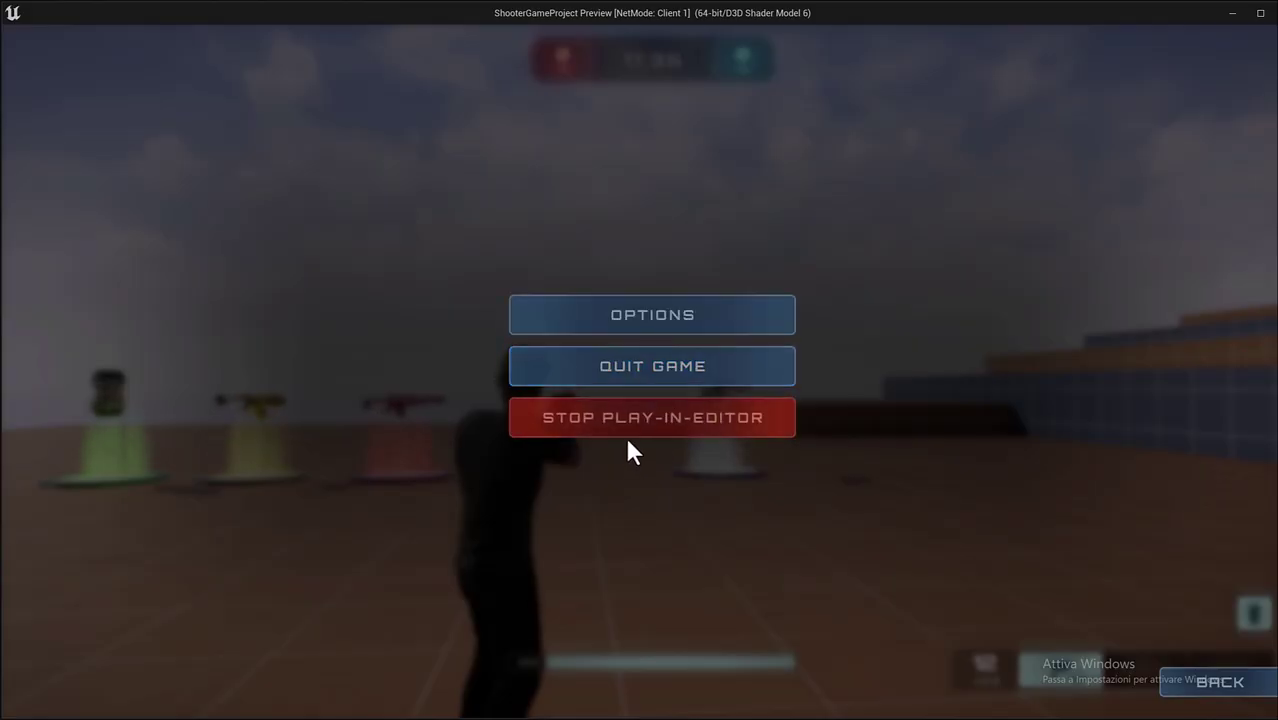
pyautogui.click(626, 420)
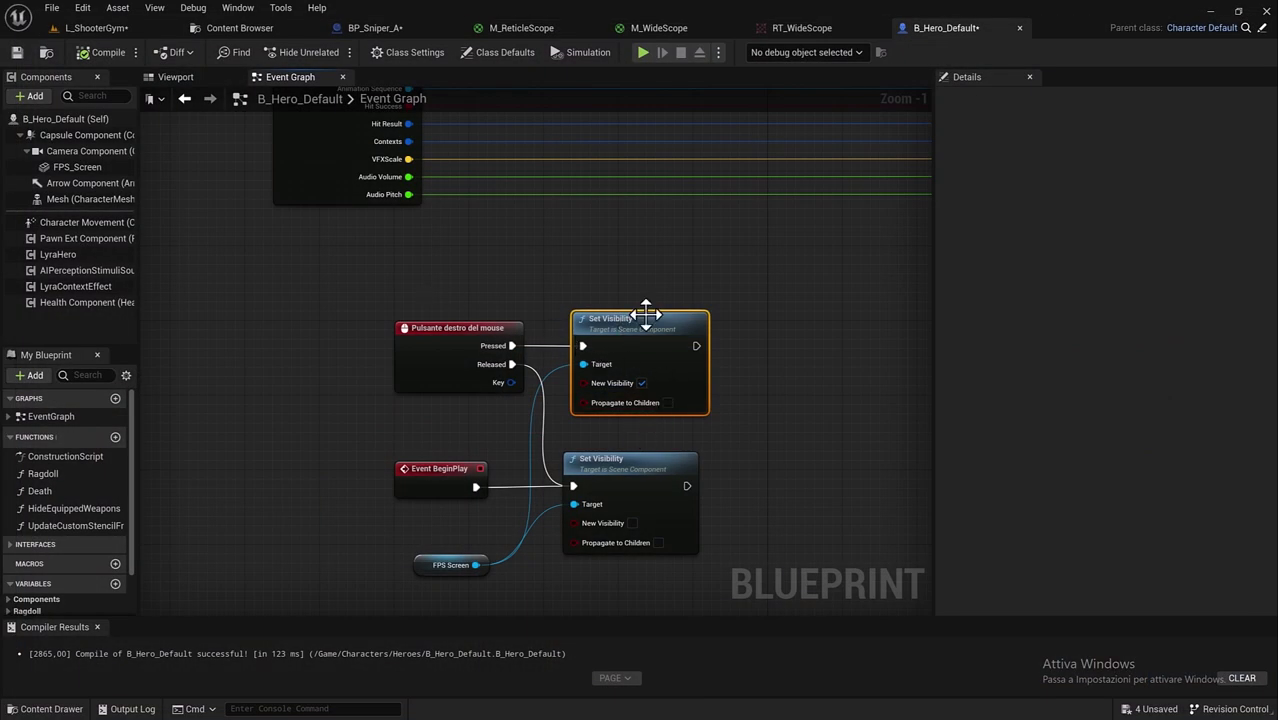
# Step: Move the Pulsante destro del mouse event node left to make room in the graph
pyautogui.moveTo(648, 309); pyautogui.dragTo(809, 272, button='right')
pyautogui.moveTo(601, 331)
pyautogui.mouseDown()
pyautogui.moveTo(245, 321)
pyautogui.moveTo(125, 348)
pyautogui.mouseUp()
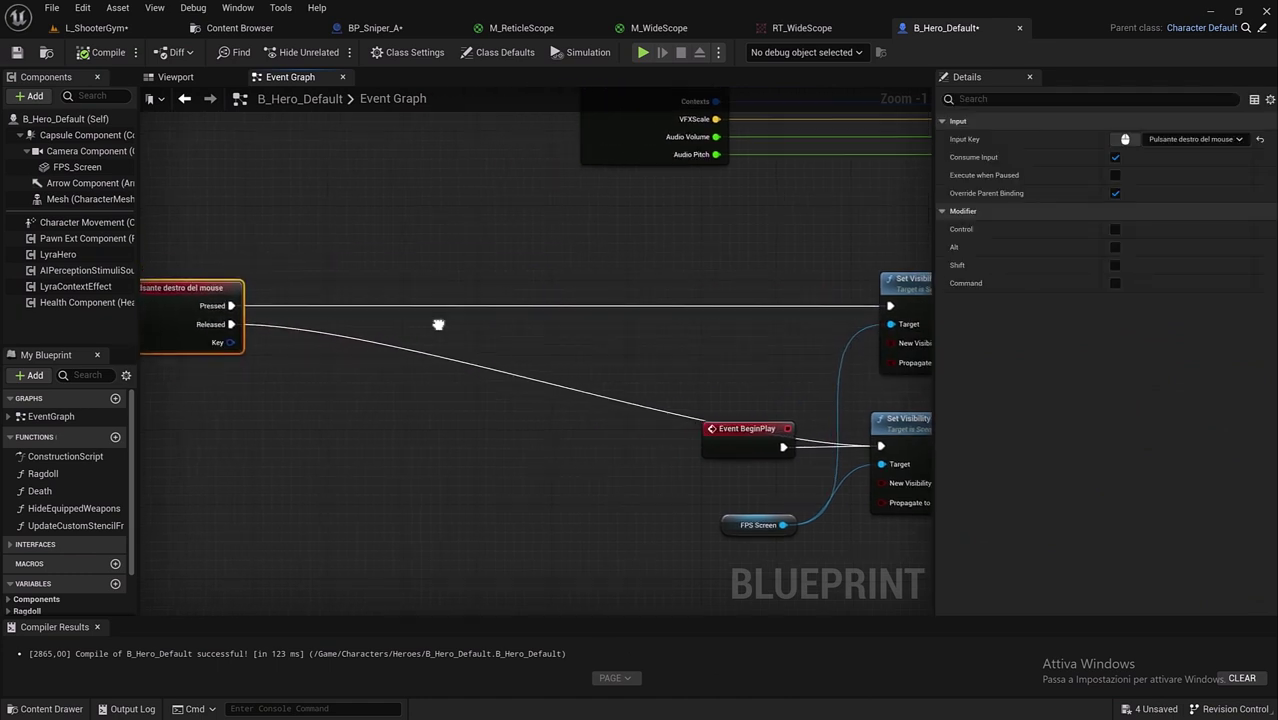
pyautogui.moveTo(439, 322); pyautogui.dragTo(439, 285, button='right')
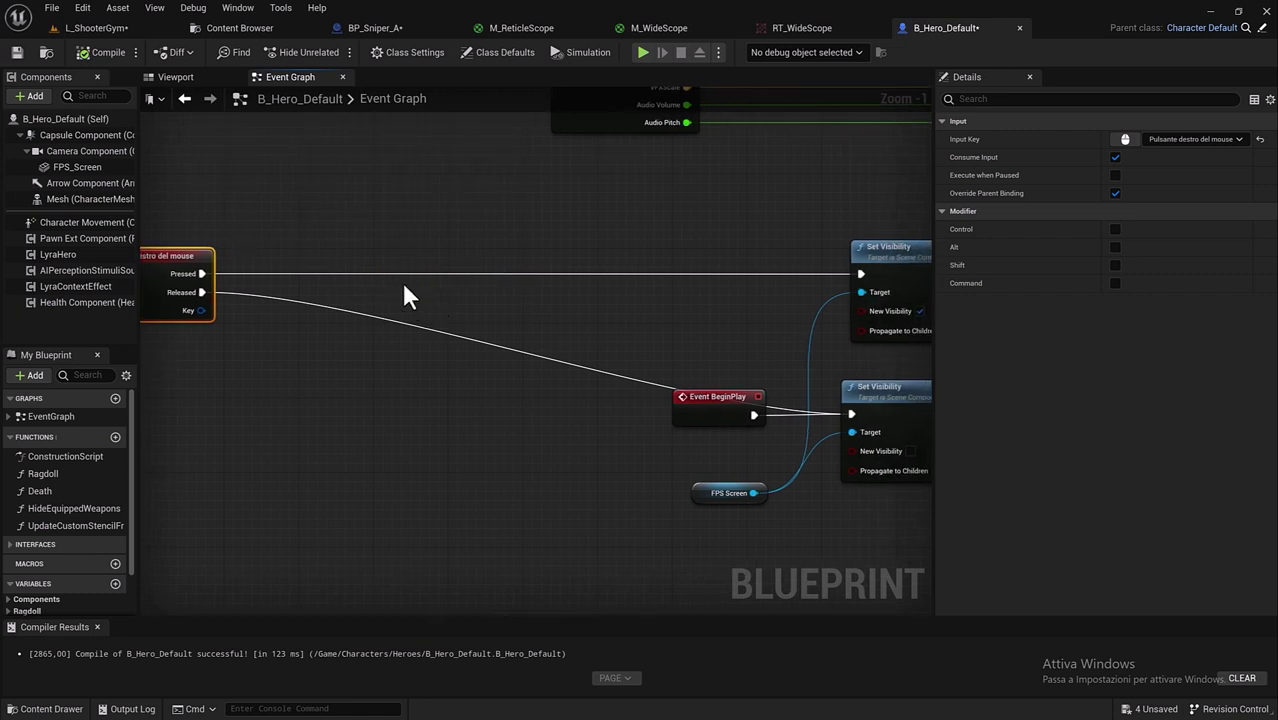
# Step: Add a Get All Actors Of Class node next to the right-mouse event
pyautogui.rightClick(271, 342)
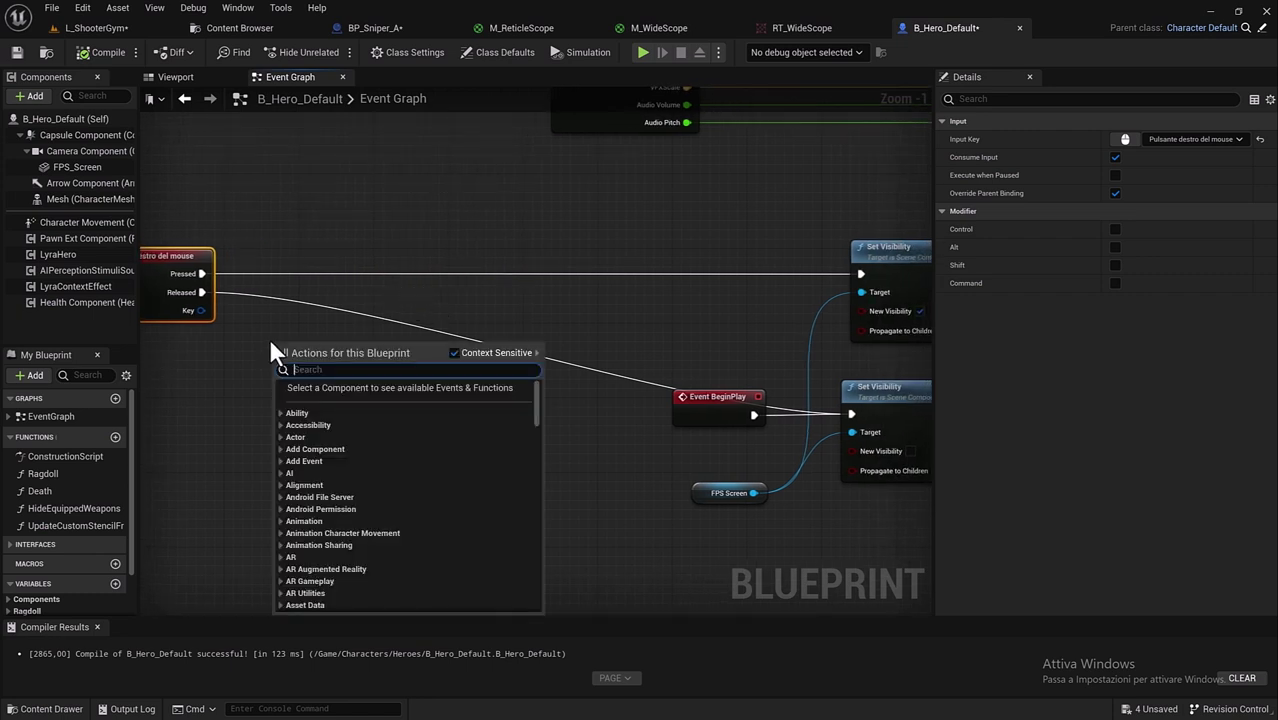
pyautogui.write('ge')
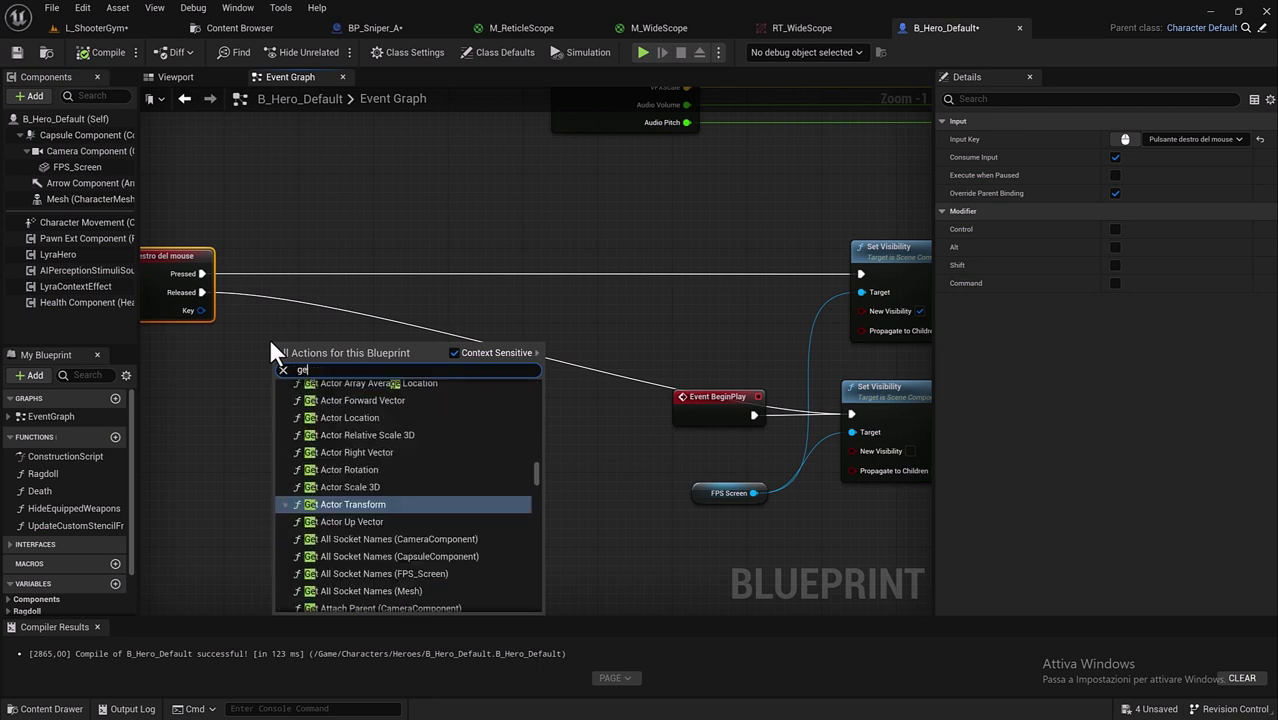
pyautogui.write('t all a')
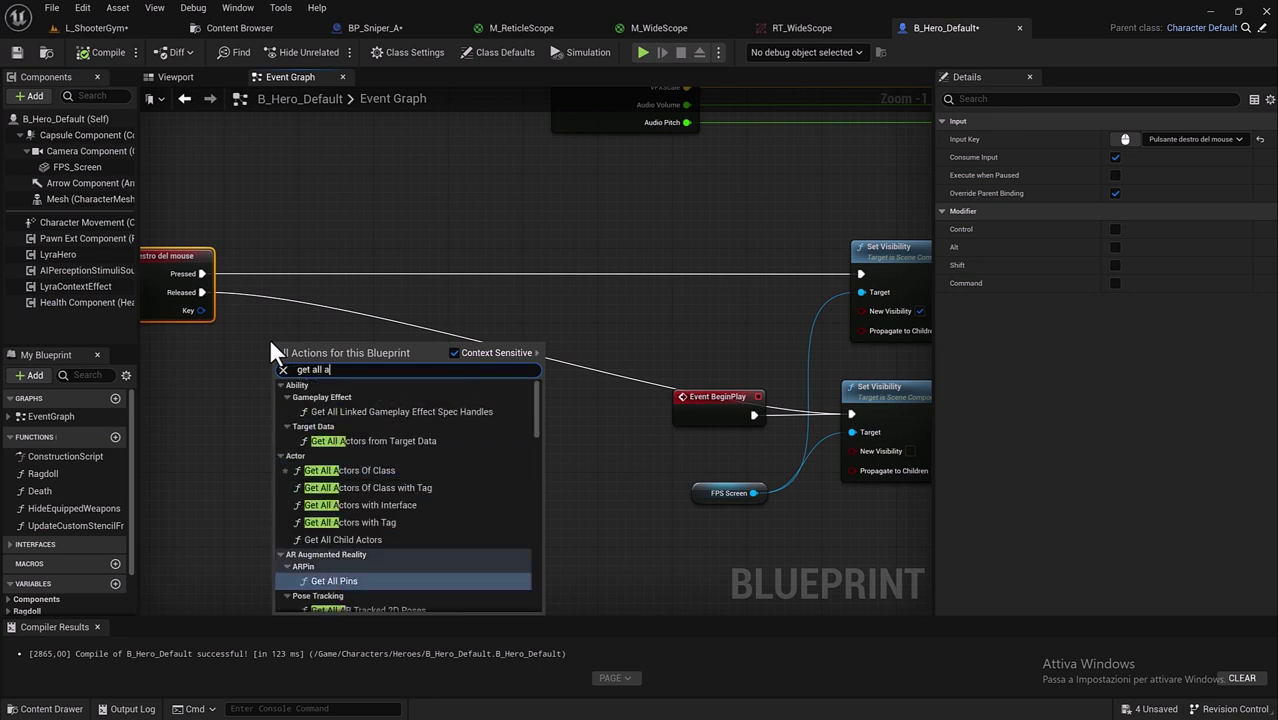
pyautogui.write('cto')
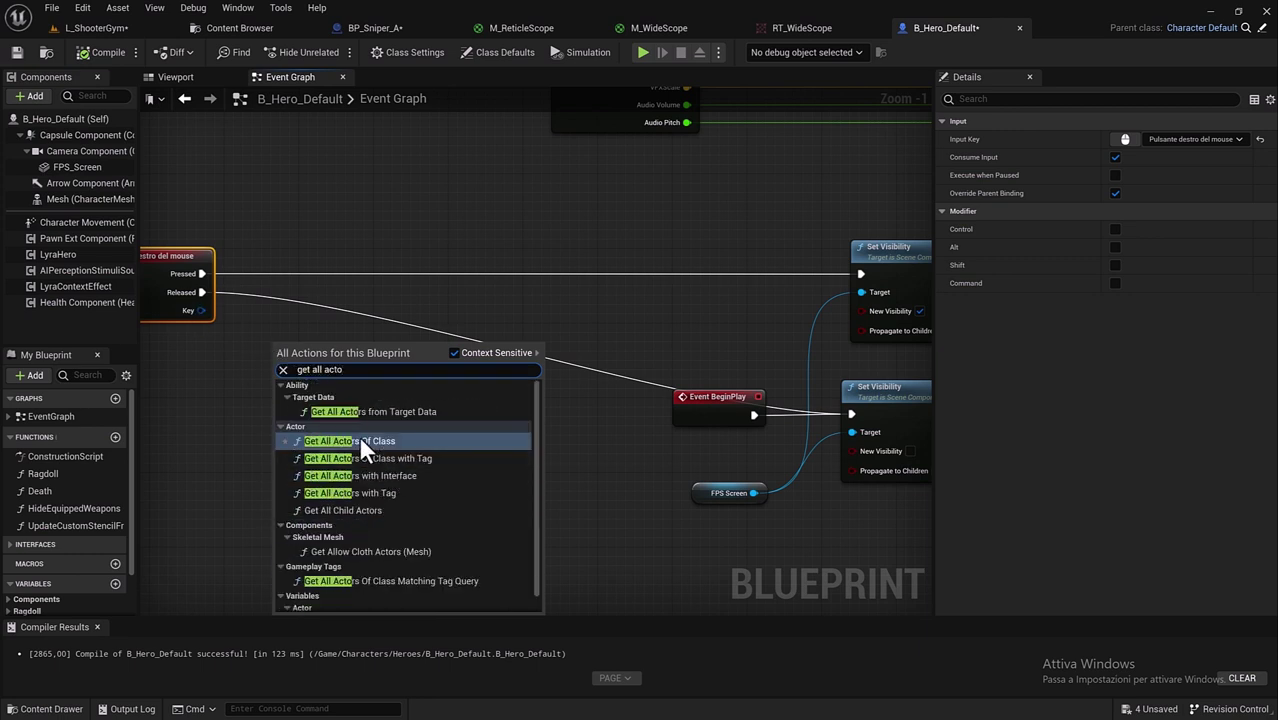
pyautogui.click(360, 440)
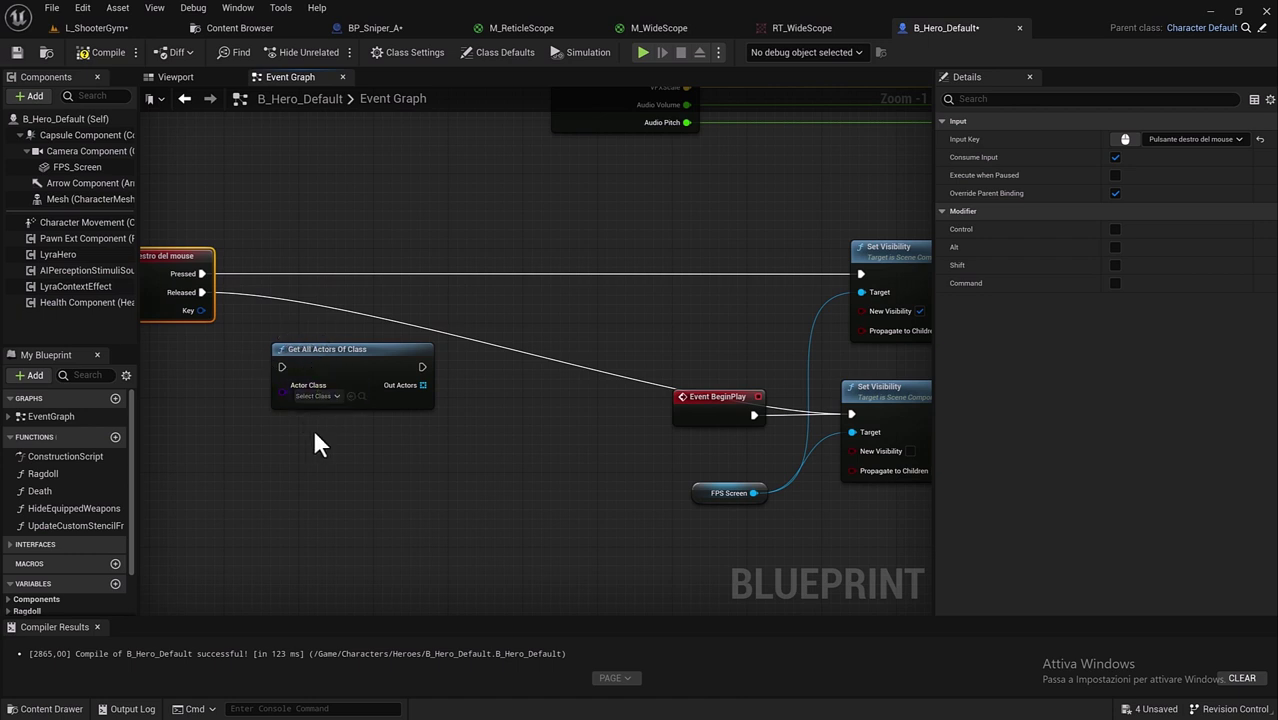
pyautogui.moveTo(315, 445); pyautogui.dragTo(398, 400, button='right')
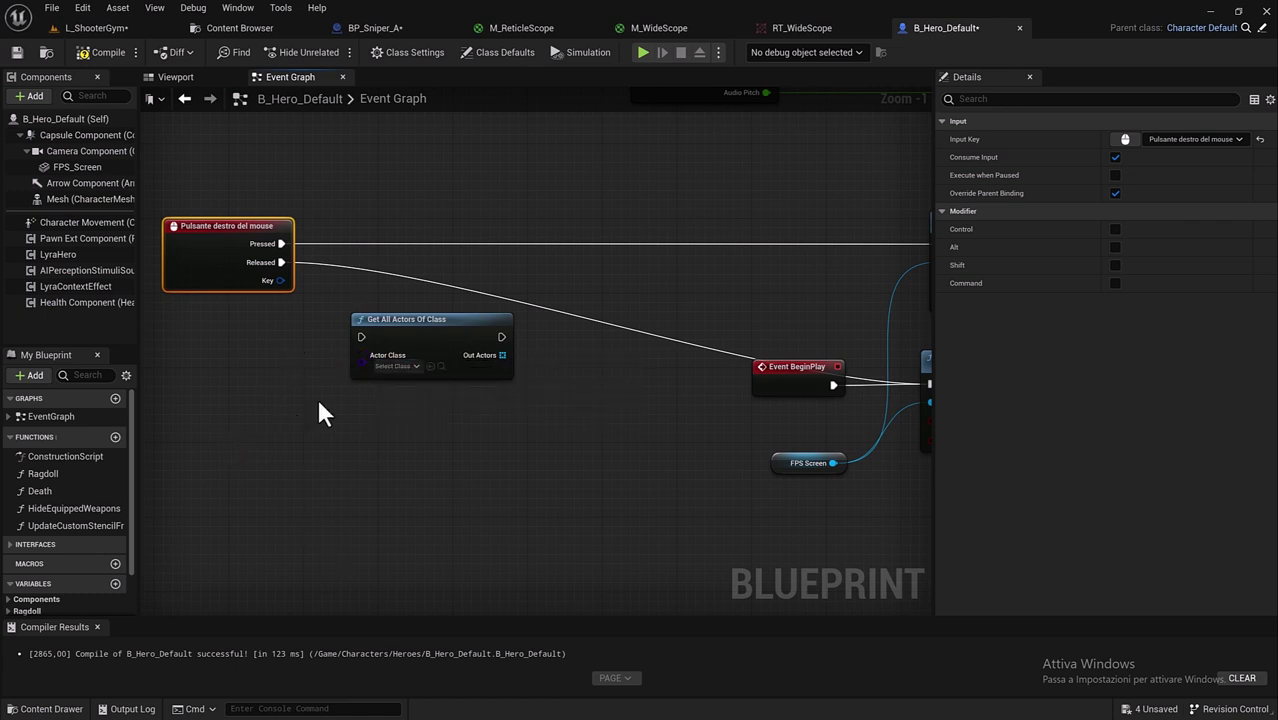
# Step: Set the node's Actor Class to BP_Sniper_A by searching 'Sniper'
pyautogui.click(418, 366)
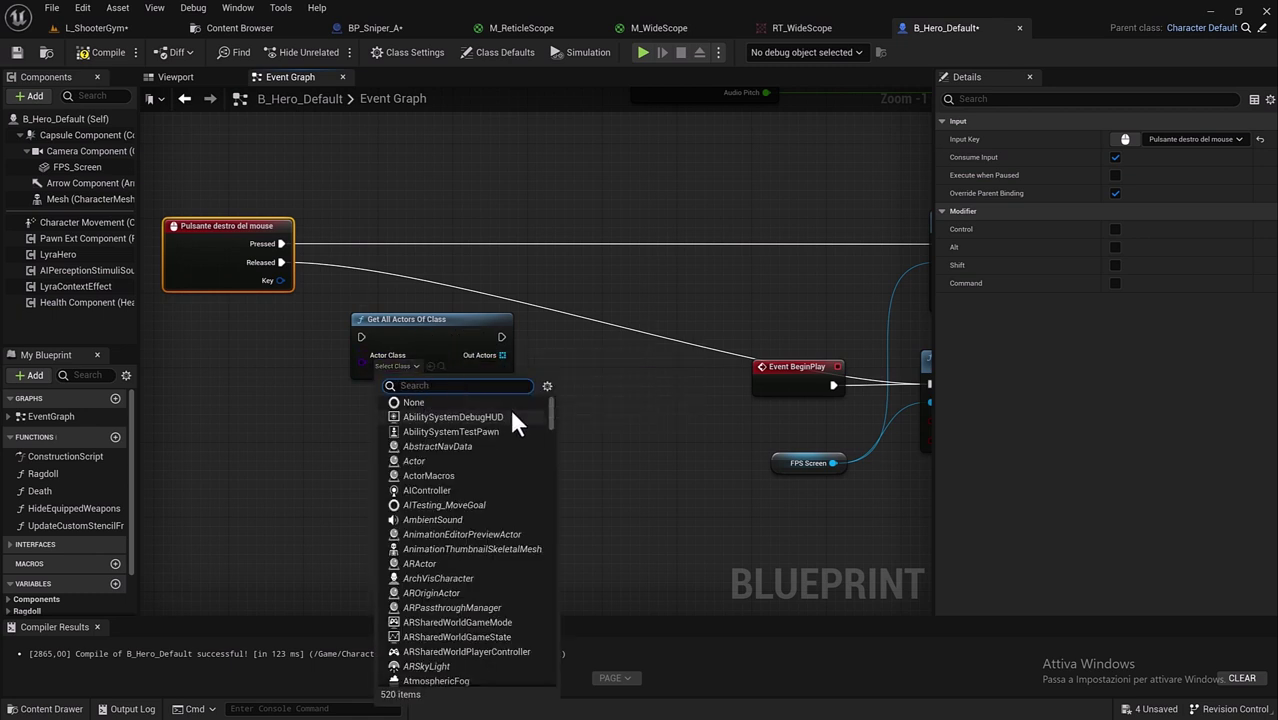
pyautogui.hotkey('ctrl', 'v')
pyautogui.write('niper')
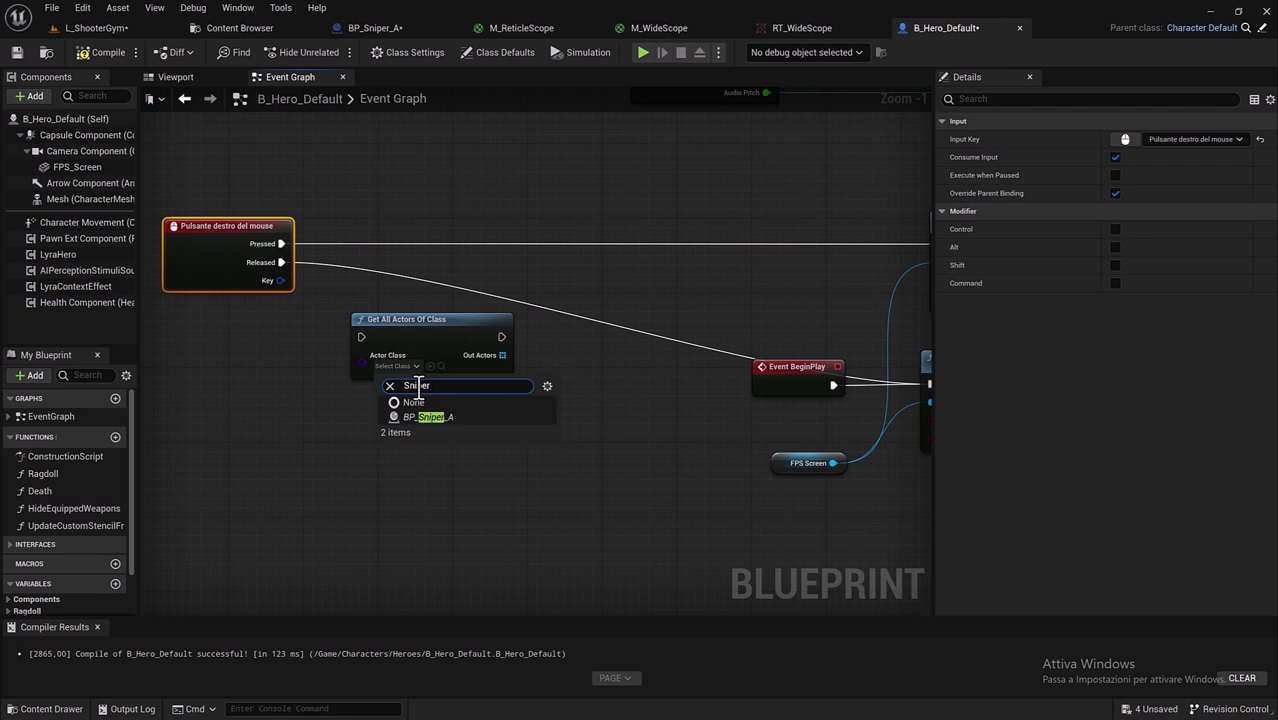
pyautogui.click(443, 417)
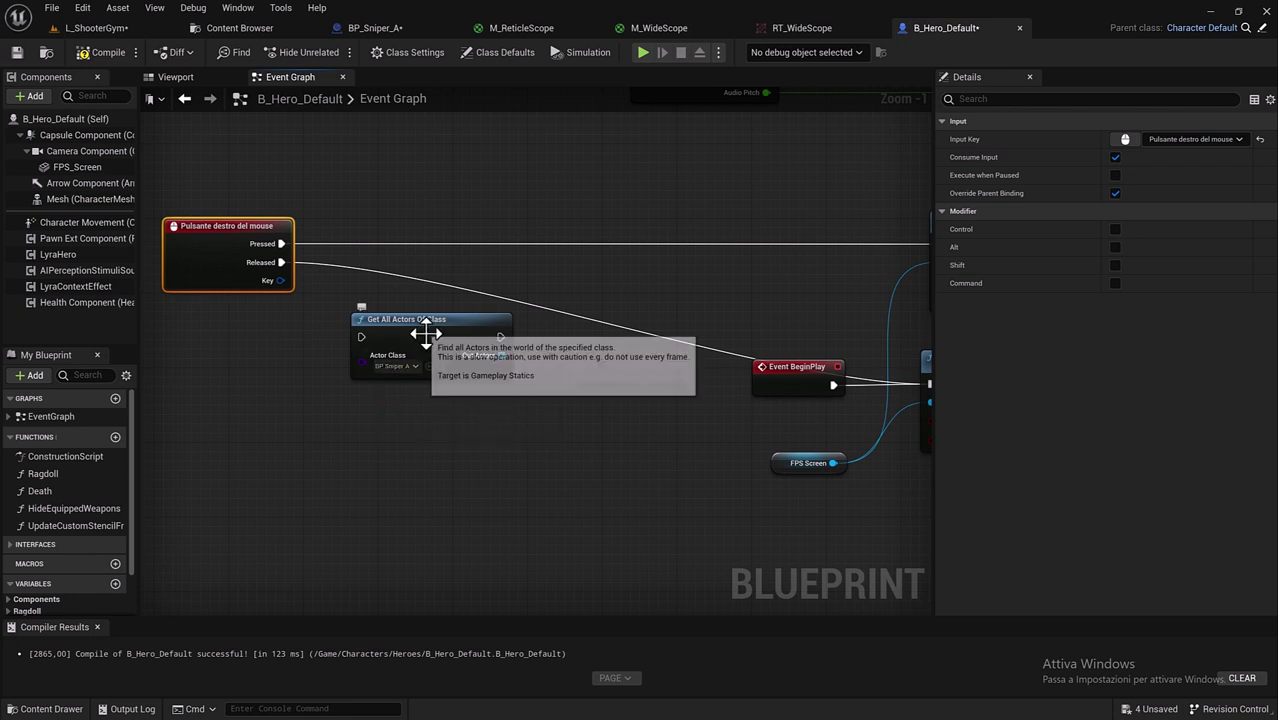
pyautogui.moveTo(502, 355); pyautogui.dragTo(532, 383)
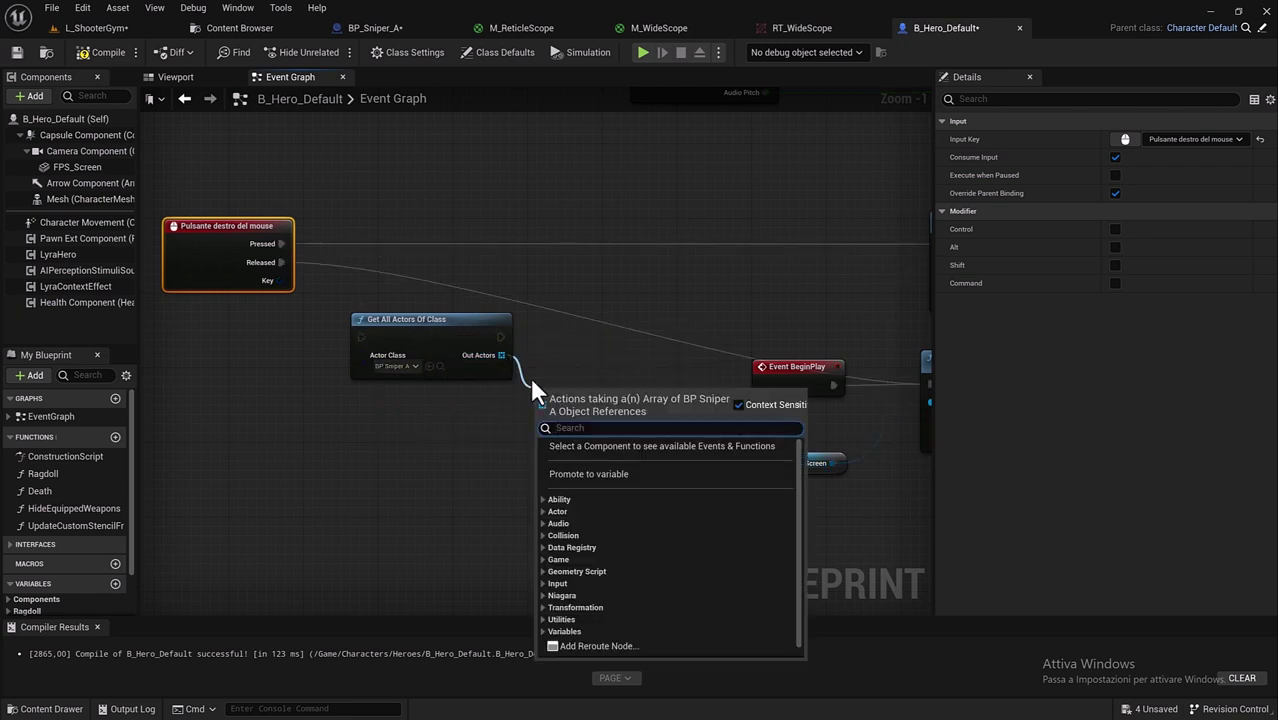
# Step: Add a For Each Loop over Out Actors and line it up beside Get All Actors Of Class
pyautogui.write('e')
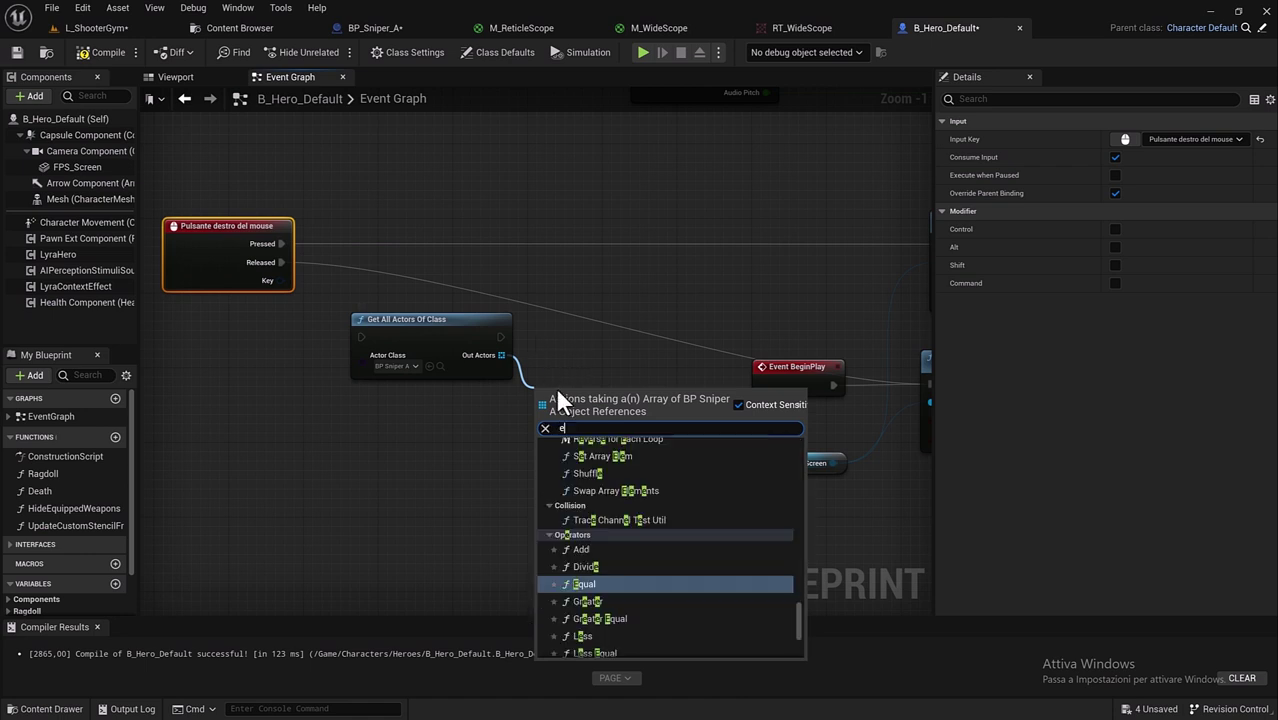
pyautogui.write('ach')
pyautogui.click(580, 468)
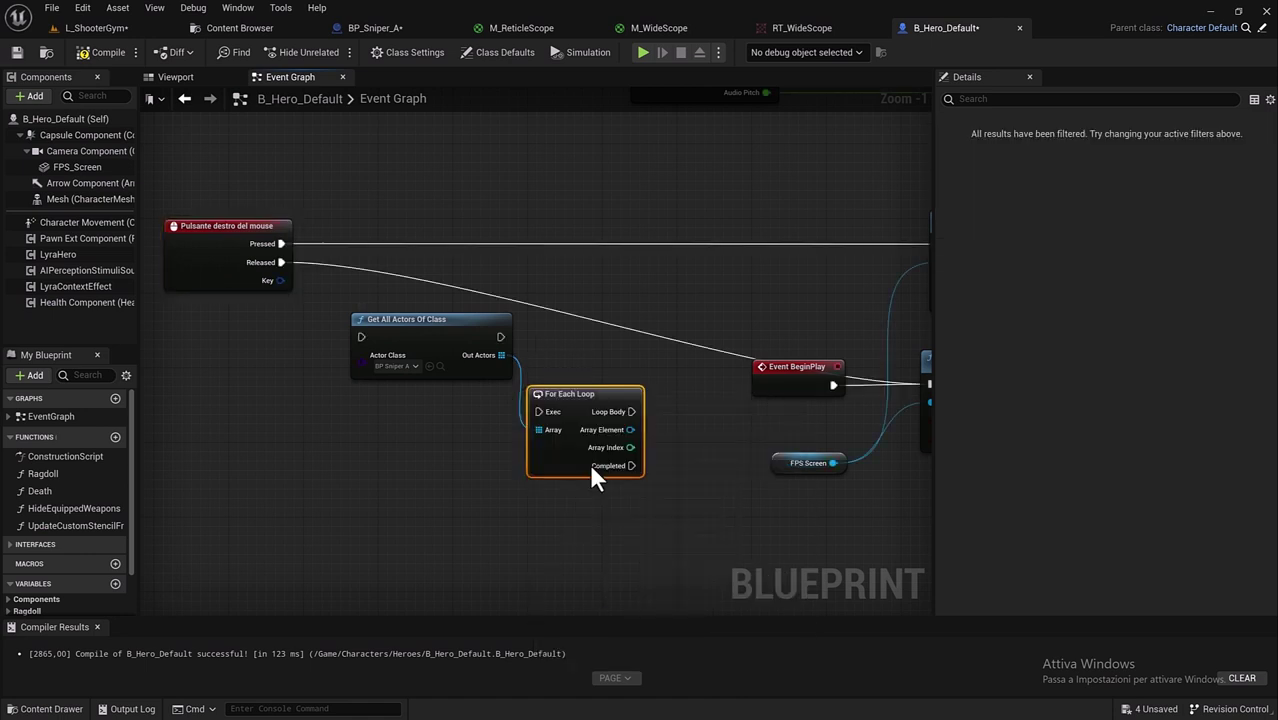
pyautogui.moveTo(559, 392); pyautogui.dragTo(572, 328)
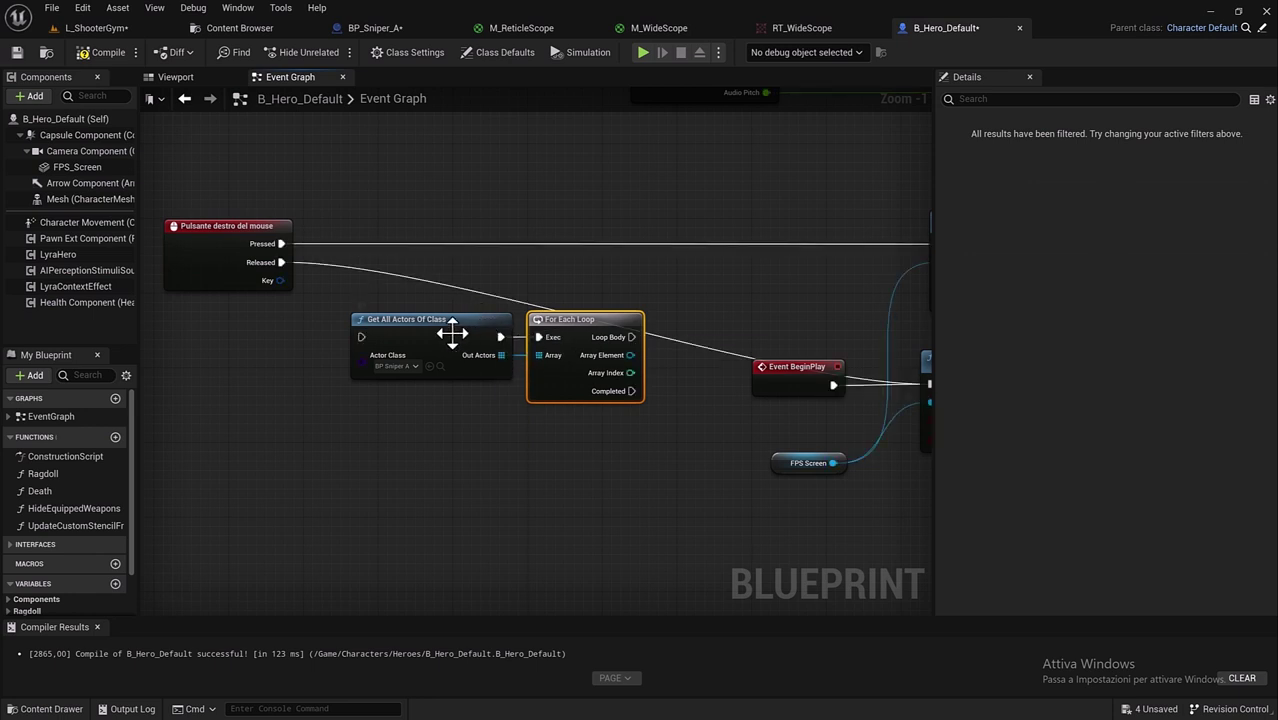
pyautogui.moveTo(458, 338); pyautogui.dragTo(430, 248)
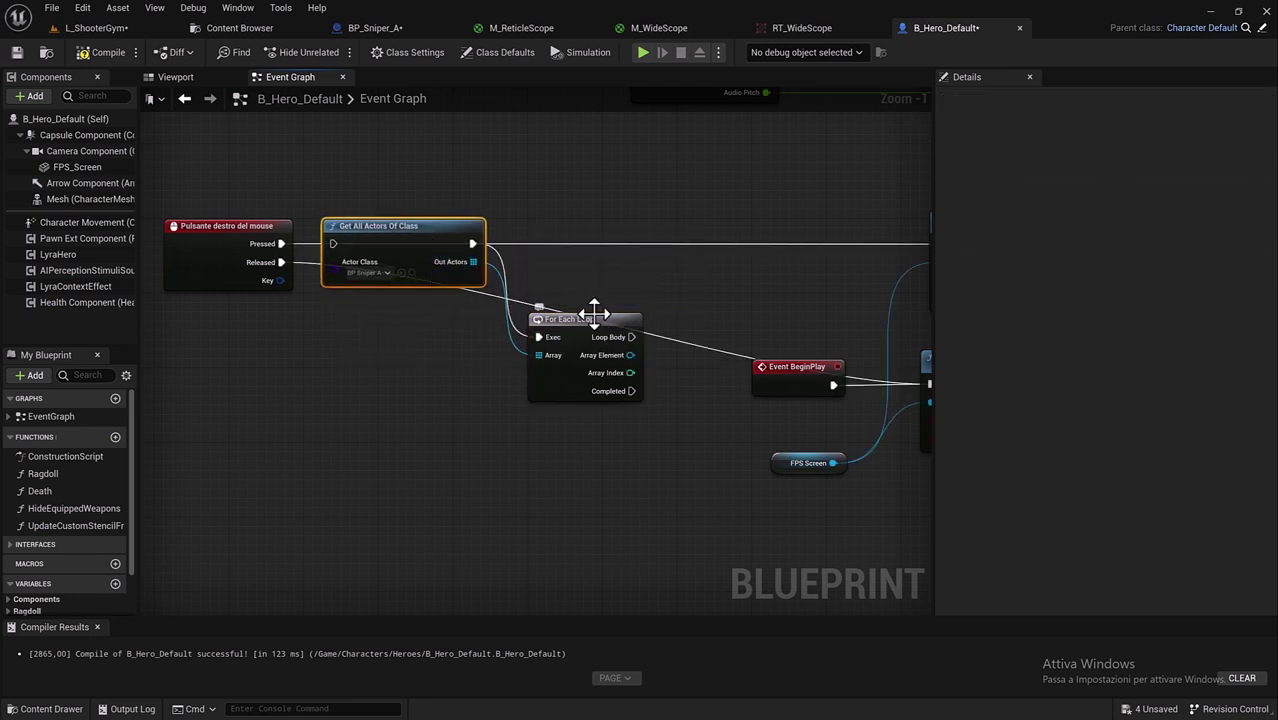
pyautogui.moveTo(611, 333); pyautogui.dragTo(610, 232)
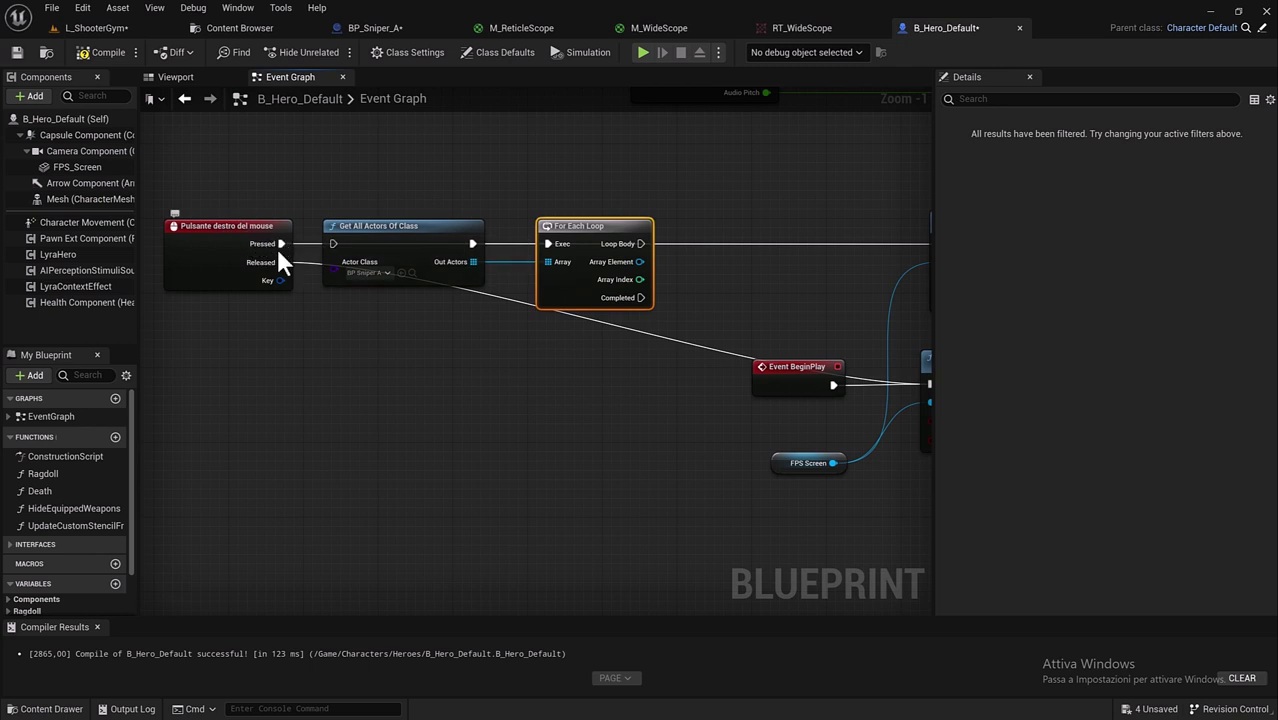
# Step: Wire the Pressed event into Get All Actors Of Class's execution input
pyautogui.moveTo(281, 243); pyautogui.dragTo(336, 246)
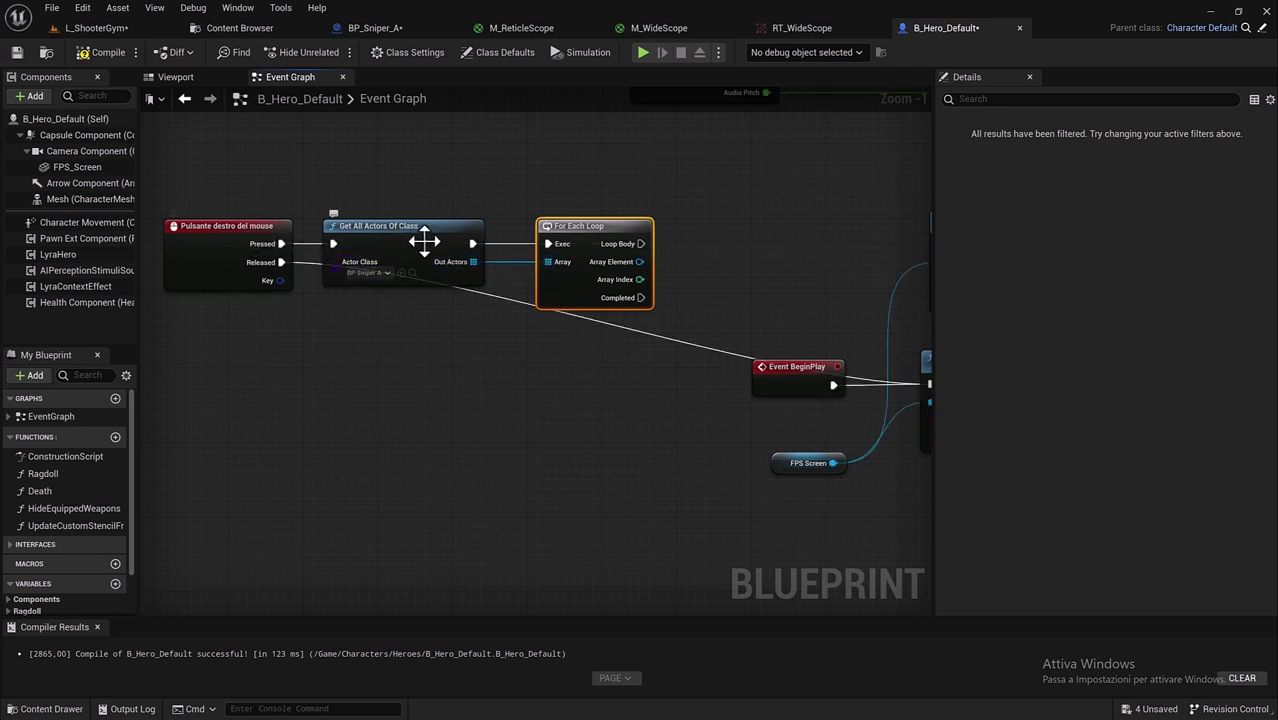
pyautogui.moveTo(687, 289); pyautogui.dragTo(520, 283, button='right')
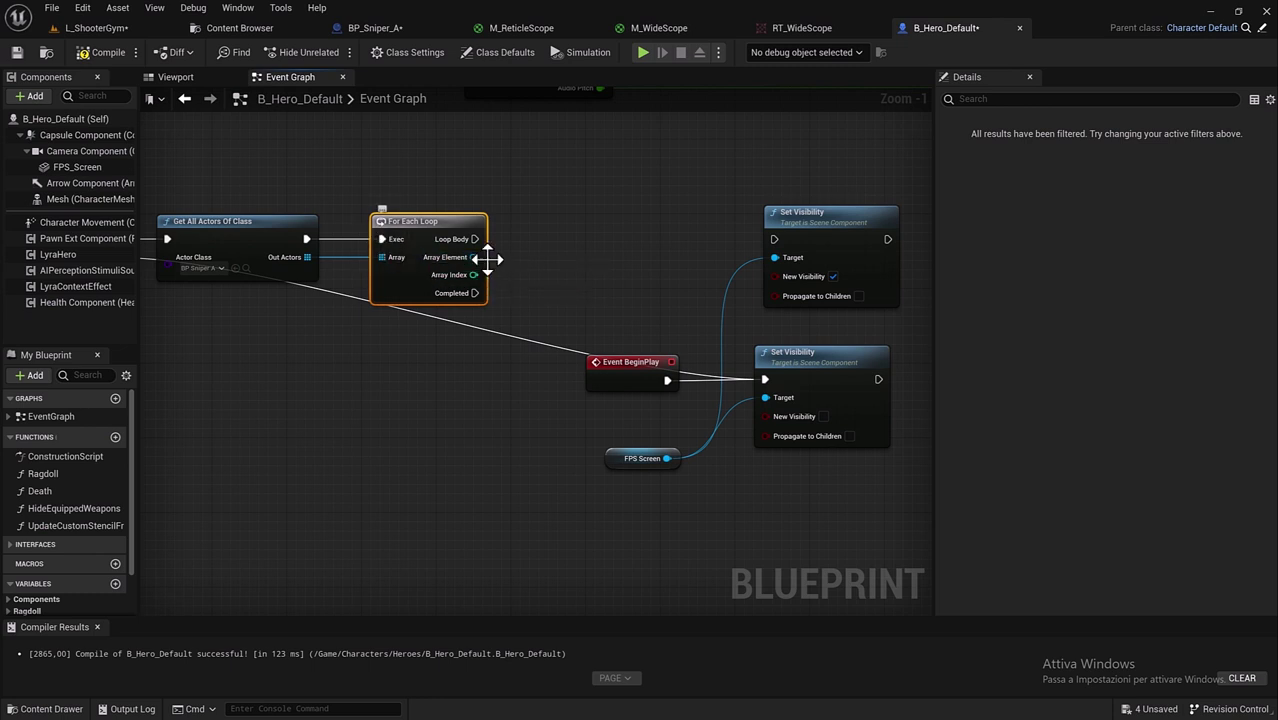
pyautogui.moveTo(473, 257)
pyautogui.mouseDown()
pyautogui.moveTo(490, 275)
pyautogui.moveTo(518, 269)
pyautogui.mouseUp()
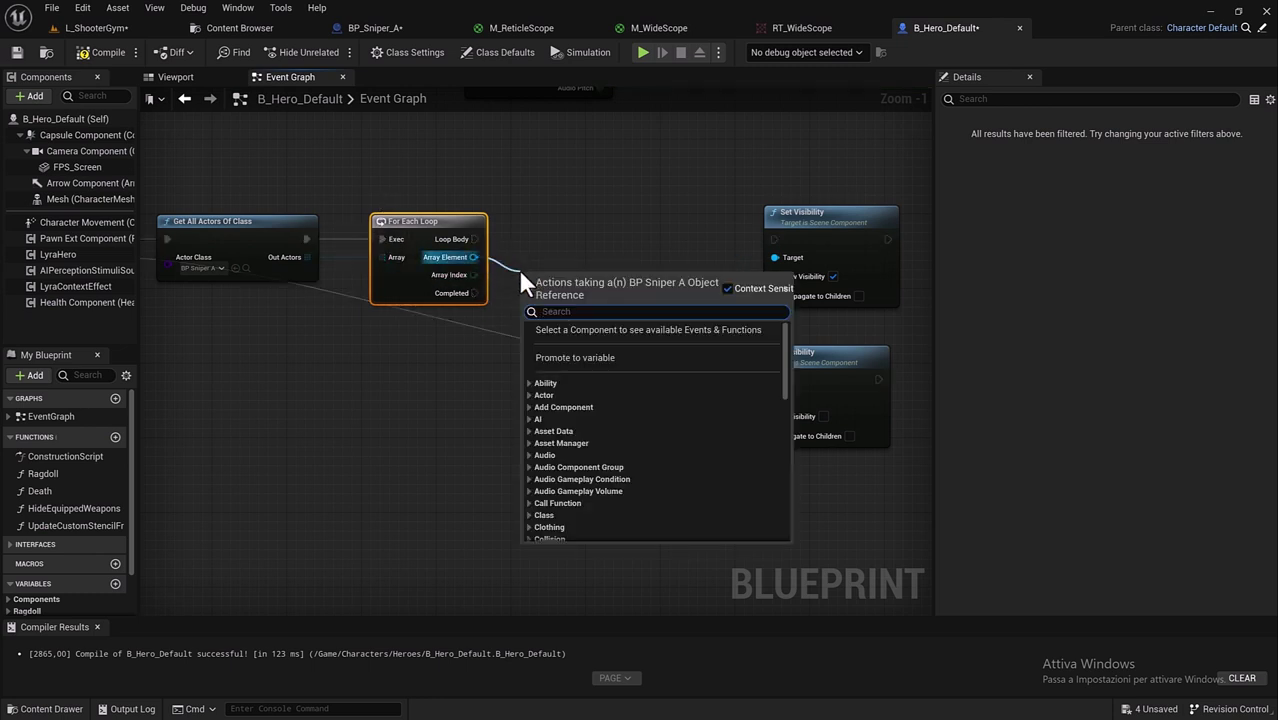
# Step: Add an Is Valid check after Loop Body, driving the upper and lower Set Visibility nodes
pyautogui.write('is vali')
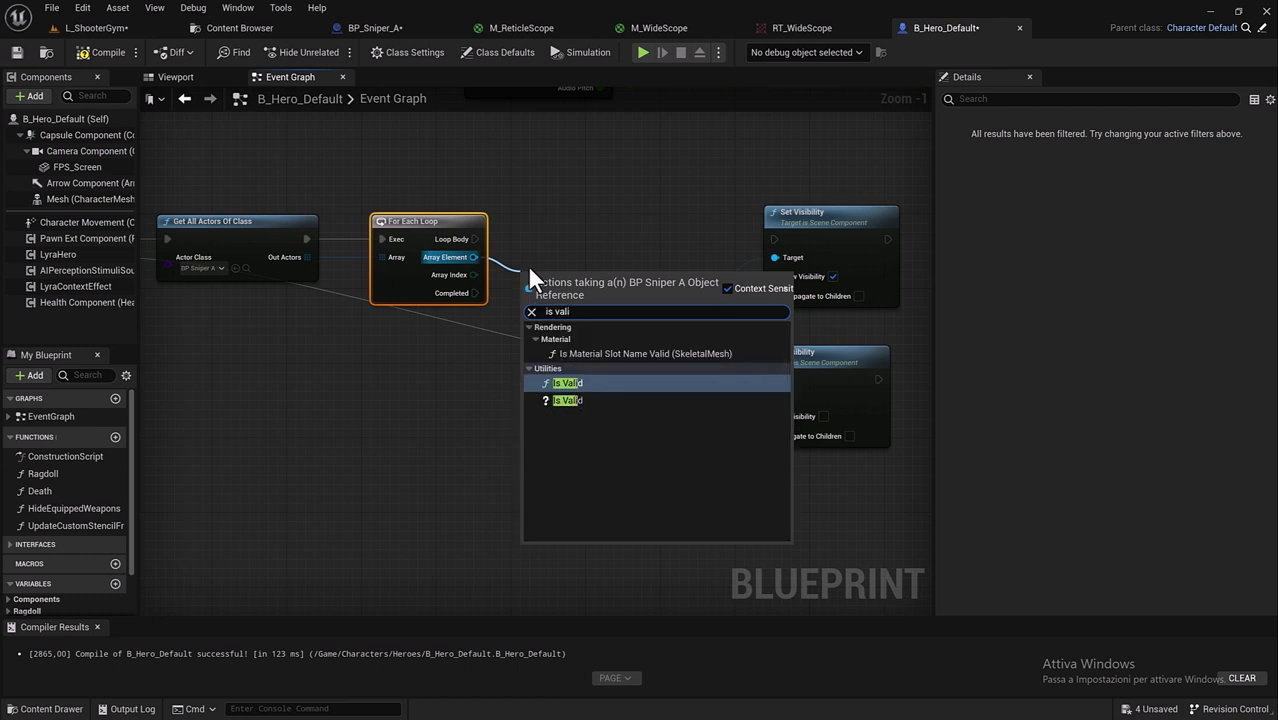
pyautogui.click(584, 401)
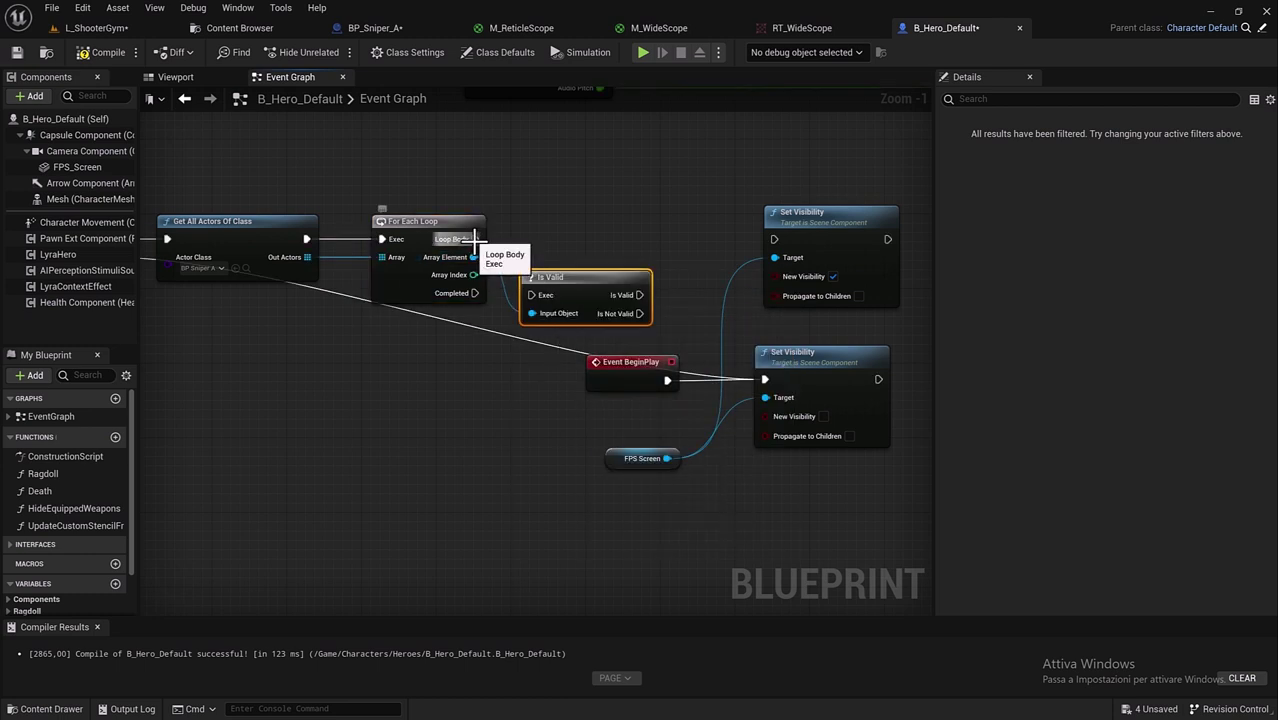
pyautogui.moveTo(474, 239); pyautogui.dragTo(530, 298)
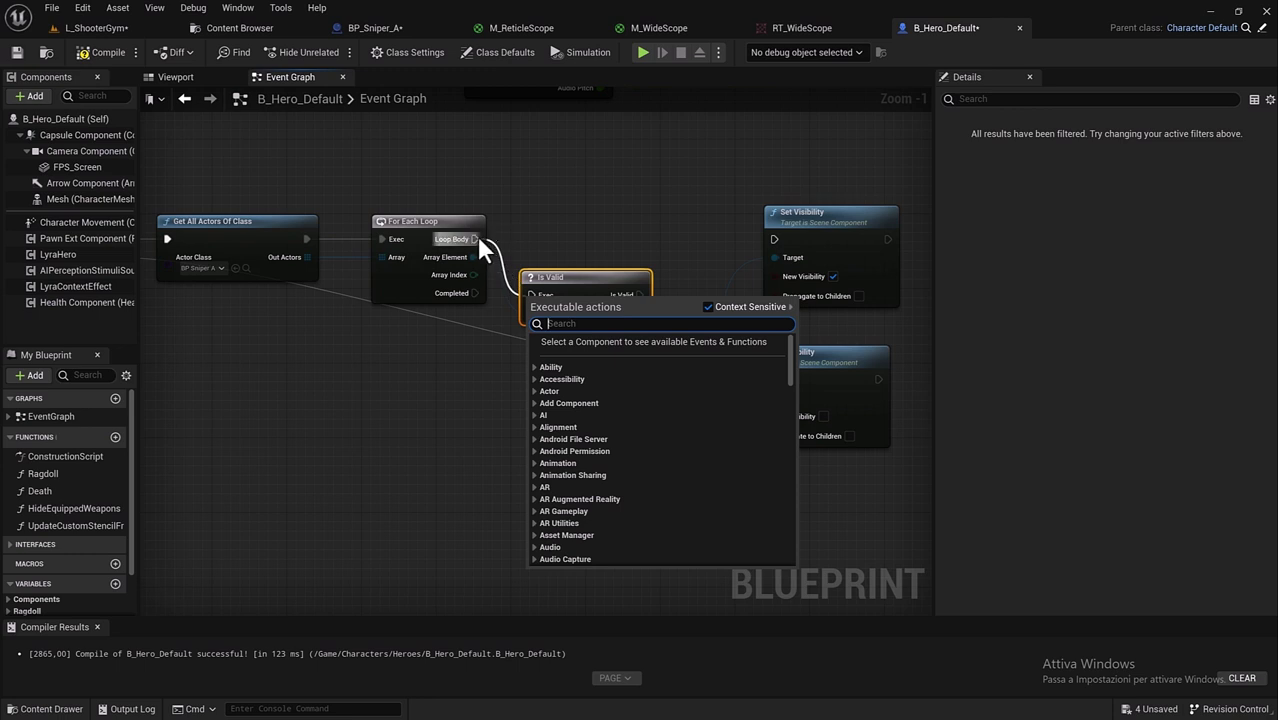
pyautogui.moveTo(477, 238)
pyautogui.mouseDown()
pyautogui.moveTo(529, 293)
pyautogui.moveTo(557, 224)
pyautogui.mouseUp()
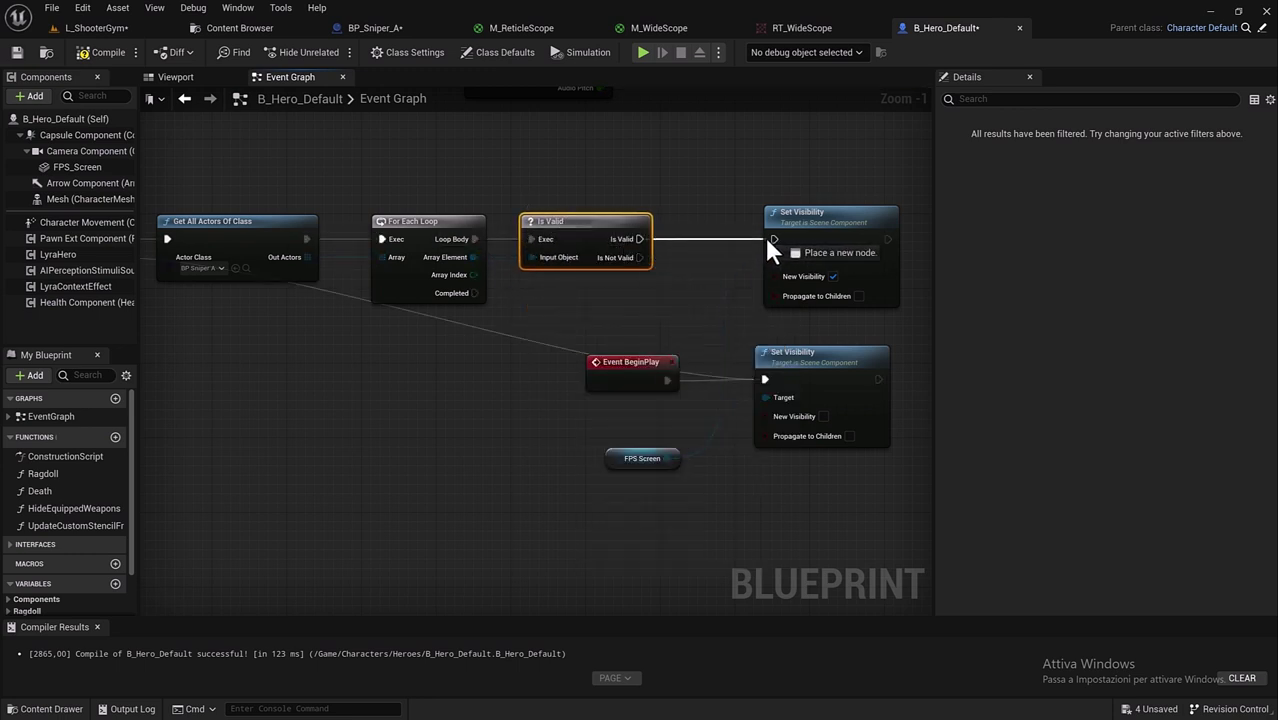
pyautogui.moveTo(640, 239); pyautogui.dragTo(772, 240)
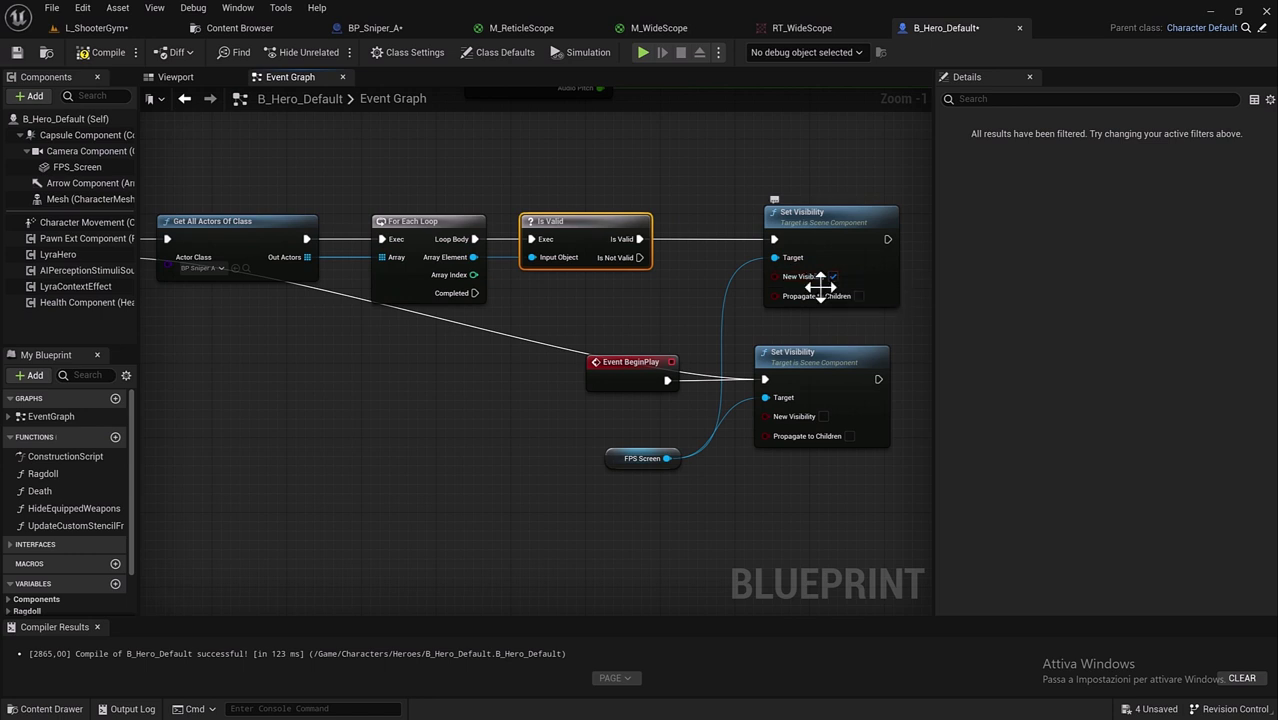
pyautogui.moveTo(647, 258)
pyautogui.mouseDown()
pyautogui.moveTo(788, 383)
pyautogui.moveTo(641, 261)
pyautogui.moveTo(764, 379)
pyautogui.mouseUp()
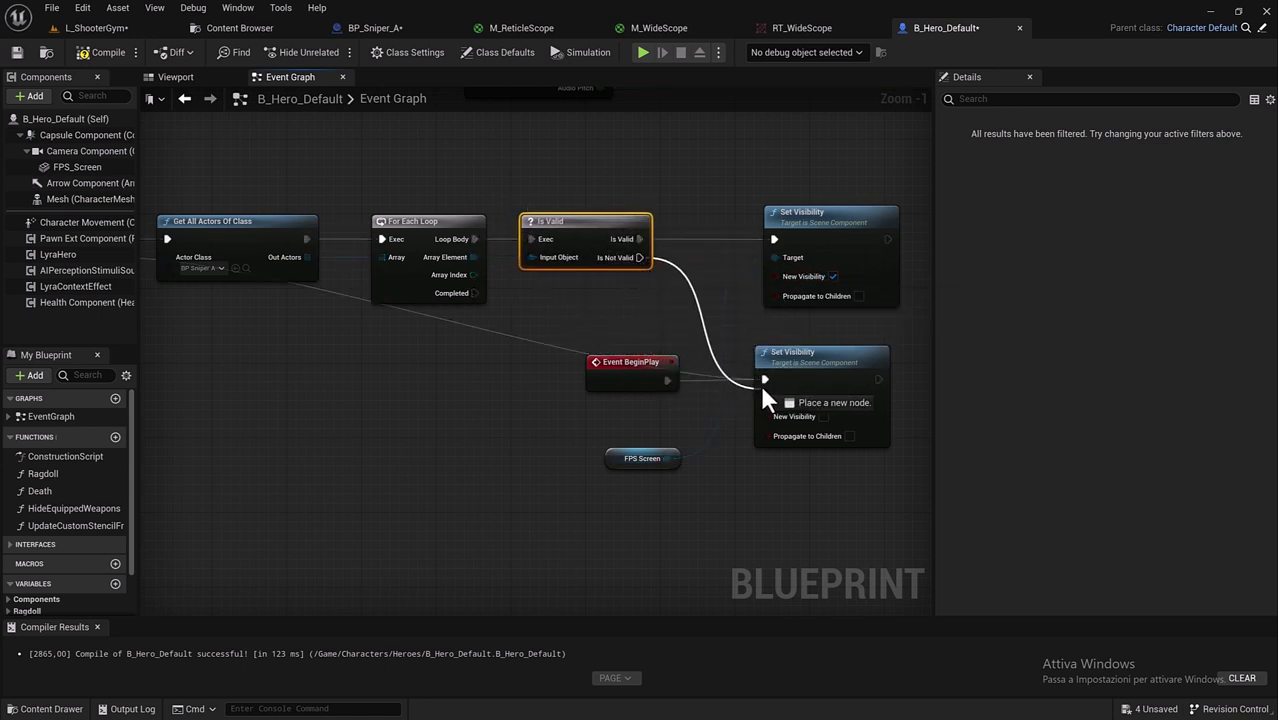
# Step: Reroute the Released wire below the nodes and nudge Event BeginPlay slightly upward
pyautogui.moveTo(467, 345); pyautogui.dragTo(595, 320, button='right')
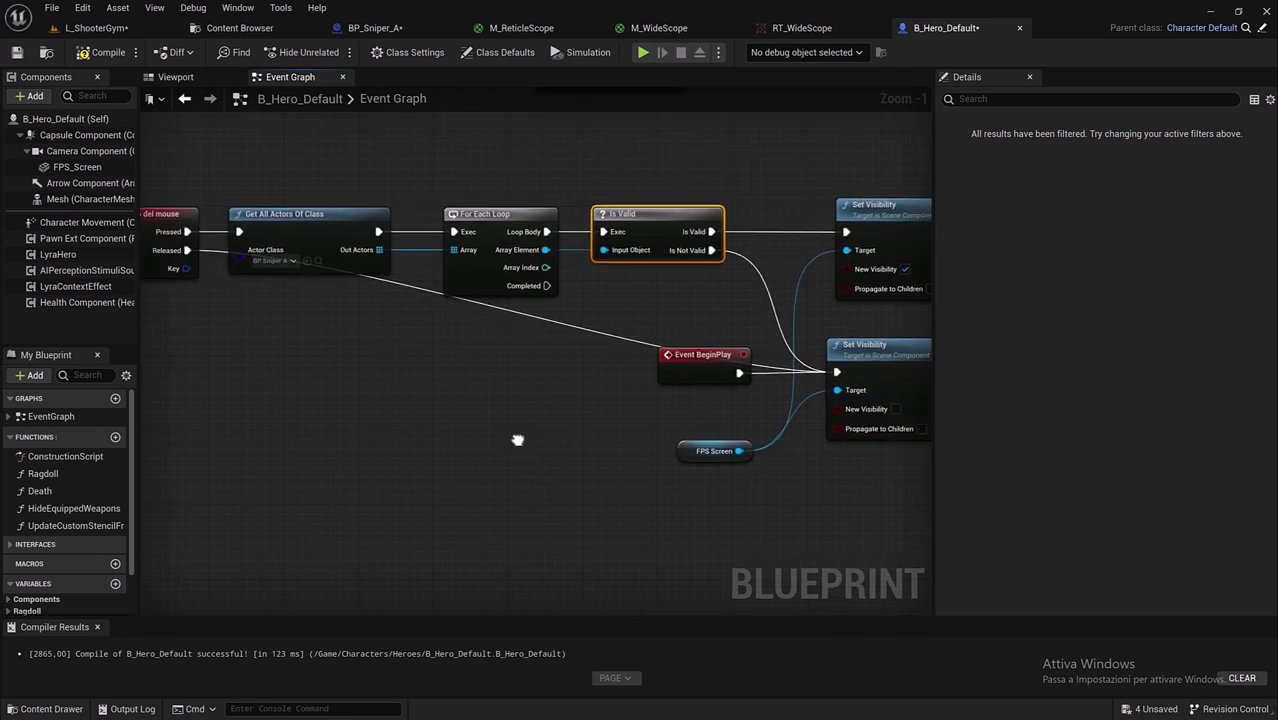
pyautogui.doubleClick(612, 306)
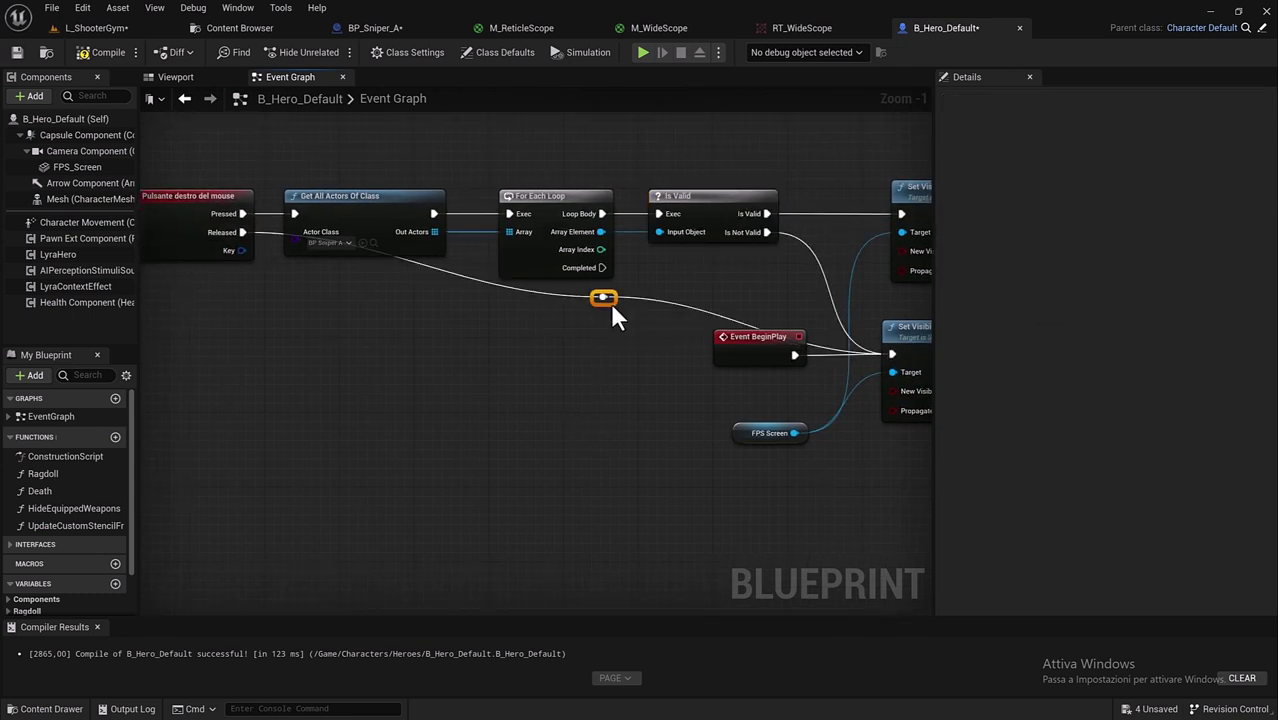
pyautogui.moveTo(612, 306)
pyautogui.mouseDown()
pyautogui.moveTo(369, 365)
pyautogui.moveTo(363, 355)
pyautogui.mouseUp()
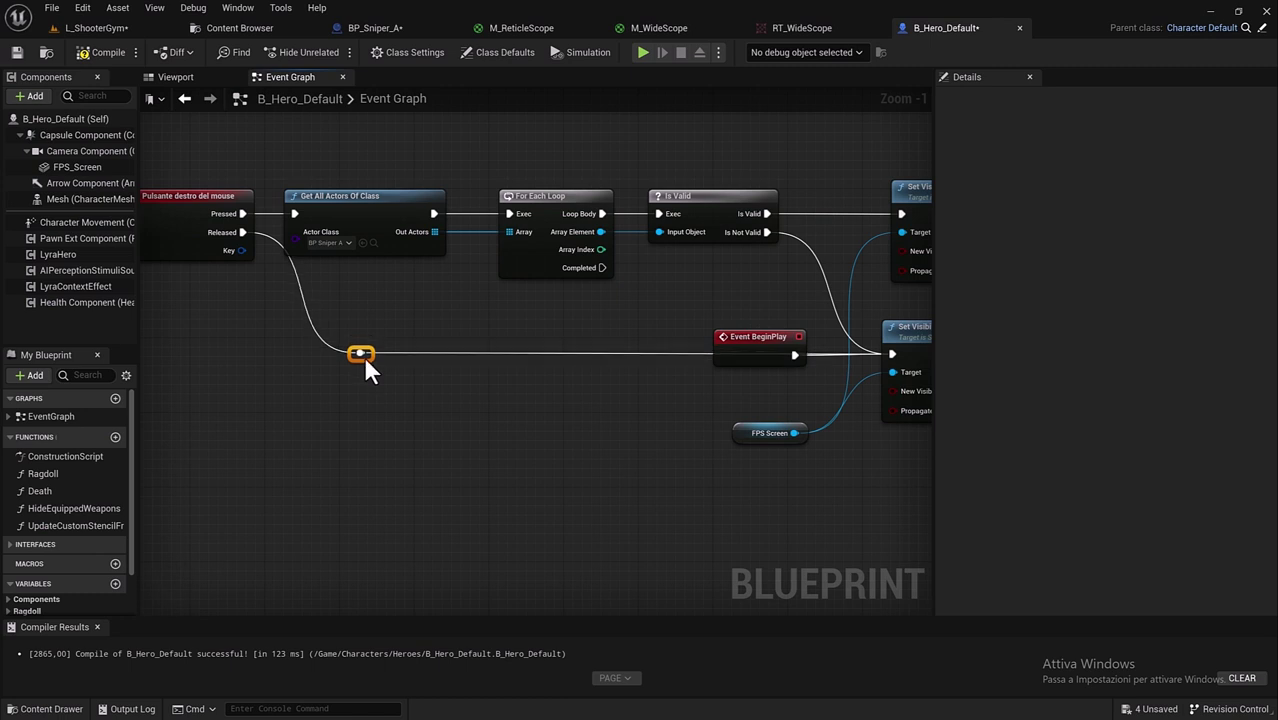
pyautogui.moveTo(812, 403); pyautogui.dragTo(658, 378, button='right')
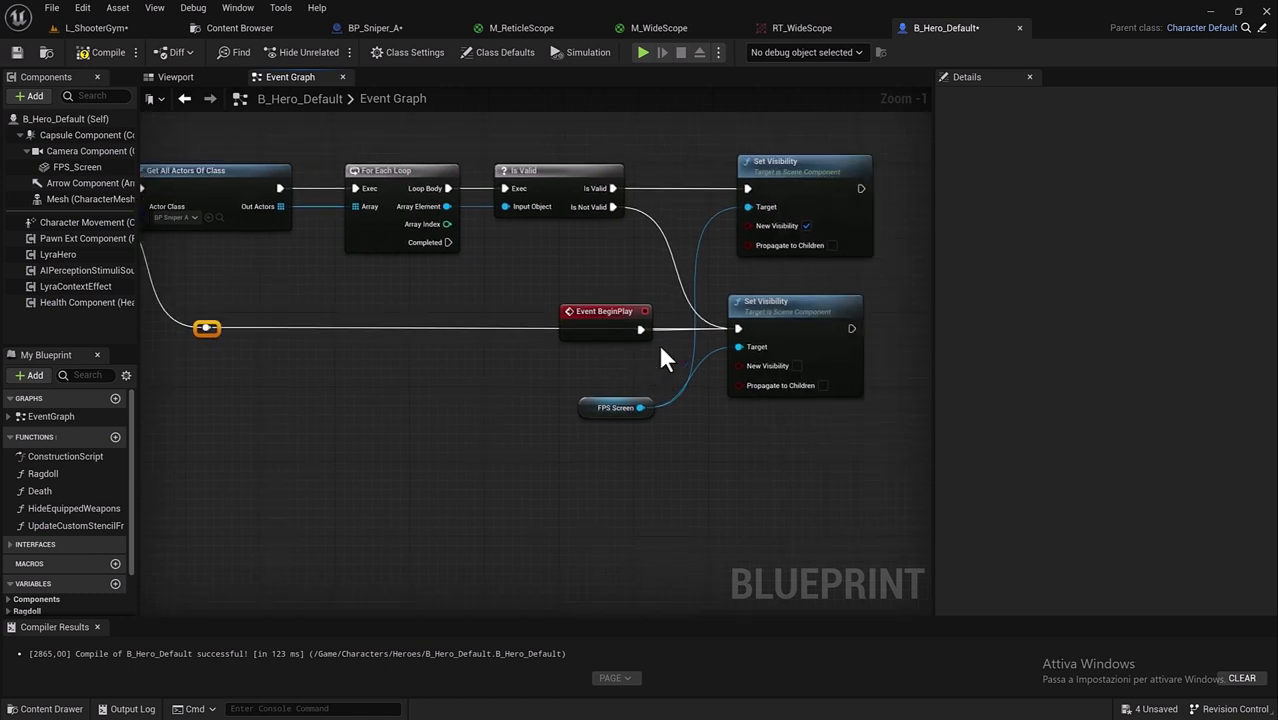
pyautogui.moveTo(611, 316); pyautogui.dragTo(611, 297)
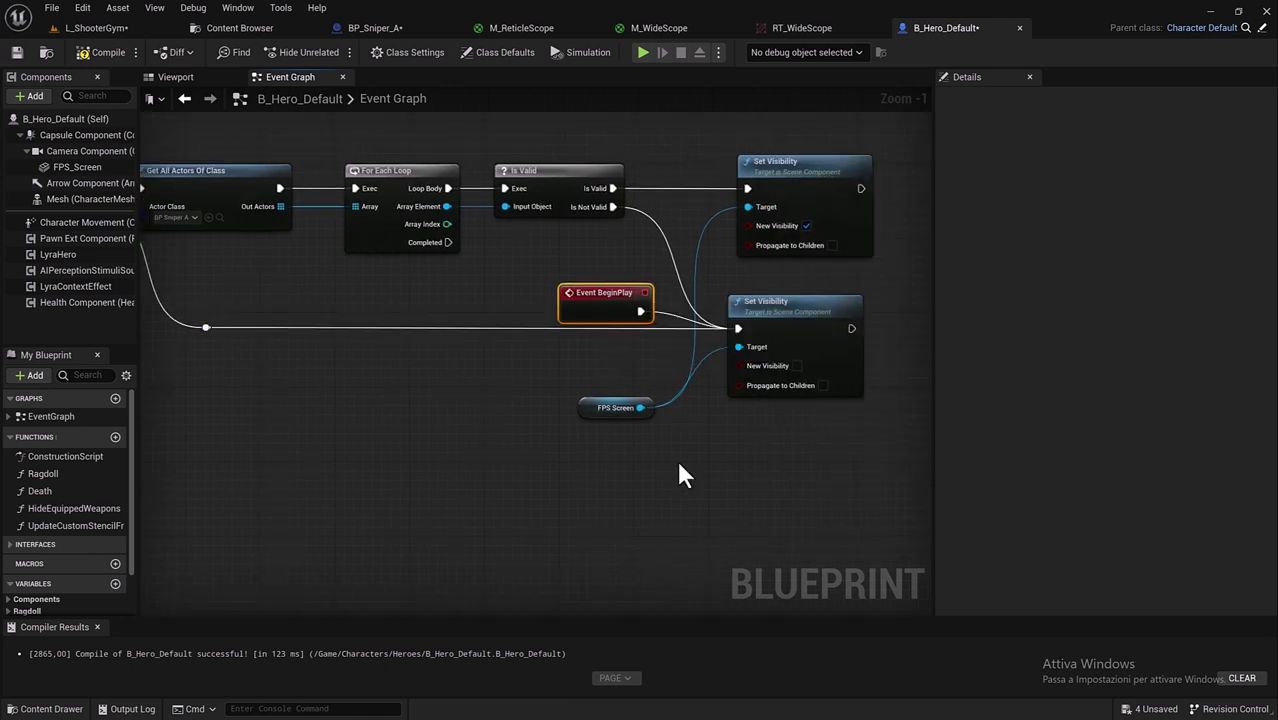
# Step: Widen the event graph, compile B_Hero_Default, and start a Play-In-Editor session
pyautogui.scroll(-3, 727, 445)
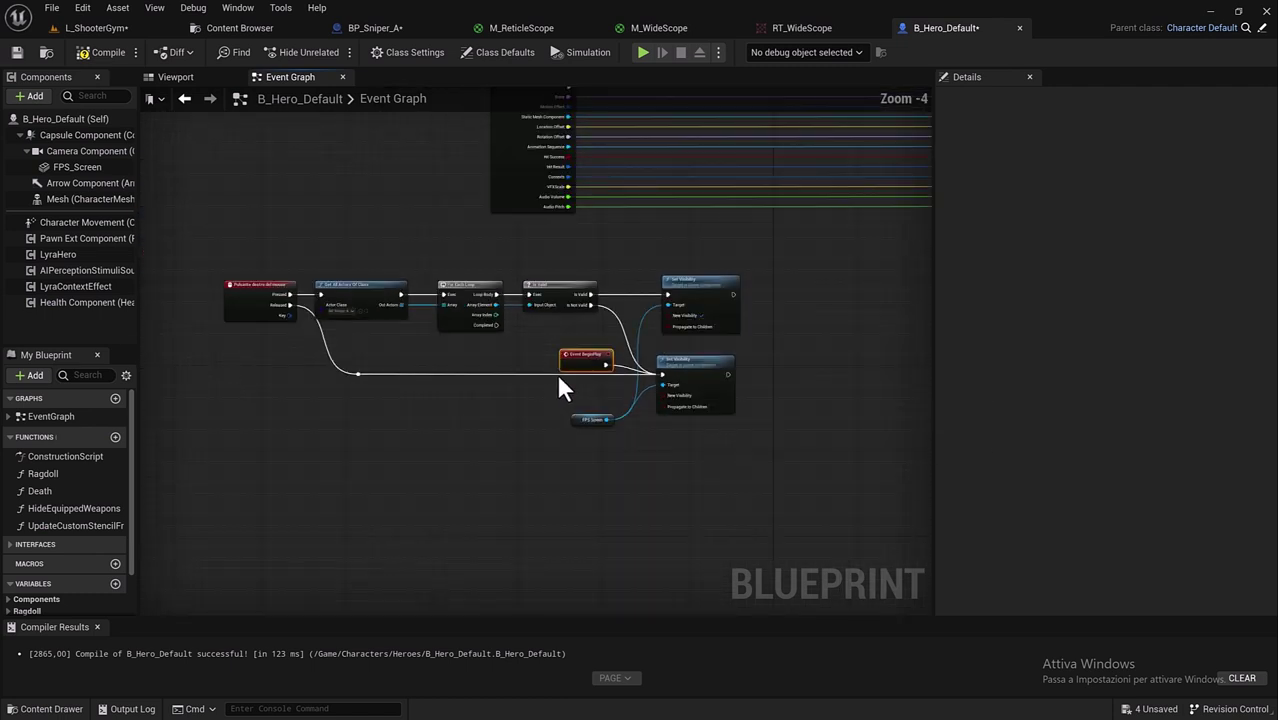
pyautogui.moveTo(491, 380); pyautogui.dragTo(535, 356, button='right')
pyautogui.scroll(1, 535, 356)
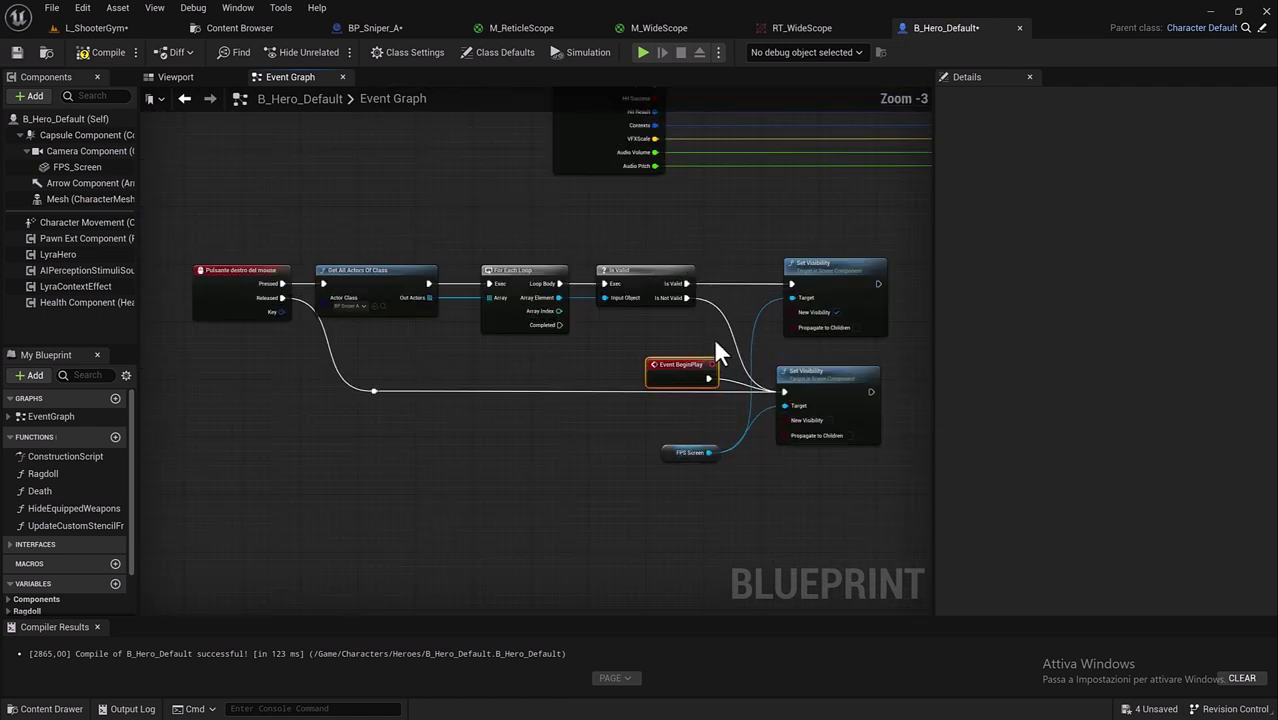
pyautogui.moveTo(934, 332); pyautogui.dragTo(1074, 332)
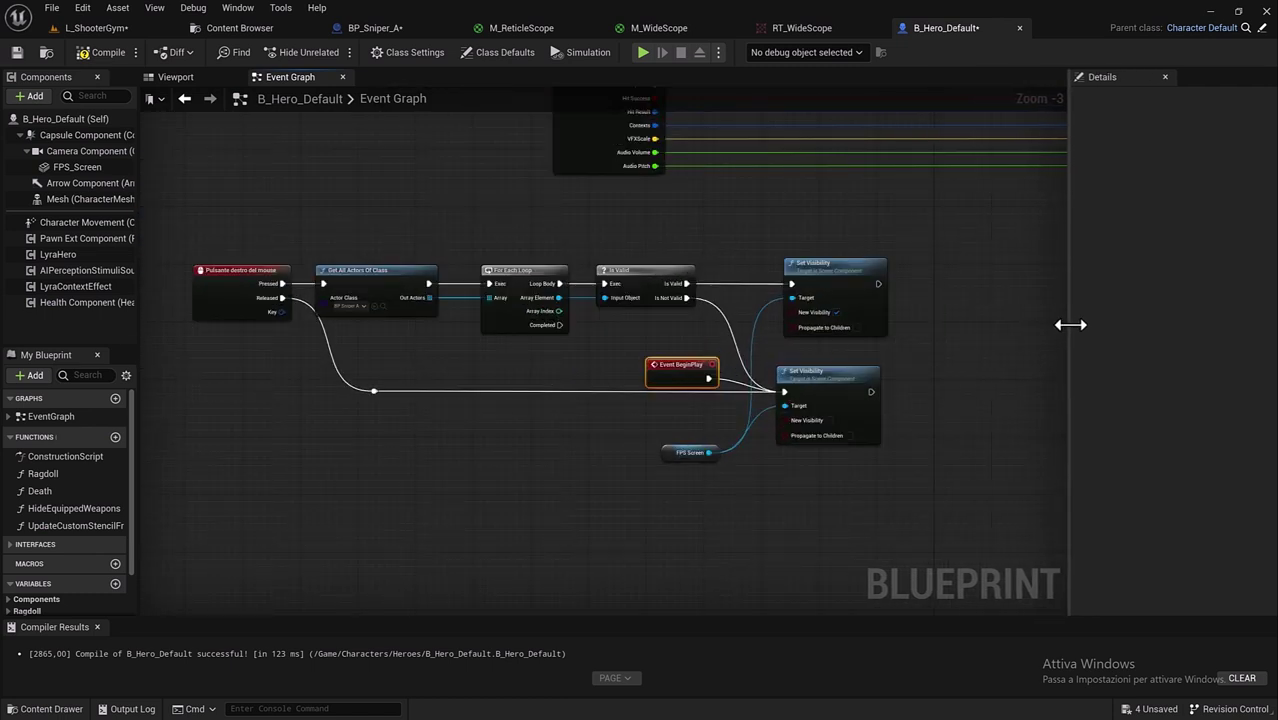
pyautogui.click(105, 53)
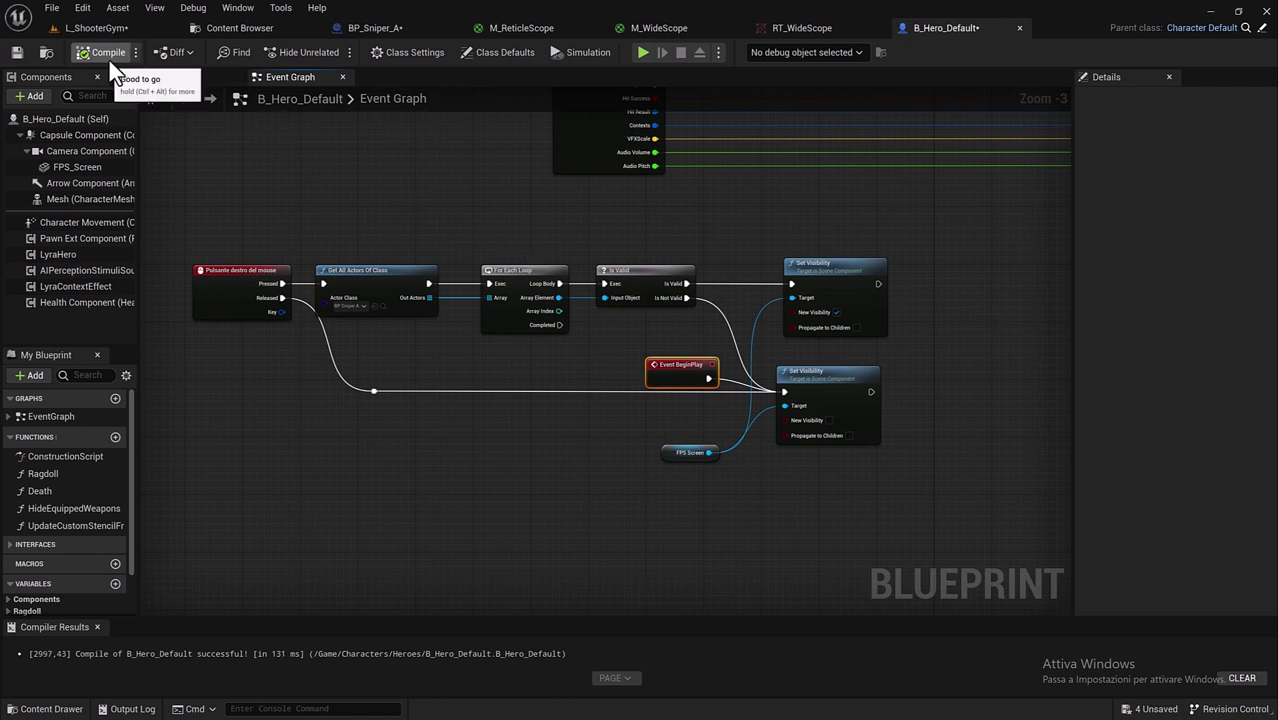
pyautogui.click(643, 52)
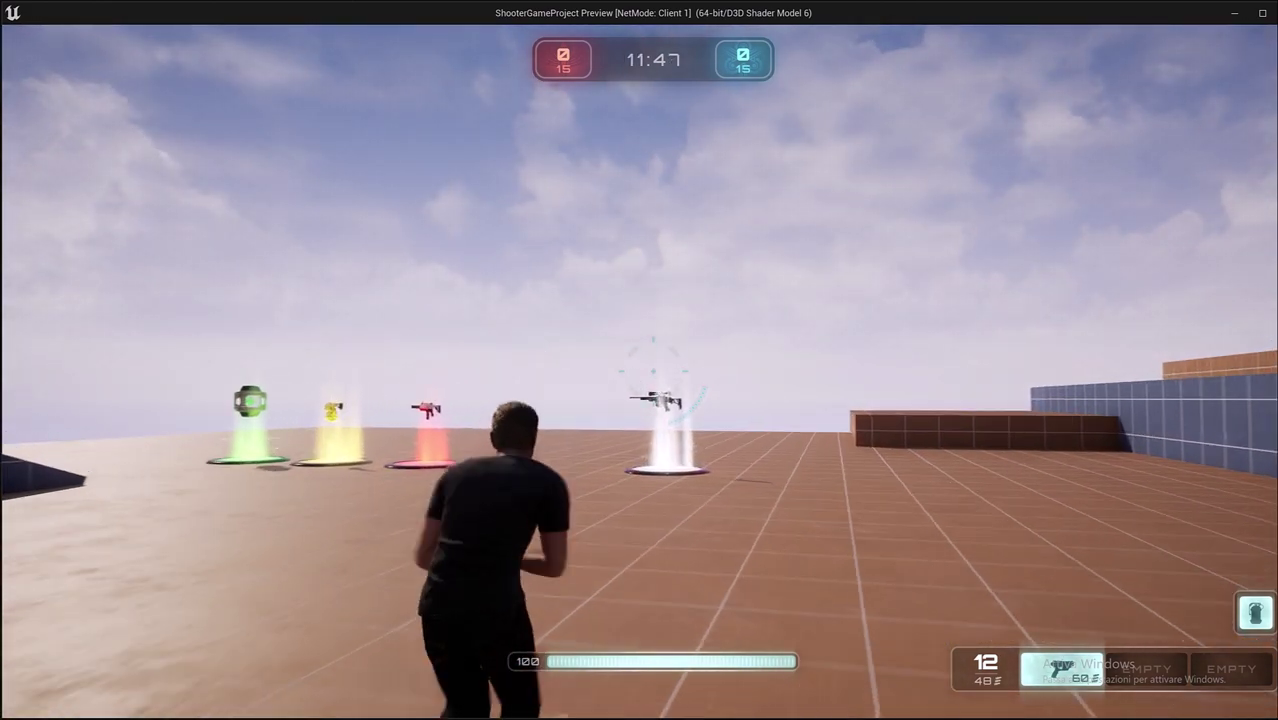
# Step: Pick up the sniper rifle and right-click to check the scope screen appears, then pause
pyautogui.press('w')
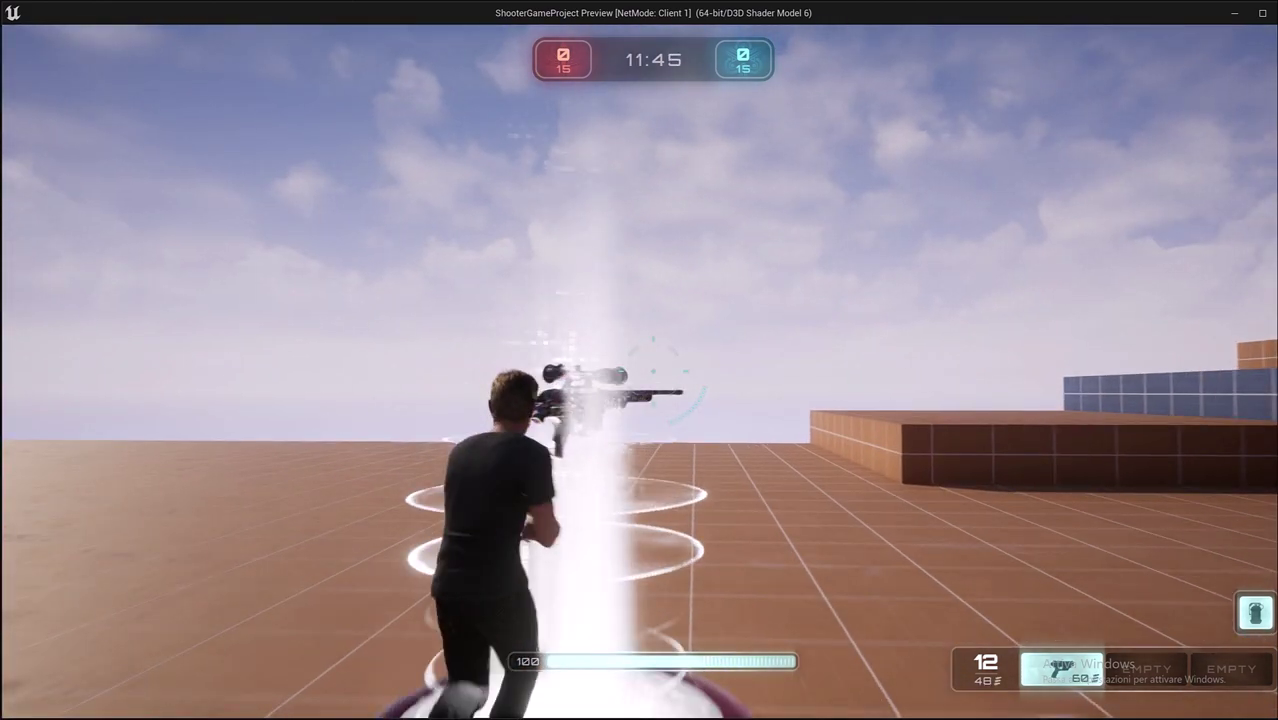
pyautogui.press('w')
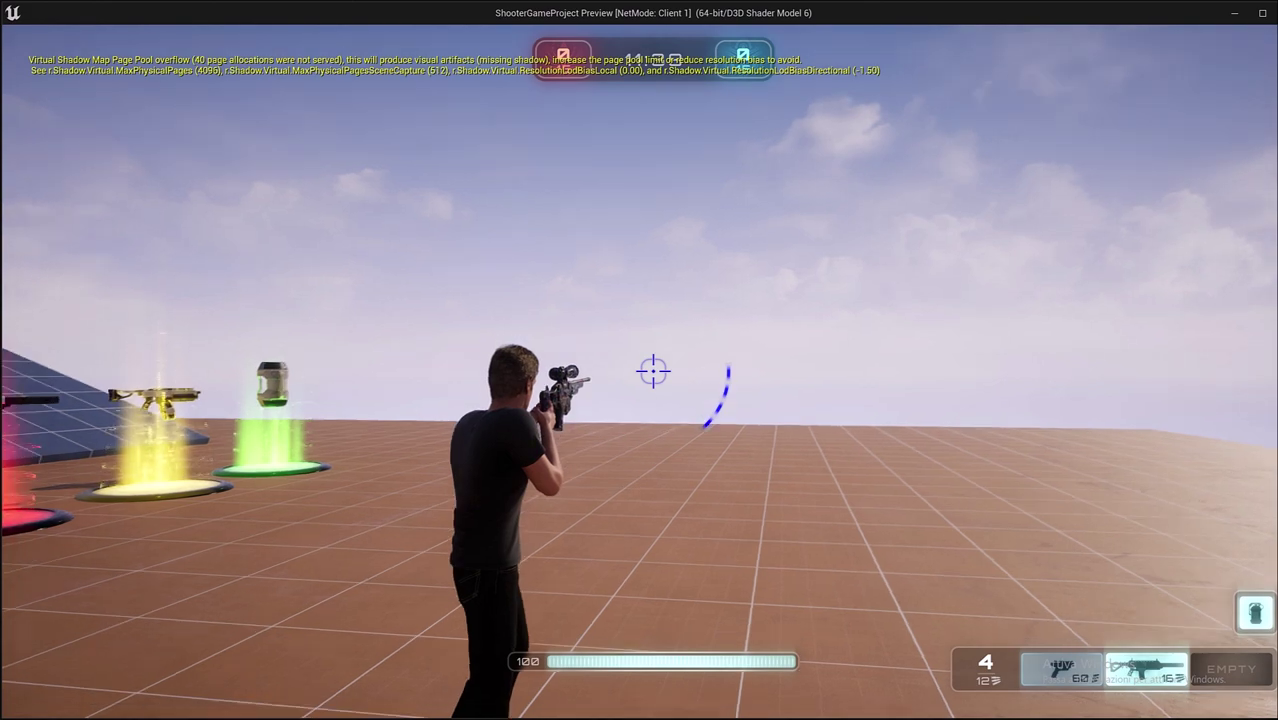
pyautogui.rightClick(653, 371)
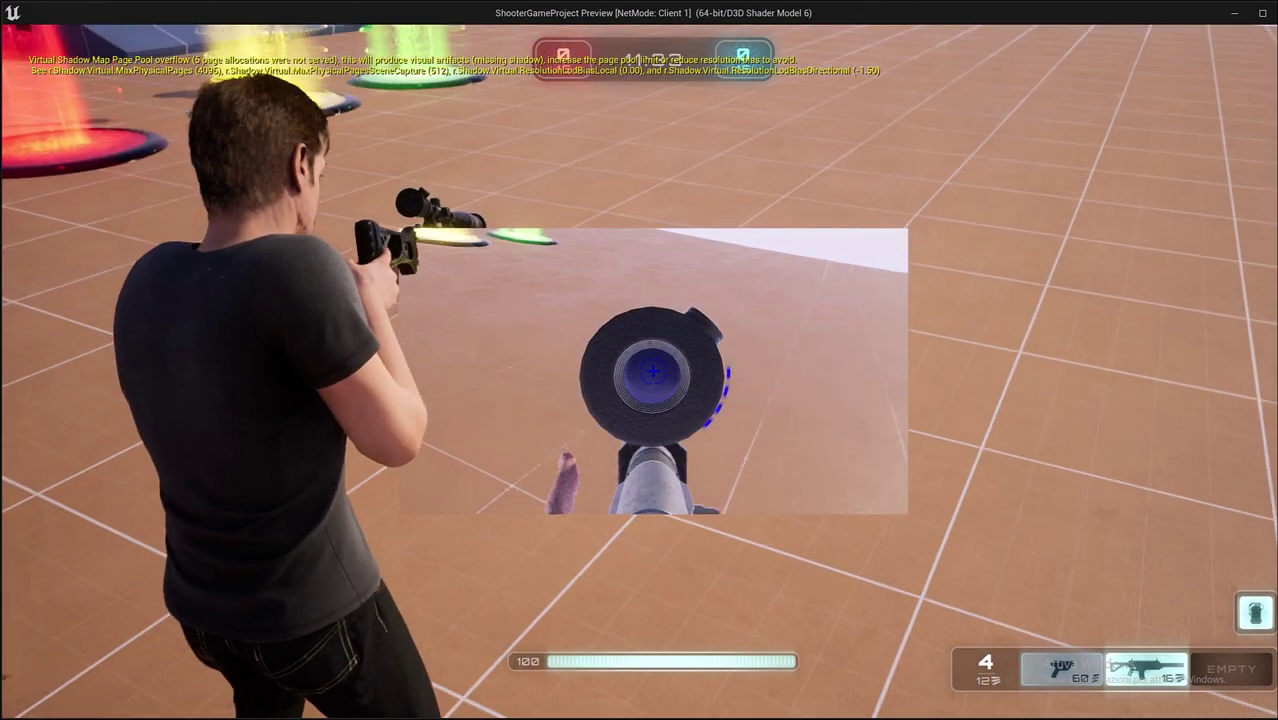
pyautogui.rightClick(653, 371)
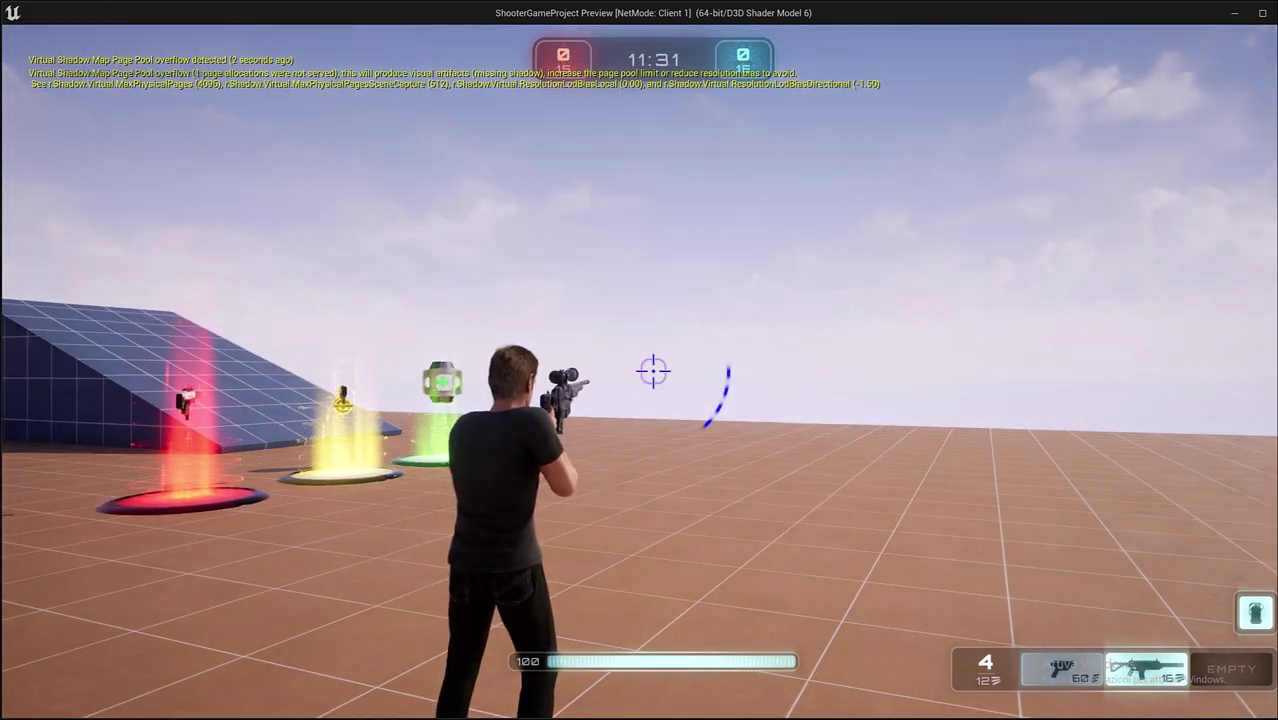
pyautogui.press('Escape')
# Step: Stop play and move the lower group of visibility nodes right and down
pyautogui.click(599, 420)
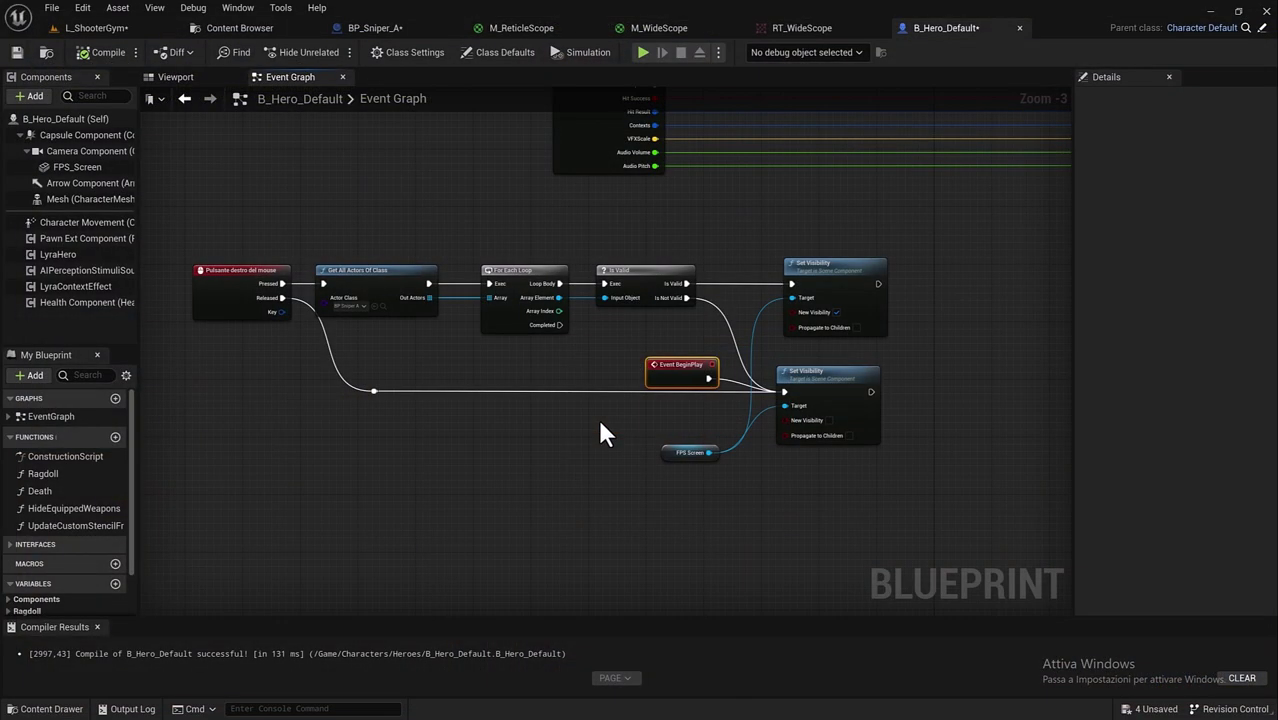
pyautogui.scroll(-2, 370, 338)
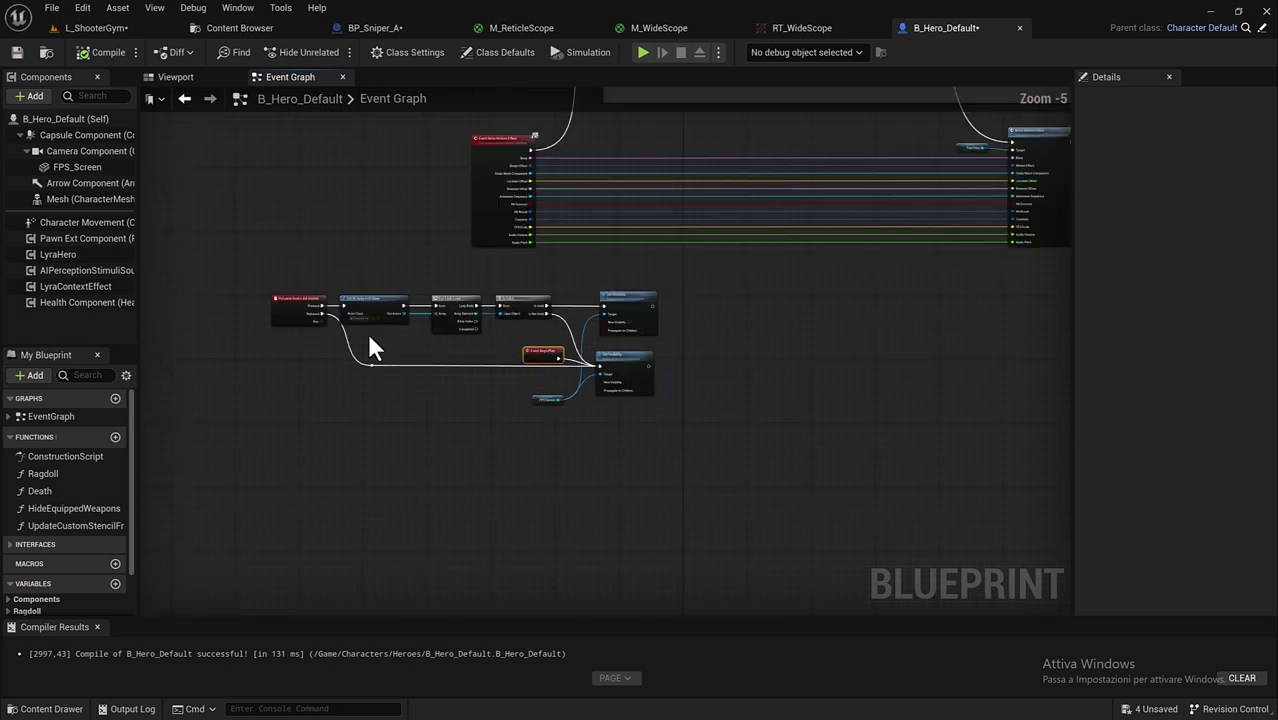
pyautogui.moveTo(282, 284); pyautogui.dragTo(652, 402)
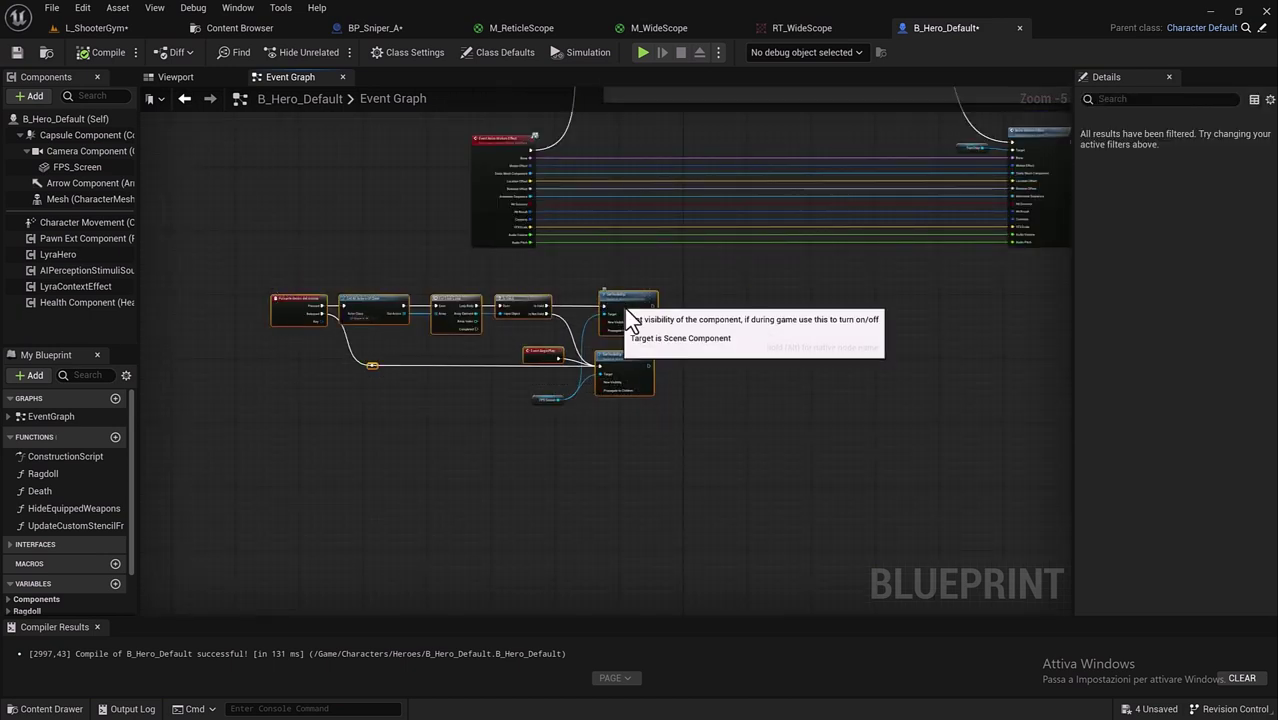
pyautogui.moveTo(624, 310)
pyautogui.mouseDown()
pyautogui.moveTo(868, 335)
pyautogui.moveTo(838, 306)
pyautogui.mouseUp()
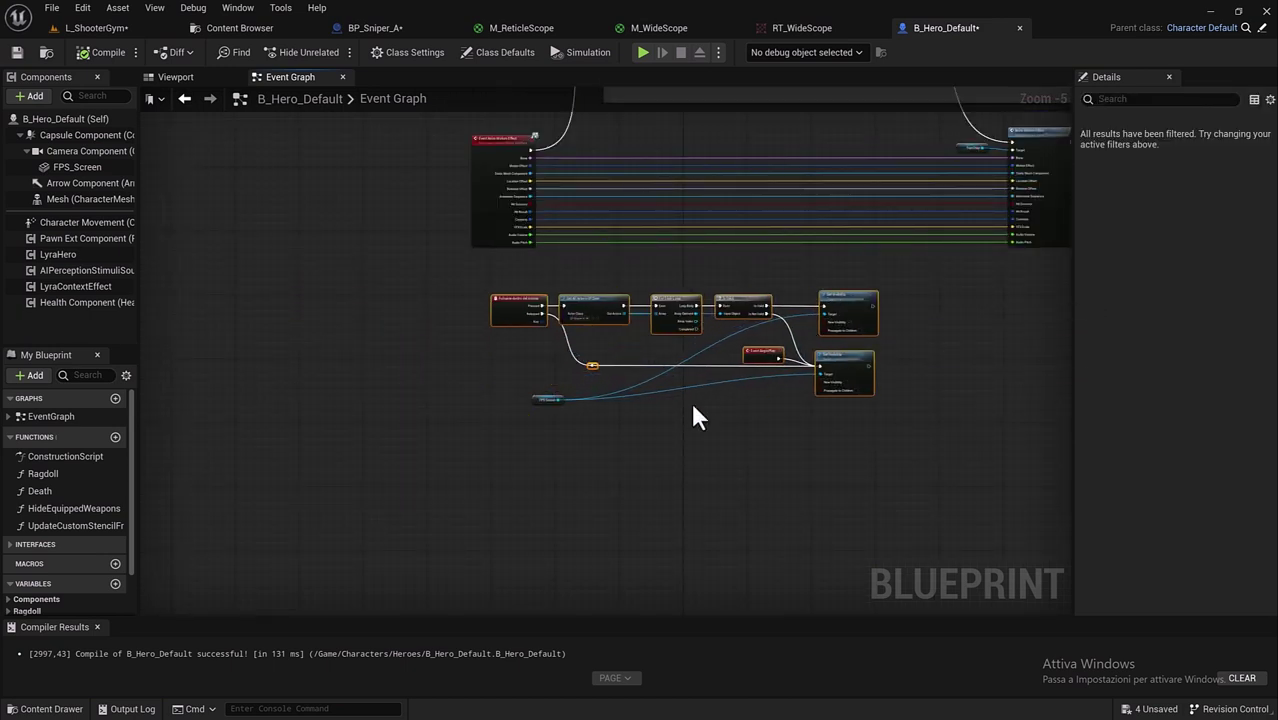
# Step: Move the FPS Screen reference beside Set Visibility and recompile B_Hero_Default
pyautogui.click(546, 399)
pyautogui.moveTo(546, 398); pyautogui.dragTo(779, 319)
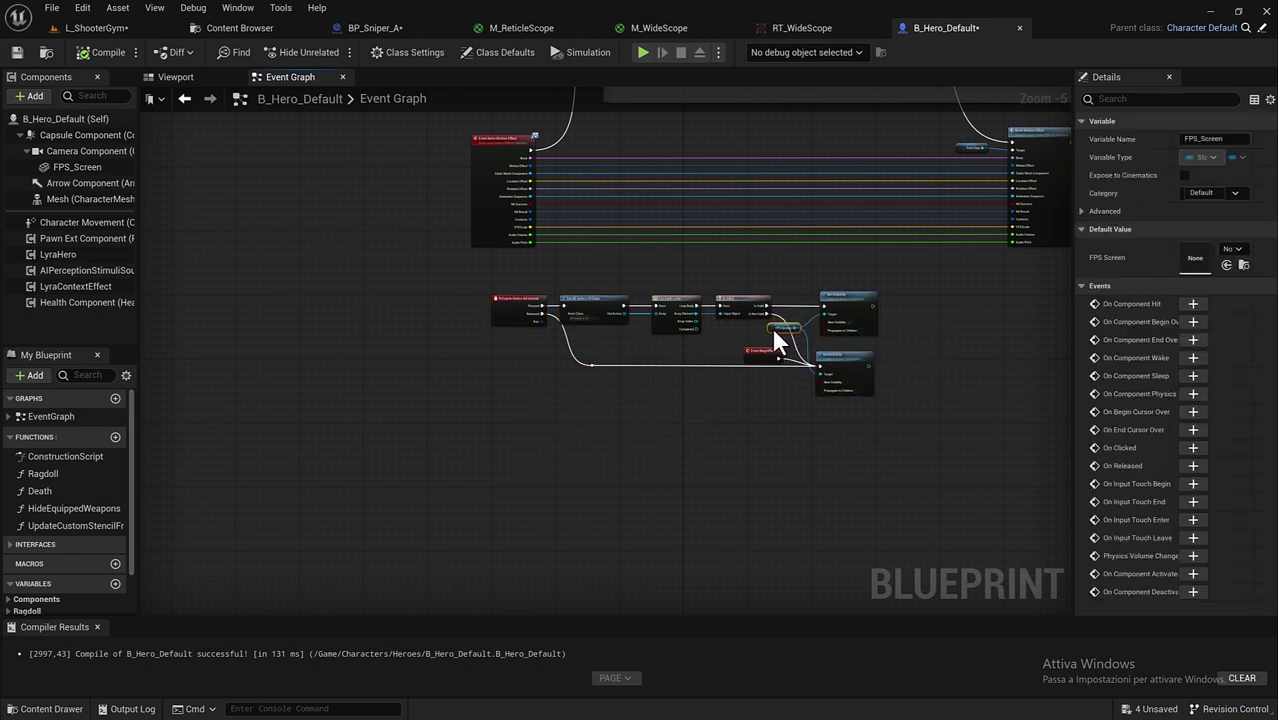
pyautogui.click(87, 49)
# Step: Select the FPS_Screen plane in the Viewport tab with the move gizmo active
pyautogui.click(175, 77)
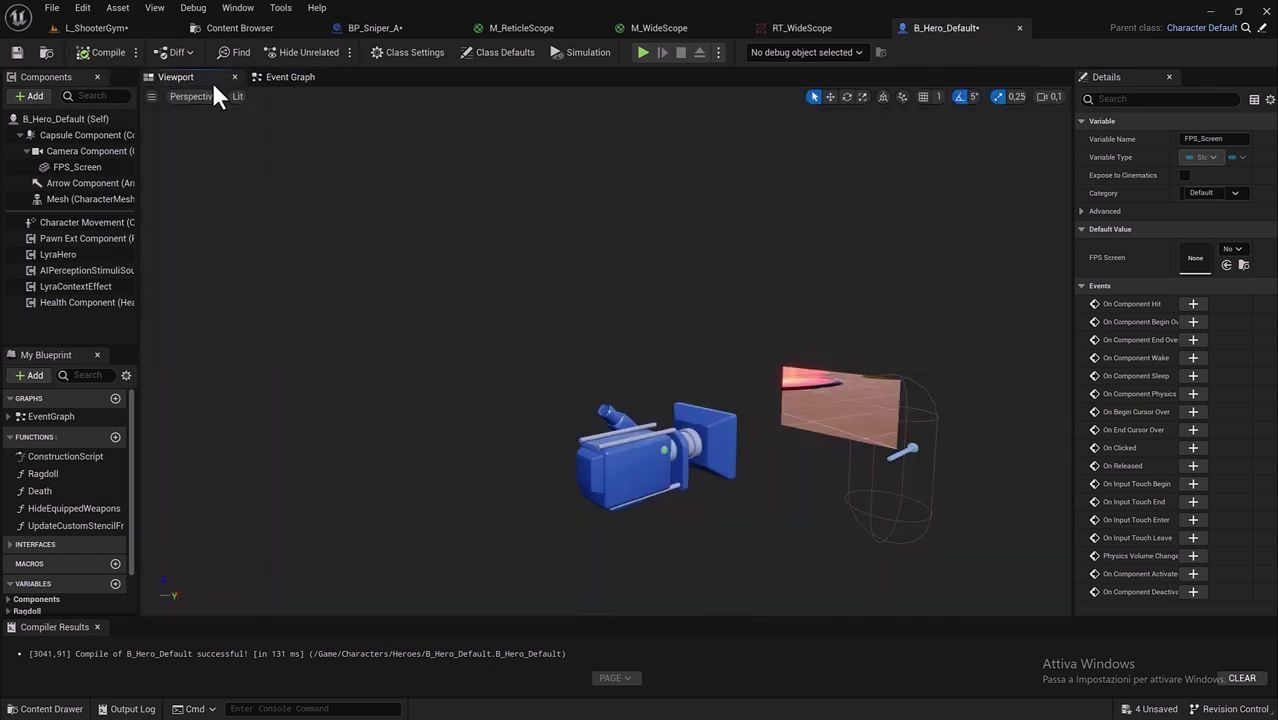
pyautogui.click(819, 379)
pyautogui.press('e')
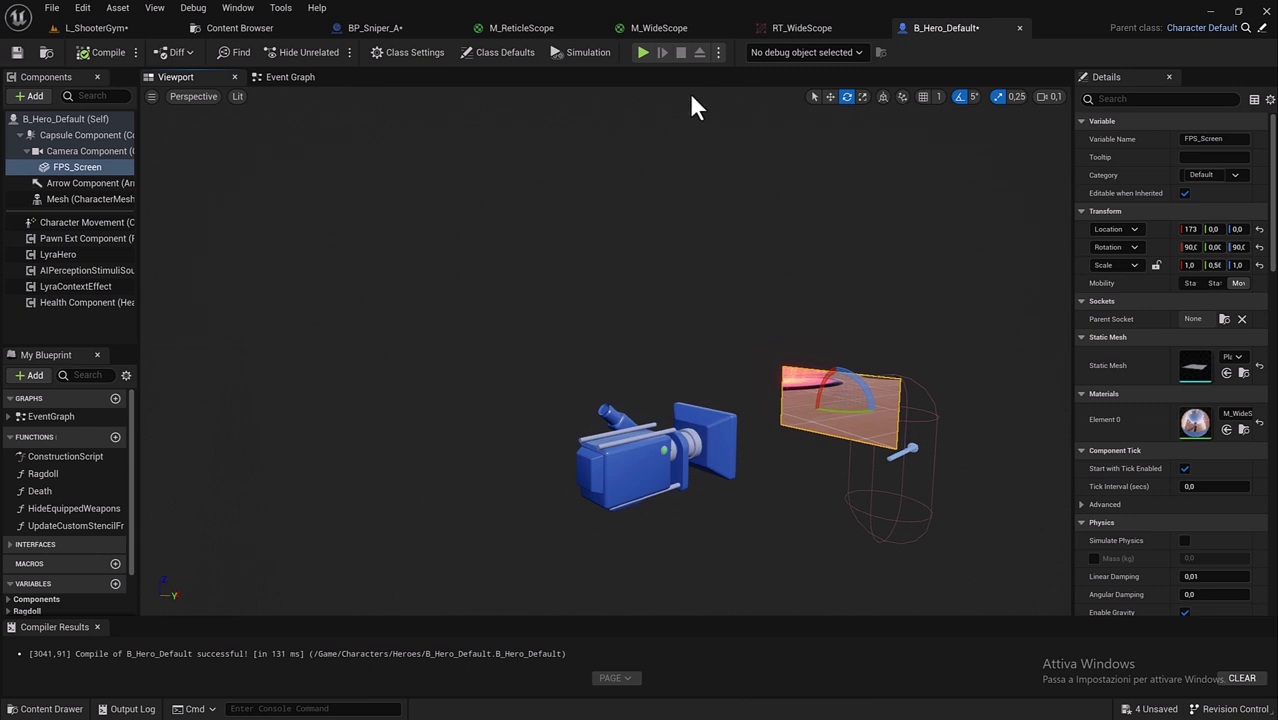
pyautogui.click(832, 97)
pyautogui.keyDown('alt'); pyautogui.moveTo(677, 302); pyautogui.dragTo(560, 302); pyautogui.keyUp('alt')
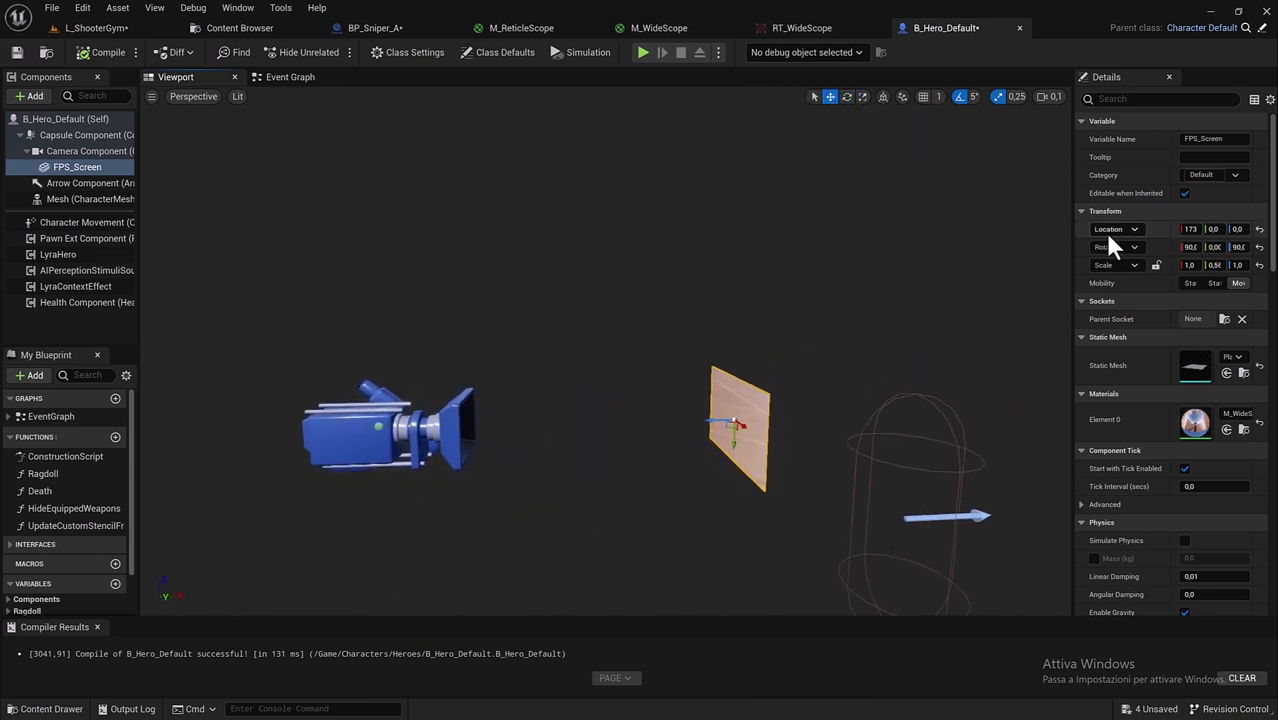
# Step: Set FPS_Screen's Location X to 50 and Rotation Y to 0 in Details
pyautogui.moveTo(1072, 256); pyautogui.dragTo(876, 256)
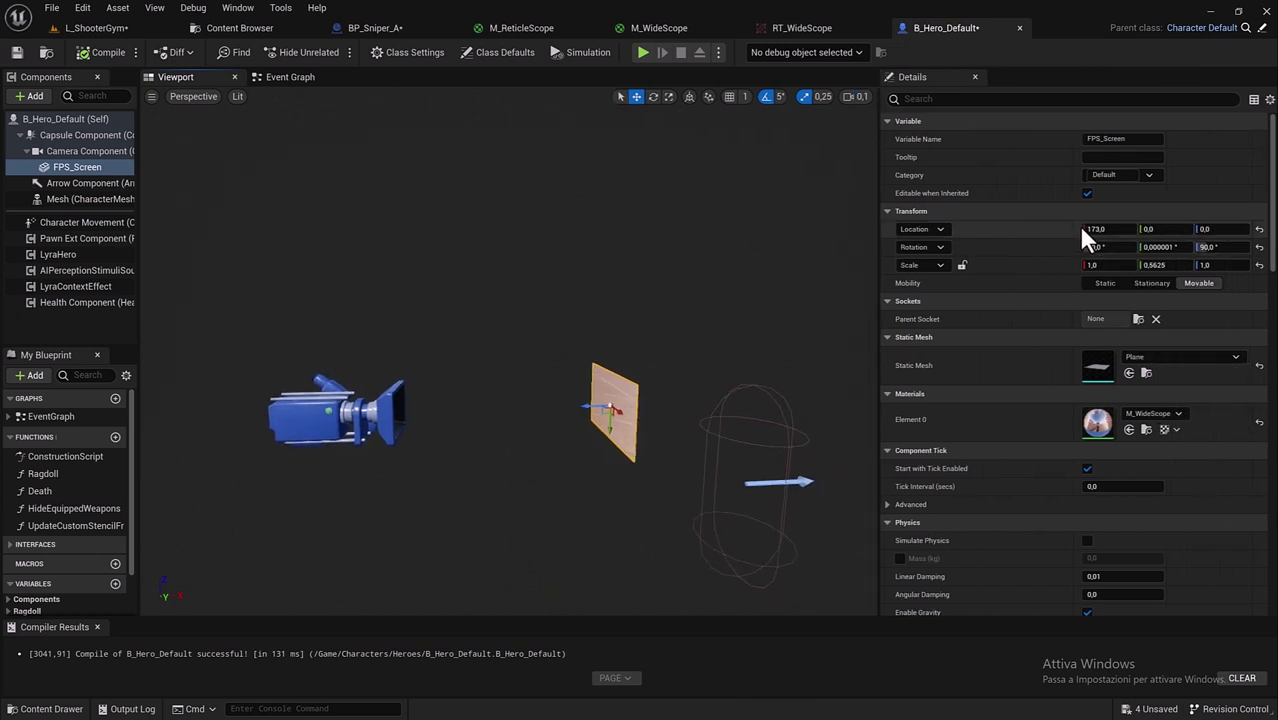
pyautogui.click(1110, 231)
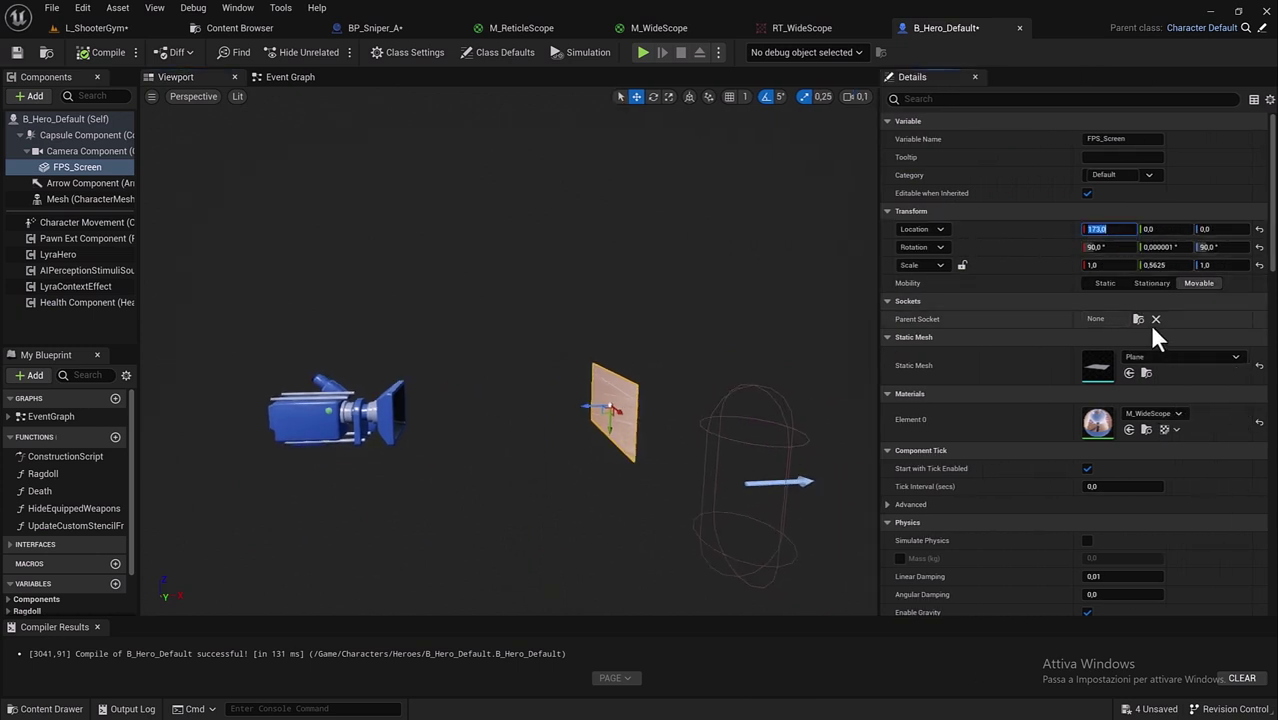
pyautogui.write('50')
pyautogui.press('Return')
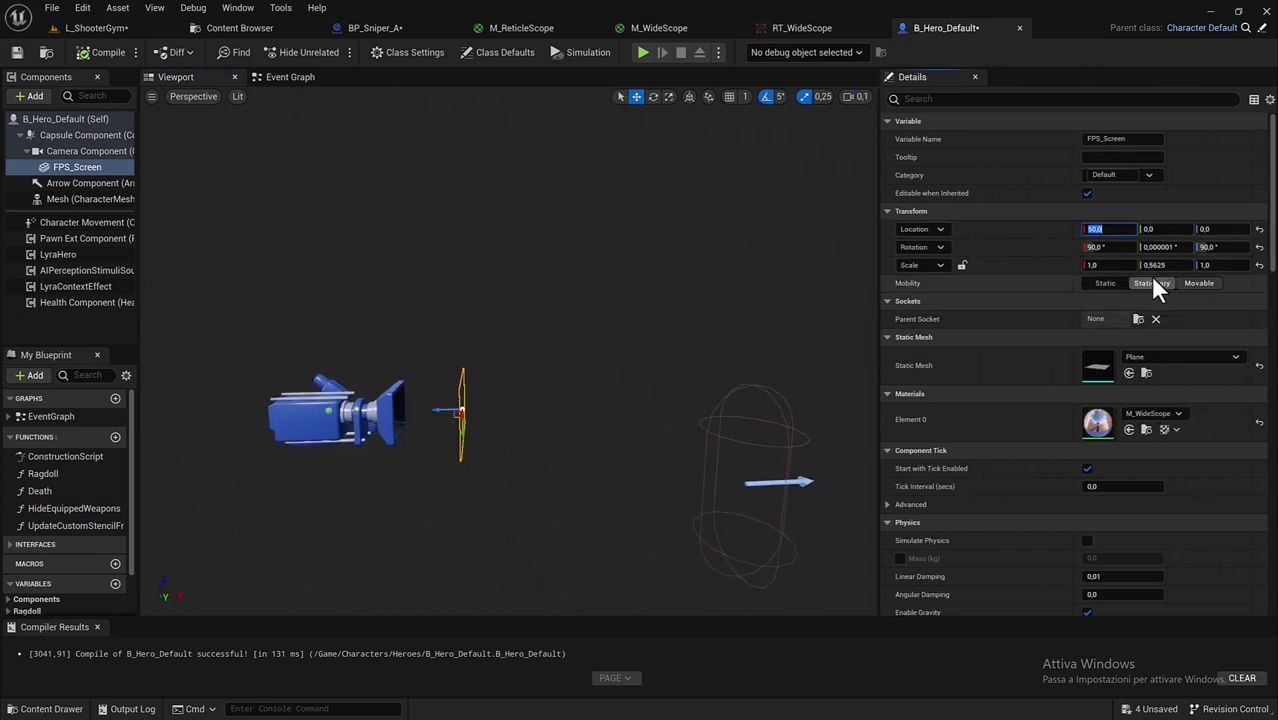
pyautogui.click(1160, 250)
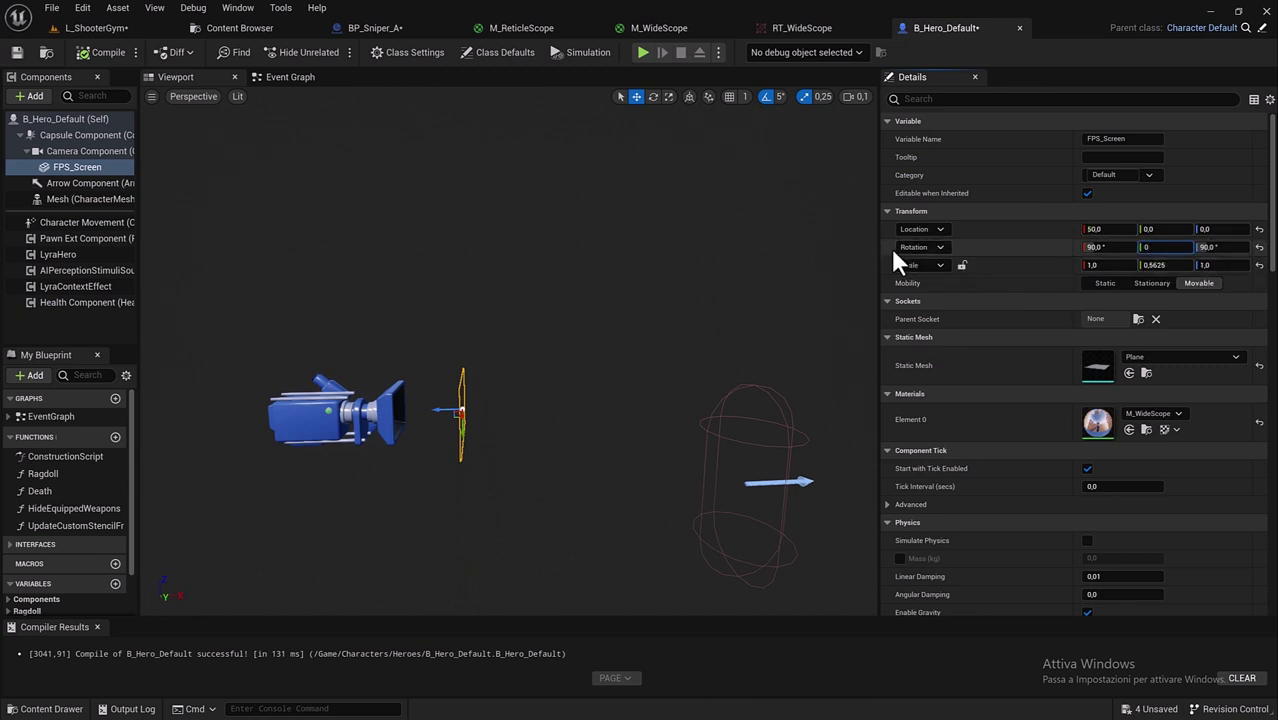
pyautogui.press('Return')
pyautogui.moveTo(387, 362)
pyautogui.mouseDown()
pyautogui.moveTo(450, 365)
pyautogui.moveTo(499, 195)
pyautogui.mouseUp()
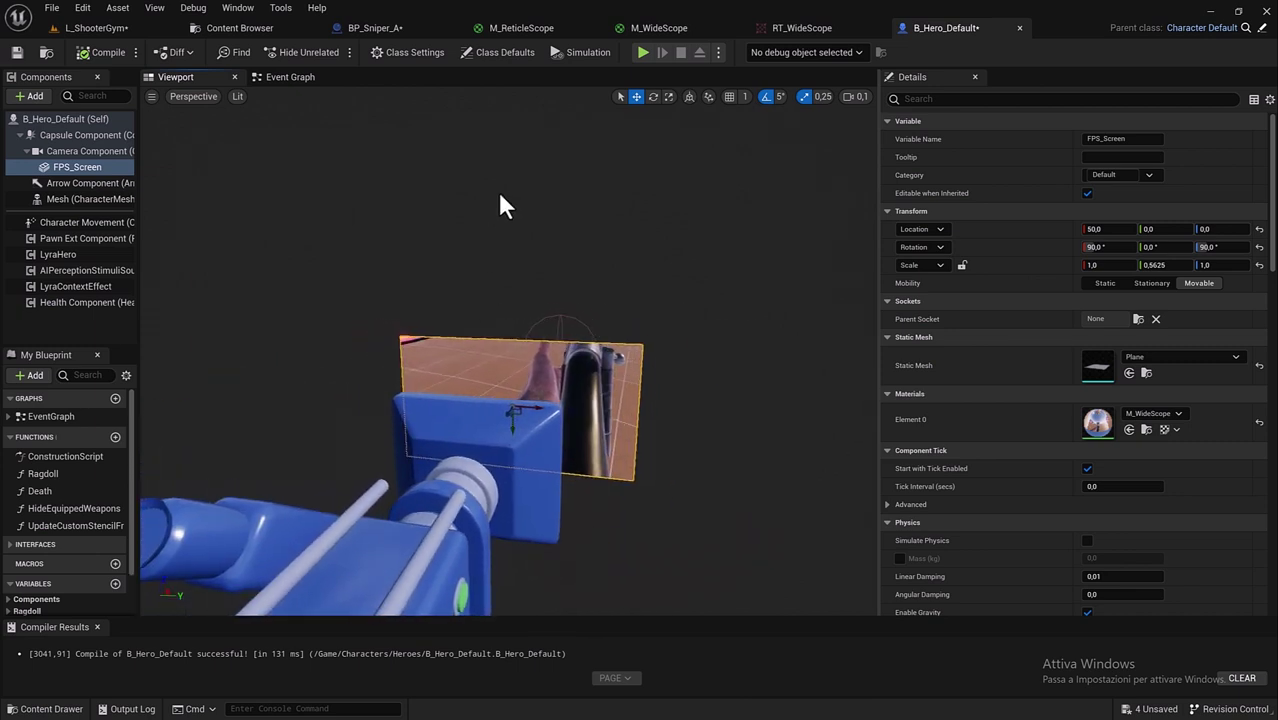
# Step: Launch Play-In-Editor and aim with right-click to view the repositioned scope screen
pyautogui.click(643, 52)
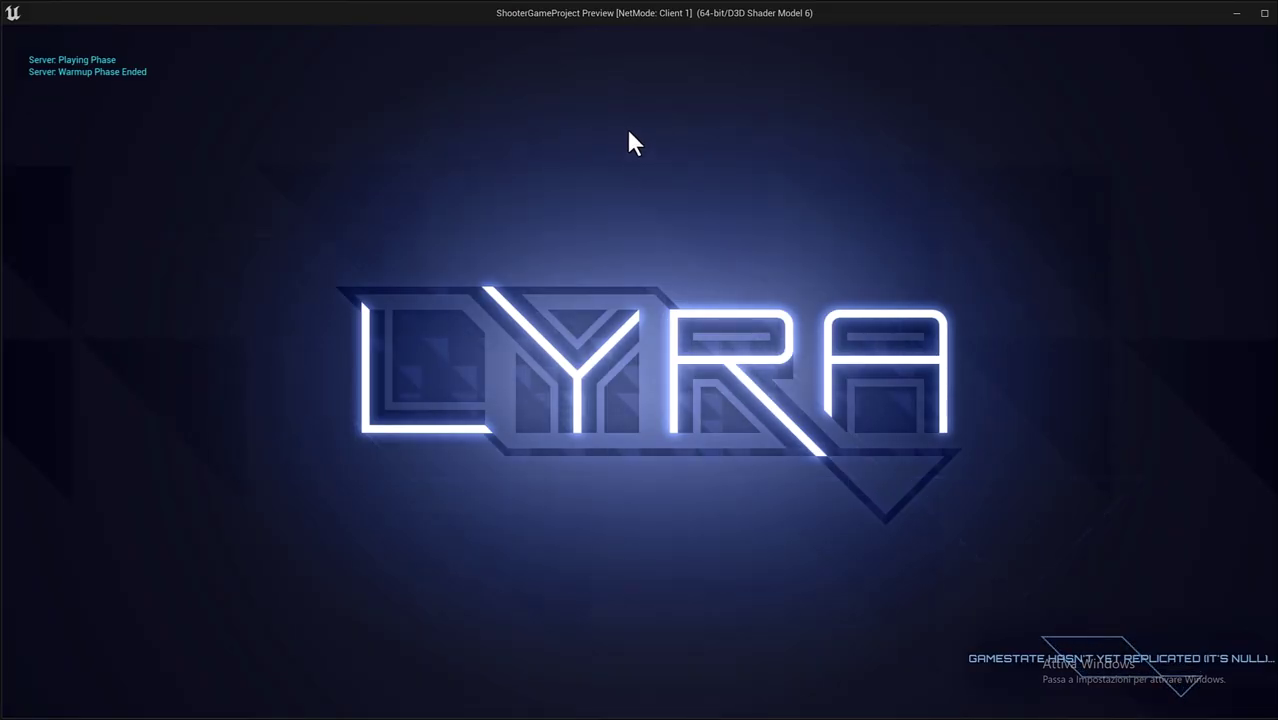
pyautogui.press('w')
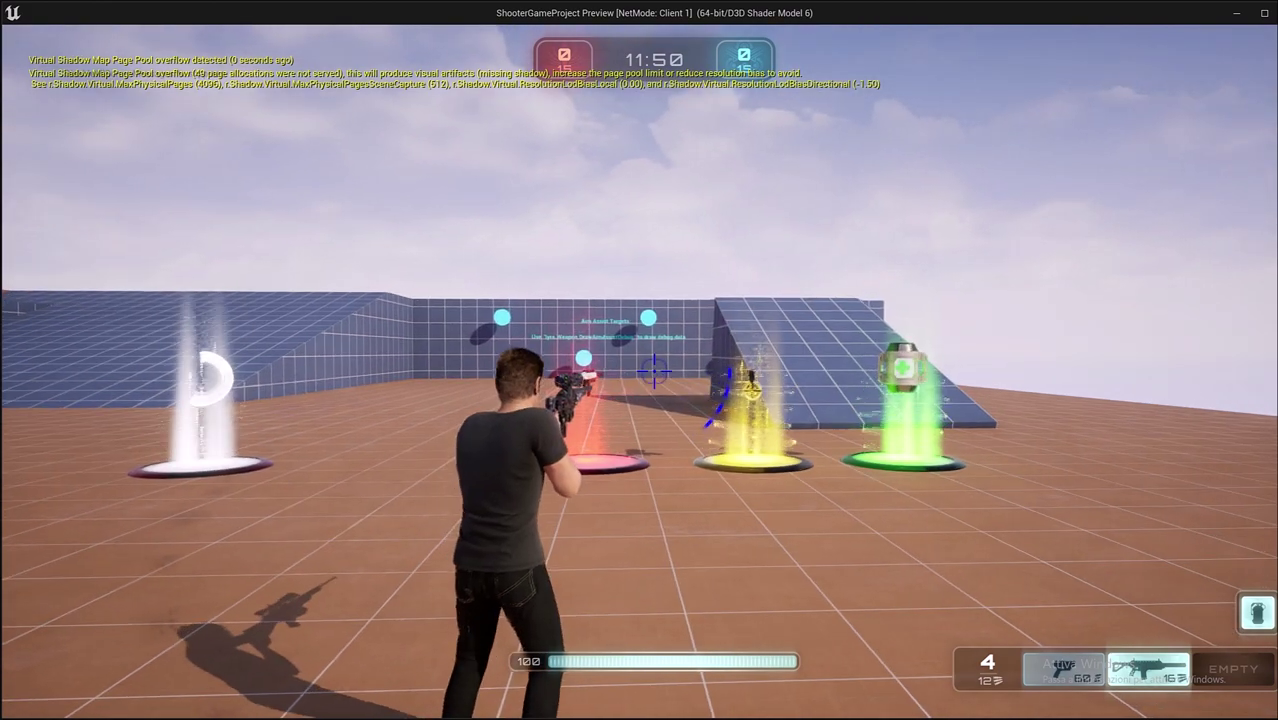
pyautogui.rightClick(653, 372)
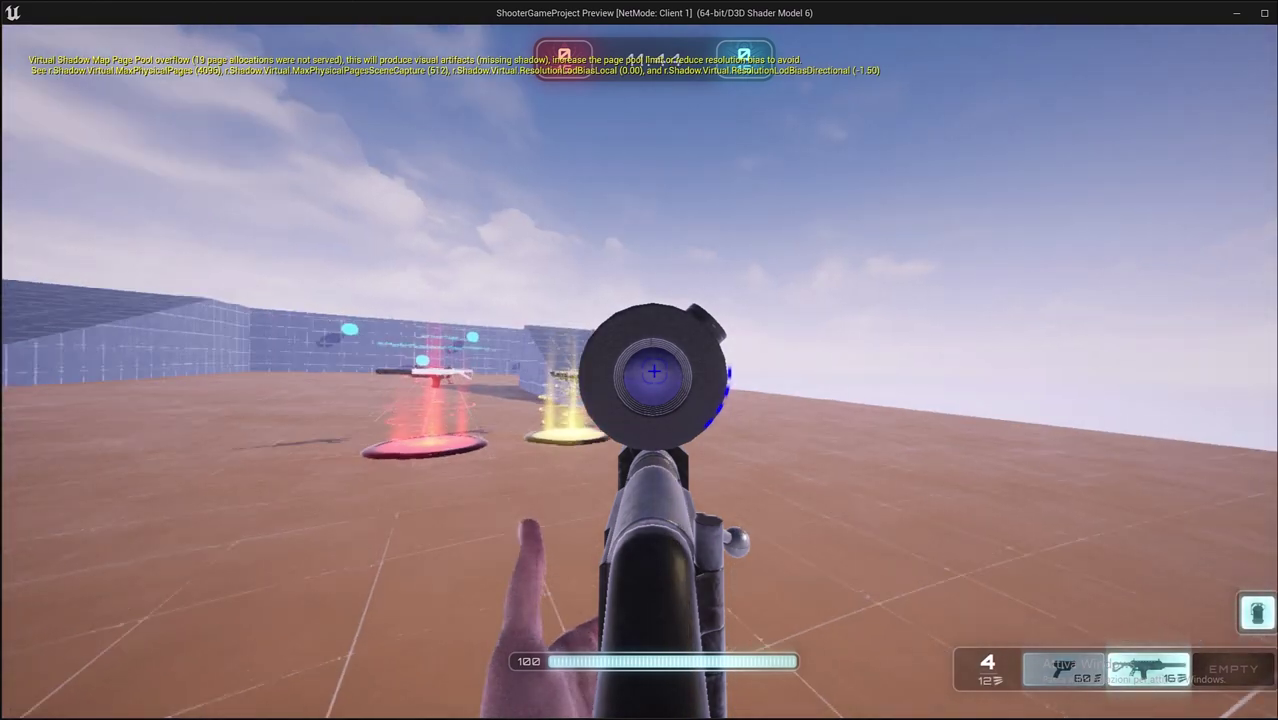
pyautogui.rightClick(654, 372)
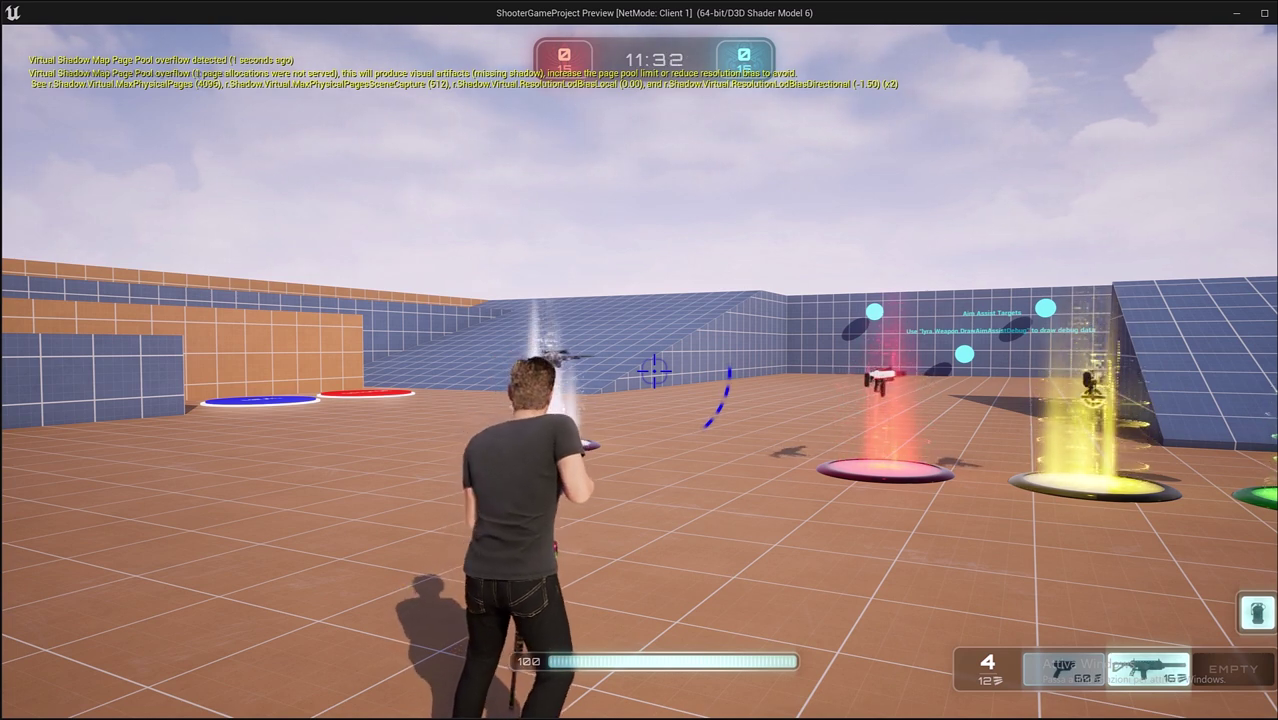
# Step: Run onto the red pad to pick up a rifle and test aiming with it
pyautogui.press('w')
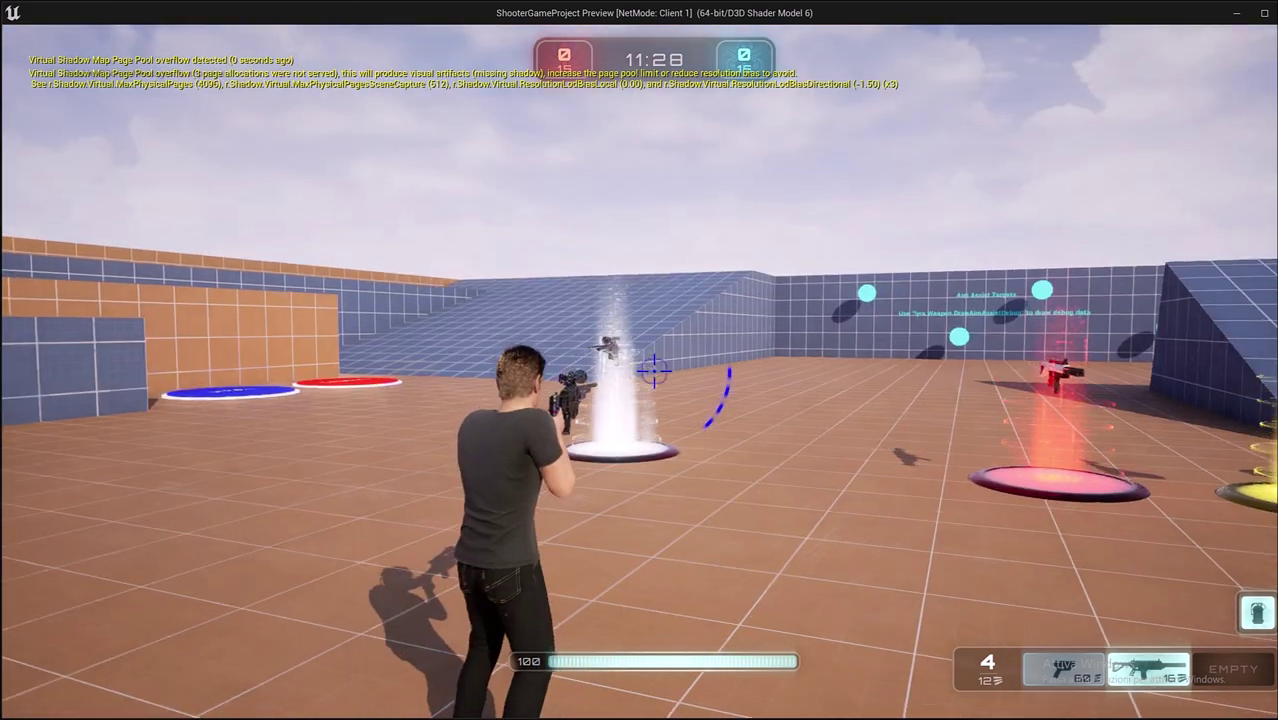
pyautogui.press('a')
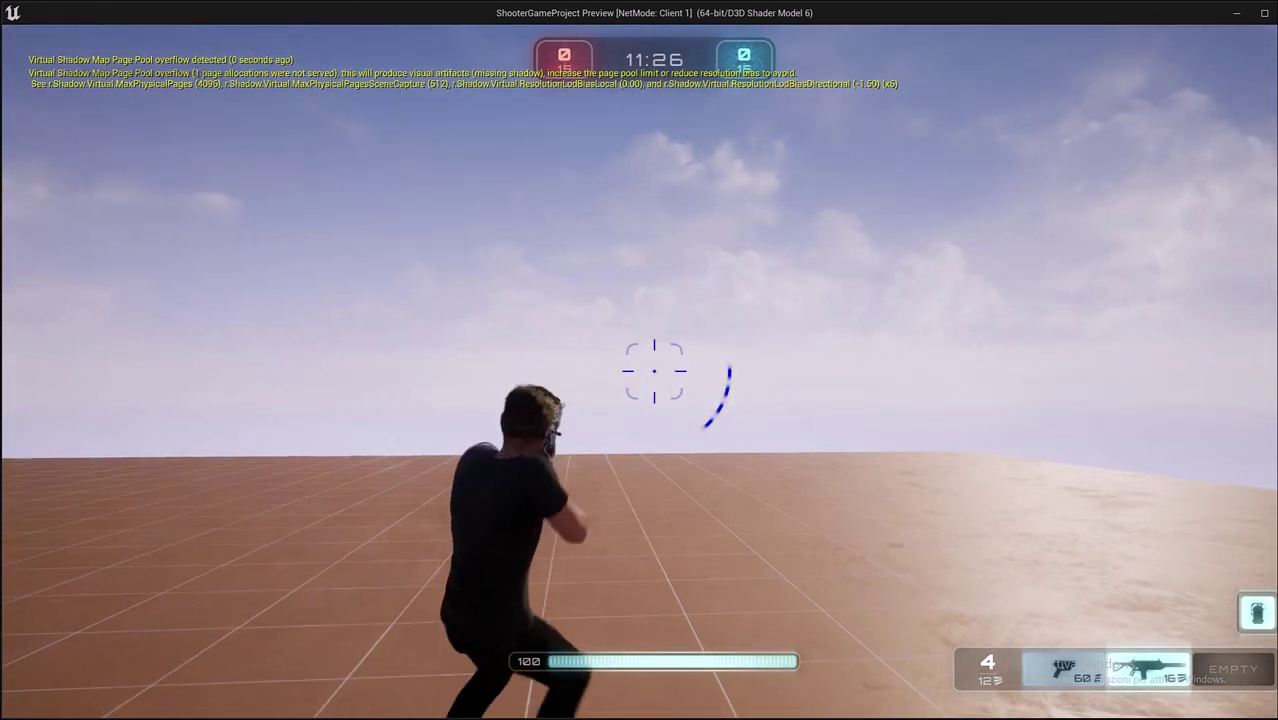
pyautogui.press('w')
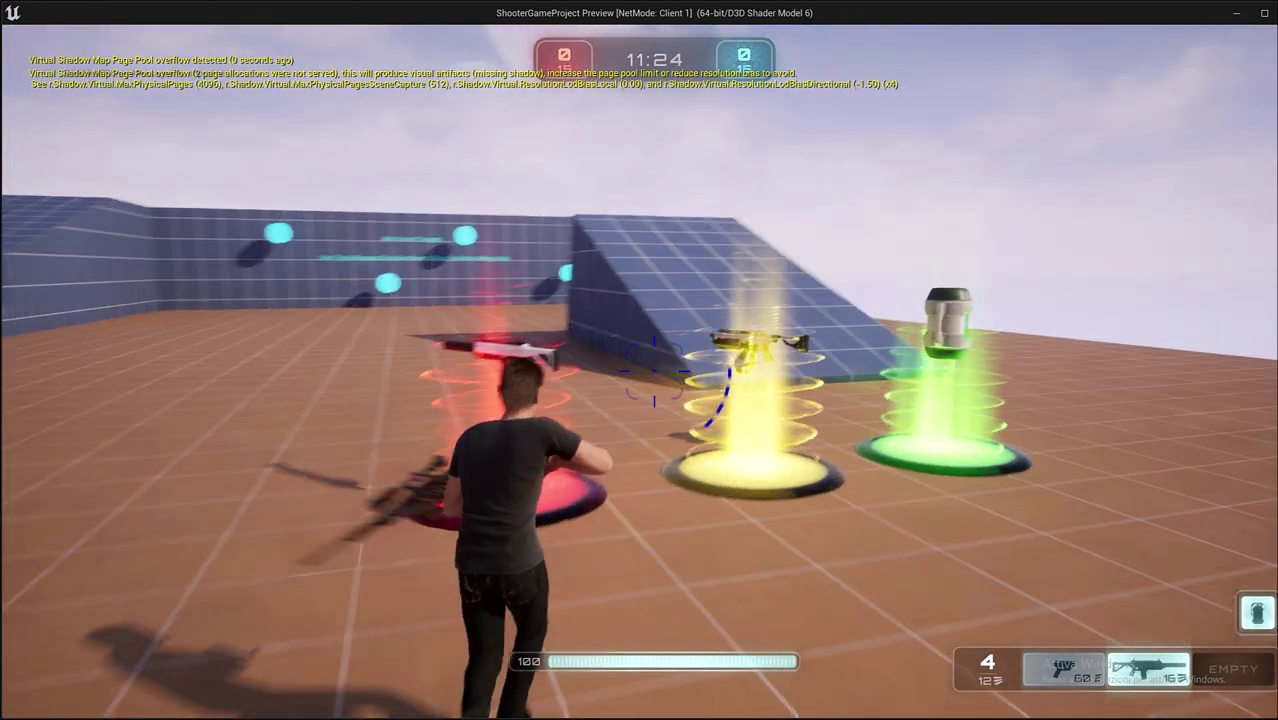
pyautogui.press('s')
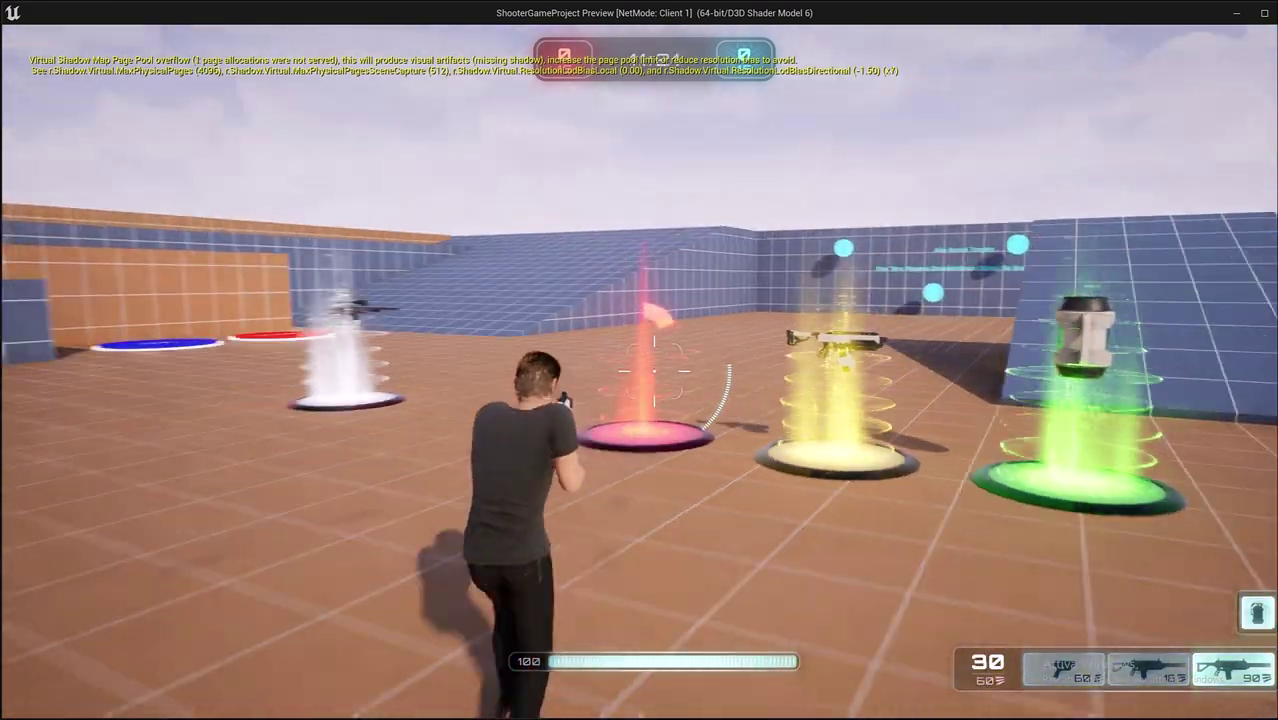
pyautogui.rightClick(654, 371)
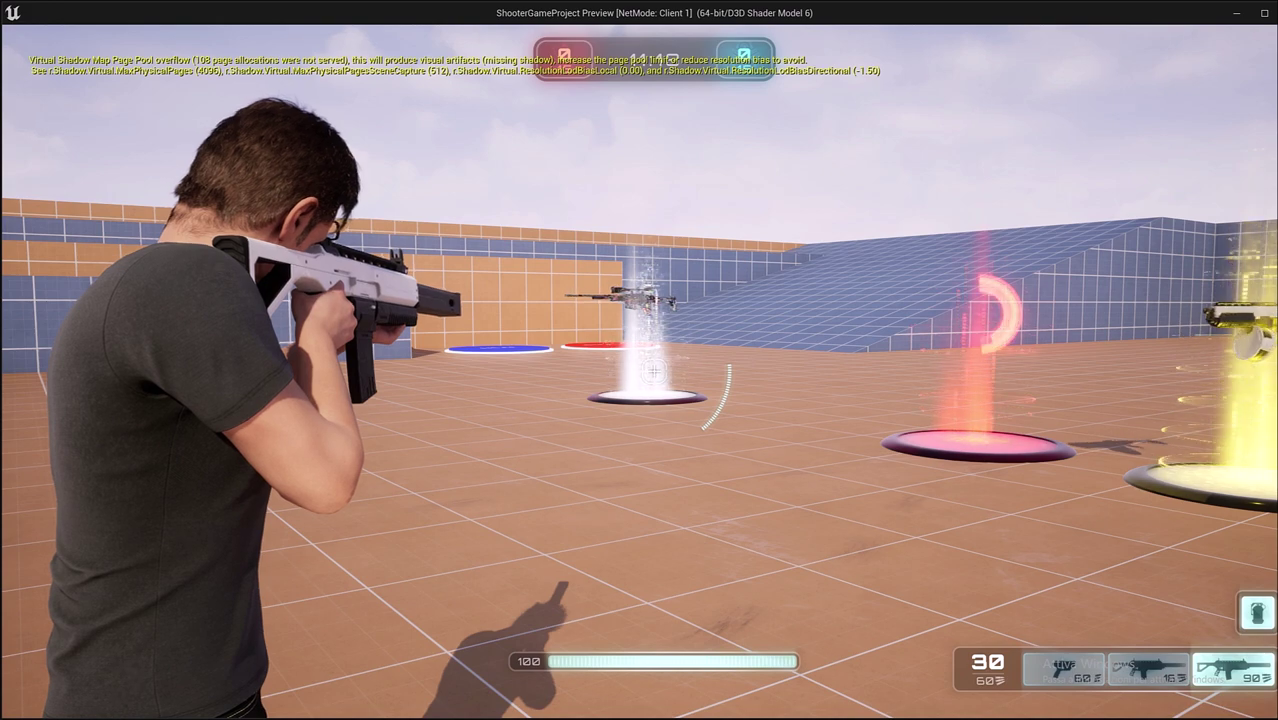
pyautogui.rightClick(654, 371)
# Step: Switch to the pistol, then the SMG, and test aiming through the scope
pyautogui.press('1')
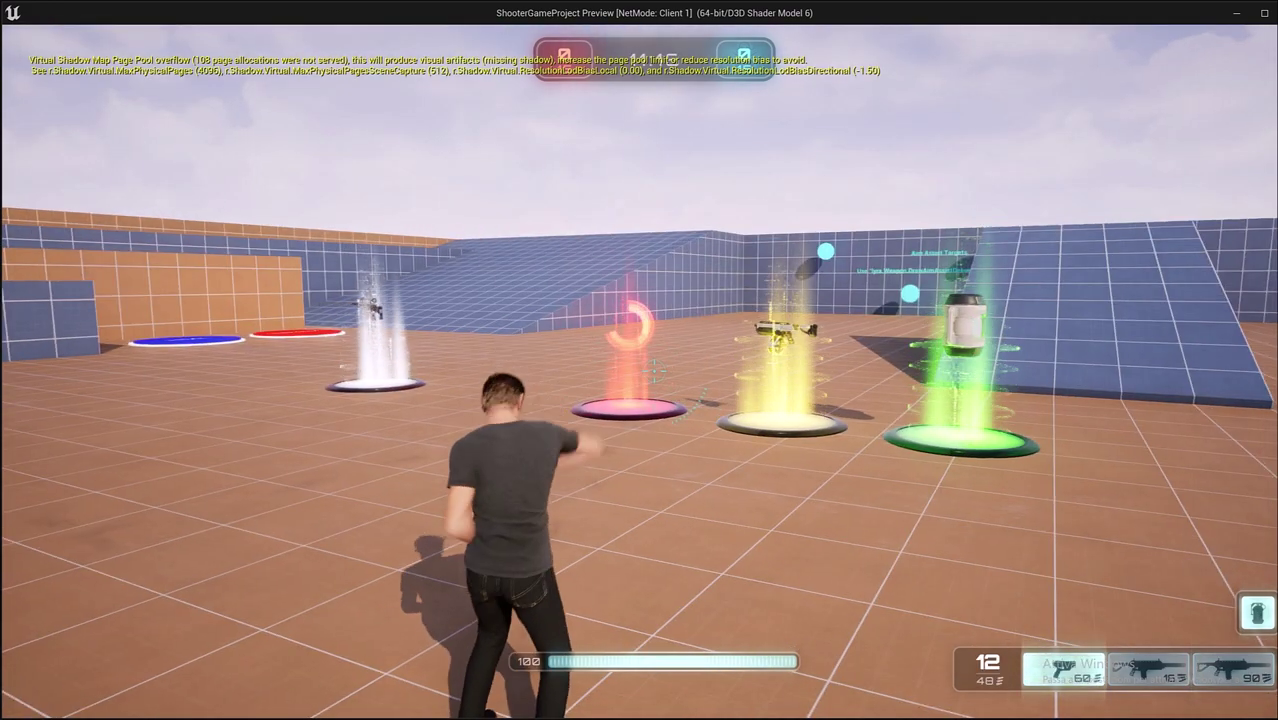
pyautogui.press('2')
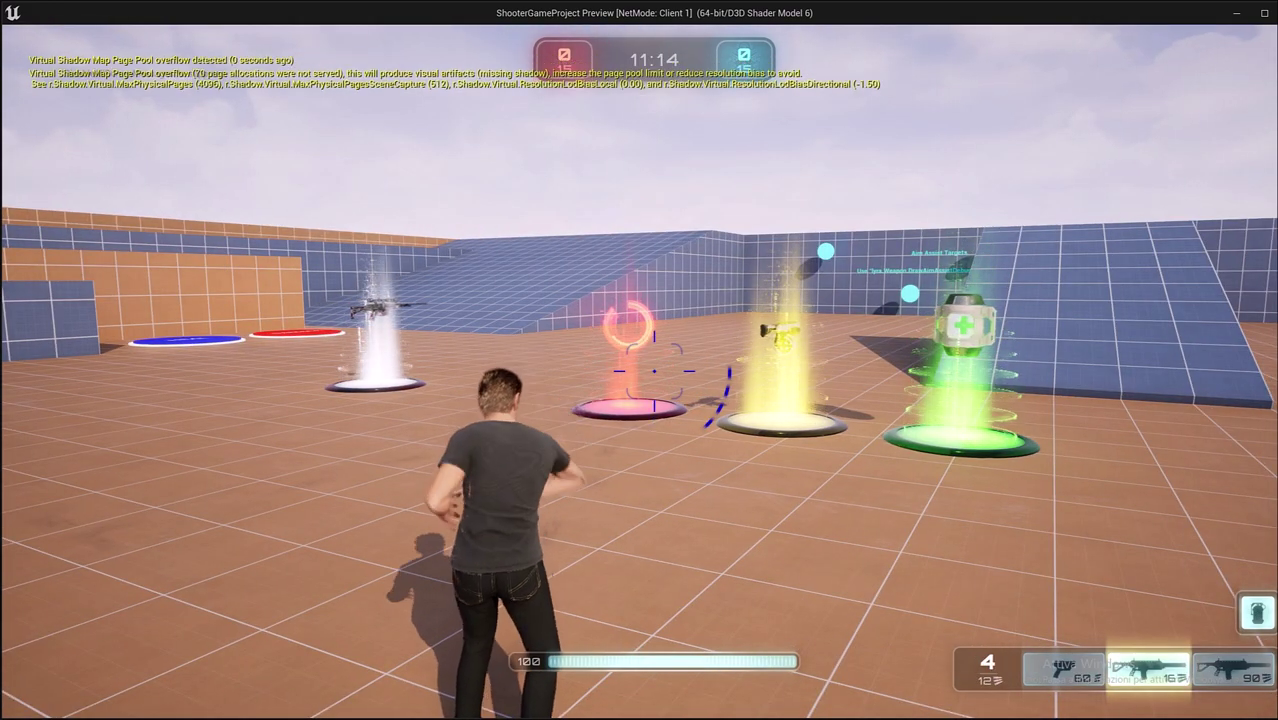
pyautogui.rightClick(654, 371)
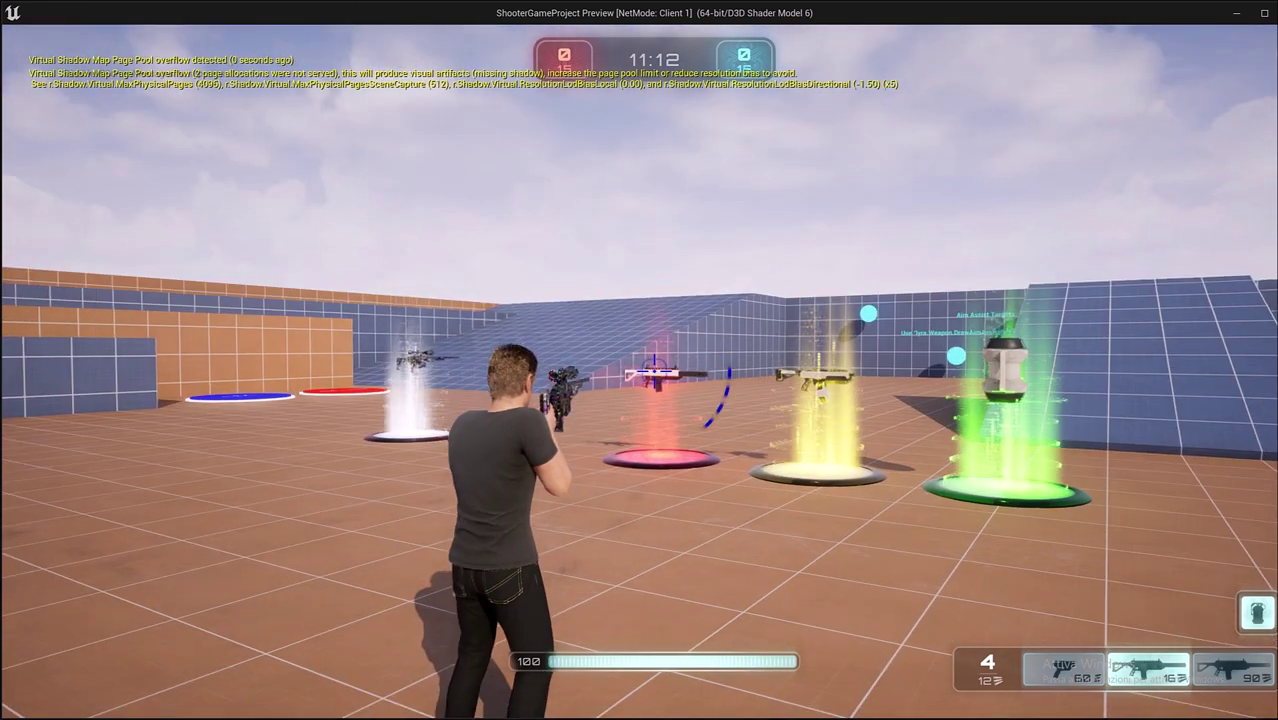
pyautogui.rightClick(654, 371)
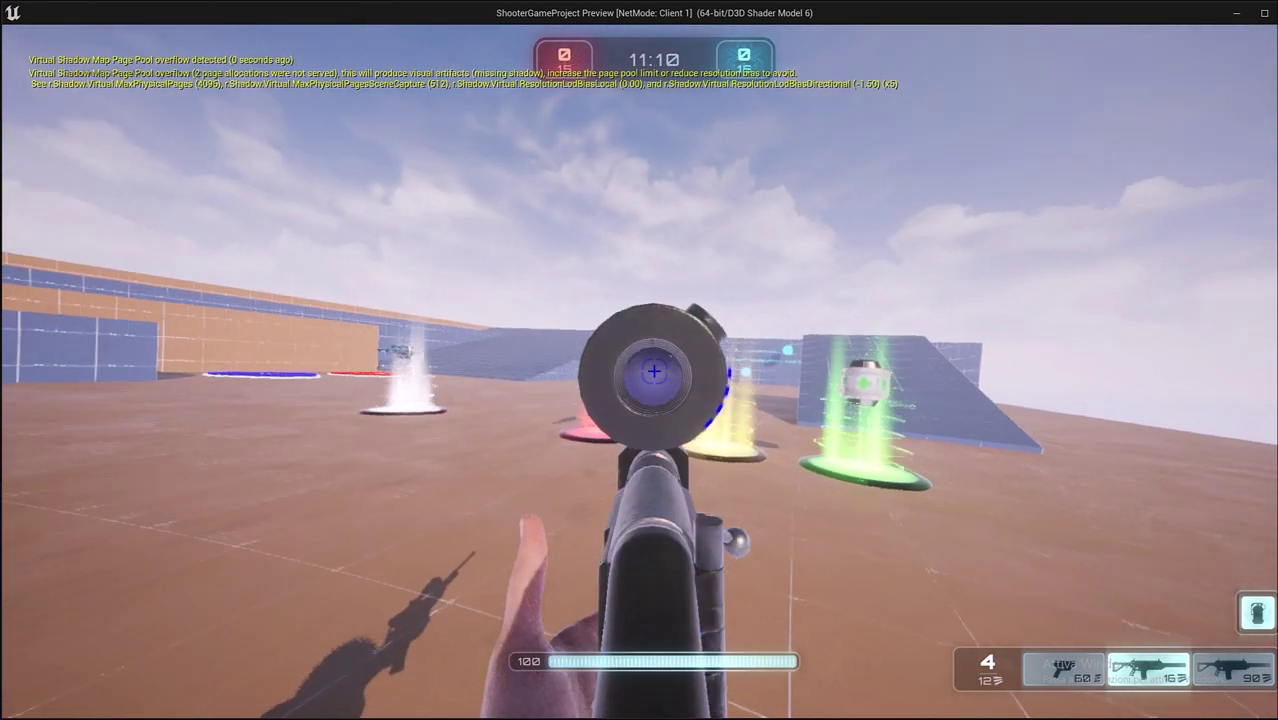
pyautogui.rightClick(654, 371)
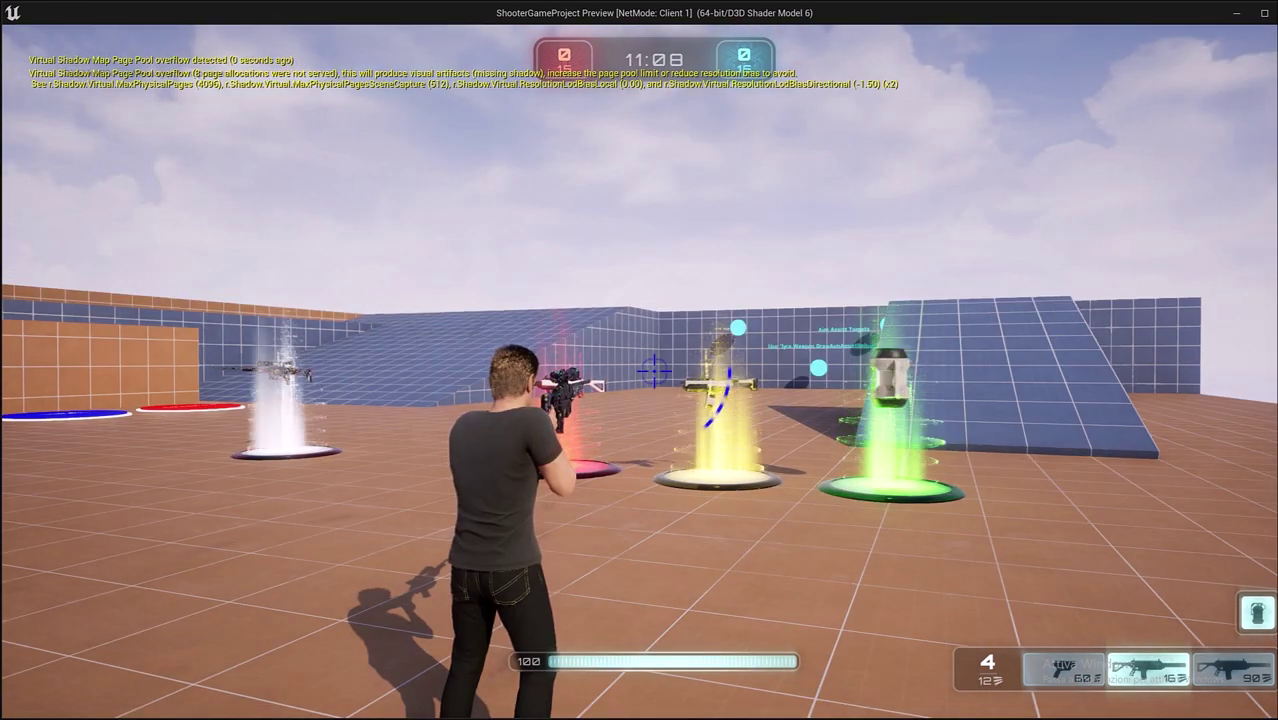
# Step: Stop the play preview from the pause menu and close the Compiler Results panel
pyautogui.press('Escape')
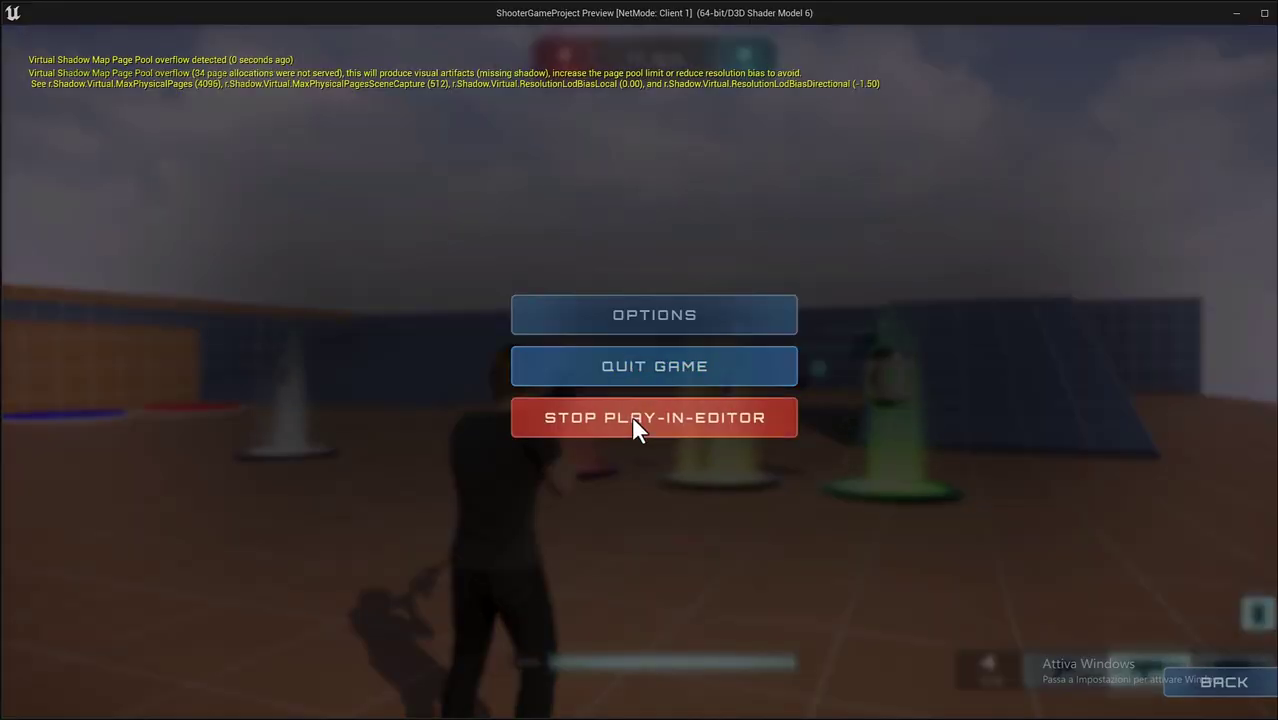
pyautogui.click(631, 415)
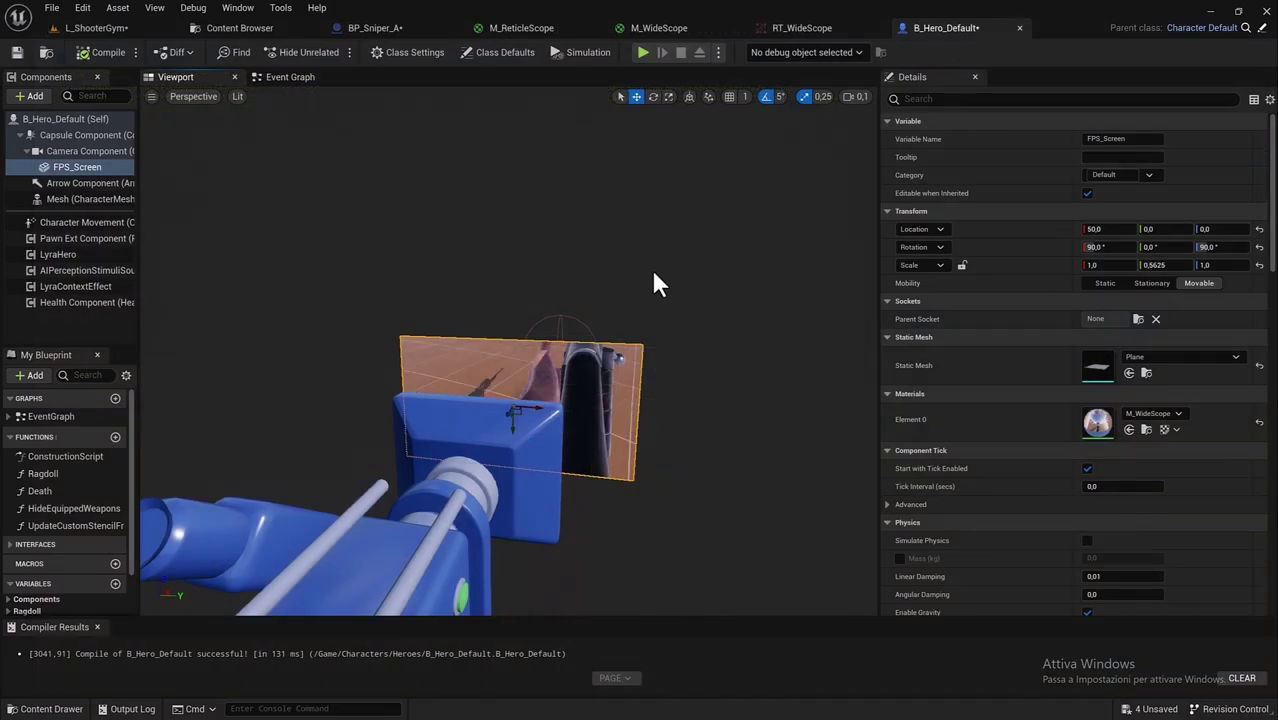
pyautogui.click(97, 627)
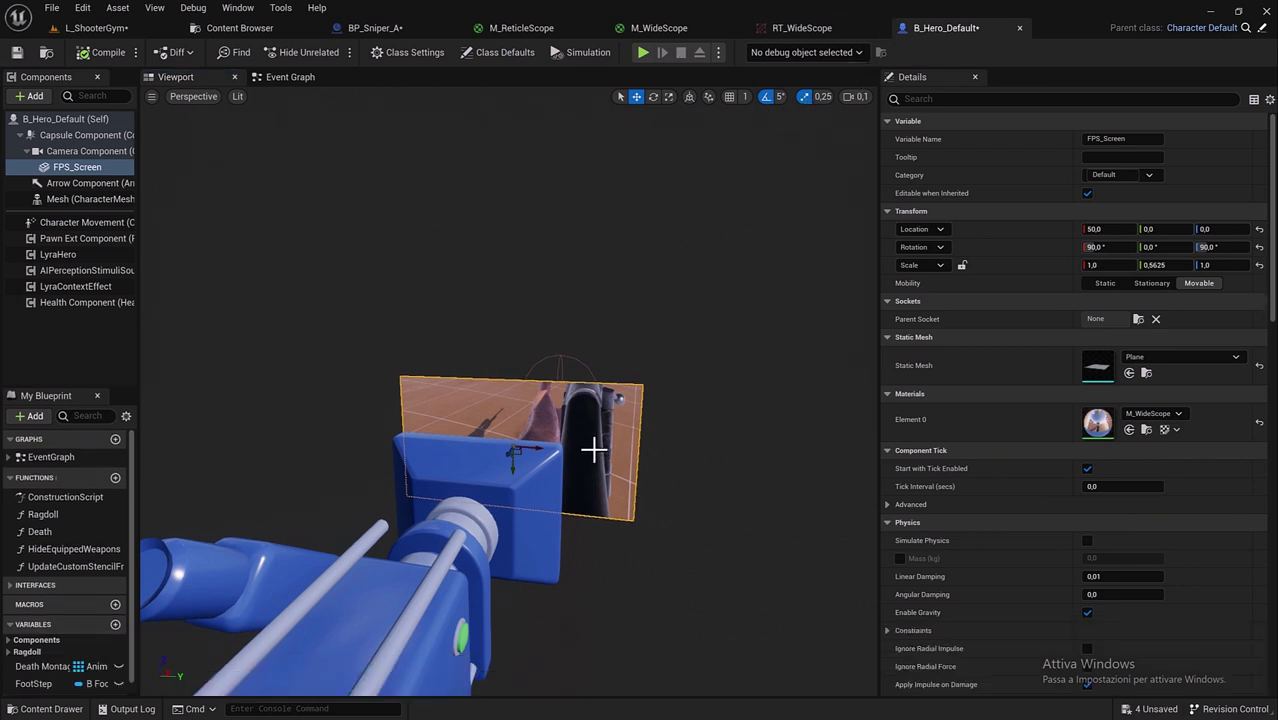
# Step: Change M_WideScope's scale constant from 50 to 100, edit the -800 height constant, and return to L_ShooterGym
pyautogui.click(525, 28)
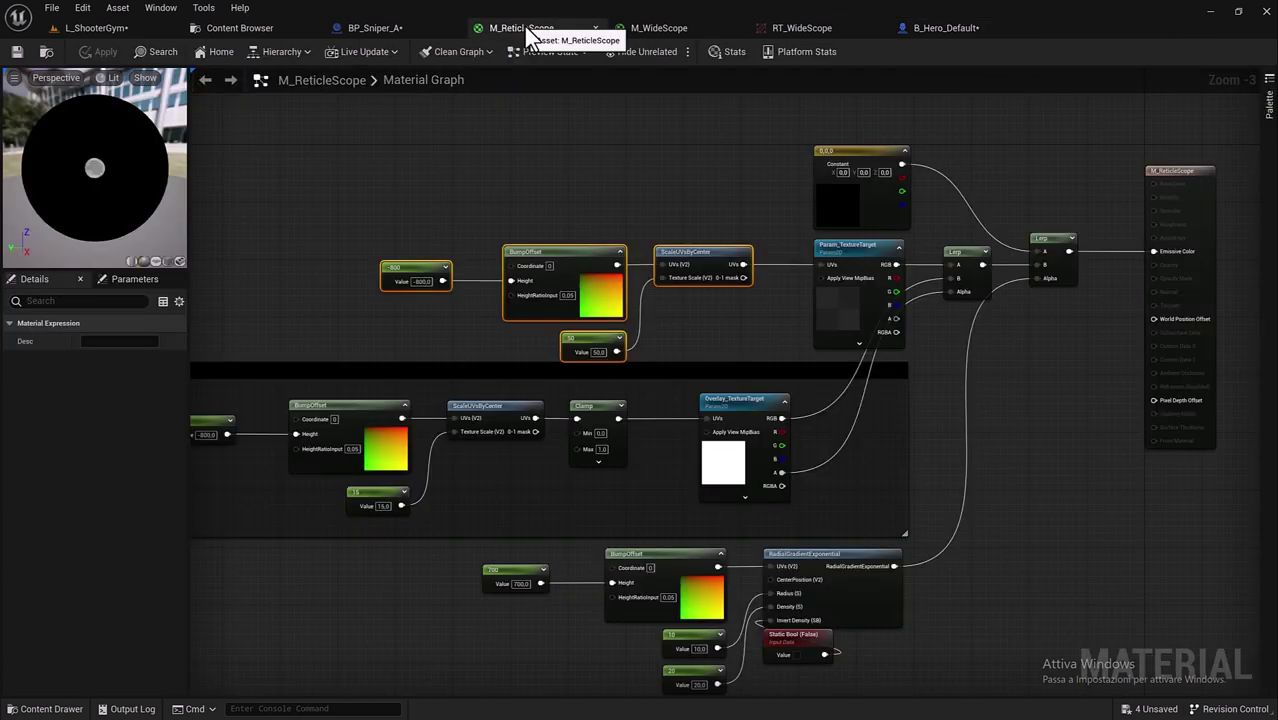
pyautogui.click(676, 32)
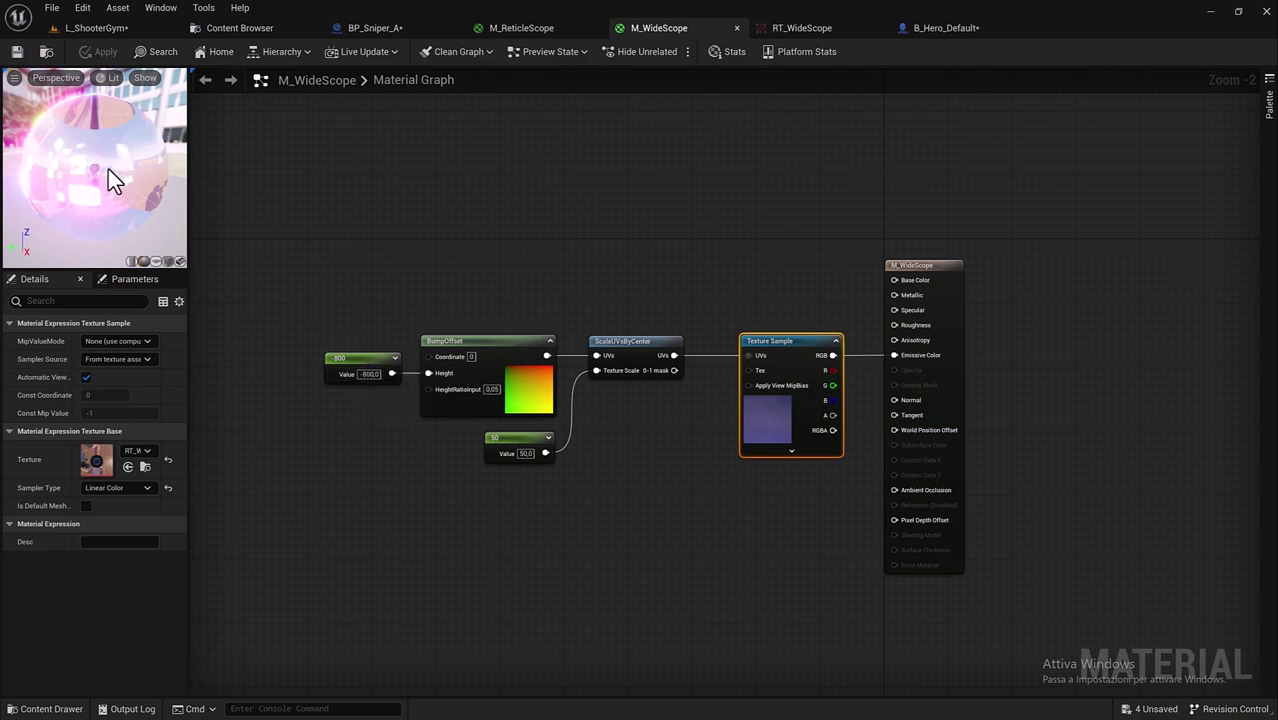
pyautogui.click(528, 454)
pyautogui.write('100')
pyautogui.press('Return')
pyautogui.write('-900')
pyautogui.click(376, 375)
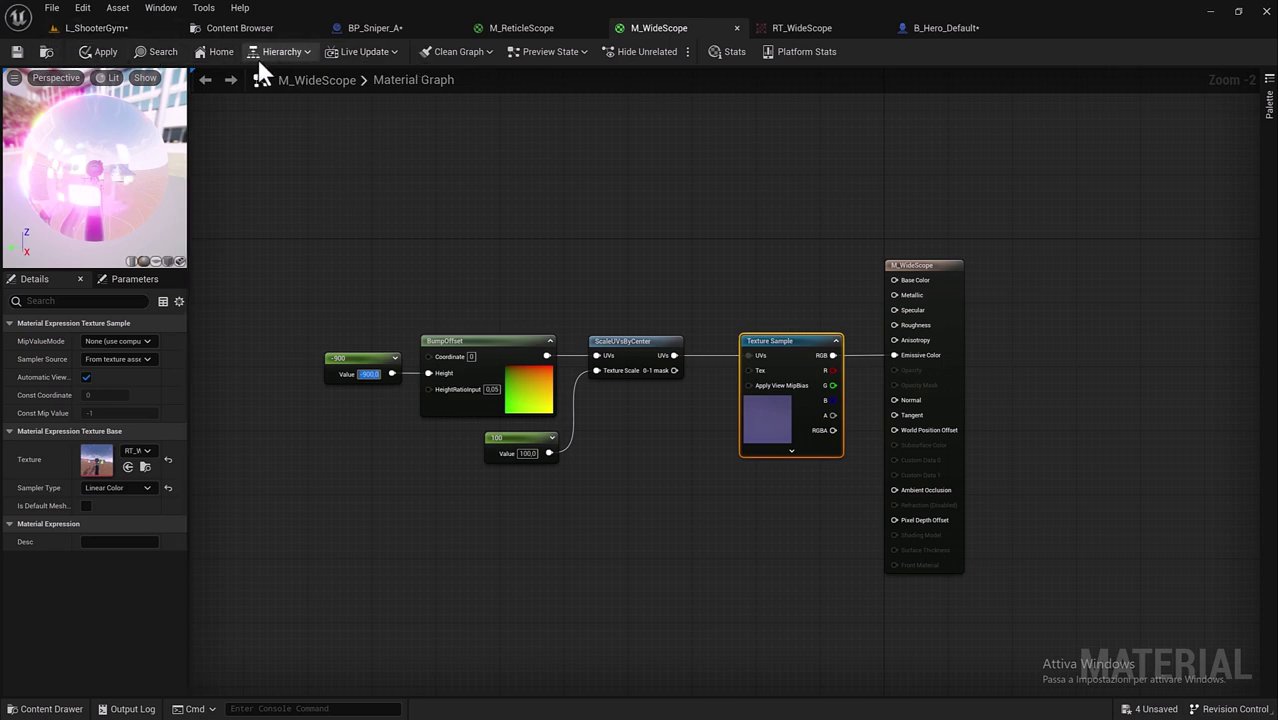
pyautogui.click(97, 28)
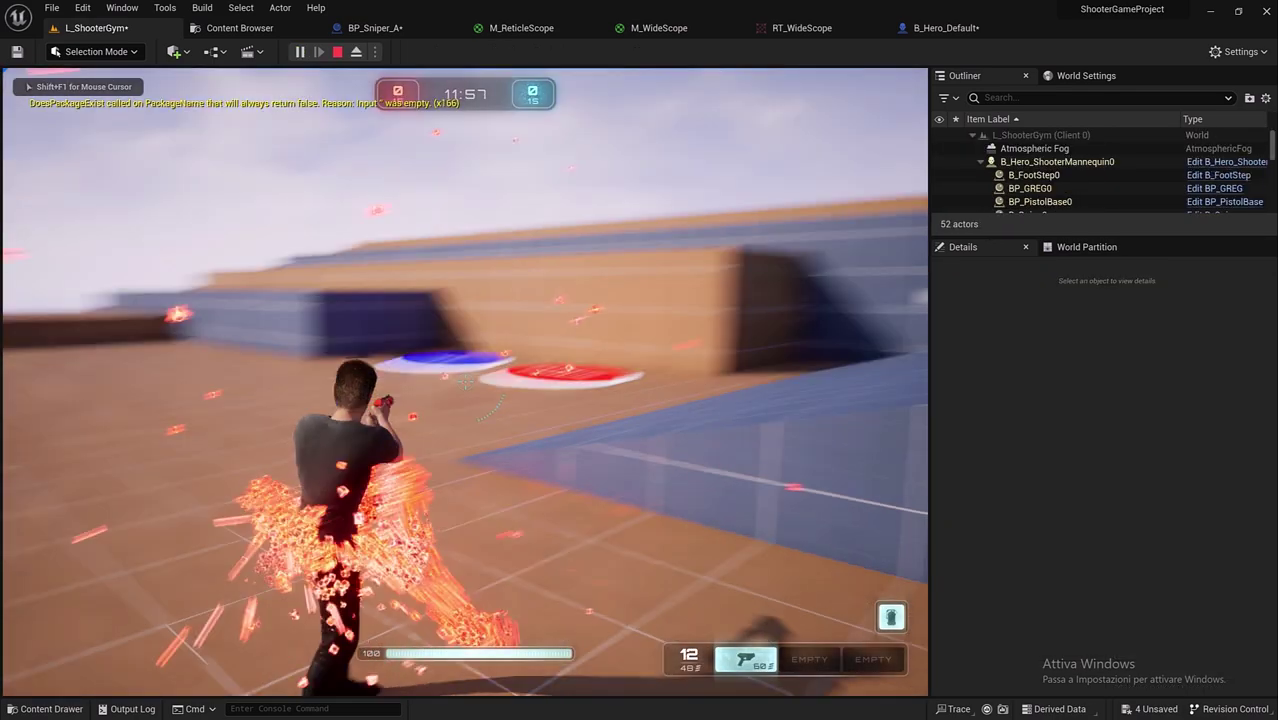
# Step: Run onto the pad to grab the sniper, aim through the rescaled scope, then stop the preview
pyautogui.press('w')
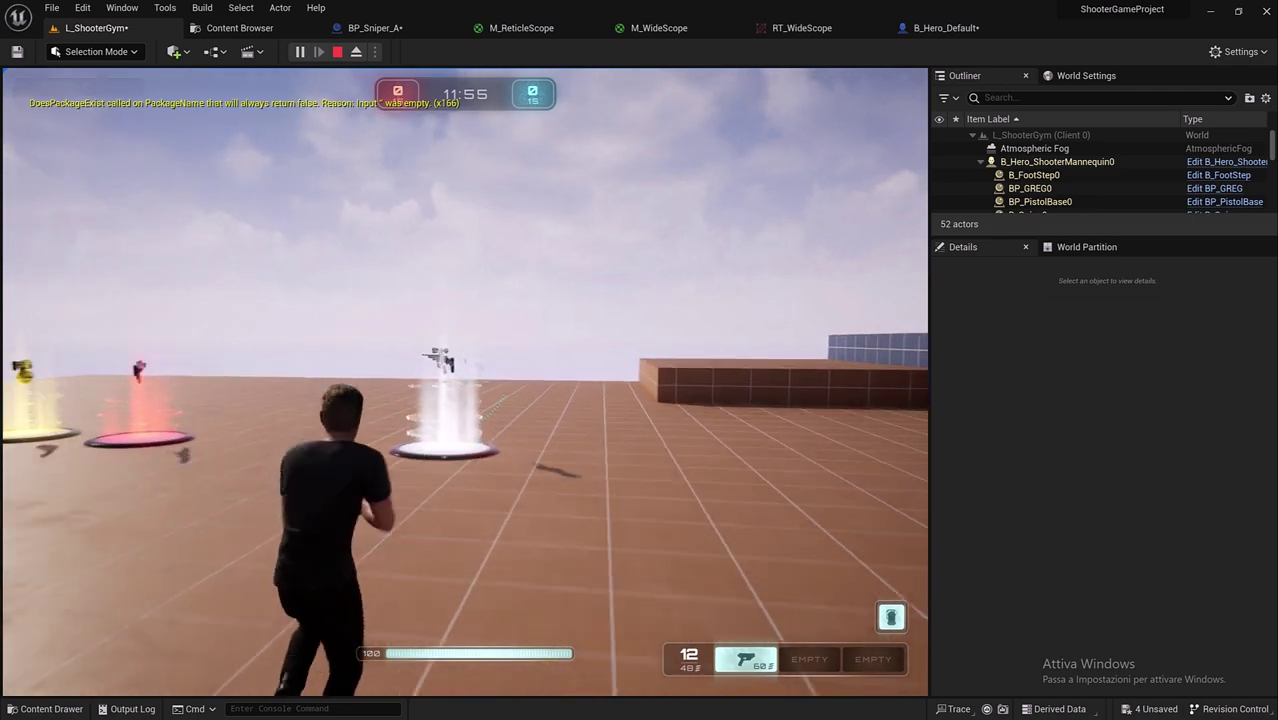
pyautogui.press('w')
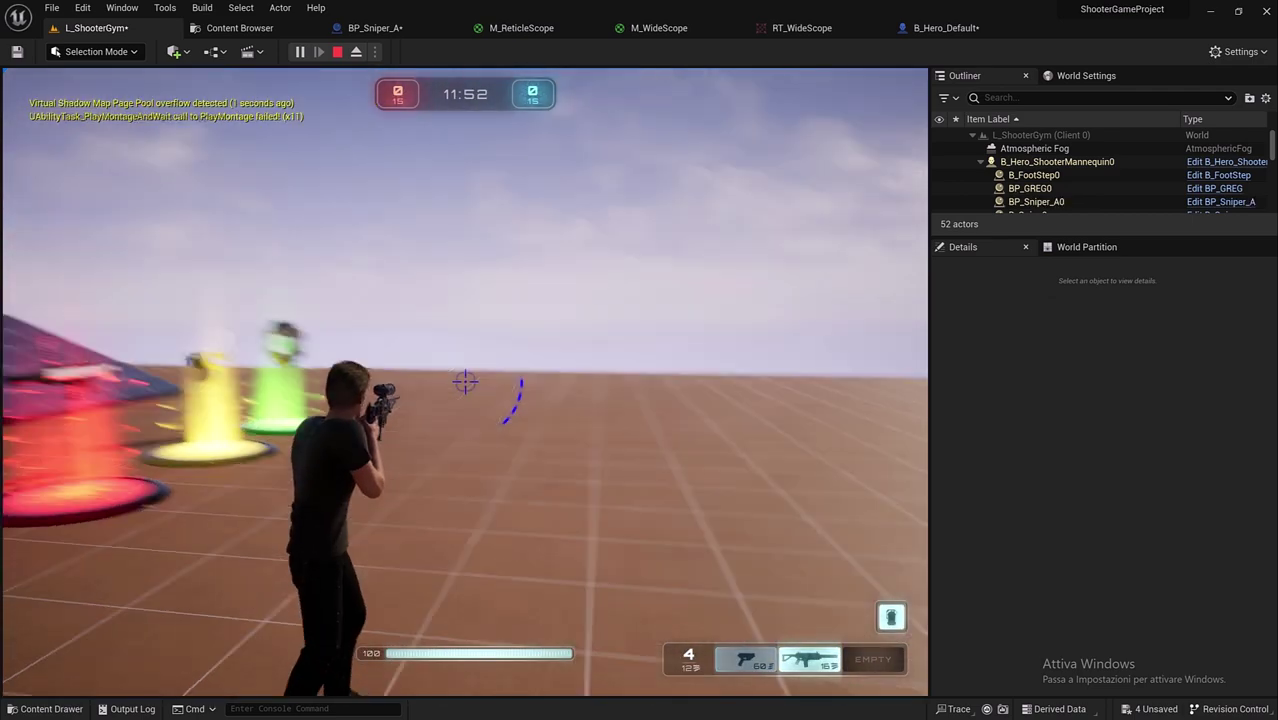
pyautogui.rightClick(465, 382)
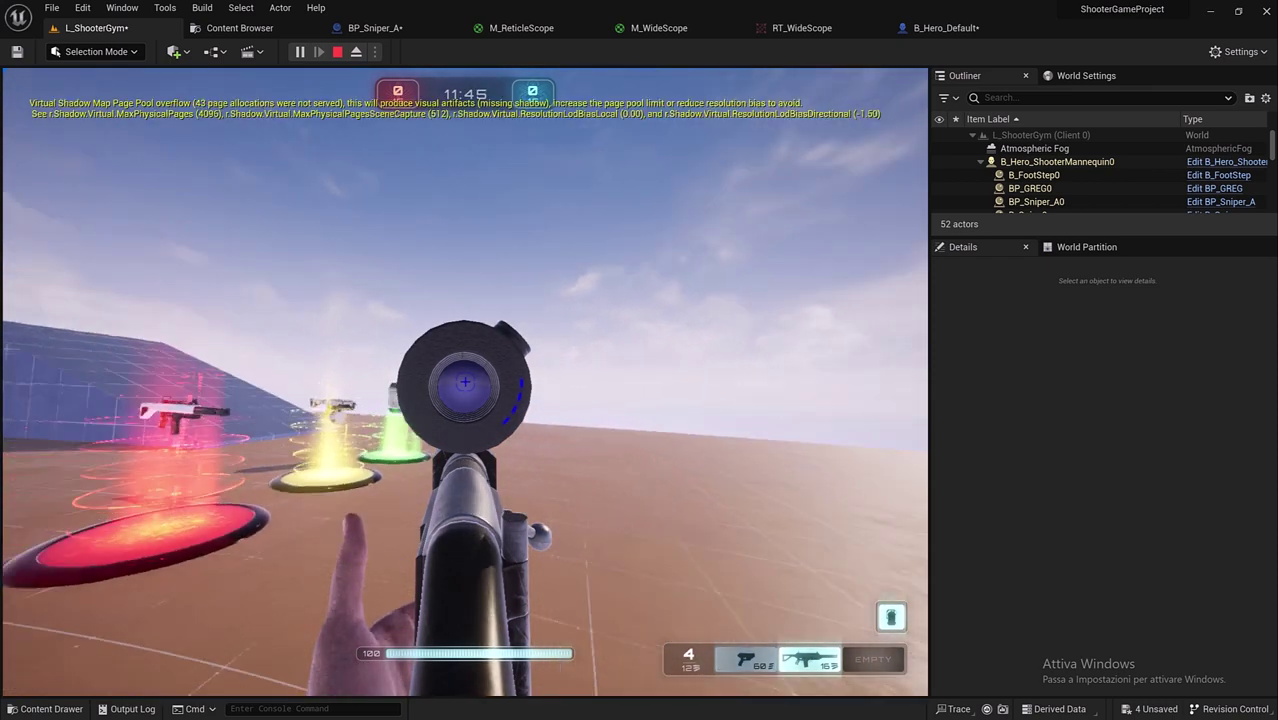
pyautogui.rightClick(465, 381)
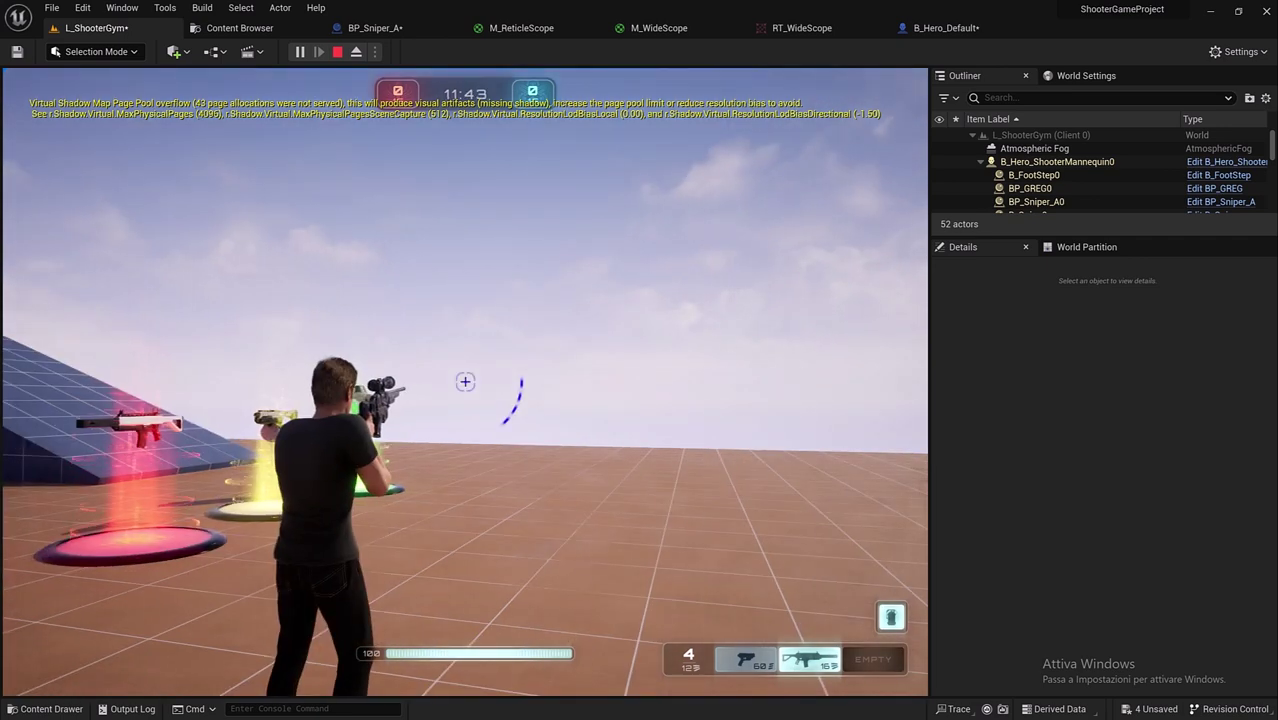
pyautogui.press('Escape')
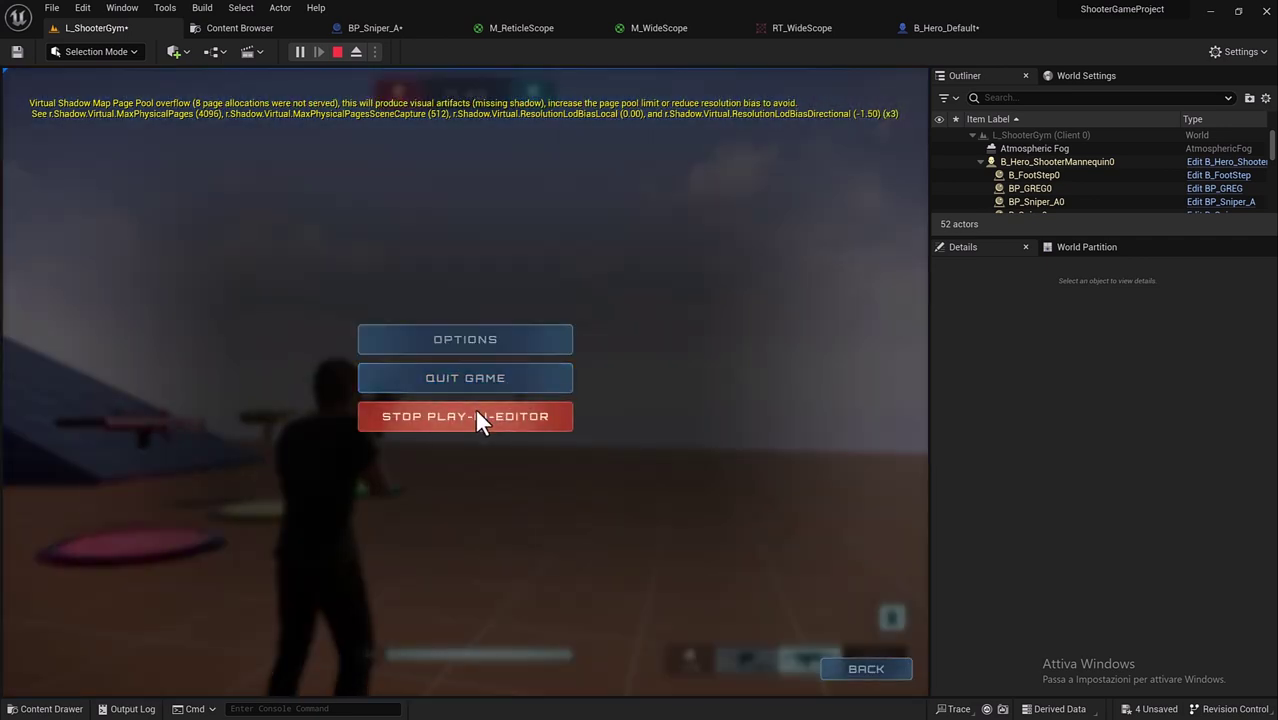
pyautogui.click(477, 411)
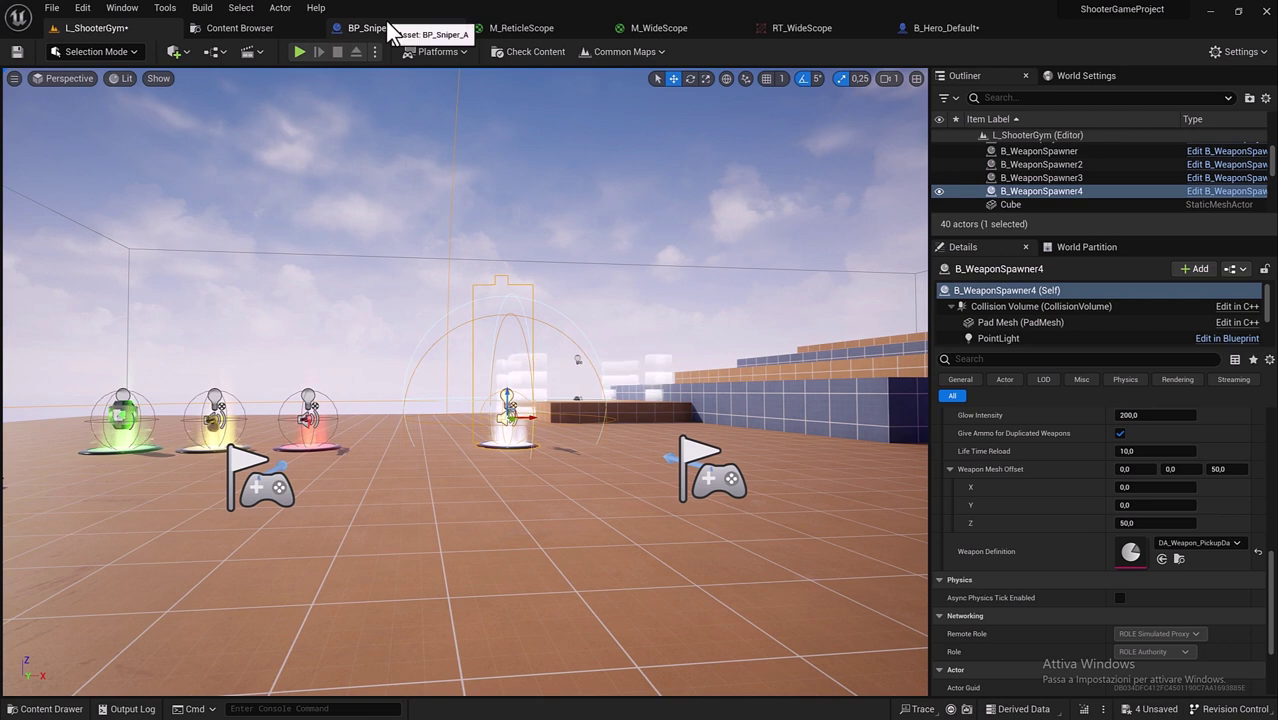
# Step: In BP_Sniper_A, set the FPSCamera Field of View to 90 and start a Play-In-Editor session
pyautogui.click(382, 27)
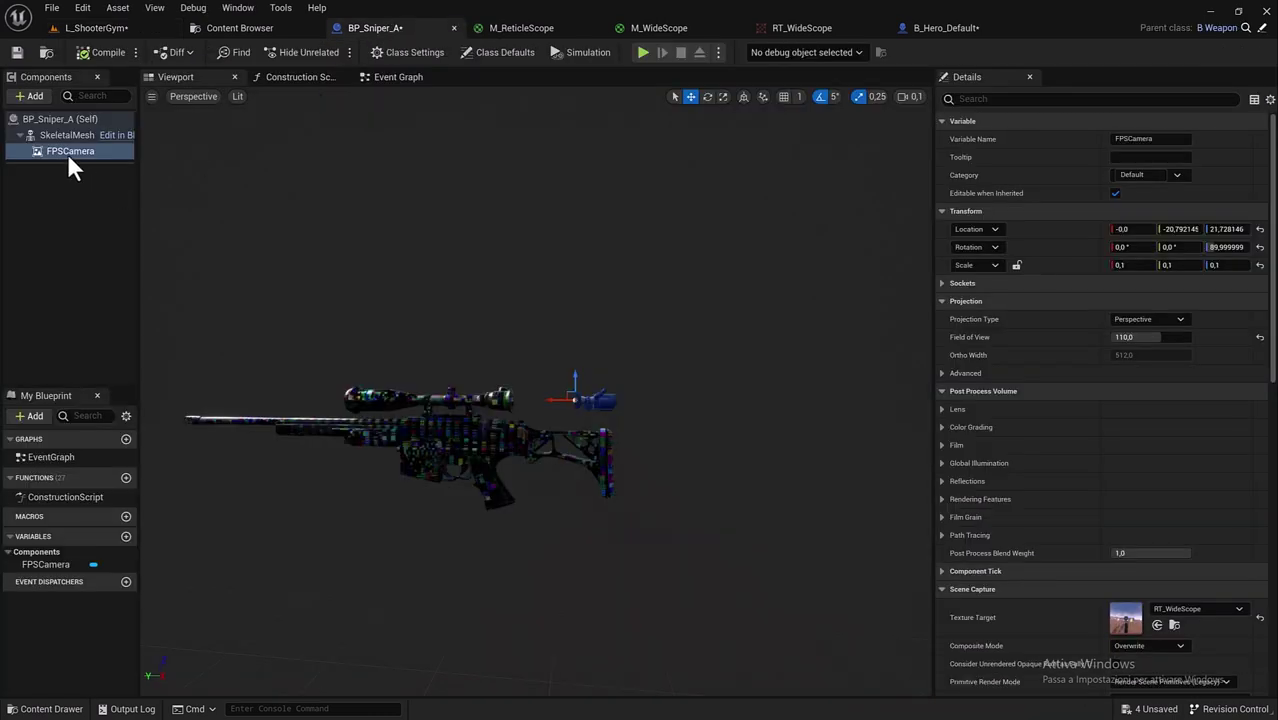
pyautogui.click(590, 400)
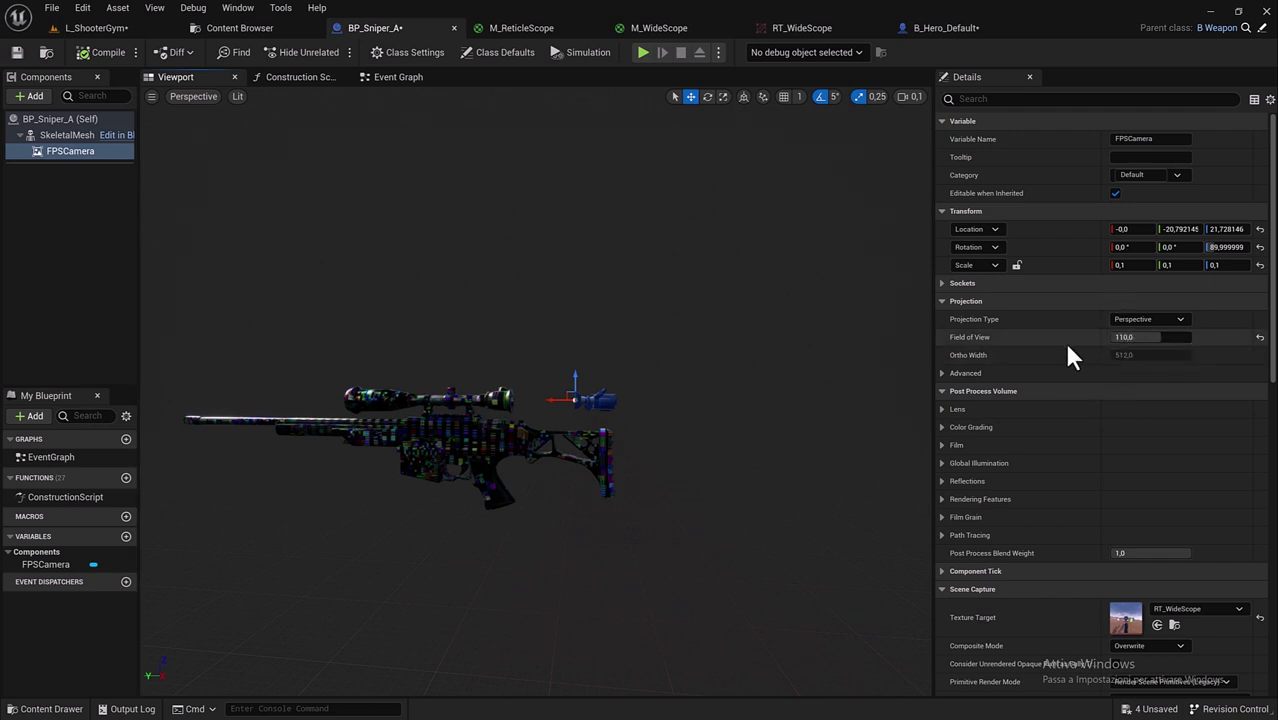
pyautogui.click(1133, 338)
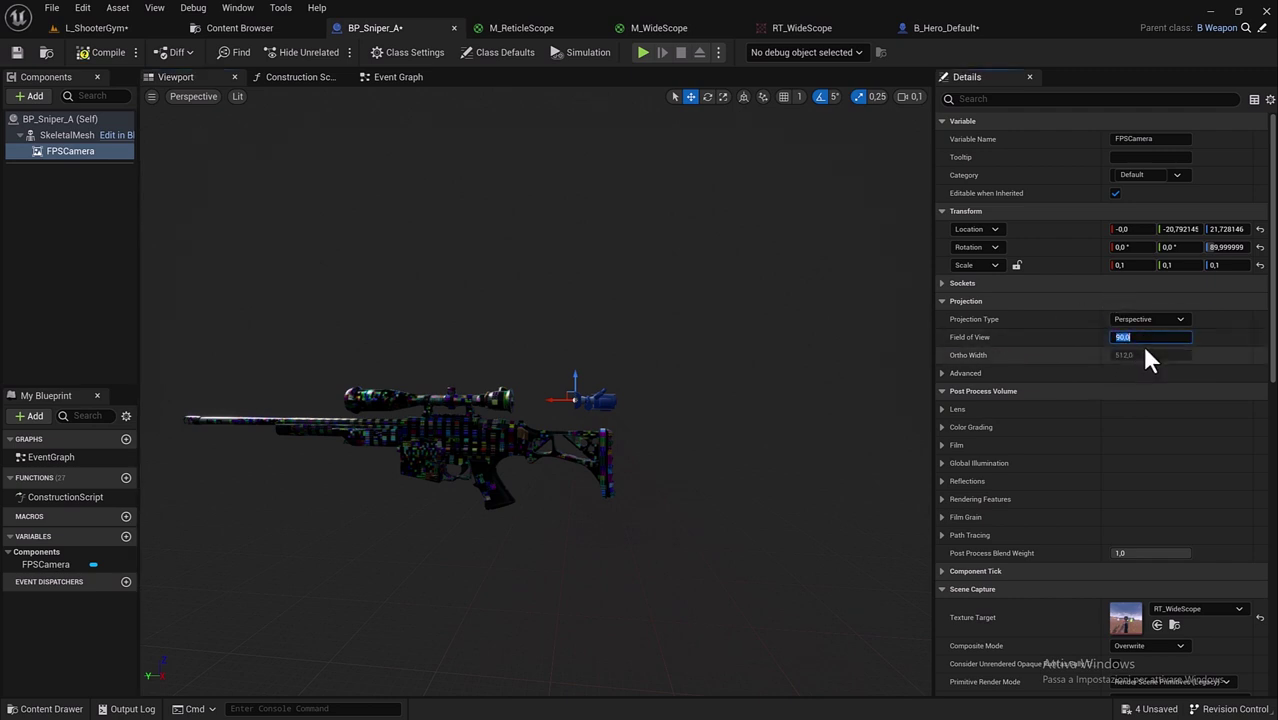
pyautogui.click(643, 50)
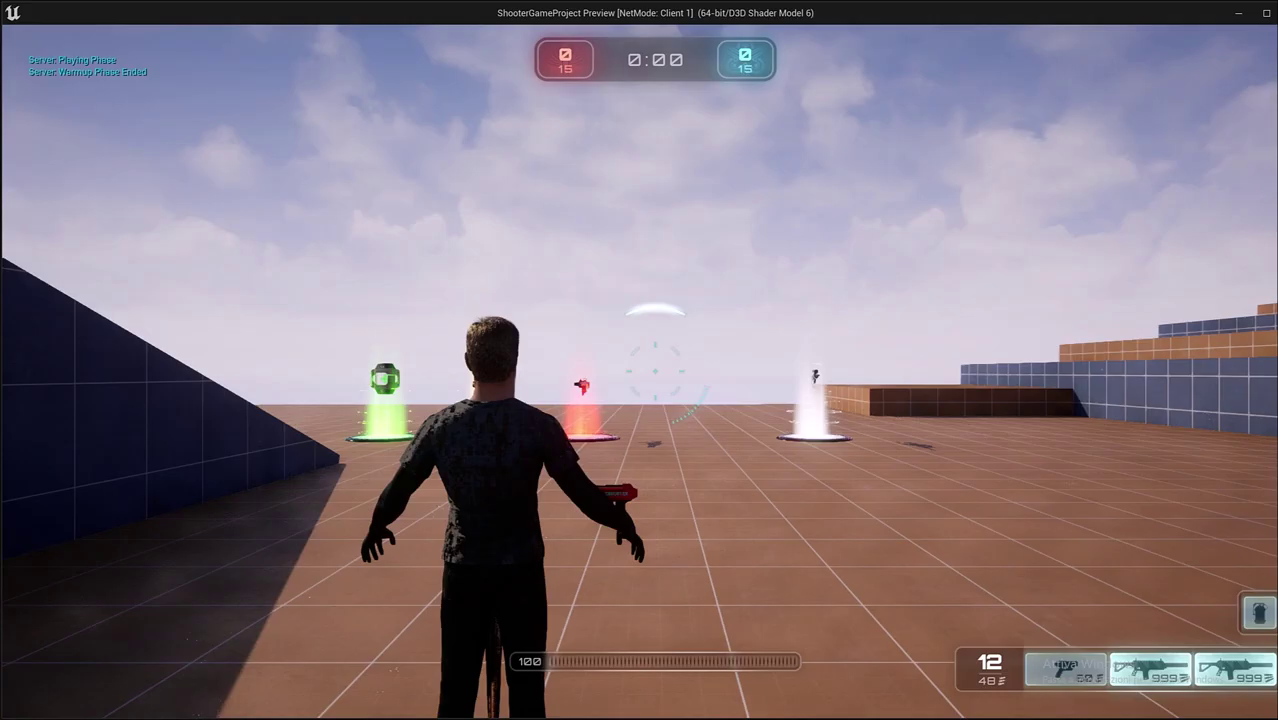
# Step: Grab the rifle from the pad, check the 90° scope view, then stop the play preview
pyautogui.press('w')
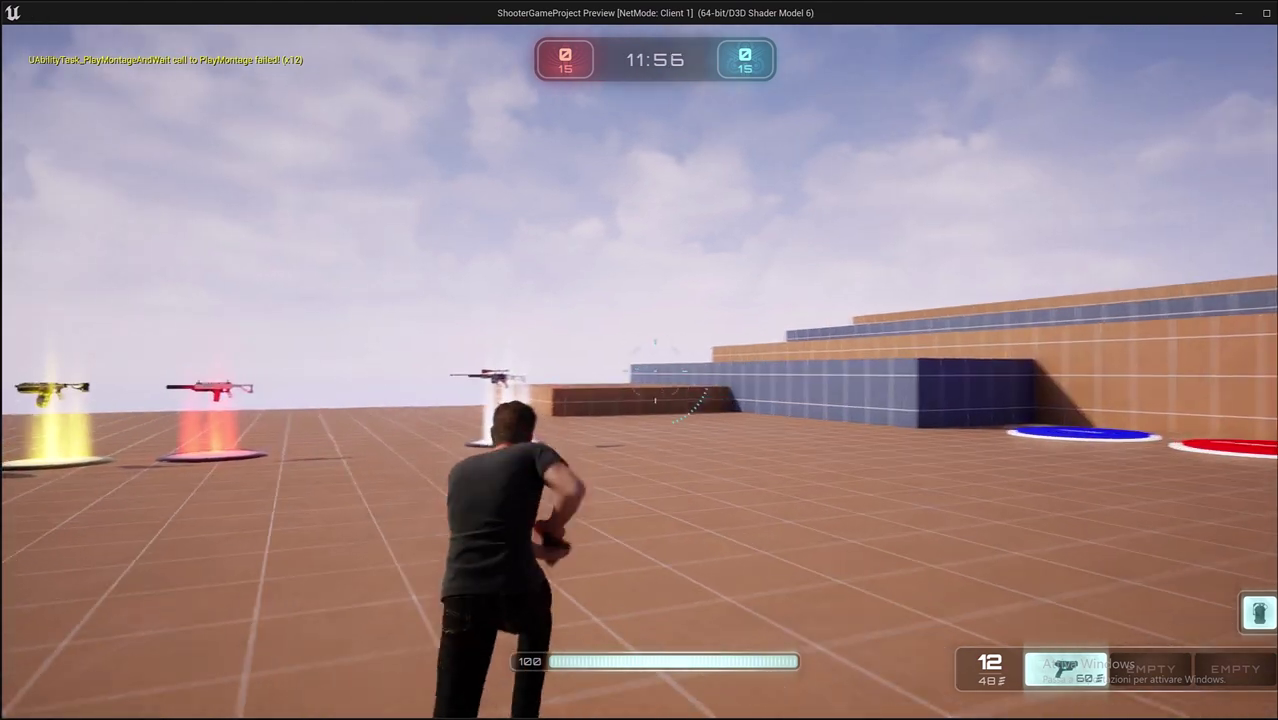
pyautogui.press('w')
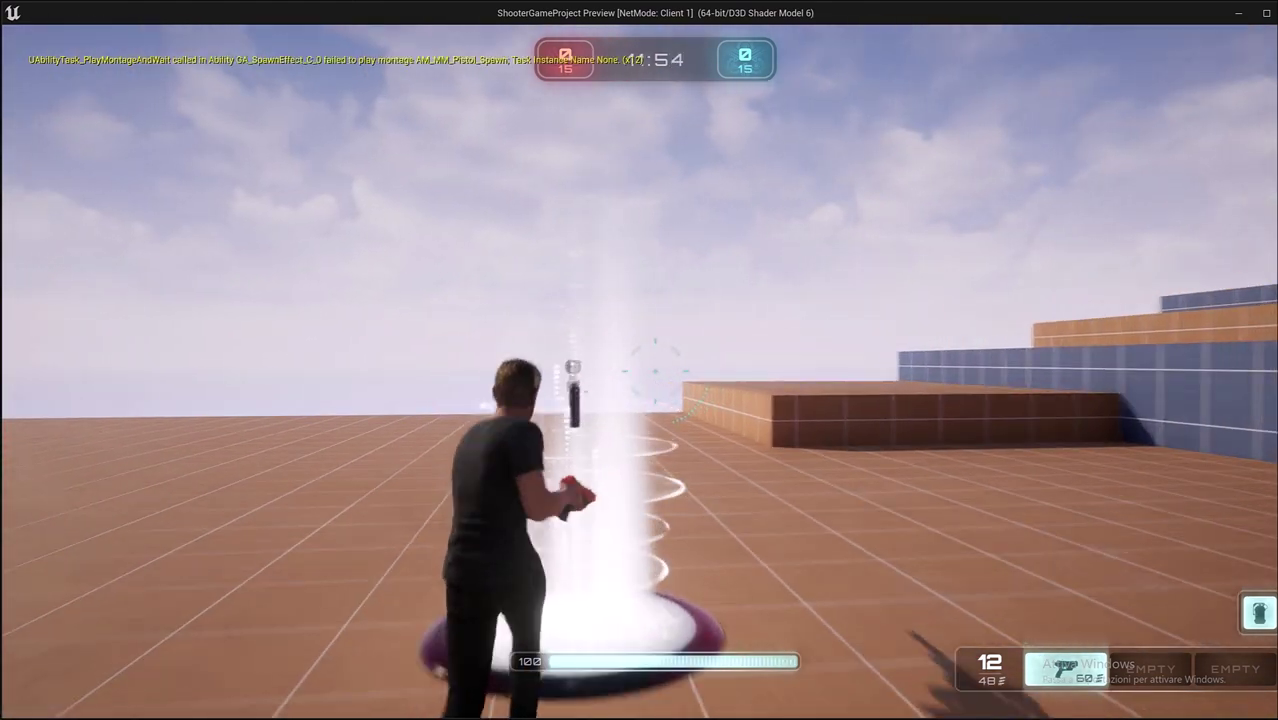
pyautogui.press('w')
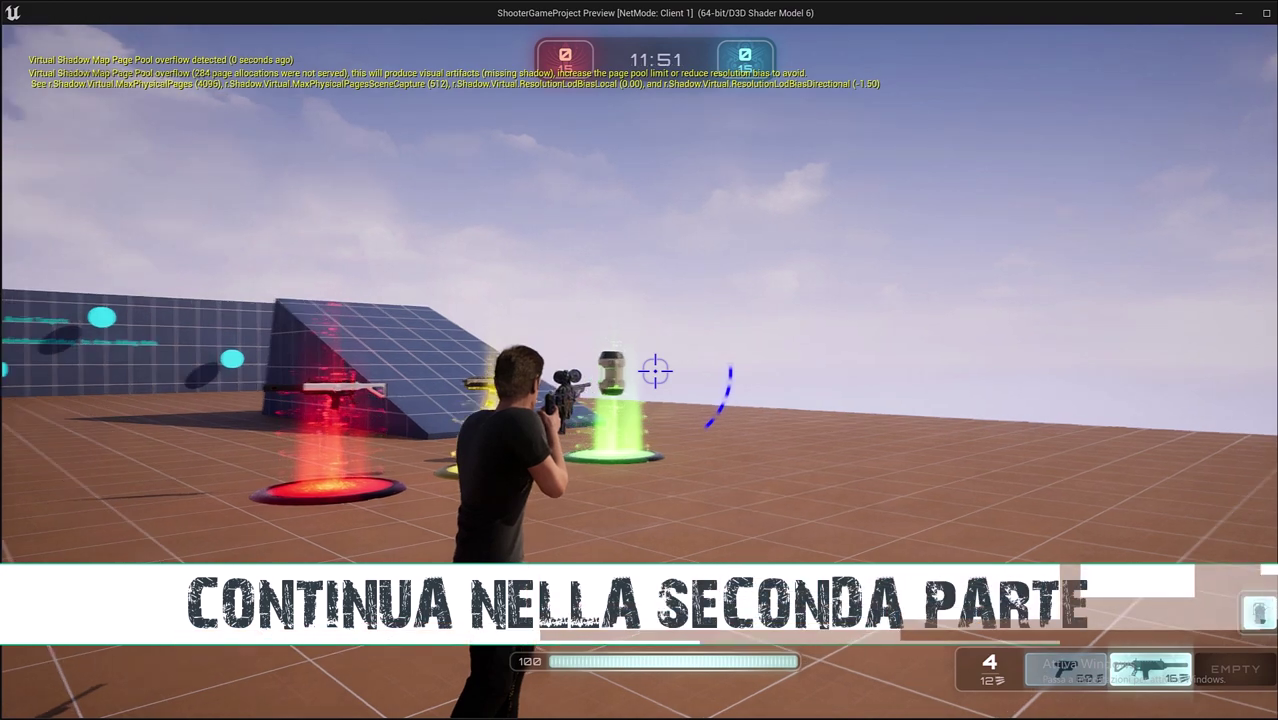
pyautogui.rightClick(655, 371)
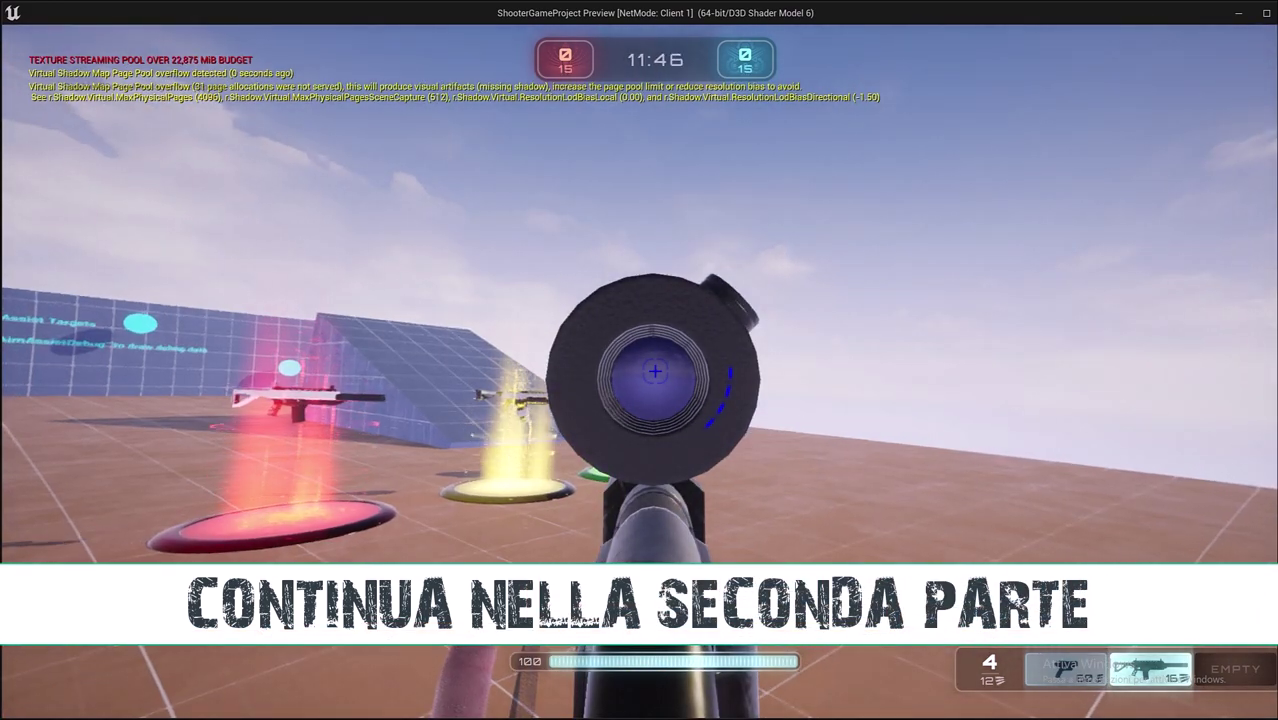
pyautogui.rightClick(655, 371)
pyautogui.press('Escape')
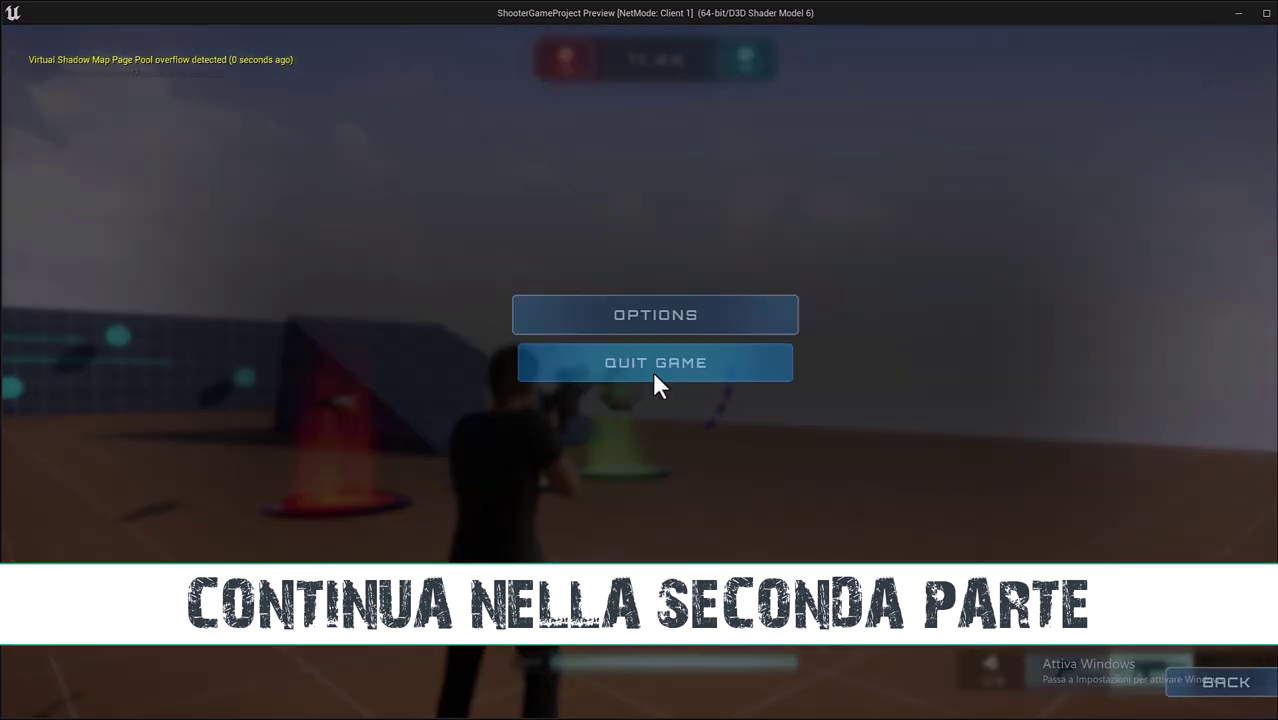
pyautogui.click(629, 418)
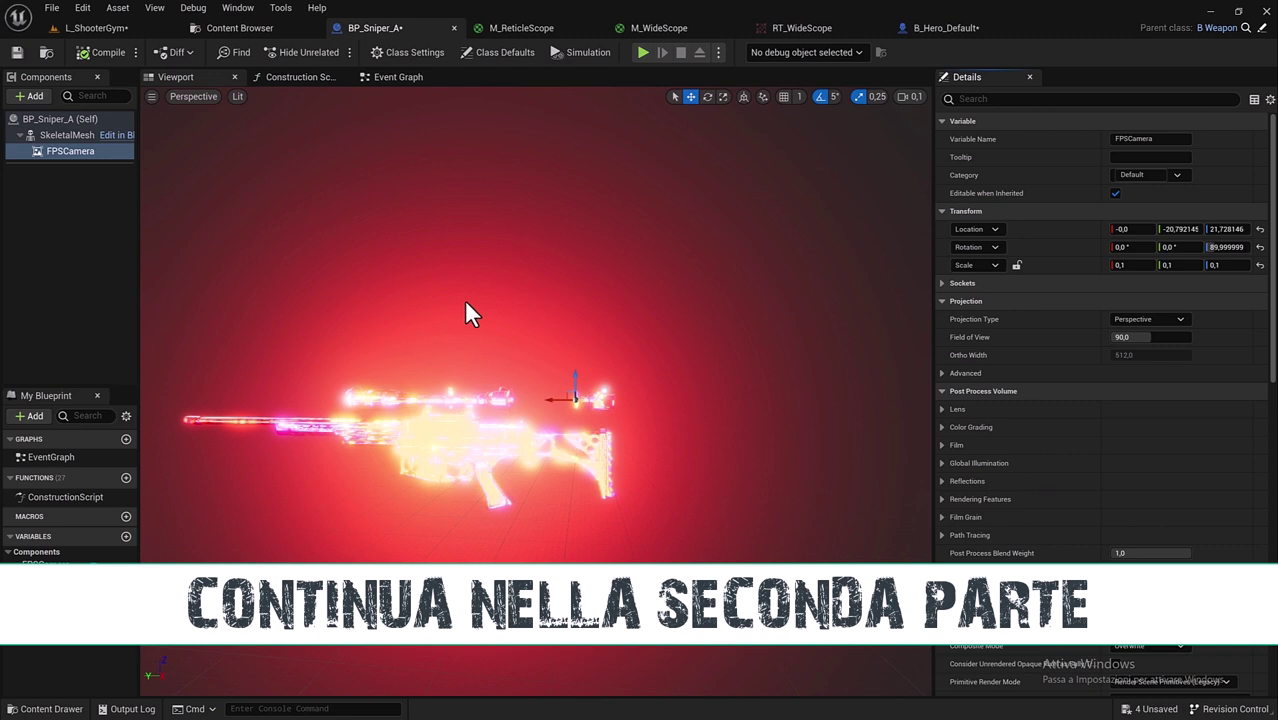
pyautogui.moveTo(450, 279)
pyautogui.mouseDown()
pyautogui.moveTo(430, 320)
pyautogui.moveTo(400, 260)
pyautogui.moveTo(410, 250)
pyautogui.mouseUp()
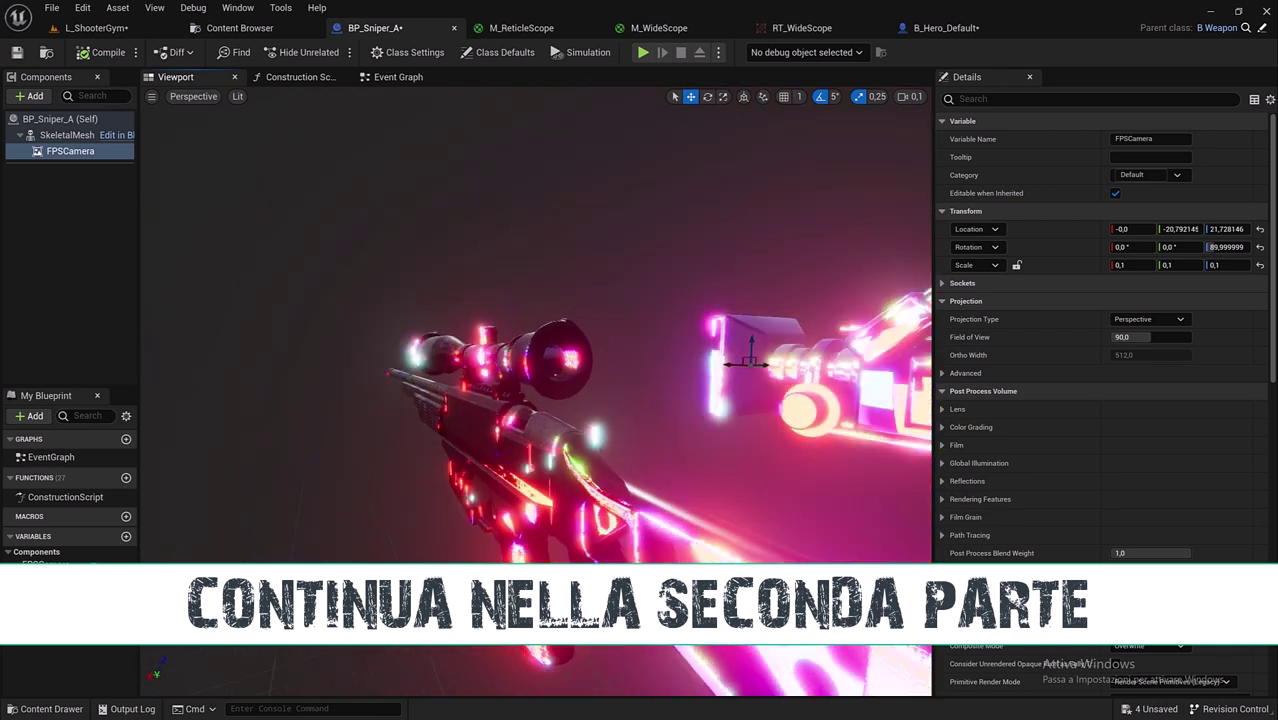
pyautogui.moveTo(410, 250); pyautogui.dragTo(452, 290)
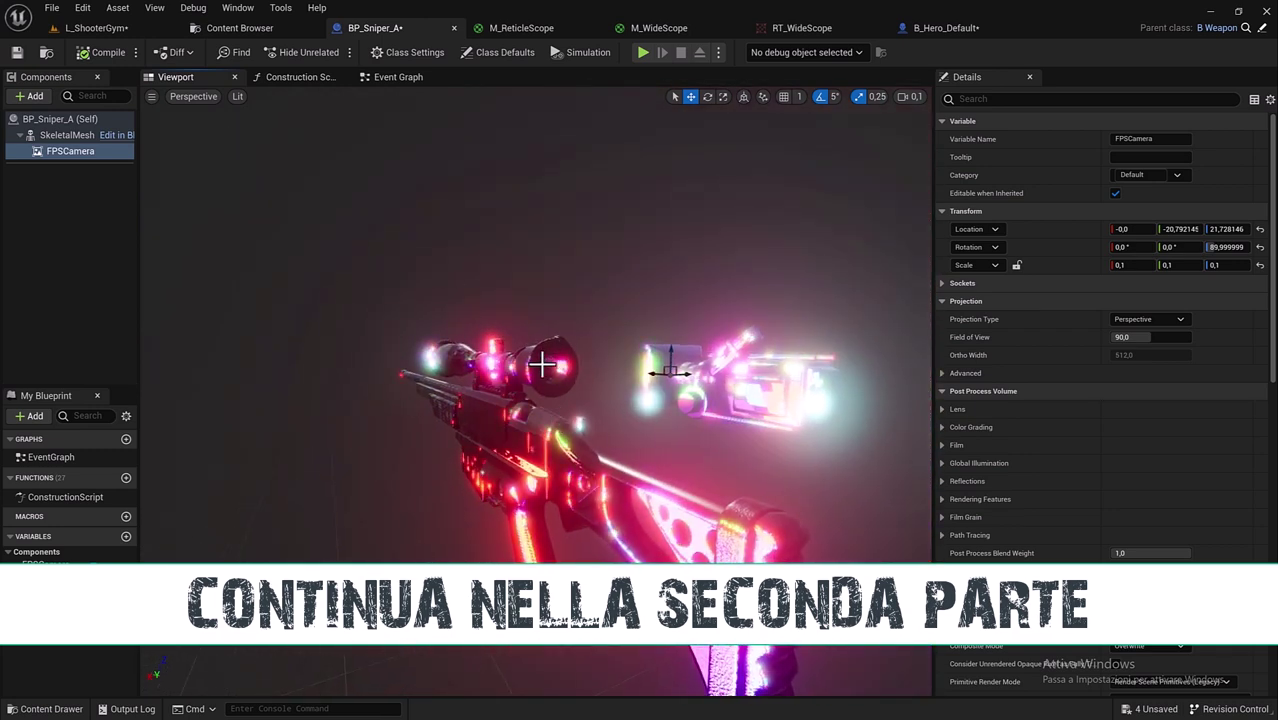